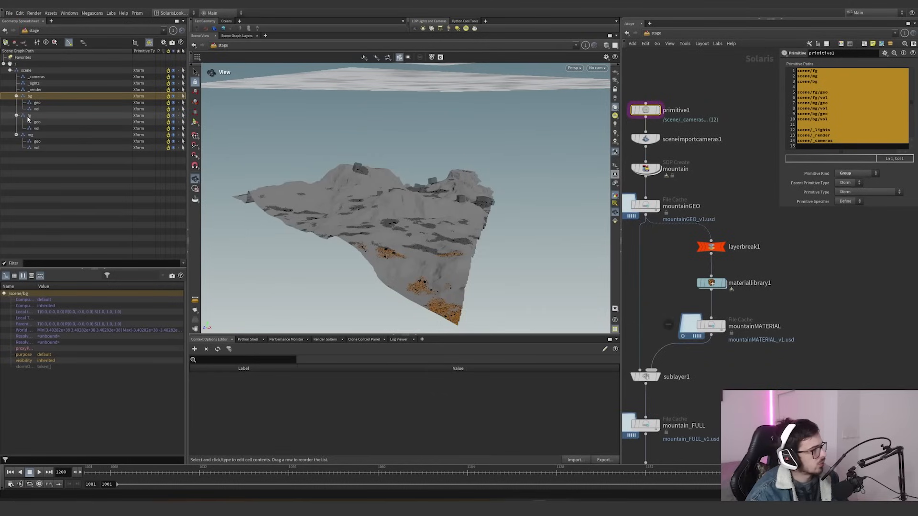
Step: Display the sceneimportcameras1 node and select the imported cam2 under _cameras in the scene graph
{"action": "middle_click_drag", "start_coordinate": [764, 151], "coordinate": [790, 205]}
{"action": "left_click", "coordinate": [671, 193]}
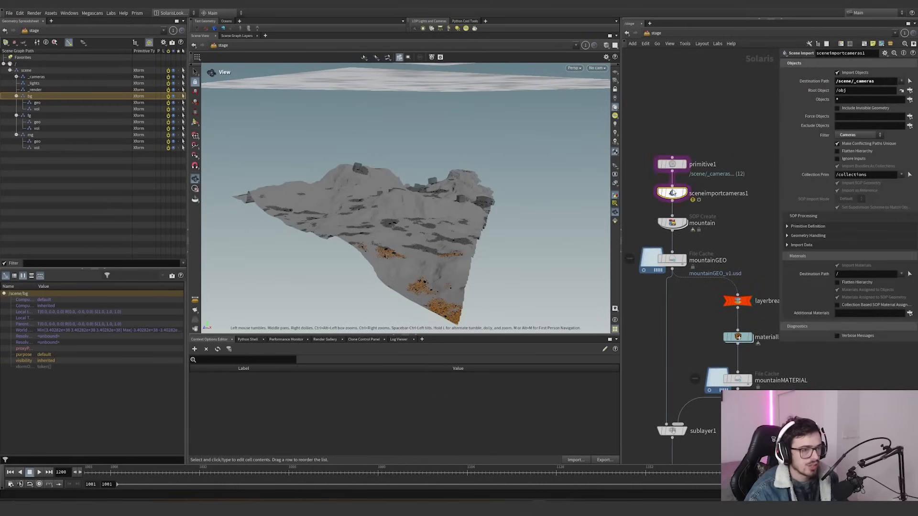
{"action": "left_click", "coordinate": [685, 193]}
{"action": "left_click", "coordinate": [596, 68]}
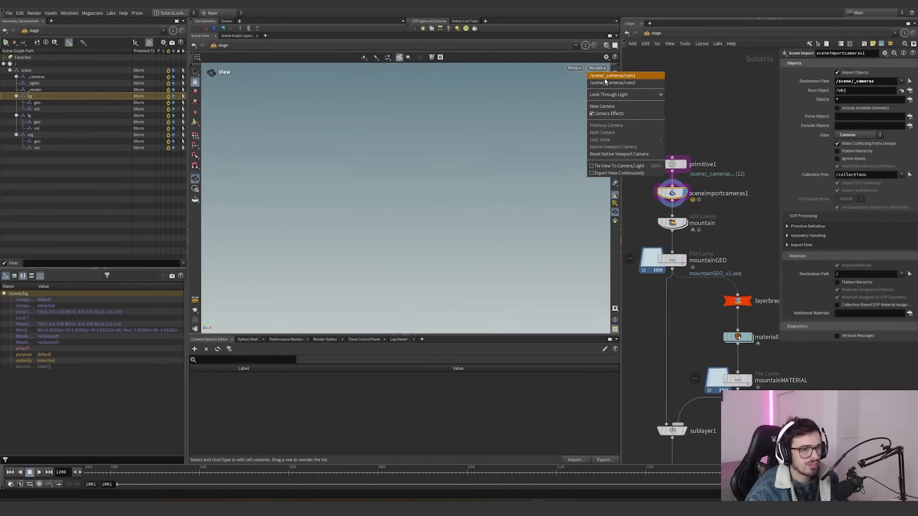
{"action": "left_click_drag", "start_coordinate": [715, 205], "coordinate": [663, 187]}
{"action": "key", "text": "h"}
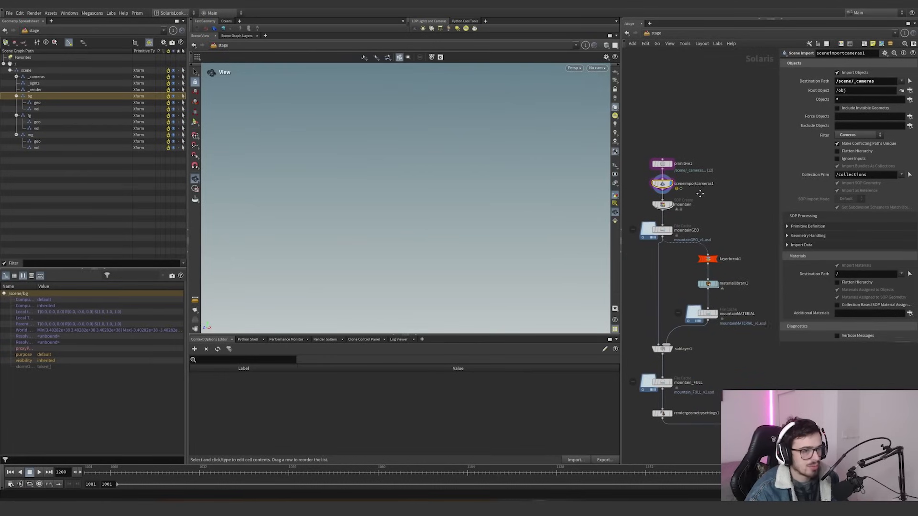
{"action": "left_click", "coordinate": [597, 68]}
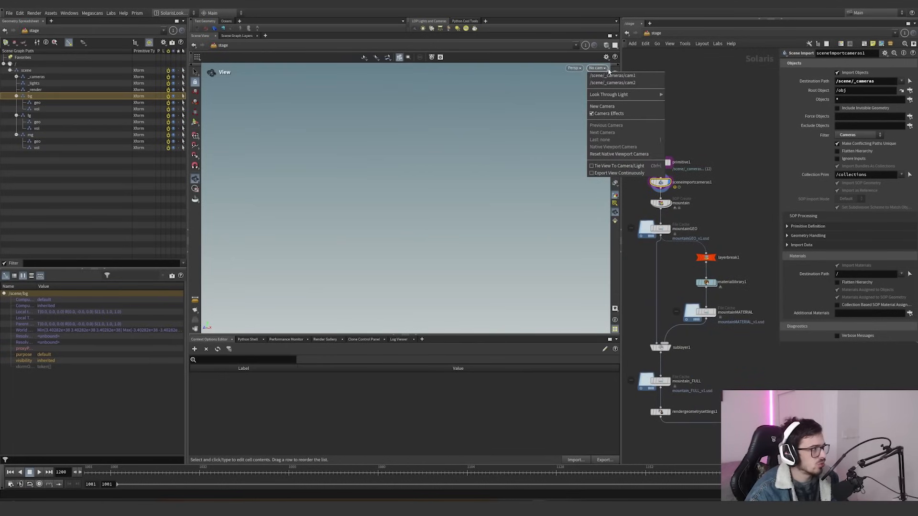
{"action": "left_click", "coordinate": [16, 77]}
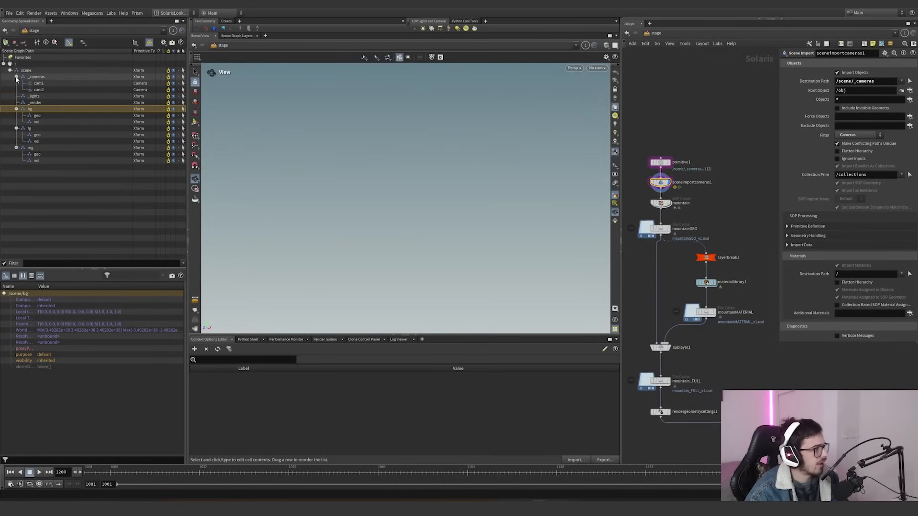
{"action": "left_click", "coordinate": [38, 90]}
Step: Switch to the obj network and line up the geo1, cam1 and lopimportcam1 nodes
{"action": "left_click", "coordinate": [655, 35]}
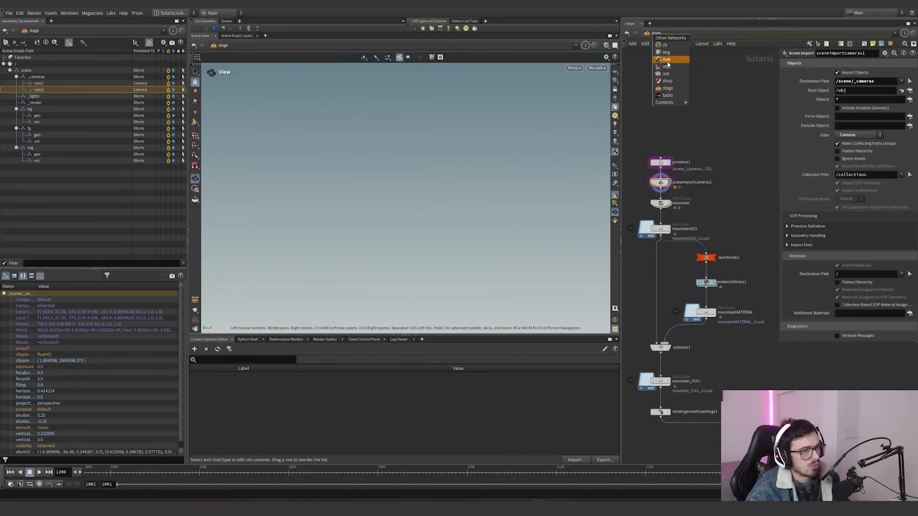
{"action": "left_click", "coordinate": [665, 67]}
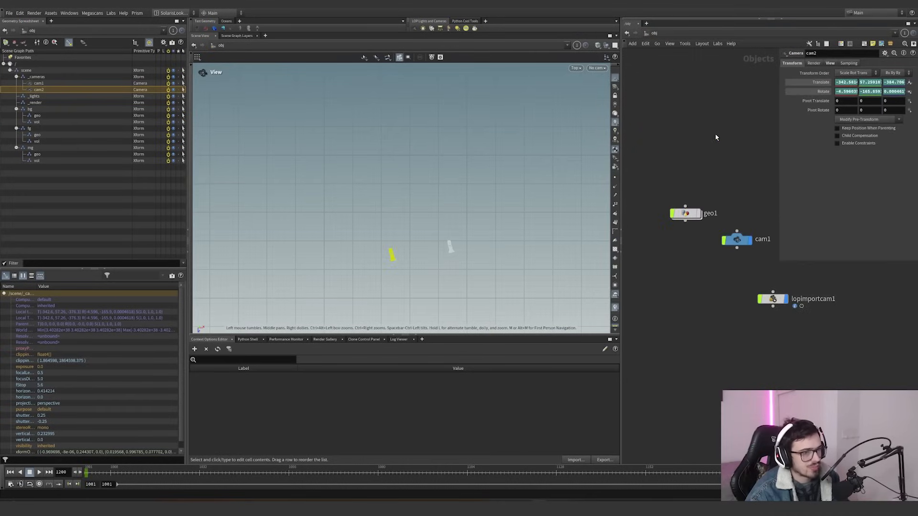
{"action": "left_click_drag", "start_coordinate": [708, 218], "coordinate": [665, 268]}
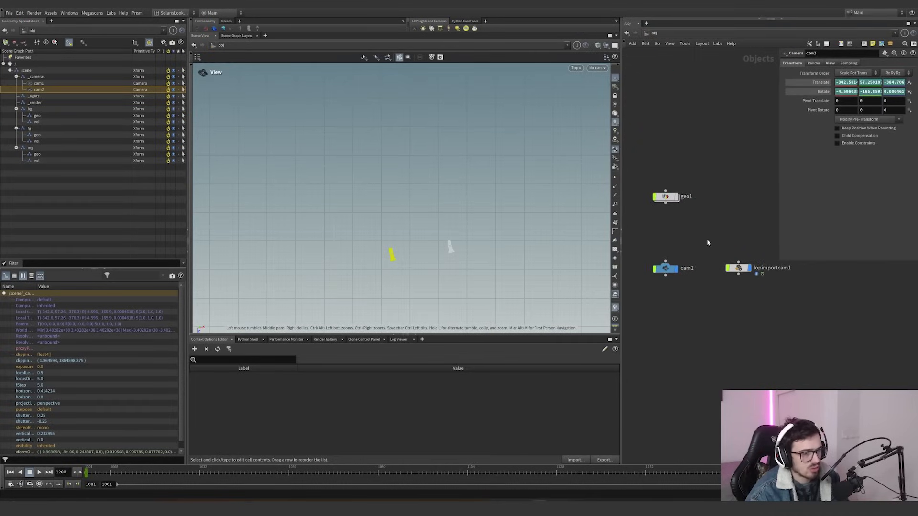
Step: Look through cam2 in the object-level viewport
{"action": "left_click", "coordinate": [596, 67]}
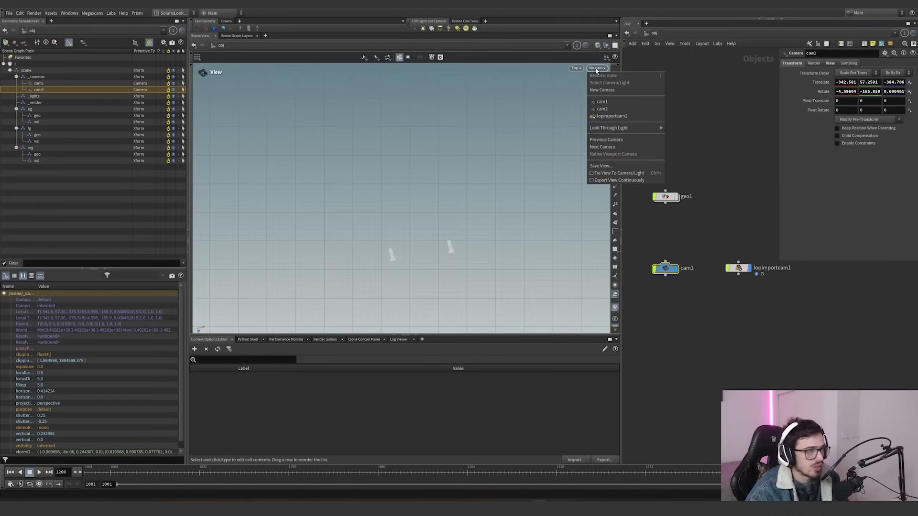
{"action": "left_click", "coordinate": [740, 191]}
{"action": "scroll", "coordinate": [731, 189], "scroll_direction": "down", "scroll_amount": 5}
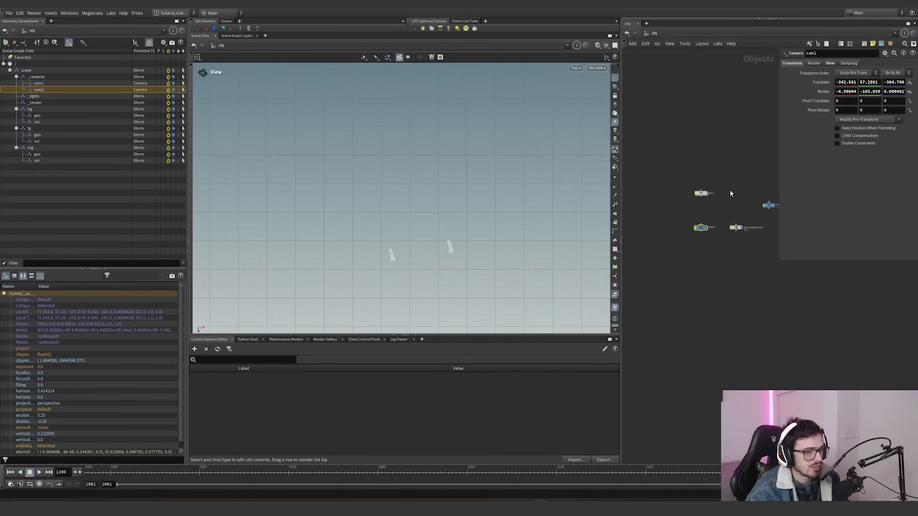
{"action": "middle_click_drag", "start_coordinate": [729, 189], "coordinate": [697, 209]}
{"action": "left_click", "coordinate": [596, 68]}
{"action": "left_click", "coordinate": [601, 109]}
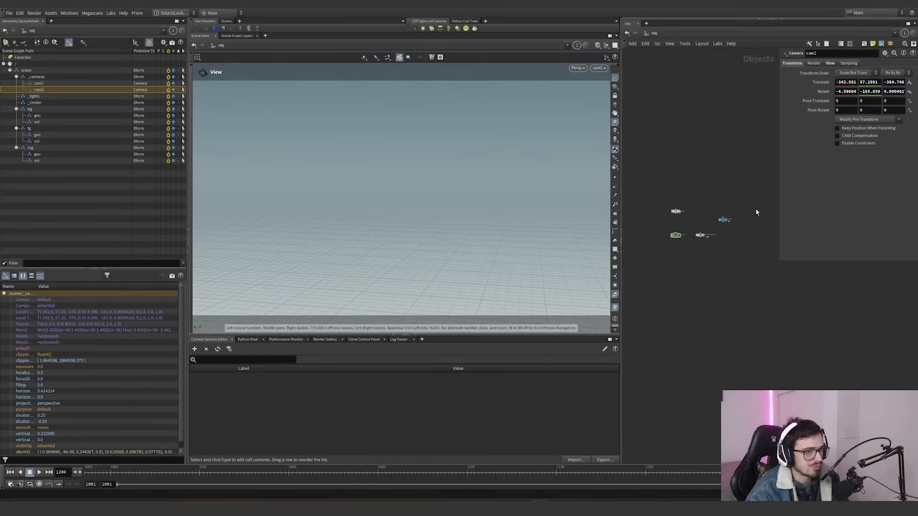
Step: Select the cam2 node and scrub the timeline to frame 1026 to check the camera's motion
{"action": "left_click", "coordinate": [701, 235], "text": "shift"}
{"action": "left_click", "coordinate": [722, 219]}
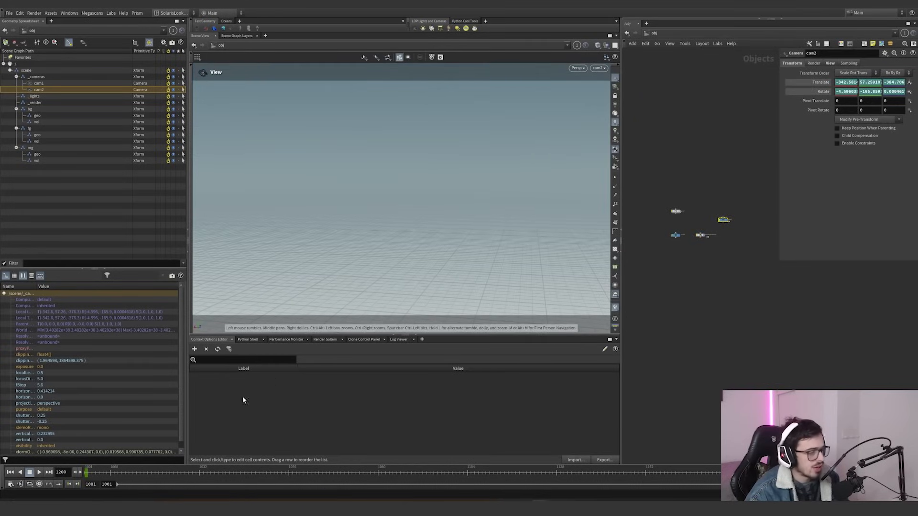
{"action": "left_click_drag", "start_coordinate": [258, 470], "coordinate": [512, 457]}
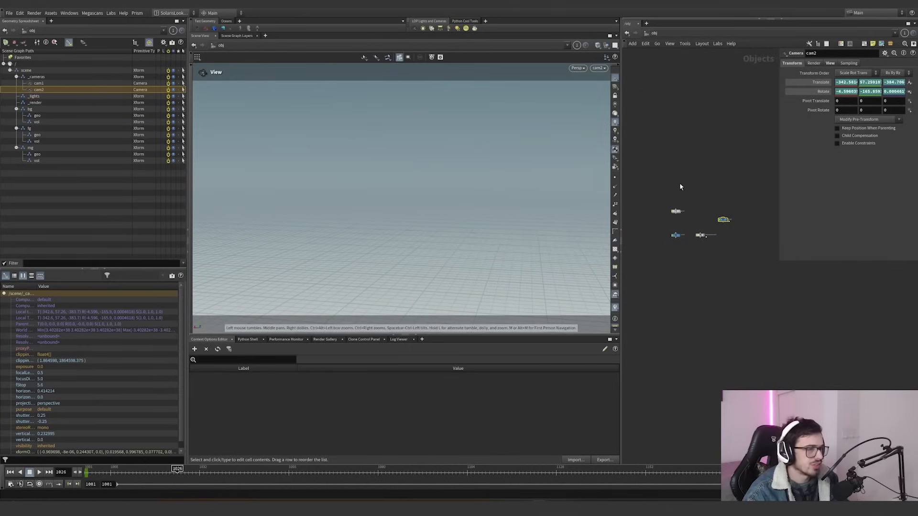
Step: Look inside geo1, return to the obj level, display geo1 and inspect its terrain from a free perspective view
{"action": "scroll", "coordinate": [663, 219], "scroll_direction": "up", "scroll_amount": 3}
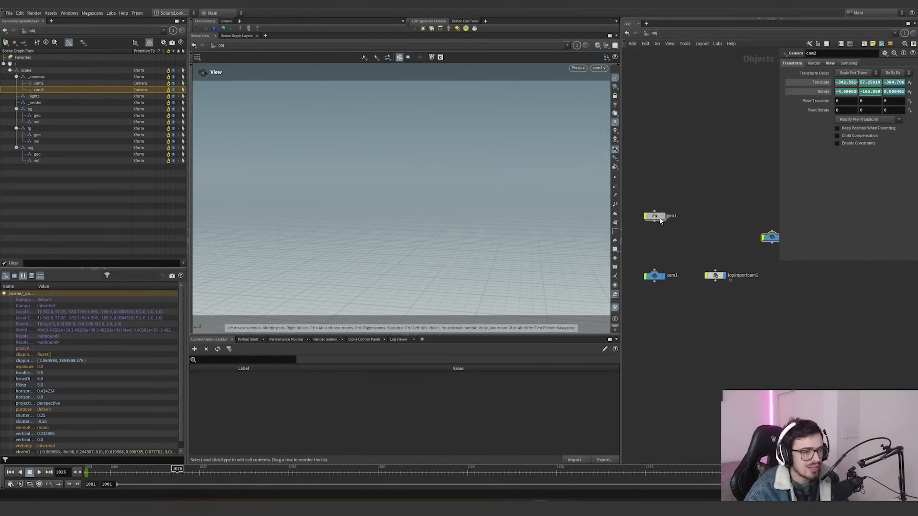
{"action": "double_click", "coordinate": [660, 220]}
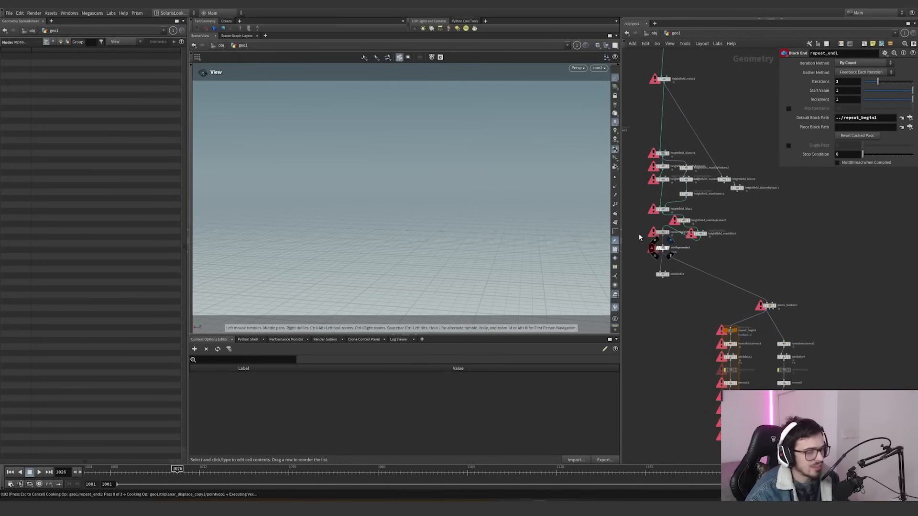
{"action": "left_click", "coordinate": [654, 35]}
{"action": "left_click", "coordinate": [666, 216]}
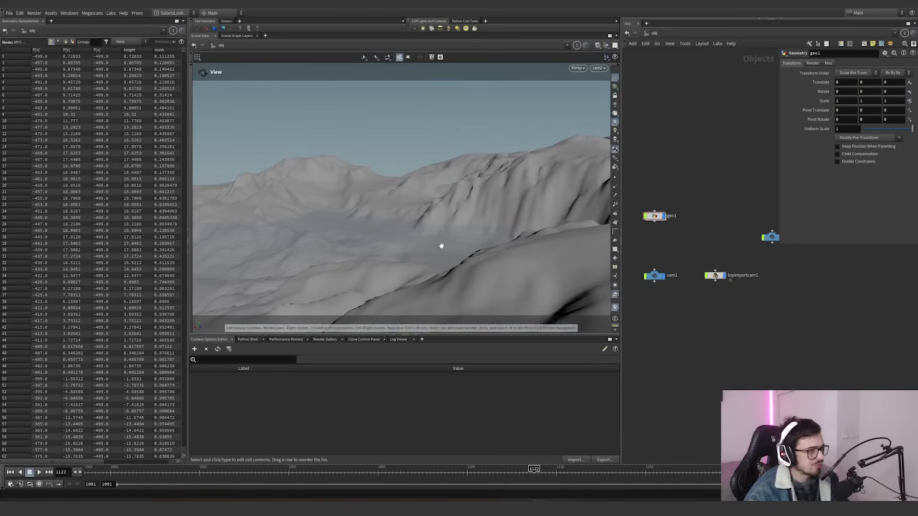
{"action": "key", "text": "space+g"}
{"action": "left_click_drag", "start_coordinate": [436, 203], "coordinate": [383, 271]}
{"action": "right_click_drag", "start_coordinate": [382, 271], "coordinate": [507, 214]}
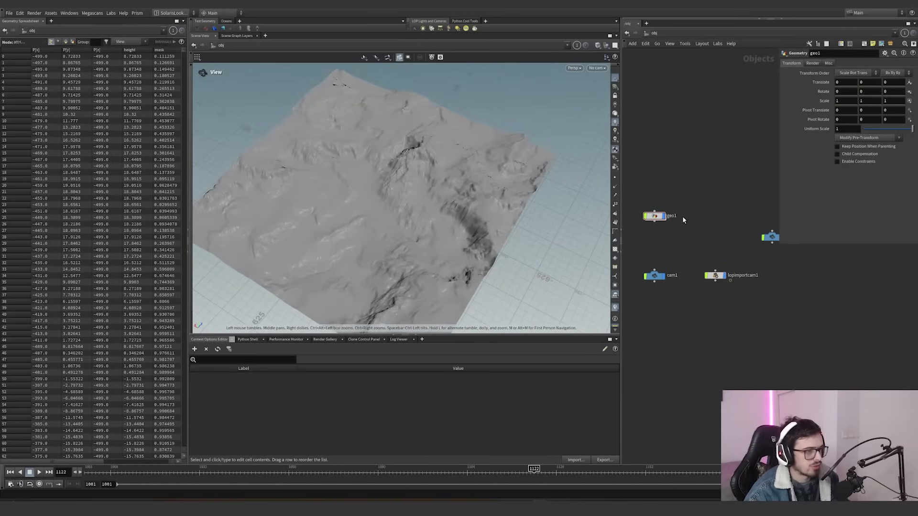
Step: Return to the stage network and look through /scene/_cameras/cam2
{"action": "left_click", "coordinate": [652, 36]}
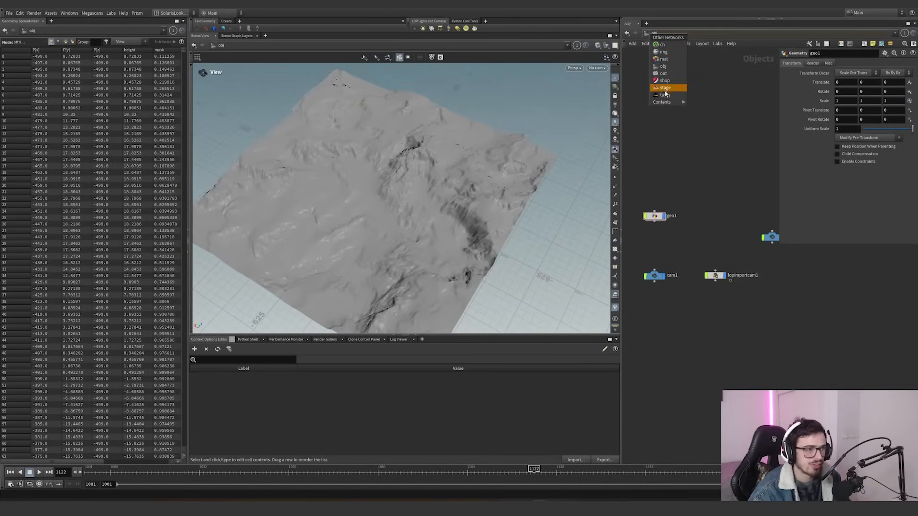
{"action": "left_click", "coordinate": [667, 89]}
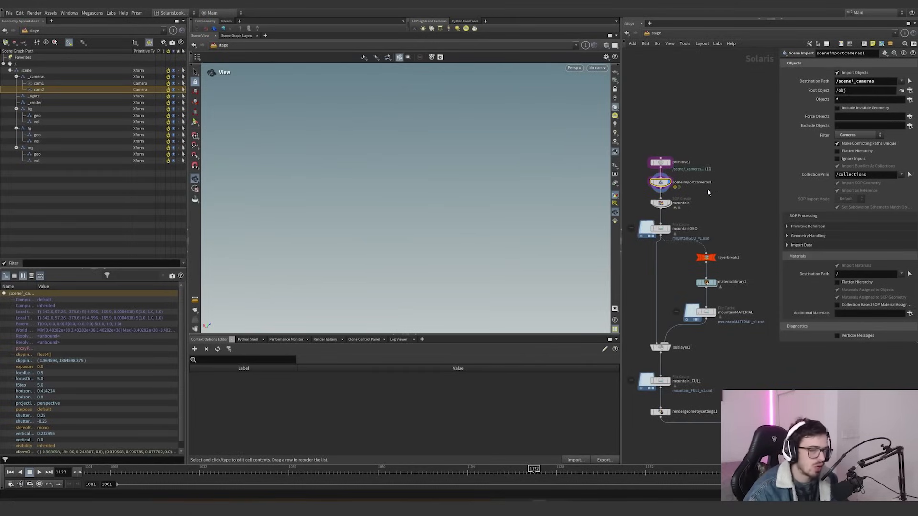
{"action": "scroll", "coordinate": [707, 192], "scroll_direction": "down", "scroll_amount": 3}
{"action": "middle_click_drag", "start_coordinate": [735, 206], "coordinate": [734, 185]}
{"action": "scroll", "coordinate": [742, 186], "scroll_direction": "up", "scroll_amount": 2}
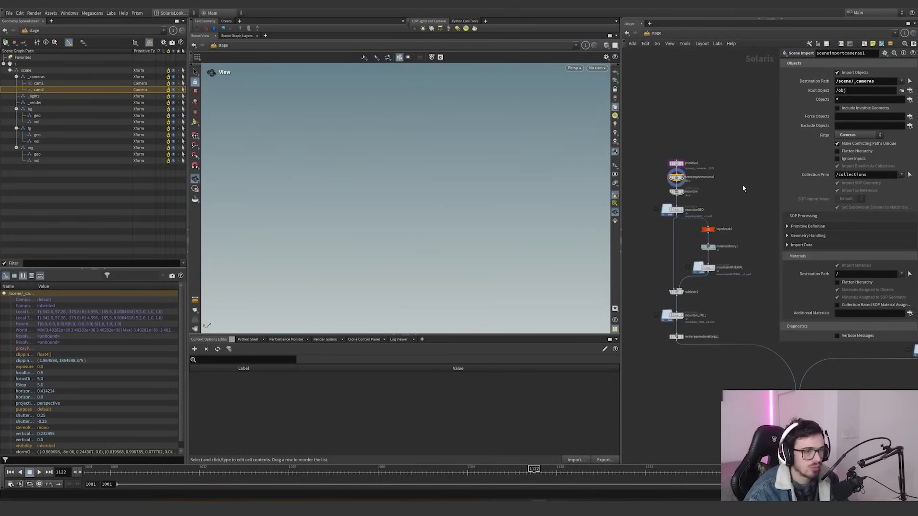
{"action": "scroll", "coordinate": [741, 186], "scroll_direction": "down", "scroll_amount": 2}
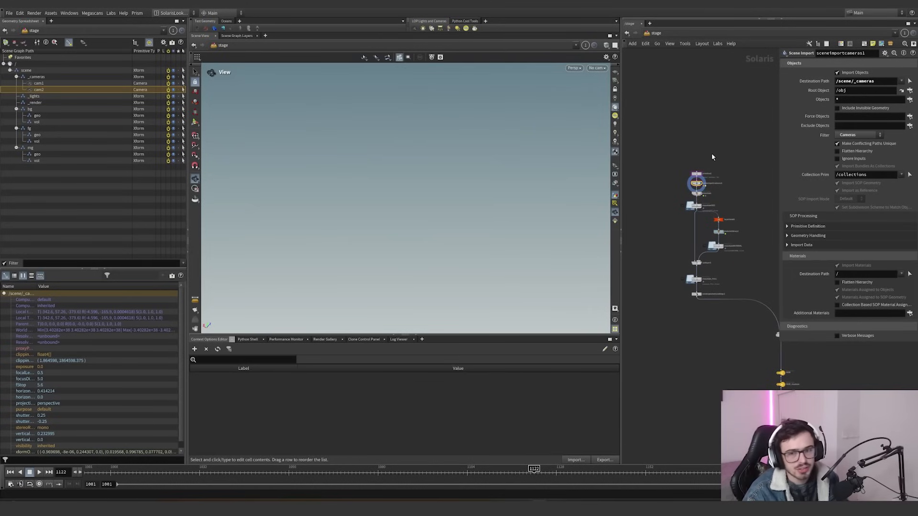
{"action": "scroll", "coordinate": [713, 196], "scroll_direction": "up", "scroll_amount": 3}
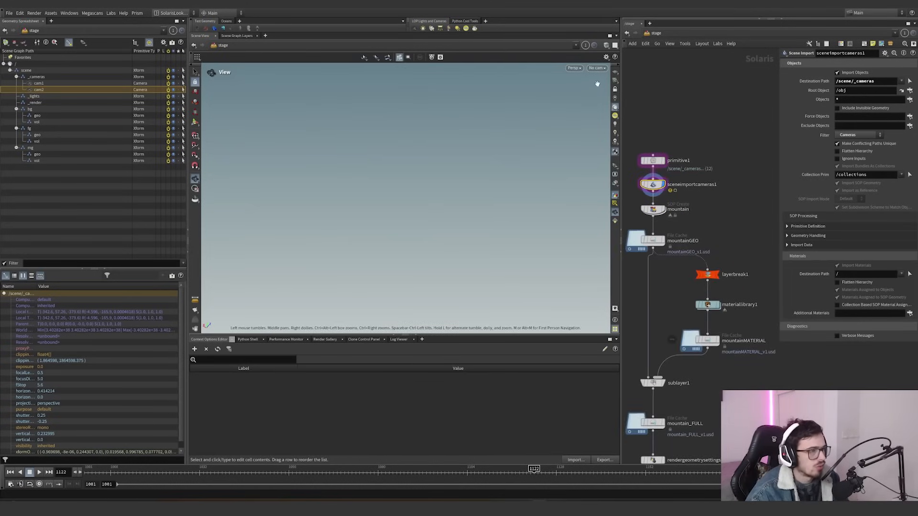
{"action": "left_click", "coordinate": [595, 70]}
{"action": "left_click", "coordinate": [597, 83]}
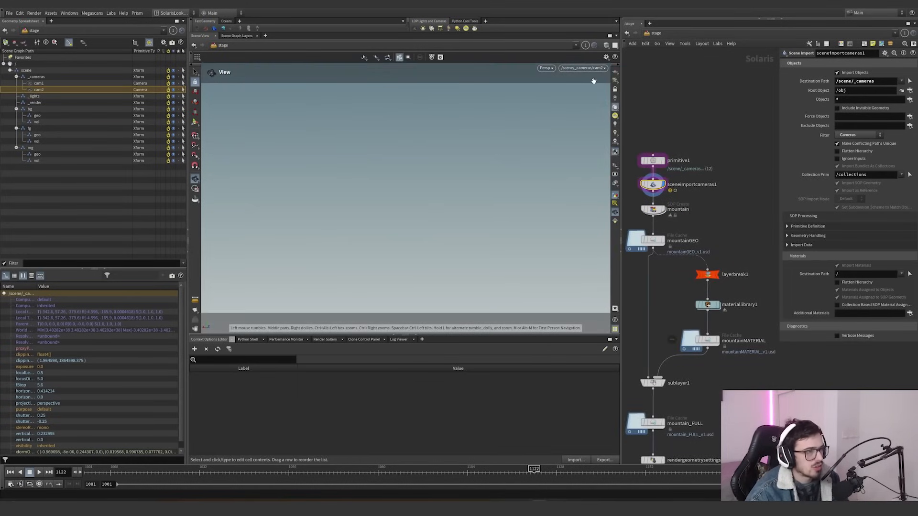
Step: Display the mountain SOP Create node and scrub the timeline to frame 1059 through the camera
{"action": "left_click", "coordinate": [615, 72]}
{"action": "scroll", "coordinate": [657, 189], "scroll_direction": "up", "scroll_amount": 4}
{"action": "left_click", "coordinate": [669, 223]}
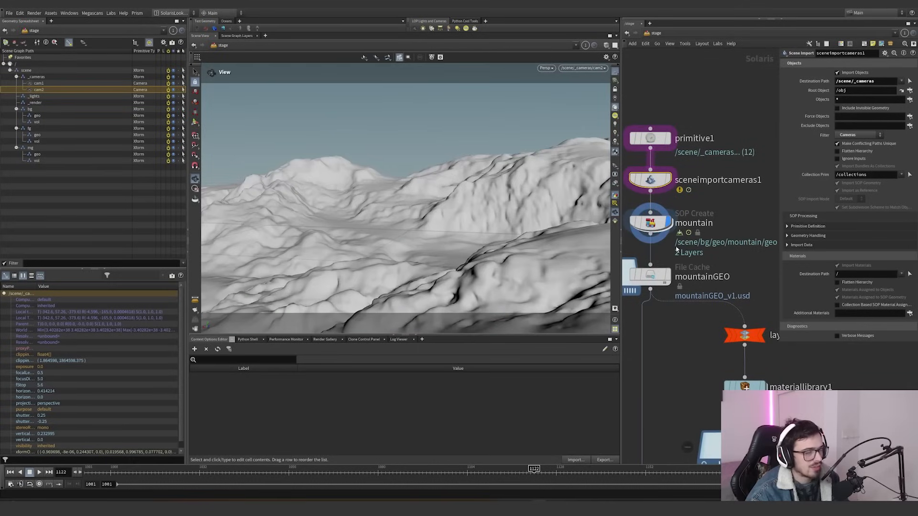
{"action": "left_click", "coordinate": [650, 222]}
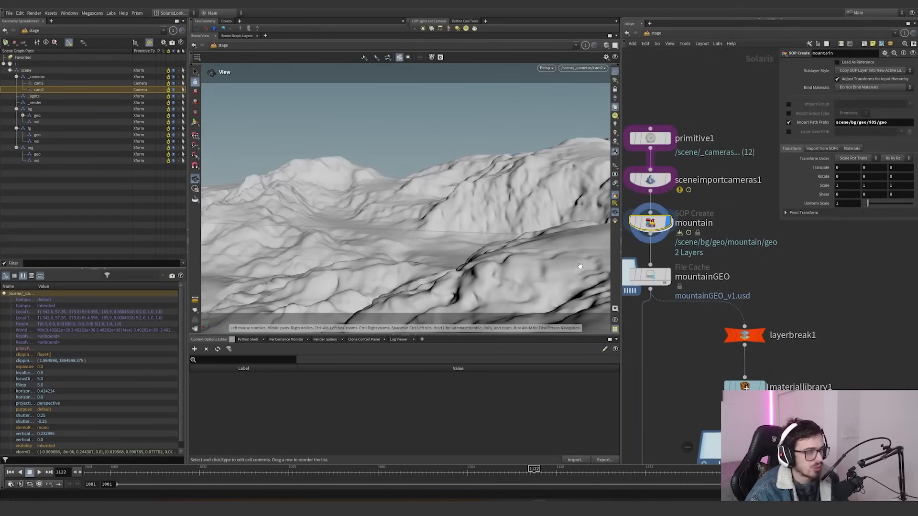
{"action": "mouse_move", "coordinate": [376, 472]}
{"action": "left_mouse_down"}
{"action": "mouse_move", "coordinate": [357, 471]}
{"action": "mouse_move", "coordinate": [597, 466]}
{"action": "mouse_move", "coordinate": [225, 448]}
{"action": "mouse_move", "coordinate": [228, 432]}
{"action": "left_mouse_up"}
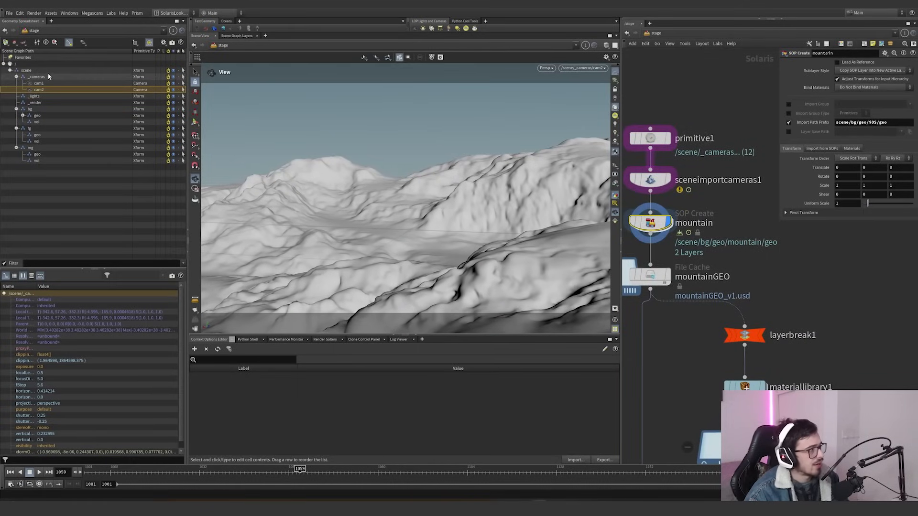
Step: Enter the mountain node's create network, display the heightfield1 node and frame it in the viewport
{"action": "left_click", "coordinate": [716, 178]}
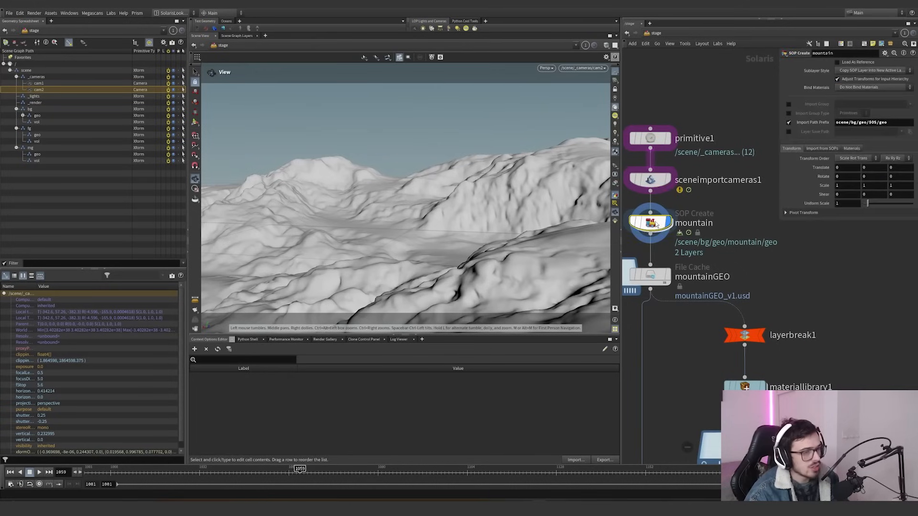
{"action": "double_click", "coordinate": [650, 223]}
{"action": "scroll", "coordinate": [670, 171], "scroll_direction": "up", "scroll_amount": 2}
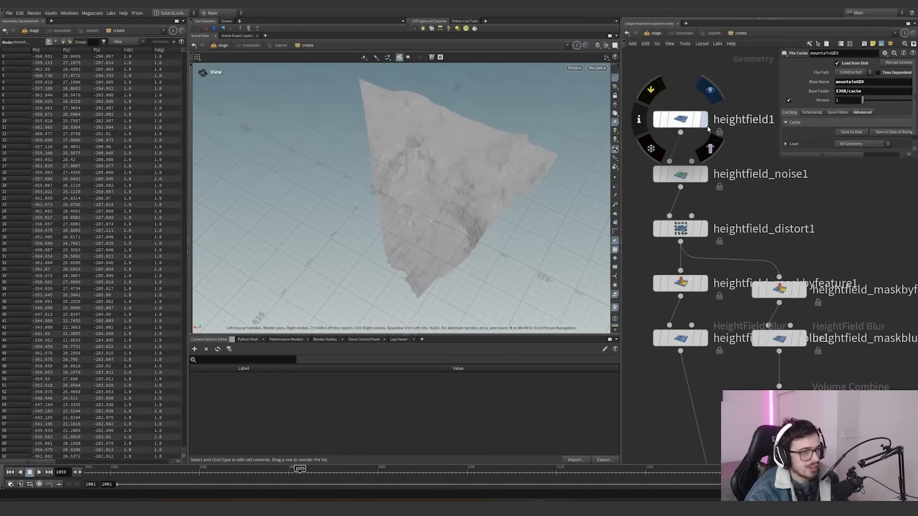
{"action": "left_click", "coordinate": [704, 119]}
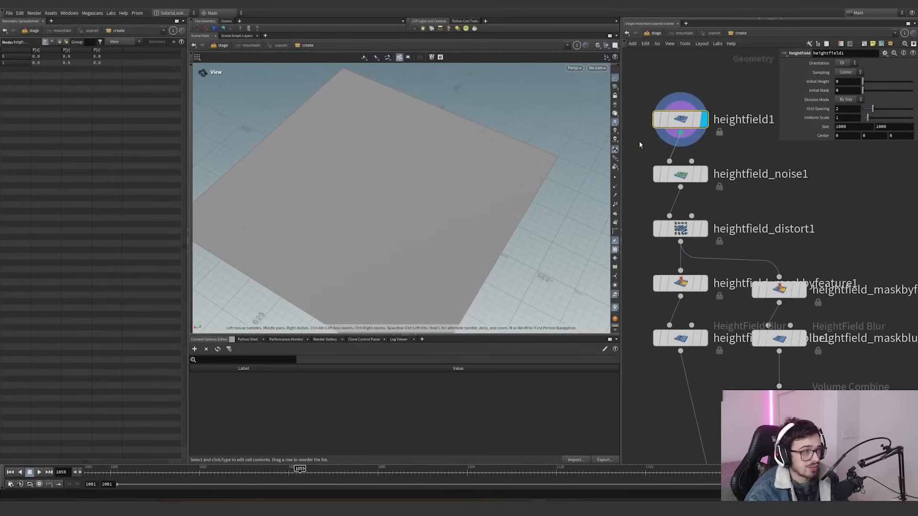
{"action": "key", "text": "g"}
Step: Look through cam2 at the flat height field inside the mountain network
{"action": "left_click", "coordinate": [596, 68]}
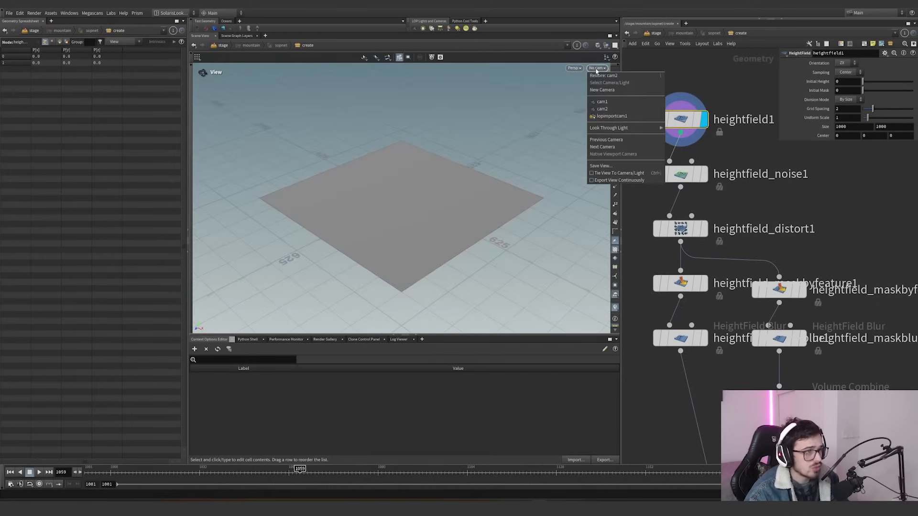
{"action": "left_click", "coordinate": [621, 103]}
{"action": "left_click_drag", "start_coordinate": [533, 166], "coordinate": [501, 163]}
{"action": "left_click", "coordinate": [597, 67]}
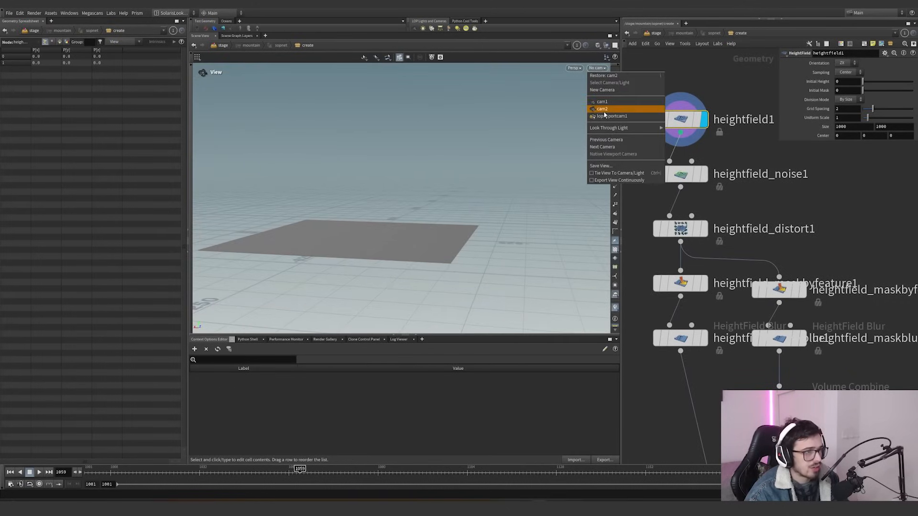
{"action": "left_click", "coordinate": [621, 103]}
Step: Collapse the pane beneath the viewport and split the viewport into Two Views Stacked
{"action": "left_click", "coordinate": [615, 46]}
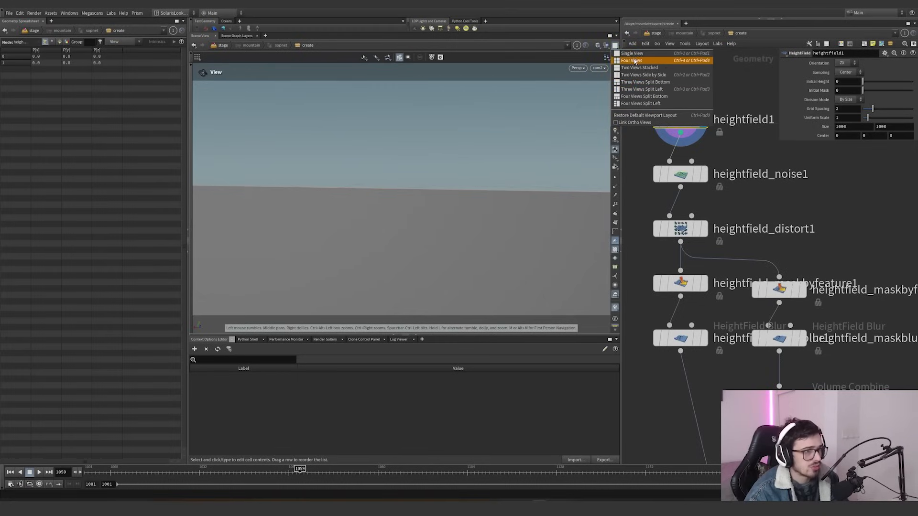
{"action": "left_click", "coordinate": [415, 338]}
{"action": "left_click", "coordinate": [414, 337]}
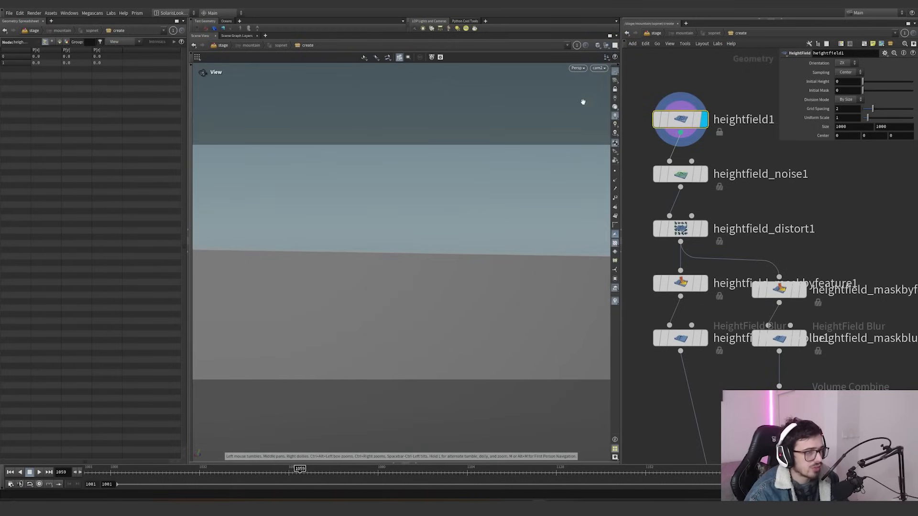
{"action": "left_click", "coordinate": [614, 46]}
{"action": "left_click", "coordinate": [639, 68]}
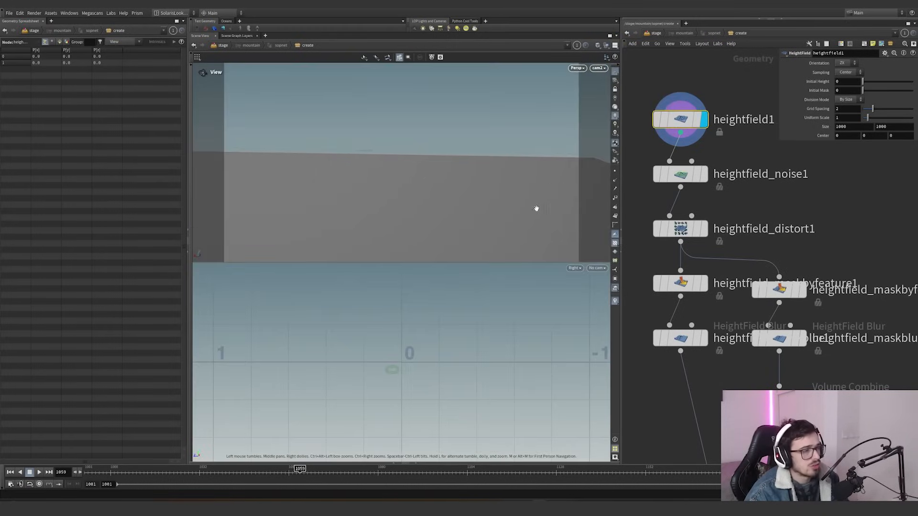
Step: Turn the second view into an angled perspective overview of the terrain and display the heightfield_noise1 node
{"action": "left_click_drag", "start_coordinate": [430, 332], "coordinate": [352, 336]}
{"action": "right_click_drag", "start_coordinate": [351, 332], "coordinate": [553, 299]}
{"action": "left_click_drag", "start_coordinate": [553, 299], "coordinate": [480, 327]}
{"action": "left_click", "coordinate": [705, 174]}
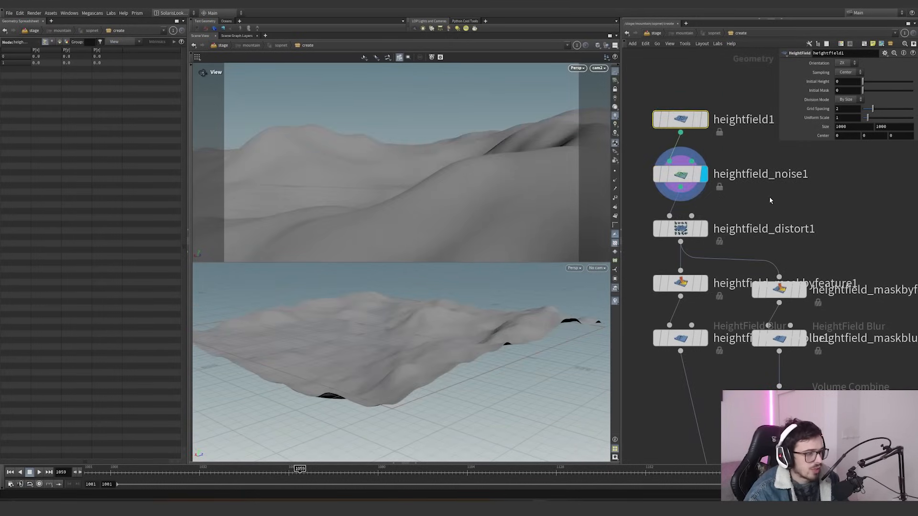
Step: Check the heightfield_noise1 parameters, and display heightfield_distort1 with its own parameters
{"action": "left_click", "coordinate": [679, 174]}
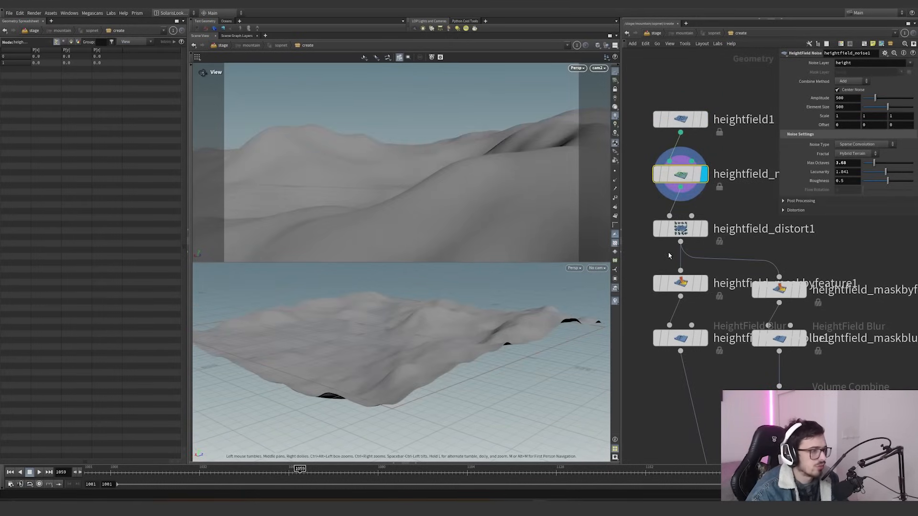
{"action": "middle_click_drag", "start_coordinate": [762, 208], "coordinate": [748, 236]}
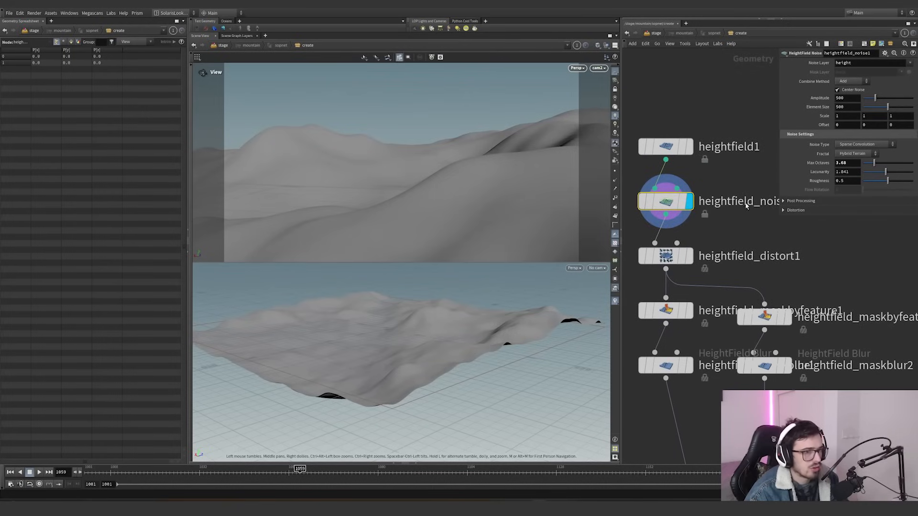
{"action": "left_click", "coordinate": [689, 256]}
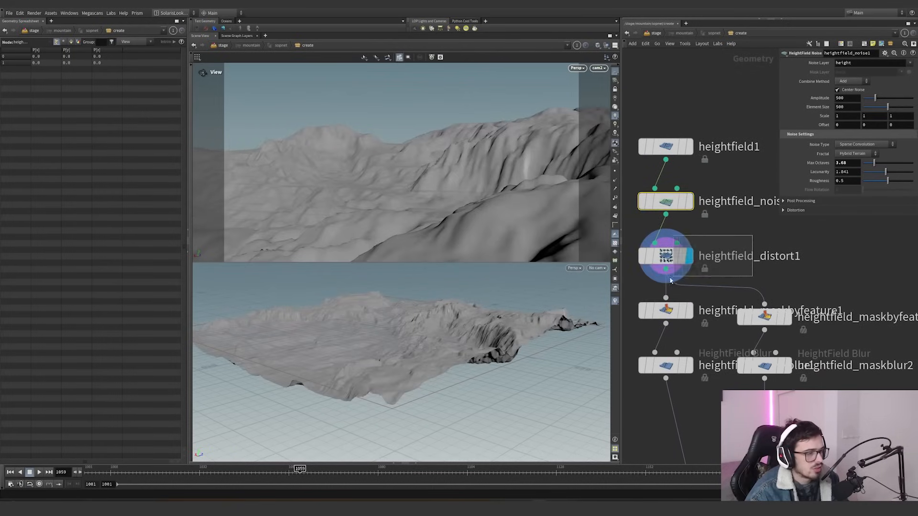
{"action": "left_click", "coordinate": [667, 256]}
{"action": "middle_click_drag", "start_coordinate": [772, 284], "coordinate": [787, 248]}
{"action": "scroll", "coordinate": [715, 310], "scroll_direction": "down", "scroll_amount": 3}
{"action": "middle_click_drag", "start_coordinate": [715, 310], "coordinate": [715, 258]}
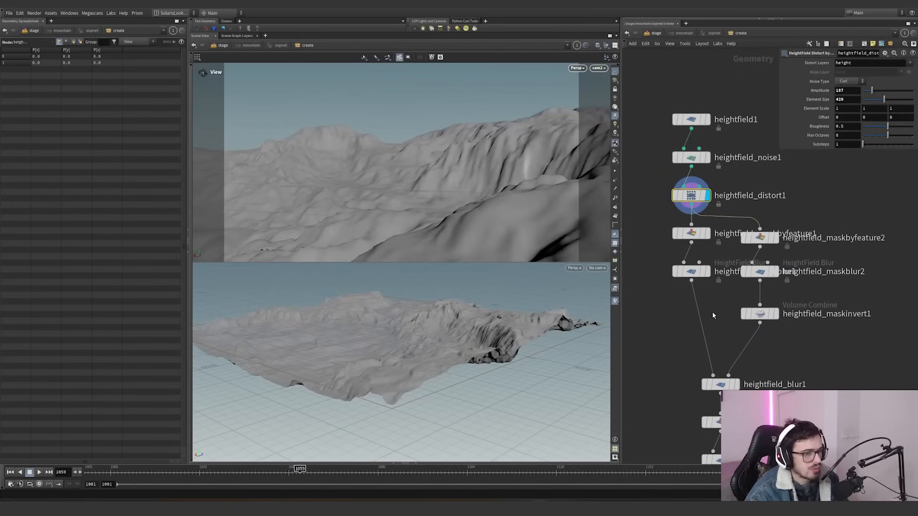
Step: Display heightfield_maskbyfeature1 and heightfield_maskblur1 in turn to examine the slope mask and its blurred version
{"action": "left_click_drag", "start_coordinate": [713, 314], "coordinate": [691, 237]}
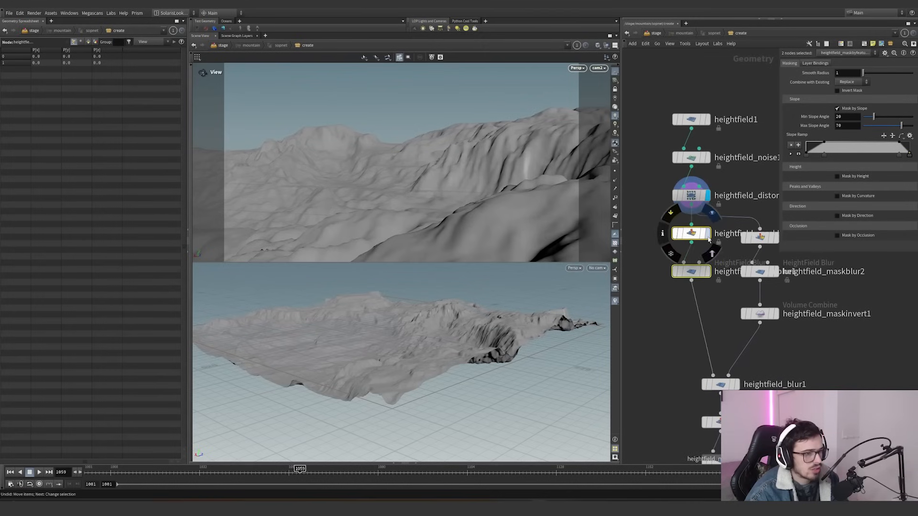
{"action": "left_click", "coordinate": [708, 233]}
{"action": "left_click", "coordinate": [691, 233]}
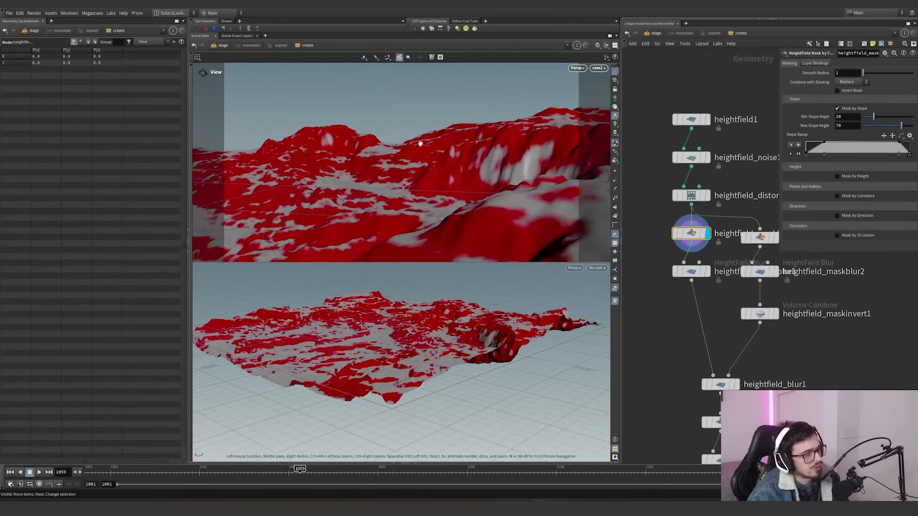
{"action": "left_click", "coordinate": [708, 272]}
{"action": "left_click", "coordinate": [691, 271]}
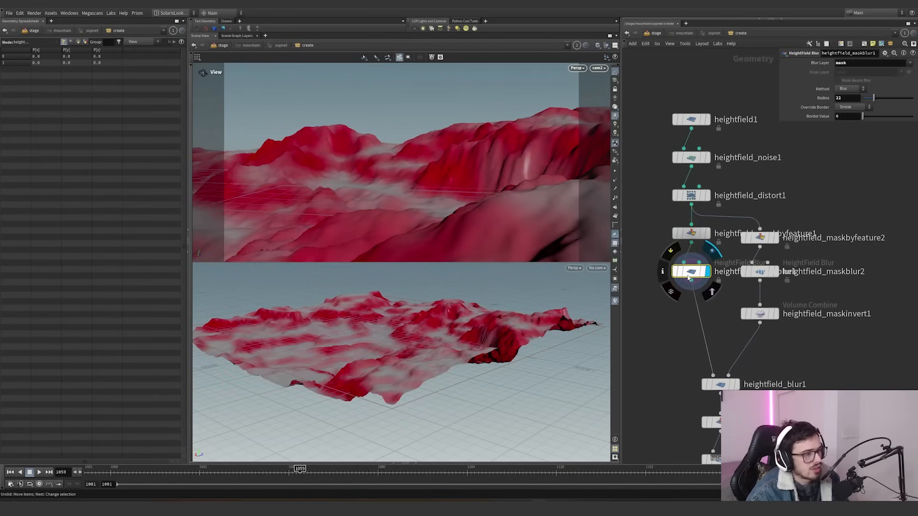
{"action": "mouse_move", "coordinate": [690, 276]}
{"action": "left_mouse_down"}
{"action": "mouse_move", "coordinate": [686, 318]}
{"action": "mouse_move", "coordinate": [679, 265]}
{"action": "left_mouse_up"}
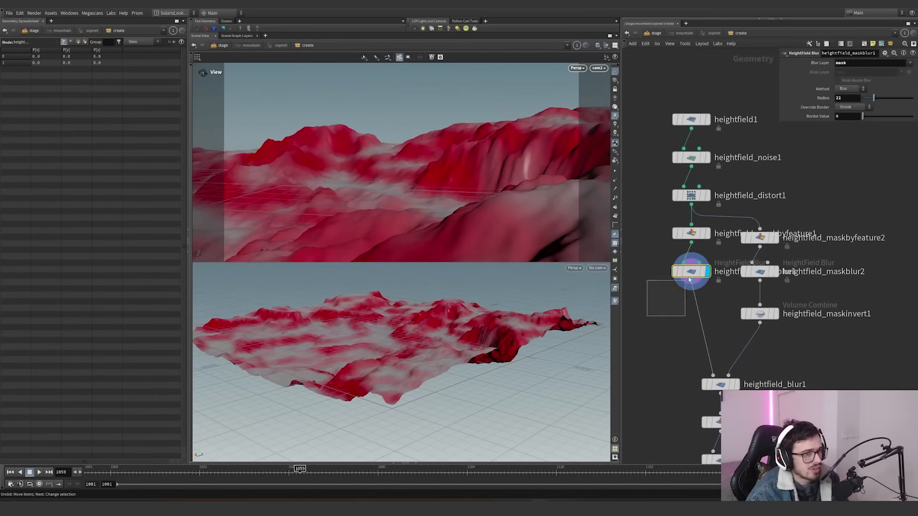
{"action": "left_click", "coordinate": [671, 251]}
{"action": "left_click", "coordinate": [671, 251]}
Step: Display heightfield_maskbyfeature2 to compare the second branch's slope mask with the first branch's
{"action": "middle_click_drag", "start_coordinate": [726, 316], "coordinate": [681, 304]}
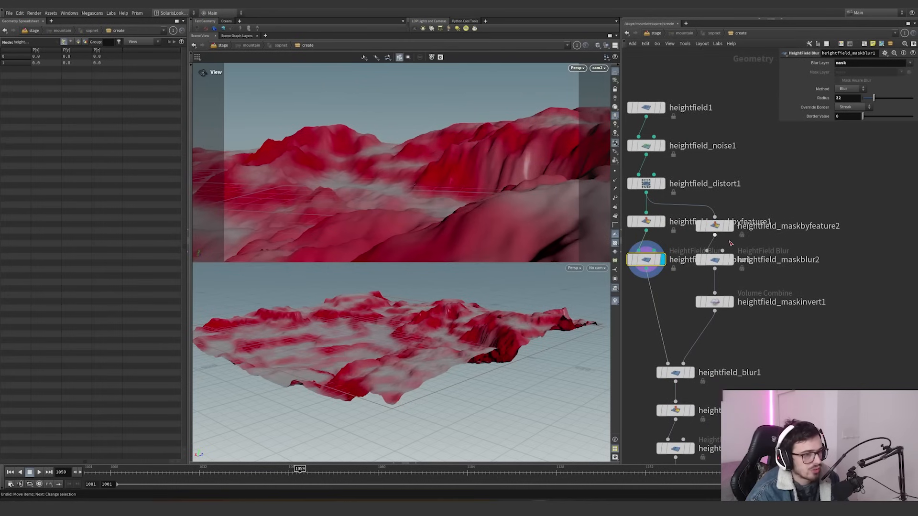
{"action": "left_click", "coordinate": [732, 226]}
{"action": "left_click", "coordinate": [715, 226]}
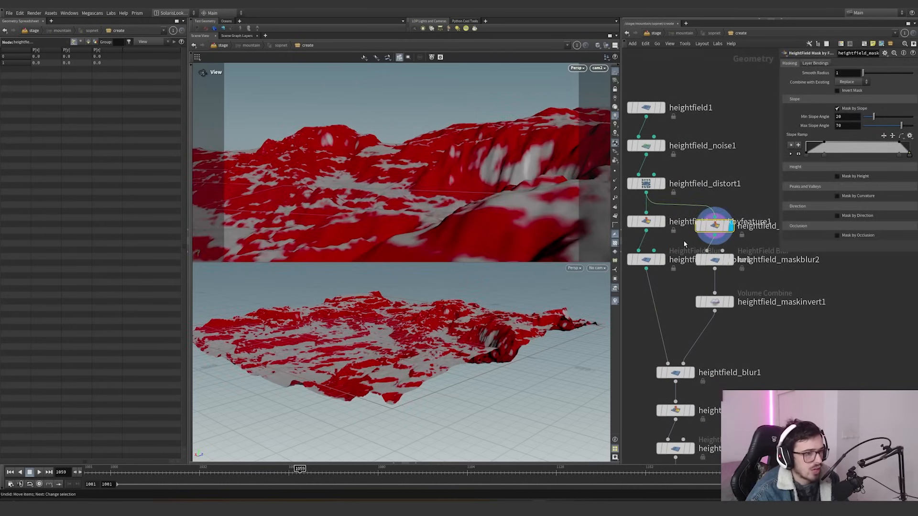
{"action": "left_click", "coordinate": [646, 224]}
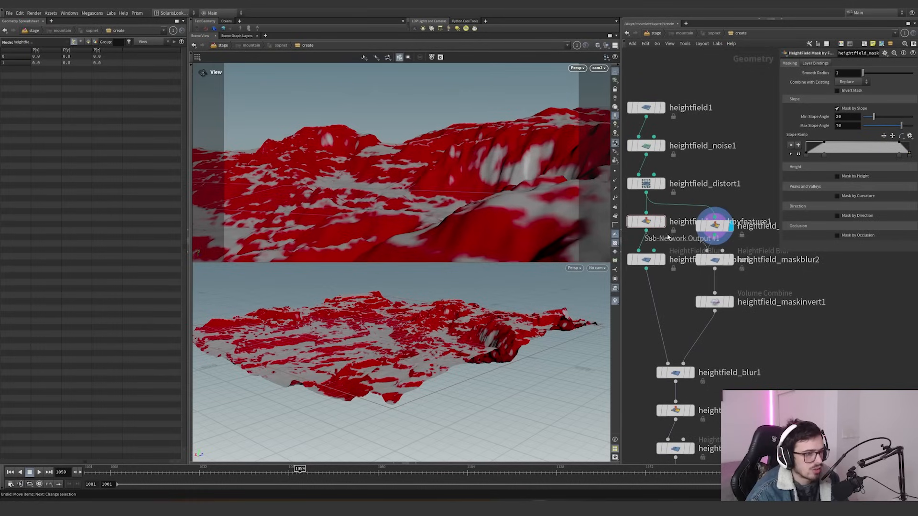
{"action": "left_click_drag", "start_coordinate": [646, 231], "coordinate": [717, 244]}
{"action": "left_click", "coordinate": [707, 222]}
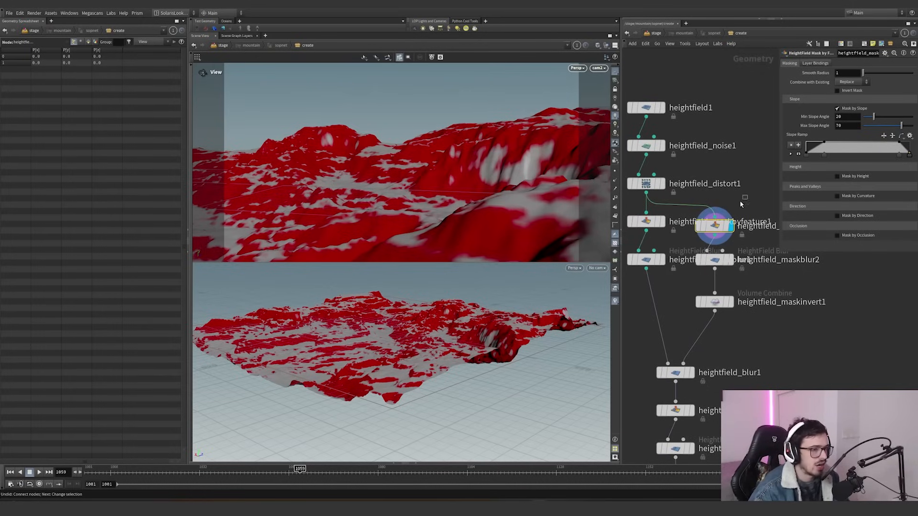
Step: Display heightfield_maskinvert1 to examine the inverted mask of the second branch
{"action": "mouse_move", "coordinate": [739, 262]}
{"action": "middle_mouse_down"}
{"action": "mouse_move", "coordinate": [700, 270]}
{"action": "mouse_move", "coordinate": [739, 275]}
{"action": "middle_mouse_up"}
{"action": "left_click", "coordinate": [692, 267]}
{"action": "left_click", "coordinate": [698, 294]}
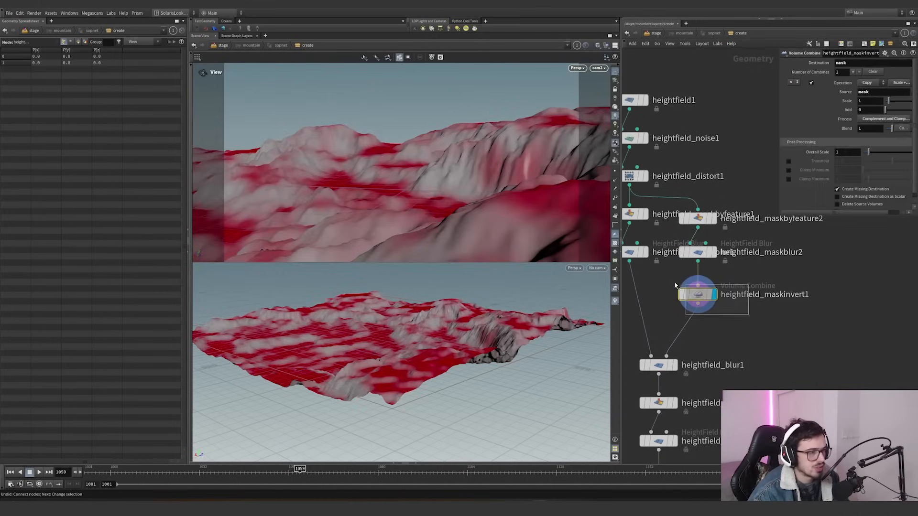
Step: Display heightfield_blur1, where the two mask branches meet, and check its blur parameters
{"action": "middle_click_drag", "start_coordinate": [711, 342], "coordinate": [742, 291]}
{"action": "left_click", "coordinate": [702, 315]}
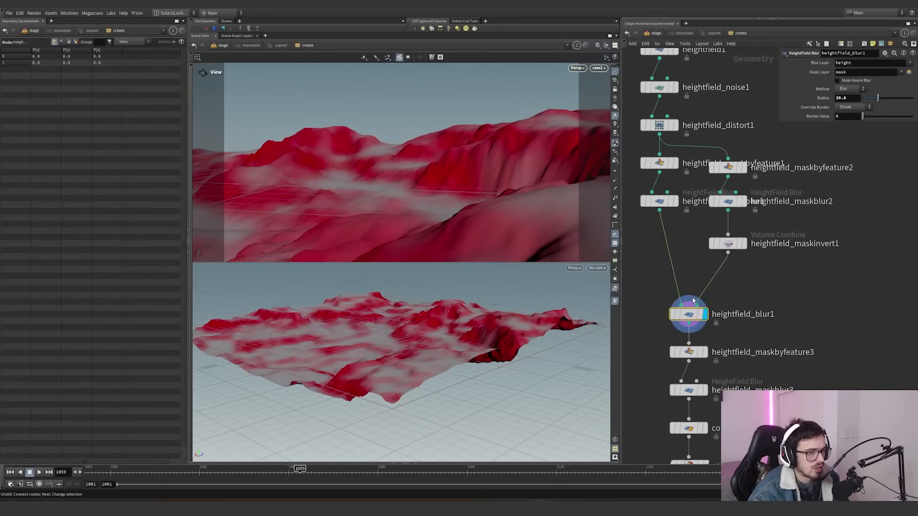
{"action": "middle_click_drag", "start_coordinate": [740, 285], "coordinate": [743, 274]}
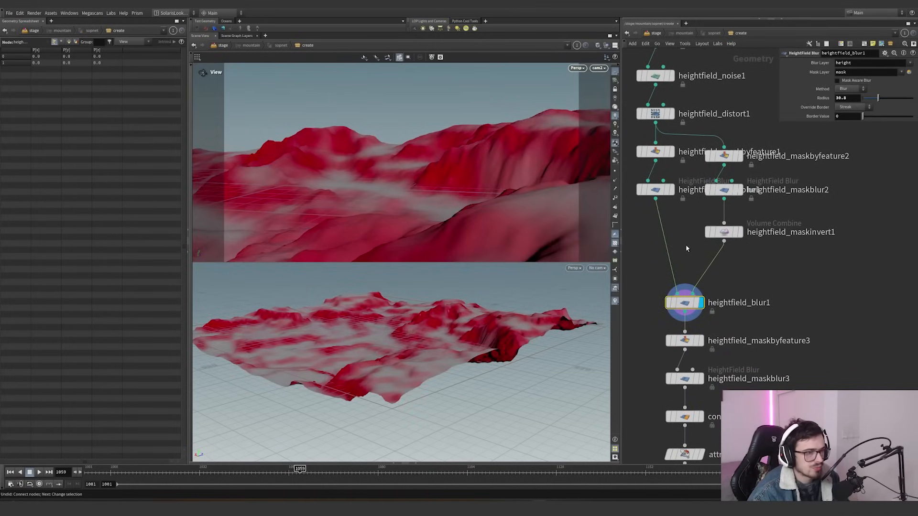
{"action": "middle_click_drag", "start_coordinate": [685, 248], "coordinate": [706, 261]}
Step: Toggle the bypass of heightfield_maskbyfeature1 and heightfield_maskblur1 on and off to compare the masked blur
{"action": "left_click_drag", "start_coordinate": [703, 254], "coordinate": [659, 168]}
{"action": "left_click", "coordinate": [655, 160]}
{"action": "left_click", "coordinate": [655, 159]}
{"action": "left_click", "coordinate": [655, 160]}
{"action": "left_click", "coordinate": [655, 160]}
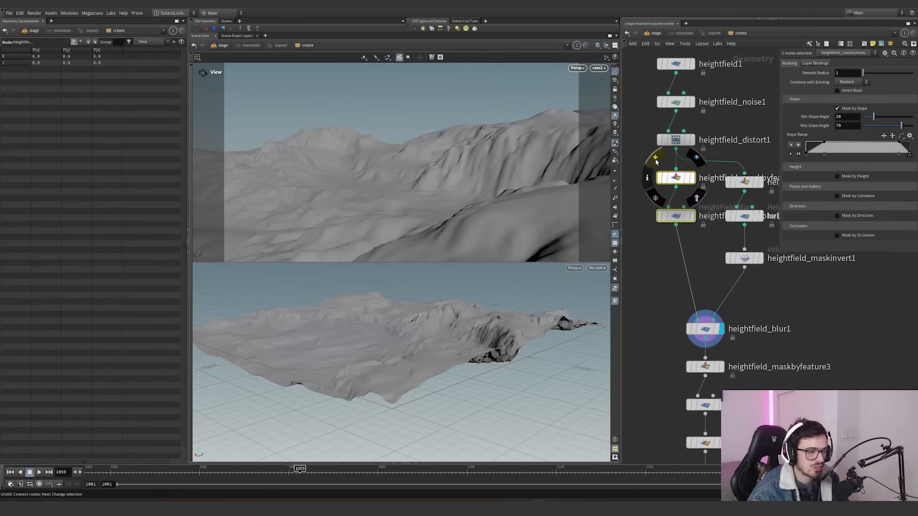
{"action": "left_click", "coordinate": [655, 159]}
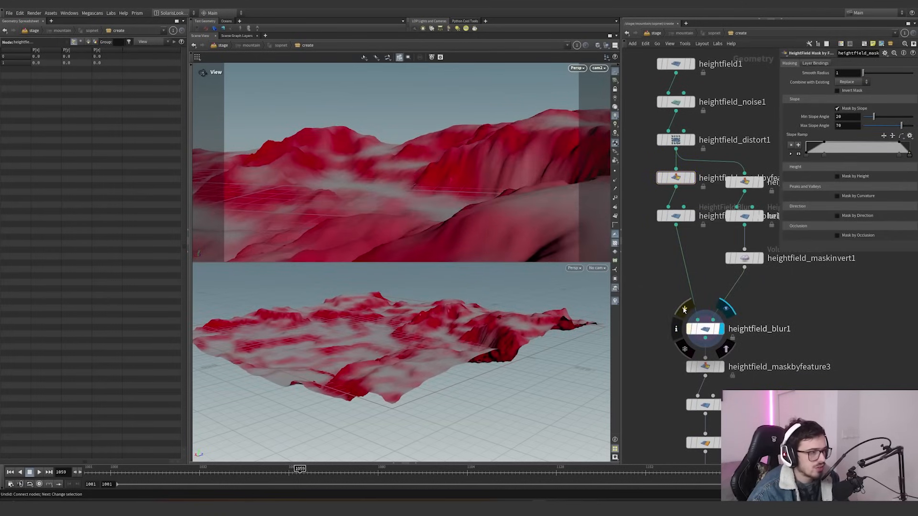
Step: Toggle the bypass of heightfield_blur1 repeatedly to compare the terrain with and without blur
{"action": "left_click", "coordinate": [684, 310]}
{"action": "left_click", "coordinate": [684, 310]}
{"action": "left_click", "coordinate": [684, 310]}
{"action": "left_click", "coordinate": [683, 309]}
{"action": "left_click", "coordinate": [684, 310]}
{"action": "left_click", "coordinate": [683, 310]}
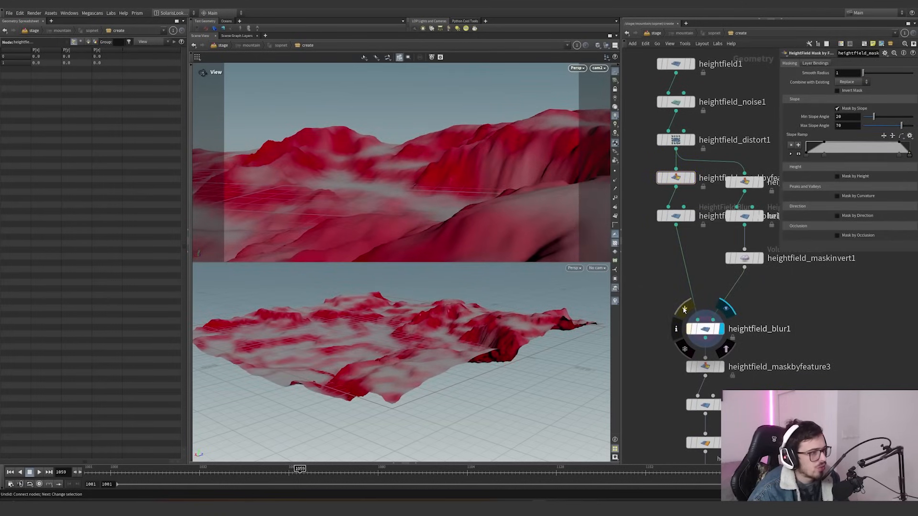
Step: Display heightfield_maskinvert1 and bypass both heightfield_maskbyfeature1 and heightfield_maskblur1 in the first branch
{"action": "left_click", "coordinate": [760, 258]}
{"action": "left_click_drag", "start_coordinate": [689, 244], "coordinate": [648, 167]}
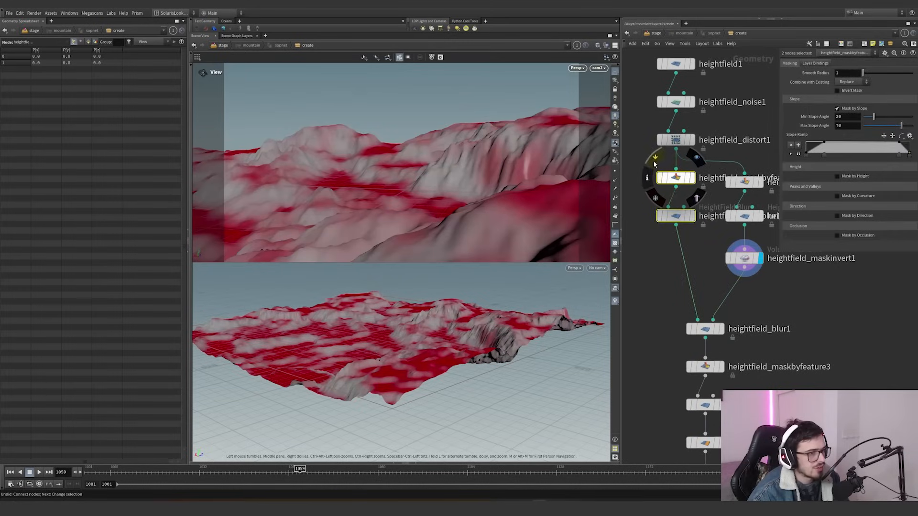
{"action": "left_click", "coordinate": [655, 159]}
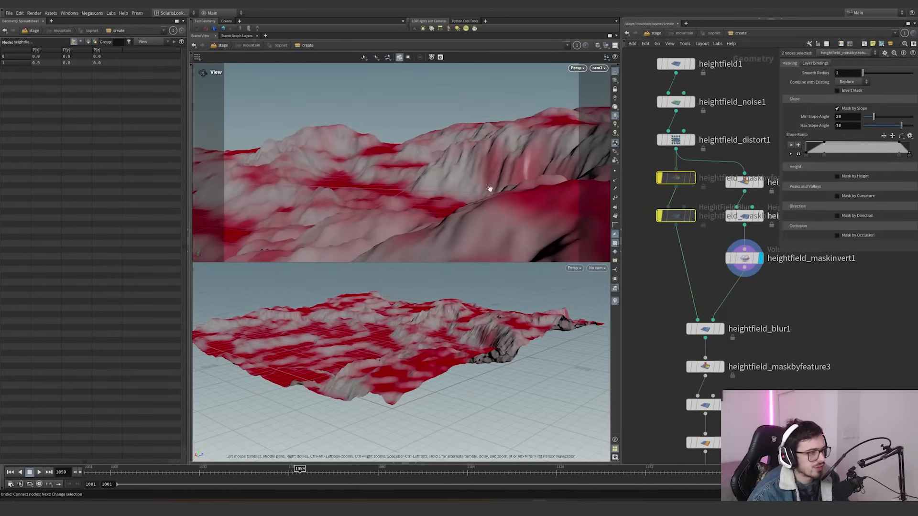
Step: Display heightfield_blur1 and toggle its bypass to compare the blur driven only by the inverted mask
{"action": "left_click", "coordinate": [722, 330]}
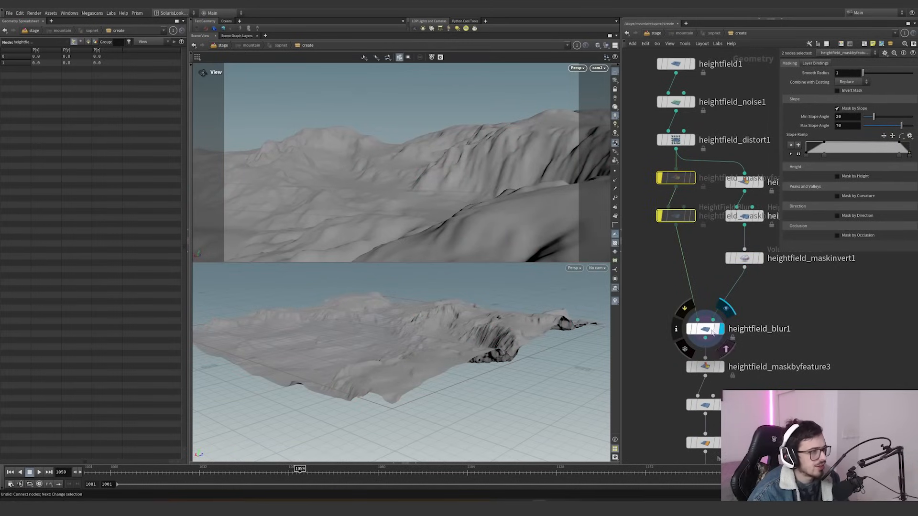
{"action": "left_click", "coordinate": [681, 310]}
{"action": "left_click", "coordinate": [681, 310]}
{"action": "left_click", "coordinate": [681, 310]}
{"action": "left_click", "coordinate": [681, 309]}
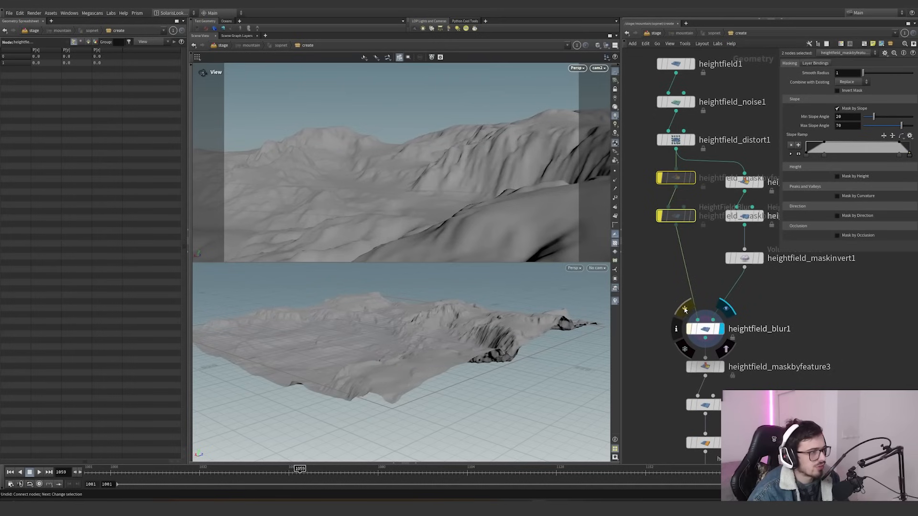
Step: Display heightfield_maskbyfeature3, heightfield_maskblur3 and convertheightfield1 in turn to follow the new mask and its conversion to polygons
{"action": "middle_click_drag", "start_coordinate": [723, 369], "coordinate": [709, 319]}
{"action": "left_click", "coordinate": [708, 318]}
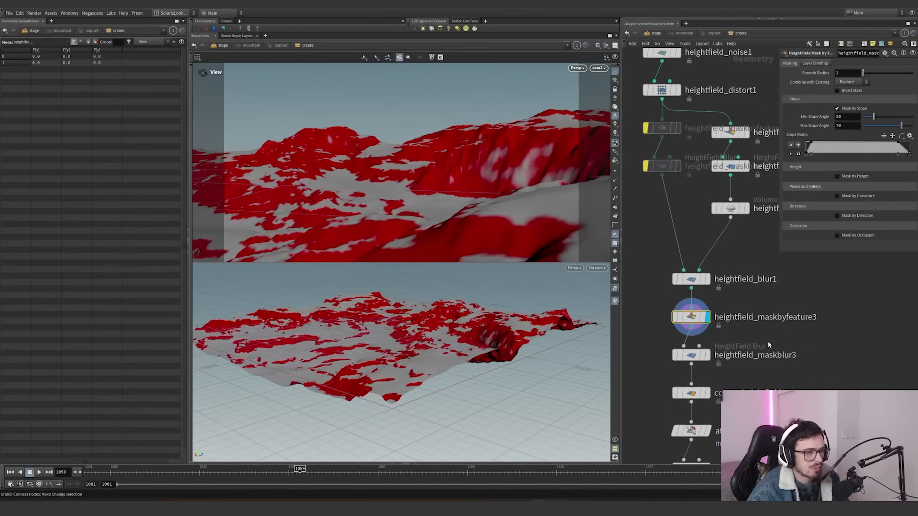
{"action": "middle_click_drag", "start_coordinate": [767, 340], "coordinate": [766, 311]}
{"action": "left_click", "coordinate": [706, 326]}
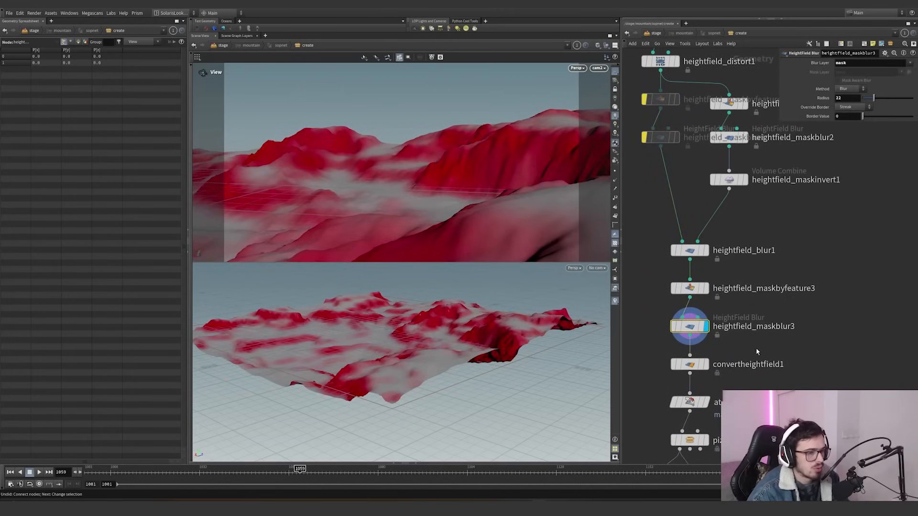
{"action": "middle_click_drag", "start_coordinate": [755, 347], "coordinate": [752, 302]}
{"action": "left_click", "coordinate": [706, 319]}
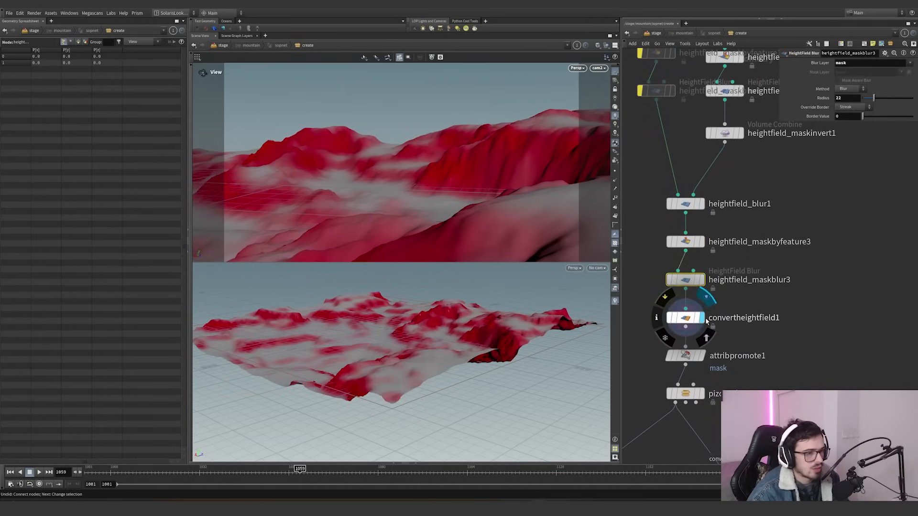
Step: Display the attribpromote1 node and turn on the mask visualizer in the viewport
{"action": "mouse_move", "coordinate": [722, 369]}
{"action": "left_click", "coordinate": [699, 355]}
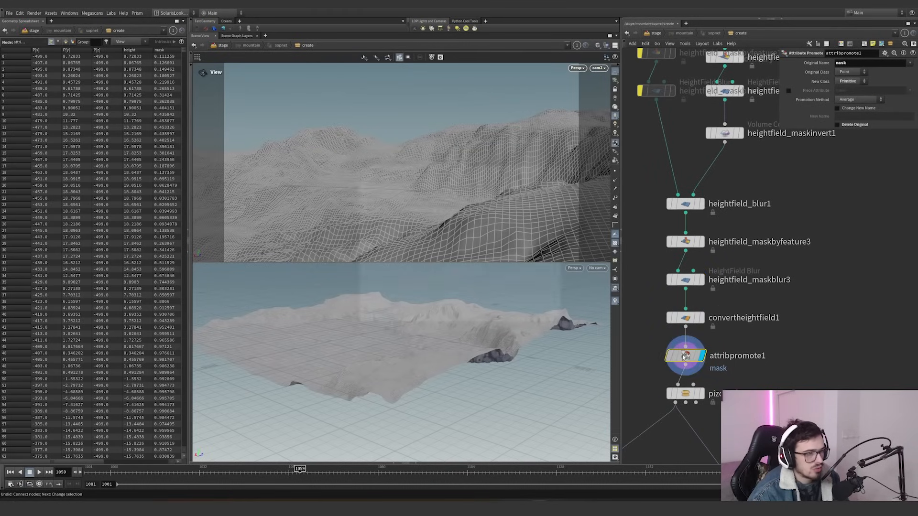
{"action": "middle_click", "coordinate": [690, 359]}
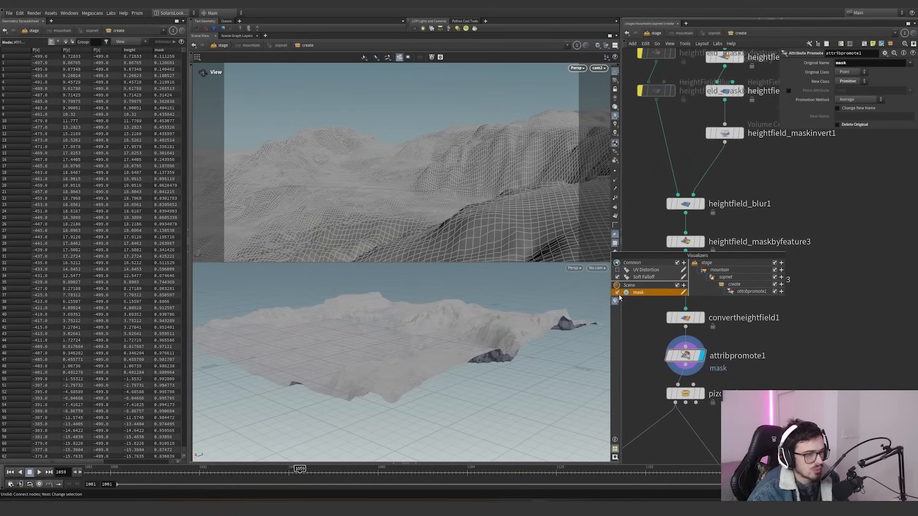
{"action": "left_click", "coordinate": [615, 300]}
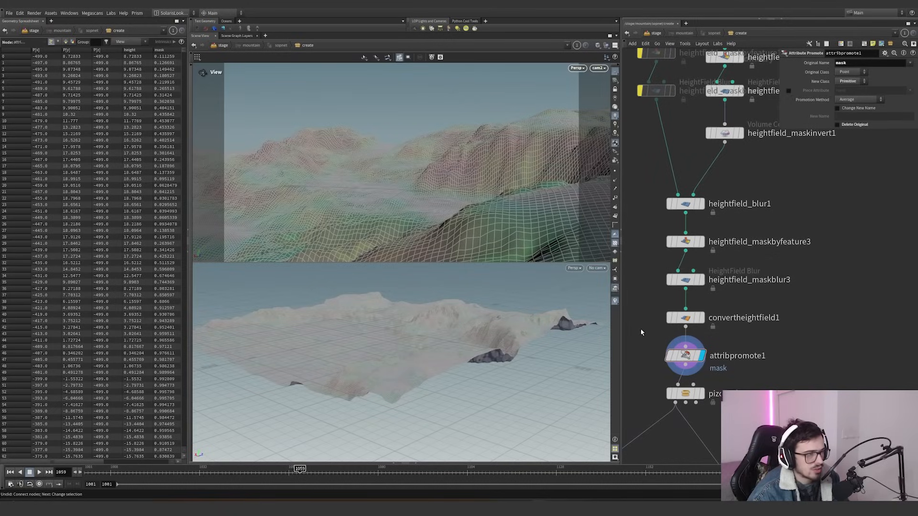
Step: Switch the camera view to smooth shading without wireframe and hide the reference grid
{"action": "left_click", "coordinate": [592, 56]}
{"action": "left_click", "coordinate": [608, 125]}
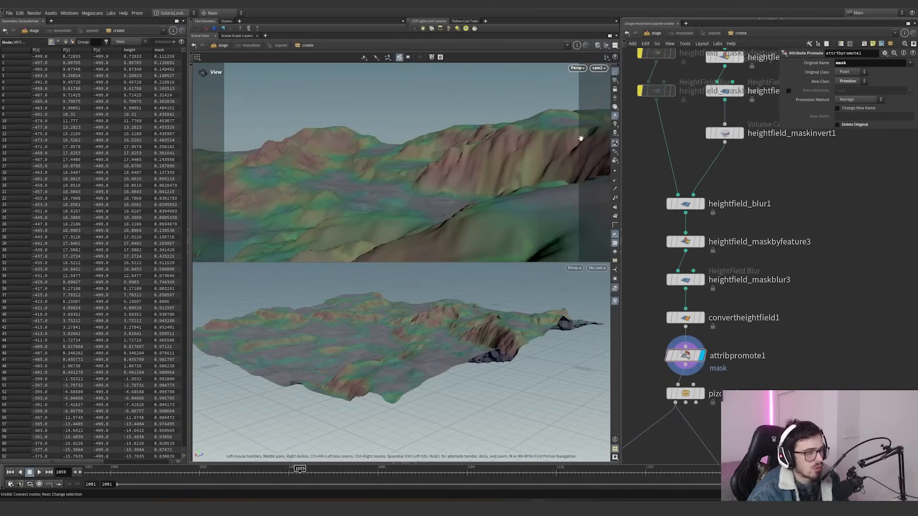
{"action": "left_click", "coordinate": [614, 91]}
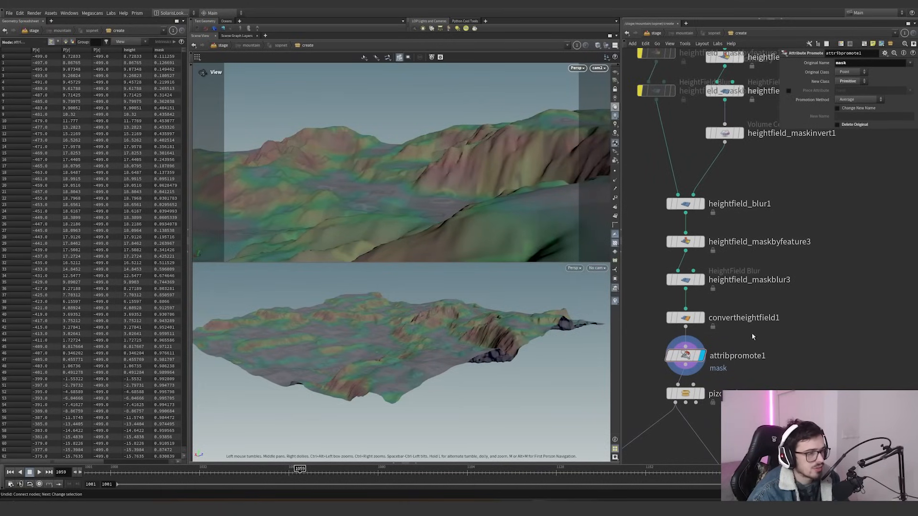
Step: Duplicate the pizola_frustum1 node and place the copy in the empty space beside it
{"action": "middle_click_drag", "start_coordinate": [751, 359], "coordinate": [753, 265]}
{"action": "scroll", "coordinate": [757, 267], "scroll_direction": "down", "scroll_amount": 5}
{"action": "scroll", "coordinate": [766, 274], "scroll_direction": "up", "scroll_amount": 5}
{"action": "left_click_drag", "start_coordinate": [774, 276], "coordinate": [833, 293]}
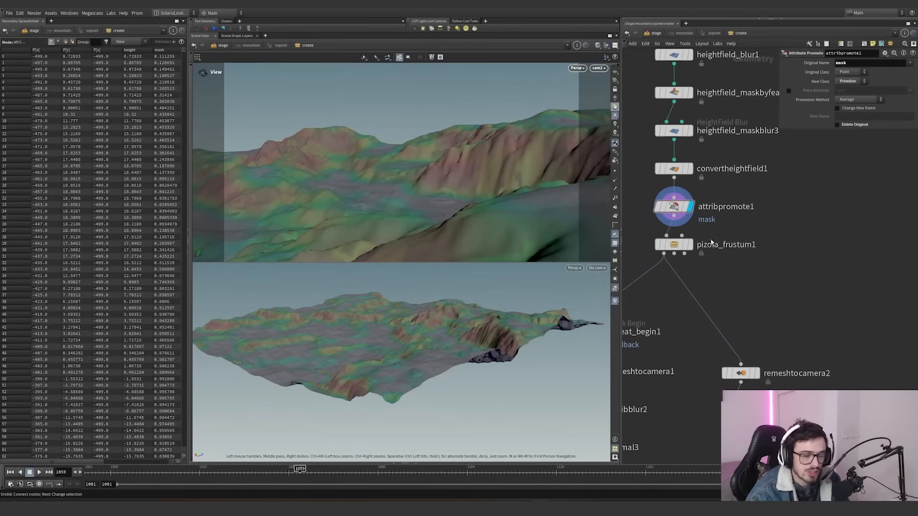
{"action": "left_click_drag", "start_coordinate": [679, 246], "coordinate": [791, 246], "text": "alt"}
{"action": "middle_click_drag", "start_coordinate": [840, 271], "coordinate": [762, 271]}
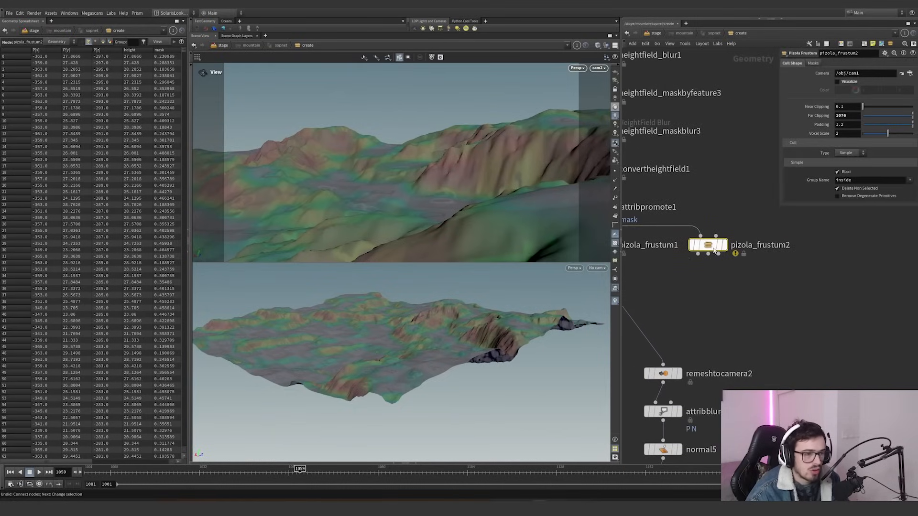
{"action": "left_click_drag", "start_coordinate": [708, 246], "coordinate": [751, 246]}
Step: Unlock the pizola_frustum2 node for editing and display its culled terrain
{"action": "right_click", "coordinate": [751, 247]}
{"action": "left_click", "coordinate": [781, 368]}
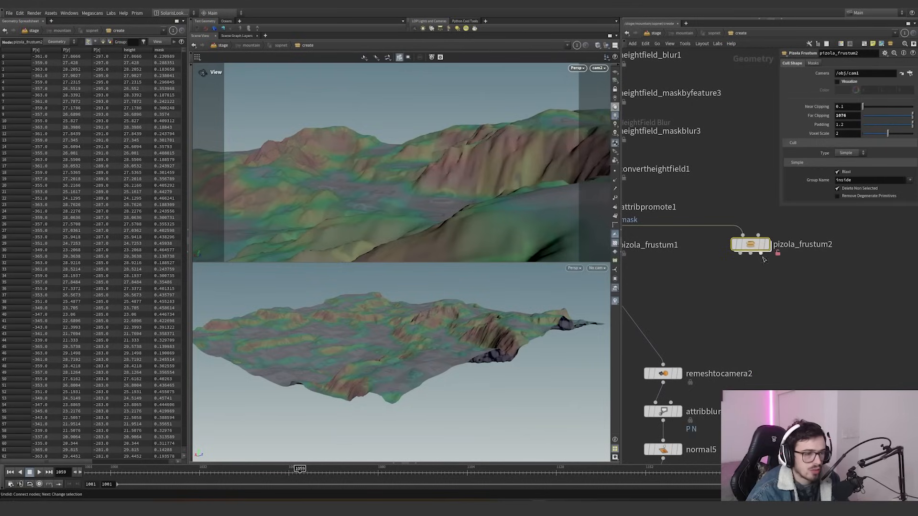
{"action": "left_click", "coordinate": [766, 246]}
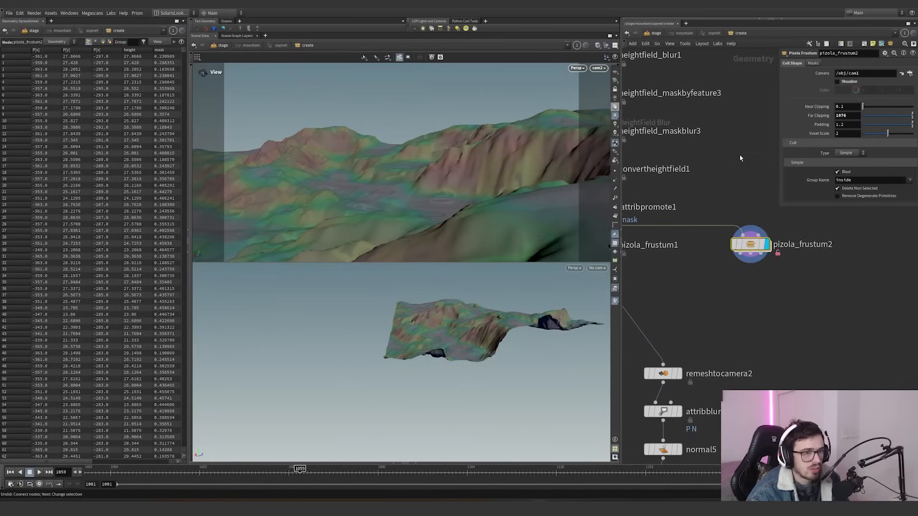
{"action": "double_click", "coordinate": [867, 75]}
{"action": "type", "text": "g g"}
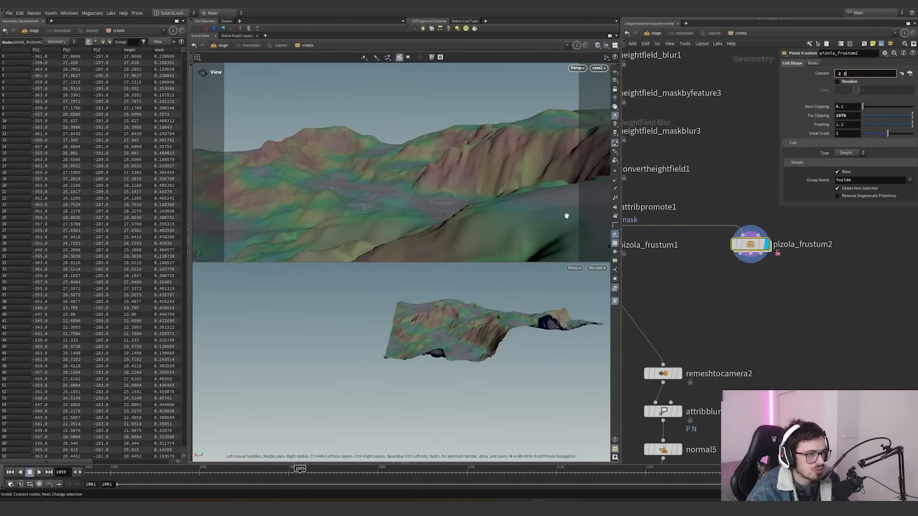
{"action": "key", "text": "Return"}
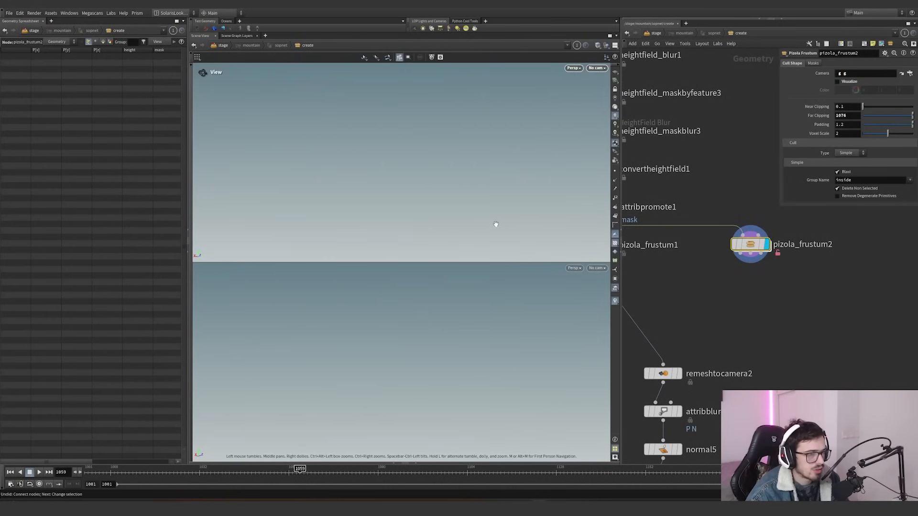
Step: Copy the camera path /obj/cam1 from pizola_frustum1 into the camera parameter of pizola_frustum2
{"action": "scroll", "coordinate": [488, 208], "scroll_direction": "down", "scroll_amount": 3}
{"action": "scroll", "coordinate": [714, 269], "scroll_direction": "down", "scroll_amount": 5}
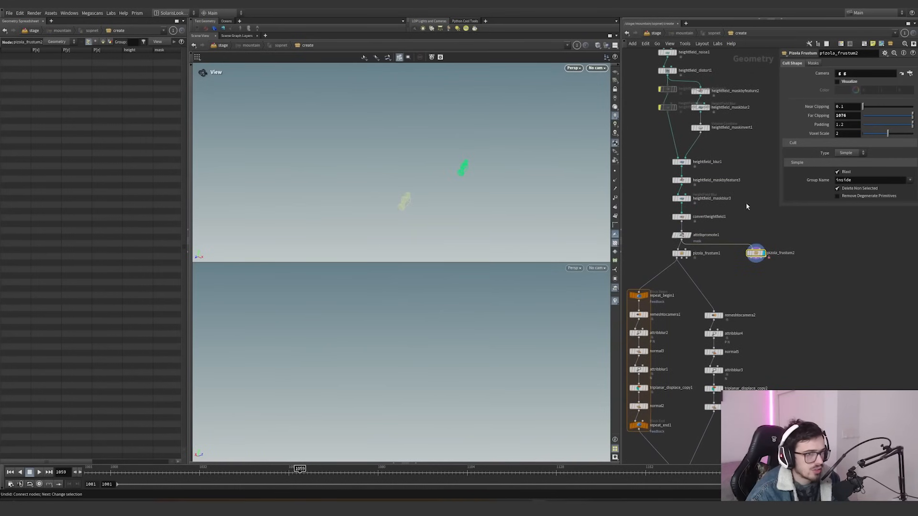
{"action": "left_click", "coordinate": [683, 254]}
{"action": "left_click_drag", "start_coordinate": [861, 74], "coordinate": [804, 78]}
{"action": "left_click", "coordinate": [755, 254]}
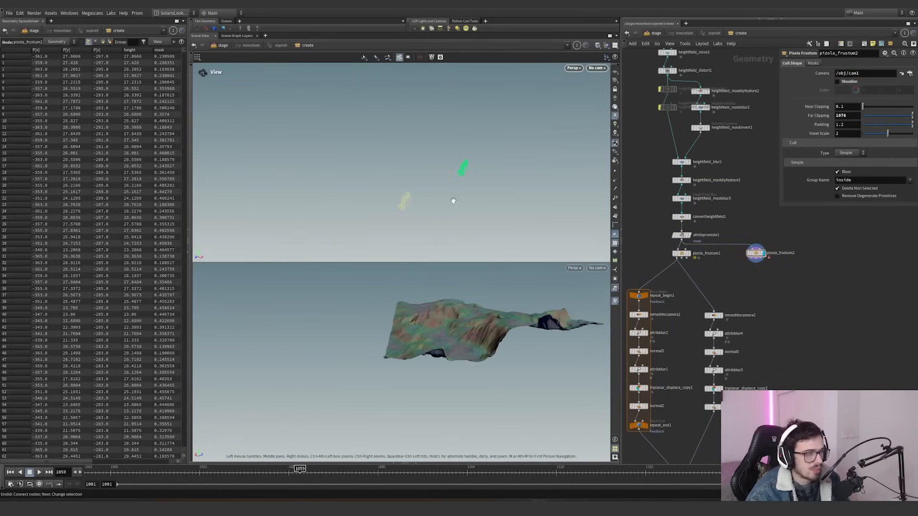
Step: Visualize the camera frustum of pizola_frustum2 over the terrain and open the node's internal network
{"action": "mouse_move", "coordinate": [446, 334]}
{"action": "left_mouse_down"}
{"action": "mouse_move", "coordinate": [396, 364]}
{"action": "mouse_move", "coordinate": [499, 334]}
{"action": "mouse_move", "coordinate": [482, 340]}
{"action": "mouse_move", "coordinate": [530, 350]}
{"action": "mouse_move", "coordinate": [456, 366]}
{"action": "left_mouse_up"}
{"action": "left_click", "coordinate": [838, 82]}
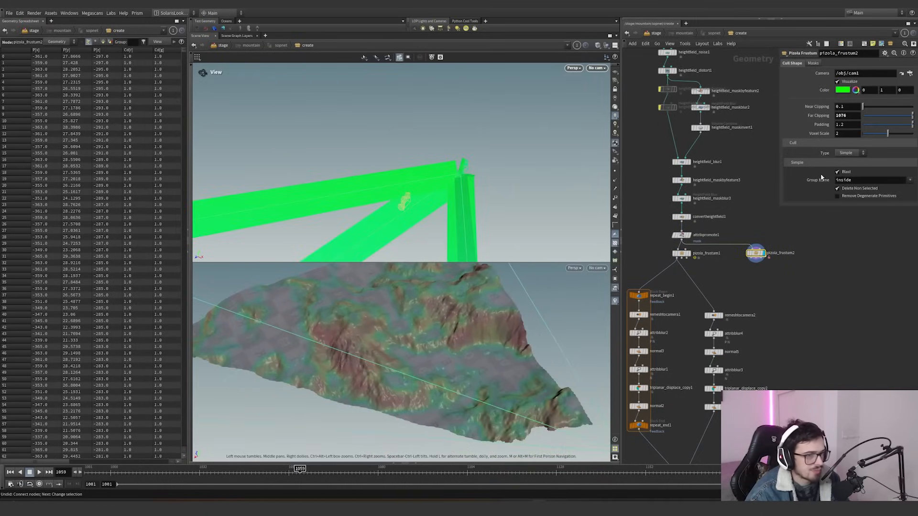
{"action": "double_click", "coordinate": [756, 253]}
{"action": "middle_click_drag", "start_coordinate": [738, 191], "coordinate": [735, 354]}
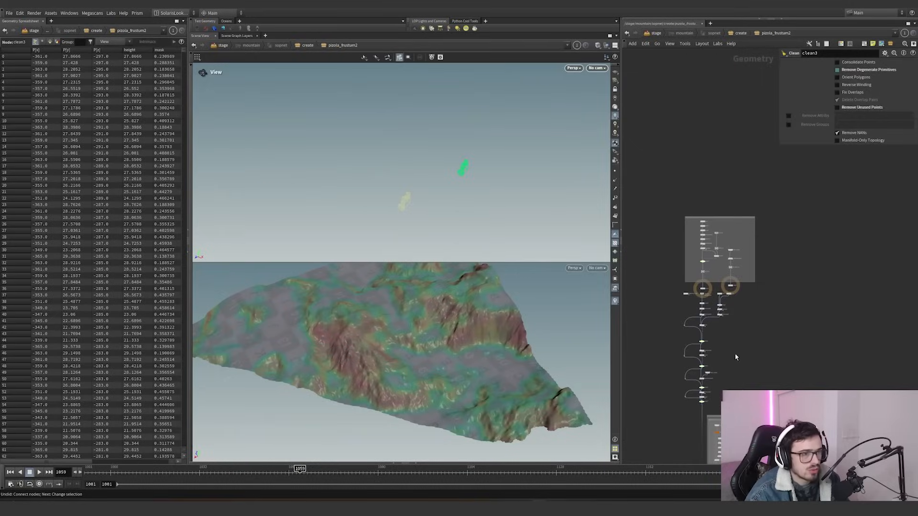
Step: Display the box1 node at the start of the network and examine the unit box from several view directions, including the top
{"action": "scroll", "coordinate": [703, 232], "scroll_direction": "up", "scroll_amount": 10}
{"action": "left_click", "coordinate": [699, 164]}
{"action": "key", "text": "space+g"}
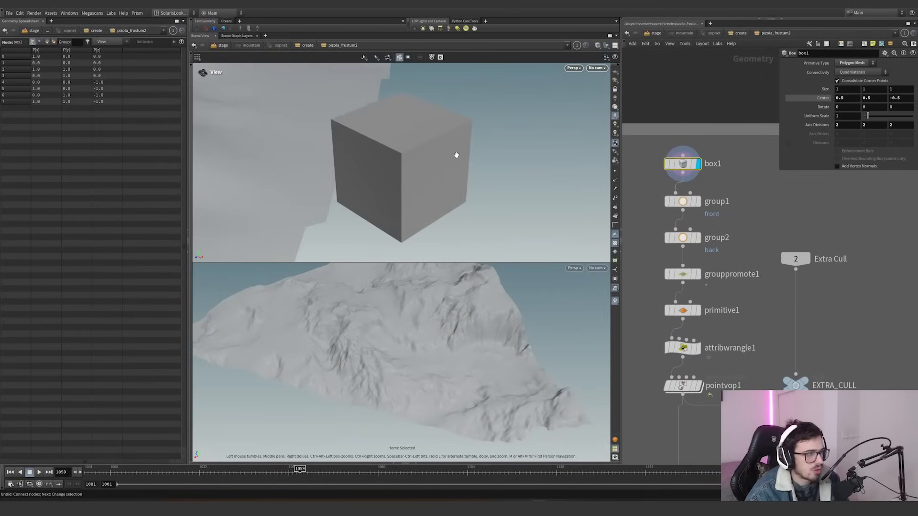
{"action": "left_click_drag", "start_coordinate": [456, 154], "coordinate": [530, 211]}
{"action": "key", "text": "space+3"}
{"action": "key", "text": "space+4"}
{"action": "key", "text": "space+5"}
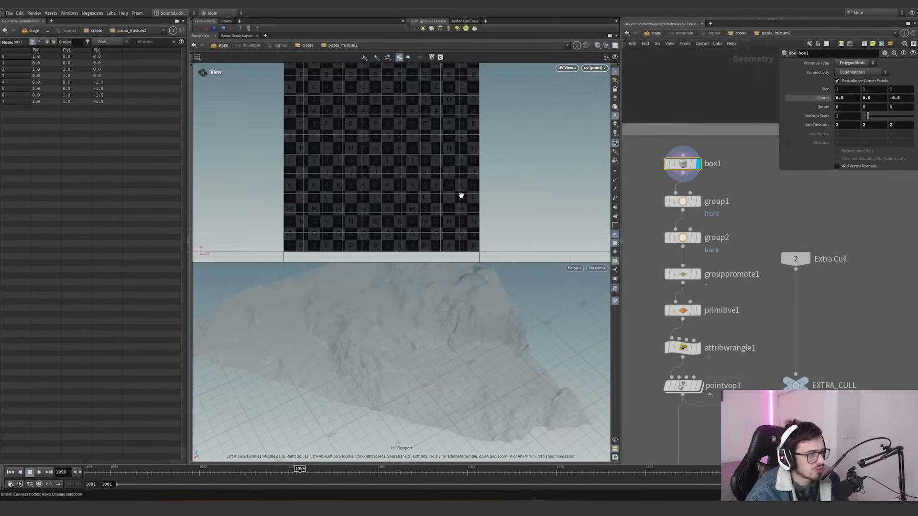
{"action": "key", "text": "space+2"}
{"action": "key", "text": "space+3"}
{"action": "key", "text": "space+2"}
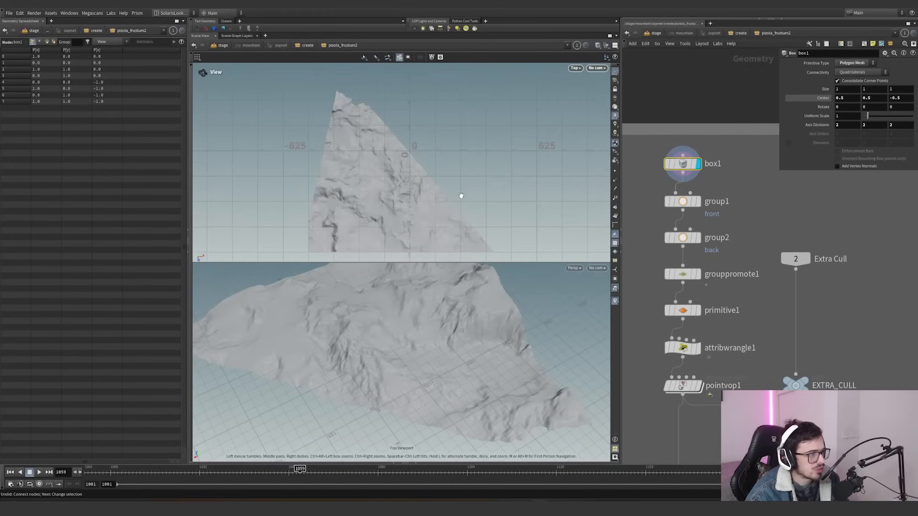
{"action": "key", "text": "space+g"}
{"action": "scroll", "coordinate": [464, 183], "scroll_direction": "down", "scroll_amount": 5}
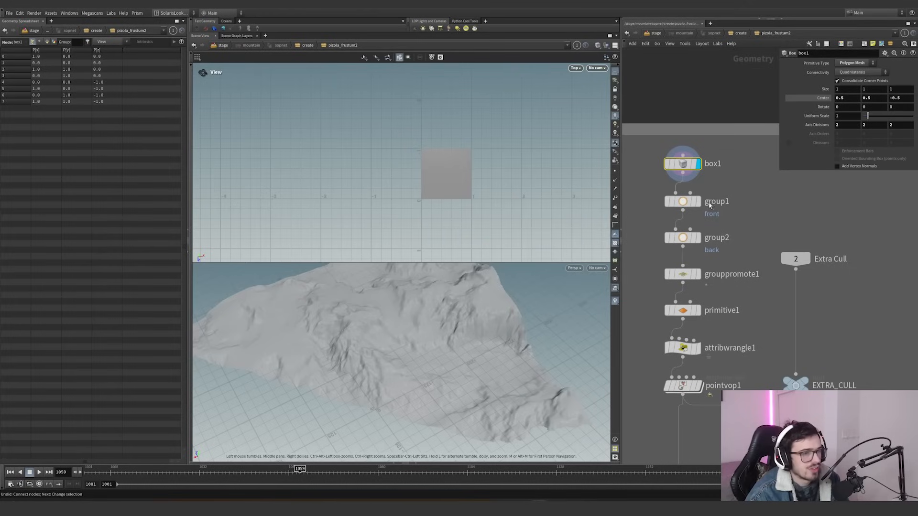
Step: Display group1 and group2 in turn and examine the box faces in the front and back groups
{"action": "left_click", "coordinate": [698, 201]}
{"action": "key", "text": "space+1"}
{"action": "scroll", "coordinate": [475, 211], "scroll_direction": "up", "scroll_amount": 4}
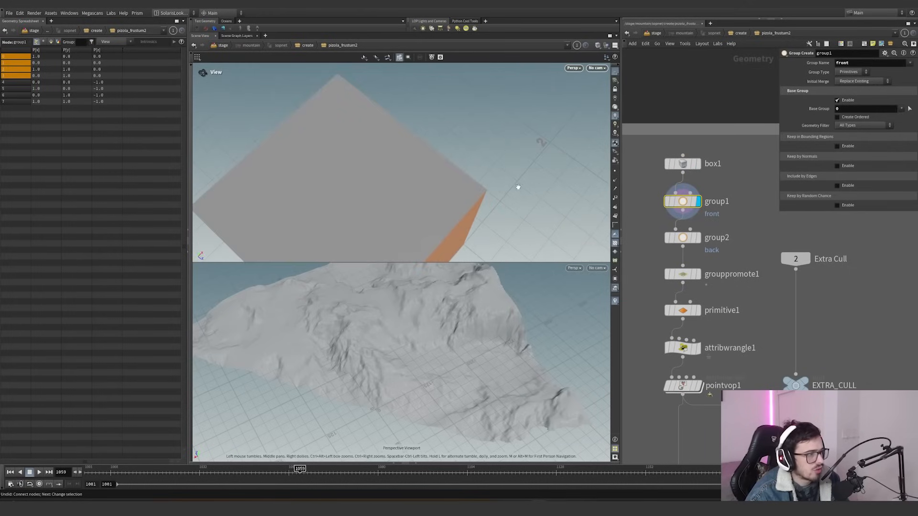
{"action": "left_click_drag", "start_coordinate": [518, 187], "coordinate": [382, 194]}
{"action": "scroll", "coordinate": [423, 170], "scroll_direction": "down", "scroll_amount": 6}
{"action": "left_click_drag", "start_coordinate": [424, 170], "coordinate": [353, 124]}
{"action": "middle_click_drag", "start_coordinate": [461, 133], "coordinate": [461, 199]}
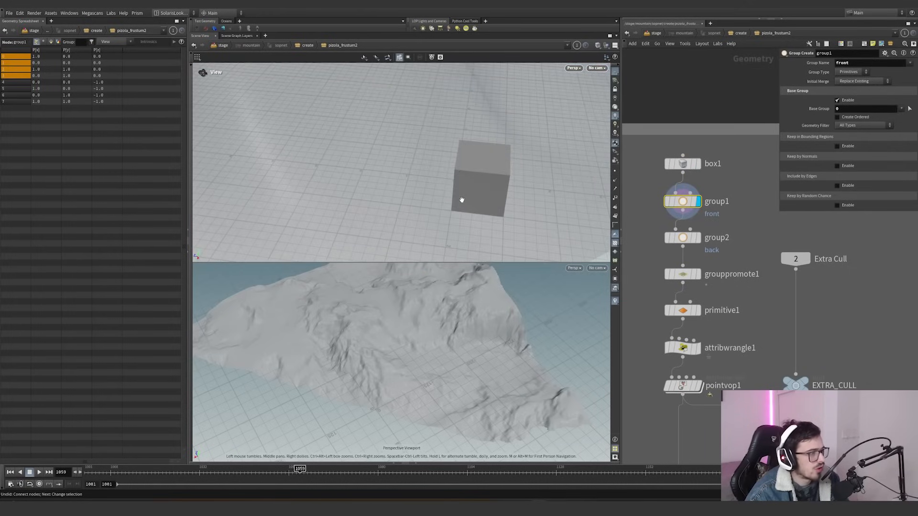
{"action": "left_click", "coordinate": [698, 238]}
{"action": "left_click_drag", "start_coordinate": [503, 183], "coordinate": [470, 187]}
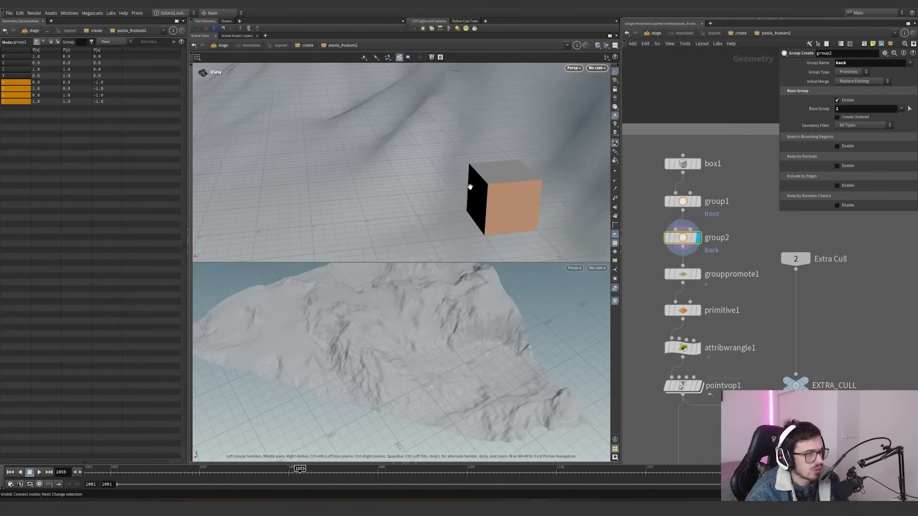
Step: Display the grouppromote1 and primitive1 nodes in turn and examine their parameters with the parameter area widened
{"action": "left_click", "coordinate": [697, 273], "text": "shift"}
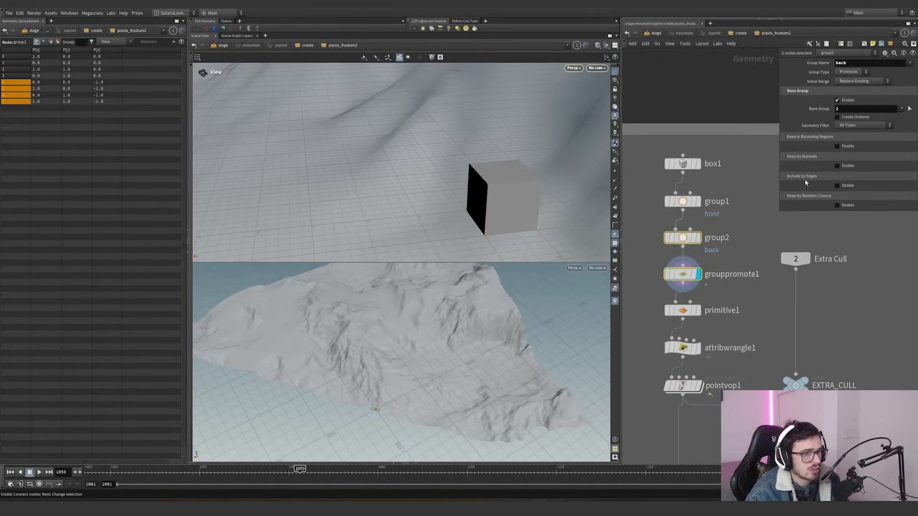
{"action": "key", "text": "h"}
{"action": "left_click", "coordinate": [696, 274]}
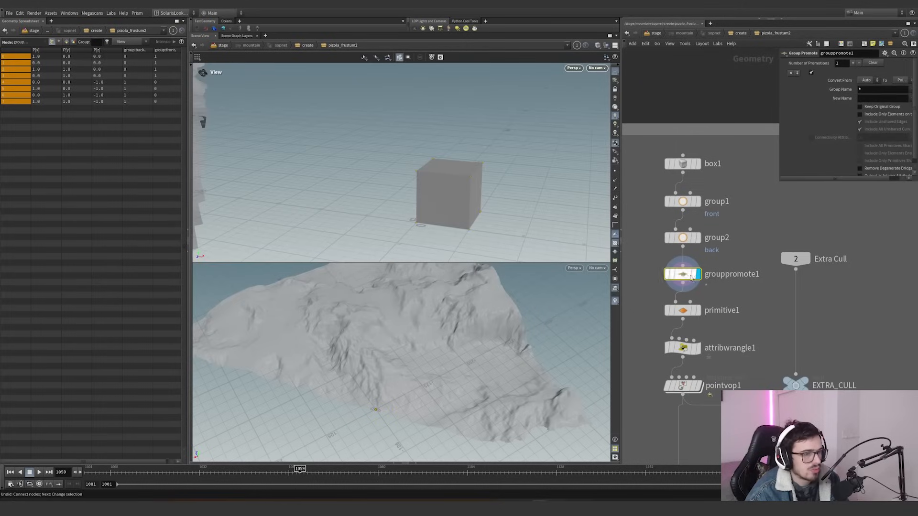
{"action": "left_click_drag", "start_coordinate": [780, 183], "coordinate": [679, 183]}
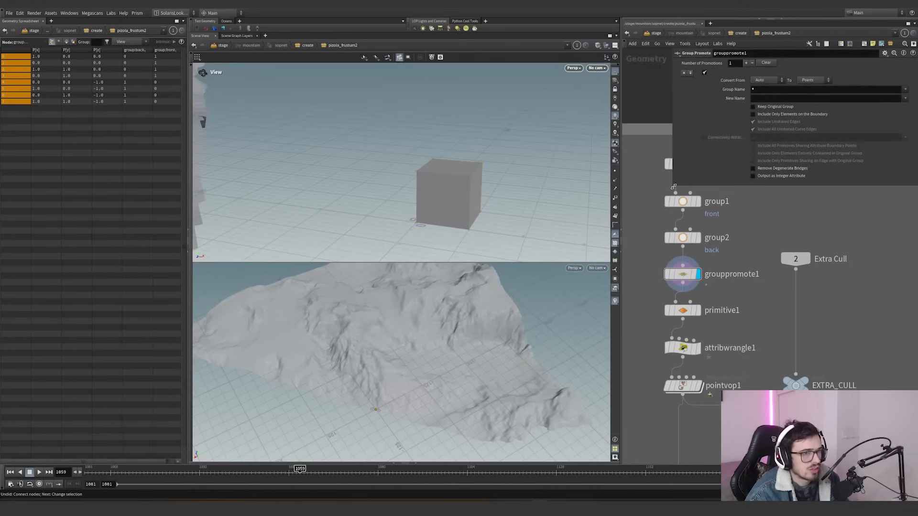
{"action": "left_click", "coordinate": [697, 310]}
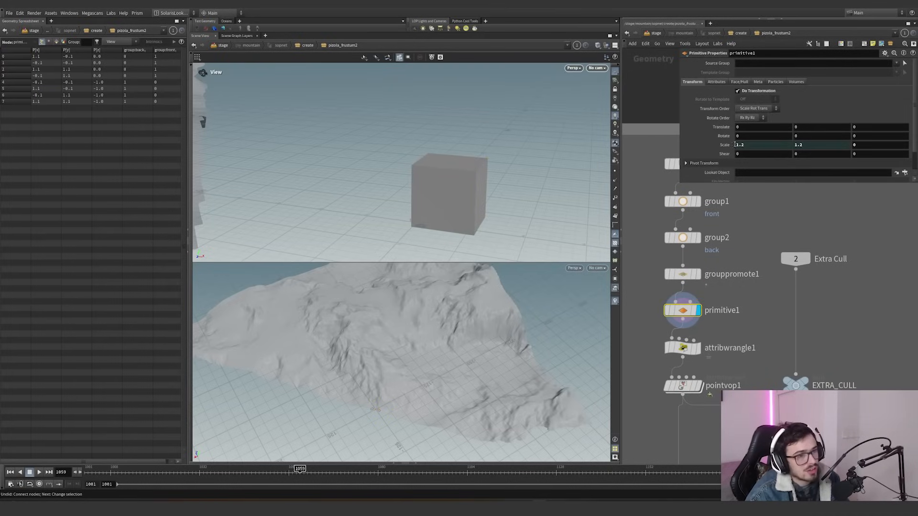
Step: Display attribwrangle1 and examine its VEX code and the box stretched along the Z axis
{"action": "middle_click_drag", "start_coordinate": [722, 315], "coordinate": [714, 270]}
{"action": "left_click", "coordinate": [690, 303]}
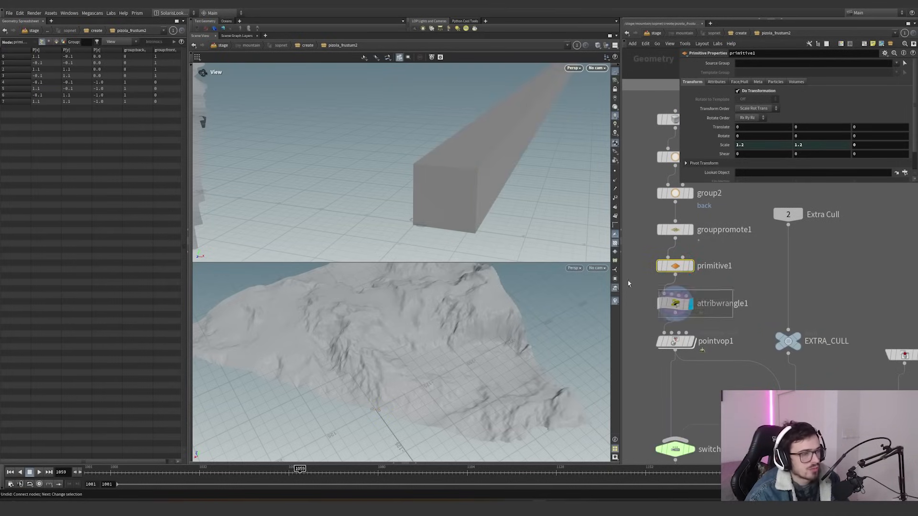
{"action": "left_click_drag", "start_coordinate": [527, 154], "coordinate": [387, 190]}
{"action": "right_click_drag", "start_coordinate": [387, 190], "coordinate": [323, 185]}
{"action": "scroll", "coordinate": [715, 173], "scroll_direction": "down", "scroll_amount": 3}
{"action": "scroll", "coordinate": [714, 180], "scroll_direction": "up", "scroll_amount": 3}
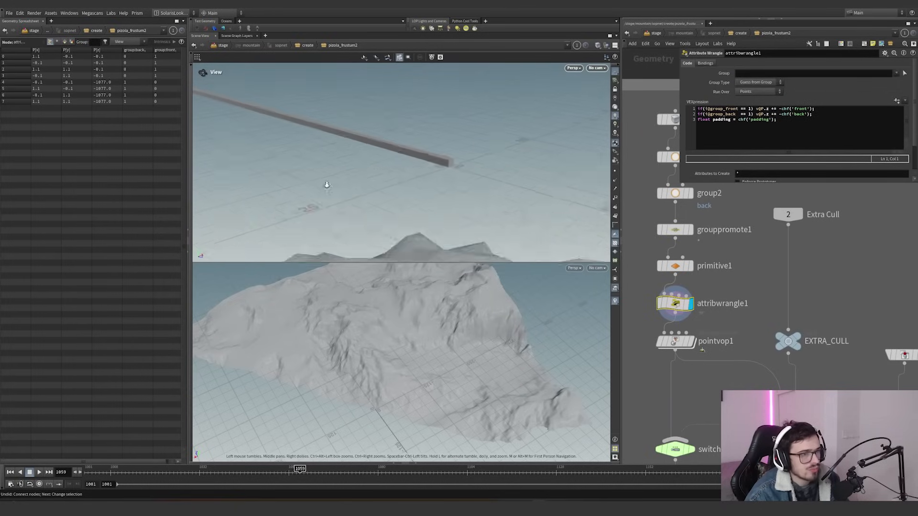
{"action": "middle_click_drag", "start_coordinate": [329, 158], "coordinate": [450, 172]}
{"action": "left_click_drag", "start_coordinate": [451, 171], "coordinate": [347, 144]}
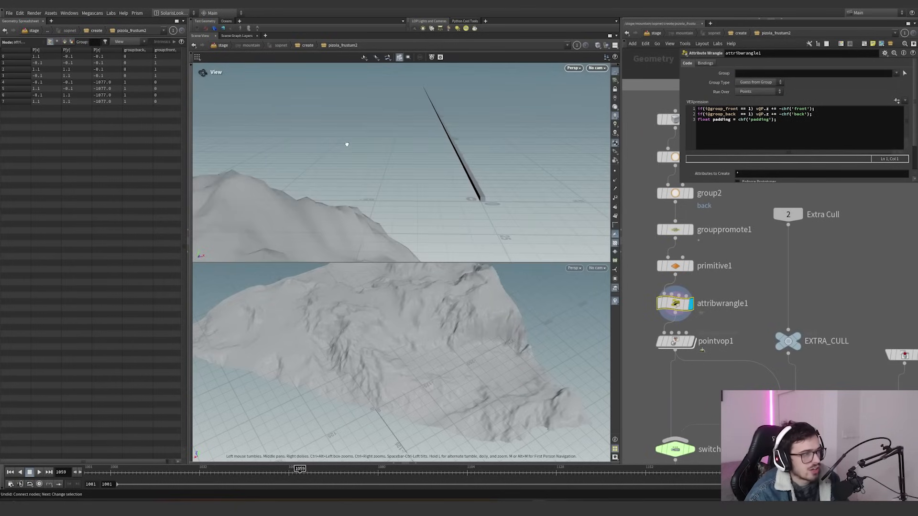
{"action": "scroll", "coordinate": [485, 98], "scroll_direction": "up", "scroll_amount": 4}
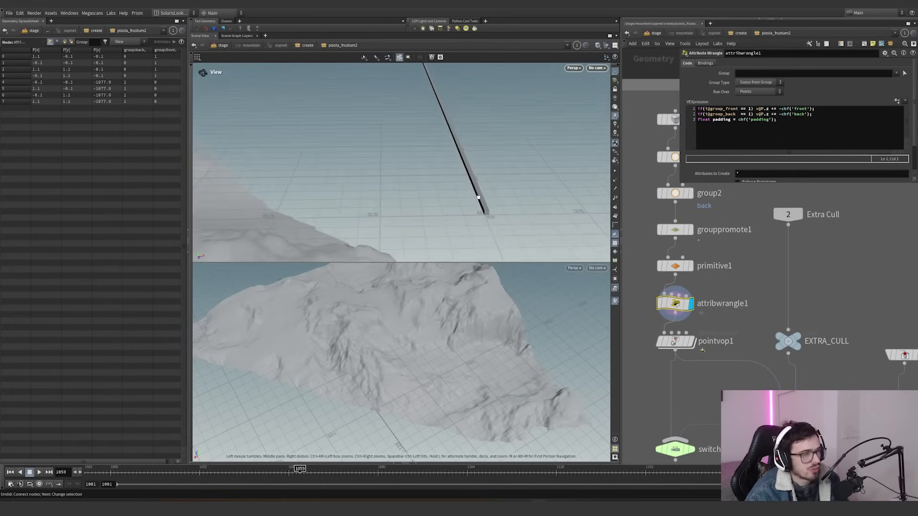
Step: Display pointvop1 and inspect the fromndcgeo1 node and its connections inside it, returning to the pizola_frustum2 network
{"action": "mouse_move", "coordinate": [654, 283]}
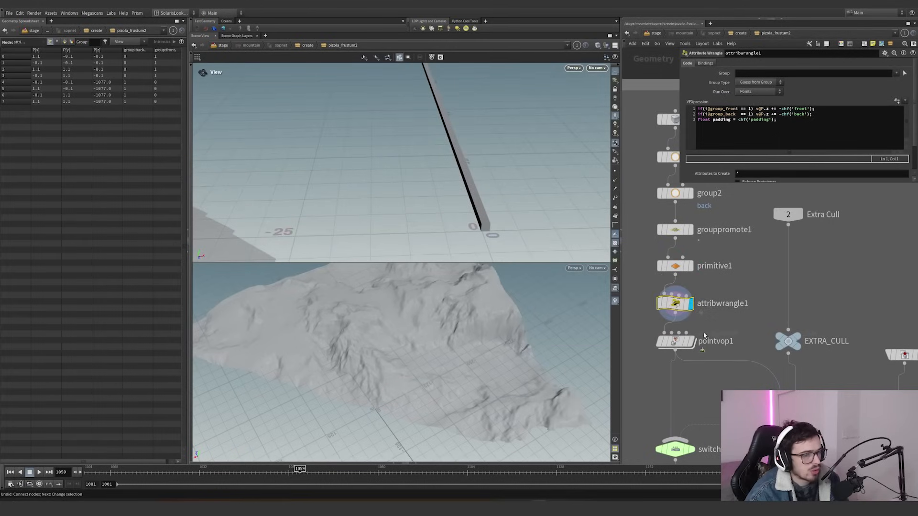
{"action": "middle_click_drag", "start_coordinate": [742, 302], "coordinate": [757, 243]}
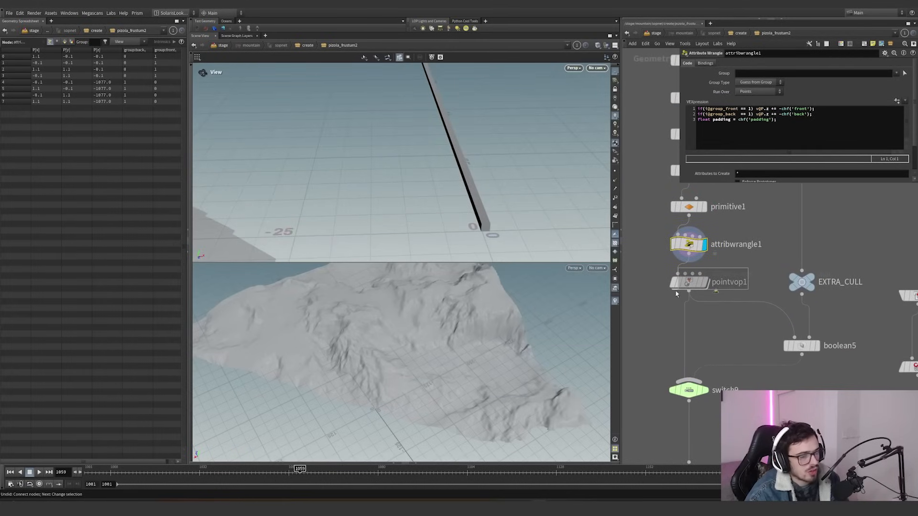
{"action": "left_click", "coordinate": [704, 282]}
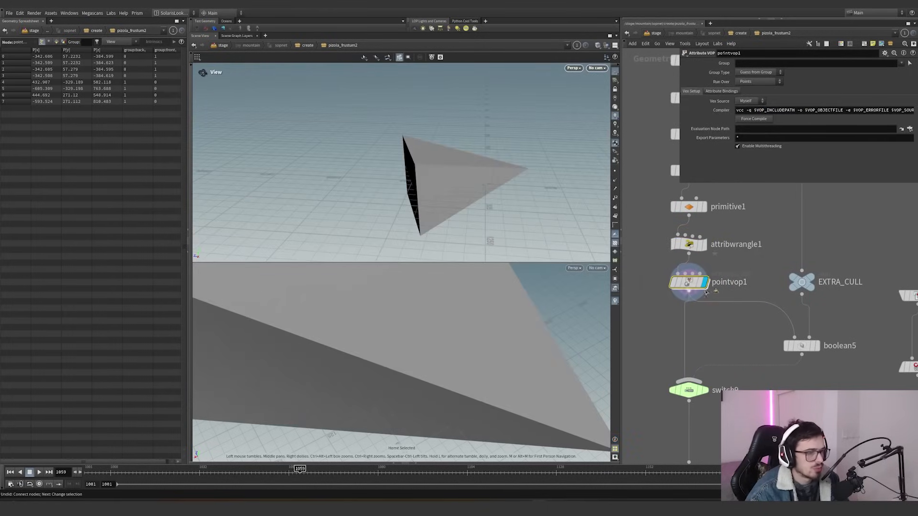
{"action": "double_click", "coordinate": [694, 285]}
{"action": "left_click", "coordinate": [724, 247]}
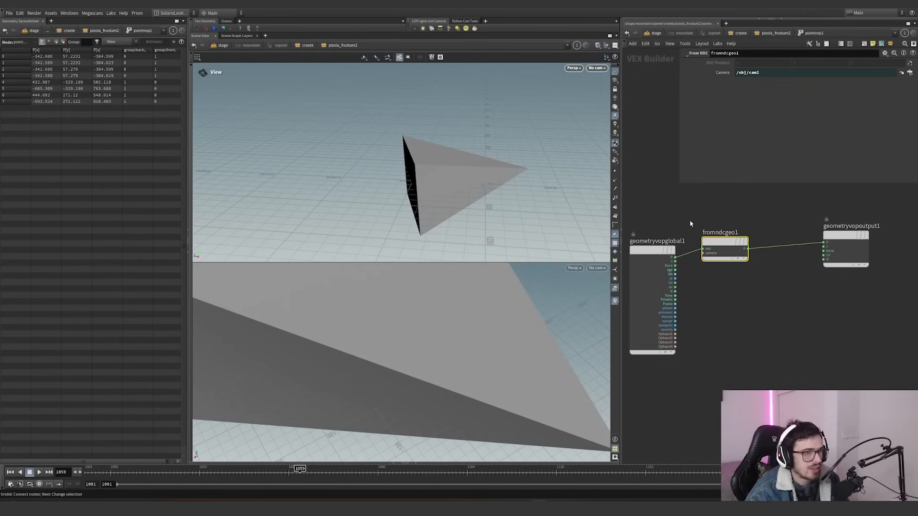
{"action": "left_click_drag", "start_coordinate": [674, 258], "coordinate": [701, 248]}
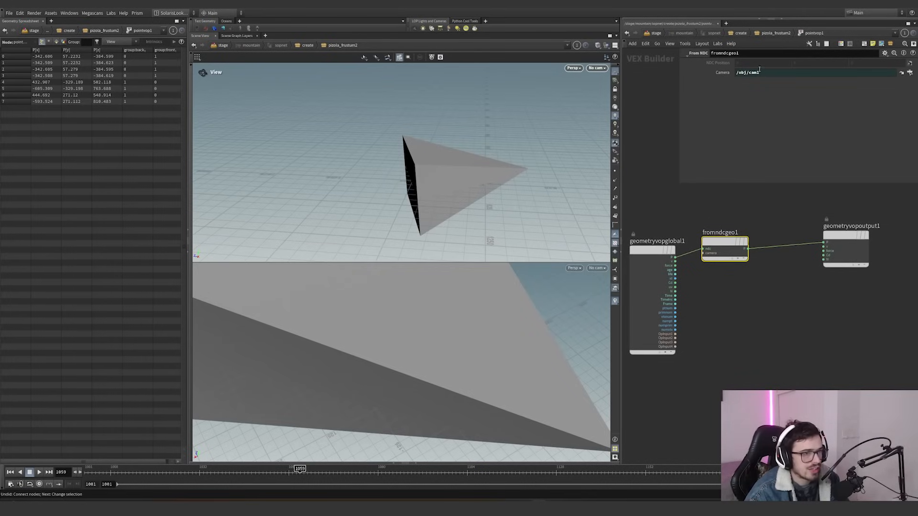
{"action": "left_click", "coordinate": [848, 248]}
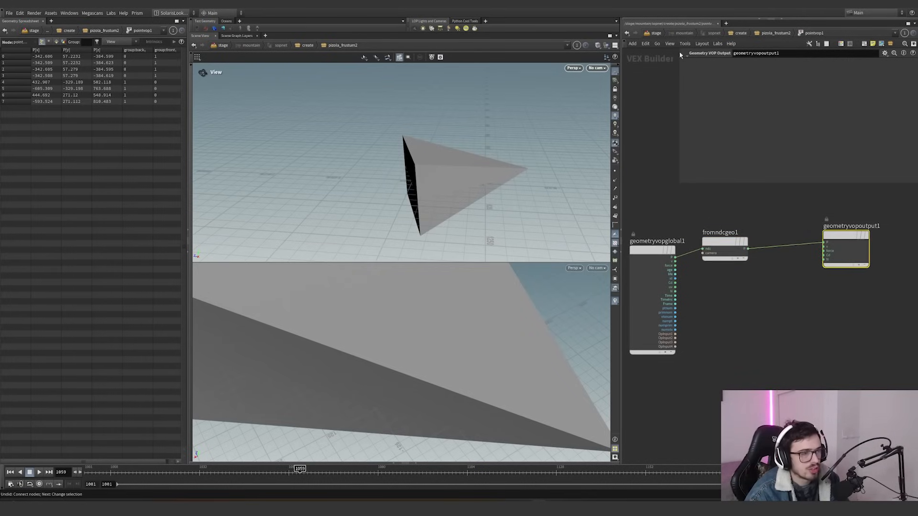
{"action": "left_click", "coordinate": [626, 33]}
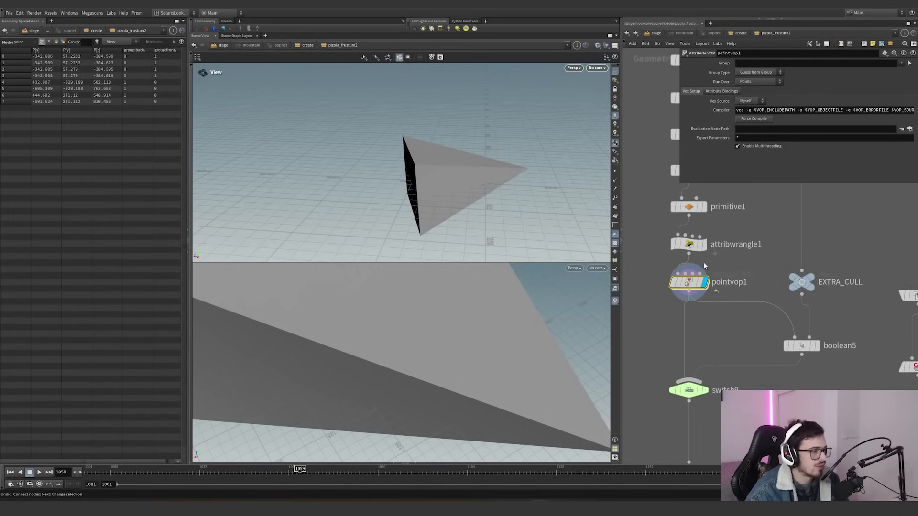
Step: Visualize the frustum of pizola_frustum2 from the create network and set its far clipping to 1094
{"action": "left_click", "coordinate": [688, 245]}
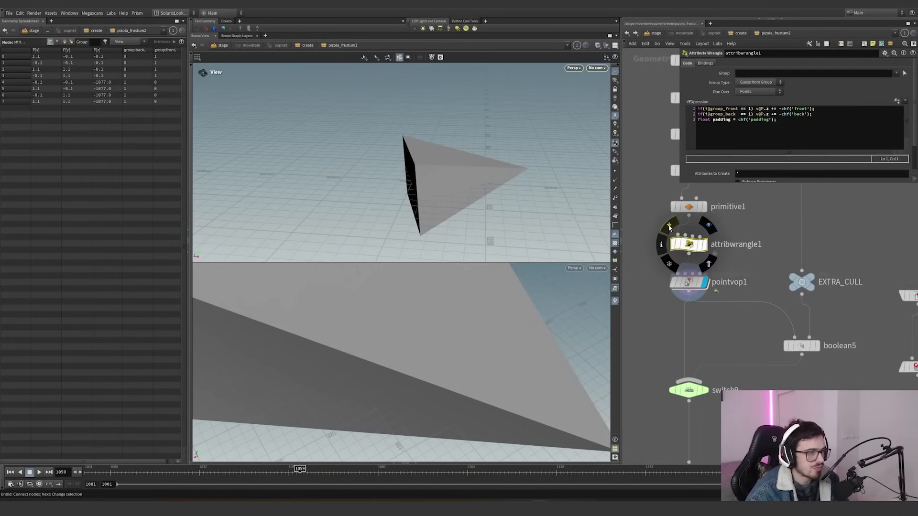
{"action": "left_click", "coordinate": [669, 227]}
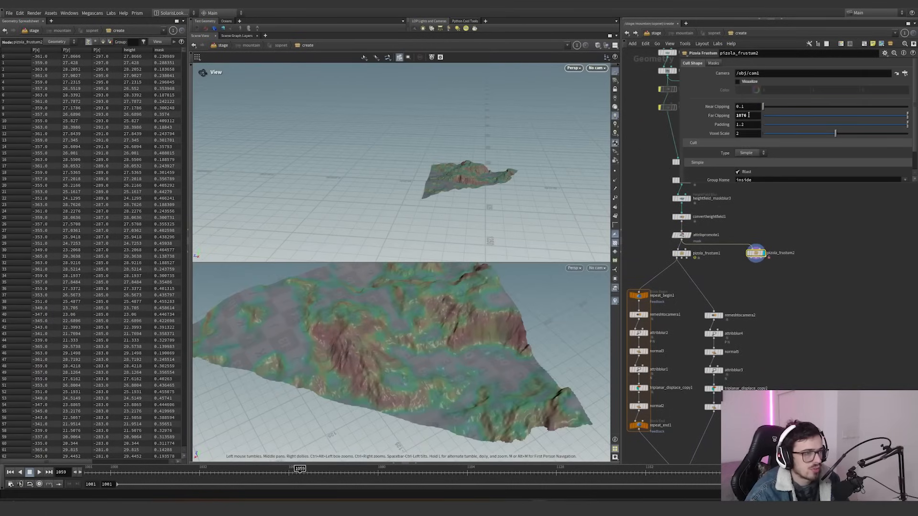
{"action": "left_click", "coordinate": [738, 83]}
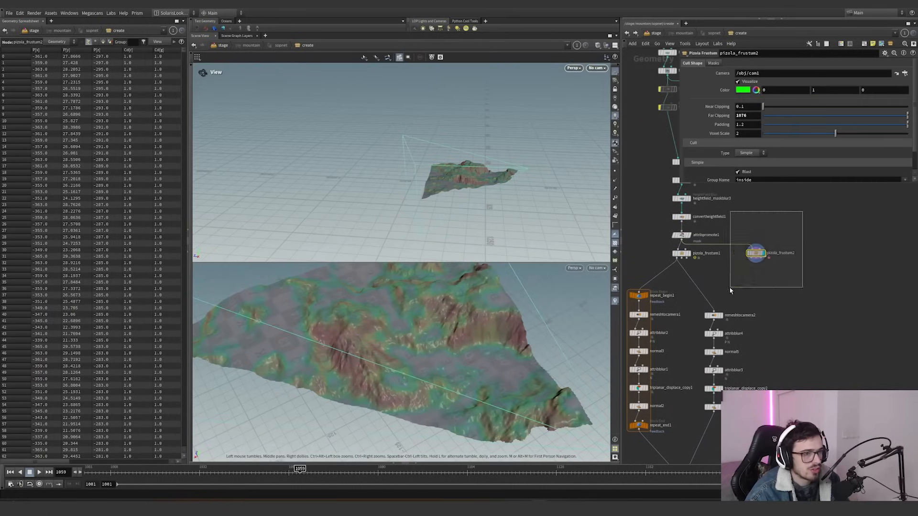
{"action": "mouse_move", "coordinate": [744, 116]}
{"action": "middle_mouse_down"}
{"action": "mouse_move", "coordinate": [756, 100]}
{"action": "mouse_move", "coordinate": [817, 105]}
{"action": "middle_mouse_up"}
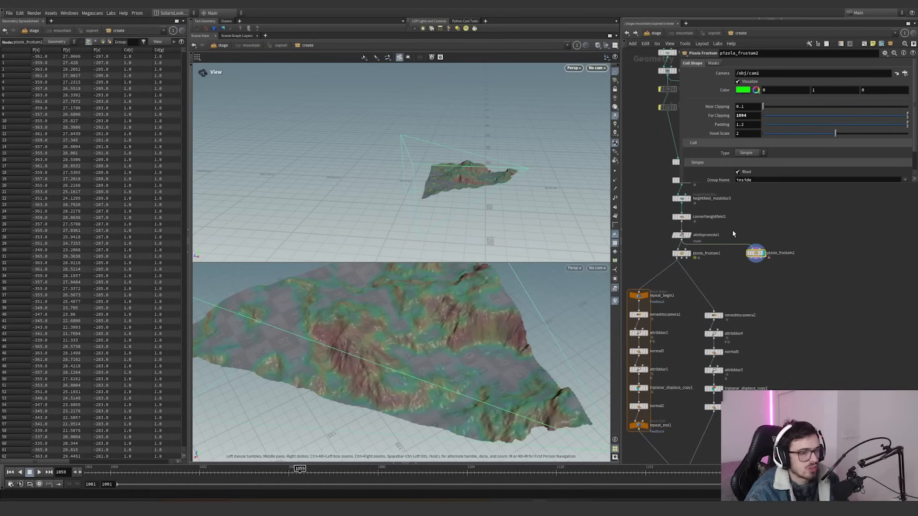
Step: Delete the duplicate pizola_frustum2 node and select the original pizola_frustum1
{"action": "key", "text": "Delete"}
{"action": "scroll", "coordinate": [717, 230], "scroll_direction": "up", "scroll_amount": 3}
{"action": "middle_click_drag", "start_coordinate": [715, 229], "coordinate": [735, 244]}
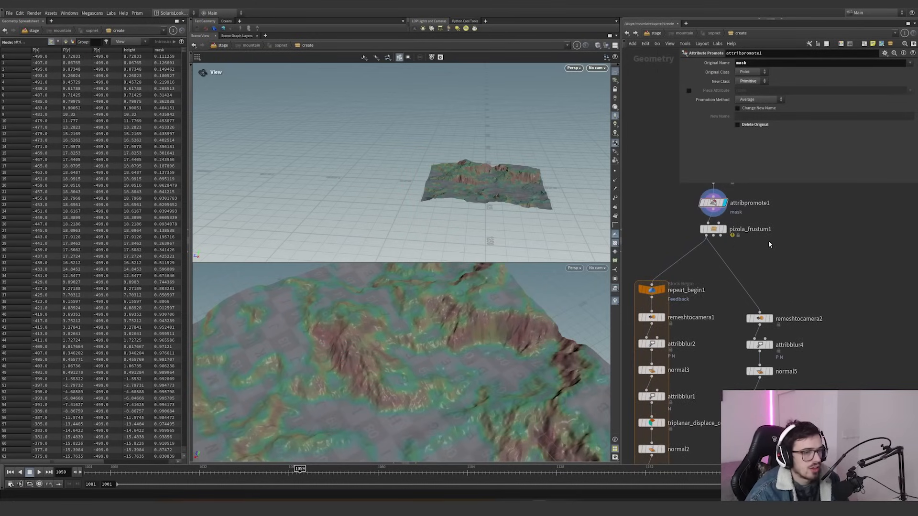
{"action": "left_click_drag", "start_coordinate": [778, 219], "coordinate": [670, 253]}
{"action": "left_click_drag", "start_coordinate": [787, 248], "coordinate": [691, 213]}
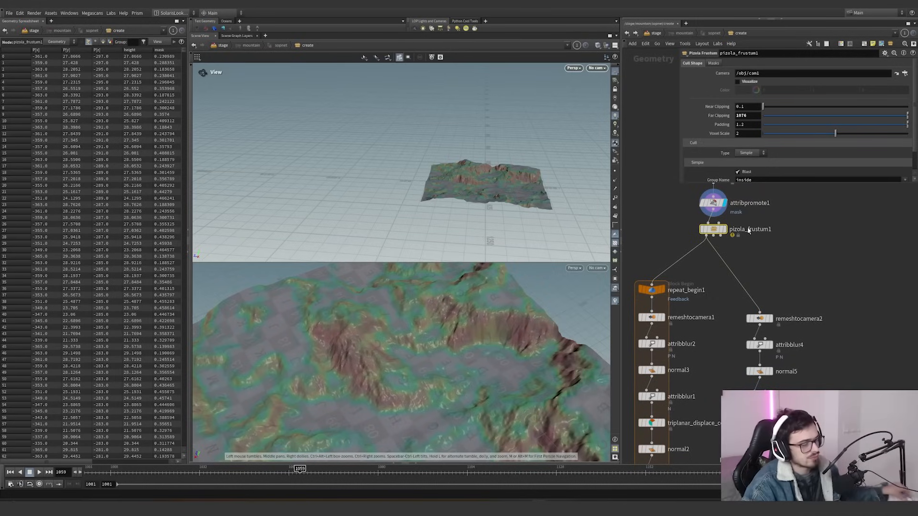
Step: Examine the remesh and displacement branches below pizola_frustum1 down to the switch1 node
{"action": "scroll", "coordinate": [710, 211], "scroll_direction": "down", "scroll_amount": 4}
{"action": "left_click", "coordinate": [731, 214]}
{"action": "middle_click_drag", "start_coordinate": [745, 217], "coordinate": [781, 241]}
{"action": "left_click_drag", "start_coordinate": [781, 233], "coordinate": [779, 355]}
{"action": "middle_click_drag", "start_coordinate": [779, 361], "coordinate": [767, 326]}
{"action": "scroll", "coordinate": [760, 267], "scroll_direction": "up", "scroll_amount": 3}
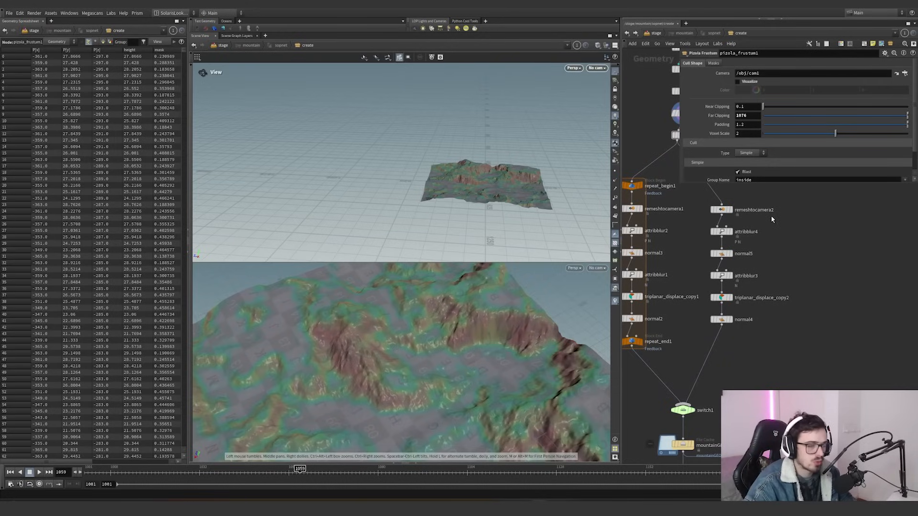
Step: Look through cam2 in the perspective viewport and display the remeshtocamera2 node
{"action": "left_click", "coordinate": [596, 68]}
{"action": "left_click", "coordinate": [605, 106]}
{"action": "scroll", "coordinate": [746, 234], "scroll_direction": "up", "scroll_amount": 1}
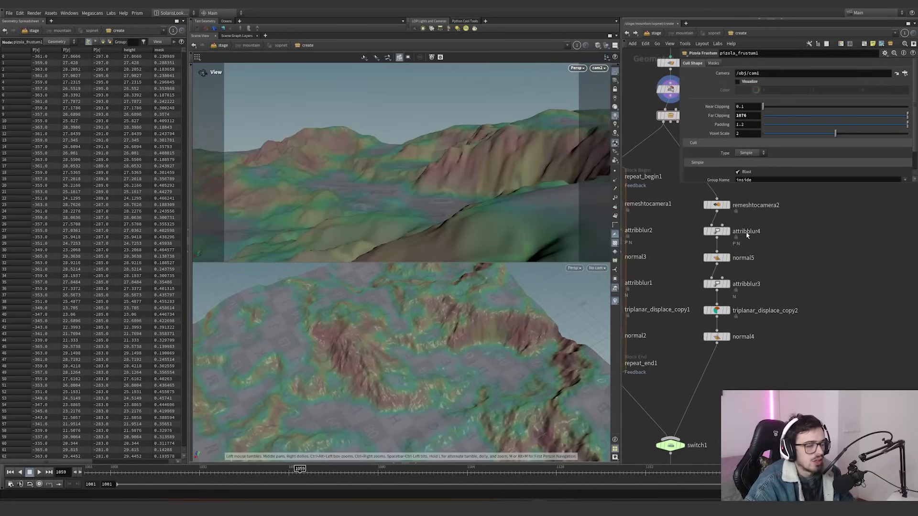
{"action": "left_click", "coordinate": [727, 205]}
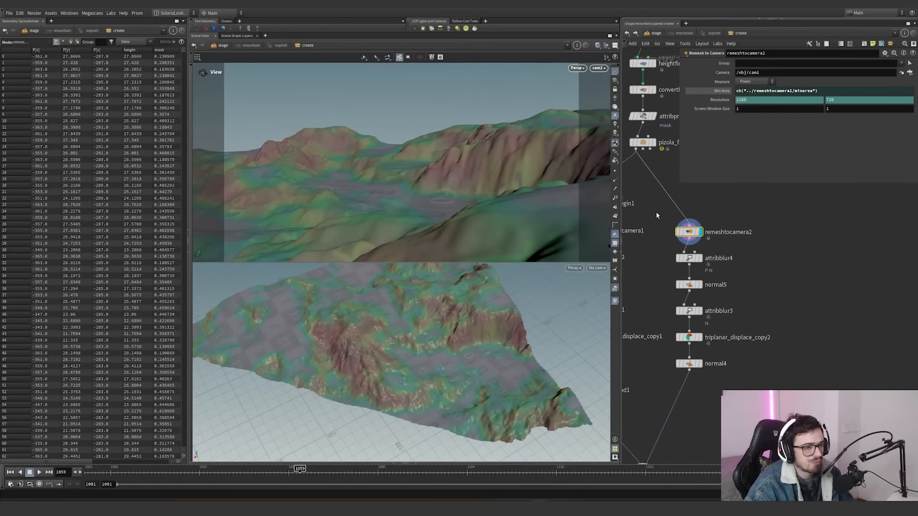
Step: Show the terrain as wireframe and turn off the mask colour visualization
{"action": "left_click", "coordinate": [597, 45]}
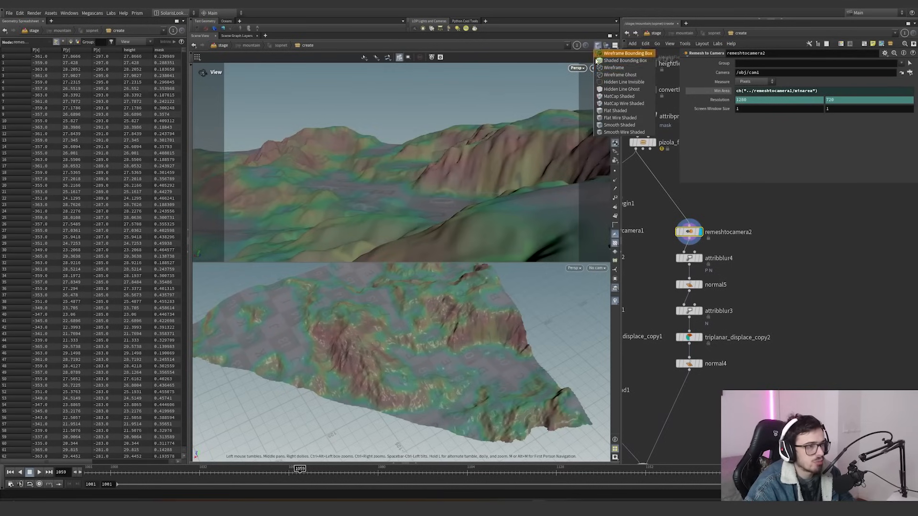
{"action": "left_click", "coordinate": [602, 127]}
{"action": "left_click", "coordinate": [614, 261]}
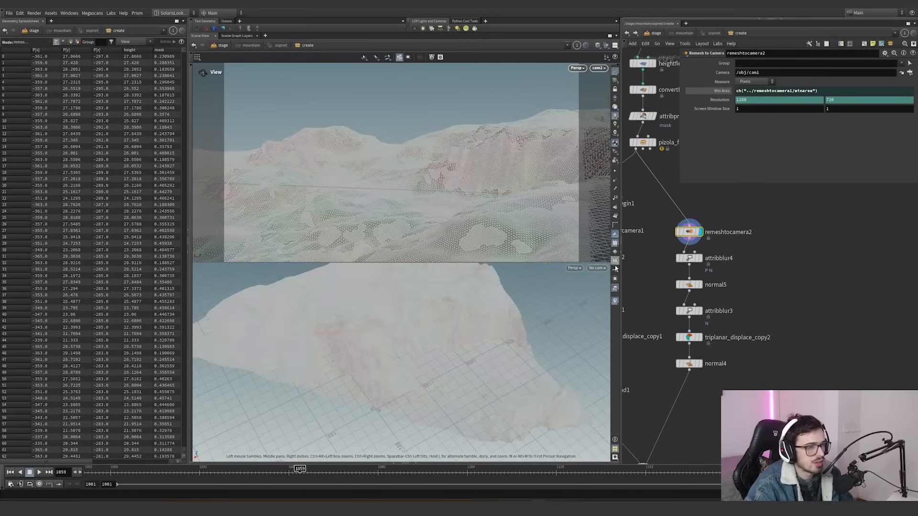
{"action": "left_click", "coordinate": [615, 302]}
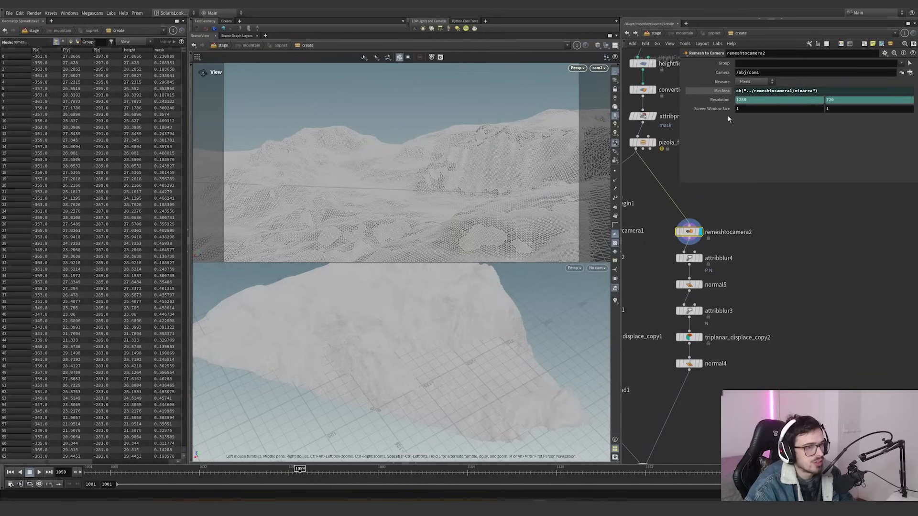
Step: Show the evaluated Min Area of remeshtocamera2 and display dependency links for selected nodes to reveal its link to remeshtocamera1
{"action": "left_click", "coordinate": [723, 91]}
{"action": "left_click_drag", "start_coordinate": [666, 246], "coordinate": [663, 248]}
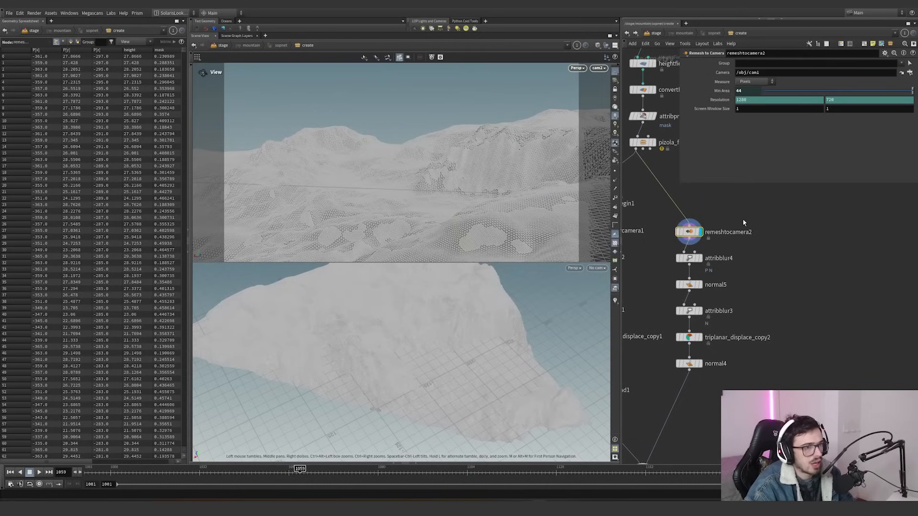
{"action": "middle_click_drag", "start_coordinate": [731, 224], "coordinate": [792, 219]}
{"action": "left_click", "coordinate": [683, 56]}
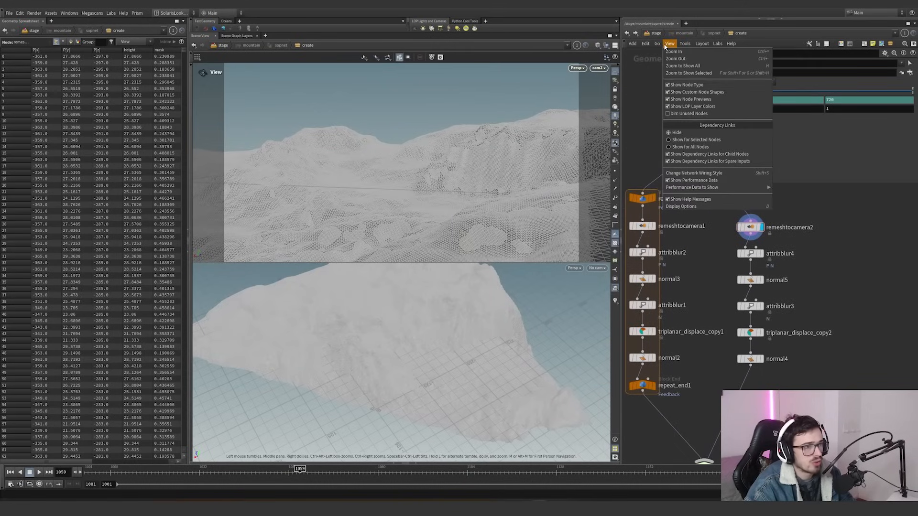
{"action": "left_click", "coordinate": [712, 141]}
{"action": "scroll", "coordinate": [726, 242], "scroll_direction": "down", "scroll_amount": 2}
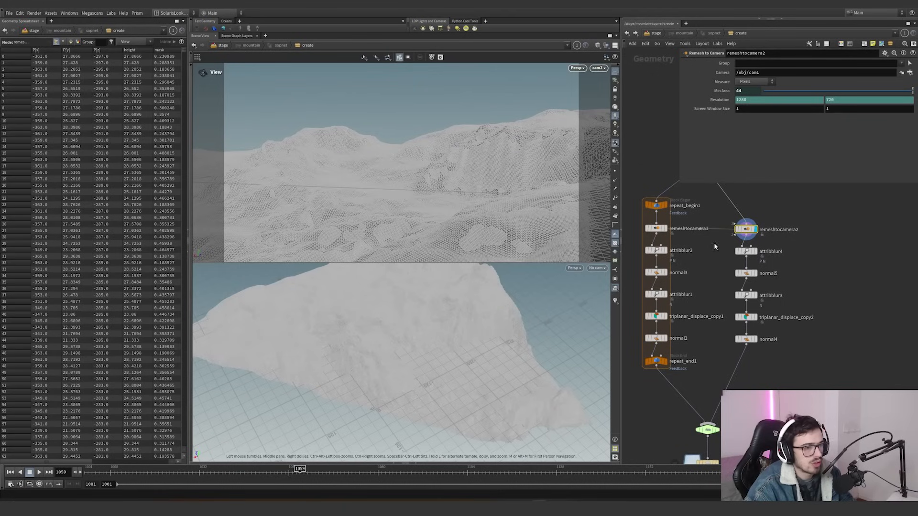
{"action": "left_click_drag", "start_coordinate": [713, 242], "coordinate": [656, 227]}
{"action": "left_click", "coordinate": [756, 230]}
Step: Examine the remeshed terrain's wireframe density up close on the cliff and across the whole mesh
{"action": "left_click_drag", "start_coordinate": [510, 193], "coordinate": [433, 147]}
{"action": "scroll", "coordinate": [780, 241], "scroll_direction": "up", "scroll_amount": 3}
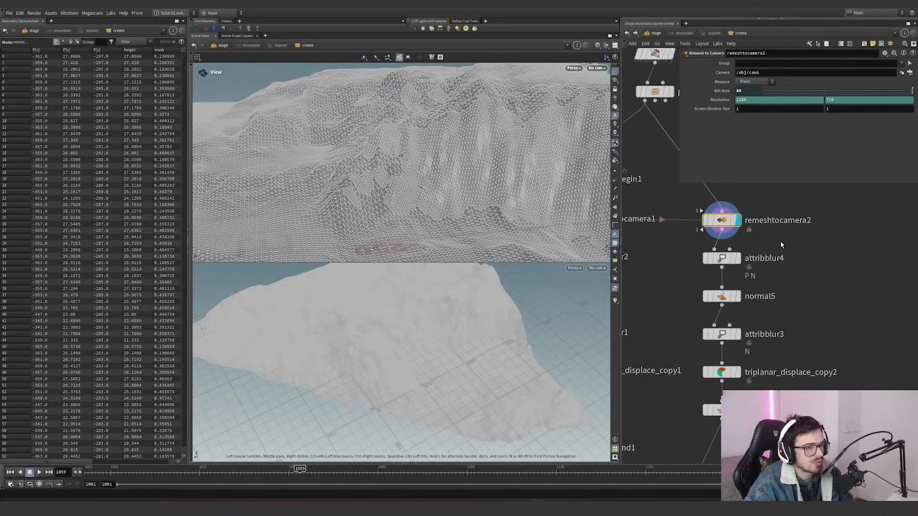
{"action": "right_click_drag", "start_coordinate": [452, 164], "coordinate": [419, 197]}
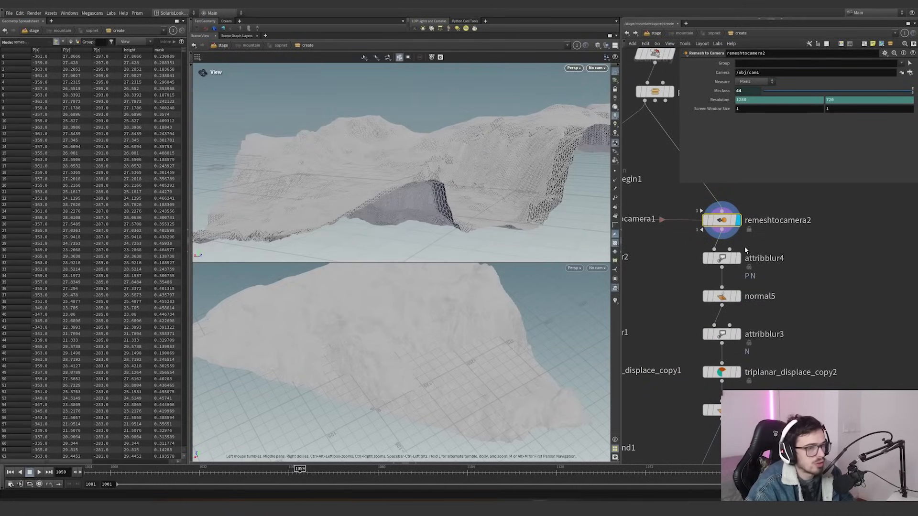
{"action": "scroll", "coordinate": [743, 251], "scroll_direction": "up", "scroll_amount": 2}
Step: Return the viewports to shaded display, show the point normals and examine them close to the cliff
{"action": "left_click", "coordinate": [615, 115]}
{"action": "left_click", "coordinate": [631, 126]}
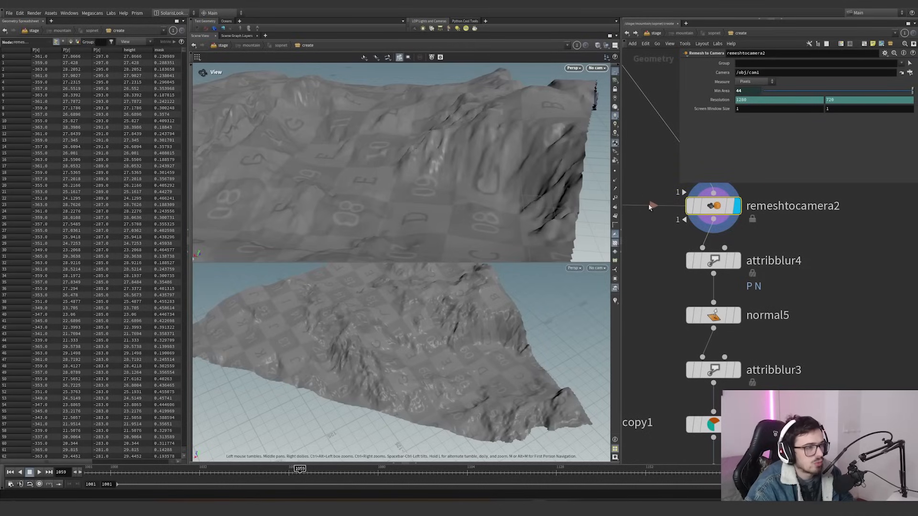
{"action": "left_click", "coordinate": [614, 182]}
{"action": "right_click_drag", "start_coordinate": [540, 177], "coordinate": [607, 152]}
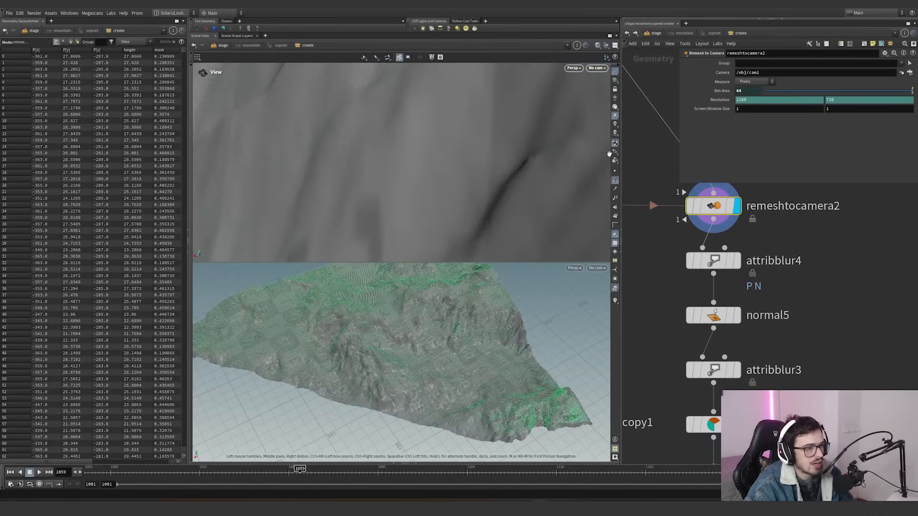
Step: Display attribblur4 and examine how it blurs P and N, including its Attributes setting
{"action": "left_click", "coordinate": [738, 262]}
{"action": "left_click", "coordinate": [718, 261]}
{"action": "left_click_drag", "start_coordinate": [533, 188], "coordinate": [535, 157]}
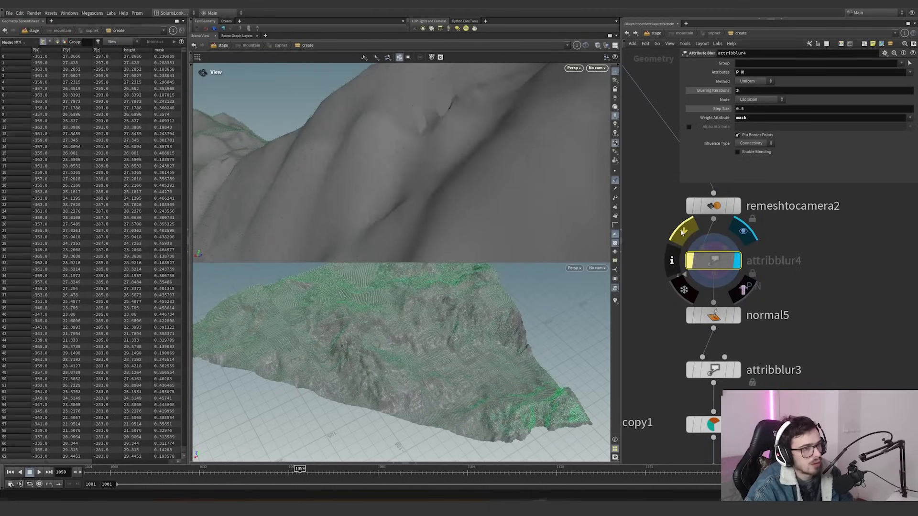
{"action": "left_click", "coordinate": [748, 73]}
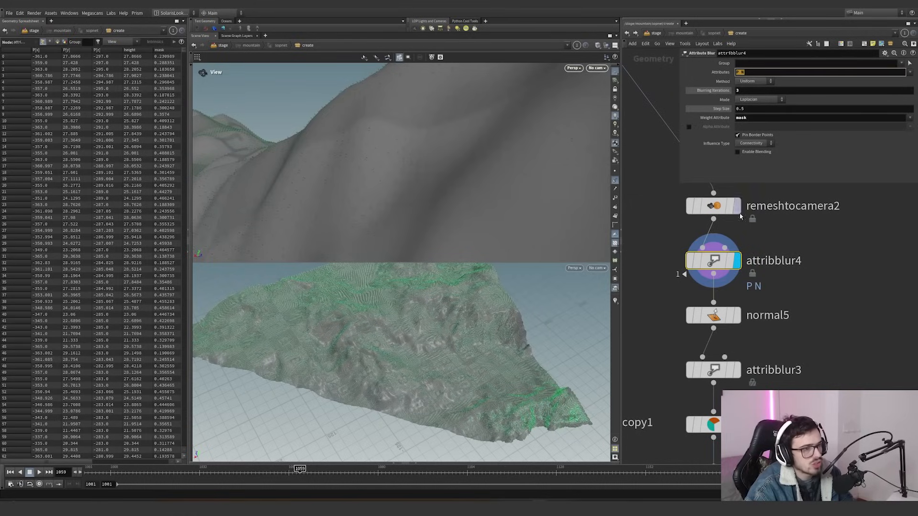
Step: Display normal5 and examine the recomputed point normals across the terrain
{"action": "left_click", "coordinate": [738, 316]}
{"action": "left_click", "coordinate": [714, 316]}
{"action": "left_click_drag", "start_coordinate": [520, 158], "coordinate": [475, 187]}
{"action": "middle_click_drag", "start_coordinate": [782, 346], "coordinate": [778, 324]}
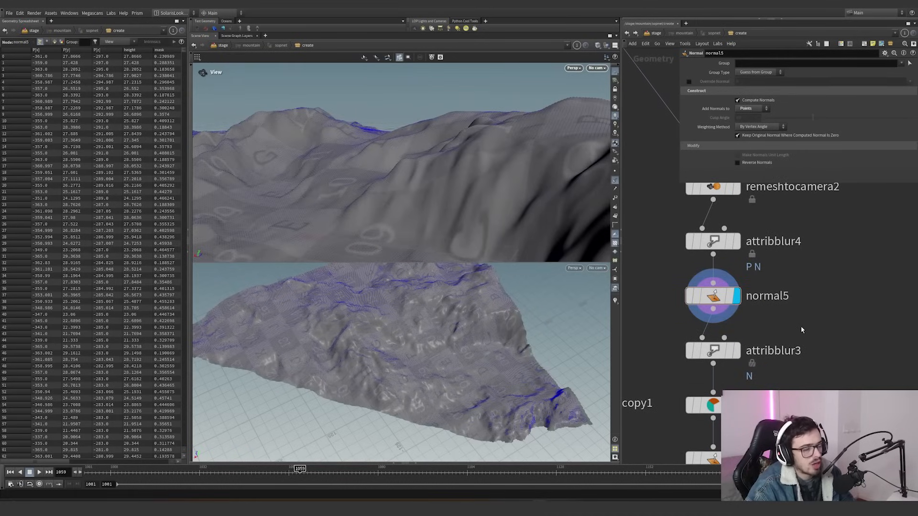
{"action": "mouse_move", "coordinate": [801, 328]}
{"action": "left_mouse_down"}
{"action": "mouse_move", "coordinate": [699, 294]}
{"action": "mouse_move", "coordinate": [651, 266]}
{"action": "left_mouse_up"}
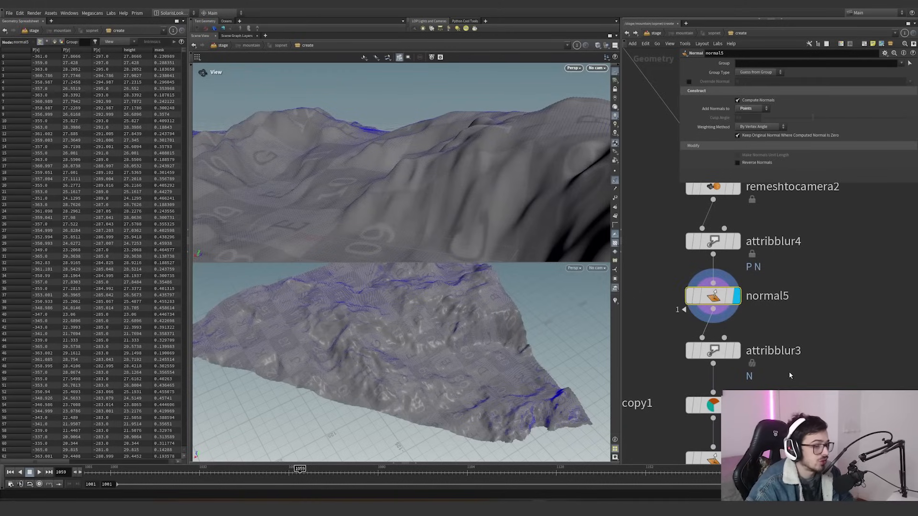
{"action": "left_click_drag", "start_coordinate": [787, 373], "coordinate": [764, 363]}
Step: Display attribblur3, select it and move in close to the cliff surface to examine the blurred normals
{"action": "left_click", "coordinate": [739, 350]}
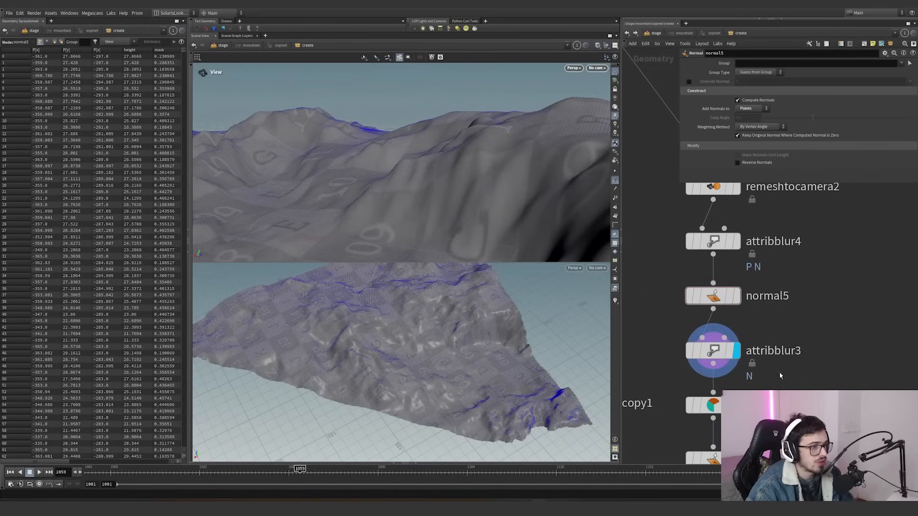
{"action": "left_click", "coordinate": [683, 321]}
{"action": "left_click", "coordinate": [683, 321]}
{"action": "right_click_drag", "start_coordinate": [554, 158], "coordinate": [655, 142]}
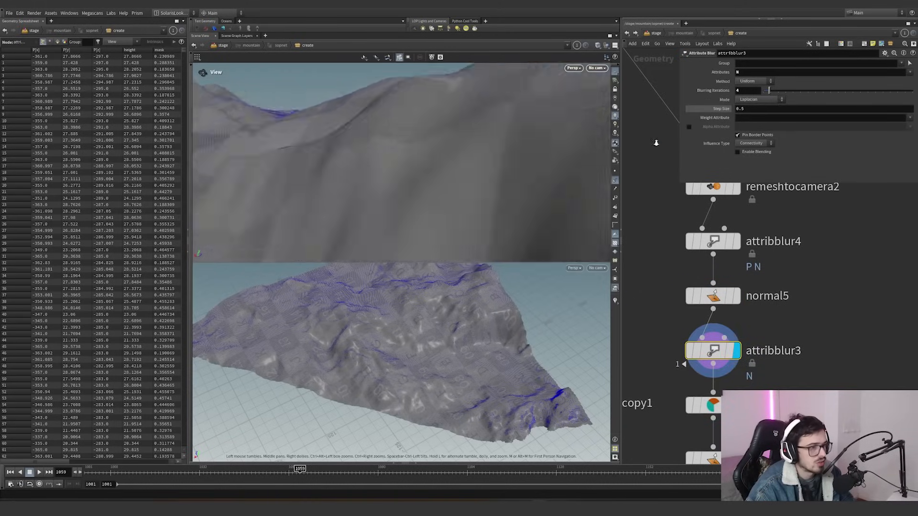
{"action": "right_click_drag", "start_coordinate": [458, 177], "coordinate": [525, 151]}
{"action": "right_click_drag", "start_coordinate": [471, 206], "coordinate": [535, 115]}
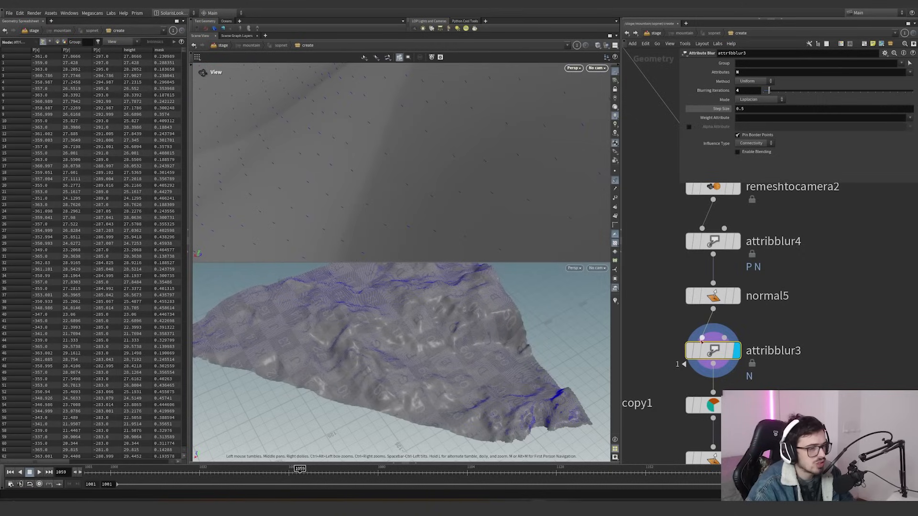
Step: Toggle the bypass of attribblur3 repeatedly to compare the normals with and without the blur
{"action": "left_click", "coordinate": [683, 329]}
{"action": "left_click", "coordinate": [684, 329]}
{"action": "left_click", "coordinate": [683, 329]}
{"action": "left_click", "coordinate": [683, 330]}
{"action": "left_click", "coordinate": [684, 329]}
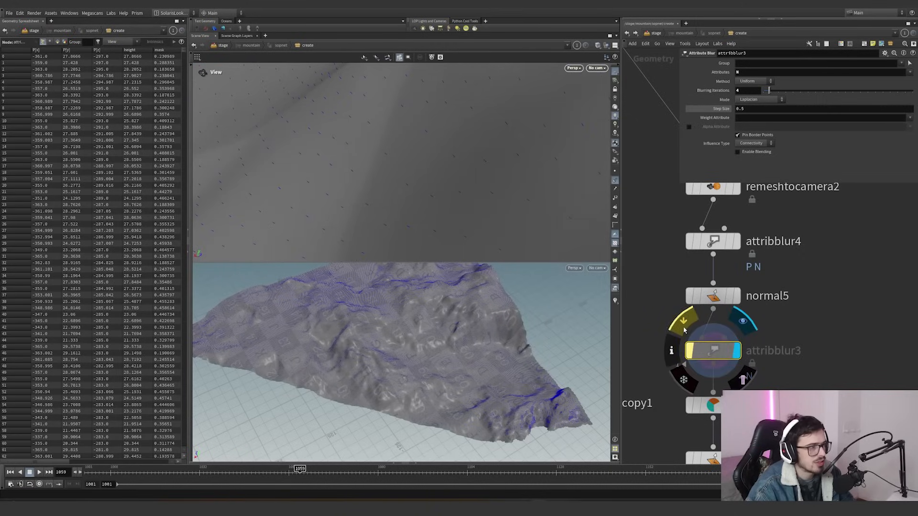
{"action": "left_click", "coordinate": [684, 328]}
{"action": "left_click", "coordinate": [683, 328]}
{"action": "left_click", "coordinate": [684, 329]}
{"action": "middle_click_drag", "start_coordinate": [807, 376], "coordinate": [805, 307]}
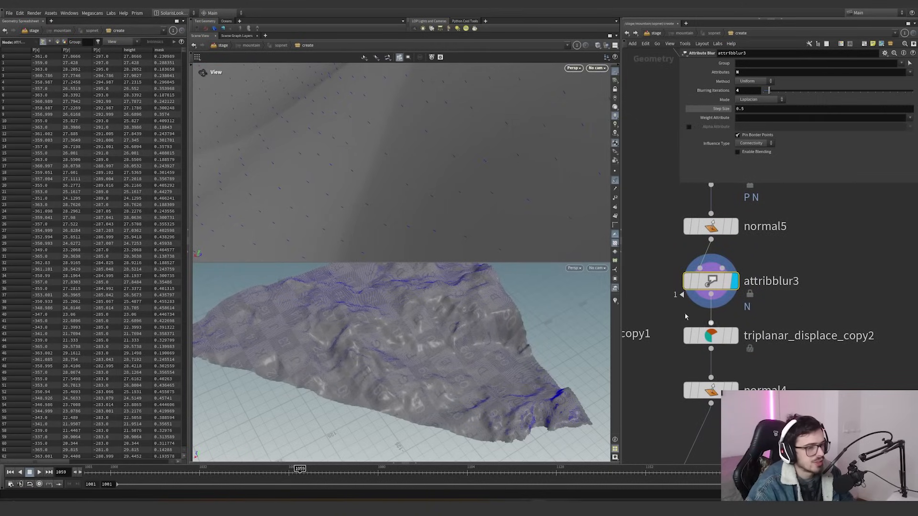
Step: Display triplanar_displace_copy2 on the whole terrain and hide the point normals
{"action": "right_click_drag", "start_coordinate": [488, 170], "coordinate": [406, 230]}
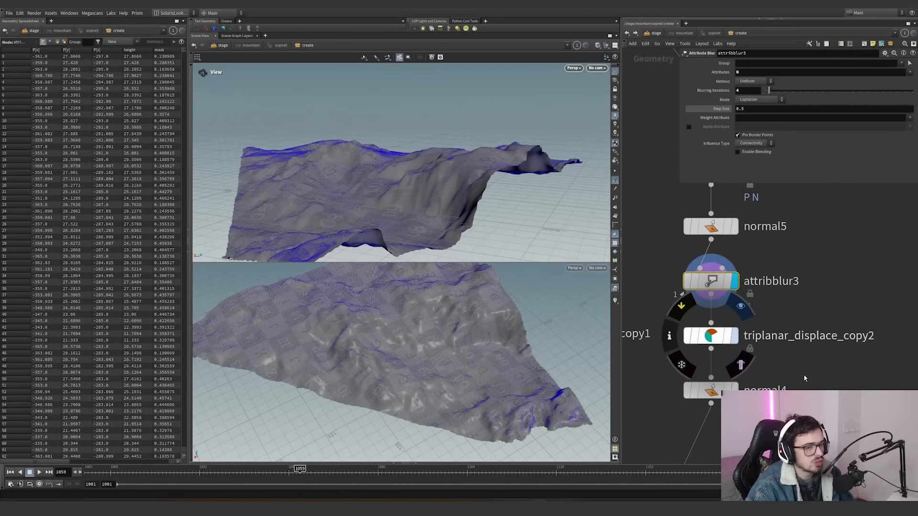
{"action": "left_click", "coordinate": [734, 335]}
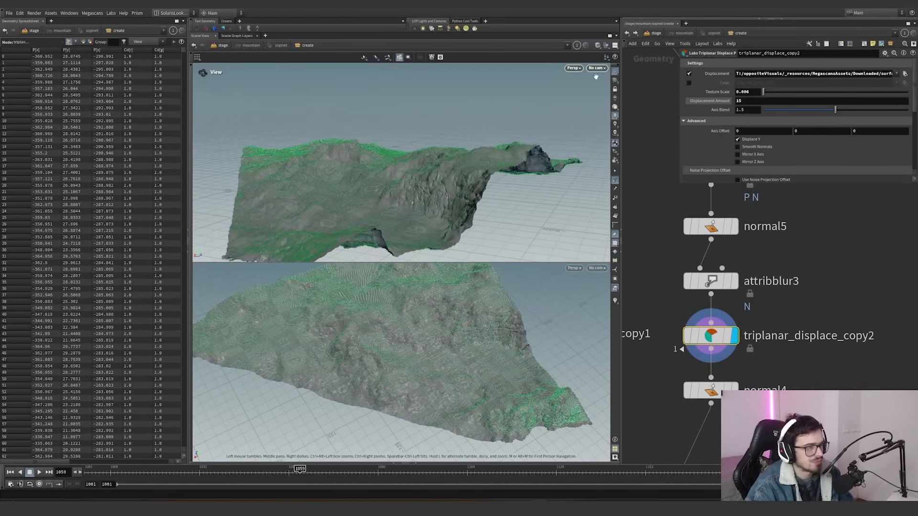
{"action": "left_click", "coordinate": [615, 180]}
Step: Examine the triplanar displacement on the cliff up close, first shaded and then as wireframe
{"action": "right_click_drag", "start_coordinate": [446, 197], "coordinate": [465, 188]}
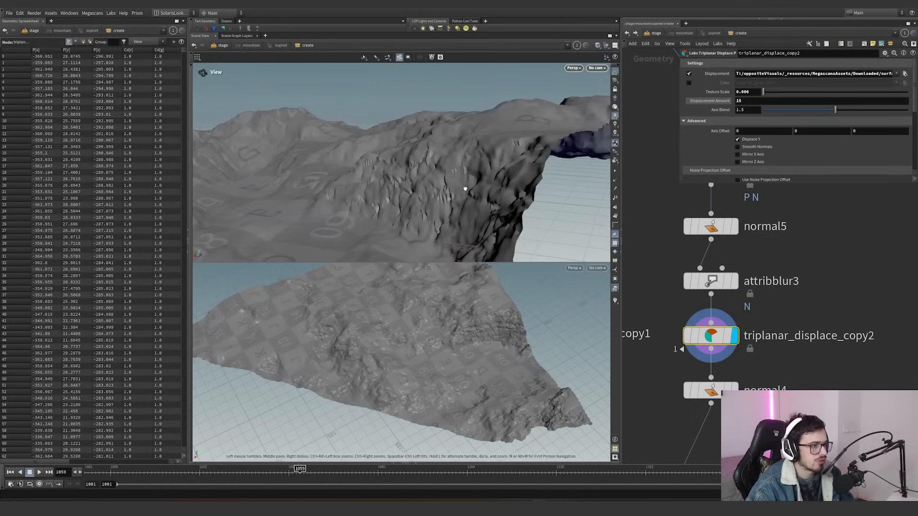
{"action": "left_click_drag", "start_coordinate": [465, 189], "coordinate": [567, 180]}
{"action": "middle_click_drag", "start_coordinate": [567, 180], "coordinate": [495, 194]}
{"action": "right_click_drag", "start_coordinate": [471, 195], "coordinate": [518, 181]}
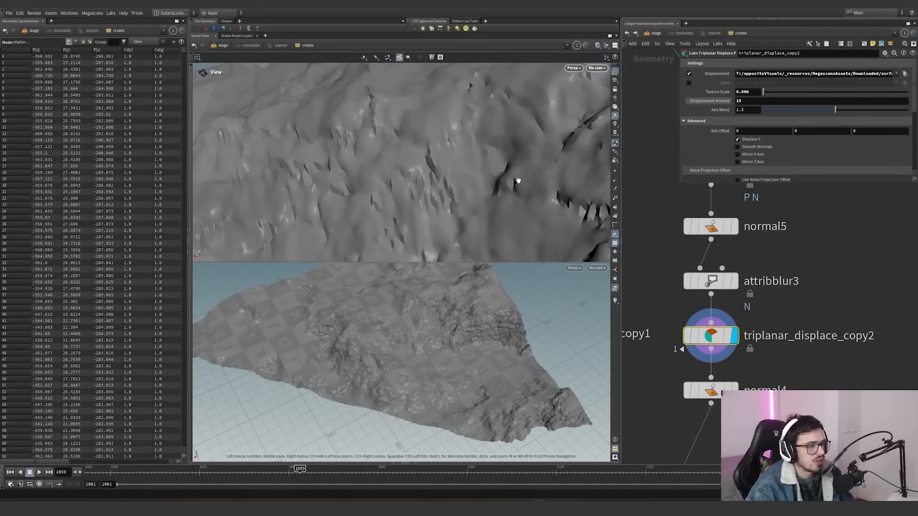
{"action": "left_click_drag", "start_coordinate": [486, 187], "coordinate": [532, 175]}
{"action": "mouse_move", "coordinate": [439, 183]}
{"action": "left_mouse_down"}
{"action": "mouse_move", "coordinate": [498, 148]}
{"action": "mouse_move", "coordinate": [460, 169]}
{"action": "left_mouse_up"}
{"action": "left_click", "coordinate": [599, 46]}
{"action": "left_click", "coordinate": [616, 120]}
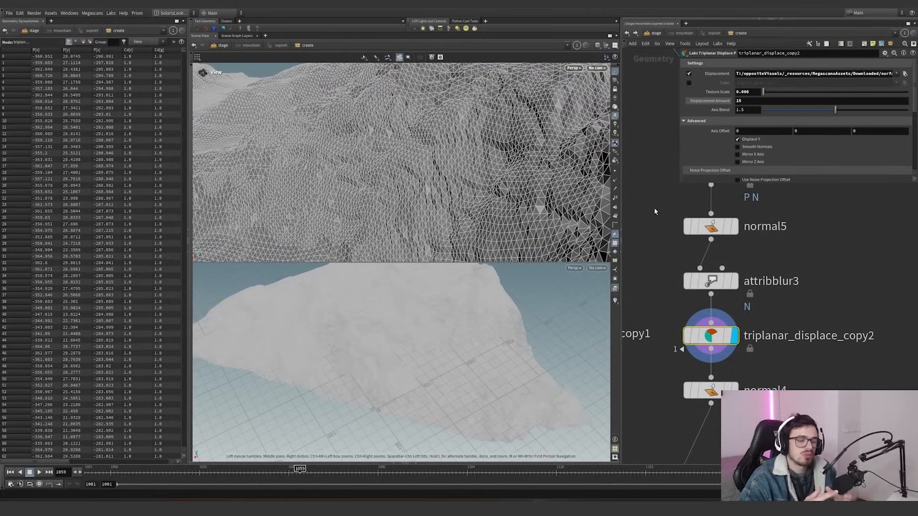
Step: Examine the Texture Scale, Displacement Amount and mask scale settings of triplanar_displace_copy2, resizing the parameter display to read them
{"action": "middle_click_drag", "start_coordinate": [820, 337], "coordinate": [758, 304]}
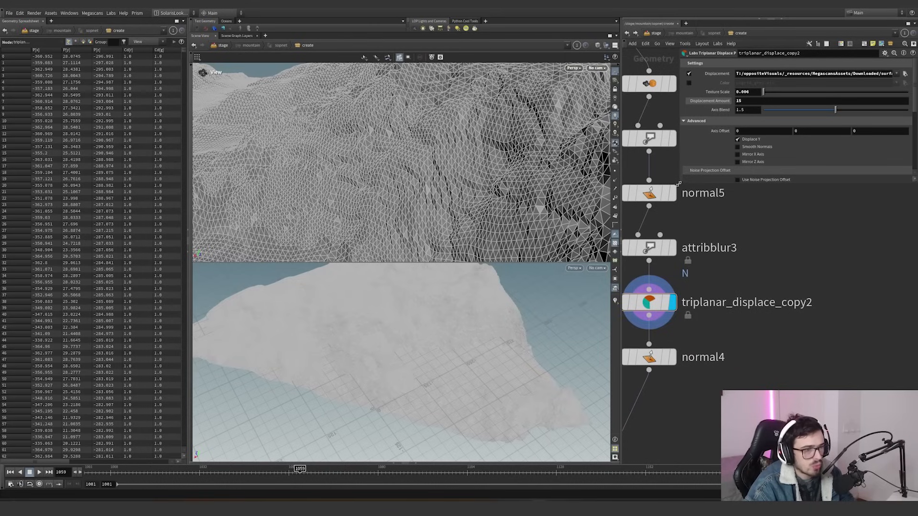
{"action": "left_click_drag", "start_coordinate": [678, 184], "coordinate": [727, 184]}
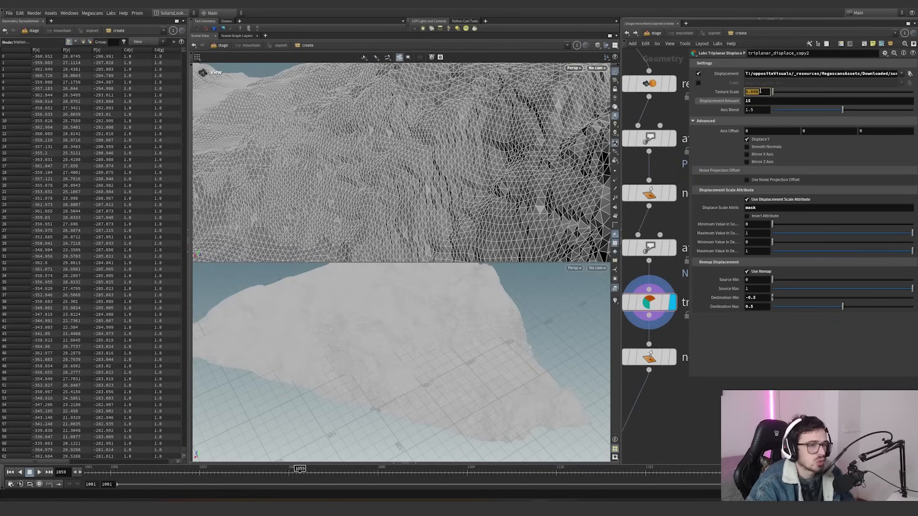
{"action": "left_click", "coordinate": [755, 102]}
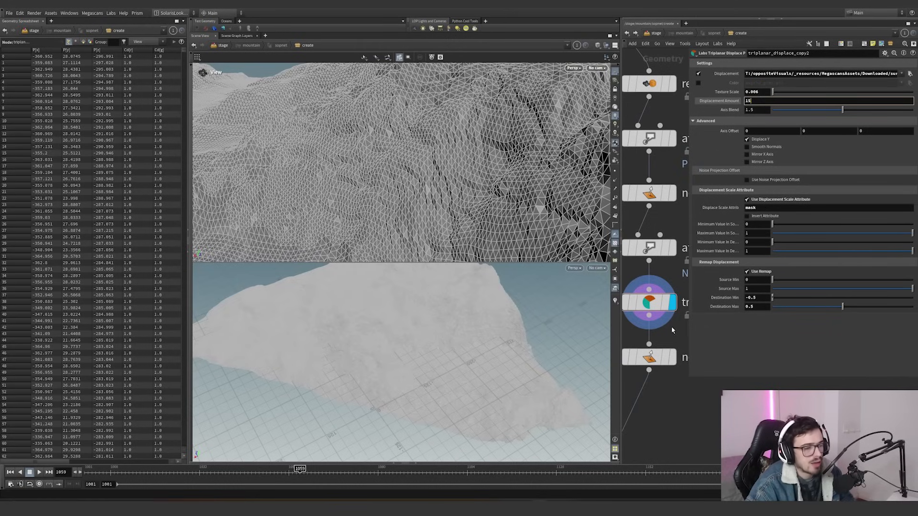
{"action": "scroll", "coordinate": [664, 315], "scroll_direction": "down", "scroll_amount": 5}
{"action": "scroll", "coordinate": [664, 317], "scroll_direction": "up", "scroll_amount": 5}
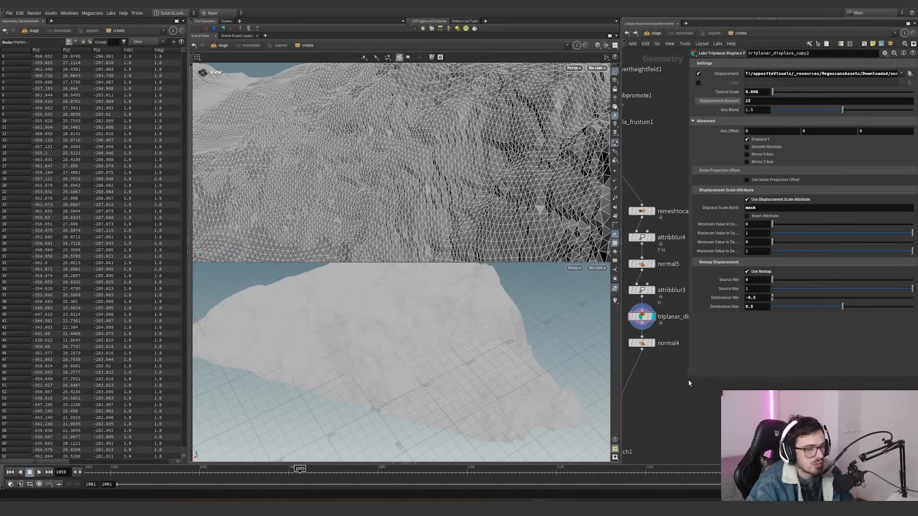
{"action": "left_click_drag", "start_coordinate": [688, 383], "coordinate": [732, 382]}
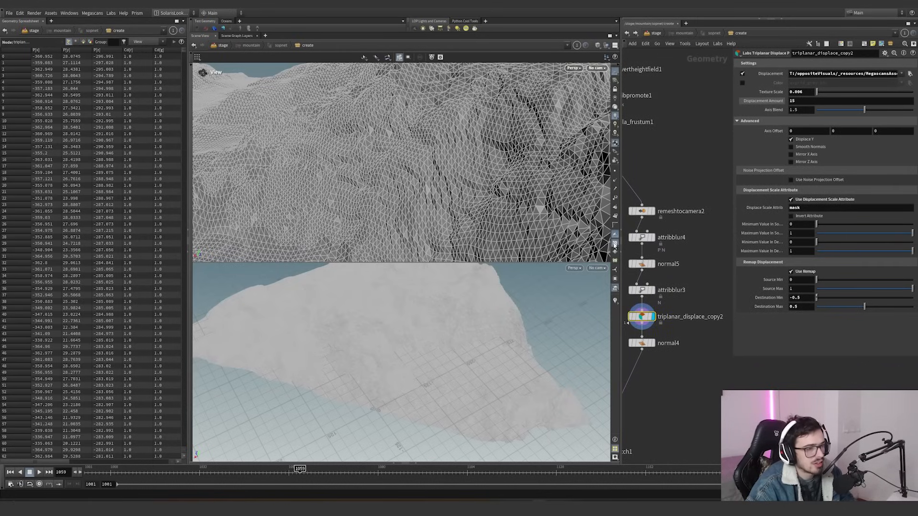
Step: Restore shaded display with the mask colour visualization and examine the displaced steep areas of the terrain
{"action": "left_click", "coordinate": [614, 301]}
{"action": "key", "text": "shift+w"}
{"action": "right_click_drag", "start_coordinate": [297, 251], "coordinate": [479, 176]}
{"action": "left_click_drag", "start_coordinate": [479, 176], "coordinate": [459, 163]}
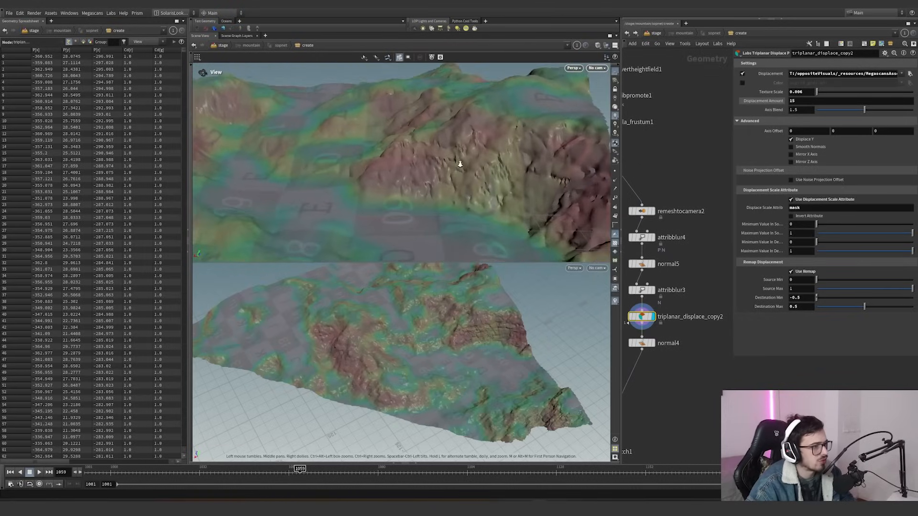
{"action": "right_click_drag", "start_coordinate": [459, 162], "coordinate": [503, 154]}
{"action": "left_click_drag", "start_coordinate": [503, 154], "coordinate": [420, 164]}
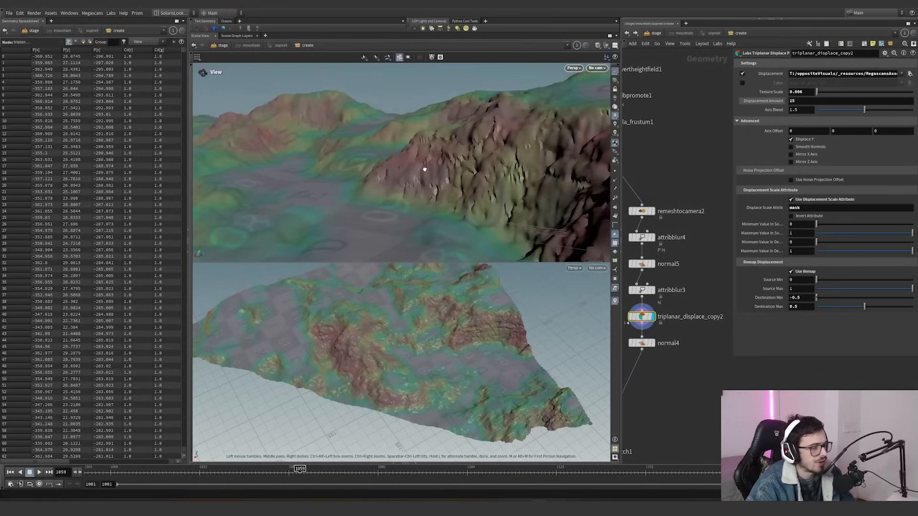
Step: Try a Max Slope Angle of 30 on heightfield_maskbyfeature3, inspect the effect on the cliff, and undo the change
{"action": "scroll", "coordinate": [686, 155], "scroll_direction": "down", "scroll_amount": 3}
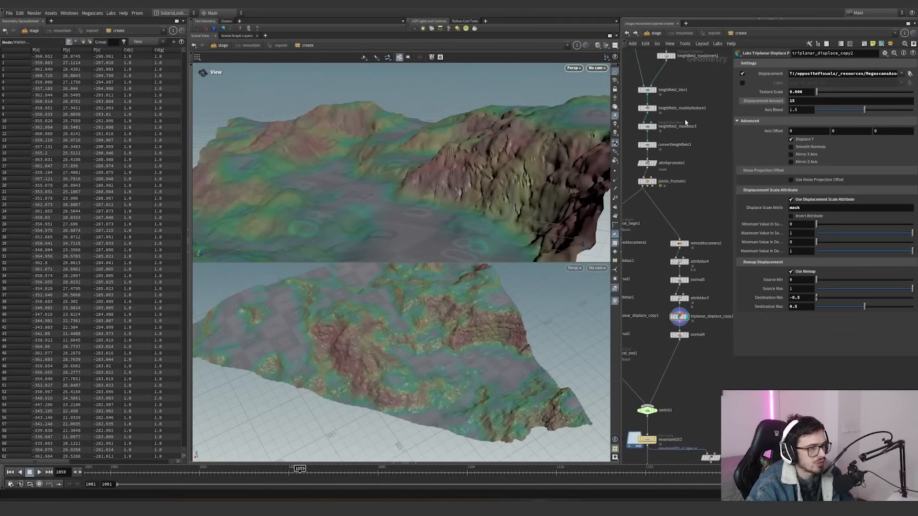
{"action": "left_click", "coordinate": [681, 109]}
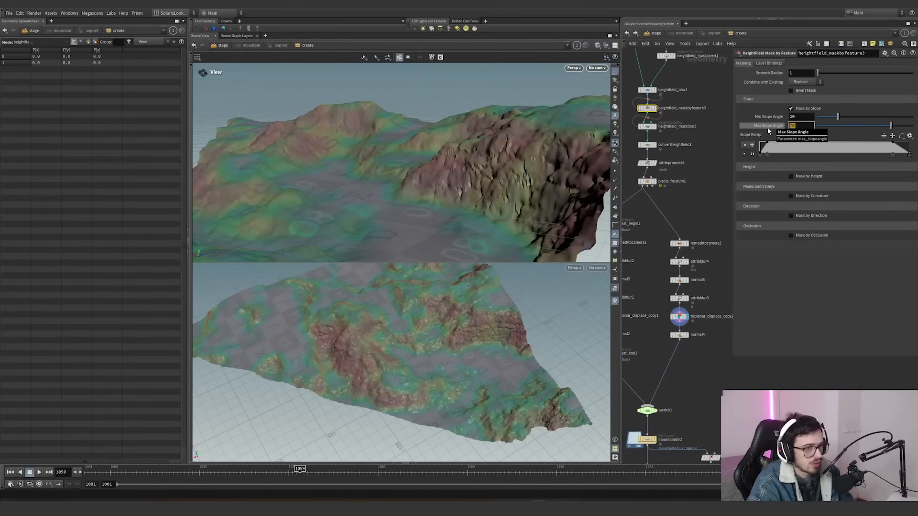
{"action": "key", "text": "Return"}
{"action": "left_click_drag", "start_coordinate": [508, 188], "coordinate": [542, 209]}
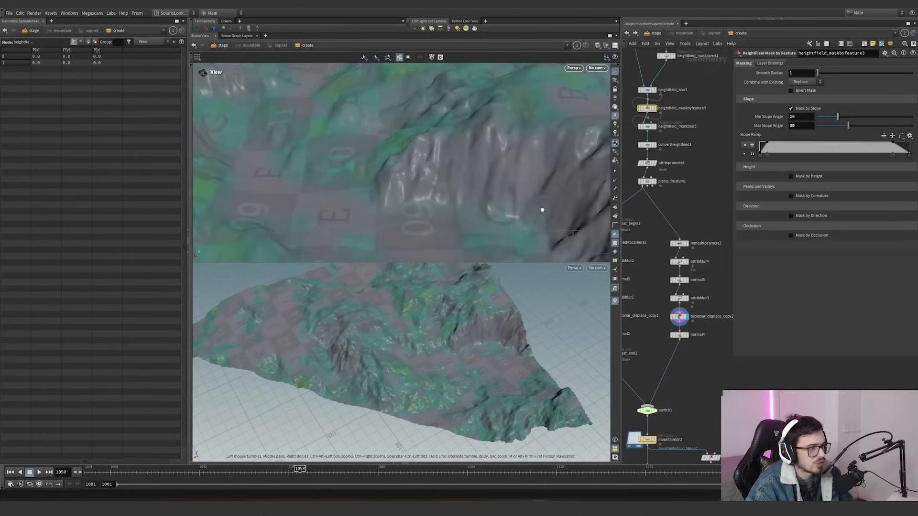
{"action": "key", "text": "ctrl+z"}
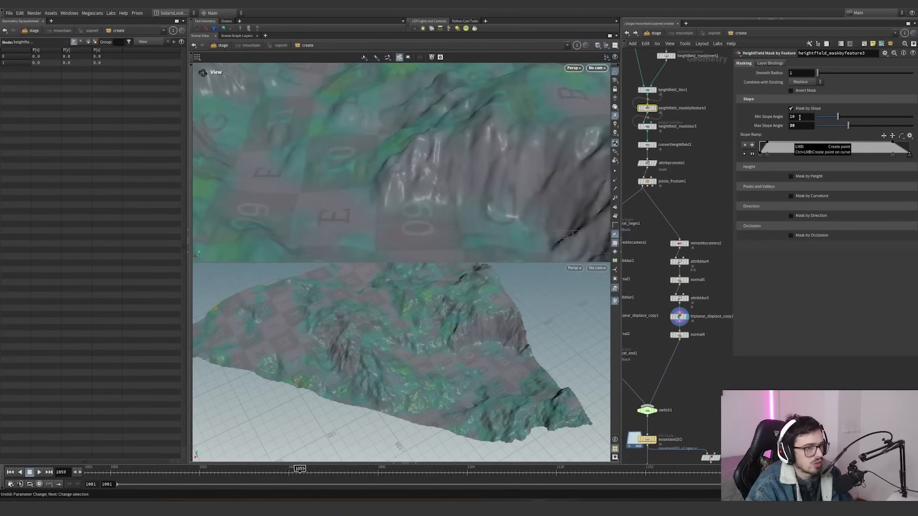
{"action": "key", "text": "ctrl+z"}
Step: Try a Min Slope Angle of 0 on heightfield_maskbyfeature3 to see its effect on the terrain, and restore it to 20
{"action": "type", "text": "0"}
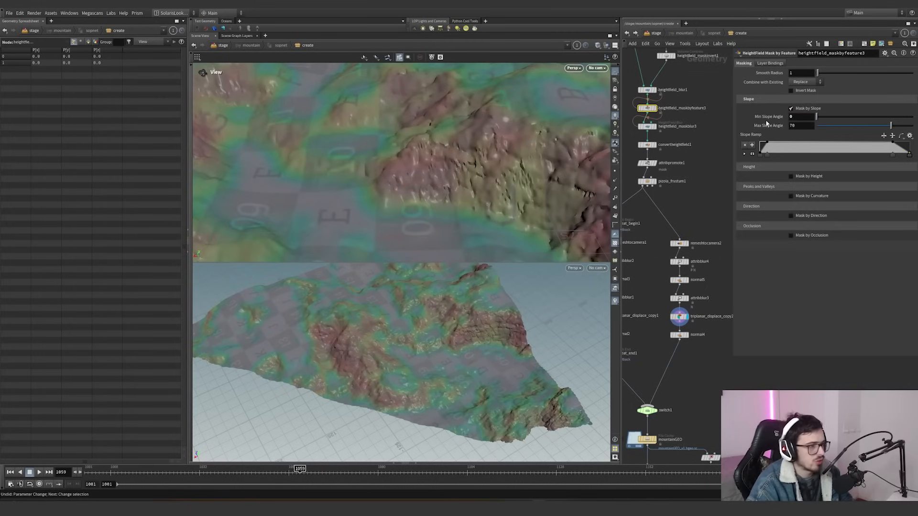
{"action": "key", "text": "Return"}
{"action": "left_click_drag", "start_coordinate": [430, 246], "coordinate": [386, 224]}
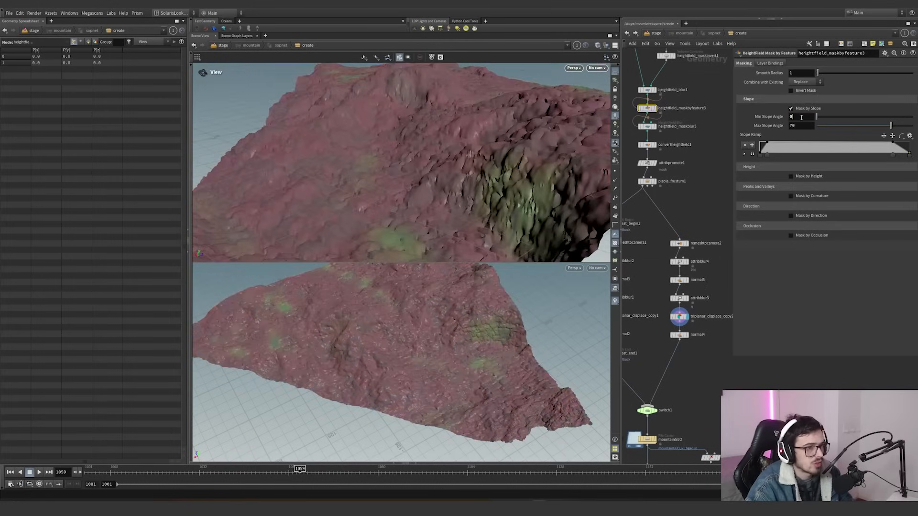
{"action": "left_click_drag", "start_coordinate": [801, 117], "coordinate": [715, 117]}
{"action": "type", "text": "20"}
{"action": "key", "text": "Return"}
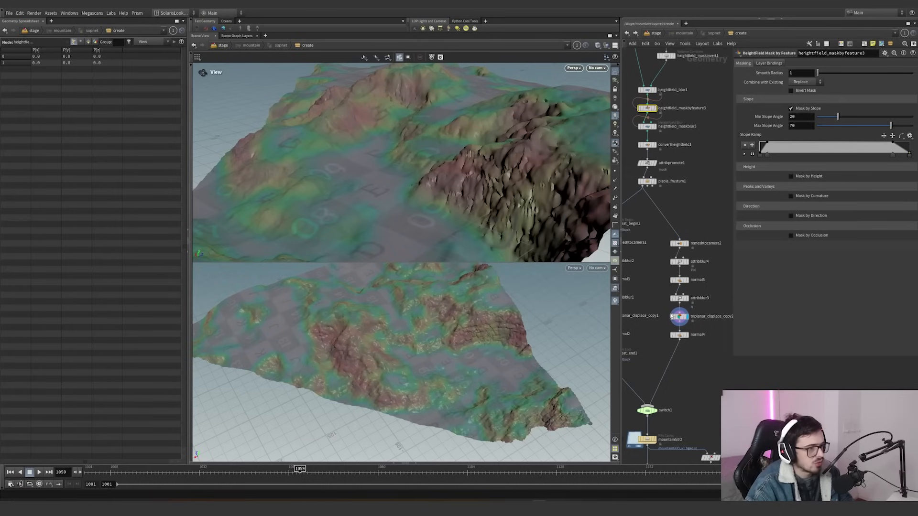
Step: Display normal4 through cam1 with Flat Wire Shaded geometry
{"action": "left_click_drag", "start_coordinate": [515, 203], "coordinate": [530, 179]}
{"action": "scroll", "coordinate": [688, 342], "scroll_direction": "up", "scroll_amount": 3}
{"action": "left_click", "coordinate": [686, 326]}
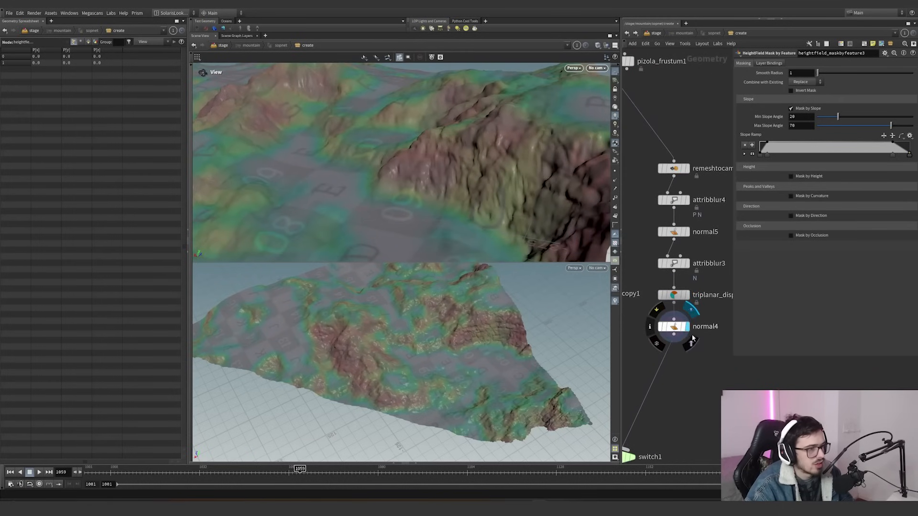
{"action": "left_click_drag", "start_coordinate": [512, 211], "coordinate": [482, 154]}
{"action": "left_click", "coordinate": [597, 67]}
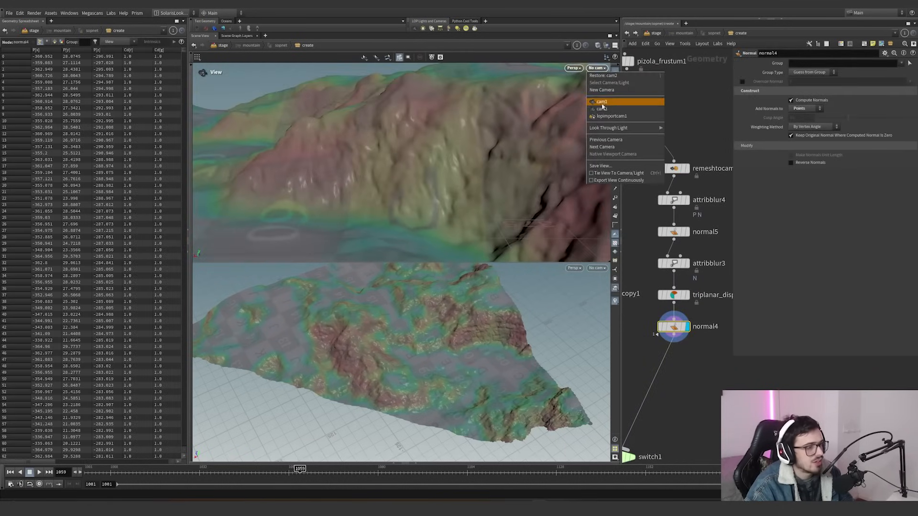
{"action": "left_click", "coordinate": [601, 101]}
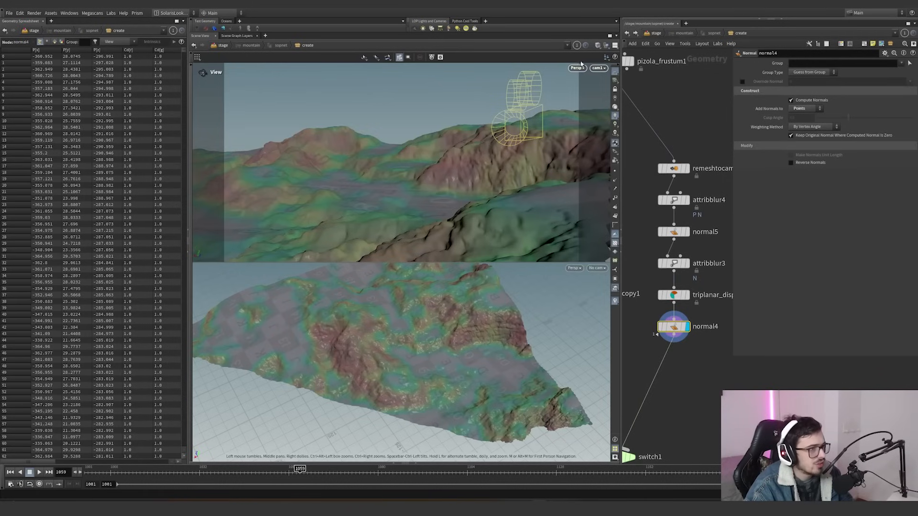
{"action": "left_click", "coordinate": [598, 46]}
{"action": "left_click", "coordinate": [609, 119]}
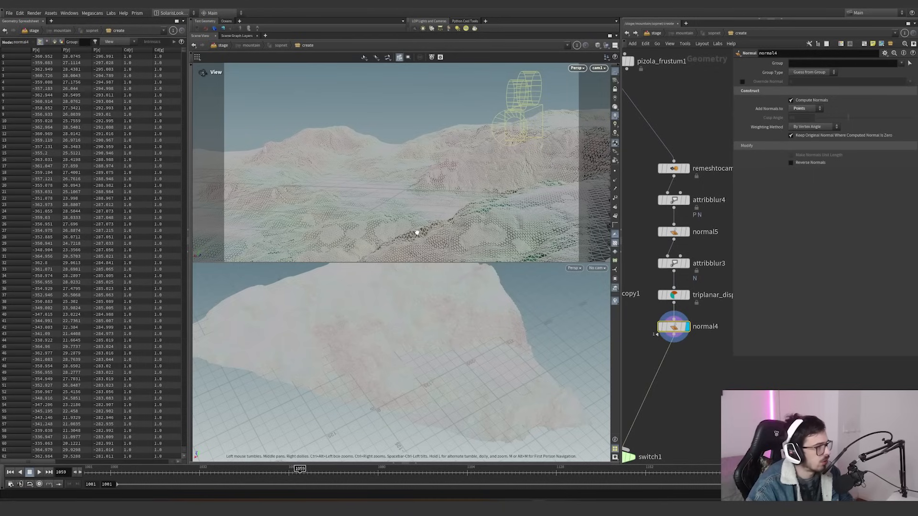
Step: Frame the whole node network and highlight the single-pass branch from remeshtocamera2 down to normal4
{"action": "key", "text": "h"}
{"action": "left_click_drag", "start_coordinate": [673, 269], "coordinate": [672, 269]}
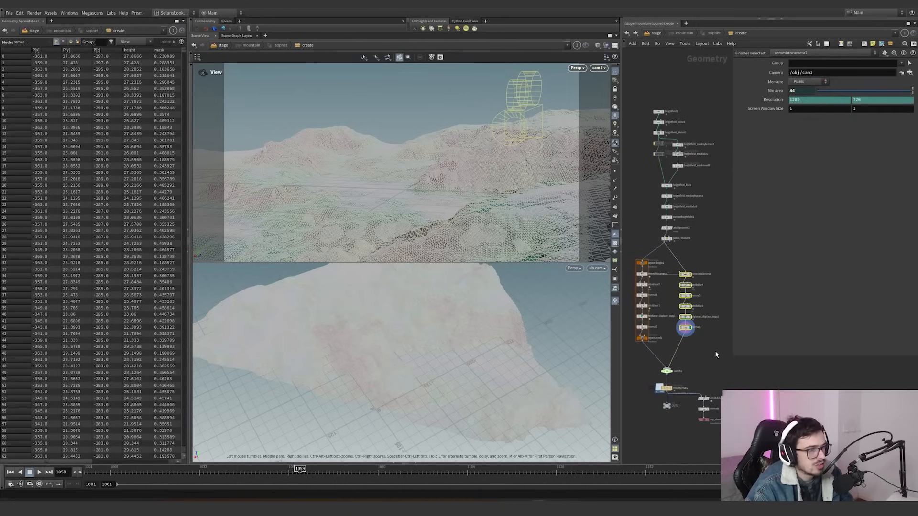
{"action": "left_click_drag", "start_coordinate": [715, 351], "coordinate": [671, 262]}
{"action": "left_click_drag", "start_coordinate": [672, 263], "coordinate": [714, 341]}
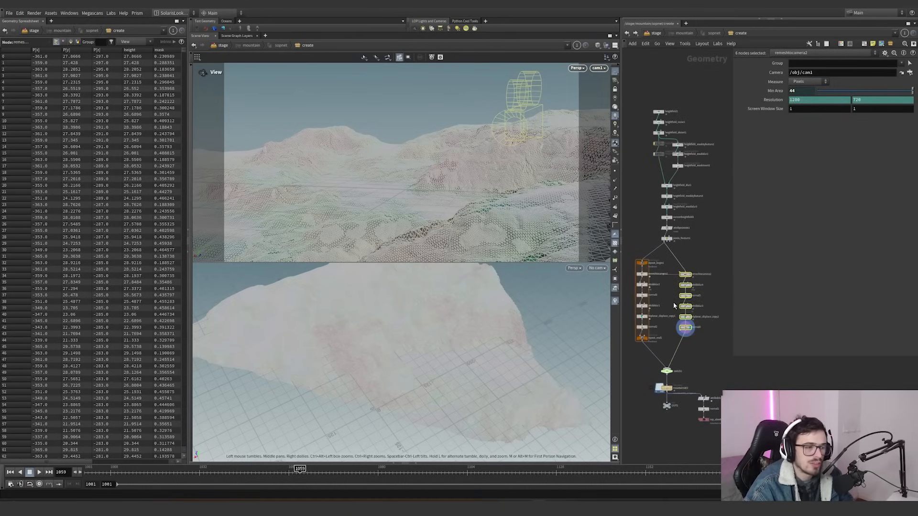
{"action": "scroll", "coordinate": [674, 300], "scroll_direction": "up", "scroll_amount": 3}
{"action": "middle_click_drag", "start_coordinate": [674, 305], "coordinate": [682, 282]}
{"action": "scroll", "coordinate": [681, 285], "scroll_direction": "down", "scroll_amount": 2}
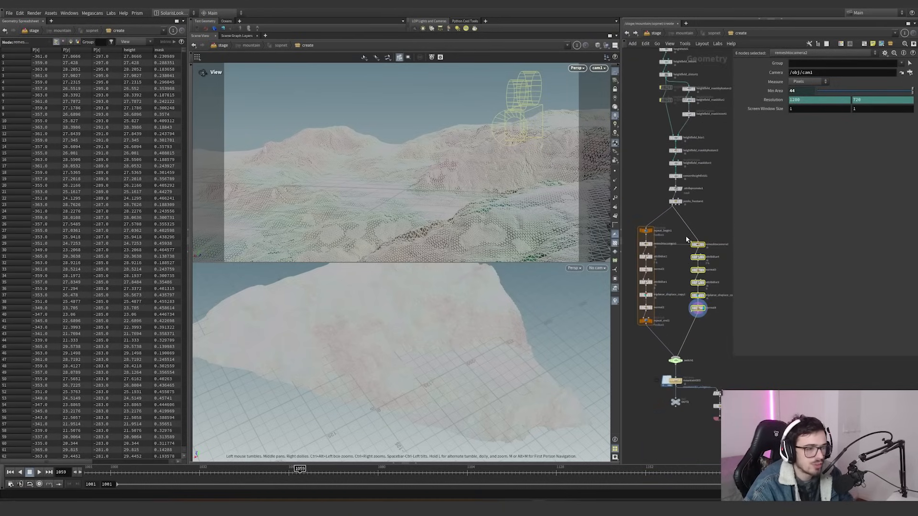
Step: Display the output of the feedback loop at repeat_end1
{"action": "left_click_drag", "start_coordinate": [674, 254], "coordinate": [654, 320]}
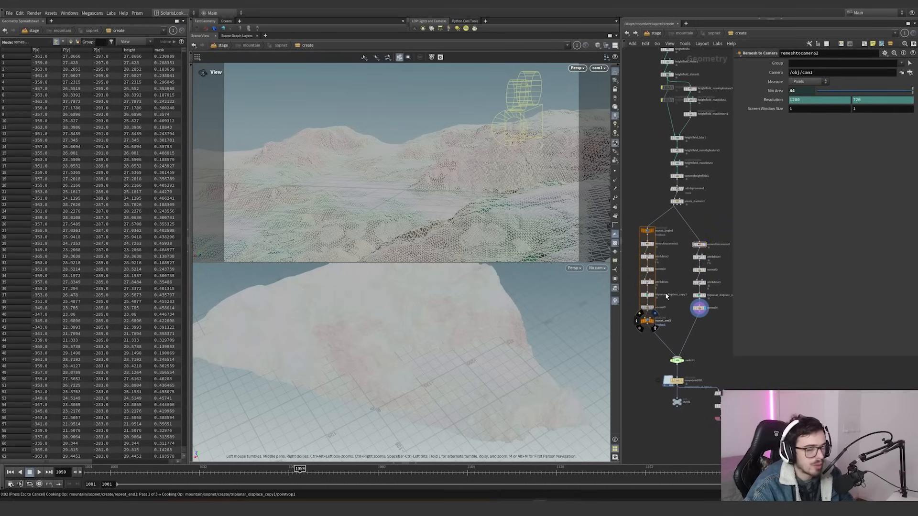
{"action": "left_click", "coordinate": [647, 321]}
{"action": "middle_click_drag", "start_coordinate": [672, 325], "coordinate": [719, 314]}
Step: Look up the For-Loop with Feedback node without adding it, and examine the iteration settings of repeat_end1
{"action": "key", "text": "Tab"}
{"action": "type", "text": "fe"}
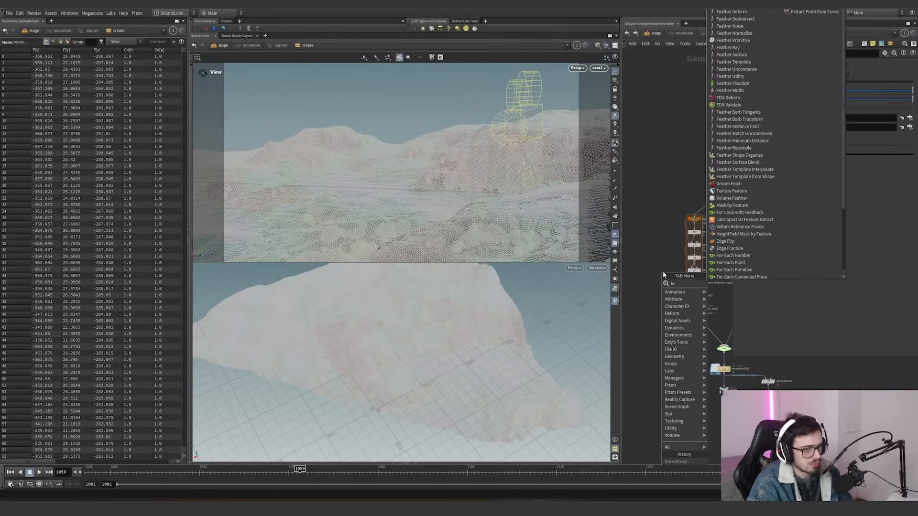
{"action": "type", "text": "ed"}
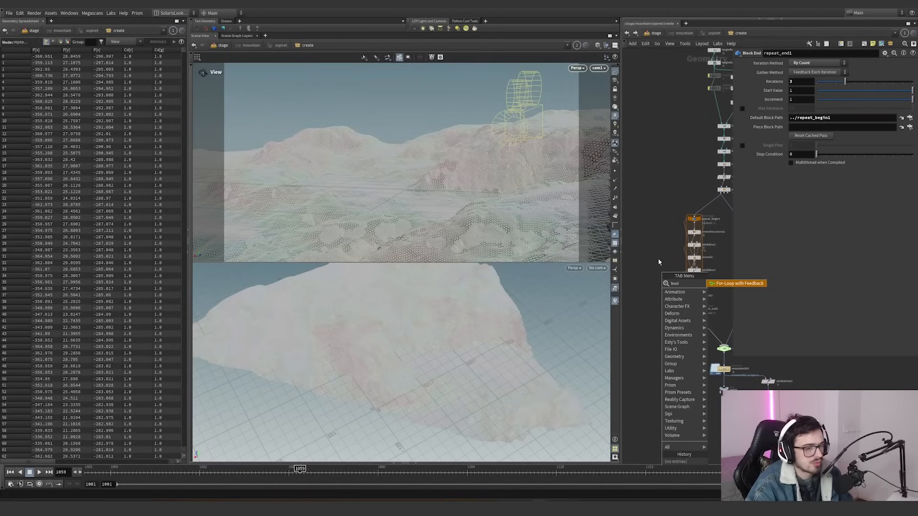
{"action": "key", "text": "Escape"}
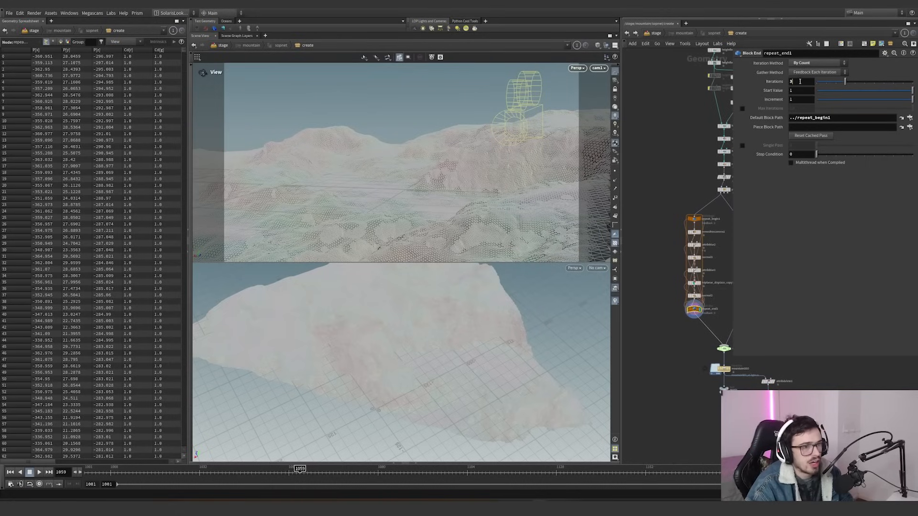
{"action": "middle_click_drag", "start_coordinate": [654, 214], "coordinate": [636, 185]}
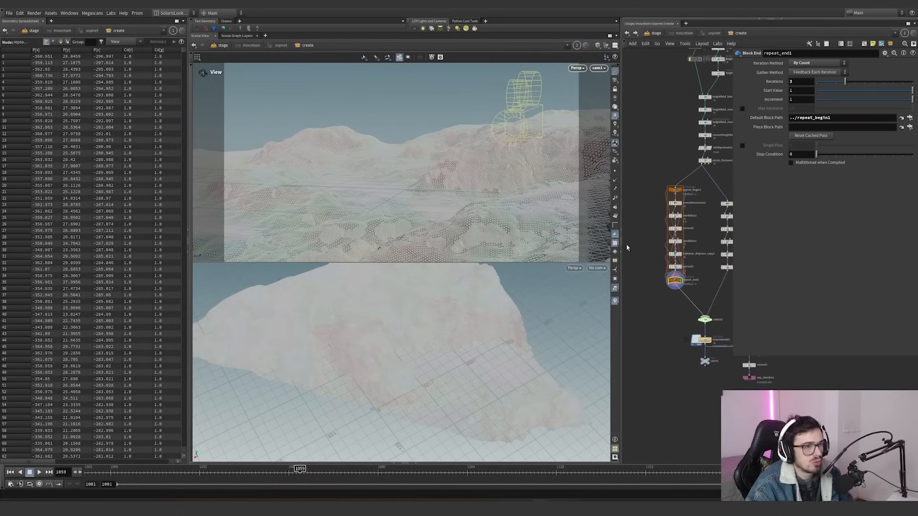
{"action": "middle_click_drag", "start_coordinate": [664, 300], "coordinate": [635, 295]}
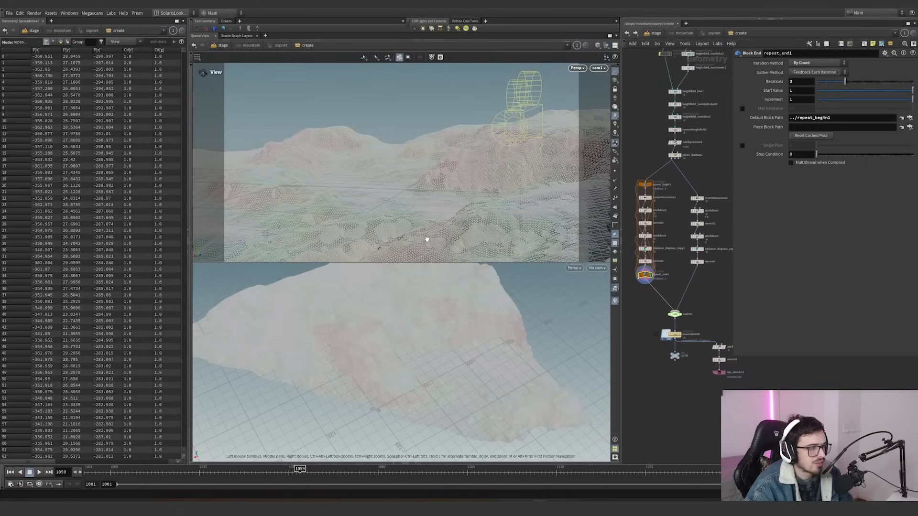
Step: Compare the mesh density of normal4 and repeat_end1 up close on the foreground ridge and the cliff
{"action": "left_click_drag", "start_coordinate": [427, 238], "coordinate": [425, 216]}
{"action": "scroll", "coordinate": [675, 277], "scroll_direction": "up", "scroll_amount": 1}
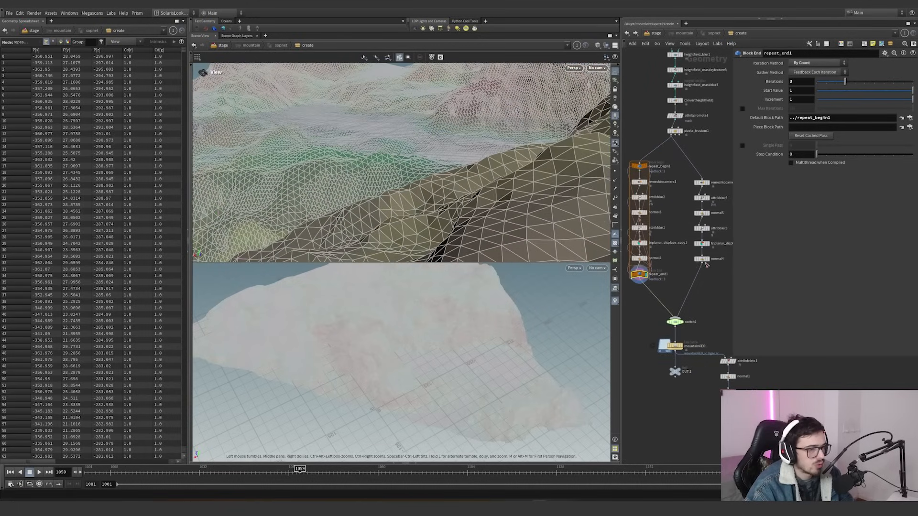
{"action": "left_click", "coordinate": [706, 260]}
{"action": "left_click", "coordinate": [645, 275]}
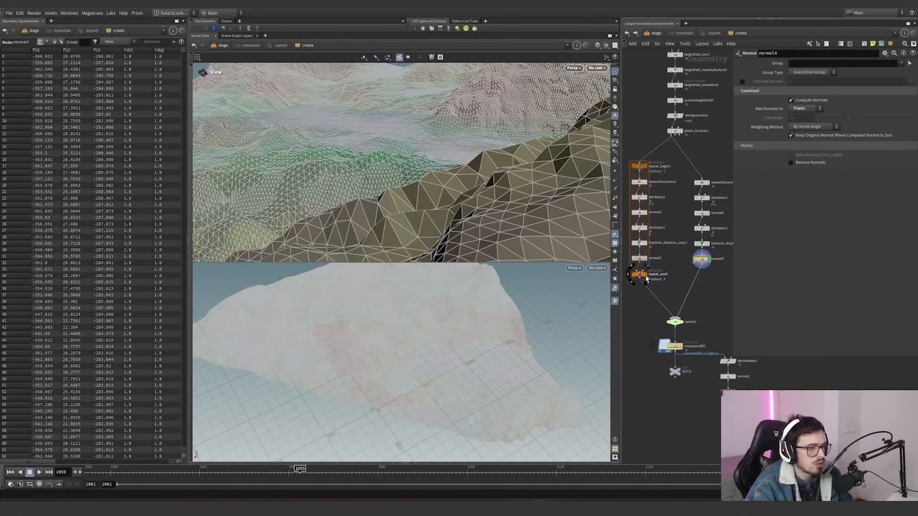
{"action": "right_click_drag", "start_coordinate": [506, 167], "coordinate": [526, 127]}
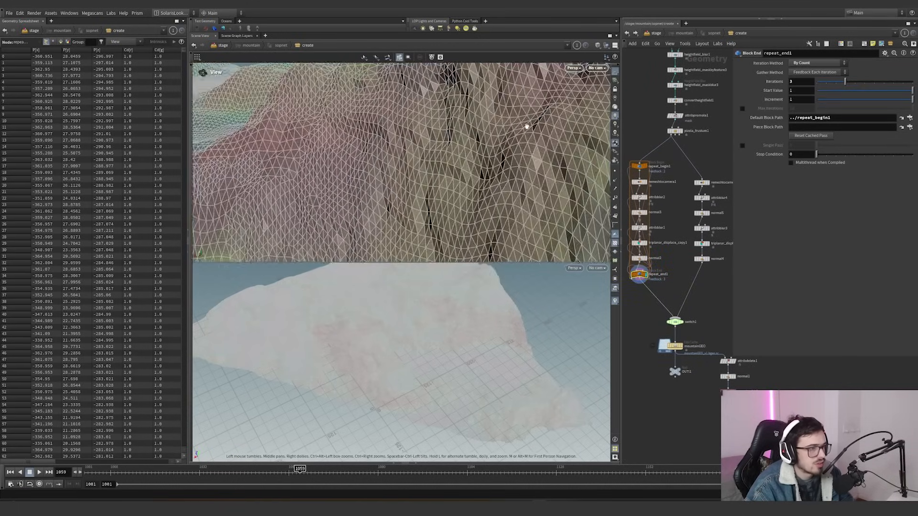
{"action": "left_click_drag", "start_coordinate": [527, 128], "coordinate": [494, 149]}
Step: Switch the viewport to Smooth Wire Shaded and compare normal4 with repeat_end1 on the cliff
{"action": "left_click", "coordinate": [597, 45]}
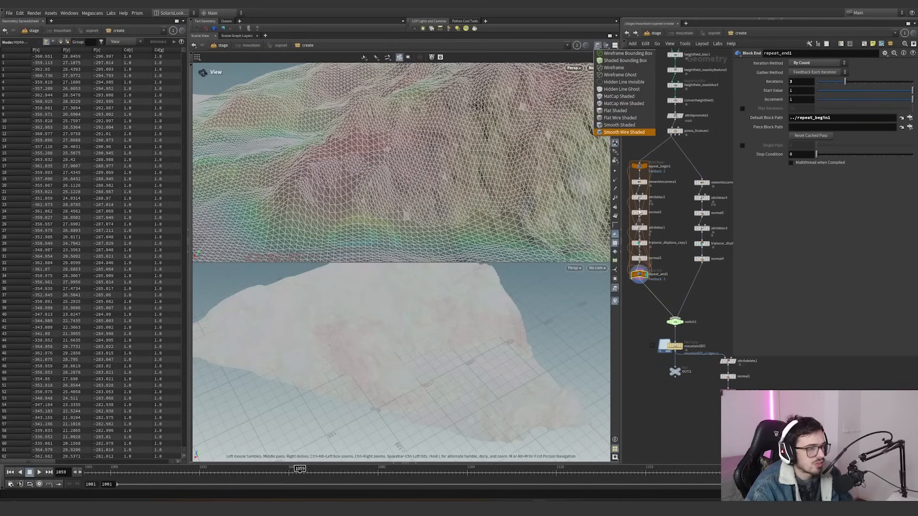
{"action": "left_click", "coordinate": [620, 132]}
{"action": "left_click", "coordinate": [702, 261]}
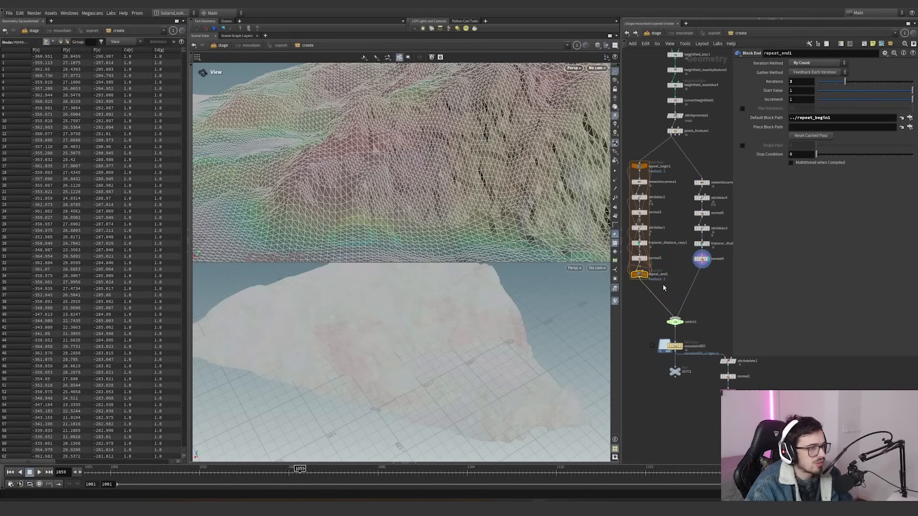
{"action": "left_click", "coordinate": [645, 275]}
{"action": "right_click_drag", "start_coordinate": [505, 168], "coordinate": [438, 196]}
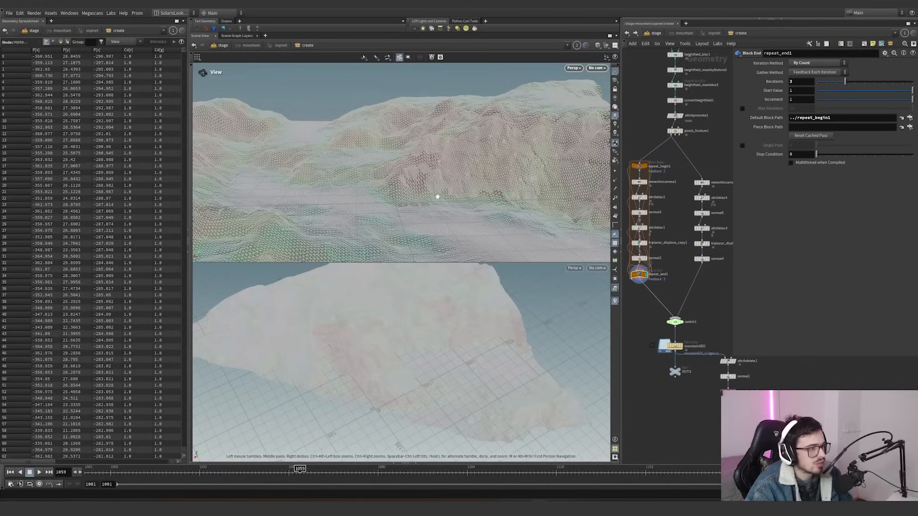
Step: Look through cam2 and alternate the display between repeat_end1 and normal4 to compare their meshes
{"action": "left_click", "coordinate": [600, 68]}
{"action": "left_click", "coordinate": [614, 110]}
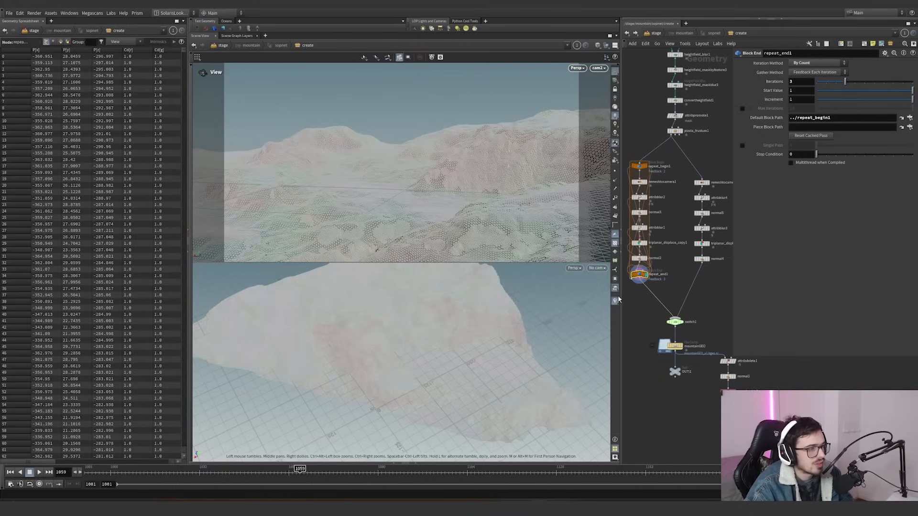
{"action": "left_click_drag", "start_coordinate": [665, 281], "coordinate": [628, 266]}
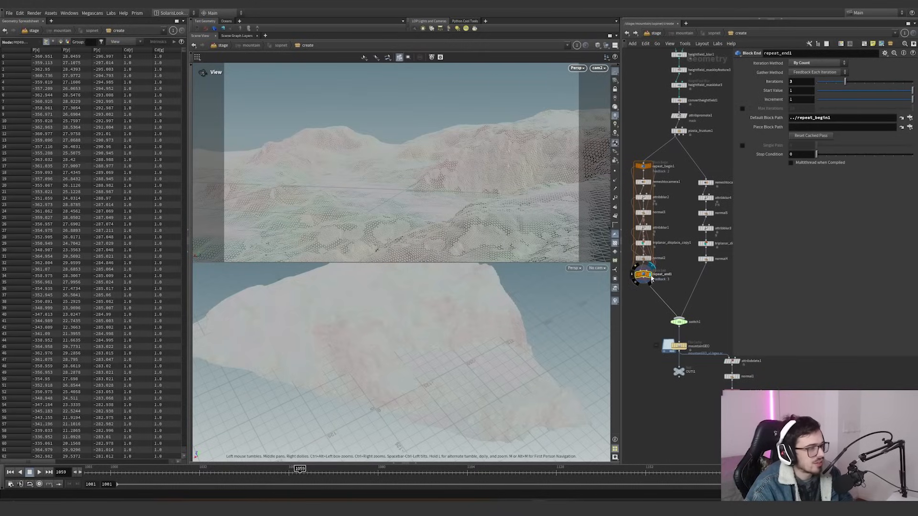
{"action": "left_click", "coordinate": [713, 261]}
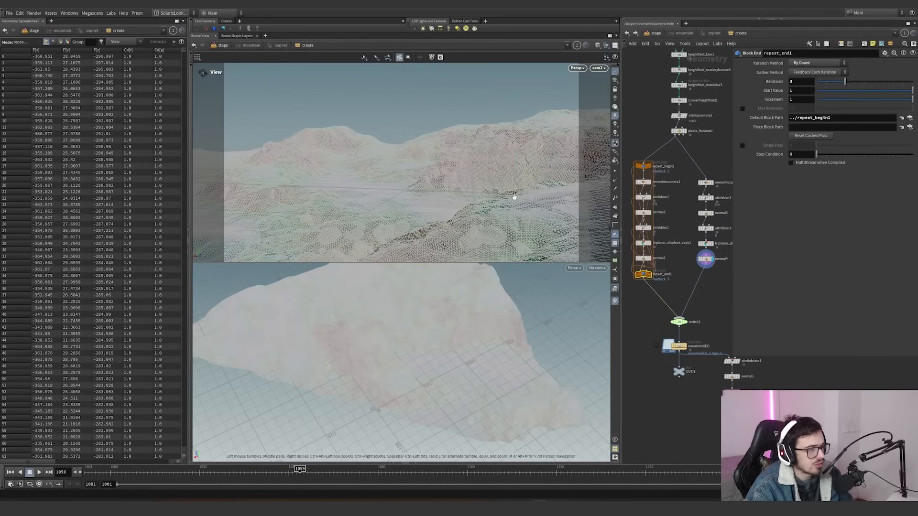
{"action": "left_click", "coordinate": [651, 275]}
Step: Inspect the foreground mesh of repeat_end1 up close and switch the viewport to Smooth Shaded
{"action": "left_click_drag", "start_coordinate": [501, 210], "coordinate": [490, 227]}
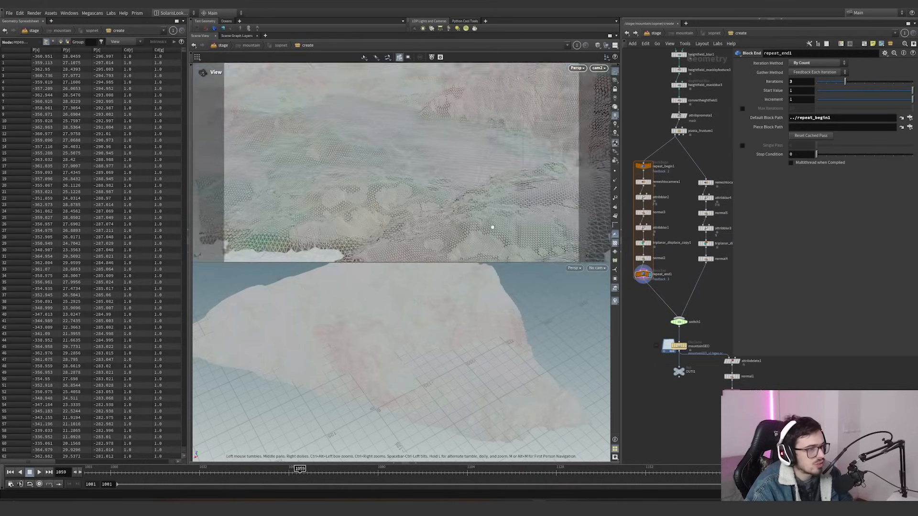
{"action": "right_click_drag", "start_coordinate": [491, 227], "coordinate": [505, 133]}
{"action": "left_click", "coordinate": [579, 66]}
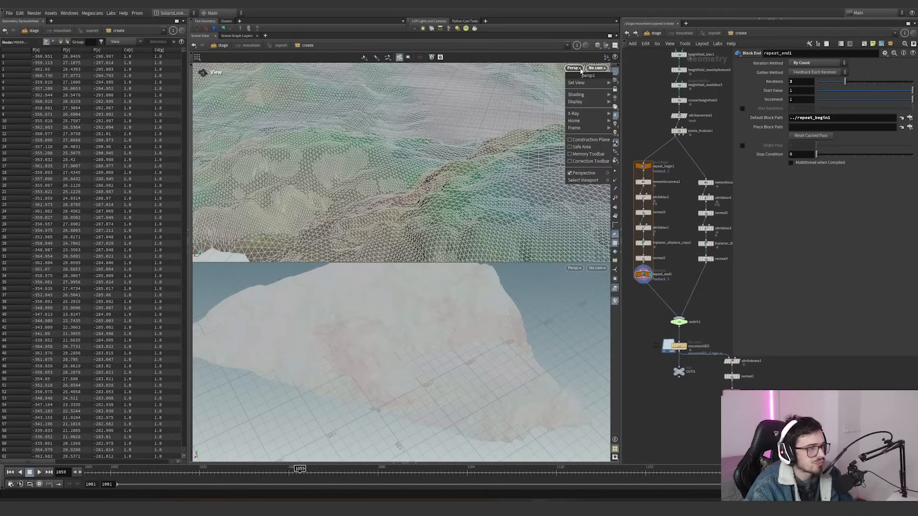
{"action": "left_click", "coordinate": [597, 46]}
{"action": "left_click", "coordinate": [598, 46]}
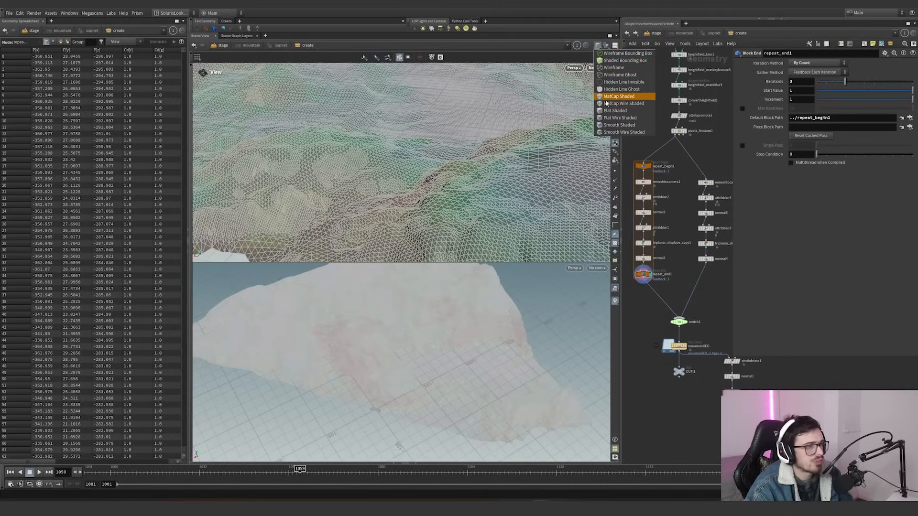
{"action": "left_click", "coordinate": [610, 124]}
Step: Compare the smooth-shaded terrain of normal4 and repeat_end1 from several angles, ending on a closer view of the loop's nodes
{"action": "left_click", "coordinate": [712, 258]}
{"action": "left_click_drag", "start_coordinate": [475, 178], "coordinate": [568, 151]}
{"action": "left_click", "coordinate": [651, 274]}
{"action": "left_click_drag", "start_coordinate": [483, 167], "coordinate": [389, 197]}
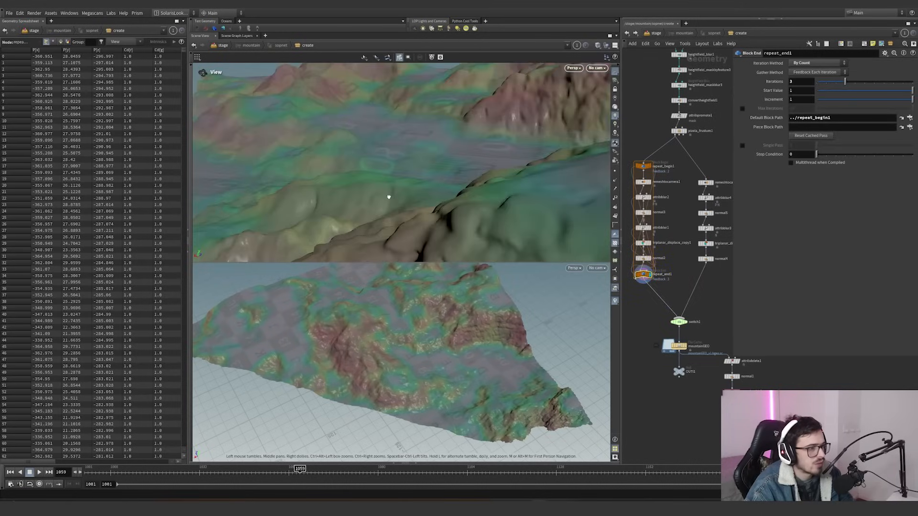
{"action": "right_click_drag", "start_coordinate": [389, 196], "coordinate": [371, 194]}
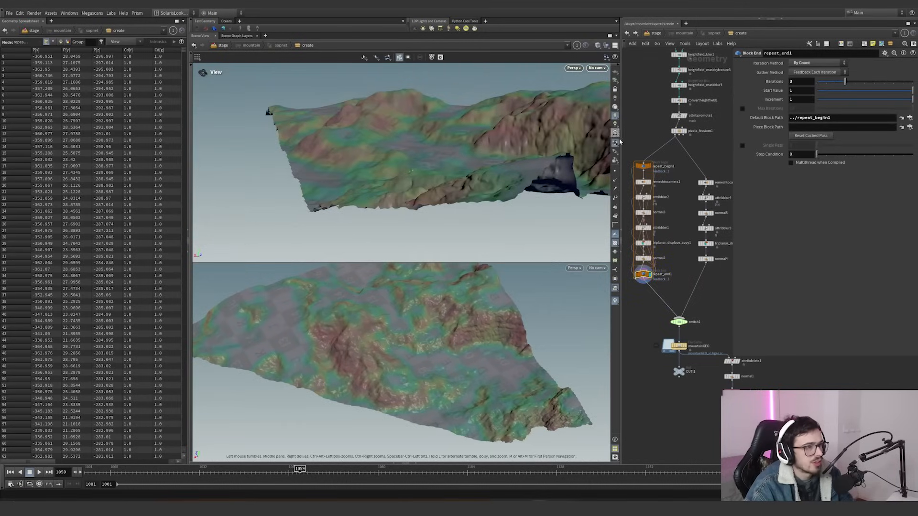
{"action": "scroll", "coordinate": [672, 270], "scroll_direction": "up", "scroll_amount": 4}
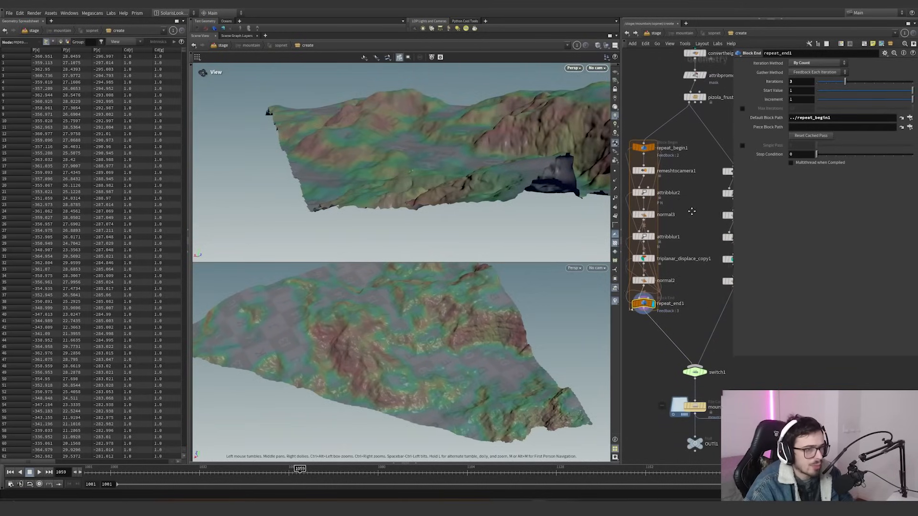
Step: Widen the network area and examine attribblur2's Step Size expression that references the iterations of repeat_end1
{"action": "left_click_drag", "start_coordinate": [621, 270], "coordinate": [516, 279]}
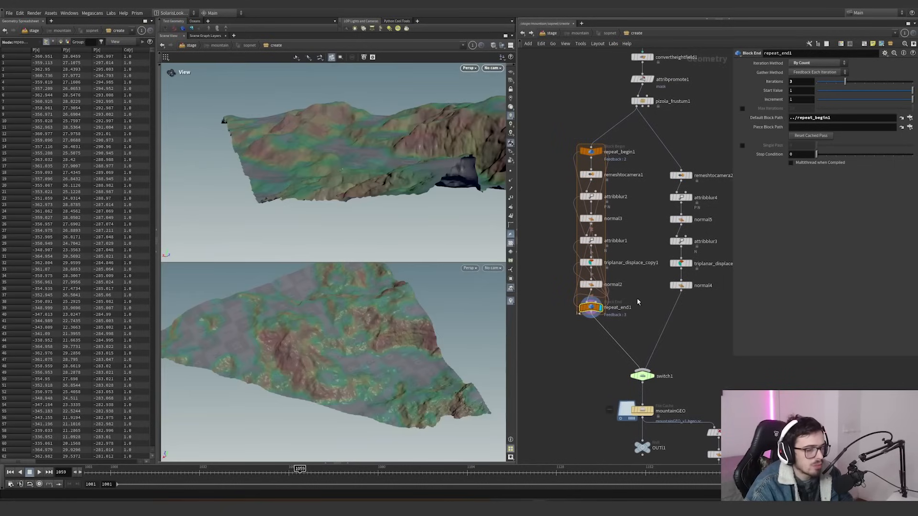
{"action": "left_click", "coordinate": [591, 197]}
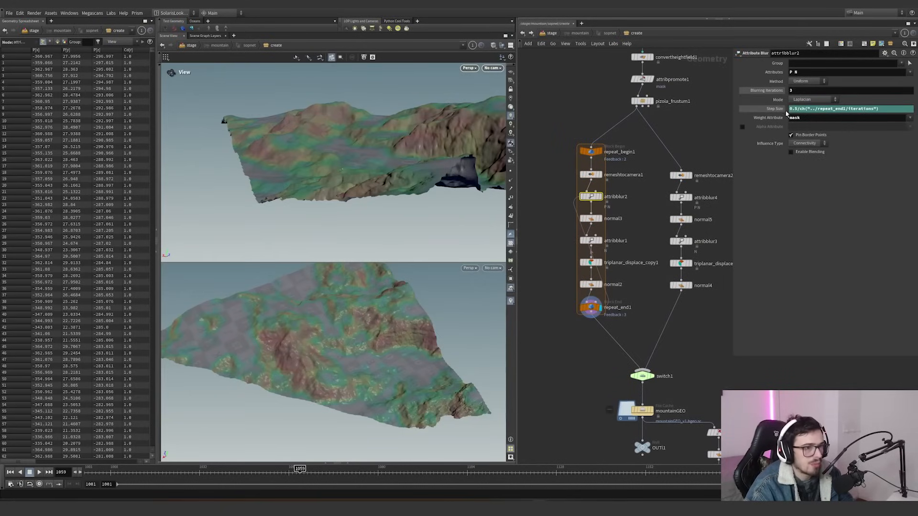
{"action": "left_click_drag", "start_coordinate": [795, 108], "coordinate": [882, 109]}
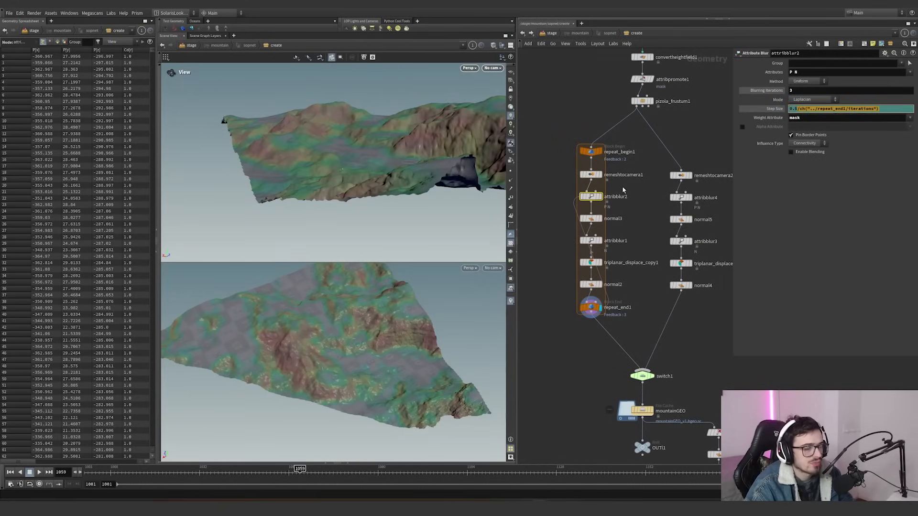
{"action": "left_click", "coordinate": [627, 307]}
{"action": "left_click", "coordinate": [606, 329]}
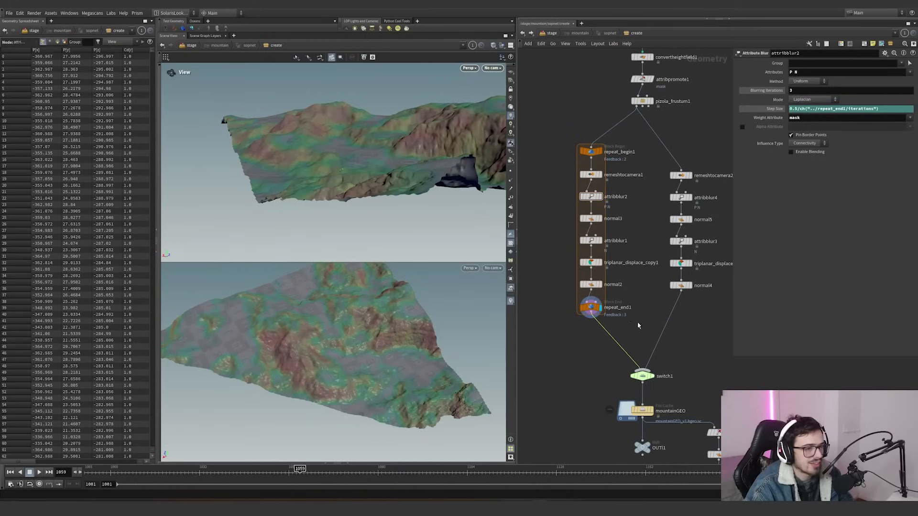
{"action": "left_click_drag", "start_coordinate": [641, 325], "coordinate": [723, 148]}
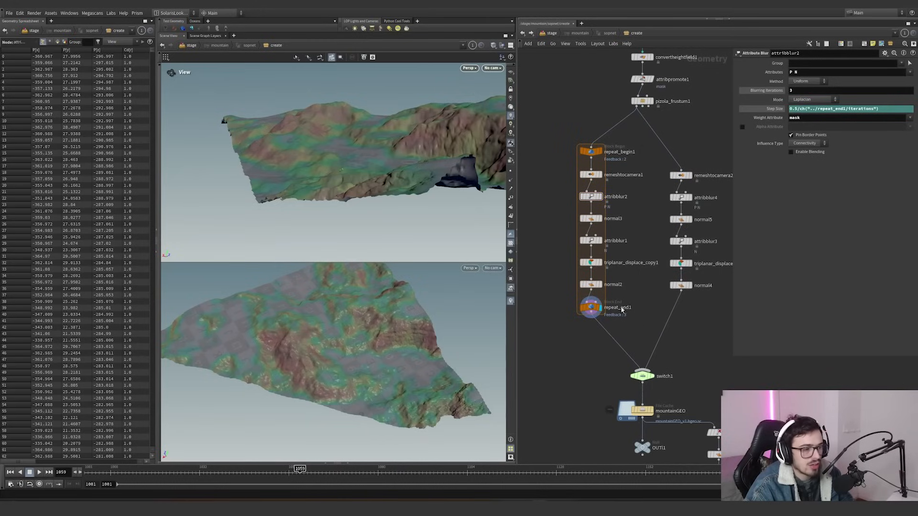
Step: Look through cam2 and set the iterations of repeat_end1 to 1
{"action": "left_click", "coordinate": [591, 308]}
{"action": "left_click", "coordinate": [790, 82]}
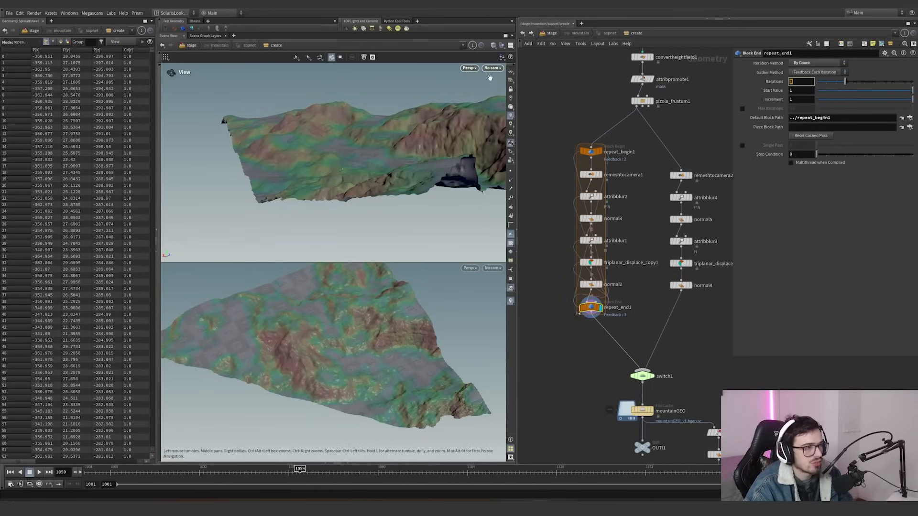
{"action": "left_click", "coordinate": [490, 69]}
{"action": "left_click", "coordinate": [495, 110]}
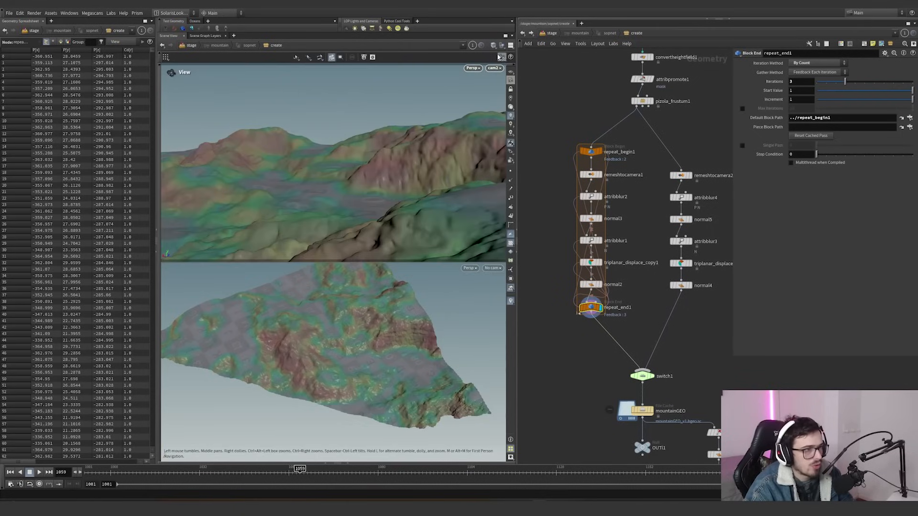
{"action": "double_click", "coordinate": [791, 81]}
{"action": "type", "text": "1"}
{"action": "left_click", "coordinate": [648, 243]}
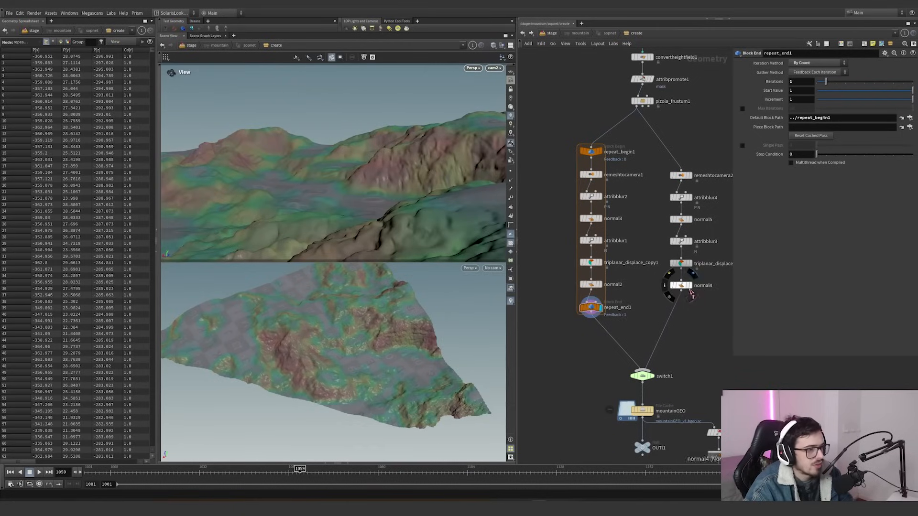
Step: Compare normal4 with repeat_end1 in the viewport, and switch the shading to a wire-shaded mode
{"action": "left_click", "coordinate": [693, 290]}
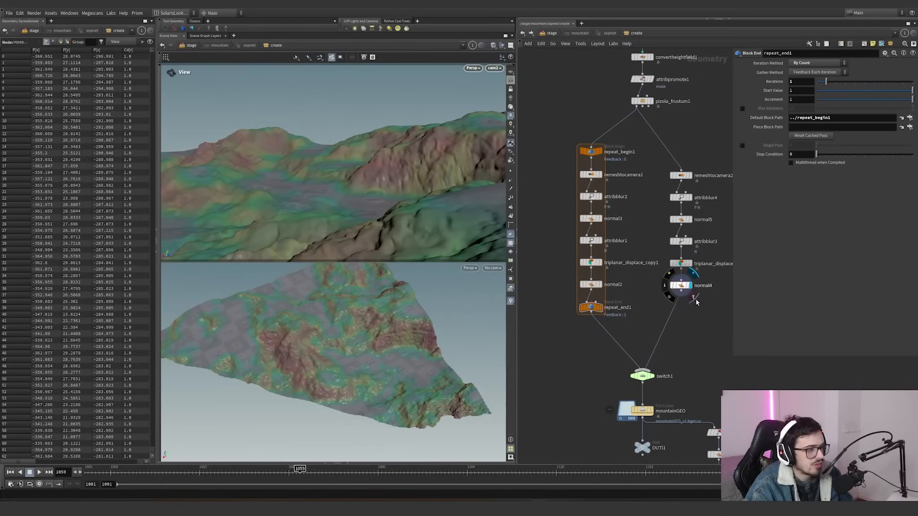
{"action": "left_click", "coordinate": [600, 308]}
{"action": "left_click", "coordinate": [493, 45]}
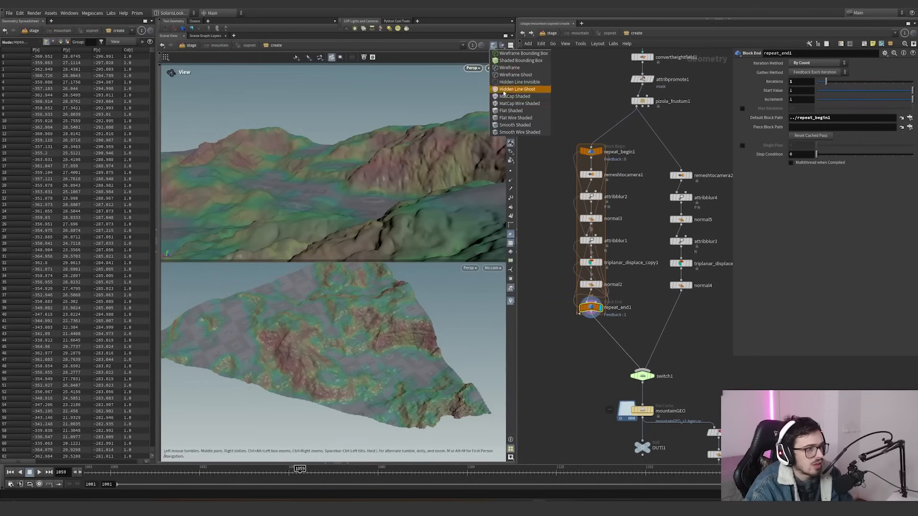
{"action": "left_click", "coordinate": [505, 126]}
{"action": "left_click", "coordinate": [493, 46]}
{"action": "left_click", "coordinate": [499, 119]}
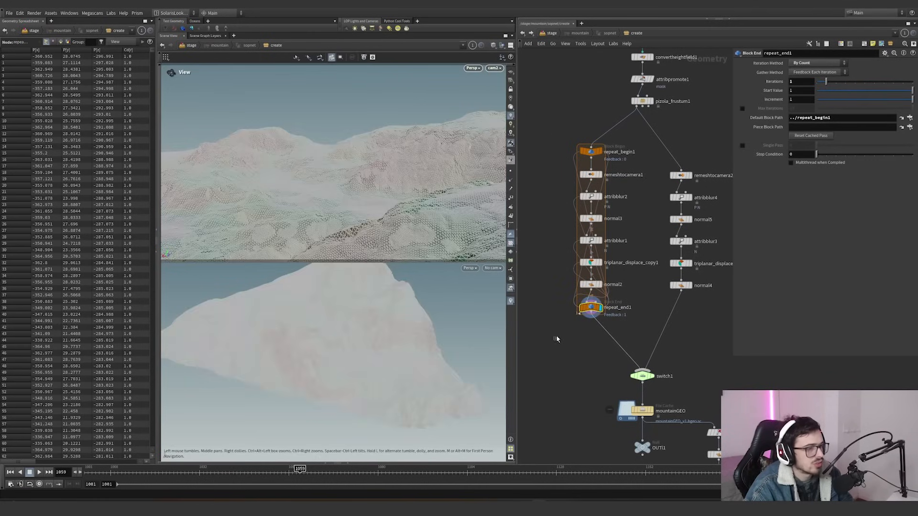
Step: Set the iterations of repeat_end1 to 2 and then 3 to compare the mesh density
{"action": "double_click", "coordinate": [794, 81]}
{"action": "type", "text": "2"}
{"action": "key", "text": "Return"}
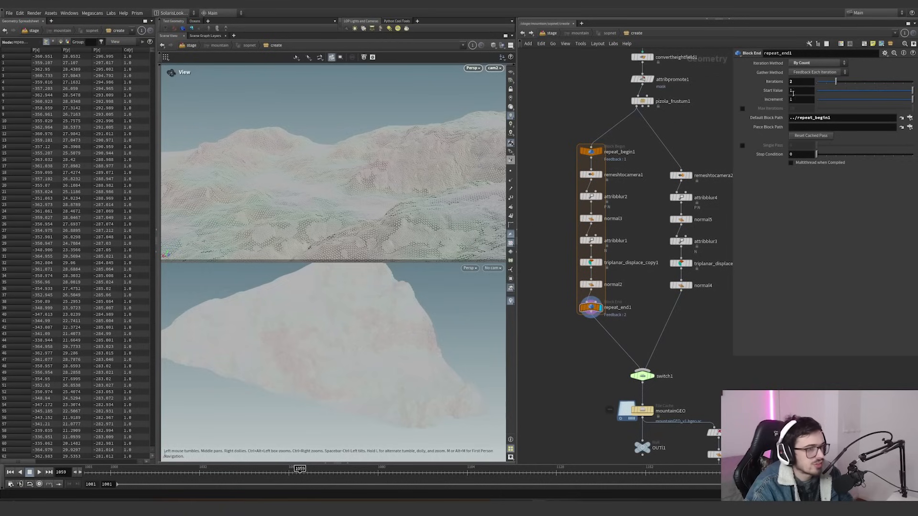
{"action": "double_click", "coordinate": [796, 83]}
{"action": "type", "text": "3"}
{"action": "key", "text": "Return"}
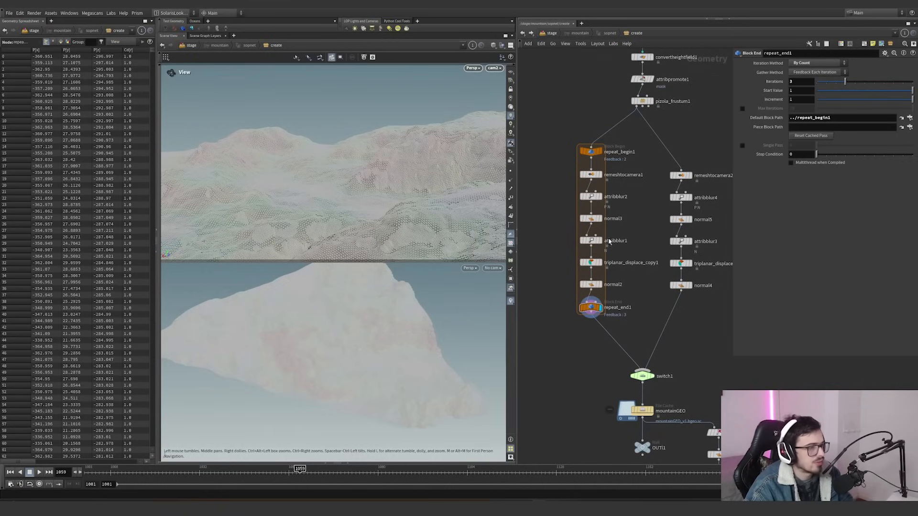
Step: Display the switch1 node, then select the mountainGEO file cache to view its settings
{"action": "scroll", "coordinate": [595, 190], "scroll_direction": "down", "scroll_amount": 2}
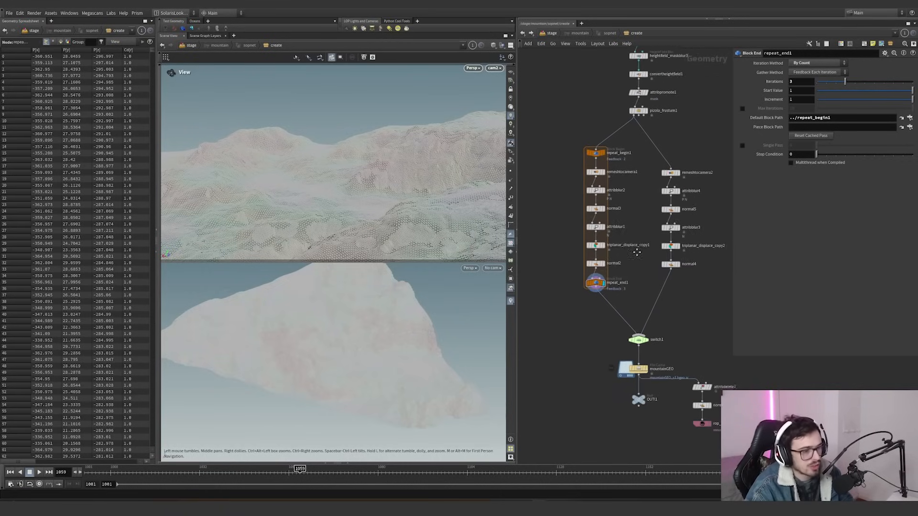
{"action": "left_click", "coordinate": [639, 331]}
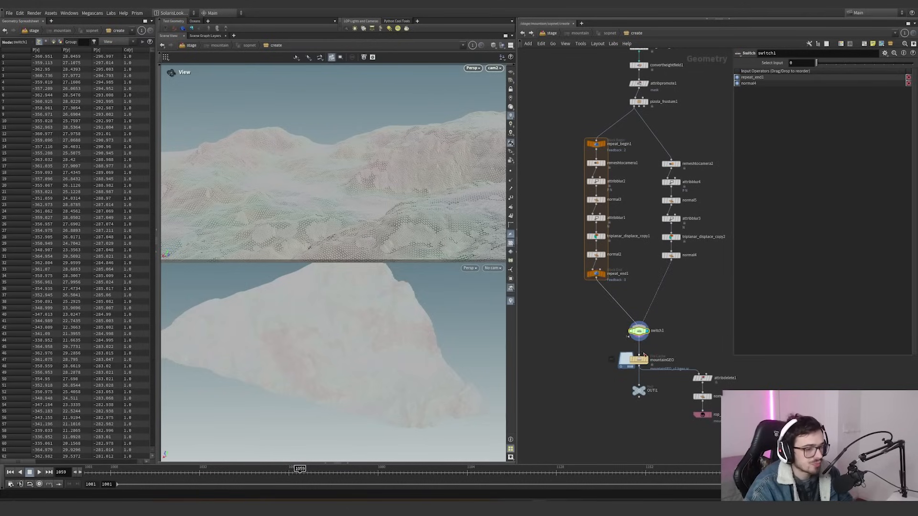
{"action": "left_click_drag", "start_coordinate": [666, 389], "coordinate": [611, 346]}
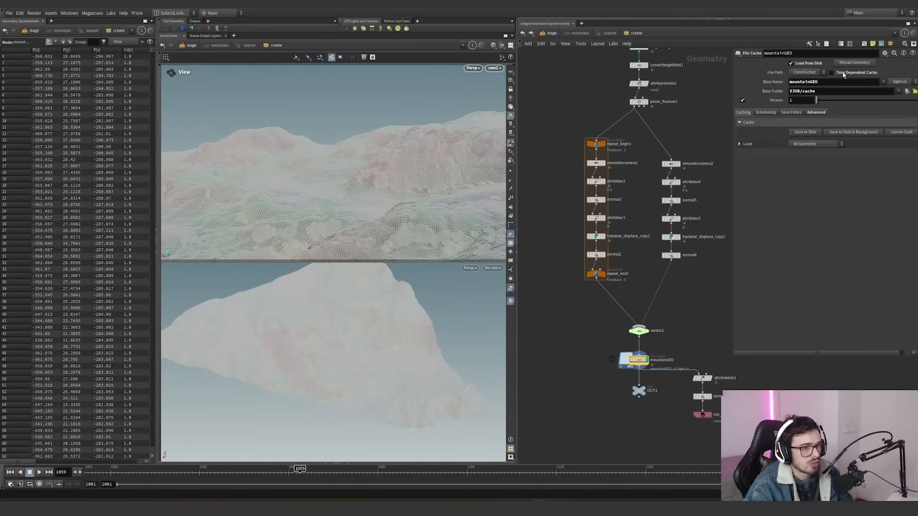
Step: Highlight $JOB in mountainGEO's base folder and view the Set Project folder chooser, then dismiss it
{"action": "double_click", "coordinate": [797, 91]}
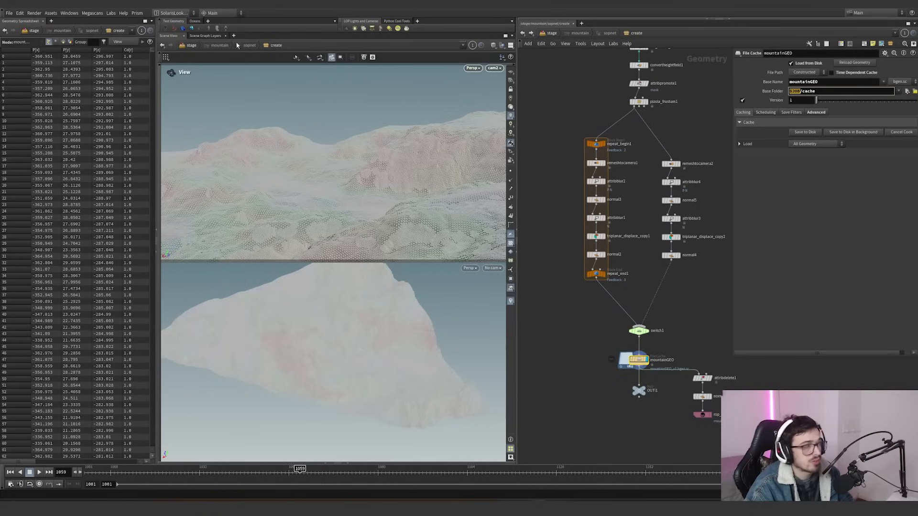
{"action": "left_click", "coordinate": [13, 13]}
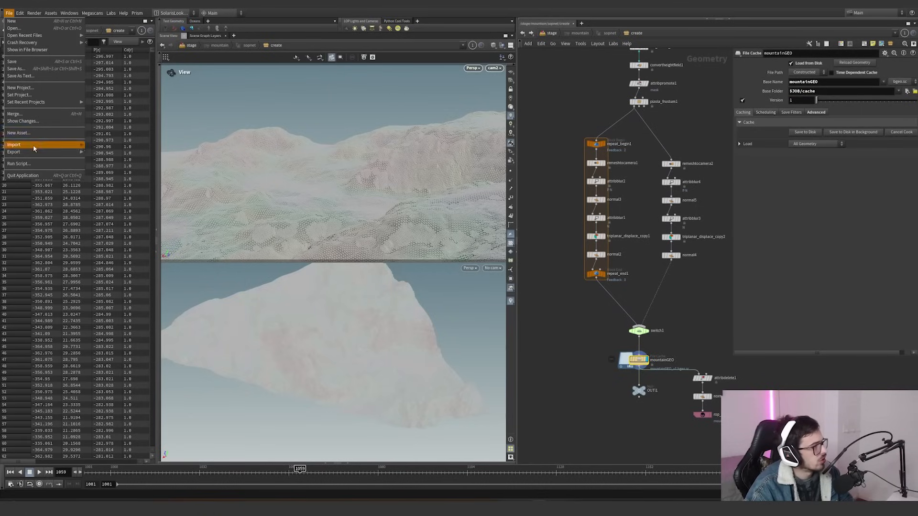
{"action": "left_click", "coordinate": [19, 94]}
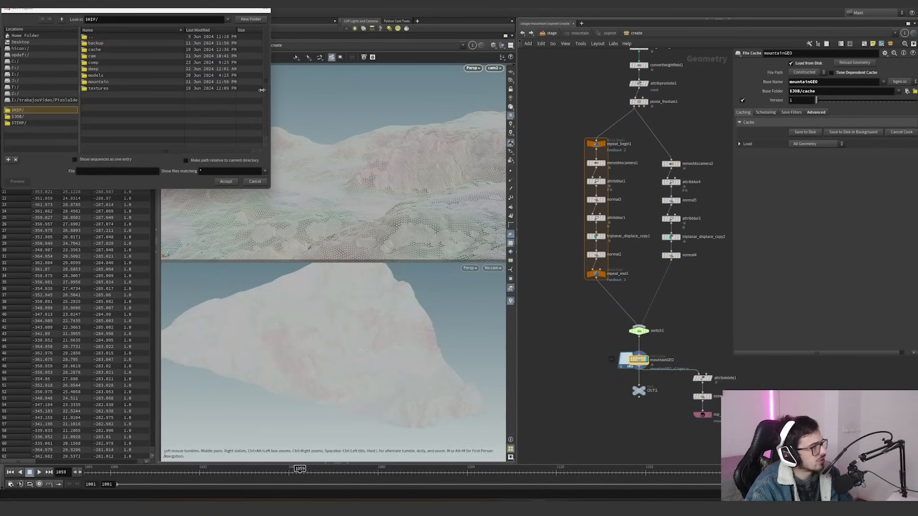
{"action": "key", "text": "Escape"}
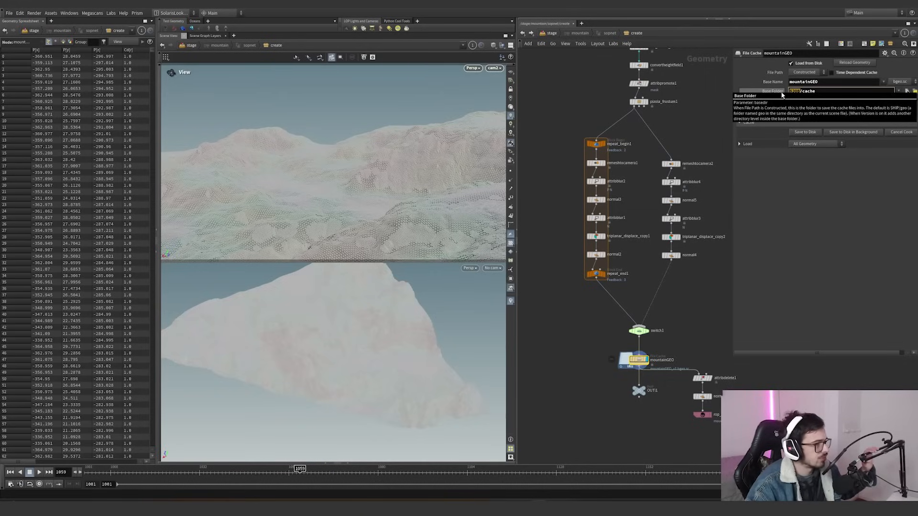
Step: Return to the stage network and display the mountainGEO file cache
{"action": "scroll", "coordinate": [674, 306], "scroll_direction": "down", "scroll_amount": 5}
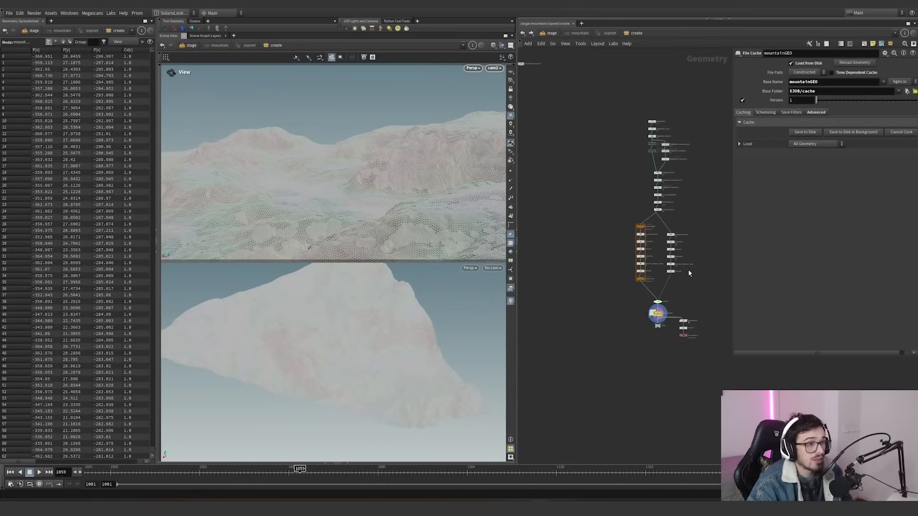
{"action": "left_click", "coordinate": [551, 33]}
{"action": "scroll", "coordinate": [641, 213], "scroll_direction": "up", "scroll_amount": 3}
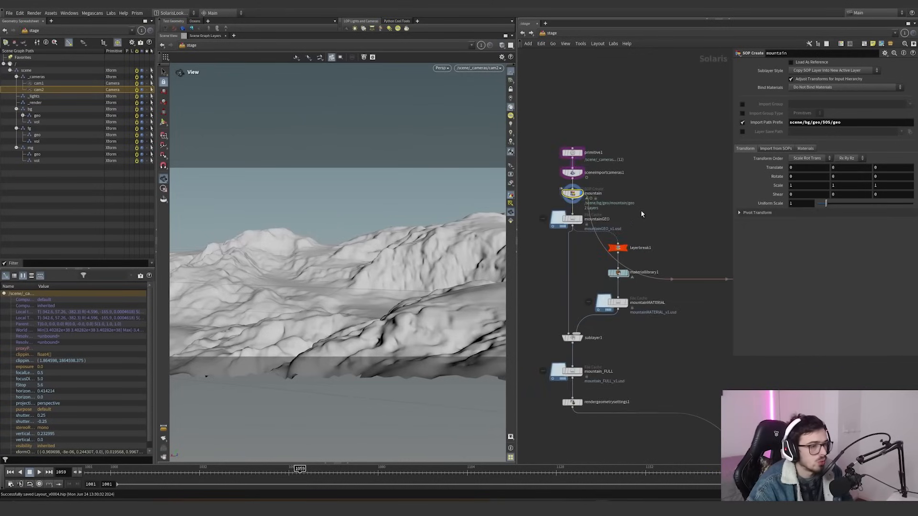
{"action": "scroll", "coordinate": [571, 229], "scroll_direction": "up", "scroll_amount": 2}
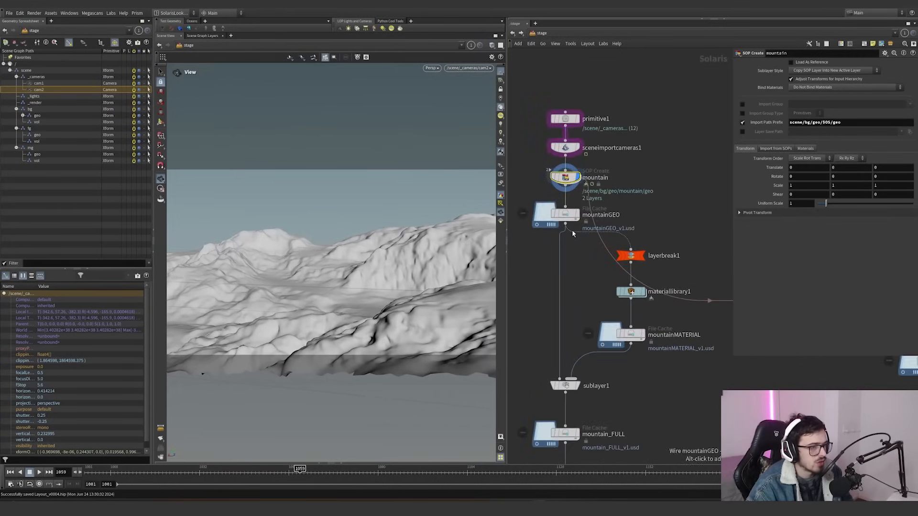
{"action": "left_click", "coordinate": [530, 222]}
{"action": "left_click", "coordinate": [554, 214]}
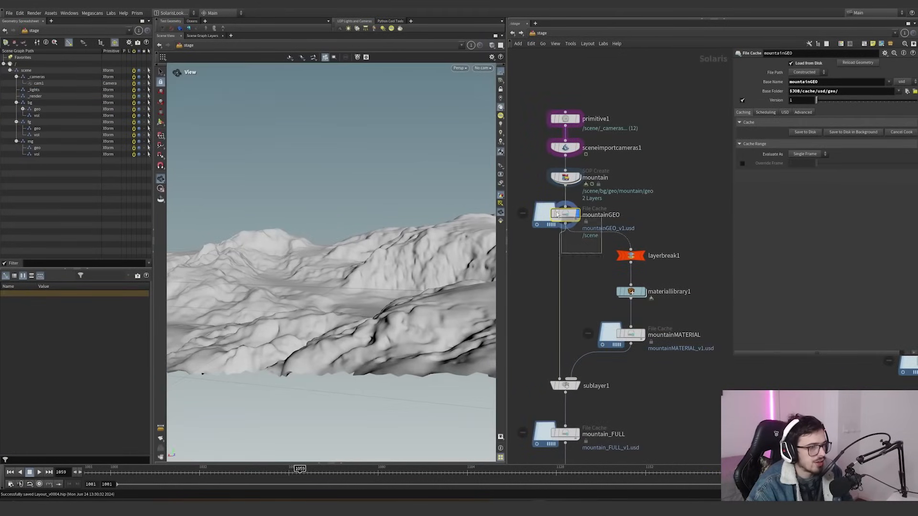
Step: Undo the input disconnection at mountainGEO and look over the mountain branch down to rendergeometrysettings1
{"action": "left_click_drag", "start_coordinate": [593, 193], "coordinate": [520, 244]}
{"action": "key", "text": "ctrl+z"}
{"action": "scroll", "coordinate": [630, 198], "scroll_direction": "down", "scroll_amount": 2}
{"action": "scroll", "coordinate": [630, 201], "scroll_direction": "down", "scroll_amount": 2}
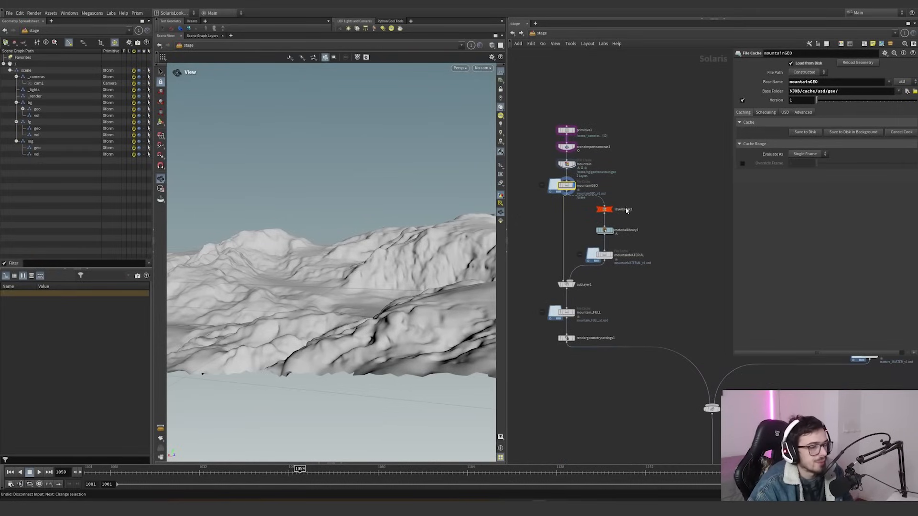
{"action": "scroll", "coordinate": [593, 215], "scroll_direction": "up", "scroll_amount": 2}
{"action": "scroll", "coordinate": [660, 225], "scroll_direction": "down", "scroll_amount": 4}
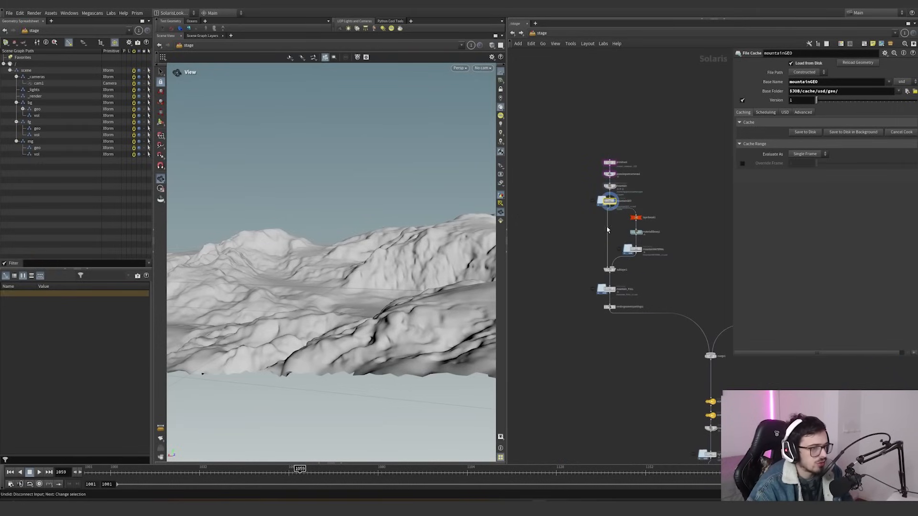
{"action": "scroll", "coordinate": [610, 224], "scroll_direction": "up", "scroll_amount": 3}
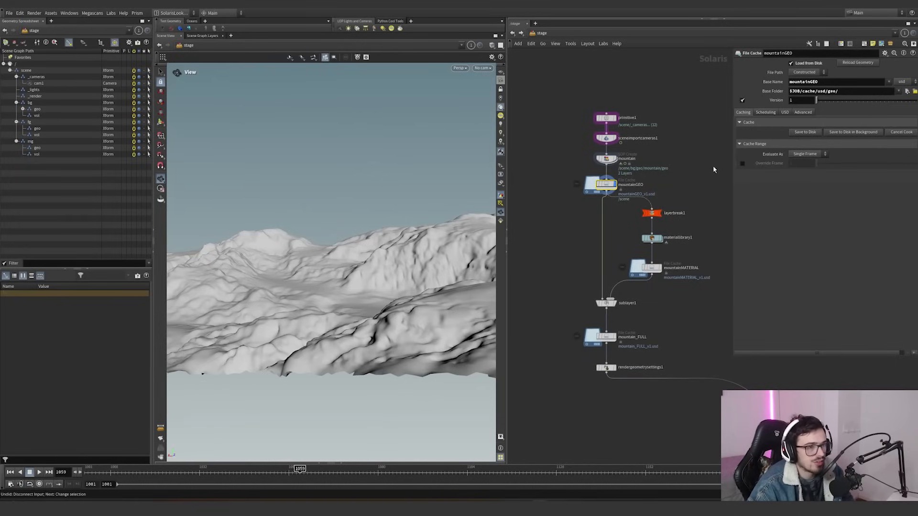
Step: Browse mountainGEO's cache folder in File Explorer down to mountainGEO_v1.usd in the v1 subfolder, then minimise the window
{"action": "left_click", "coordinate": [914, 92]}
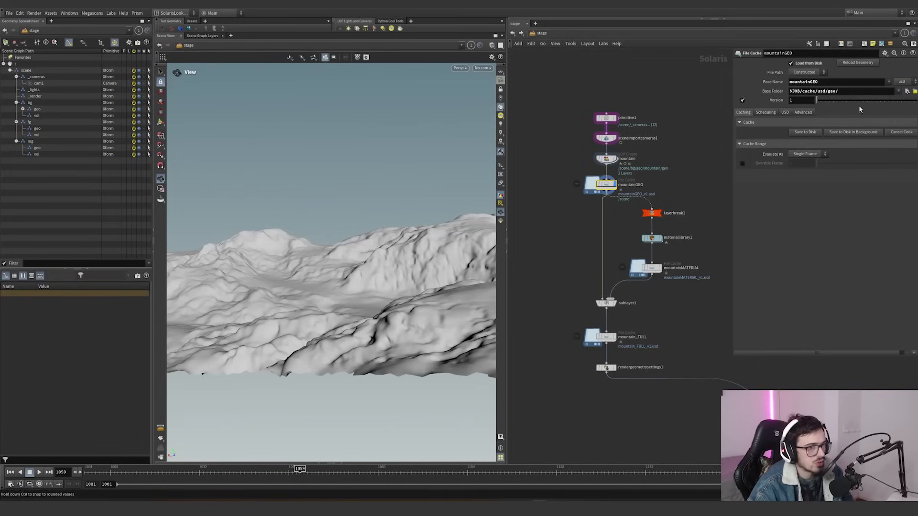
{"action": "left_click", "coordinate": [429, 214]}
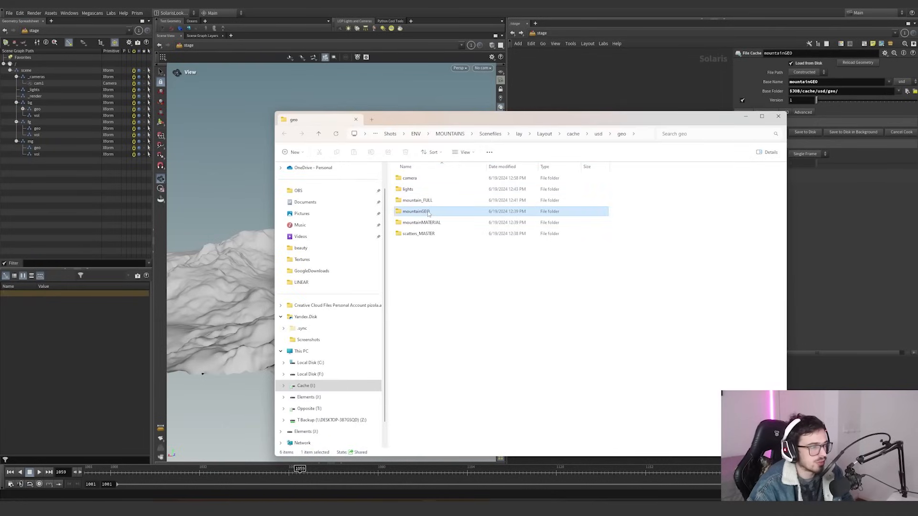
{"action": "double_click", "coordinate": [428, 211]}
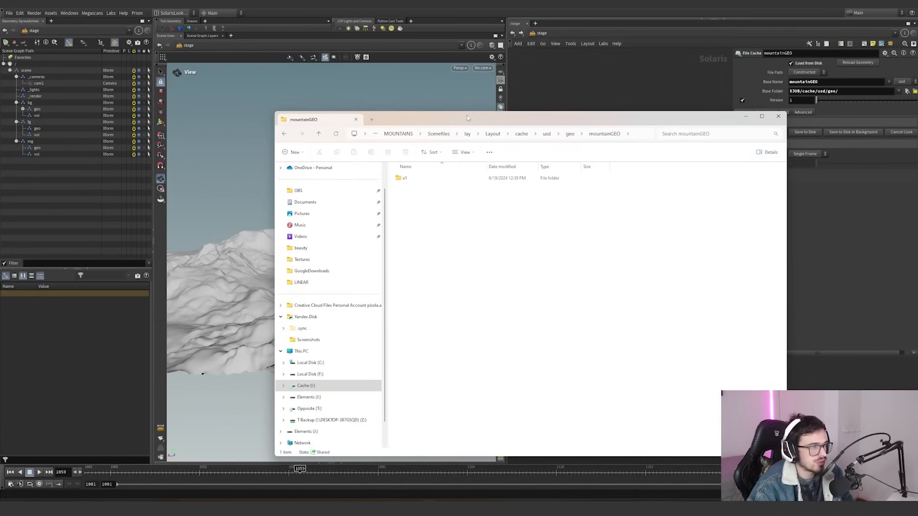
{"action": "double_click", "coordinate": [416, 180]}
{"action": "left_click_drag", "start_coordinate": [641, 216], "coordinate": [571, 174]}
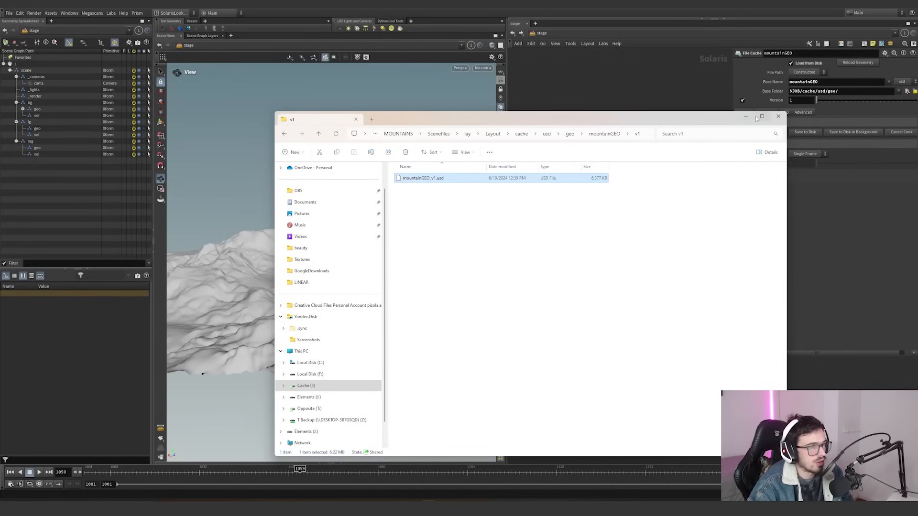
{"action": "left_click", "coordinate": [745, 116]}
Step: Select and display the layerbreak1 node between mountainGEO and materiallibrary1 to examine its role
{"action": "scroll", "coordinate": [674, 222], "scroll_direction": "up", "scroll_amount": 3}
{"action": "left_click_drag", "start_coordinate": [698, 231], "coordinate": [592, 191]}
{"action": "scroll", "coordinate": [643, 205], "scroll_direction": "down", "scroll_amount": 6}
{"action": "scroll", "coordinate": [678, 208], "scroll_direction": "up", "scroll_amount": 4}
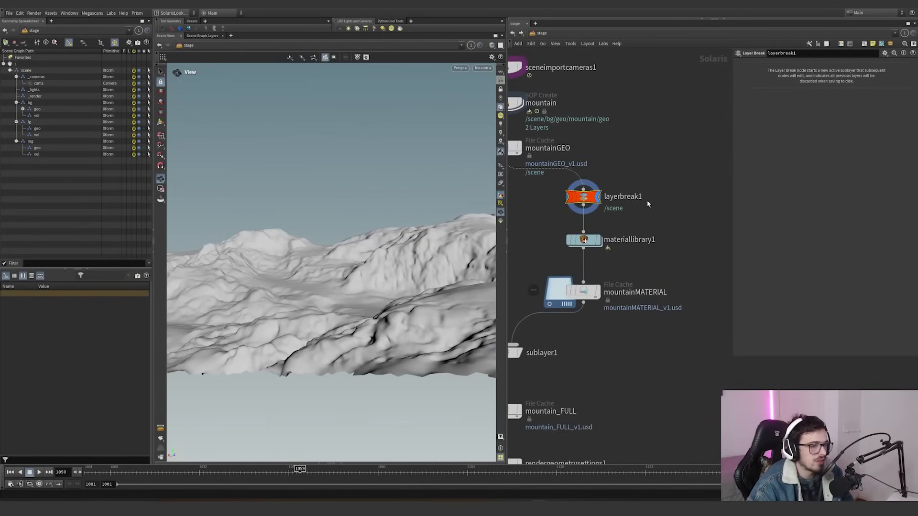
{"action": "middle_click_drag", "start_coordinate": [642, 175], "coordinate": [690, 180]}
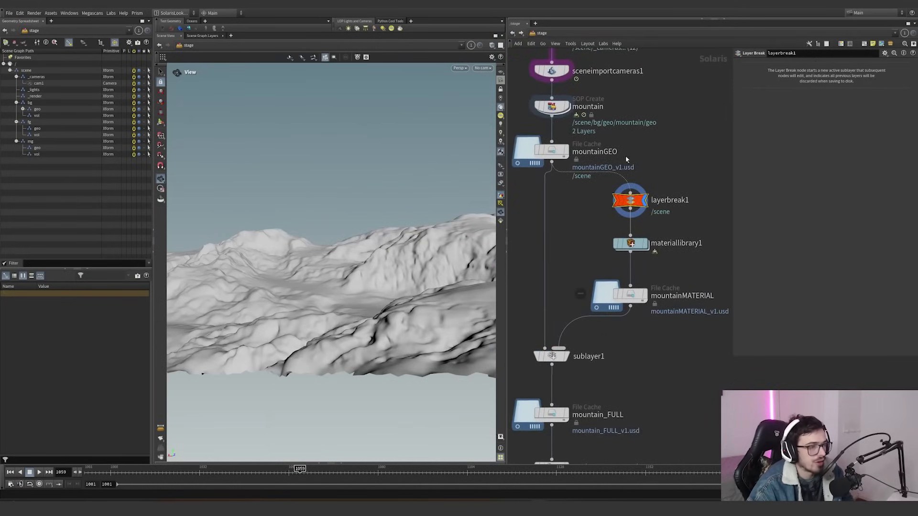
Step: Revisit the mountainGEO file cache and highlight scene/bg/geo/ in the mountain node's Import Path Prefix
{"action": "left_click", "coordinate": [552, 151]}
{"action": "scroll", "coordinate": [604, 195], "scroll_direction": "down", "scroll_amount": 2}
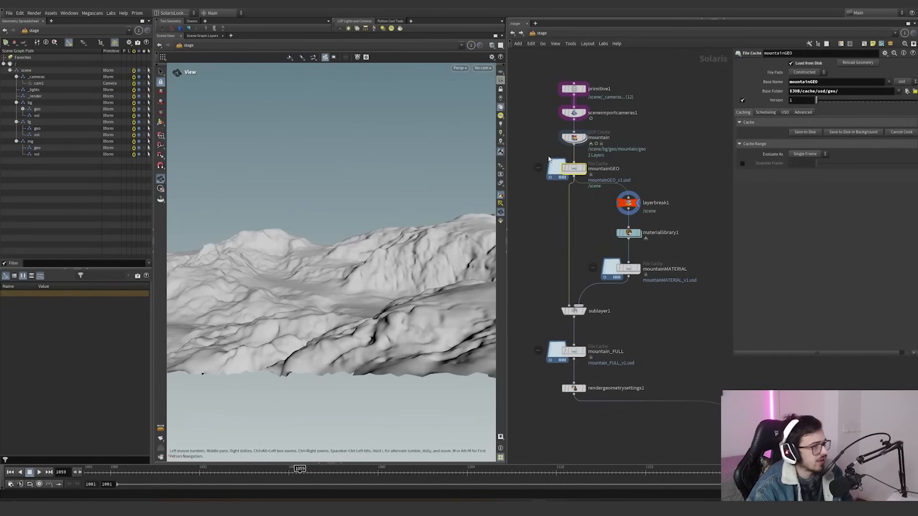
{"action": "left_click", "coordinate": [574, 137]}
{"action": "left_click_drag", "start_coordinate": [790, 123], "coordinate": [811, 122]}
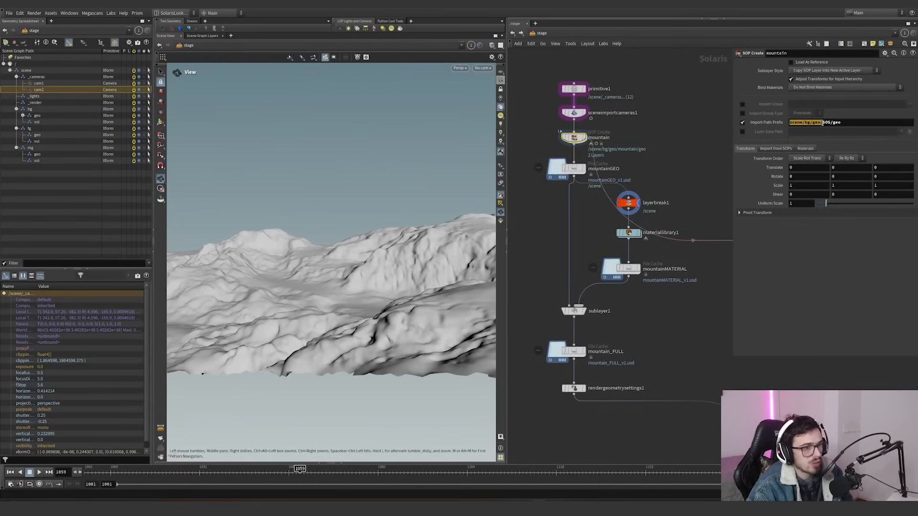
Step: Expand bg and geo in the scene graph down to the mountain's geo and height mesh to examine the hierarchy
{"action": "left_click", "coordinate": [23, 116]}
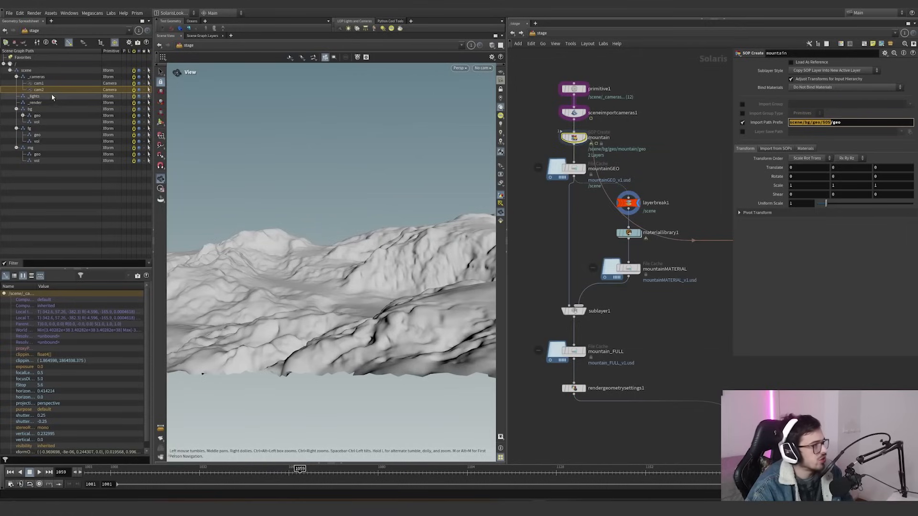
{"action": "left_click", "coordinate": [29, 122]}
{"action": "left_click", "coordinate": [48, 122]}
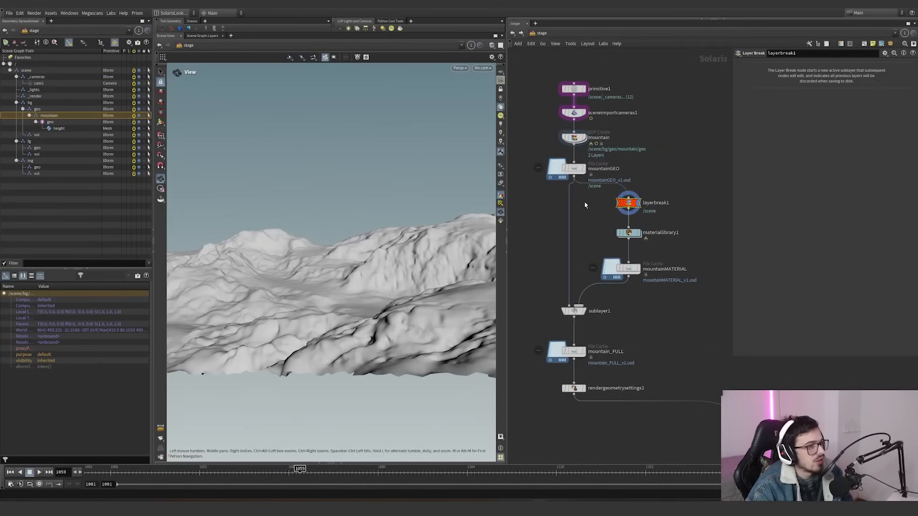
Step: Select the mountainGEO cache, undo the input disconnection below it, and reselect layerbreak1
{"action": "left_click", "coordinate": [573, 169]}
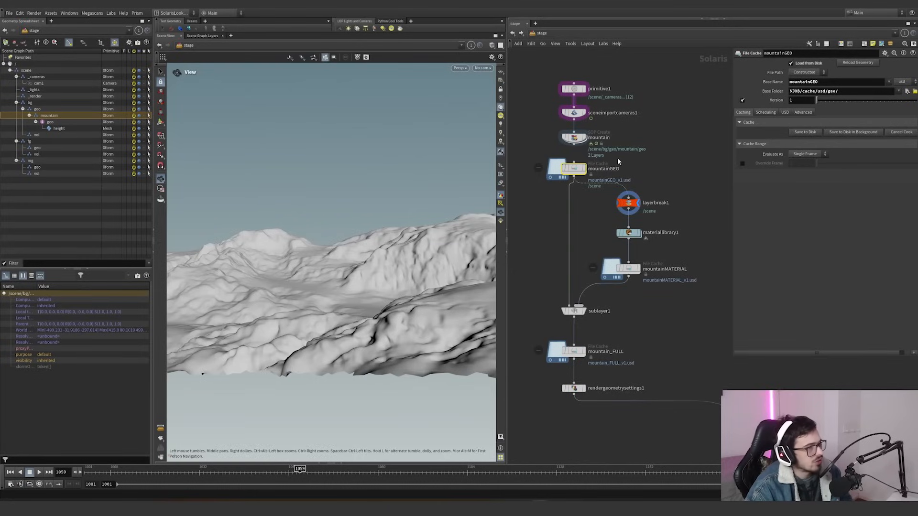
{"action": "key", "text": "ctrl+z"}
{"action": "left_click_drag", "start_coordinate": [647, 181], "coordinate": [599, 216]}
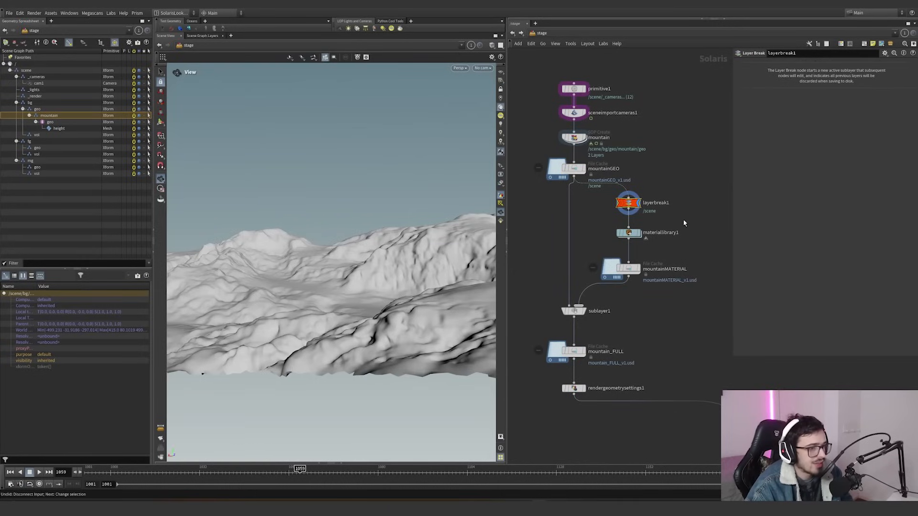
Step: Display materiallibrary1 and collapse the mountain's geo in the scene graph to examine the materials scope beside it
{"action": "left_click", "coordinate": [641, 237]}
{"action": "left_click", "coordinate": [628, 233]}
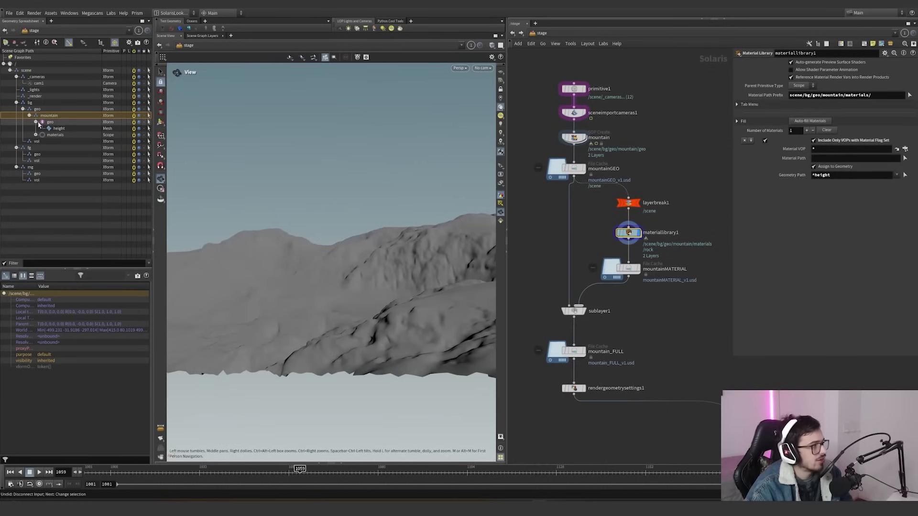
{"action": "left_click", "coordinate": [36, 122]}
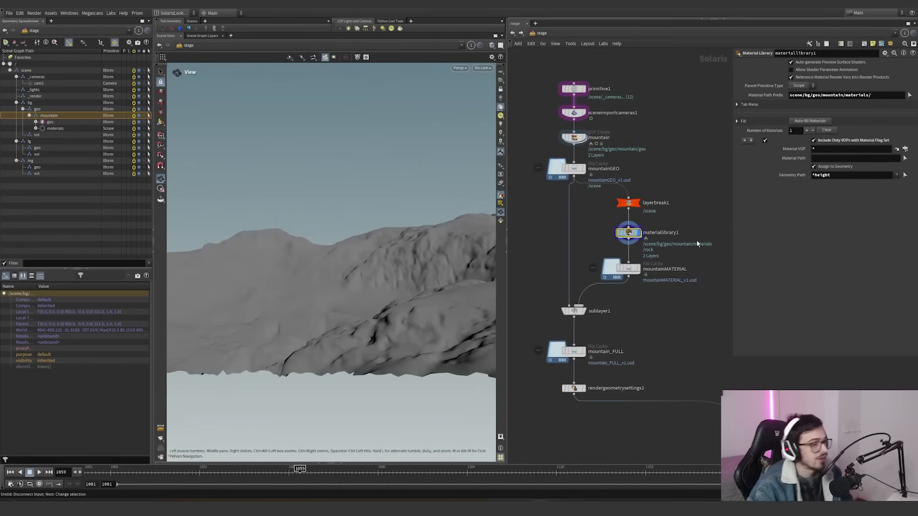
Step: Display the mountainMATERIAL file cache and inspect its scene graph, then select layerbreak1 upstream to examine its role
{"action": "middle_click_drag", "start_coordinate": [674, 254], "coordinate": [646, 232]}
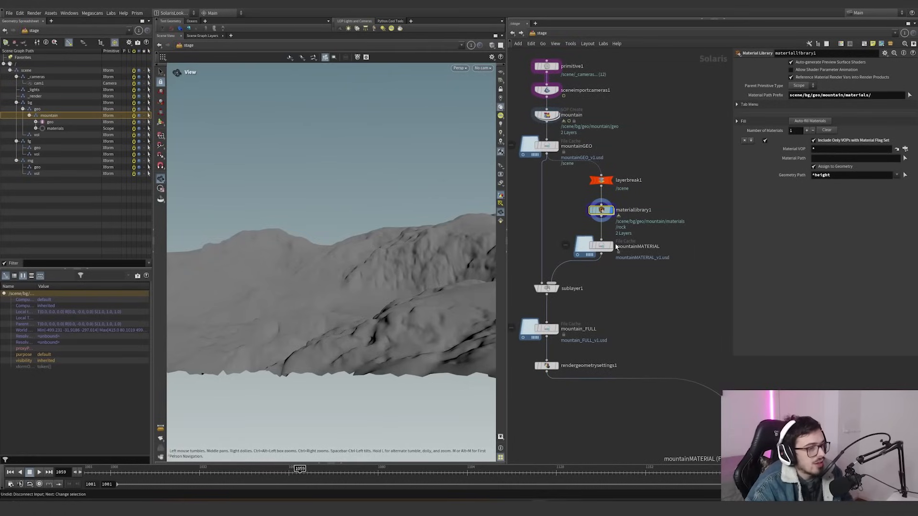
{"action": "left_click", "coordinate": [608, 246]}
{"action": "left_click", "coordinate": [589, 242]}
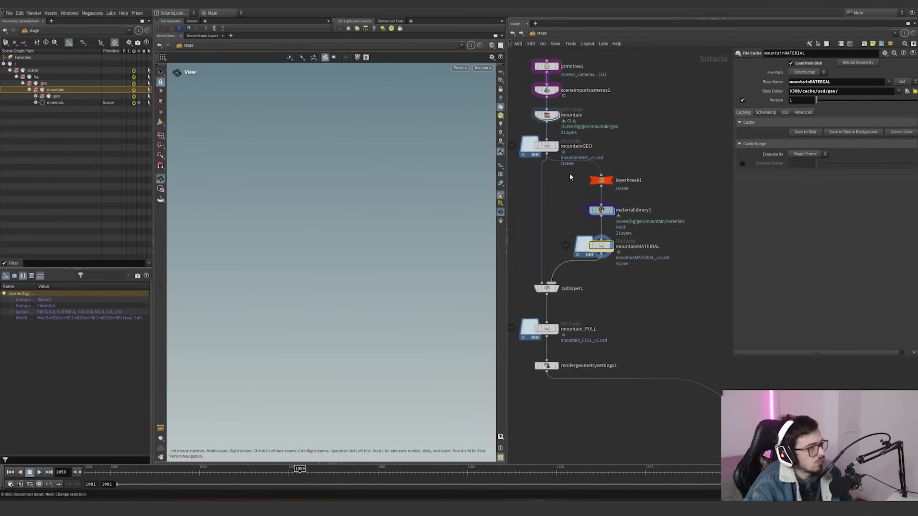
{"action": "left_click", "coordinate": [579, 163]}
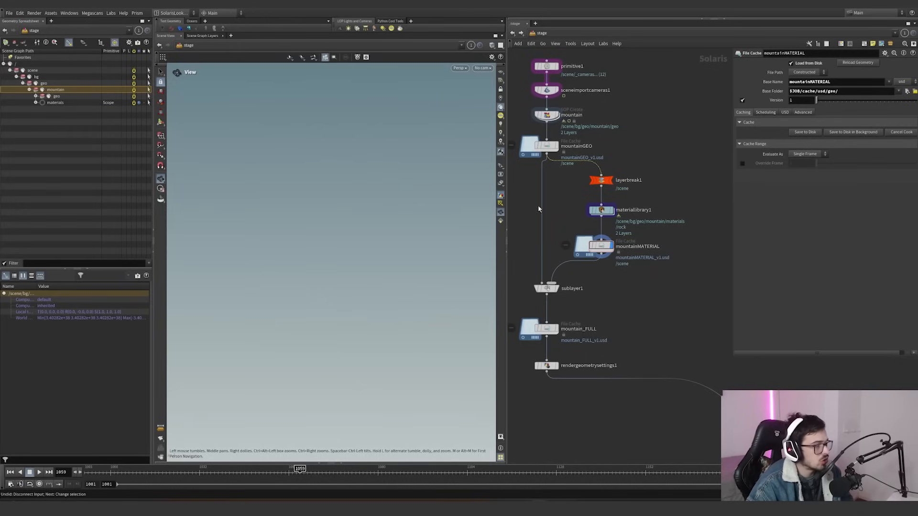
{"action": "left_click", "coordinate": [601, 181]}
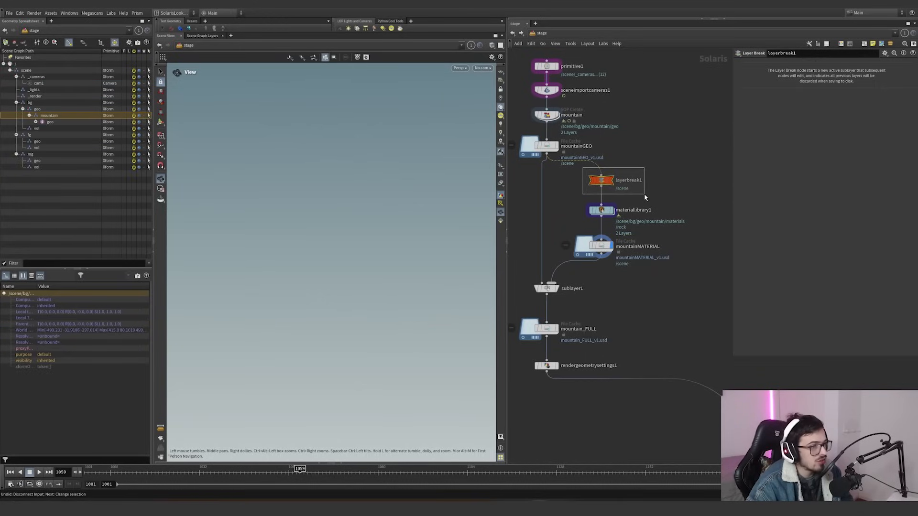
{"action": "left_click_drag", "start_coordinate": [644, 194], "coordinate": [648, 160]}
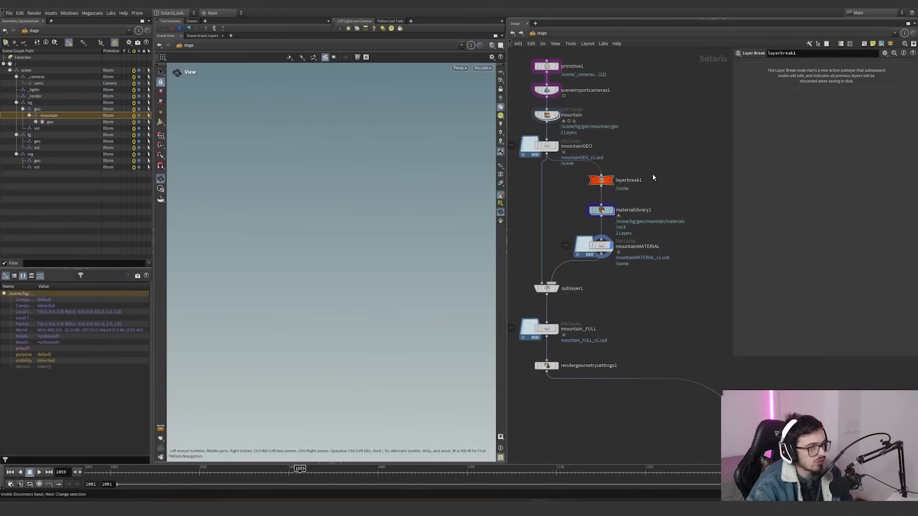
Step: Display sublayer1 to examine how it combines the mountainGEO and mountainMATERIAL inputs
{"action": "middle_click_drag", "start_coordinate": [562, 294], "coordinate": [575, 281]}
{"action": "scroll", "coordinate": [575, 282], "scroll_direction": "up", "scroll_amount": 3}
{"action": "left_click", "coordinate": [567, 272]}
{"action": "left_click_drag", "start_coordinate": [615, 291], "coordinate": [519, 240]}
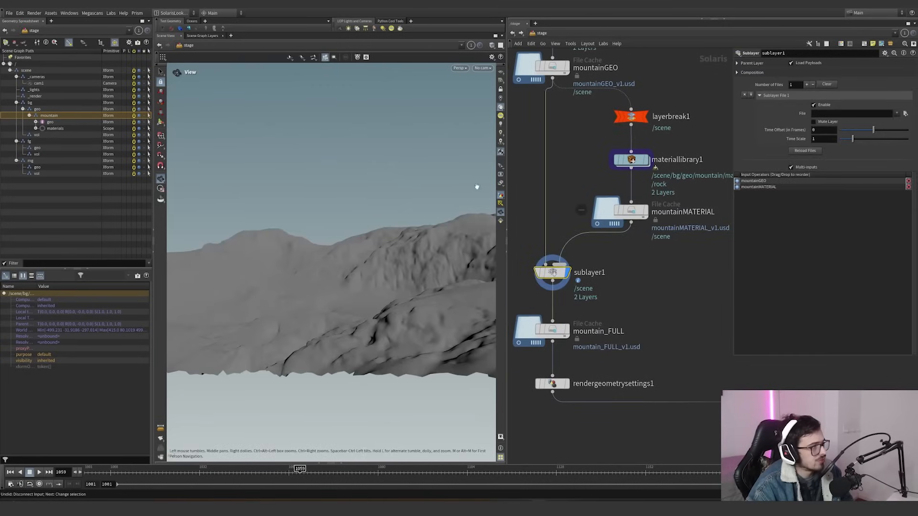
Step: Disconnect mountainMATERIAL from sublayer1 to compare the mountain without its material, and undo the disconnection
{"action": "left_click_drag", "start_coordinate": [528, 193], "coordinate": [605, 245]}
{"action": "key", "text": "ctrl+z"}
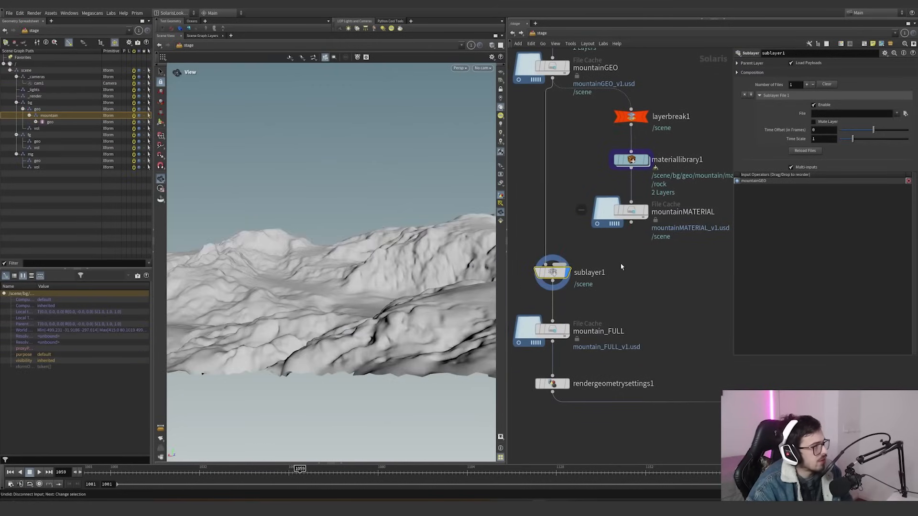
{"action": "key", "text": "ctrl+z"}
{"action": "left_click_drag", "start_coordinate": [618, 301], "coordinate": [520, 253]}
{"action": "scroll", "coordinate": [569, 240], "scroll_direction": "down", "scroll_amount": 2}
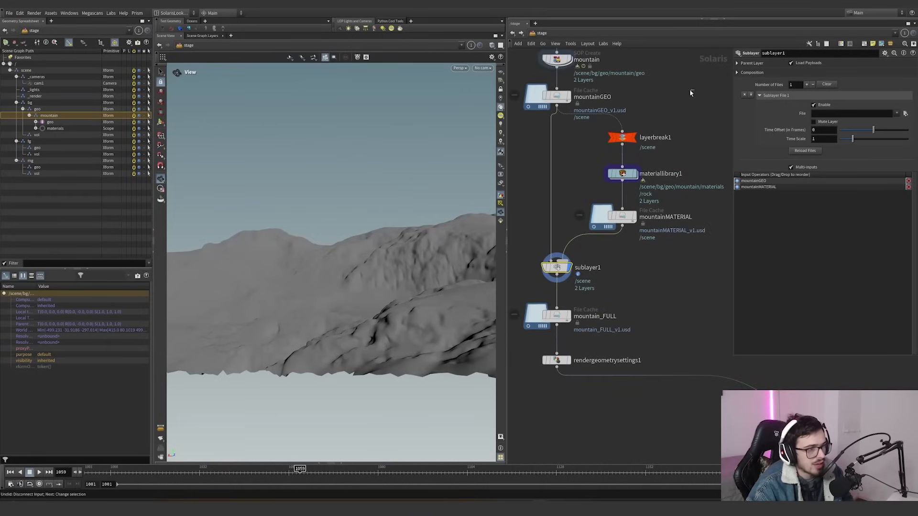
{"action": "left_click_drag", "start_coordinate": [690, 90], "coordinate": [688, 246]}
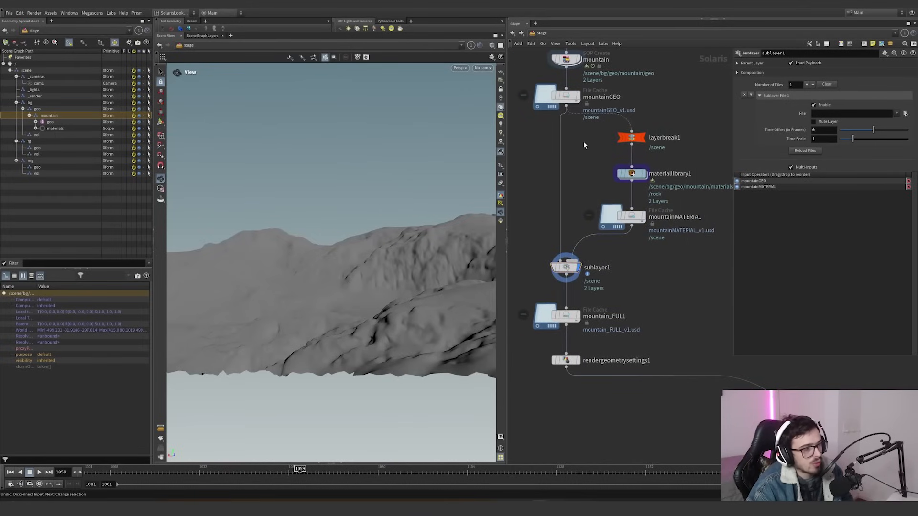
Step: Display mountainGEO and alternately select the mountainGEO and mountainMATERIAL caches to compare the two separate branches
{"action": "left_click", "coordinate": [578, 96]}
{"action": "left_click_drag", "start_coordinate": [607, 142], "coordinate": [540, 74]}
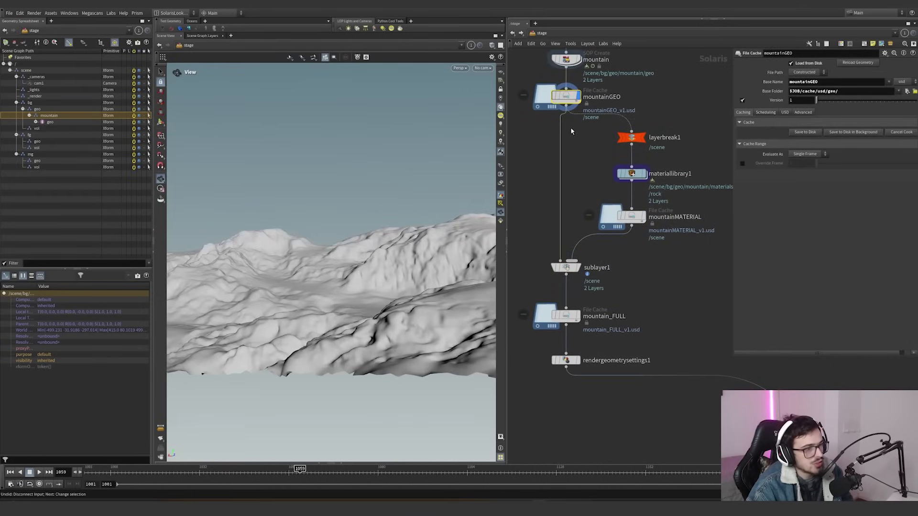
{"action": "left_click", "coordinate": [645, 216]}
{"action": "left_click_drag", "start_coordinate": [584, 184], "coordinate": [708, 254]}
{"action": "middle_click_drag", "start_coordinate": [705, 255], "coordinate": [675, 257]}
{"action": "left_click_drag", "start_coordinate": [701, 255], "coordinate": [552, 194]}
{"action": "left_click_drag", "start_coordinate": [560, 174], "coordinate": [524, 87]}
{"action": "middle_click_drag", "start_coordinate": [555, 139], "coordinate": [598, 173]}
{"action": "left_click_drag", "start_coordinate": [725, 162], "coordinate": [518, 105]}
{"action": "left_click_drag", "start_coordinate": [708, 293], "coordinate": [604, 221]}
{"action": "middle_click_drag", "start_coordinate": [593, 224], "coordinate": [543, 216]}
{"action": "left_click_drag", "start_coordinate": [542, 215], "coordinate": [702, 284]}
{"action": "left_click_drag", "start_coordinate": [702, 284], "coordinate": [546, 225]}
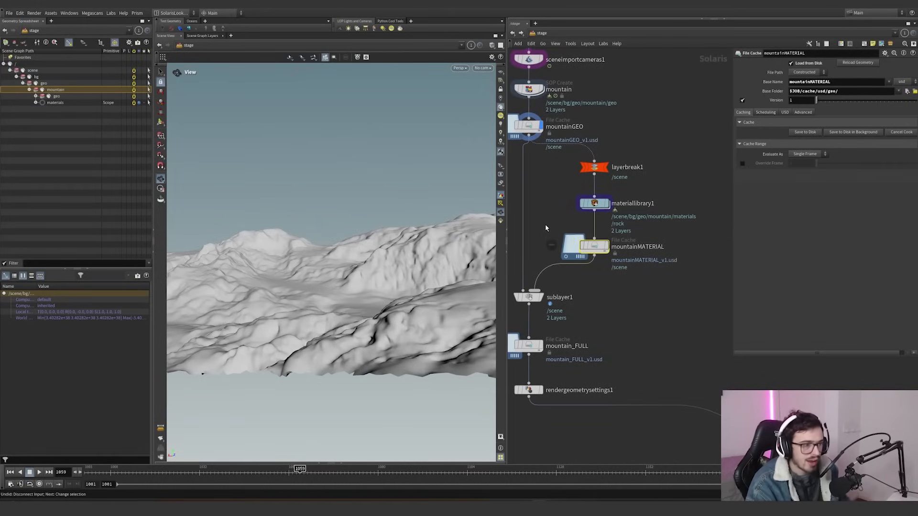
{"action": "left_click_drag", "start_coordinate": [545, 224], "coordinate": [702, 278]}
{"action": "left_click_drag", "start_coordinate": [568, 169], "coordinate": [521, 115]}
{"action": "middle_click_drag", "start_coordinate": [541, 174], "coordinate": [564, 169]}
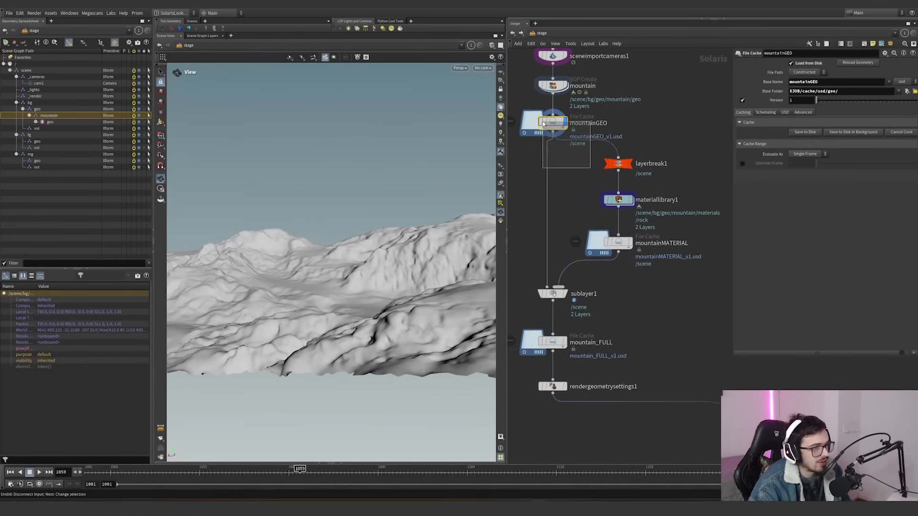
Step: Display mountainMATERIAL, browse its cache folder down to mountainMATERIAL_v1.usd in the v1 subfolder, and minimise the window
{"action": "left_click_drag", "start_coordinate": [668, 286], "coordinate": [573, 211]}
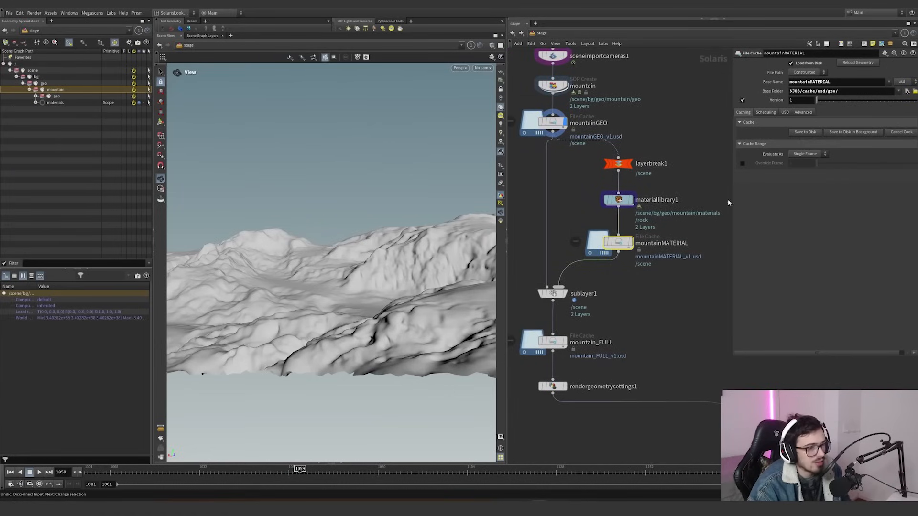
{"action": "left_click", "coordinate": [630, 242]}
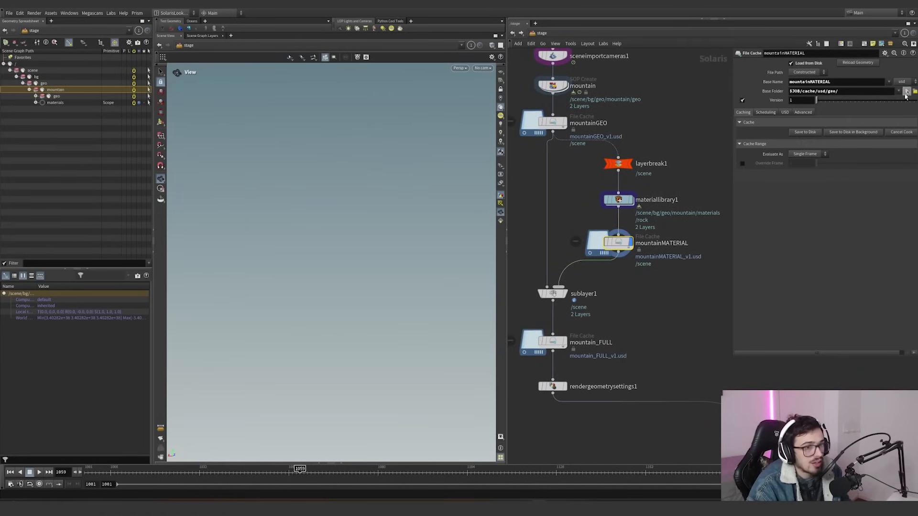
{"action": "left_click", "coordinate": [914, 91]}
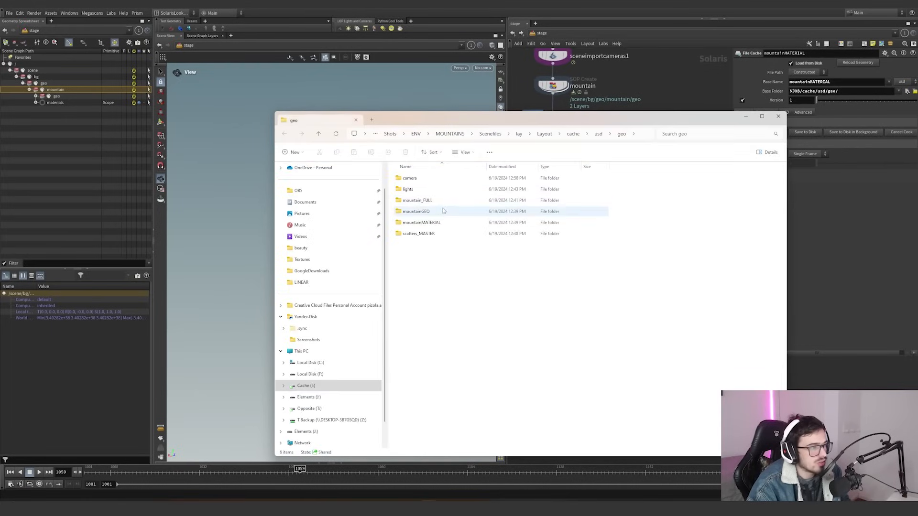
{"action": "double_click", "coordinate": [421, 223]}
{"action": "double_click", "coordinate": [411, 177]}
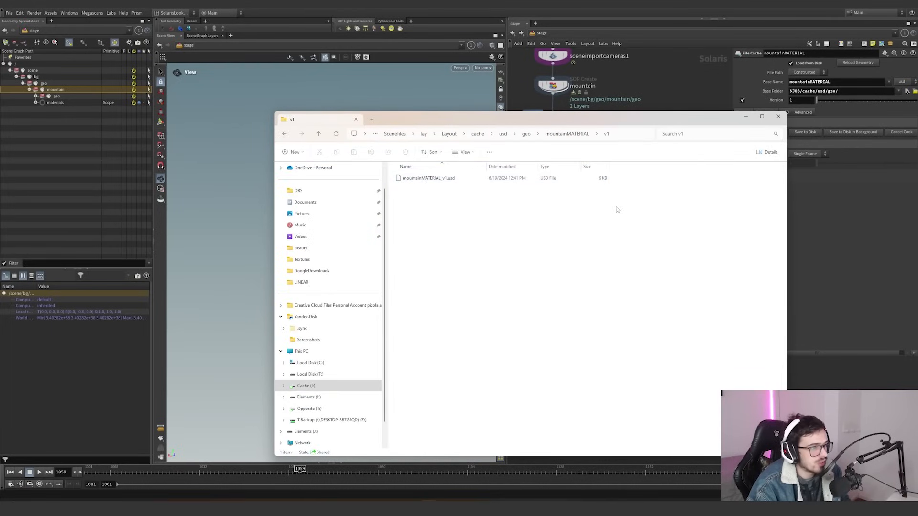
{"action": "left_click_drag", "start_coordinate": [618, 203], "coordinate": [595, 178]}
{"action": "left_click", "coordinate": [746, 118]}
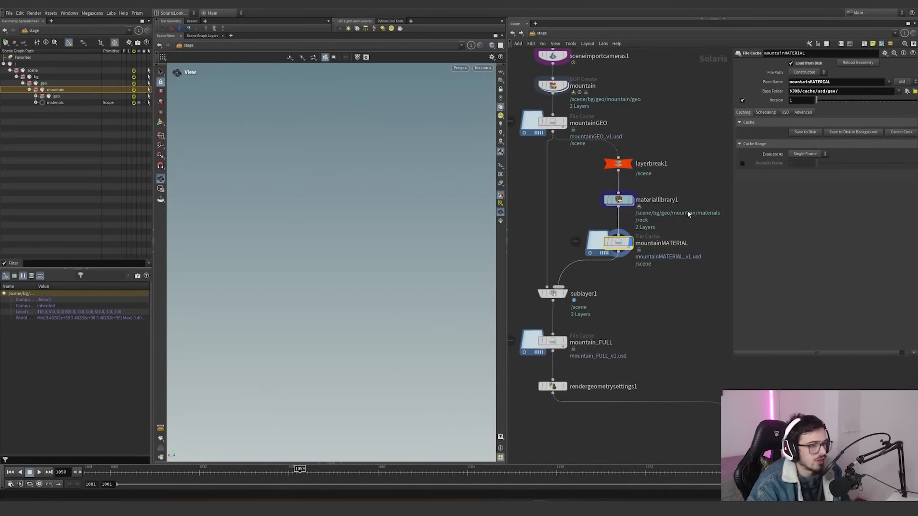
Step: Display materiallibrary1 and insert a Render Geometry Settings node between layerbreak1 and materiallibrary1
{"action": "middle_click_drag", "start_coordinate": [671, 226], "coordinate": [668, 244]}
{"action": "left_click_drag", "start_coordinate": [668, 242], "coordinate": [597, 202]}
{"action": "left_click", "coordinate": [628, 217]}
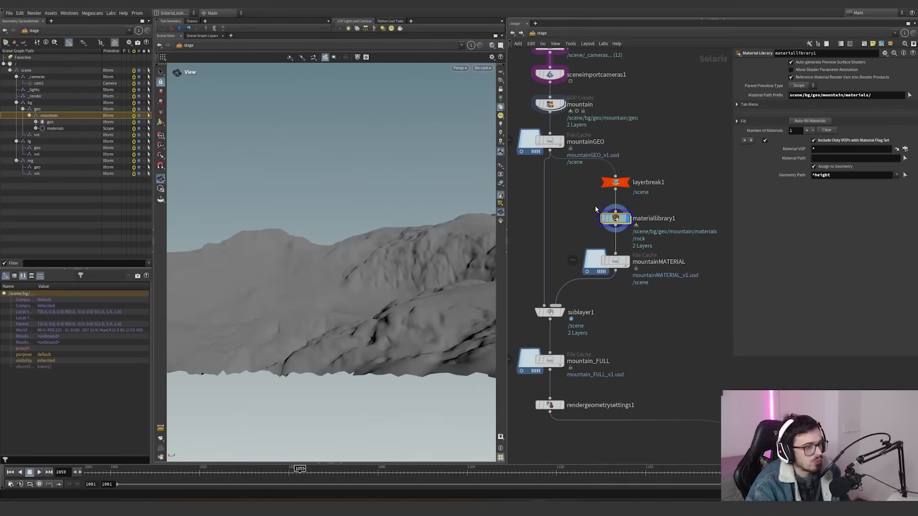
{"action": "key", "text": "Tab"}
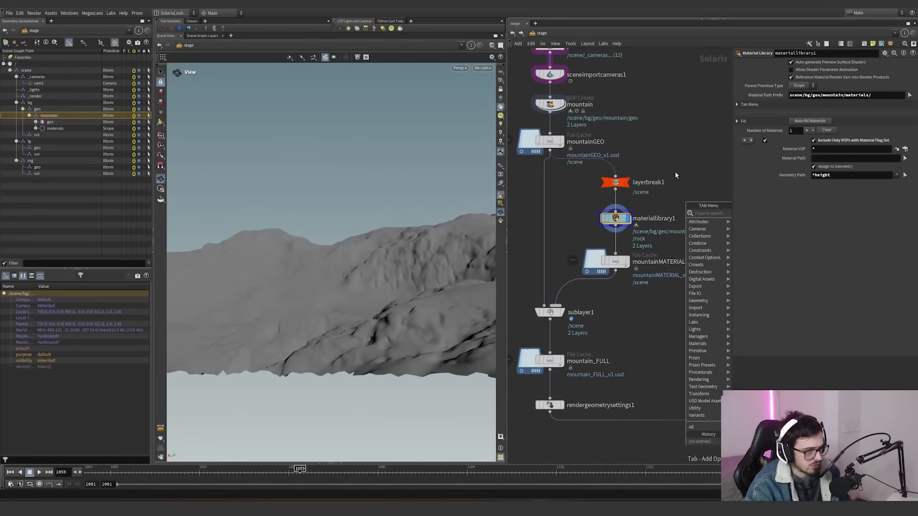
{"action": "key", "text": "Escape"}
{"action": "key", "text": "Tab"}
{"action": "type", "text": "ge"}
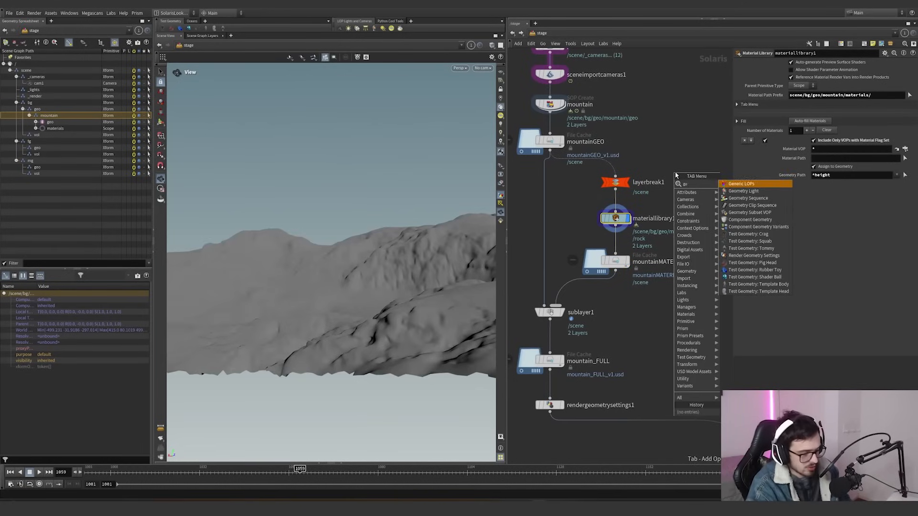
{"action": "type", "text": "omer"}
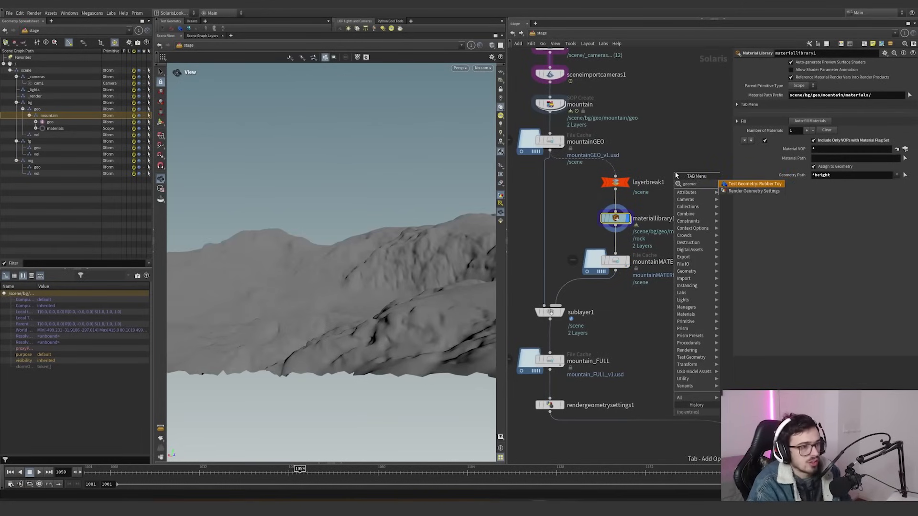
{"action": "key", "text": "Down"}
{"action": "key", "text": "Return"}
{"action": "left_click", "coordinate": [667, 177]}
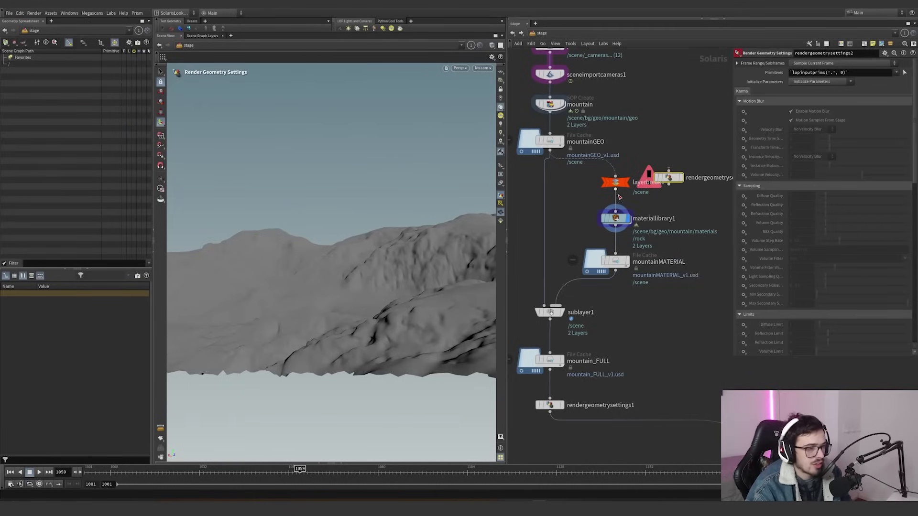
Step: Enable Dicing Quality in the Dicing section of rendergeometrysettings2 and set its value
{"action": "scroll", "coordinate": [787, 291], "scroll_direction": "down", "scroll_amount": 10}
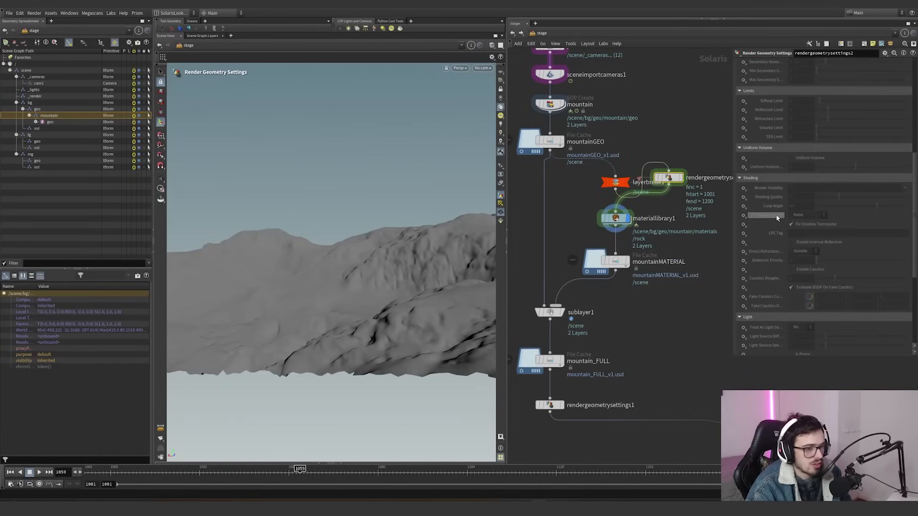
{"action": "left_click", "coordinate": [744, 281]}
{"action": "left_click", "coordinate": [753, 283]}
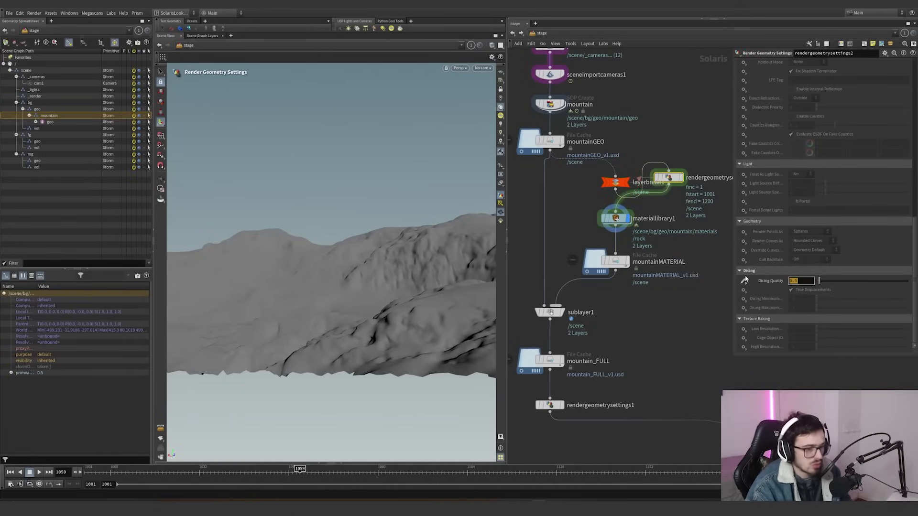
{"action": "key", "text": "Return"}
Step: Select materiallibrary1 and switch the viewport renderer to Karma CPU to render the mountain with its rock material
{"action": "left_click", "coordinate": [614, 219]}
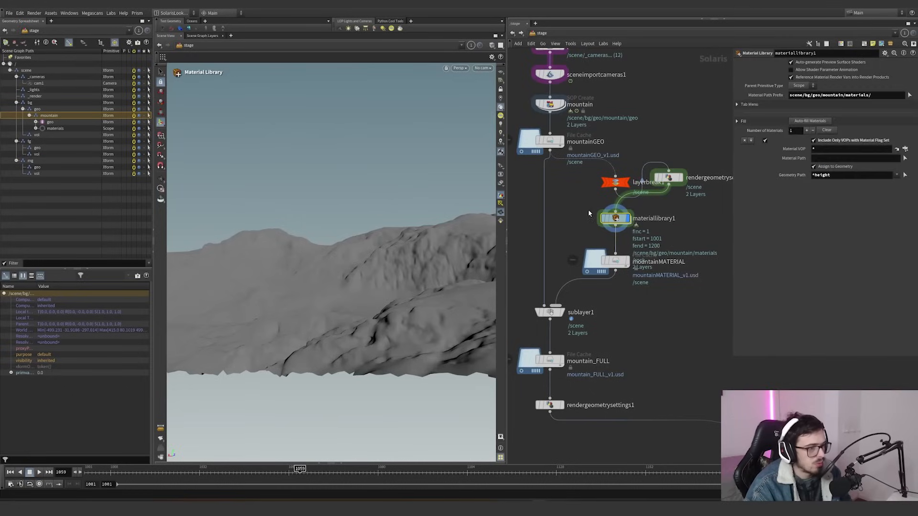
{"action": "left_click", "coordinate": [458, 68]}
{"action": "left_click", "coordinate": [464, 101]}
{"action": "left_click", "coordinate": [460, 69]}
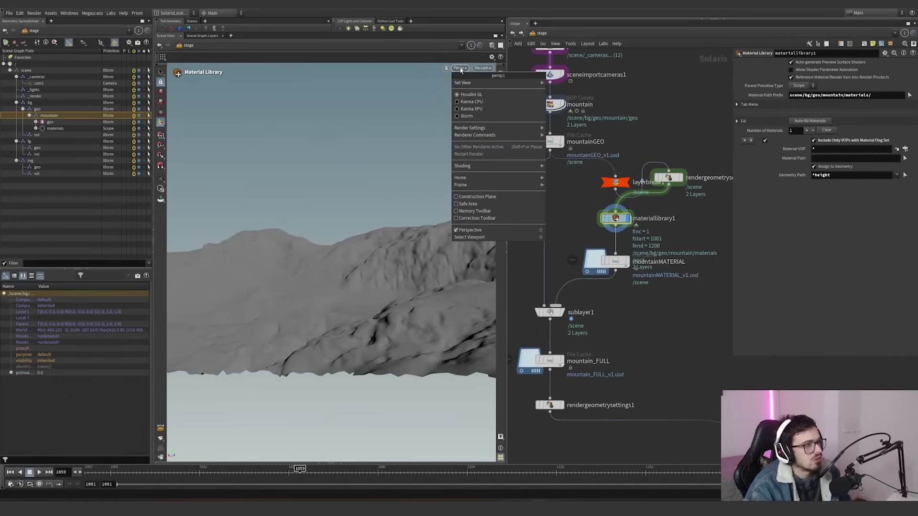
{"action": "left_click", "coordinate": [463, 96]}
{"action": "left_click", "coordinate": [460, 69]}
{"action": "left_click", "coordinate": [462, 101]}
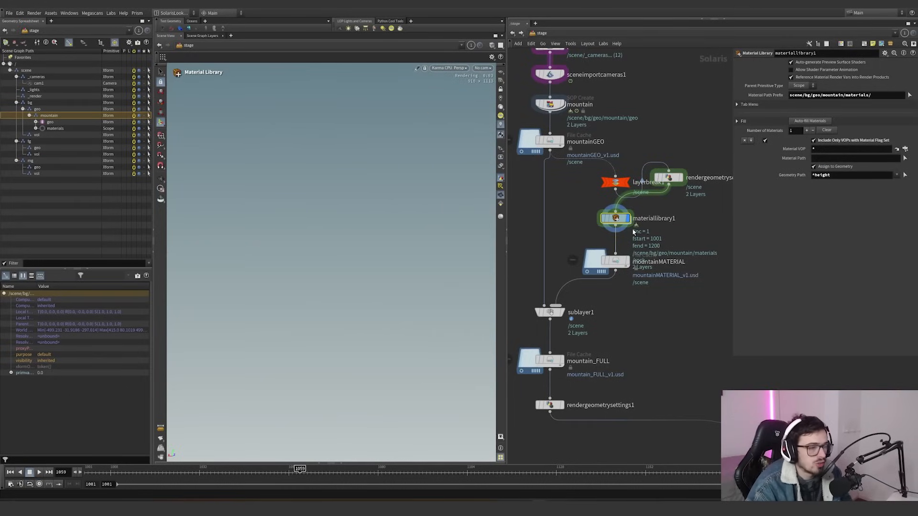
Step: Wire materiallibrary1 into merge1 and display the clouds node to render the mountain within the full lit scene
{"action": "scroll", "coordinate": [576, 251], "scroll_direction": "down", "scroll_amount": 5}
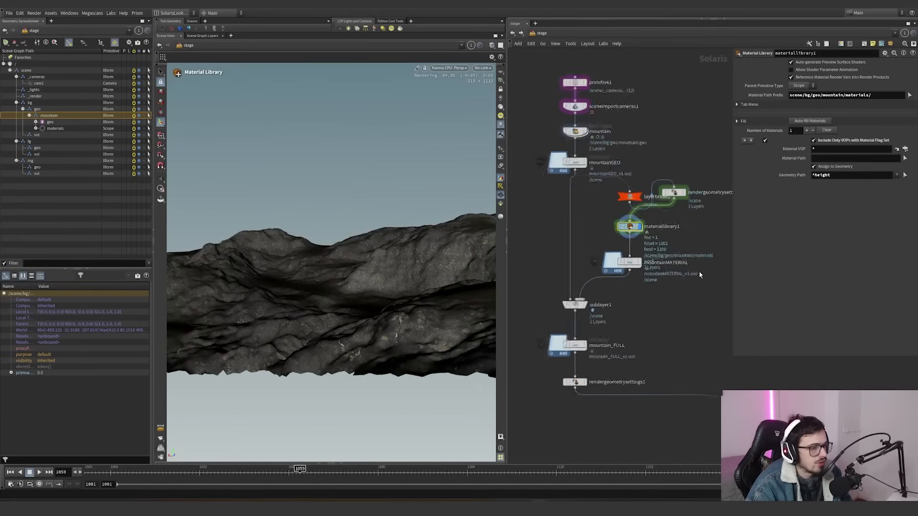
{"action": "left_click_drag", "start_coordinate": [627, 337], "coordinate": [560, 231]}
{"action": "scroll", "coordinate": [604, 352], "scroll_direction": "up", "scroll_amount": 4}
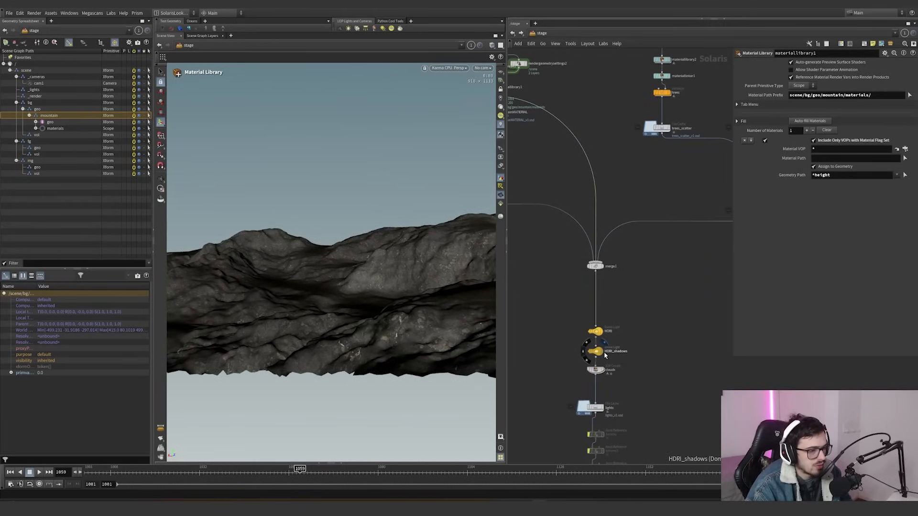
{"action": "left_click", "coordinate": [600, 370]}
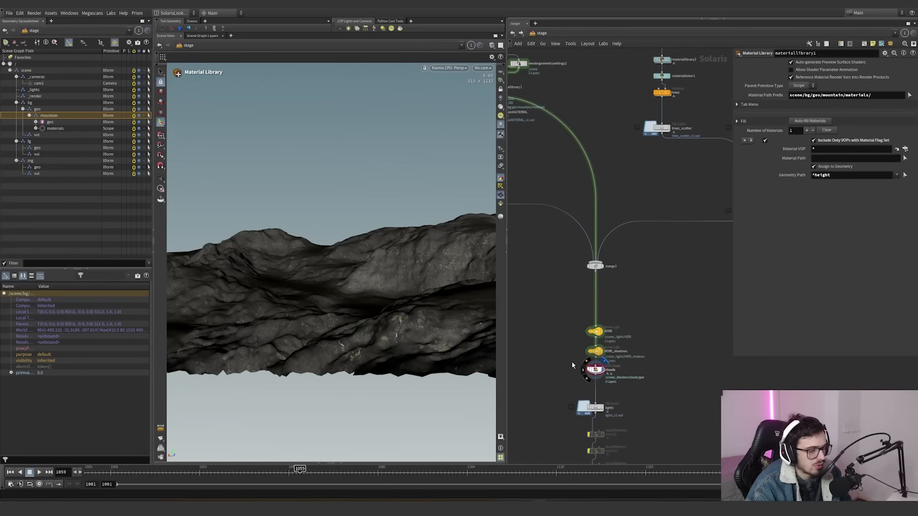
{"action": "middle_click_drag", "start_coordinate": [572, 360], "coordinate": [649, 460]}
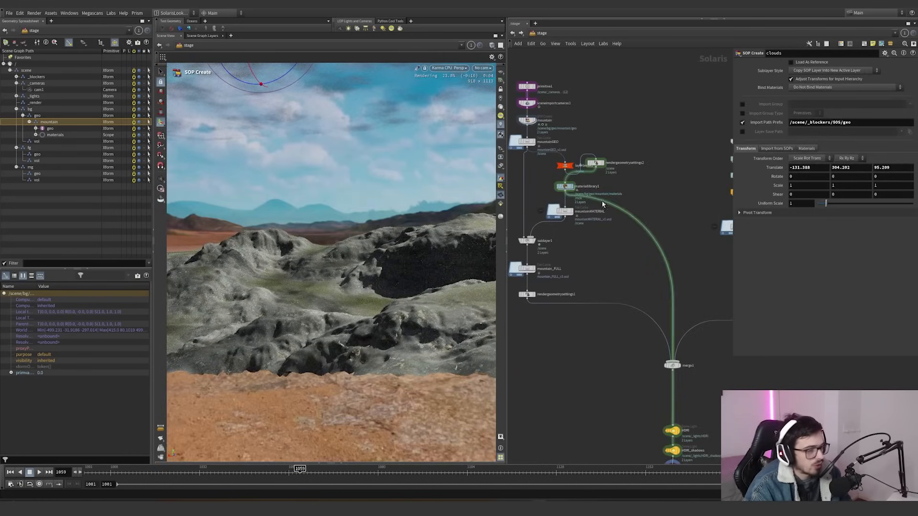
Step: Enter materiallibrary1 and its rock material, select kma_hextiled_triplanar2 and widen the parameter area to show its full texture path
{"action": "left_click", "coordinate": [566, 190]}
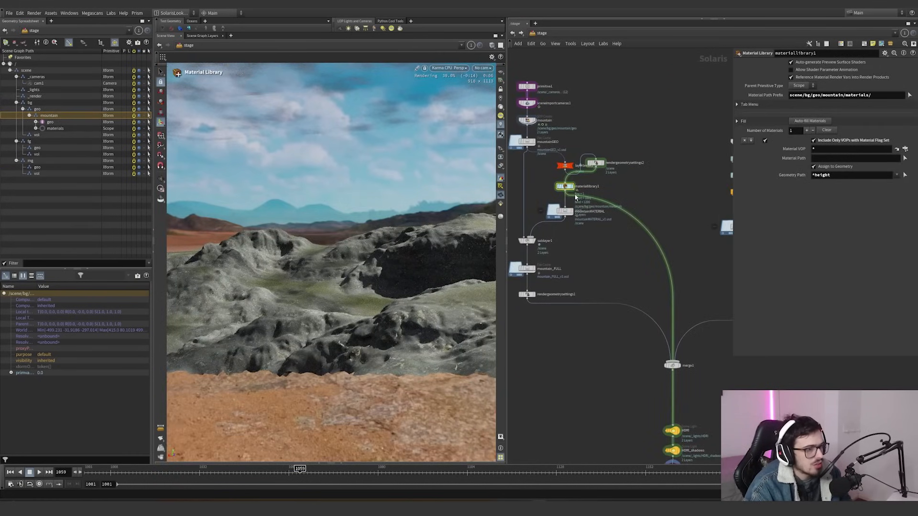
{"action": "key", "text": "i"}
{"action": "scroll", "coordinate": [608, 206], "scroll_direction": "down", "scroll_amount": 3}
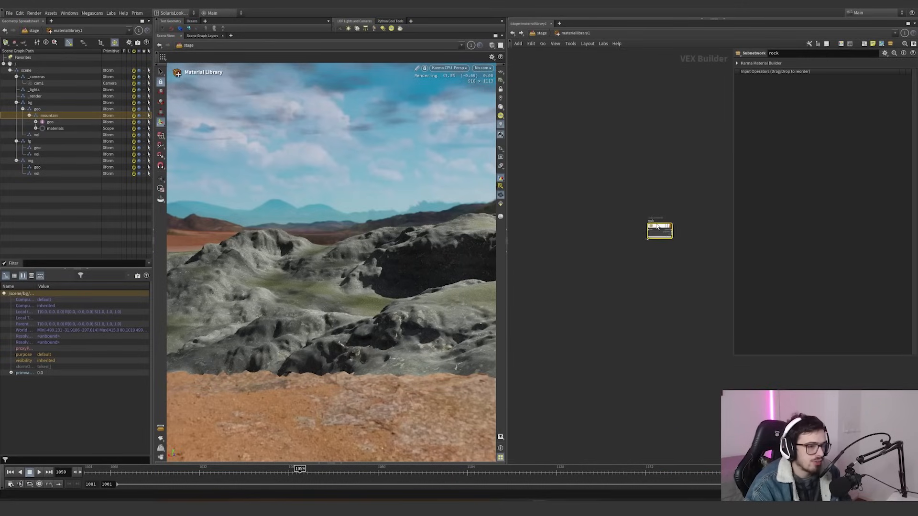
{"action": "key", "text": "i"}
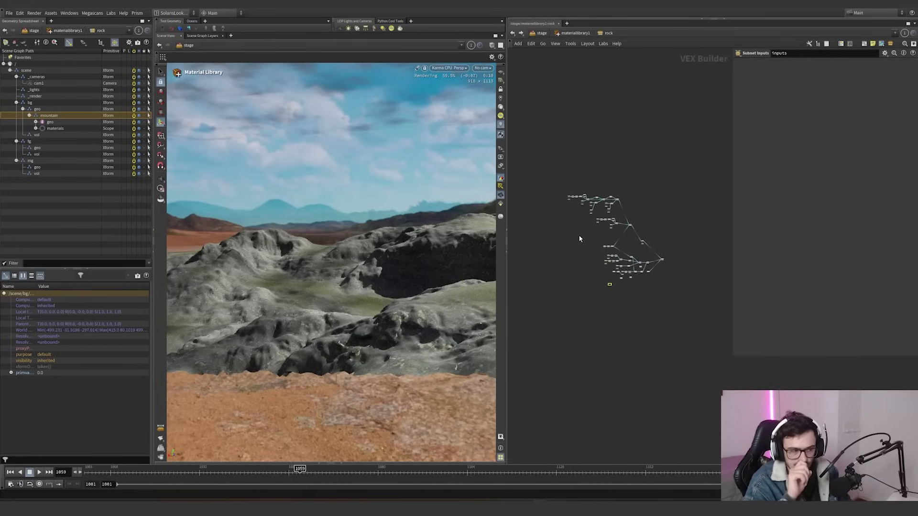
{"action": "scroll", "coordinate": [593, 207], "scroll_direction": "up", "scroll_amount": 8}
{"action": "middle_click_drag", "start_coordinate": [545, 208], "coordinate": [618, 239]}
{"action": "left_click_drag", "start_coordinate": [556, 208], "coordinate": [582, 164]}
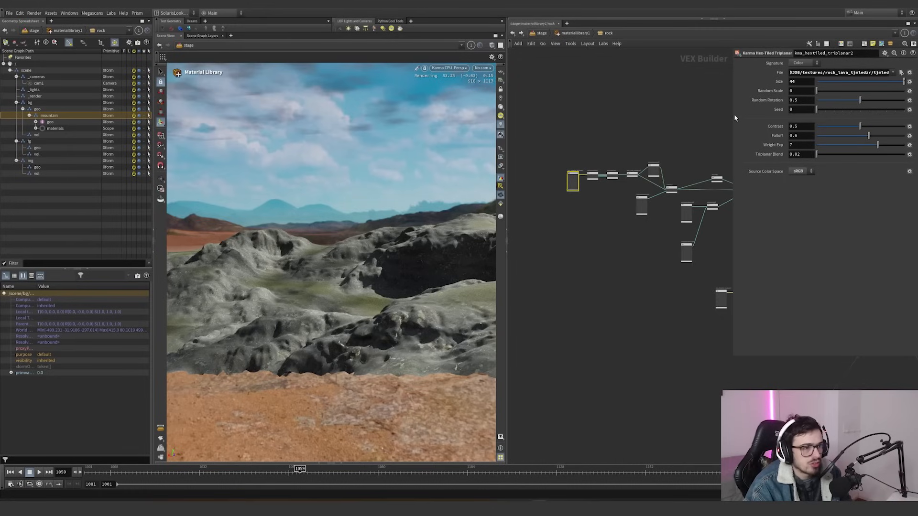
{"action": "left_click_drag", "start_coordinate": [735, 117], "coordinate": [638, 129]}
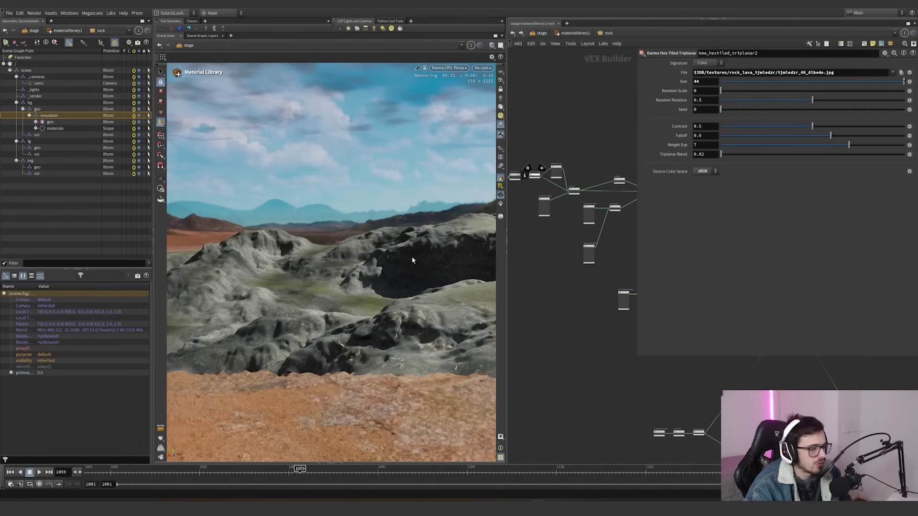
{"action": "scroll", "coordinate": [568, 246], "scroll_direction": "down", "scroll_amount": 5}
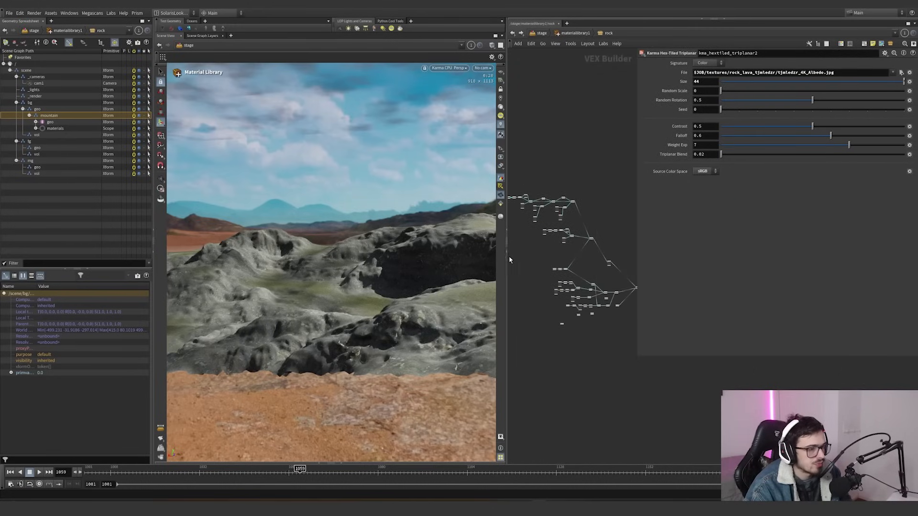
{"action": "scroll", "coordinate": [574, 215], "scroll_direction": "up", "scroll_amount": 6}
{"action": "scroll", "coordinate": [573, 215], "scroll_direction": "down", "scroll_amount": 3}
{"action": "middle_click_drag", "start_coordinate": [572, 215], "coordinate": [550, 208]}
{"action": "left_click", "coordinate": [589, 271]}
{"action": "middle_click_drag", "start_coordinate": [575, 271], "coordinate": [645, 286]}
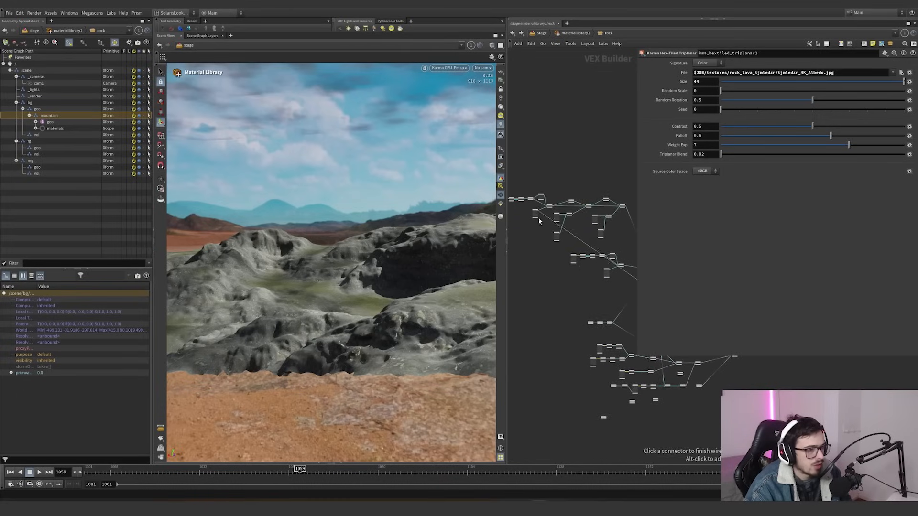
{"action": "scroll", "coordinate": [535, 214], "scroll_direction": "up", "scroll_amount": 5}
{"action": "scroll", "coordinate": [584, 205], "scroll_direction": "up", "scroll_amount": 3}
{"action": "left_click", "coordinate": [584, 205]}
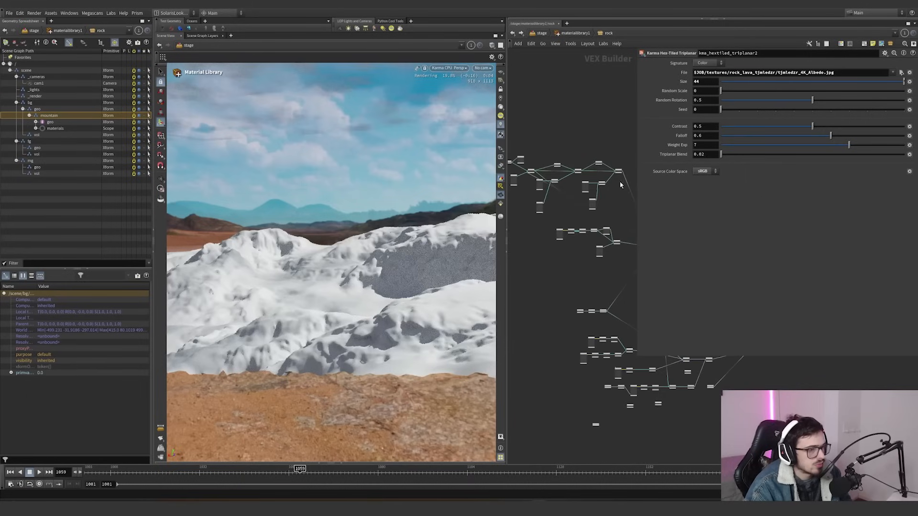
{"action": "key", "text": "ctrl+z"}
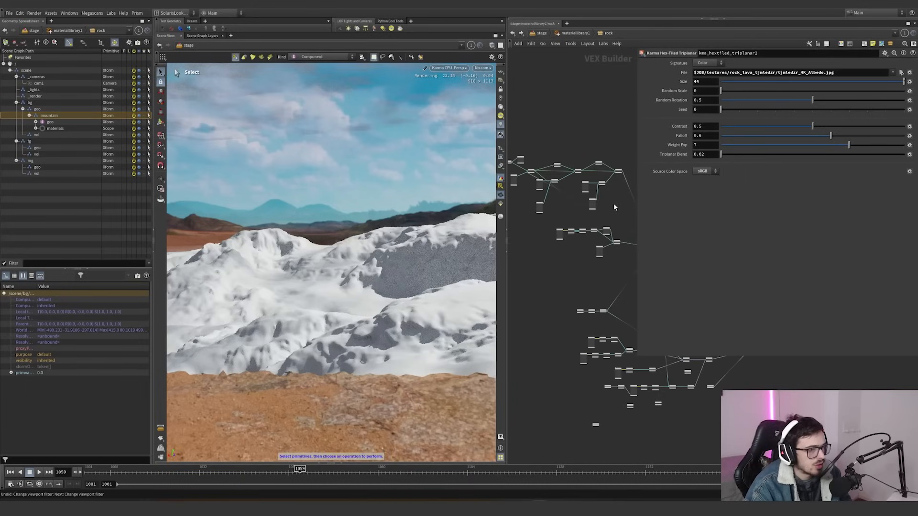
{"action": "scroll", "coordinate": [614, 207], "scroll_direction": "down", "scroll_amount": 3}
{"action": "middle_click_drag", "start_coordinate": [614, 207], "coordinate": [544, 194]}
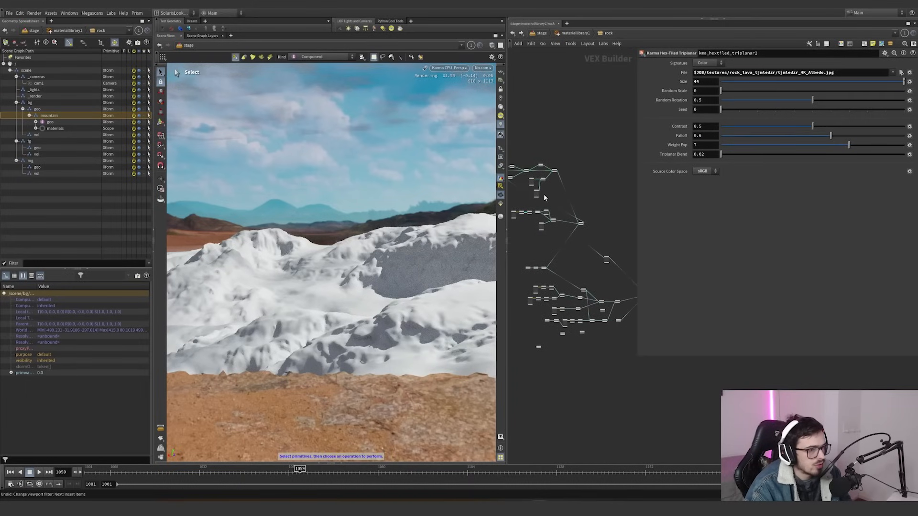
{"action": "key", "text": "ctrl+z"}
Step: Zoom in on the rendered rock and inspect the settings of mtlxcolorcorrect1 and mtlxunifiednoise3d1
{"action": "scroll", "coordinate": [569, 210], "scroll_direction": "up", "scroll_amount": 5}
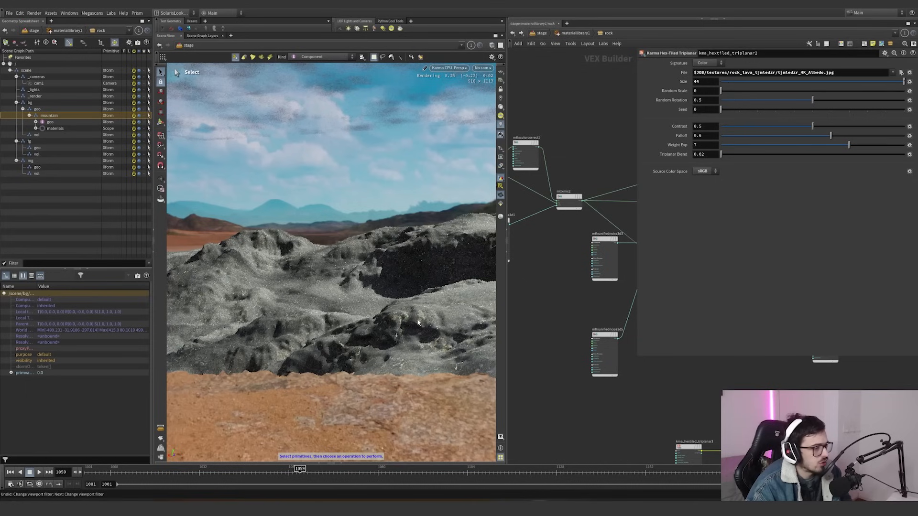
{"action": "scroll", "coordinate": [430, 291], "scroll_direction": "up", "scroll_amount": 5}
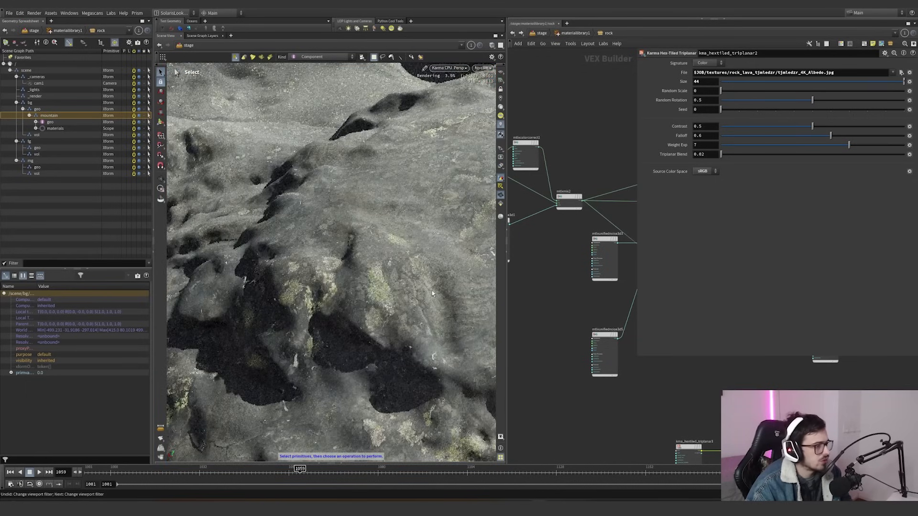
{"action": "scroll", "coordinate": [549, 258], "scroll_direction": "down", "scroll_amount": 4}
{"action": "left_click", "coordinate": [558, 238]}
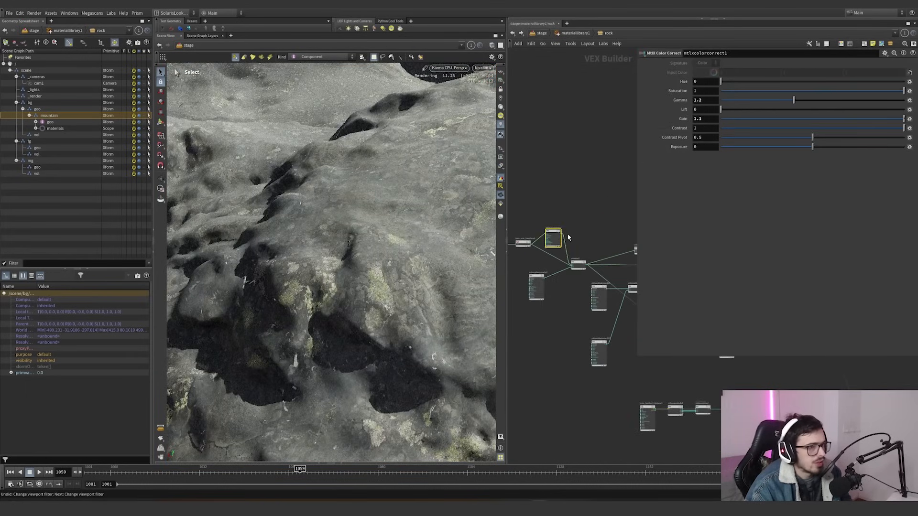
{"action": "left_click", "coordinate": [539, 287]}
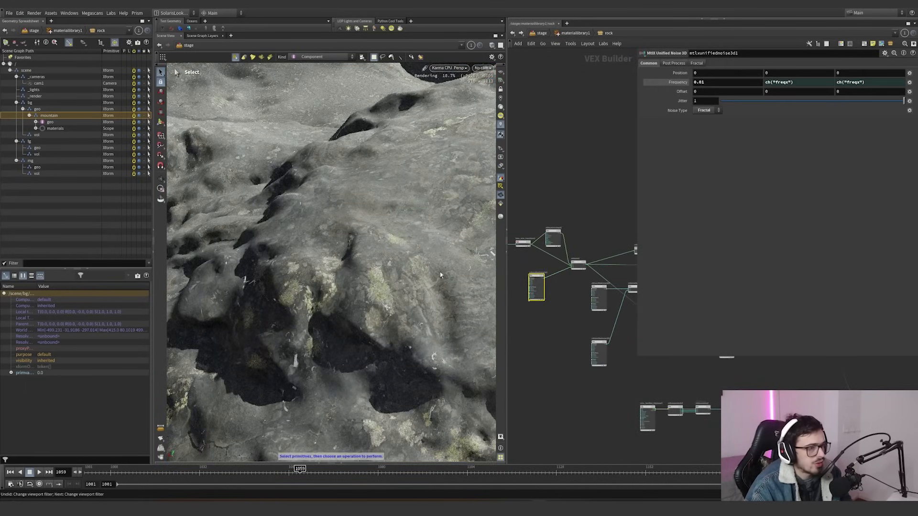
{"action": "left_click_drag", "start_coordinate": [440, 276], "coordinate": [336, 249], "text": "alt"}
Step: Try a Gamma of 44 on mtlxcolorcorrect1 to reveal the noise-masked areas, and undo the change
{"action": "left_click", "coordinate": [559, 240]}
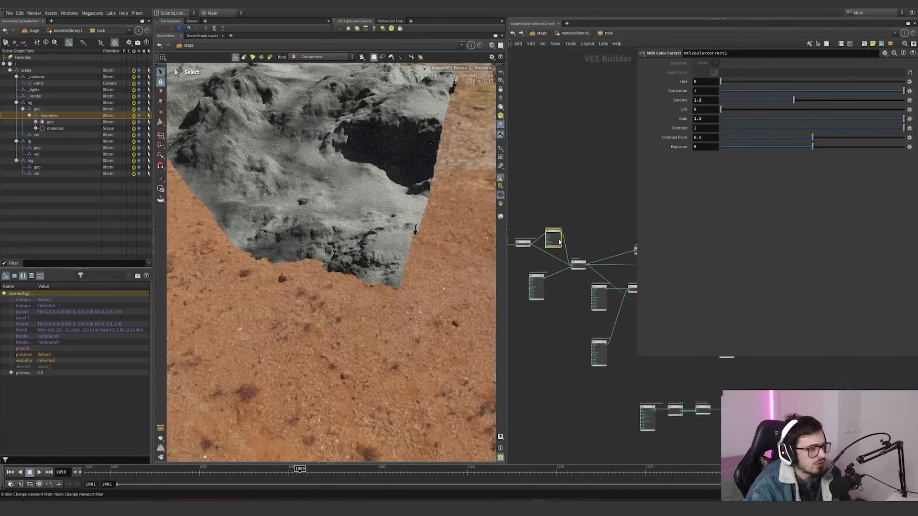
{"action": "double_click", "coordinate": [701, 101]}
{"action": "type", "text": "44"}
{"action": "key", "text": "Return"}
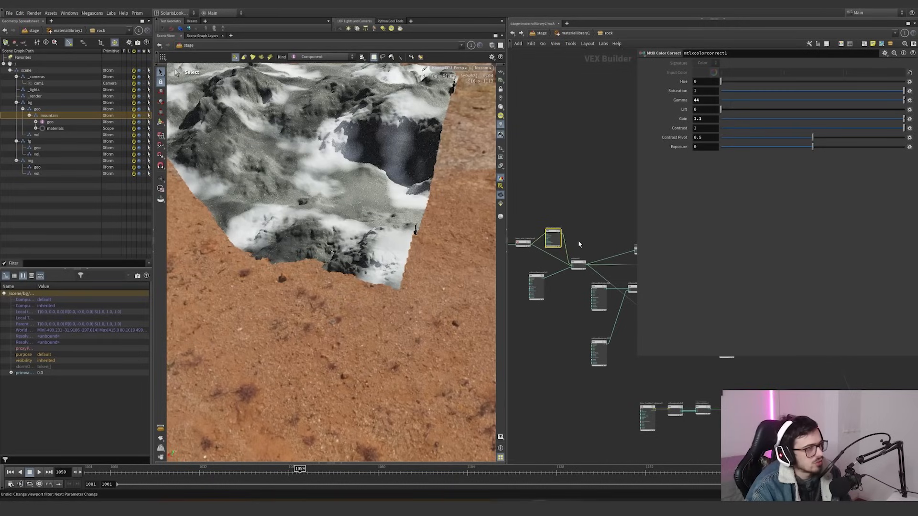
{"action": "key", "text": "ctrl+z"}
Step: Select mtlxunifiednoise3d1 and look through /scene/_cameras/cam1 in the viewport
{"action": "left_click", "coordinate": [537, 286]}
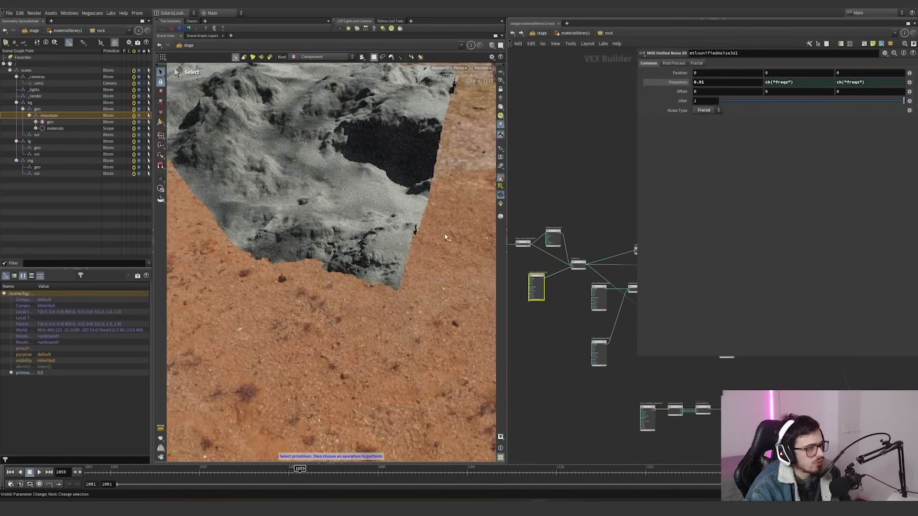
{"action": "left_click", "coordinate": [483, 67]}
{"action": "left_click", "coordinate": [507, 87]}
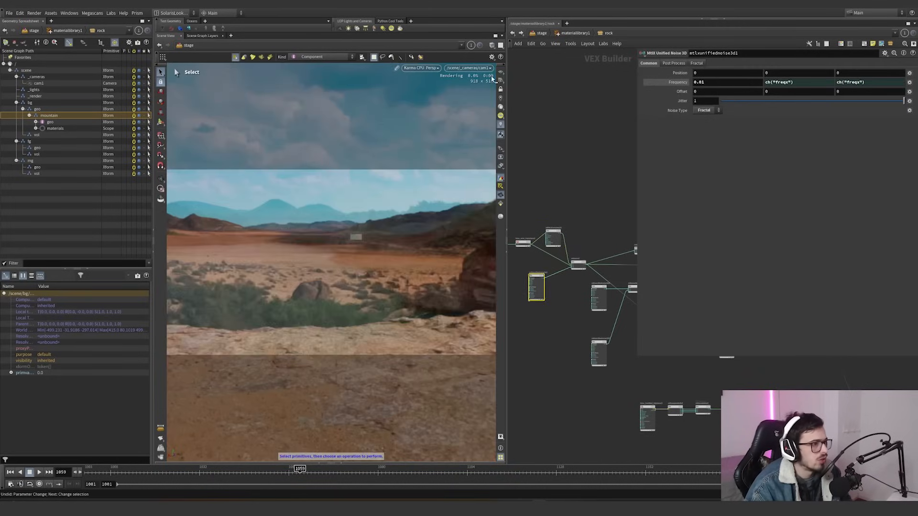
Step: Examine mtlxseparate4c2 and kma_hextiled_triplanar2 at the start of the albedo chain, including the triplanar's Signature options
{"action": "scroll", "coordinate": [572, 285], "scroll_direction": "down", "scroll_amount": 5}
{"action": "scroll", "coordinate": [633, 373], "scroll_direction": "up", "scroll_amount": 8}
{"action": "left_click_drag", "start_coordinate": [567, 256], "coordinate": [544, 215]}
{"action": "left_click_drag", "start_coordinate": [518, 247], "coordinate": [518, 249]}
{"action": "key", "text": "ctrl+z"}
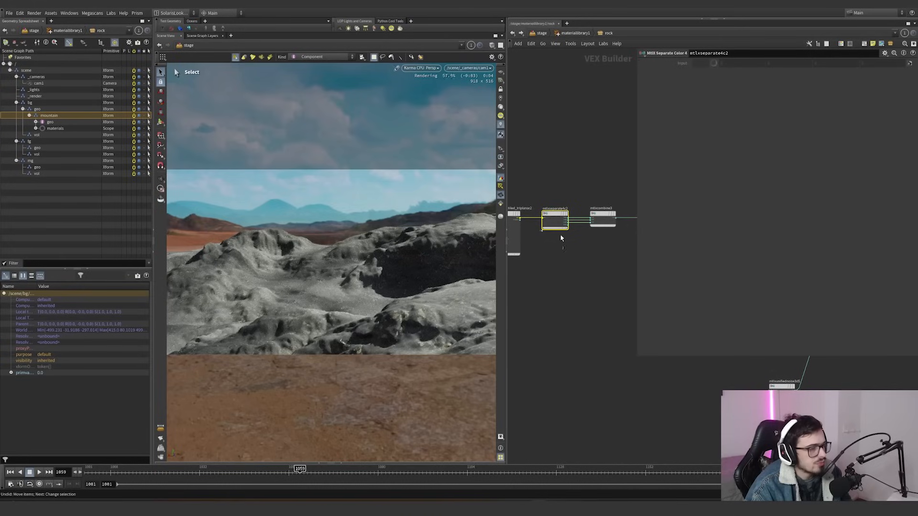
{"action": "left_click_drag", "start_coordinate": [582, 254], "coordinate": [608, 199]}
{"action": "left_click_drag", "start_coordinate": [541, 263], "coordinate": [515, 229]}
{"action": "middle_click_drag", "start_coordinate": [548, 268], "coordinate": [604, 260]}
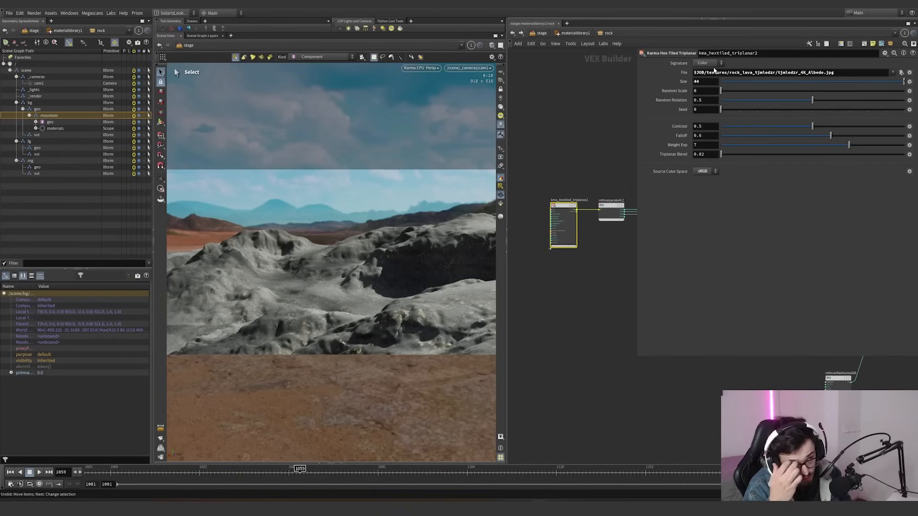
{"action": "left_click", "coordinate": [715, 64]}
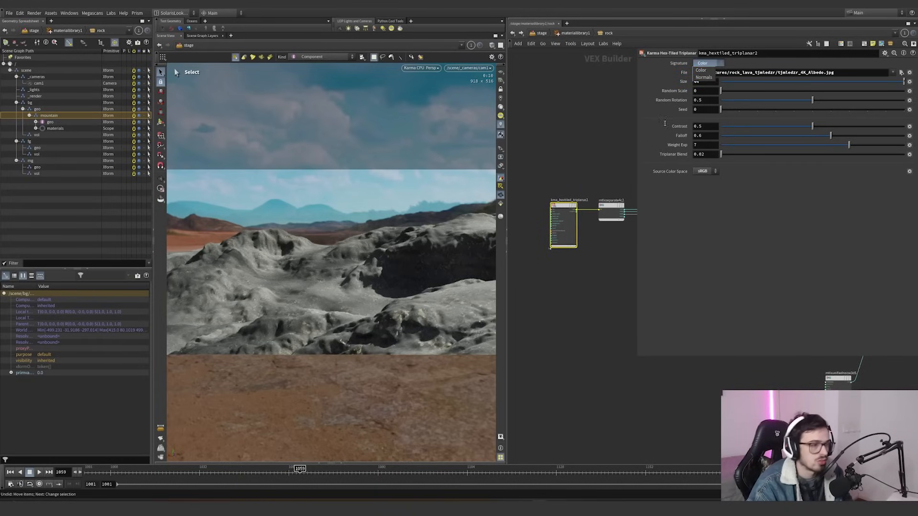
Step: Select kma_ocio_transform1 and examine its From Space and To Space colour space settings
{"action": "middle_click_drag", "start_coordinate": [585, 189], "coordinate": [505, 190]}
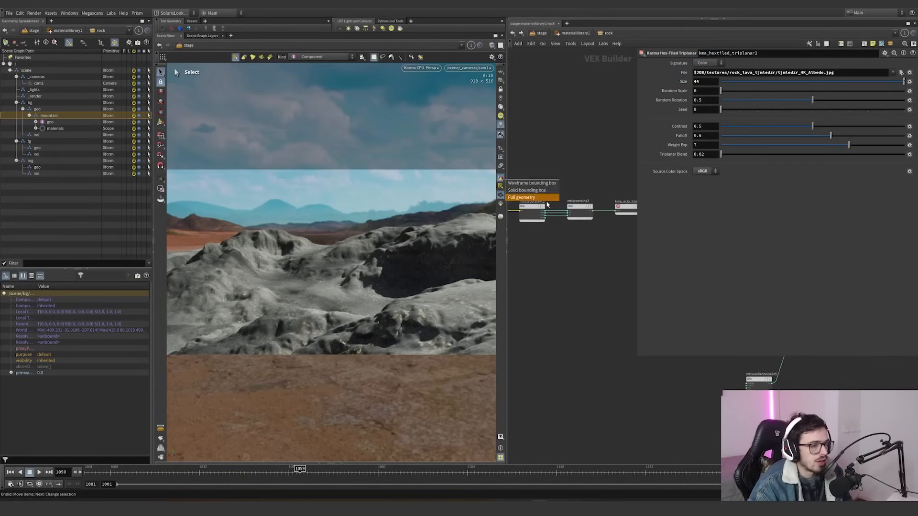
{"action": "scroll", "coordinate": [548, 155], "scroll_direction": "down", "scroll_amount": 2}
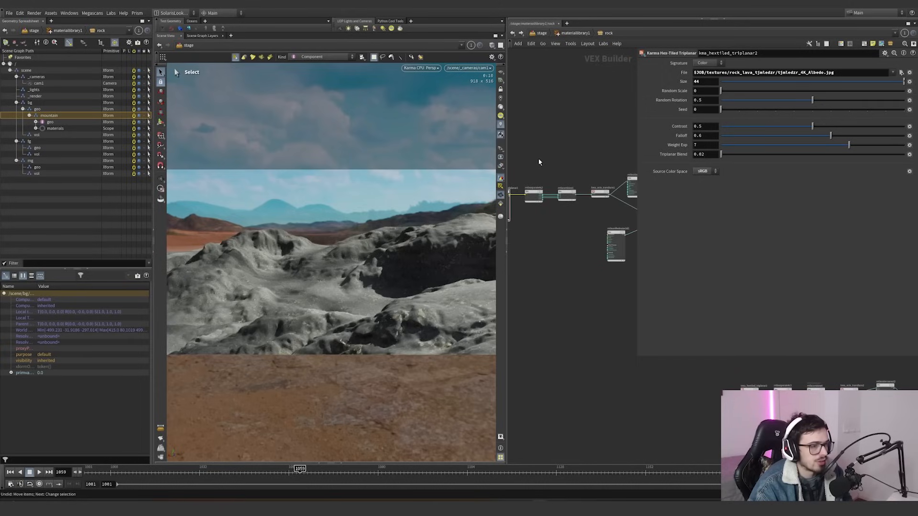
{"action": "middle_click_drag", "start_coordinate": [539, 162], "coordinate": [558, 181]}
{"action": "scroll", "coordinate": [583, 191], "scroll_direction": "up", "scroll_amount": 3}
{"action": "left_click", "coordinate": [601, 203]}
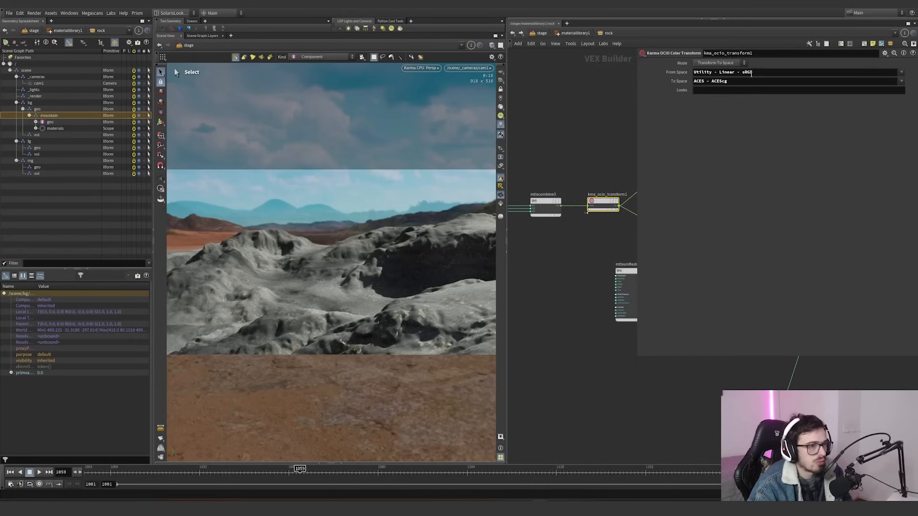
{"action": "left_click_drag", "start_coordinate": [755, 72], "coordinate": [702, 72]}
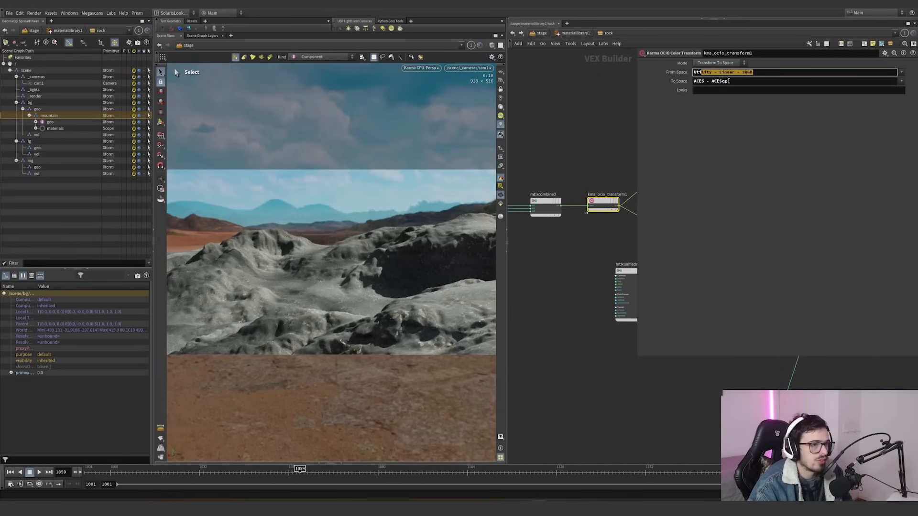
{"action": "left_click", "coordinate": [728, 81]}
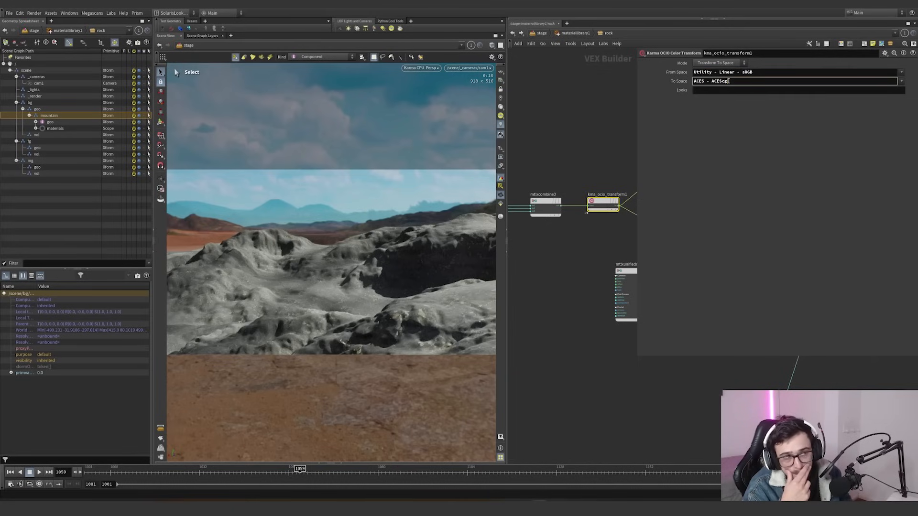
Step: Bypass and re-enable kma_ocio_transform1 twice to compare its effect on the rendered rock colour
{"action": "mouse_move", "coordinate": [567, 198]}
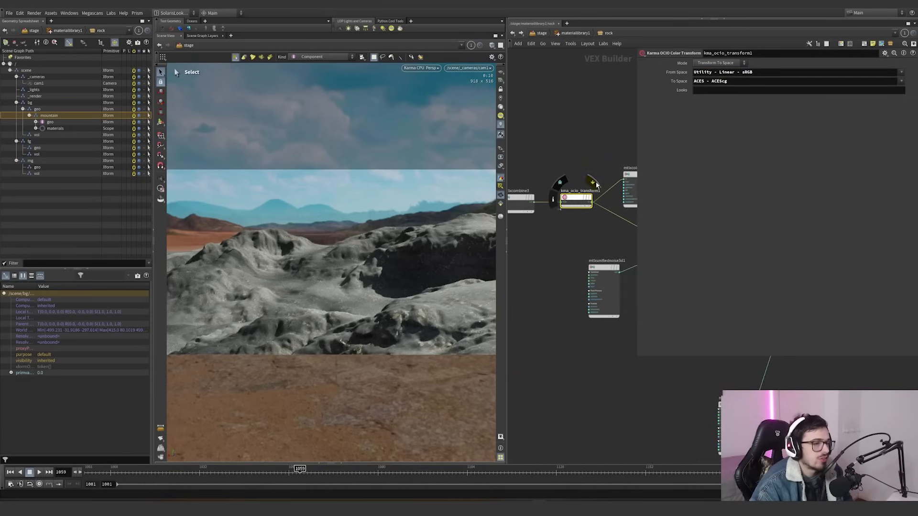
{"action": "left_click", "coordinate": [596, 185]}
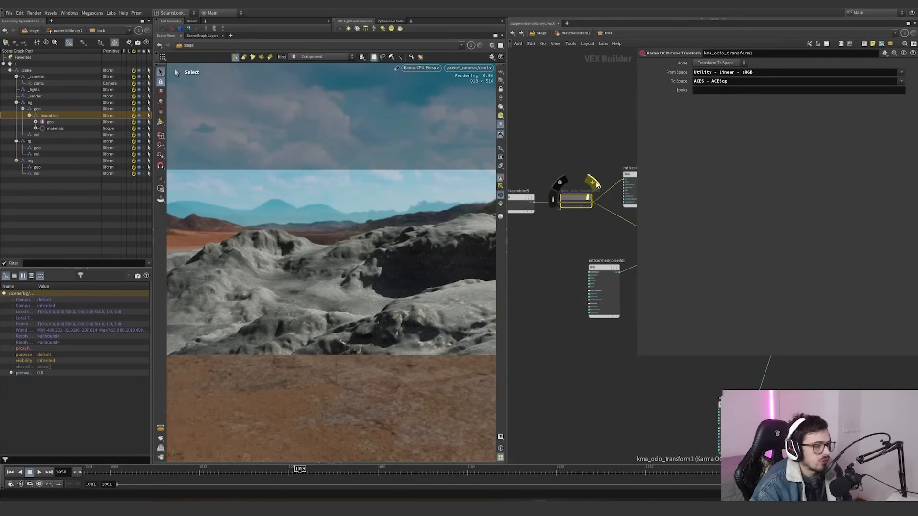
{"action": "left_click", "coordinate": [596, 185]}
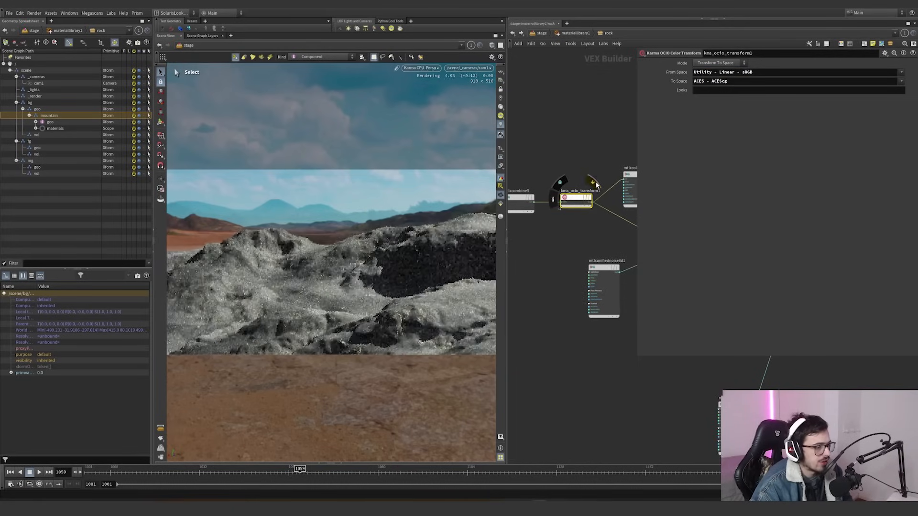
{"action": "left_click", "coordinate": [596, 185]}
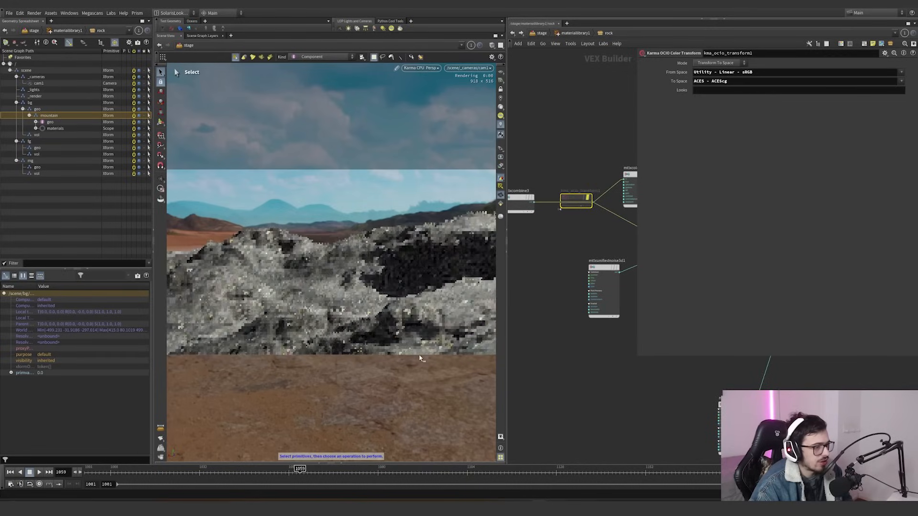
{"action": "left_click", "coordinate": [569, 186]}
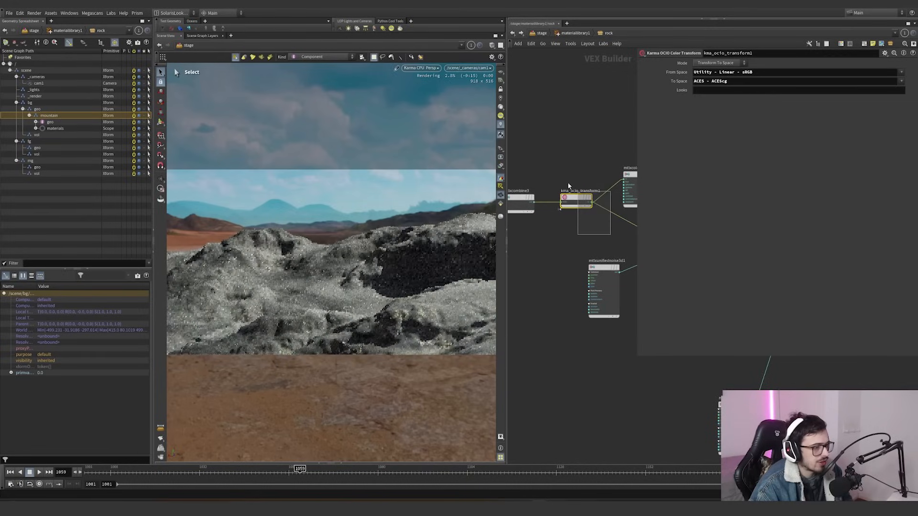
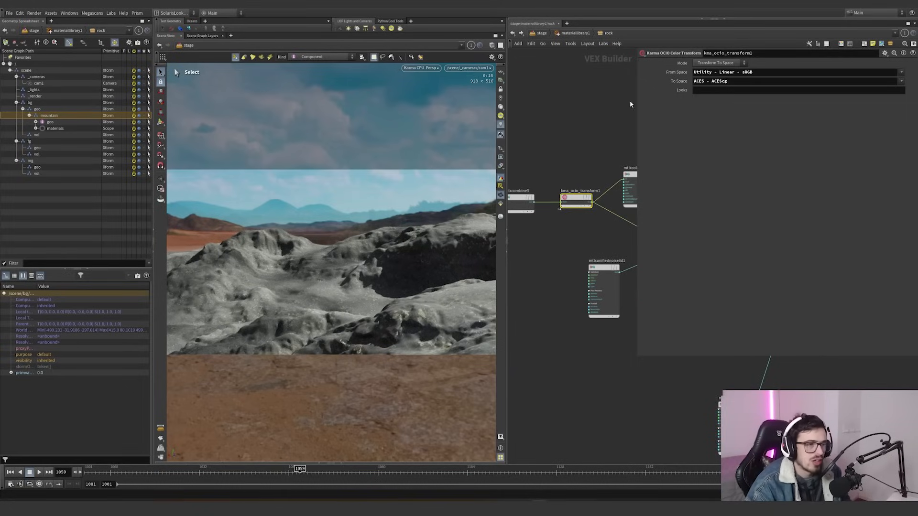
Step: Review kma_ocio_transform1's conversion from Utility - Linear - sRGB to ACES - ACEScg
{"action": "middle_click_drag", "start_coordinate": [583, 114], "coordinate": [572, 116]}
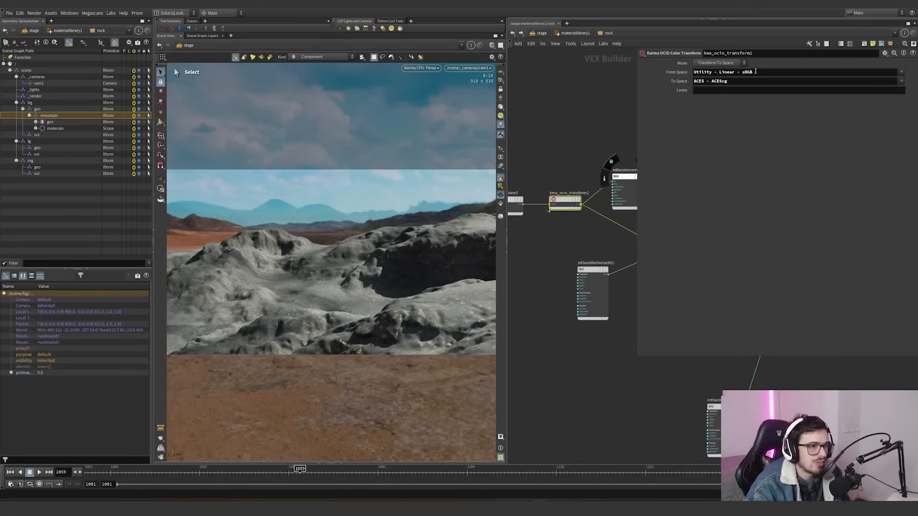
{"action": "left_click_drag", "start_coordinate": [755, 71], "coordinate": [688, 82]}
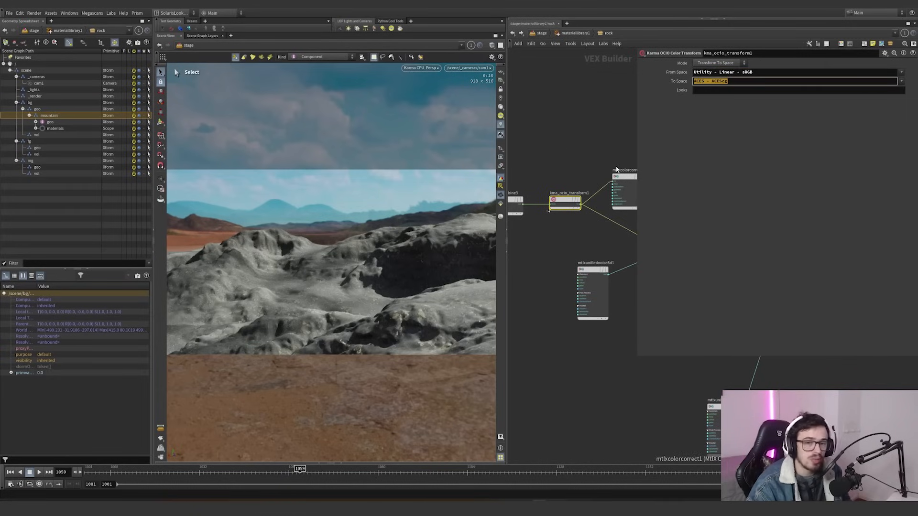
{"action": "scroll", "coordinate": [551, 153], "scroll_direction": "down", "scroll_amount": 3}
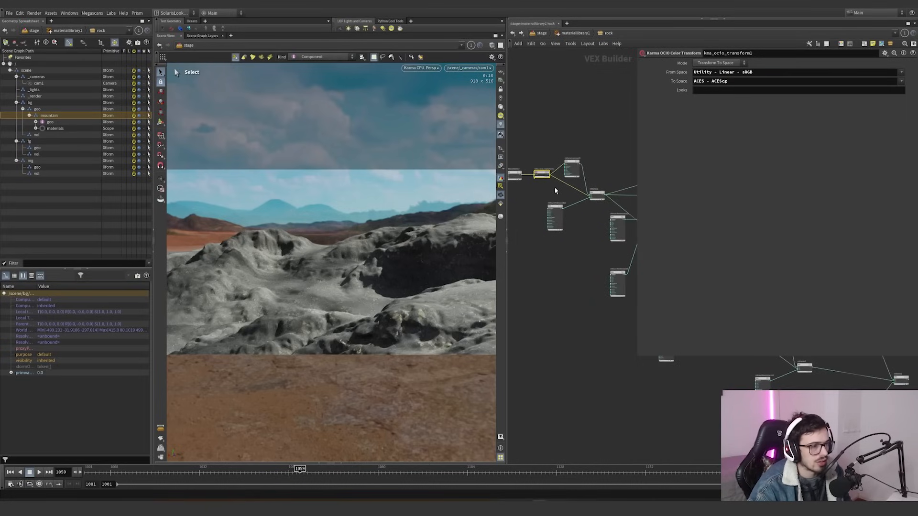
Step: Examine the frequency of mtlxunifiednoise3d3 and the Input 2 colour of mtlxadd1 in the second variation of the rock albedo
{"action": "scroll", "coordinate": [554, 190], "scroll_direction": "down", "scroll_amount": 4}
{"action": "scroll", "coordinate": [552, 246], "scroll_direction": "up", "scroll_amount": 5}
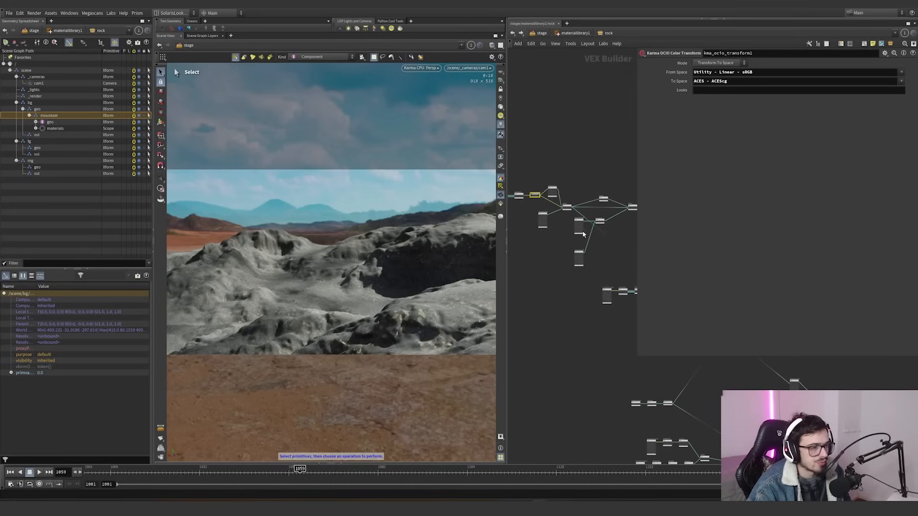
{"action": "left_click", "coordinate": [586, 232]}
{"action": "middle_click", "coordinate": [580, 247]}
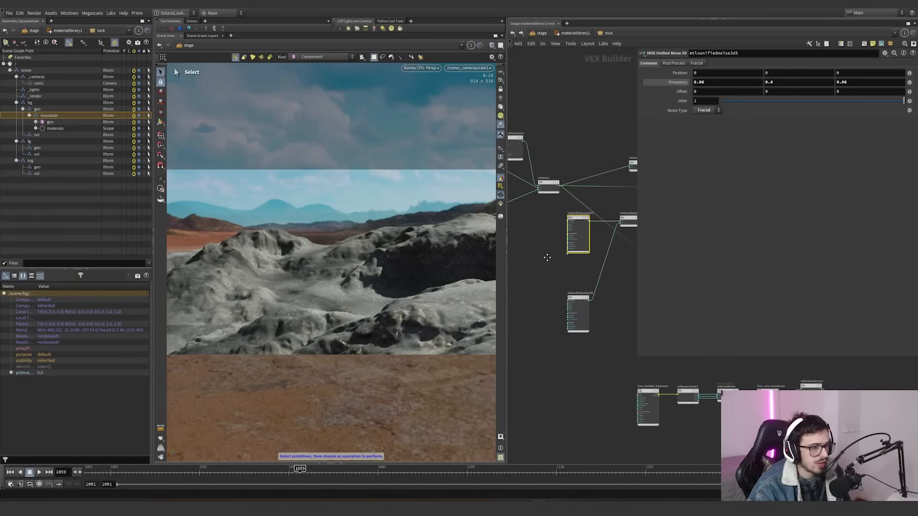
{"action": "middle_click_drag", "start_coordinate": [547, 256], "coordinate": [463, 270]}
{"action": "left_click_drag", "start_coordinate": [543, 161], "coordinate": [542, 162]}
{"action": "middle_click_drag", "start_coordinate": [573, 260], "coordinate": [548, 262]}
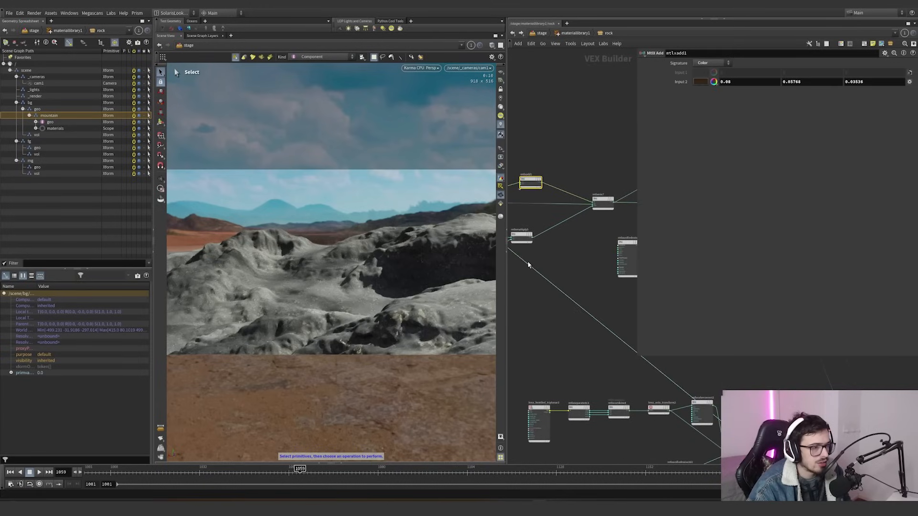
Step: Wire the noise multiply node to the surface shader in place of the mix to preview the mask, and select mtlxunifiednoise3d3
{"action": "left_click_drag", "start_coordinate": [529, 264], "coordinate": [535, 239]}
{"action": "middle_click_drag", "start_coordinate": [535, 266], "coordinate": [580, 255]}
{"action": "left_click_drag", "start_coordinate": [581, 259], "coordinate": [559, 209]}
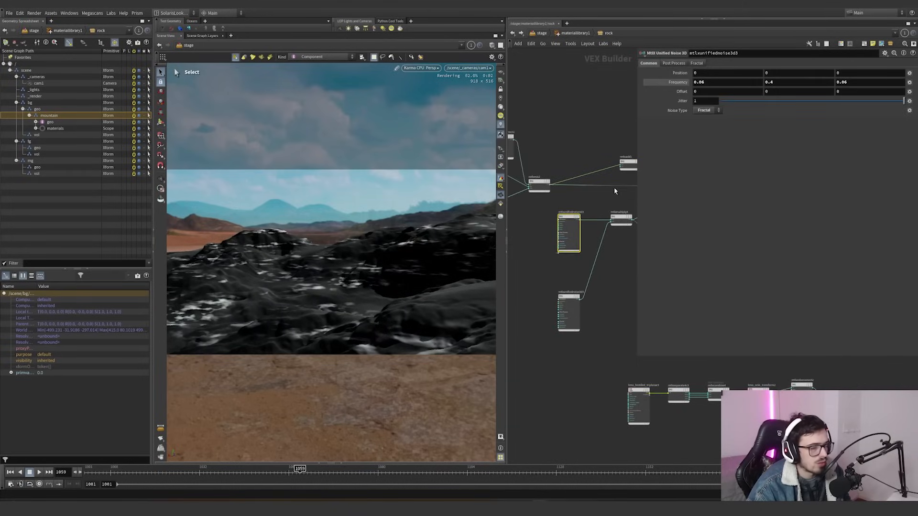
Step: Try a Y frequency of 1 on mtlxunifiednoise3d5 and undo the change
{"action": "left_click", "coordinate": [569, 308]}
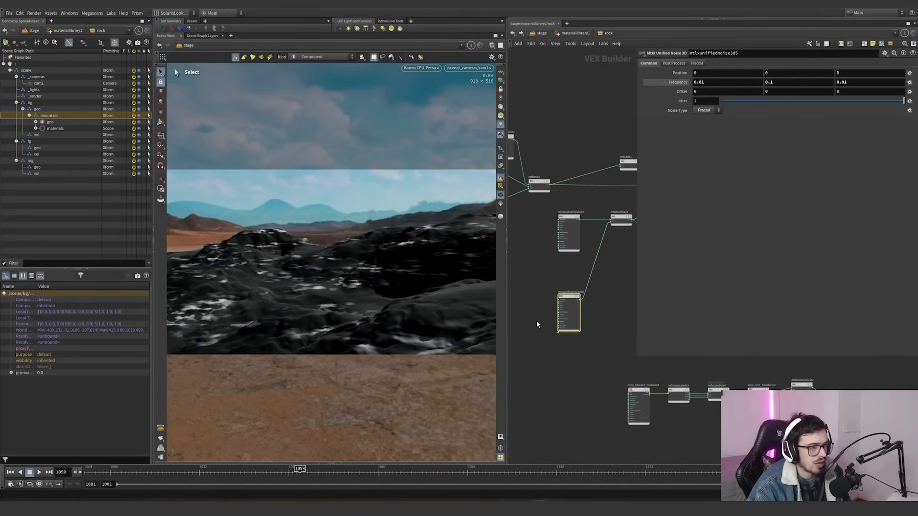
{"action": "double_click", "coordinate": [769, 83]}
{"action": "type", "text": "1"}
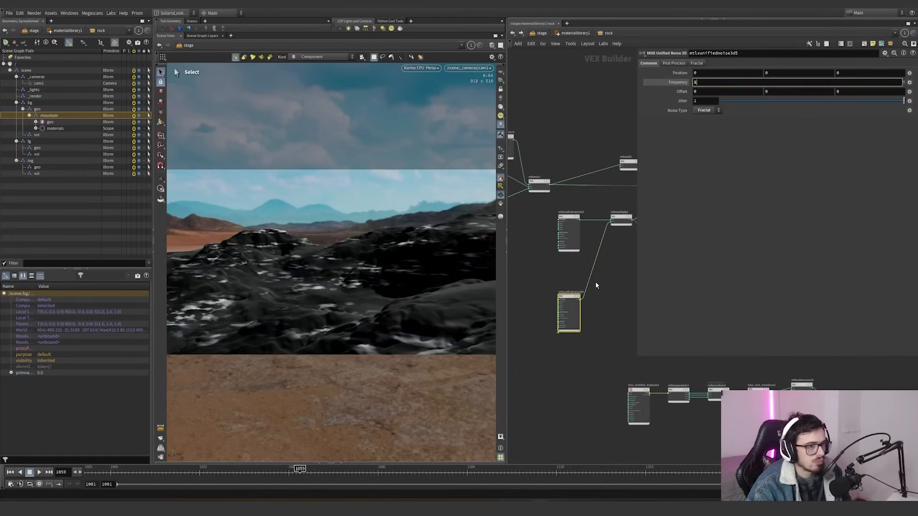
{"action": "left_click", "coordinate": [595, 282]}
{"action": "key", "text": "ctrl+z"}
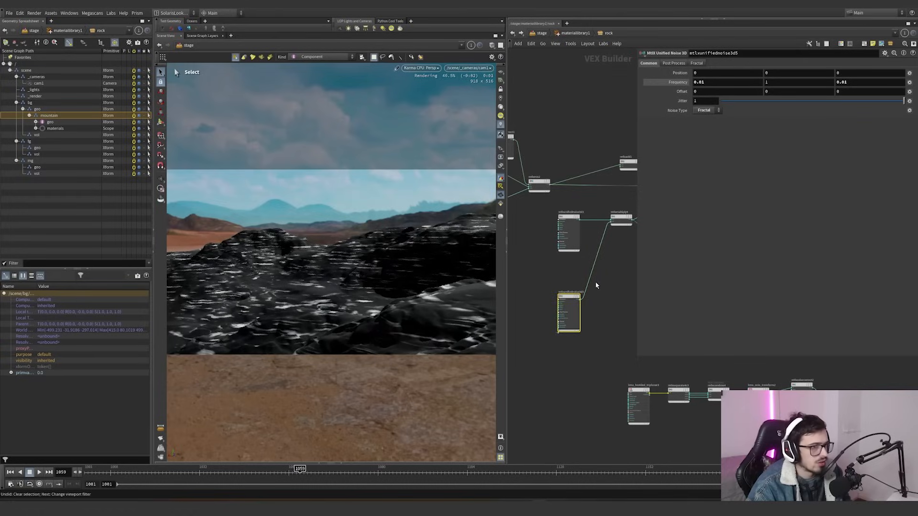
{"action": "key", "text": "ctrl+z"}
{"action": "key", "text": "ctrl+z"}
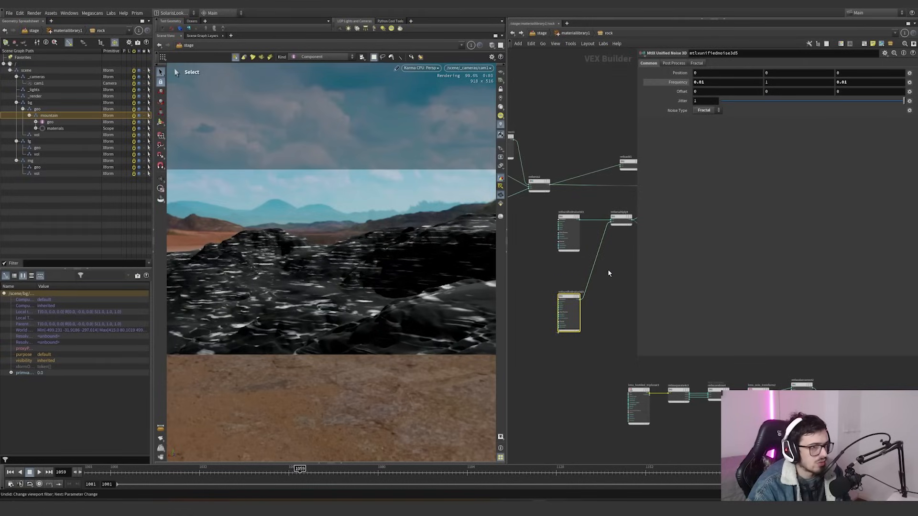
Step: Switch the surface shader's colour preview through mtlxadd1 and mtlxmix7 to mtlxmix8 to compare the rock variations
{"action": "middle_click_drag", "start_coordinate": [609, 273], "coordinate": [517, 285]}
{"action": "left_click_drag", "start_coordinate": [557, 245], "coordinate": [623, 197]}
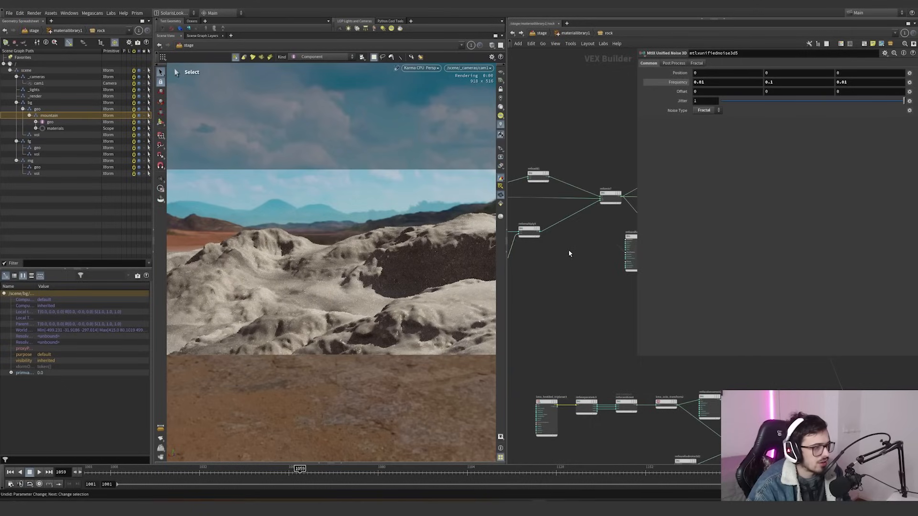
{"action": "middle_click_drag", "start_coordinate": [588, 262], "coordinate": [521, 264]}
{"action": "scroll", "coordinate": [545, 246], "scroll_direction": "down", "scroll_amount": 4}
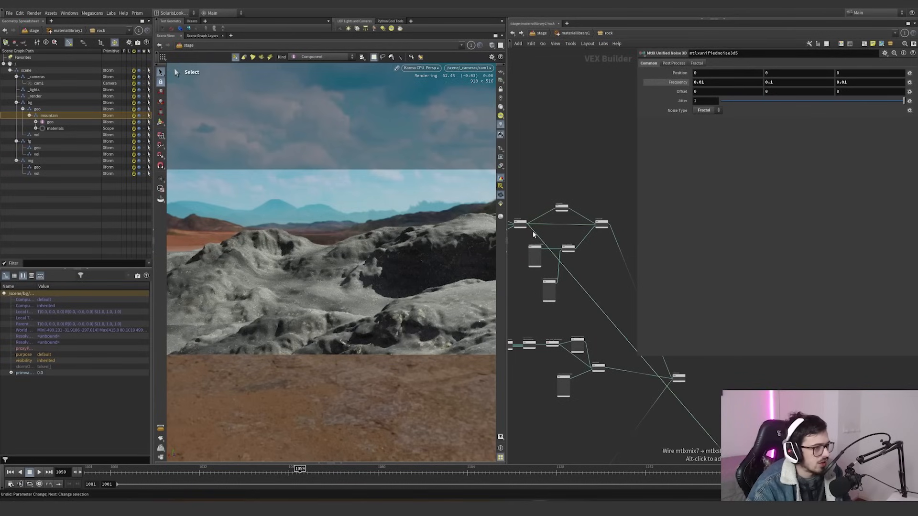
{"action": "left_click_drag", "start_coordinate": [536, 234], "coordinate": [600, 223]}
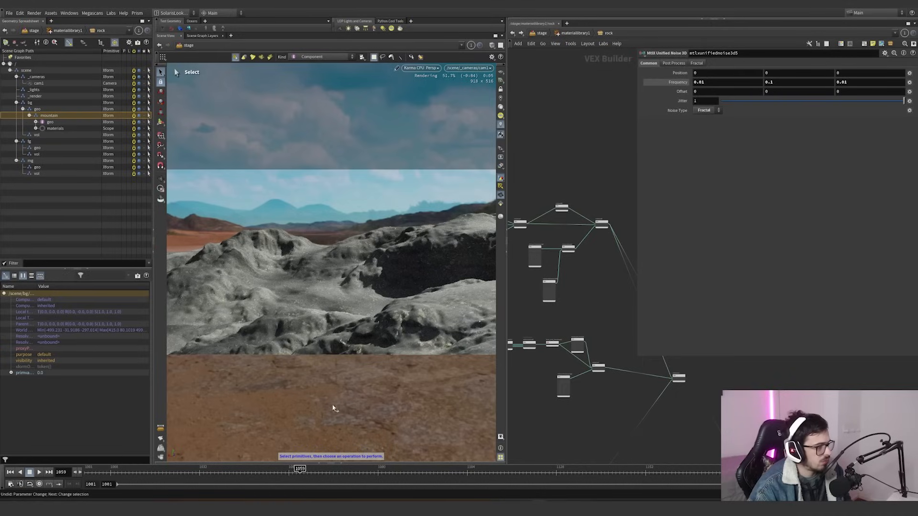
Step: Display the Correction Toolbar in the viewport and reset the brightness to 1
{"action": "left_click", "coordinate": [420, 68]}
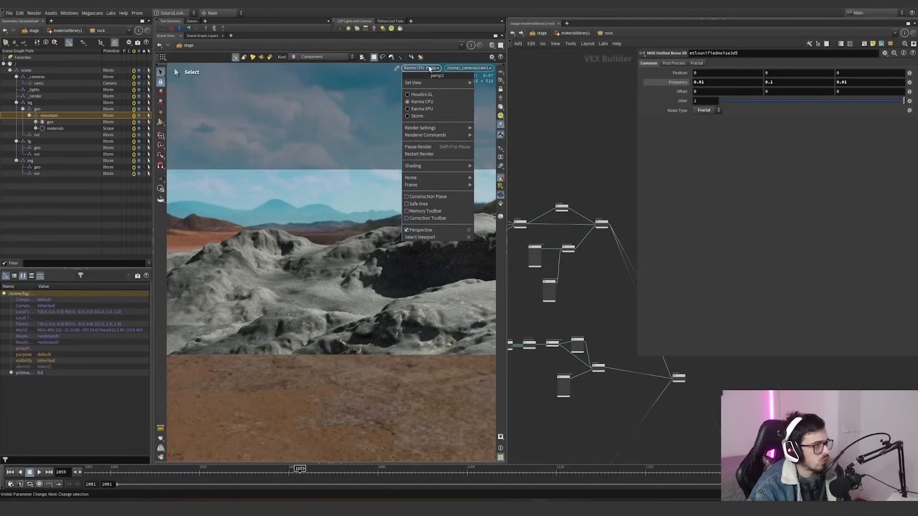
{"action": "left_click", "coordinate": [441, 218]}
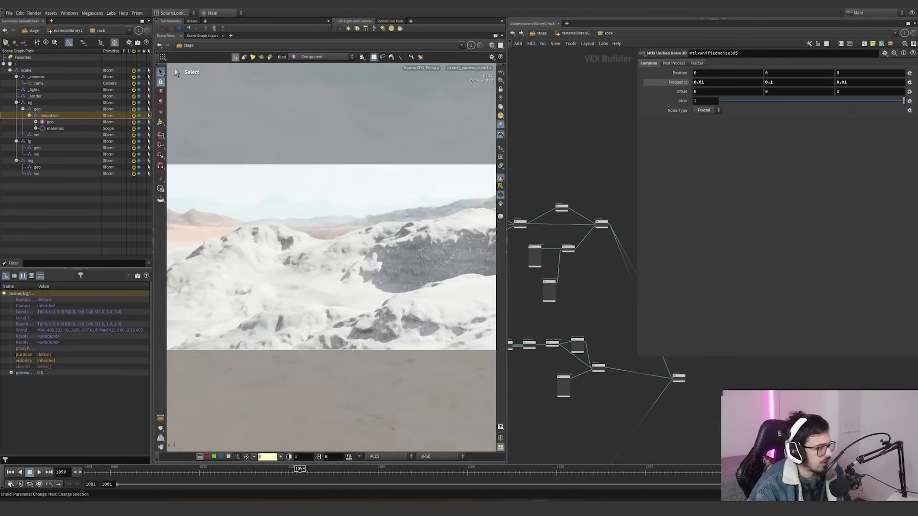
{"action": "type", "text": "1"}
{"action": "key", "text": "Return"}
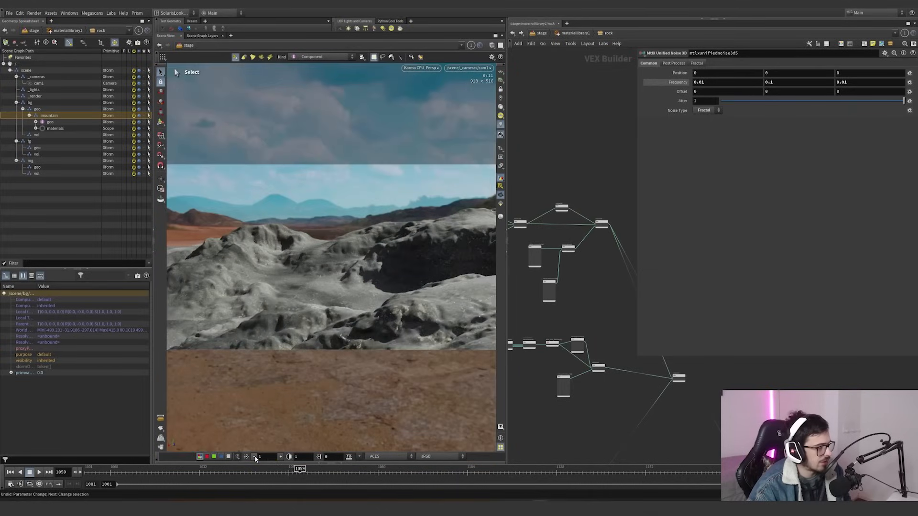
Step: Look over the rock material network from the finished first albedo chain to the layer chains below it
{"action": "scroll", "coordinate": [560, 287], "scroll_direction": "down", "scroll_amount": 5}
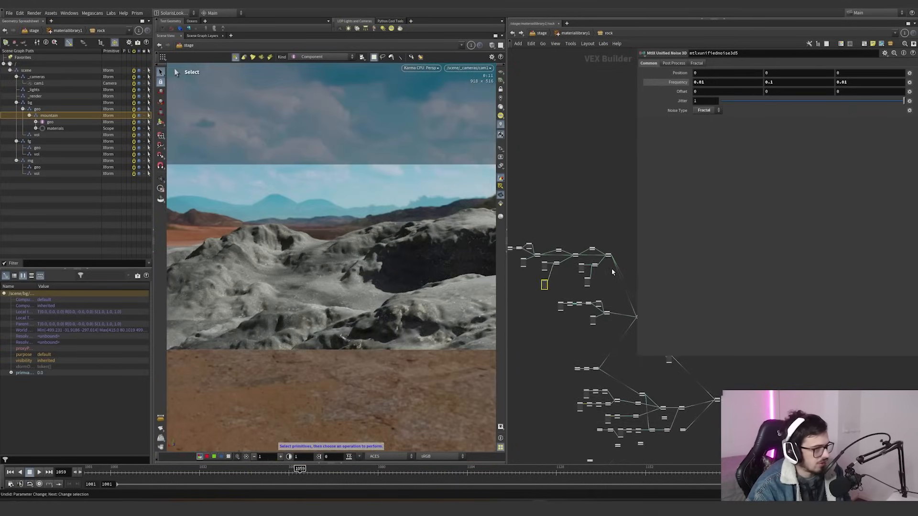
{"action": "left_click_drag", "start_coordinate": [618, 234], "coordinate": [578, 238]}
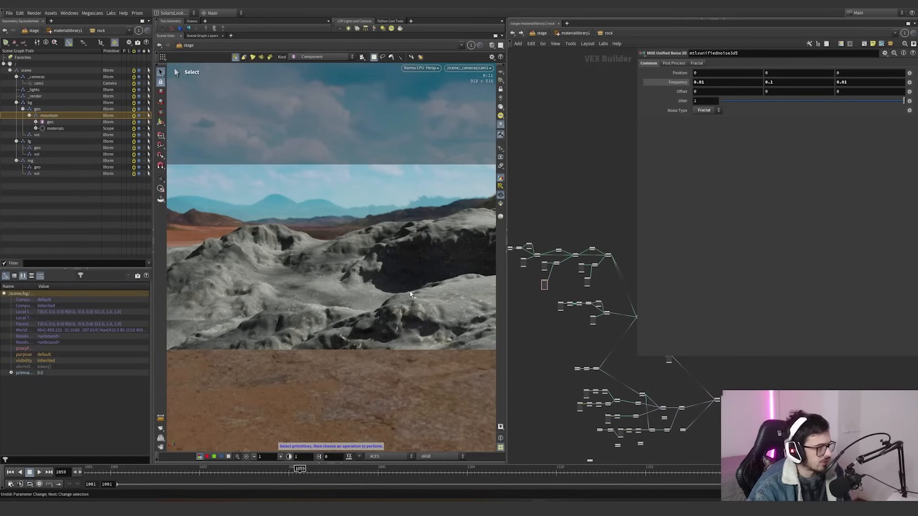
{"action": "scroll", "coordinate": [606, 281], "scroll_direction": "down", "scroll_amount": 3}
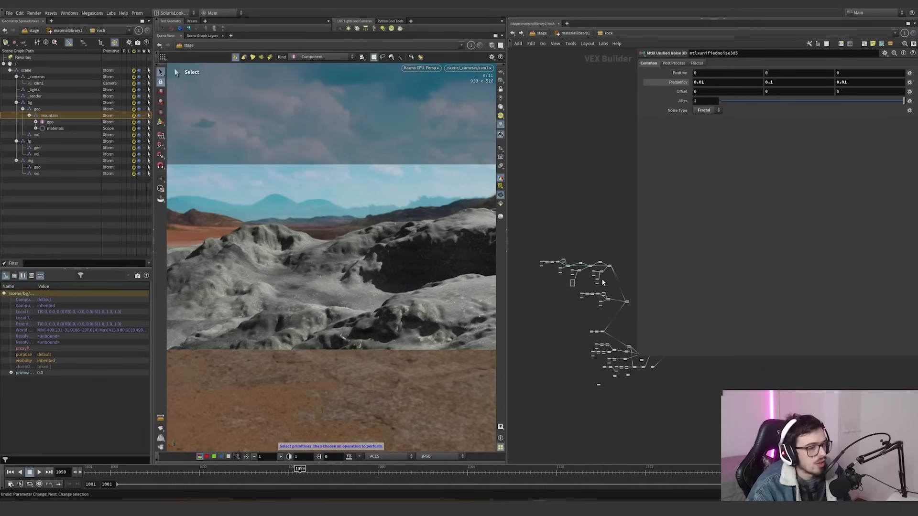
{"action": "scroll", "coordinate": [633, 321], "scroll_direction": "up", "scroll_amount": 5}
{"action": "middle_click_drag", "start_coordinate": [633, 320], "coordinate": [581, 305]}
{"action": "scroll", "coordinate": [592, 305], "scroll_direction": "down", "scroll_amount": 1}
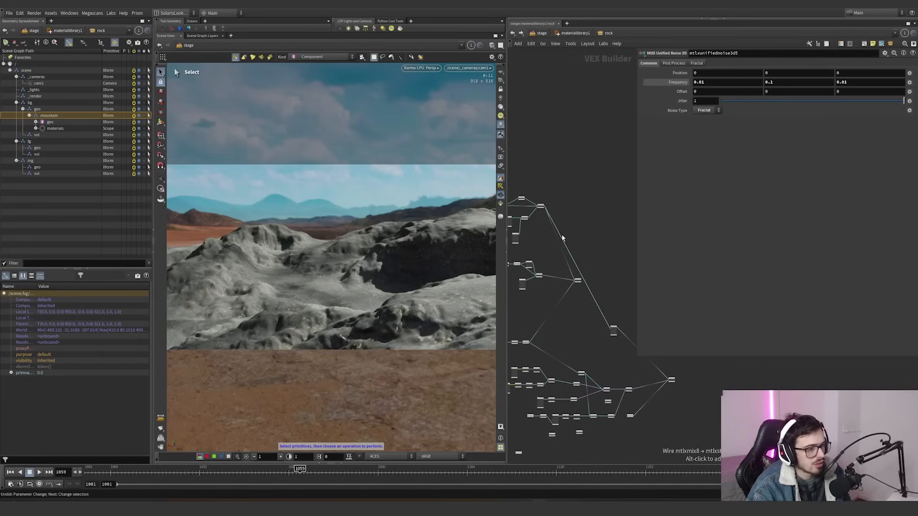
{"action": "left_click_drag", "start_coordinate": [563, 240], "coordinate": [571, 240]}
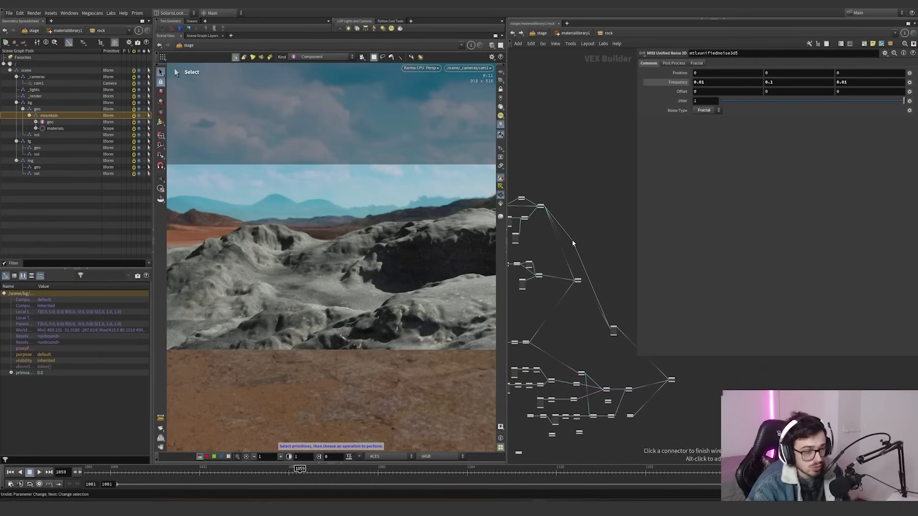
{"action": "middle_click_drag", "start_coordinate": [572, 240], "coordinate": [592, 230]}
{"action": "scroll", "coordinate": [592, 230], "scroll_direction": "up", "scroll_amount": 5}
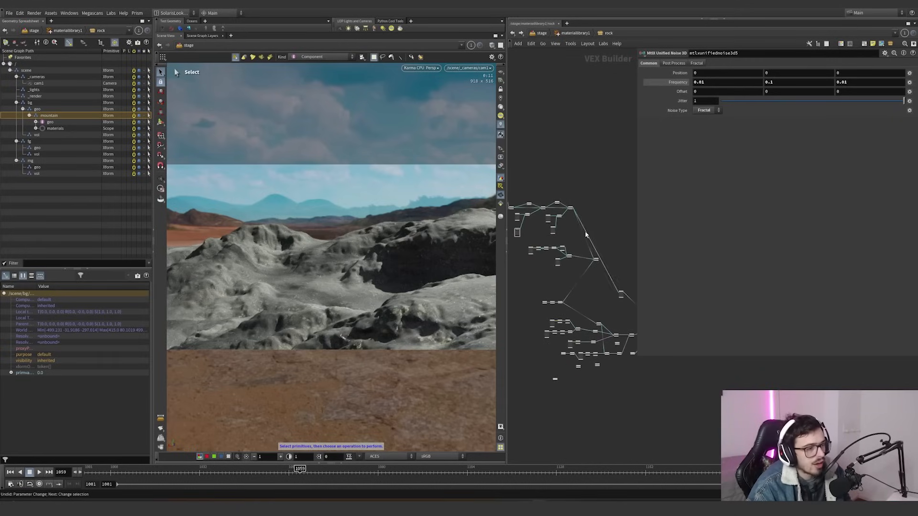
{"action": "middle_click_drag", "start_coordinate": [594, 267], "coordinate": [567, 258]}
{"action": "scroll", "coordinate": [537, 251], "scroll_direction": "up", "scroll_amount": 3}
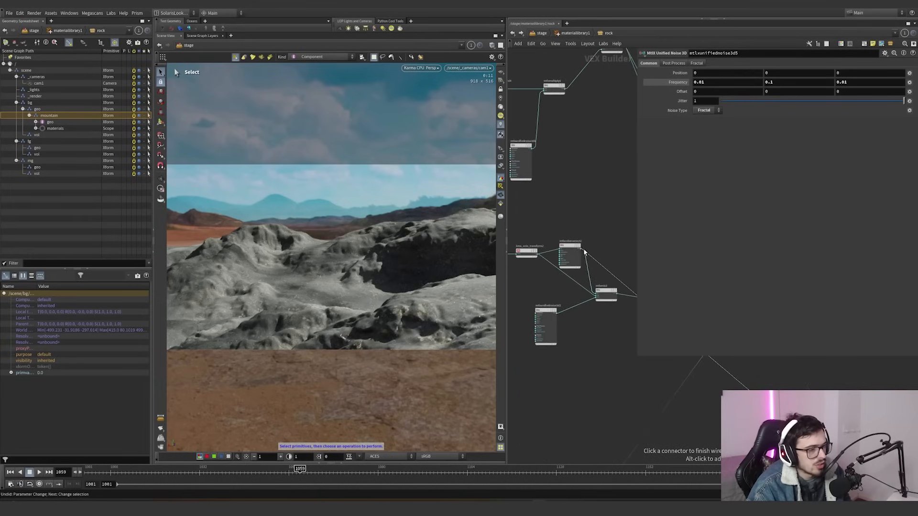
{"action": "left_click", "coordinate": [613, 289]}
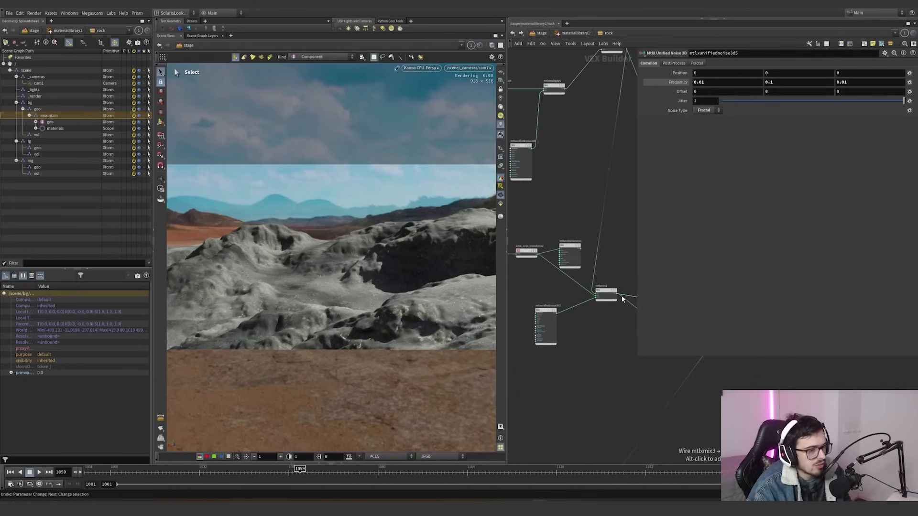
{"action": "key", "text": "ctrl+z"}
Step: Reroute the surface shader's colour input from mtlxmix8 to mtlxmix3 to preview the second texture layer
{"action": "scroll", "coordinate": [600, 336], "scroll_direction": "down", "scroll_amount": 3}
{"action": "middle_click_drag", "start_coordinate": [600, 336], "coordinate": [565, 334]}
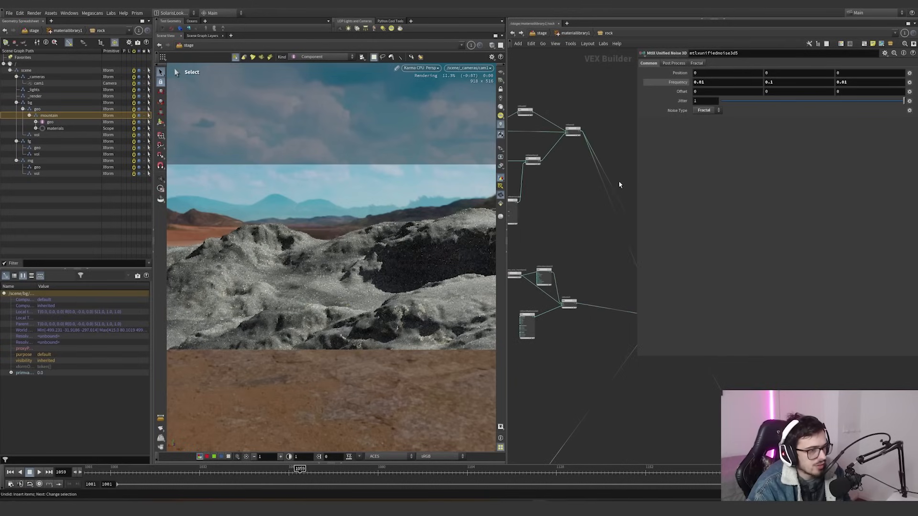
{"action": "left_click_drag", "start_coordinate": [614, 191], "coordinate": [577, 303]}
Step: Examine mtlxunifiednoise3d2's frequency and offset and the ground_forest albedo settings of kma_hextiled_triplanar3
{"action": "scroll", "coordinate": [587, 323], "scroll_direction": "down", "scroll_amount": 3}
{"action": "middle_click_drag", "start_coordinate": [595, 323], "coordinate": [640, 301]}
{"action": "left_click", "coordinate": [589, 305]}
{"action": "scroll", "coordinate": [567, 257], "scroll_direction": "up", "scroll_amount": 3}
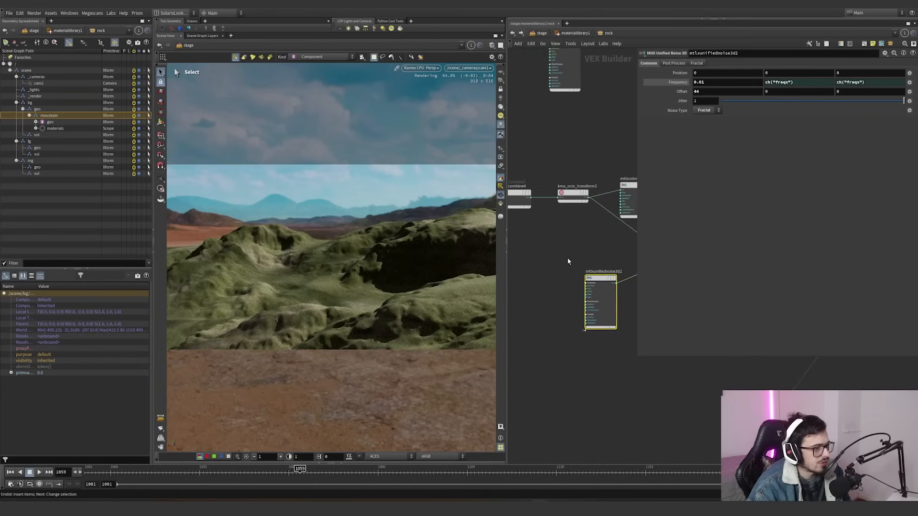
{"action": "scroll", "coordinate": [540, 321], "scroll_direction": "down", "scroll_amount": 2}
{"action": "mouse_move", "coordinate": [540, 321]}
{"action": "middle_mouse_down"}
{"action": "mouse_move", "coordinate": [605, 324]}
{"action": "mouse_move", "coordinate": [567, 303]}
{"action": "mouse_move", "coordinate": [502, 303]}
{"action": "middle_mouse_up"}
{"action": "left_click", "coordinate": [523, 268]}
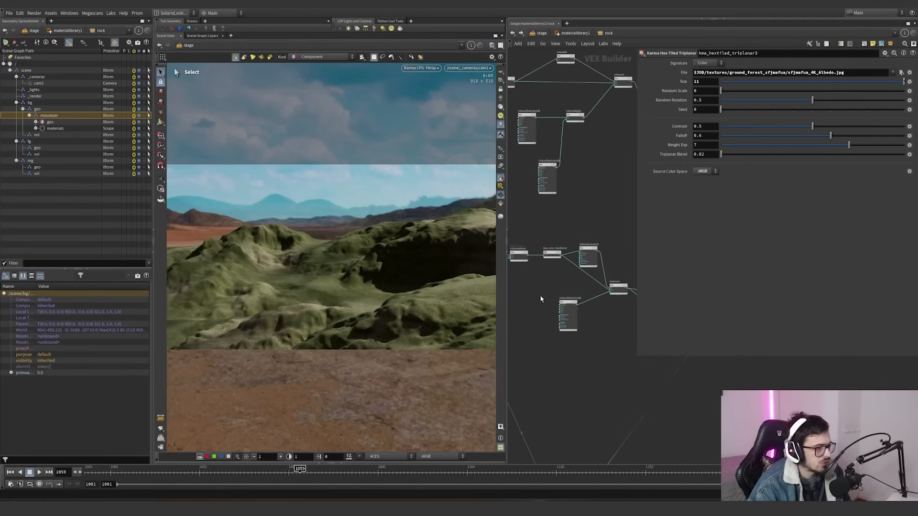
Step: Locate the mix node that blends the ground_forest layer with the rock layer ahead of the surface shader
{"action": "middle_click_drag", "start_coordinate": [571, 306], "coordinate": [513, 295]}
{"action": "scroll", "coordinate": [602, 302], "scroll_direction": "down", "scroll_amount": 4}
{"action": "middle_click_drag", "start_coordinate": [602, 302], "coordinate": [545, 292]}
{"action": "scroll", "coordinate": [546, 292], "scroll_direction": "up", "scroll_amount": 3}
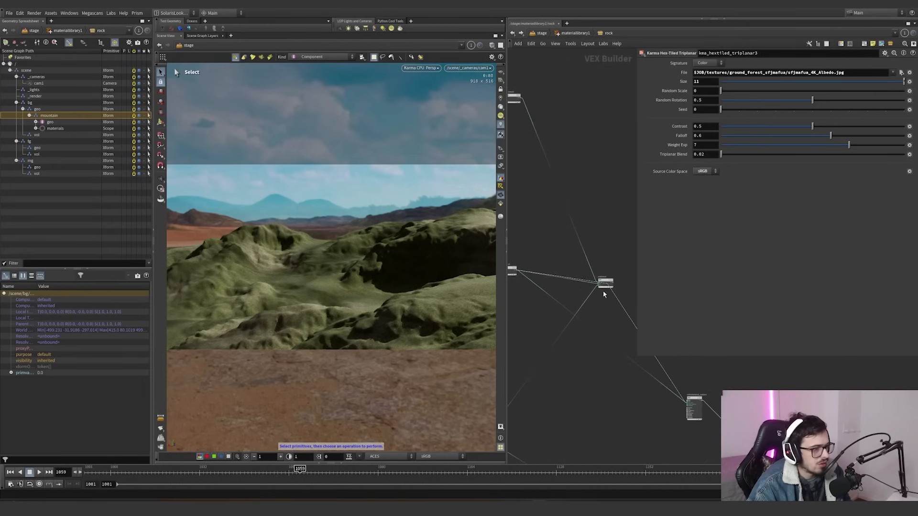
Step: Route the rock-and-ground colour mix to the material output for preview, followed by the kma_rampconst1 mask in its place
{"action": "left_click_drag", "start_coordinate": [617, 287], "coordinate": [615, 285]}
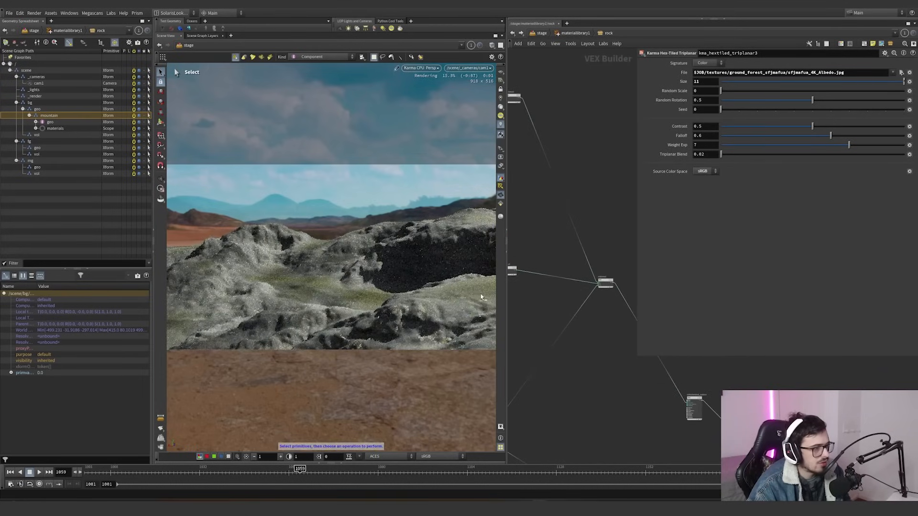
{"action": "scroll", "coordinate": [567, 317], "scroll_direction": "down", "scroll_amount": 5}
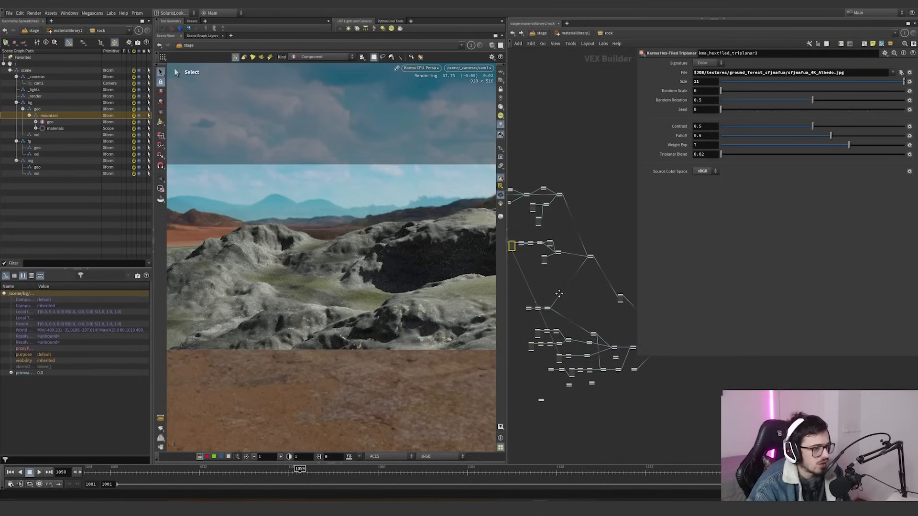
{"action": "scroll", "coordinate": [574, 284], "scroll_direction": "up", "scroll_amount": 5}
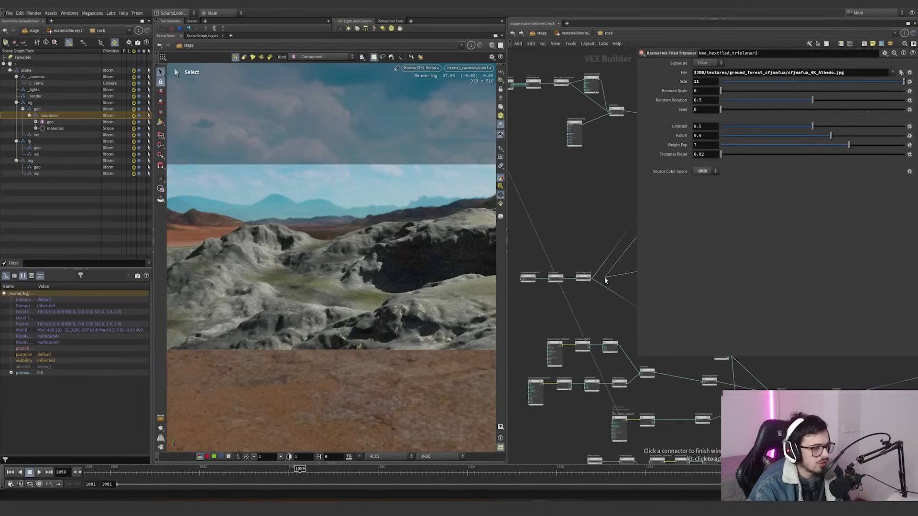
{"action": "left_click", "coordinate": [595, 281]}
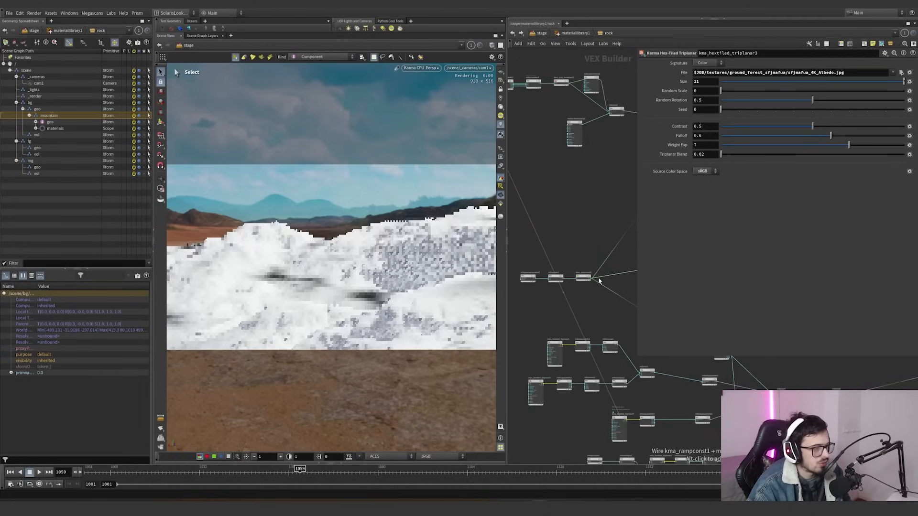
Step: Inspect the mask property node and try mtlxpower1 with Input 2 at 1, restoring it to 0.5
{"action": "middle_click_drag", "start_coordinate": [553, 307], "coordinate": [595, 298]}
{"action": "left_click", "coordinate": [571, 268]}
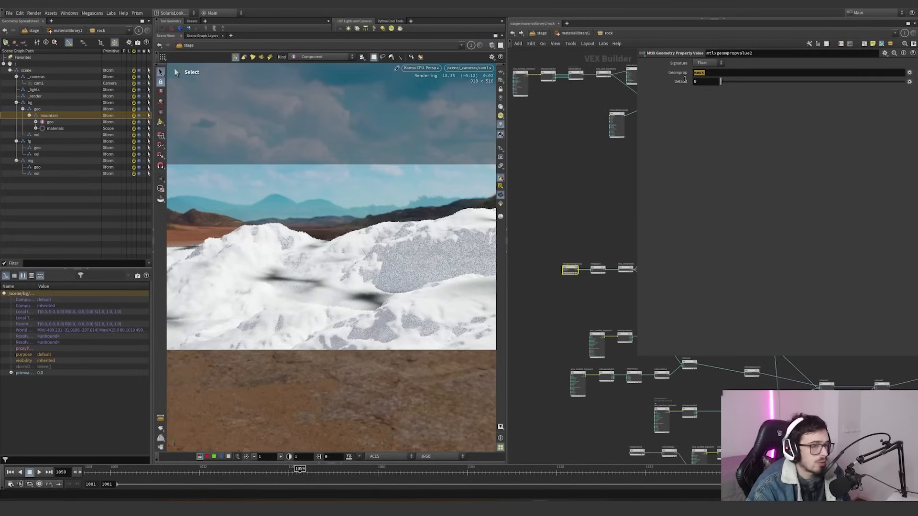
{"action": "scroll", "coordinate": [597, 270], "scroll_direction": "up", "scroll_amount": 4}
{"action": "left_click", "coordinate": [563, 270]}
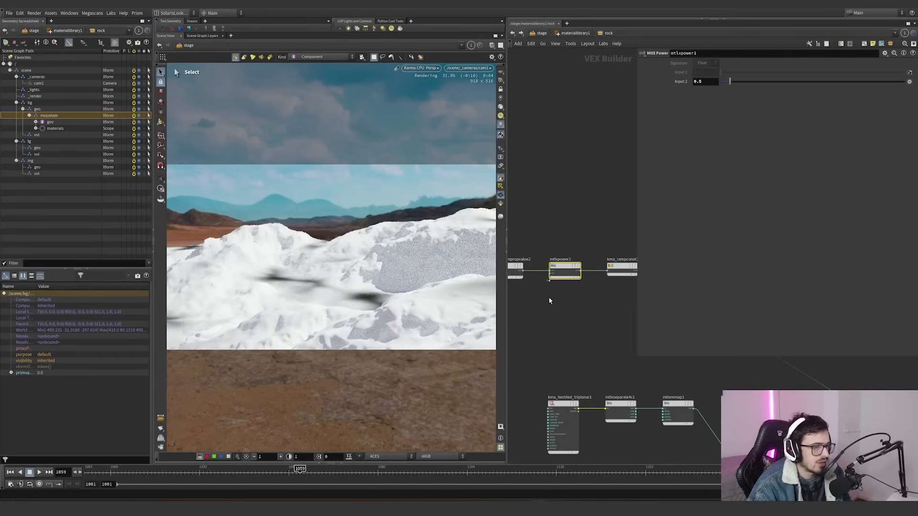
{"action": "key", "text": "Return"}
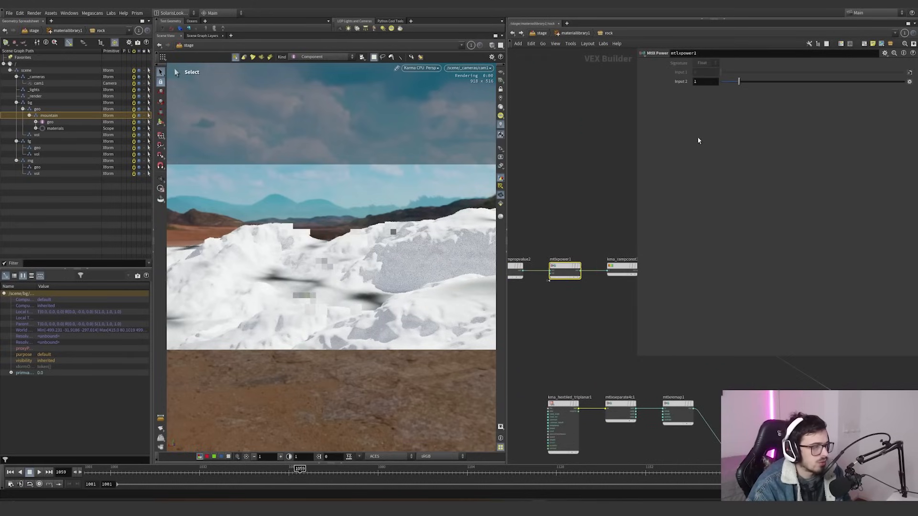
{"action": "left_click_drag", "start_coordinate": [704, 82], "coordinate": [629, 78]}
{"action": "type", "text": ".5"}
{"action": "key", "text": "Return"}
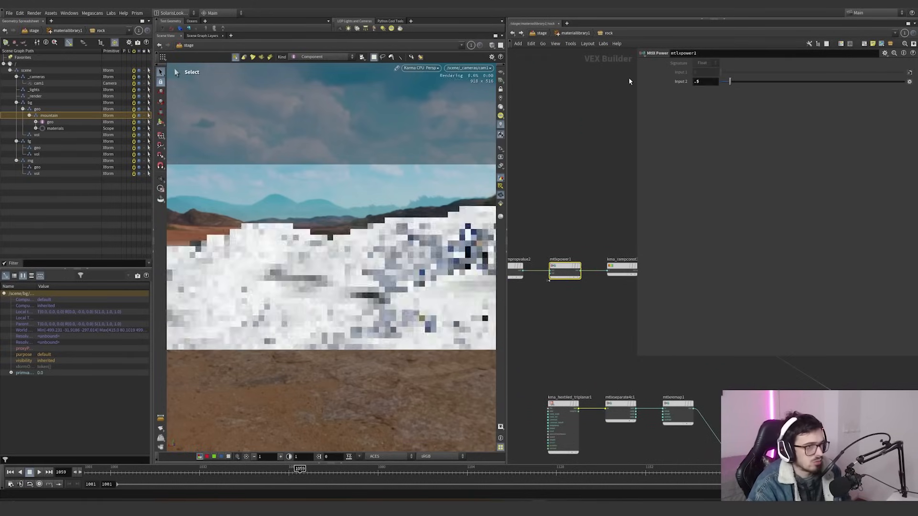
Step: Open the kma_rampconst1 ramp settings and preview the rock-and-ground colour mix on the mountain in place of the mask
{"action": "middle_click_drag", "start_coordinate": [606, 247], "coordinate": [549, 248]}
{"action": "left_click", "coordinate": [563, 270]}
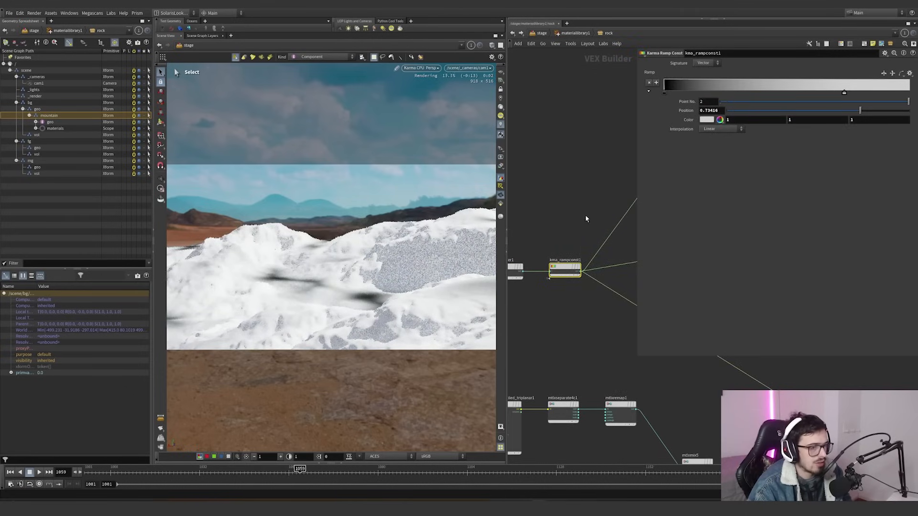
{"action": "middle_click_drag", "start_coordinate": [585, 219], "coordinate": [508, 221]}
{"action": "scroll", "coordinate": [569, 233], "scroll_direction": "down", "scroll_amount": 6}
{"action": "mouse_move", "coordinate": [553, 240]}
{"action": "left_mouse_down"}
{"action": "mouse_move", "coordinate": [606, 183]}
{"action": "mouse_move", "coordinate": [600, 179]}
{"action": "left_mouse_up"}
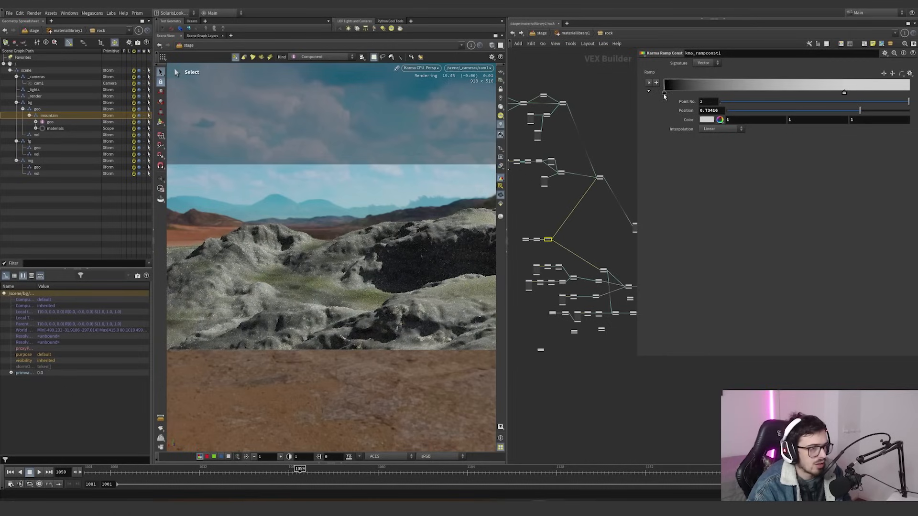
Step: Try moving the ramp's black point to about 0.28 and its white point to about 0.07, undoing each change
{"action": "left_click_drag", "start_coordinate": [664, 95], "coordinate": [734, 93]}
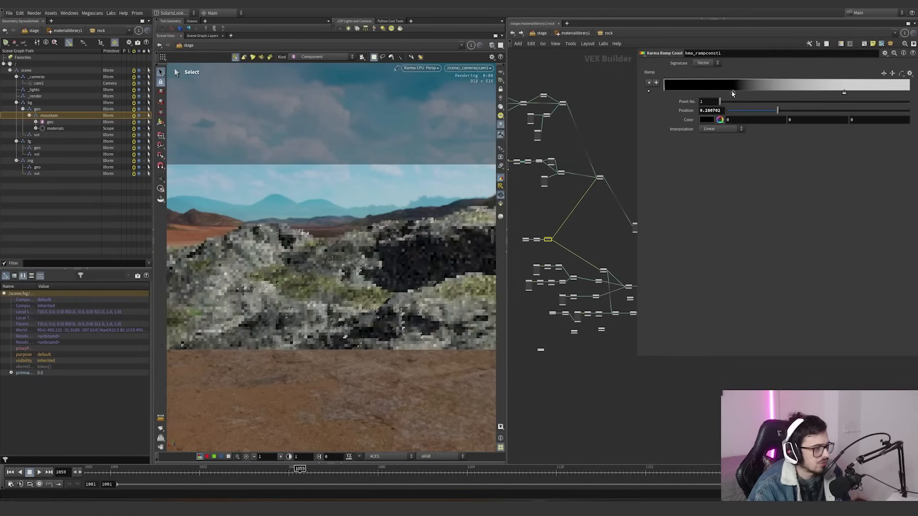
{"action": "key", "text": "ctrl+z"}
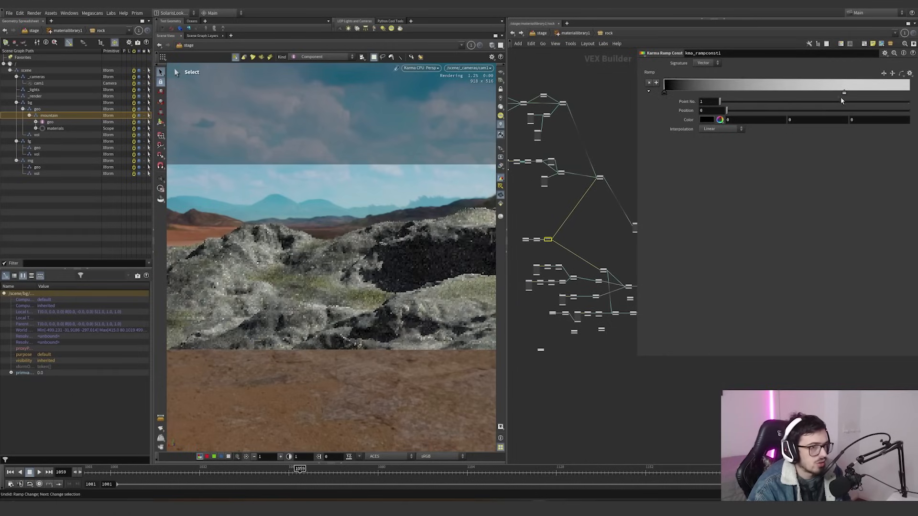
{"action": "left_click_drag", "start_coordinate": [842, 93], "coordinate": [678, 92]}
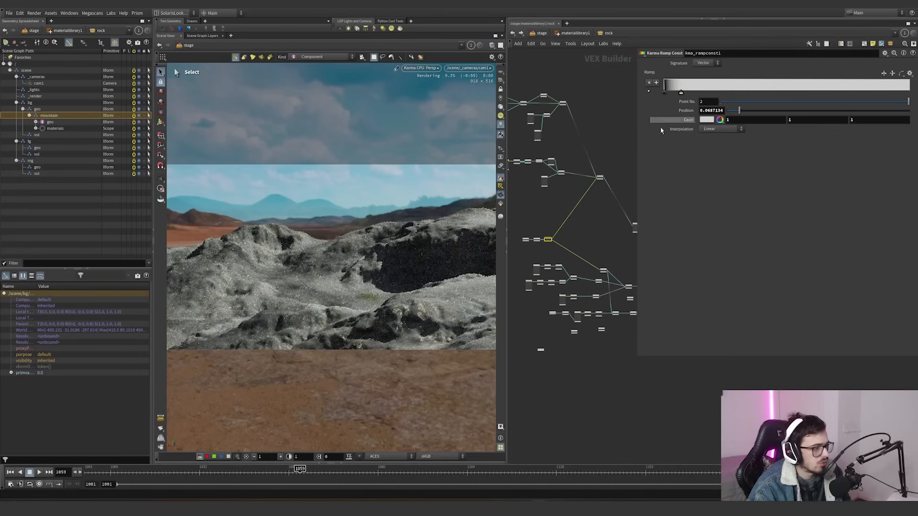
{"action": "key", "text": "ctrl+z"}
Step: Examine the layout of the rock material's network, selecting the texture branches and the ground colour branch's first nodes
{"action": "scroll", "coordinate": [555, 204], "scroll_direction": "down", "scroll_amount": 2}
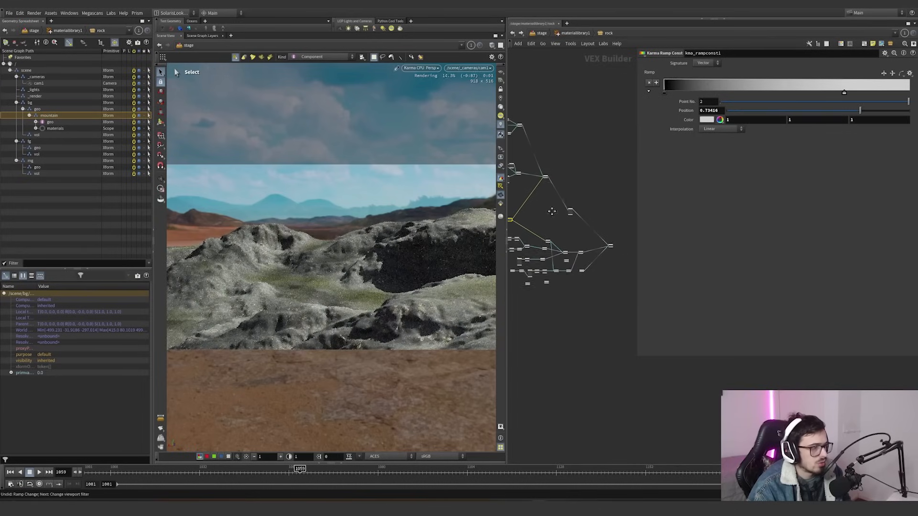
{"action": "scroll", "coordinate": [573, 205], "scroll_direction": "up", "scroll_amount": 3}
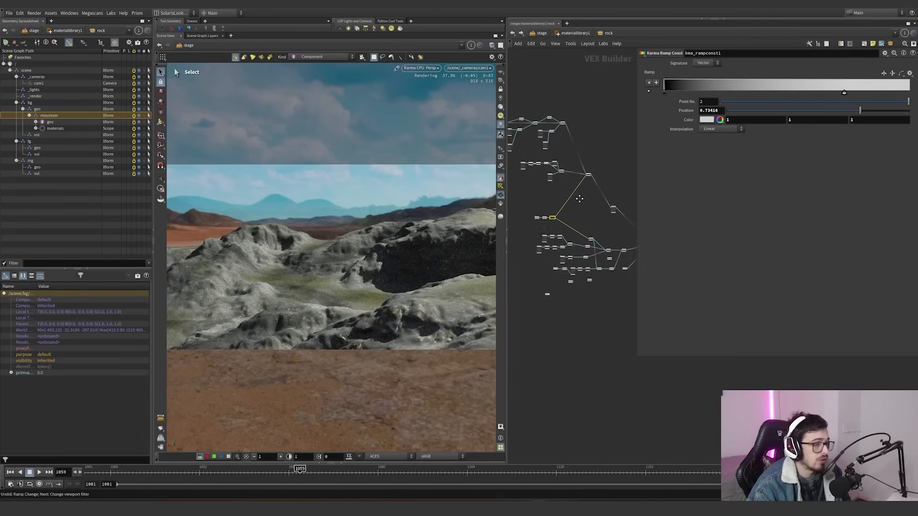
{"action": "scroll", "coordinate": [584, 193], "scroll_direction": "down", "scroll_amount": 4}
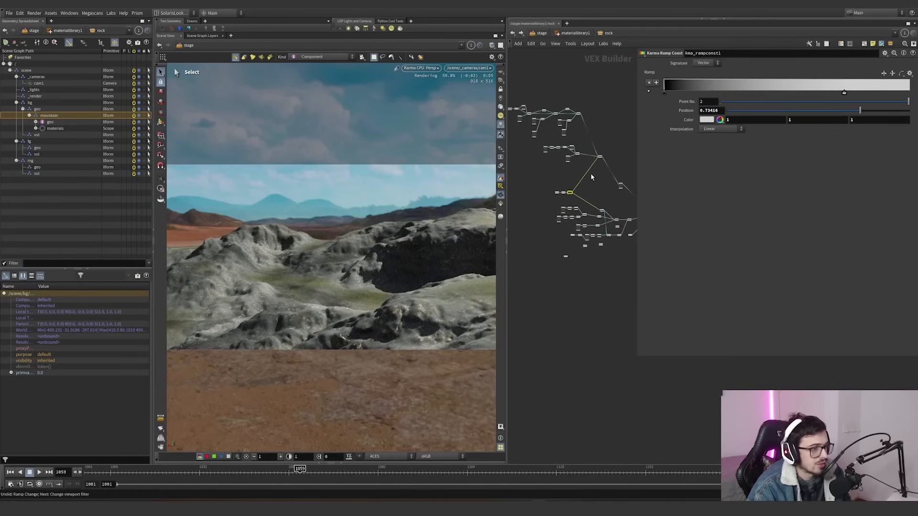
{"action": "left_click_drag", "start_coordinate": [515, 100], "coordinate": [602, 250]}
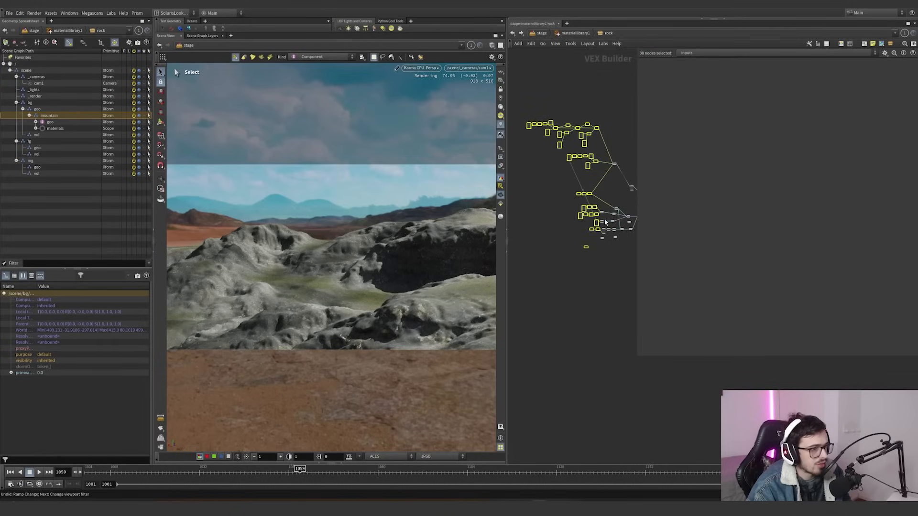
{"action": "scroll", "coordinate": [555, 129], "scroll_direction": "up", "scroll_amount": 4}
{"action": "scroll", "coordinate": [555, 146], "scroll_direction": "up", "scroll_amount": 3}
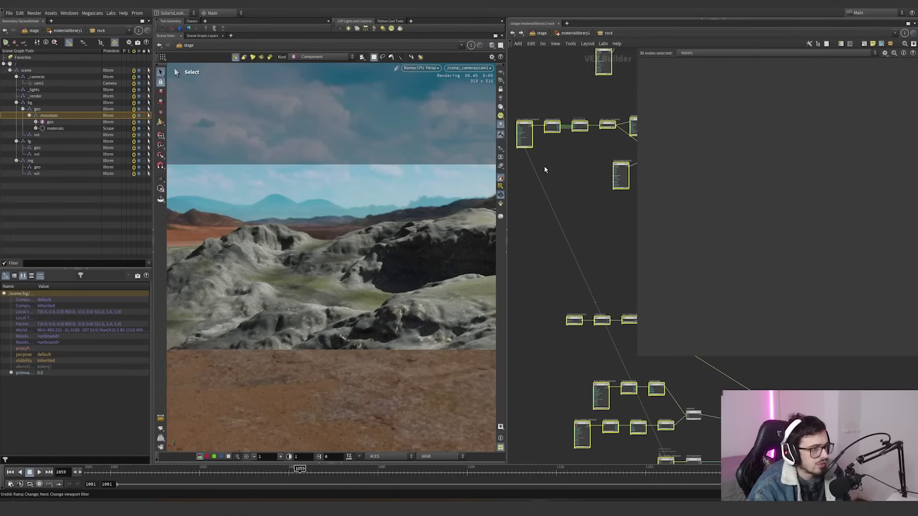
{"action": "left_click_drag", "start_coordinate": [522, 127], "coordinate": [559, 146]}
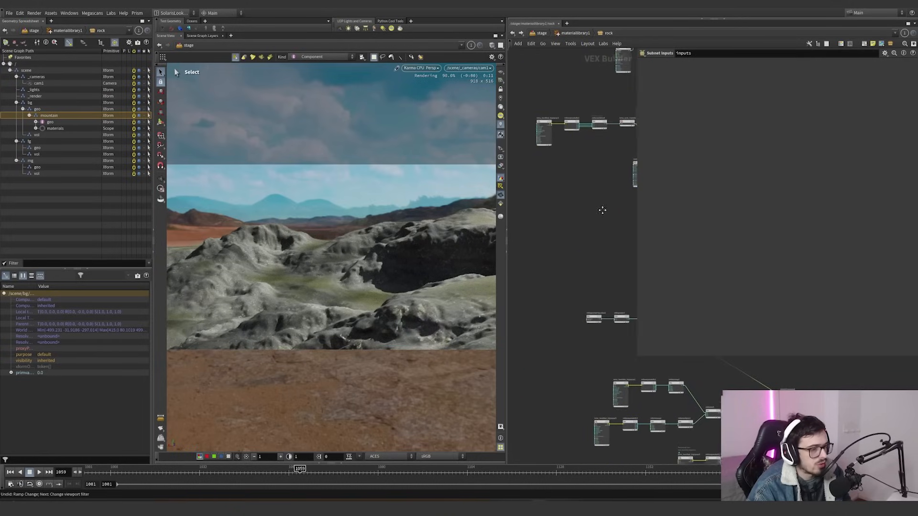
{"action": "scroll", "coordinate": [623, 244], "scroll_direction": "down", "scroll_amount": 4}
{"action": "middle_click_drag", "start_coordinate": [624, 245], "coordinate": [572, 198]}
{"action": "left_click_drag", "start_coordinate": [519, 119], "coordinate": [551, 191]}
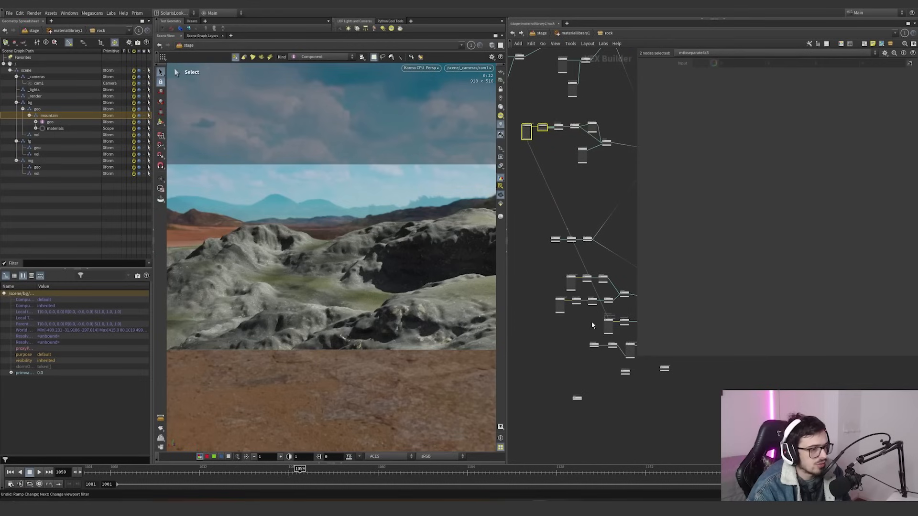
Step: Inspect the kma_hextiled_triplanar4 displacement texture and follow the displacement branches through to the material output
{"action": "left_click", "coordinate": [612, 327]}
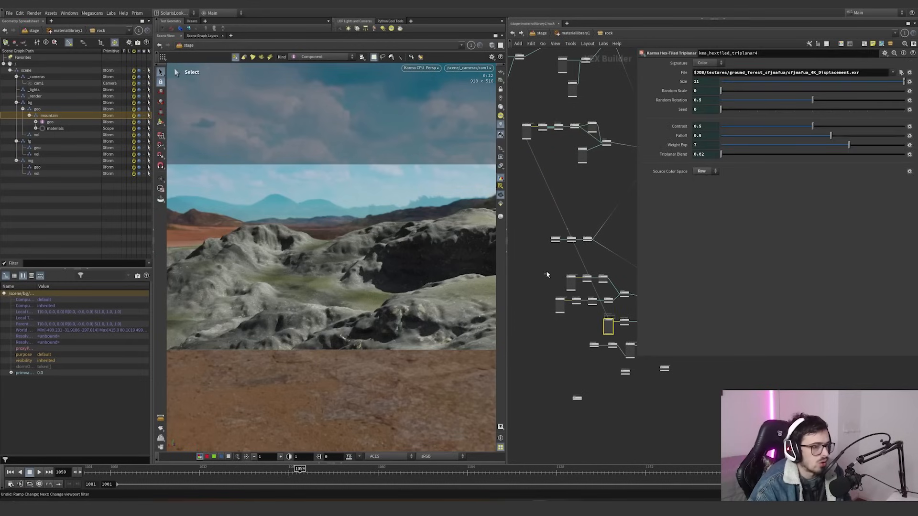
{"action": "left_click_drag", "start_coordinate": [546, 275], "coordinate": [618, 354]}
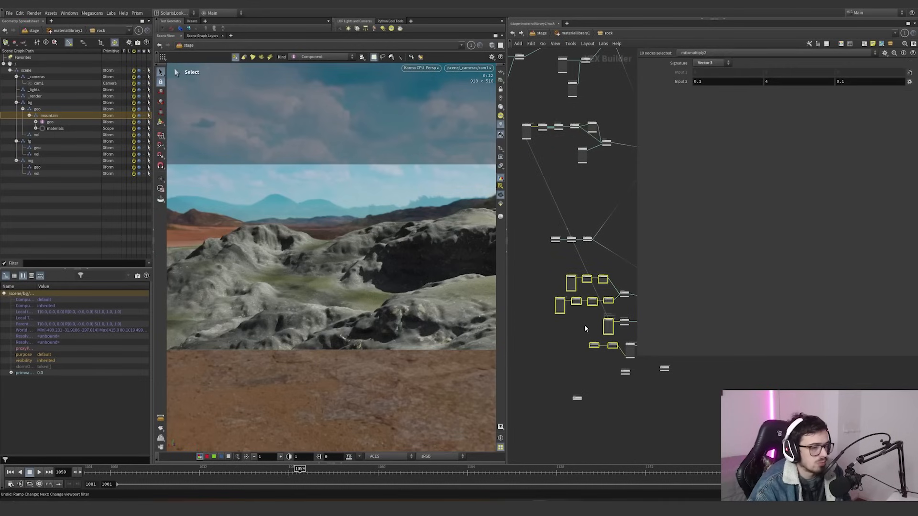
{"action": "middle_click_drag", "start_coordinate": [584, 326], "coordinate": [519, 327]}
{"action": "scroll", "coordinate": [575, 273], "scroll_direction": "down", "scroll_amount": 3}
{"action": "mouse_move", "coordinate": [572, 265]}
{"action": "middle_mouse_down"}
{"action": "mouse_move", "coordinate": [512, 255]}
{"action": "mouse_move", "coordinate": [562, 270]}
{"action": "middle_mouse_up"}
{"action": "scroll", "coordinate": [578, 277], "scroll_direction": "down", "scroll_amount": 2}
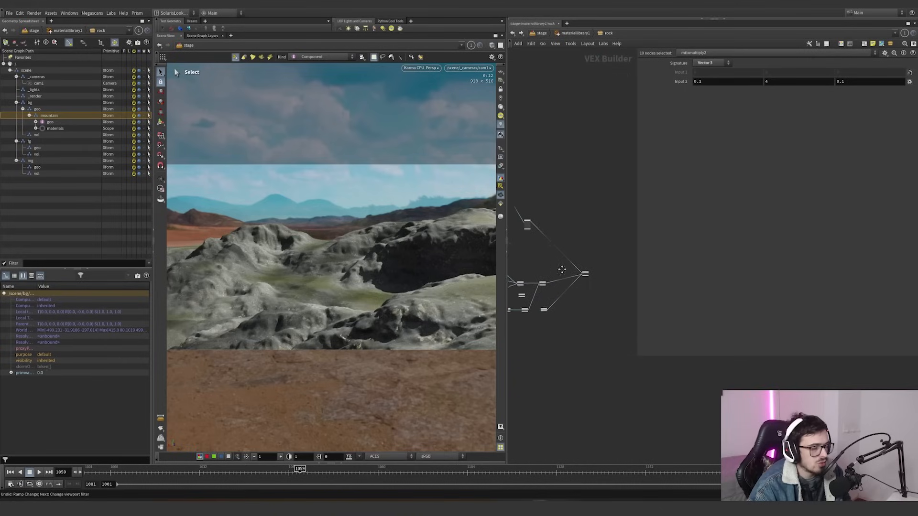
{"action": "scroll", "coordinate": [569, 262], "scroll_direction": "up", "scroll_amount": 3}
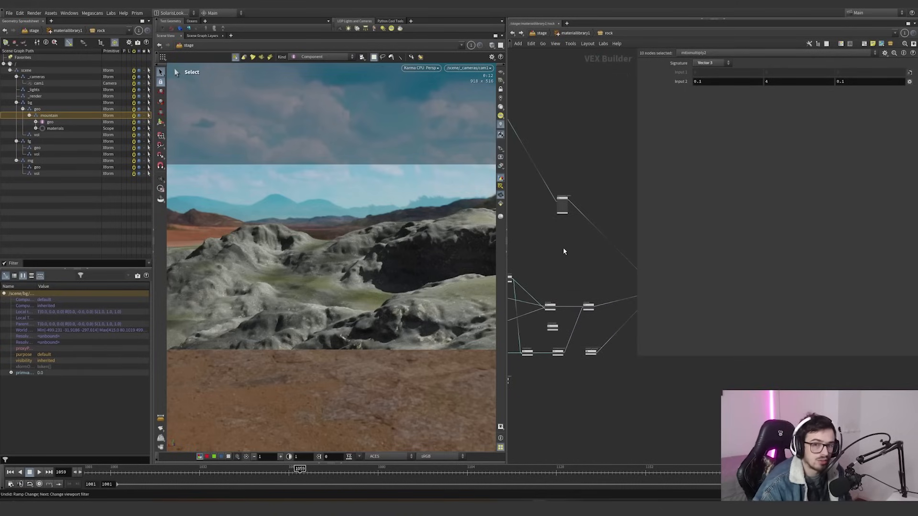
{"action": "middle_click_drag", "start_coordinate": [563, 248], "coordinate": [584, 242]}
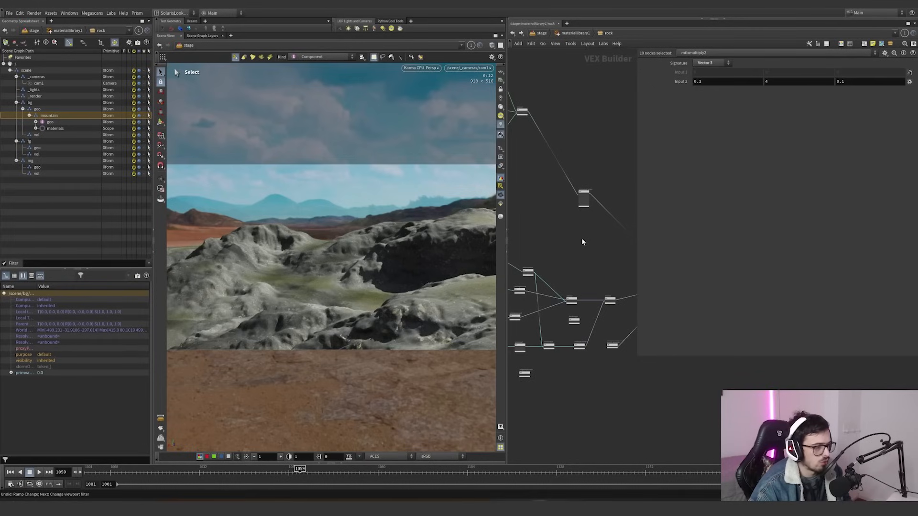
{"action": "scroll", "coordinate": [573, 242], "scroll_direction": "down", "scroll_amount": 2}
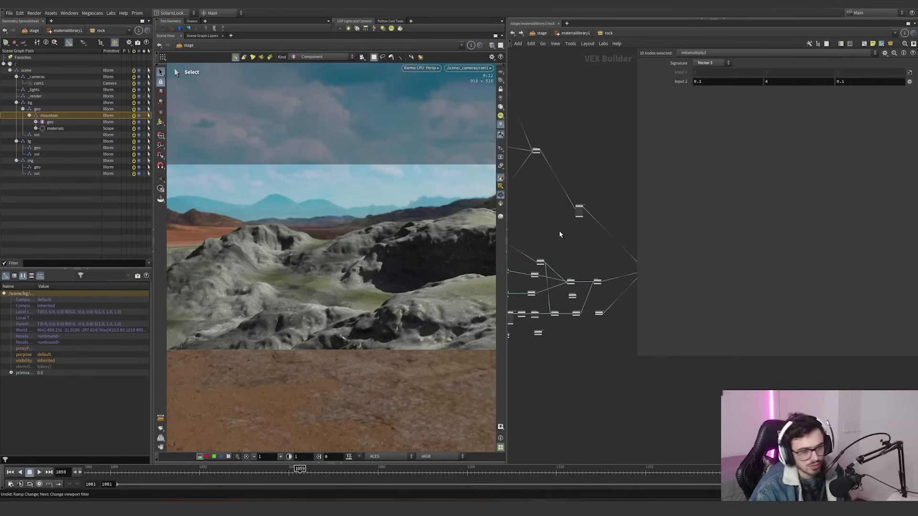
{"action": "scroll", "coordinate": [562, 232], "scroll_direction": "down", "scroll_amount": 3}
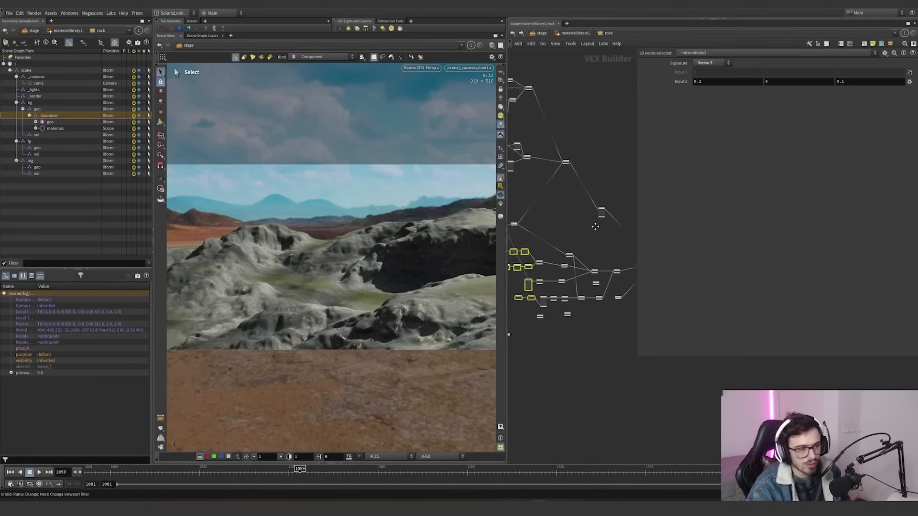
Step: Route the mtlxremap1 output to the material output to preview the rock displacement map on the mountain, undoing any miswiring
{"action": "middle_click_drag", "start_coordinate": [565, 171], "coordinate": [581, 160]}
{"action": "left_click", "coordinate": [581, 160]}
{"action": "left_click", "coordinate": [589, 145]}
{"action": "middle_click_drag", "start_coordinate": [564, 213], "coordinate": [587, 208]}
{"action": "scroll", "coordinate": [574, 214], "scroll_direction": "up", "scroll_amount": 3}
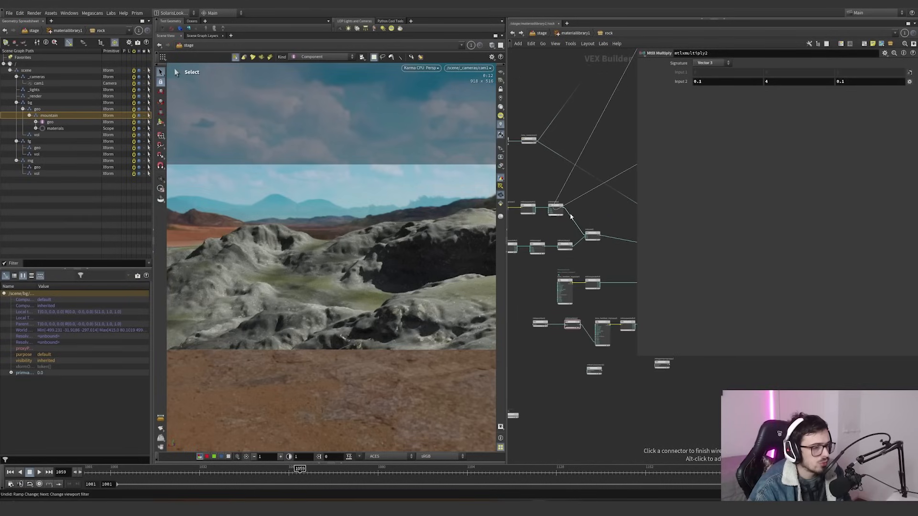
{"action": "left_click", "coordinate": [567, 206]}
{"action": "key", "text": "ctrl+z"}
{"action": "scroll", "coordinate": [583, 191], "scroll_direction": "down", "scroll_amount": 4}
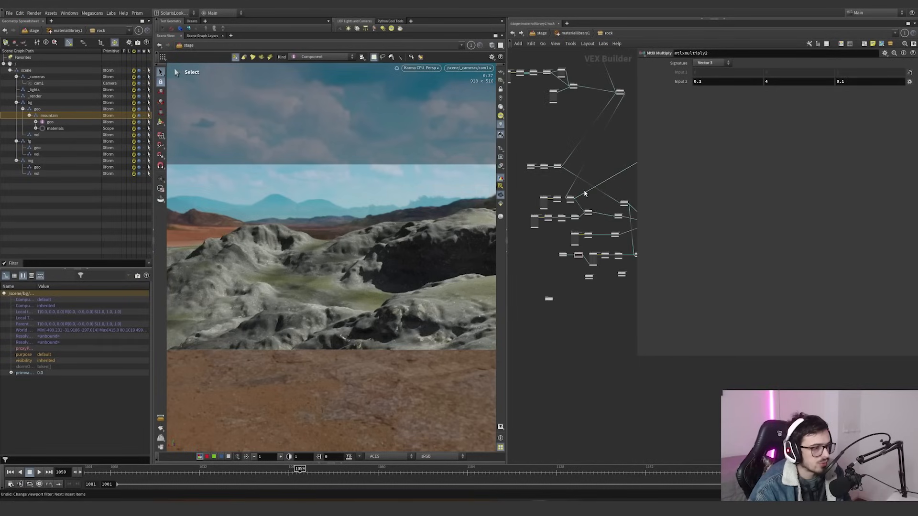
{"action": "middle_click_drag", "start_coordinate": [584, 191], "coordinate": [566, 215]}
{"action": "scroll", "coordinate": [549, 227], "scroll_direction": "up", "scroll_amount": 4}
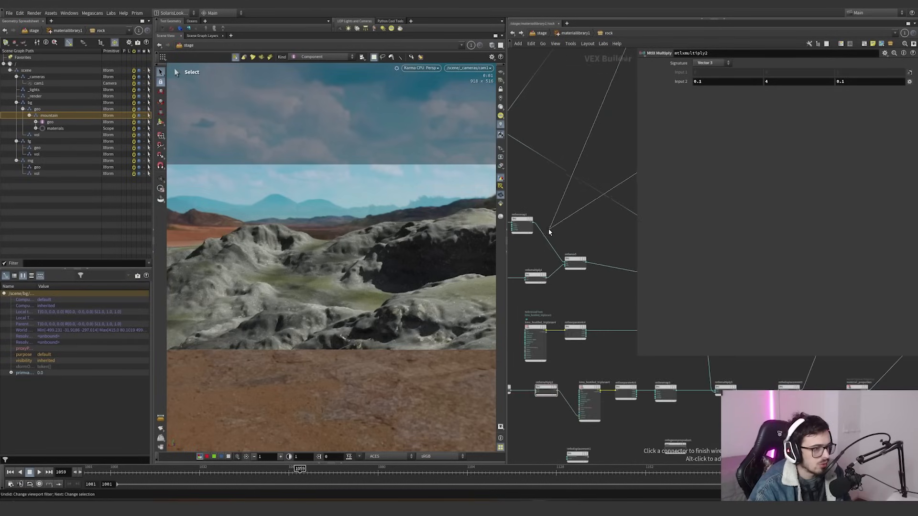
{"action": "key", "text": "ctrl+z"}
{"action": "left_click", "coordinate": [540, 220]}
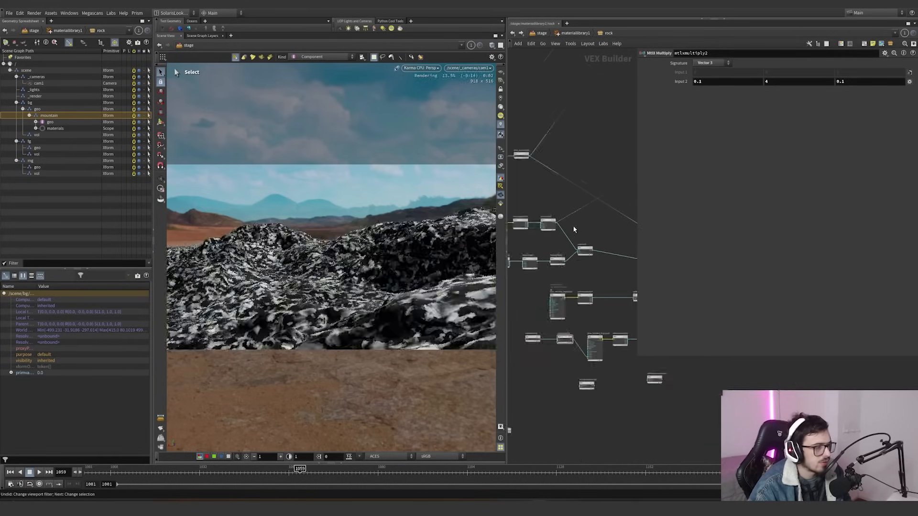
Step: Inspect the kma_hextiled_triplanar1 rock lava displacement texture settings and the branch from it to mtlxremap1
{"action": "middle_click_drag", "start_coordinate": [573, 225], "coordinate": [632, 217]}
{"action": "scroll", "coordinate": [552, 218], "scroll_direction": "up", "scroll_amount": 4}
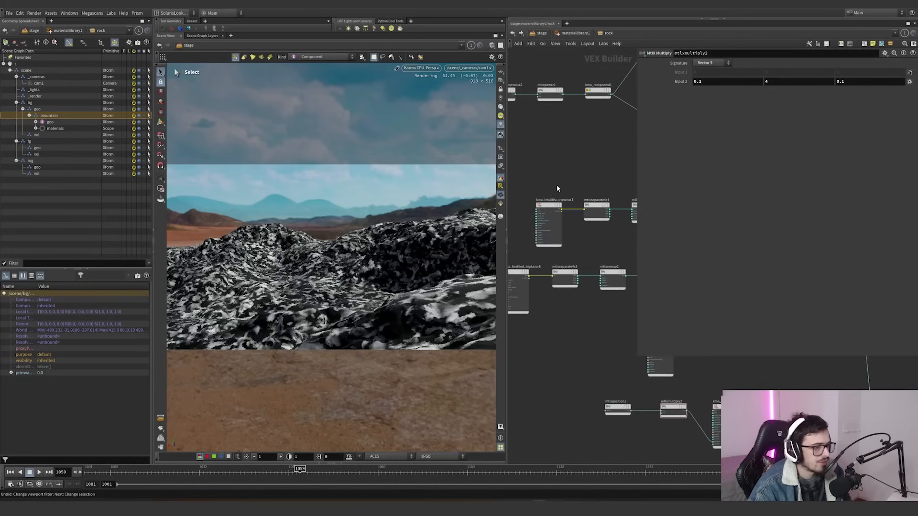
{"action": "left_click", "coordinate": [546, 212]}
{"action": "middle_click_drag", "start_coordinate": [591, 174], "coordinate": [560, 178]}
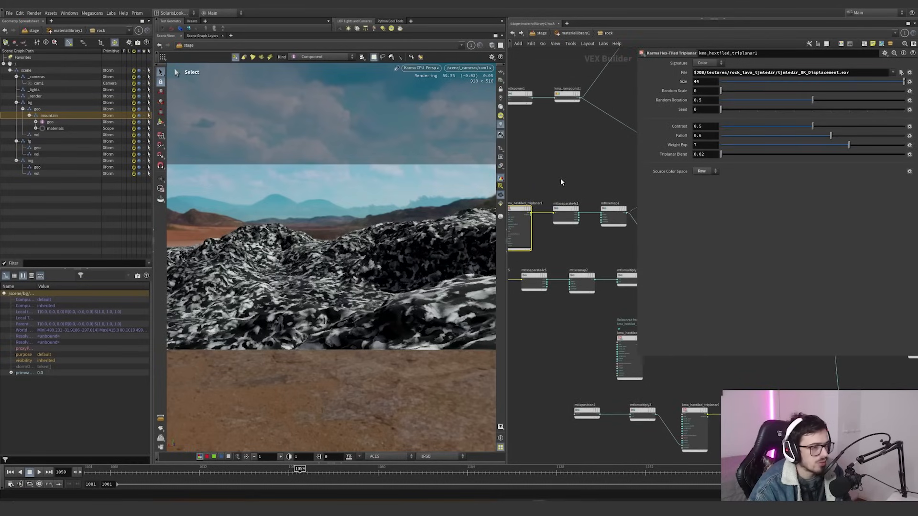
{"action": "mouse_move", "coordinate": [586, 183]}
{"action": "left_mouse_down"}
{"action": "mouse_move", "coordinate": [549, 234]}
{"action": "mouse_move", "coordinate": [571, 174]}
{"action": "left_mouse_up"}
{"action": "middle_click_drag", "start_coordinate": [571, 170], "coordinate": [518, 170]}
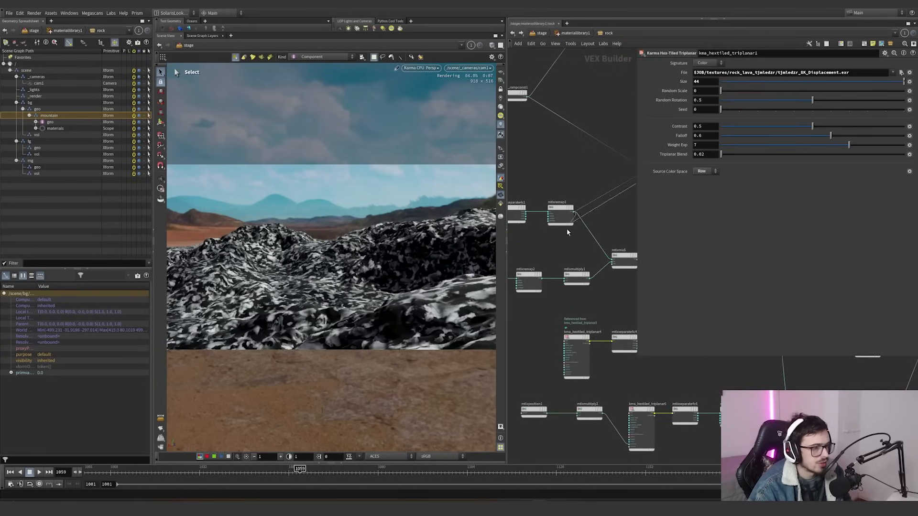
Step: Preview the second displacement texture on the mountain using the output of the separate node ahead of mtlxremap2
{"action": "left_click", "coordinate": [573, 215]}
{"action": "middle_click_drag", "start_coordinate": [571, 222], "coordinate": [636, 205]}
{"action": "left_click", "coordinate": [560, 263]}
{"action": "left_click_drag", "start_coordinate": [515, 235], "coordinate": [592, 186]}
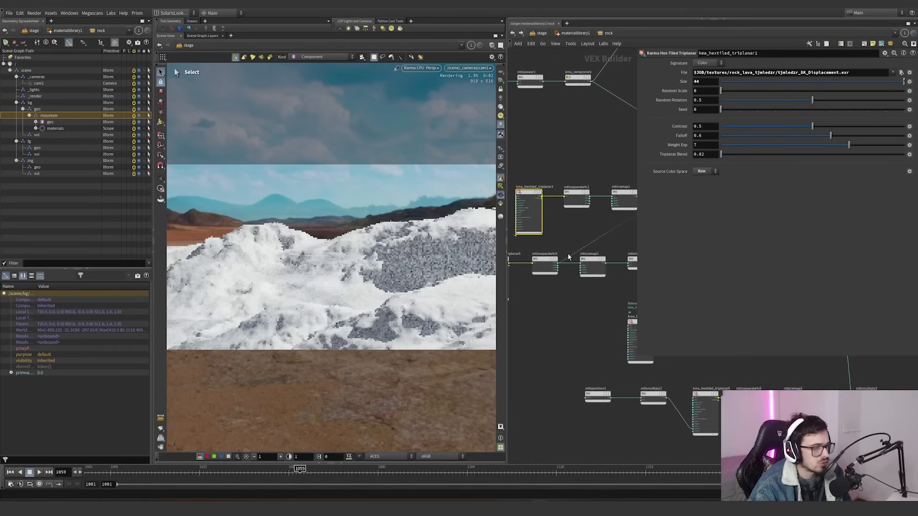
Step: Inspect the kma_hextiled_triplanar5 rock rough displacement texture settings and follow its branch to mtlxremap2
{"action": "middle_click_drag", "start_coordinate": [520, 245], "coordinate": [592, 213]}
{"action": "left_click", "coordinate": [567, 239]}
{"action": "middle_click_drag", "start_coordinate": [609, 258], "coordinate": [528, 279]}
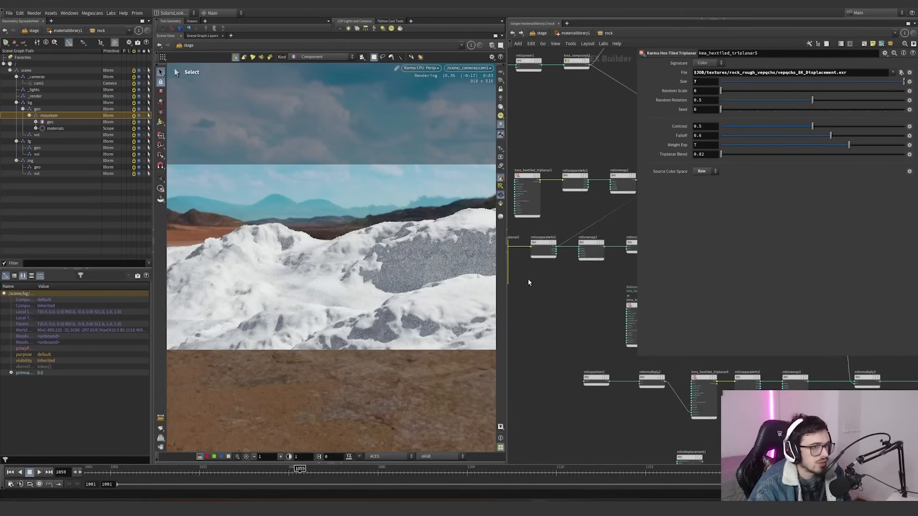
{"action": "left_click", "coordinate": [557, 245]}
{"action": "middle_click_drag", "start_coordinate": [596, 215], "coordinate": [550, 229]}
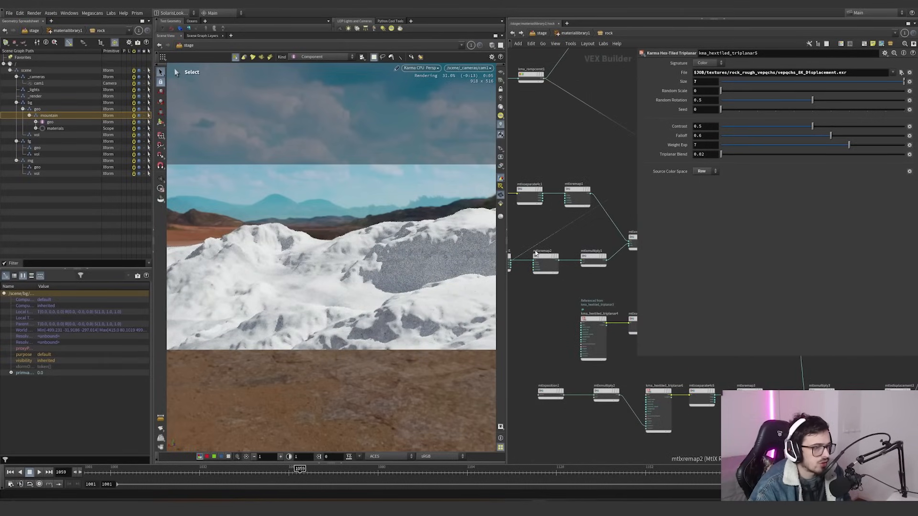
Step: Preview the mtlxremap2 output on the mountain and compare its remap range with that of mtlxremap1
{"action": "left_click_drag", "start_coordinate": [541, 241], "coordinate": [563, 260]}
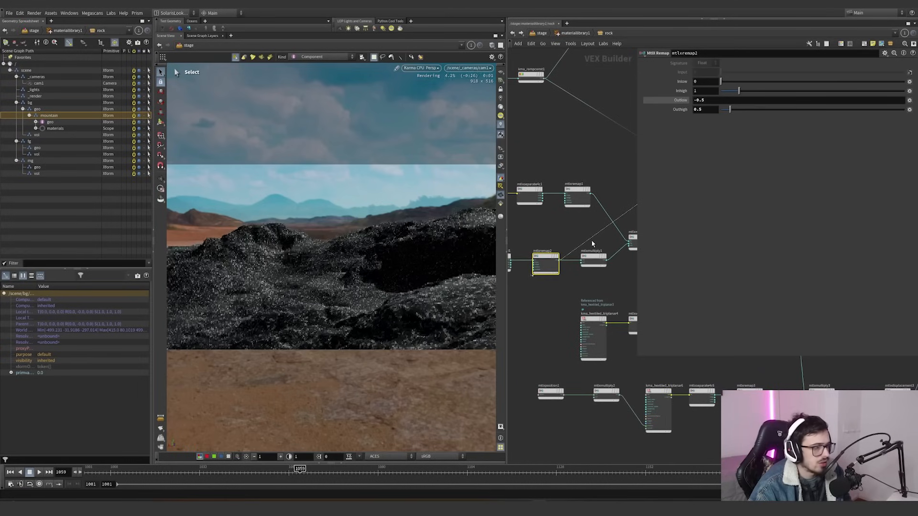
{"action": "left_click", "coordinate": [574, 186]}
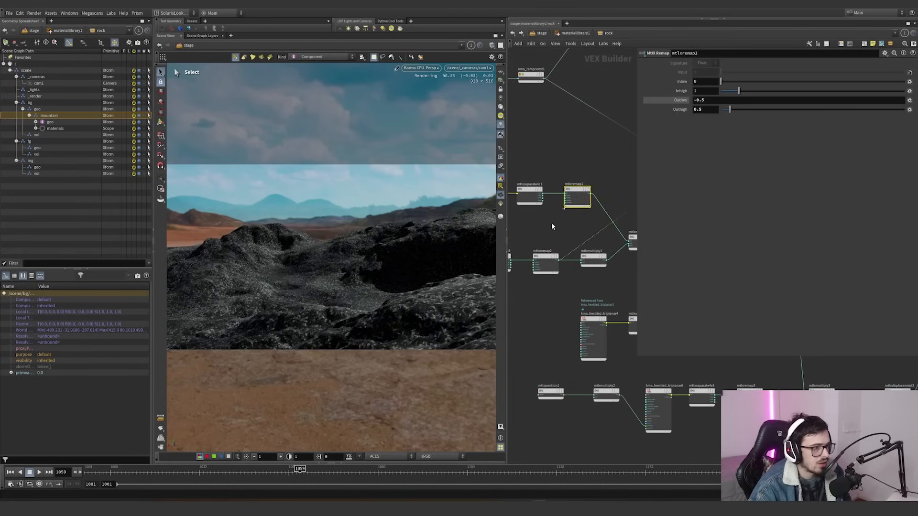
{"action": "mouse_move", "coordinate": [573, 246]}
{"action": "left_mouse_down"}
{"action": "mouse_move", "coordinate": [602, 218]}
{"action": "mouse_move", "coordinate": [597, 191]}
{"action": "mouse_move", "coordinate": [563, 259]}
{"action": "left_mouse_up"}
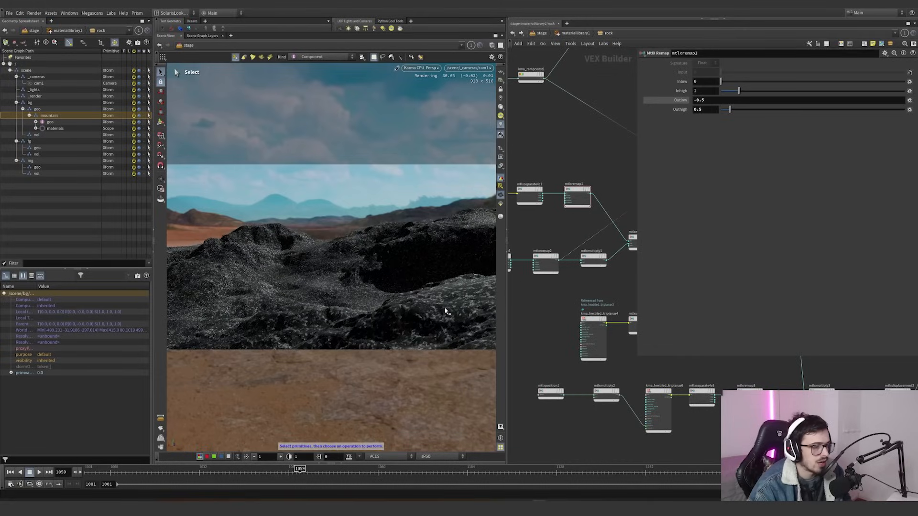
Step: Move the viewport close to the mountain surface, preview the mtlxmix5 output there, and inspect the node's mix setting
{"action": "left_click_drag", "start_coordinate": [439, 303], "coordinate": [442, 307], "text": "alt"}
{"action": "right_click_drag", "start_coordinate": [443, 308], "coordinate": [665, 238], "text": "alt"}
{"action": "middle_click_drag", "start_coordinate": [566, 235], "coordinate": [511, 254]}
{"action": "left_click_drag", "start_coordinate": [535, 258], "coordinate": [555, 279]}
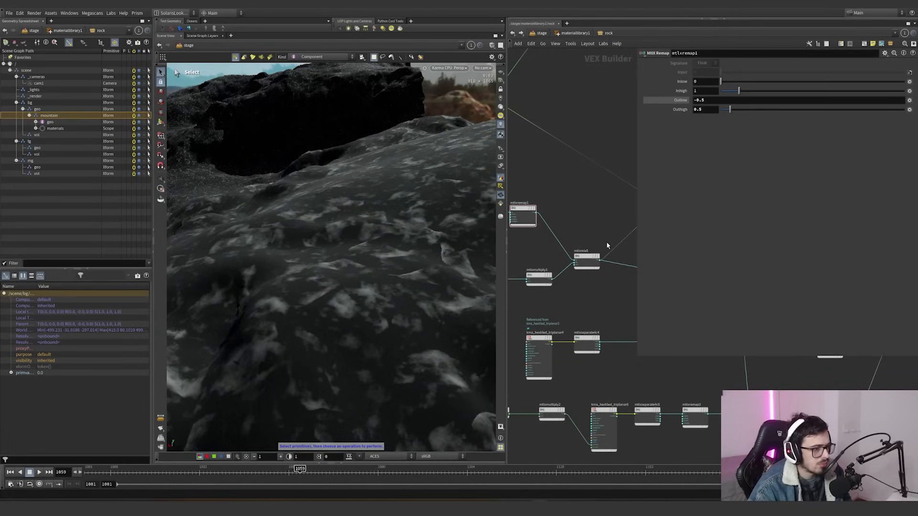
{"action": "left_click", "coordinate": [595, 259]}
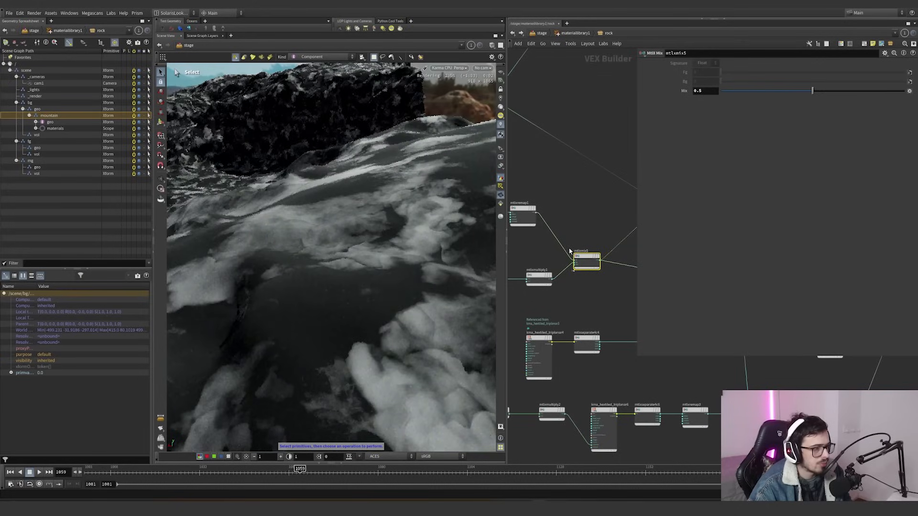
Step: Return to the stage network and set the Dicing Quality of rendergeometrysettings2 to 0.3
{"action": "scroll", "coordinate": [575, 233], "scroll_direction": "down", "scroll_amount": 3}
{"action": "middle_click_drag", "start_coordinate": [575, 234], "coordinate": [605, 216]}
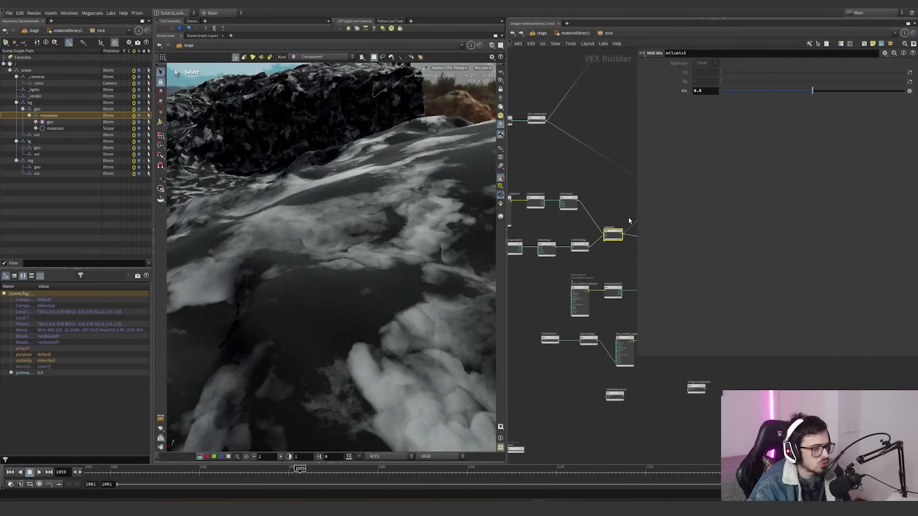
{"action": "scroll", "coordinate": [569, 209], "scroll_direction": "down", "scroll_amount": 5}
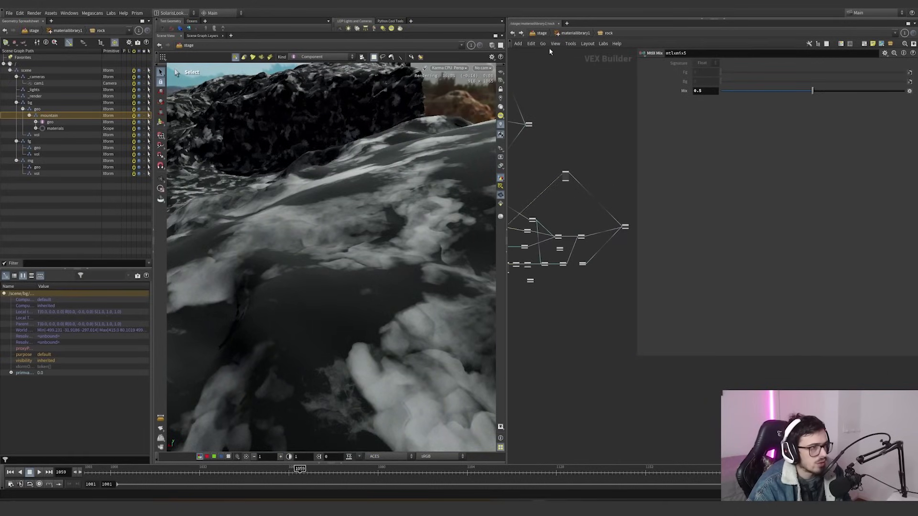
{"action": "left_click", "coordinate": [544, 35]}
{"action": "scroll", "coordinate": [586, 226], "scroll_direction": "down", "scroll_amount": 3}
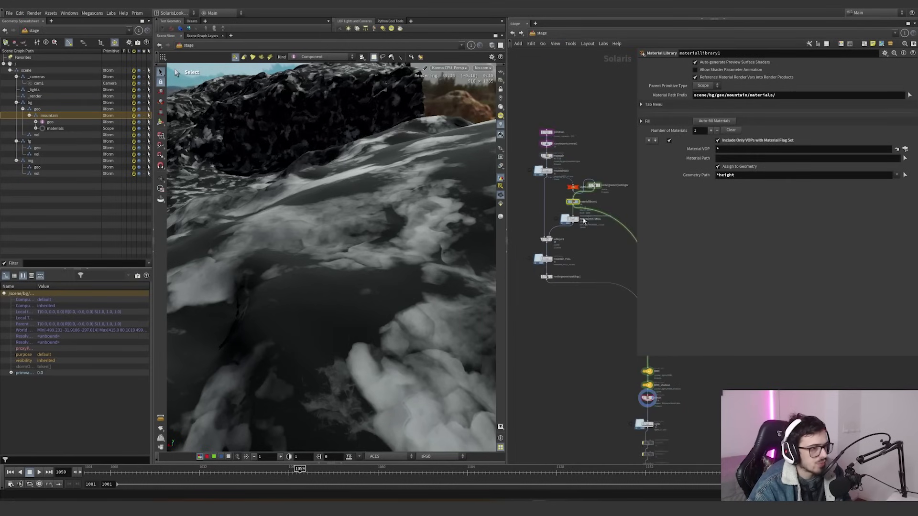
{"action": "scroll", "coordinate": [602, 195], "scroll_direction": "up", "scroll_amount": 5}
{"action": "left_click", "coordinate": [580, 177]}
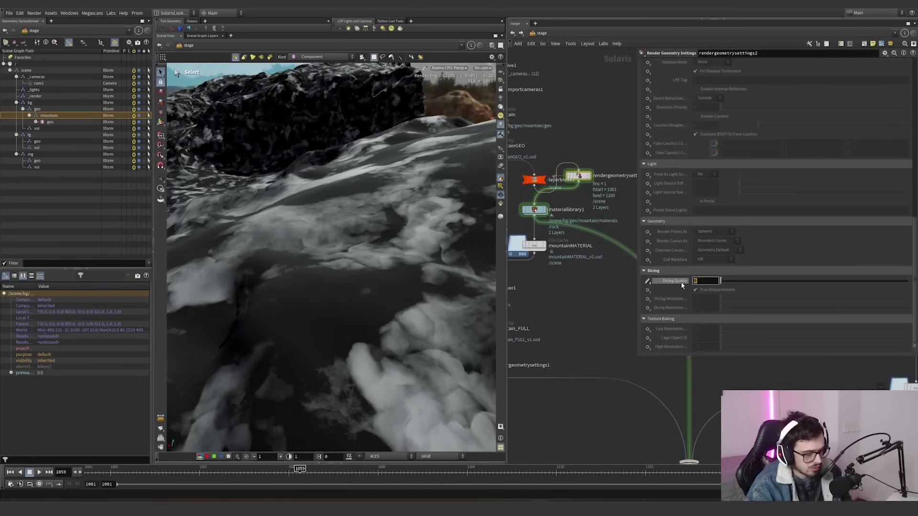
{"action": "type", "text": ".3"}
{"action": "key", "text": "Return"}
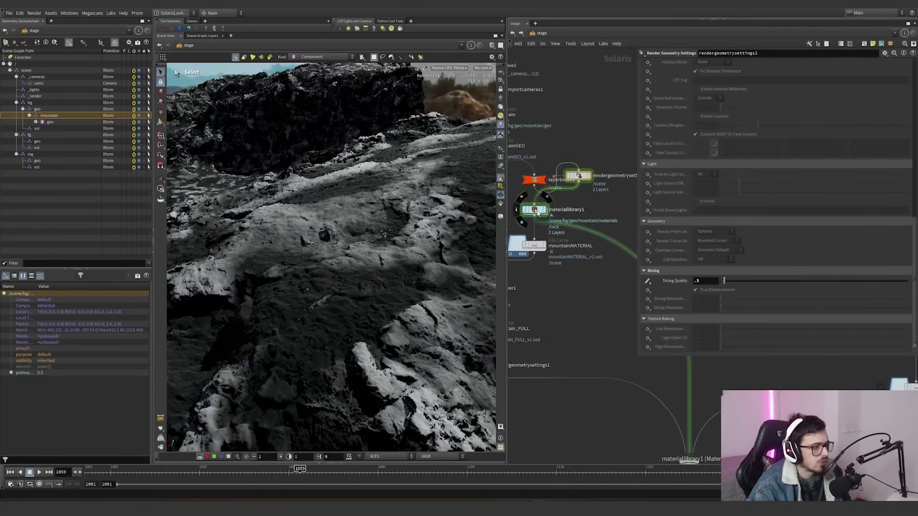
Step: Go back inside materiallibrary1 to the rock material network and inspect the mtlxmultiply1 settings
{"action": "double_click", "coordinate": [536, 210]}
{"action": "key", "text": "i"}
{"action": "middle_click_drag", "start_coordinate": [534, 228], "coordinate": [569, 210]}
{"action": "scroll", "coordinate": [542, 214], "scroll_direction": "up", "scroll_amount": 4}
{"action": "left_click", "coordinate": [554, 245]}
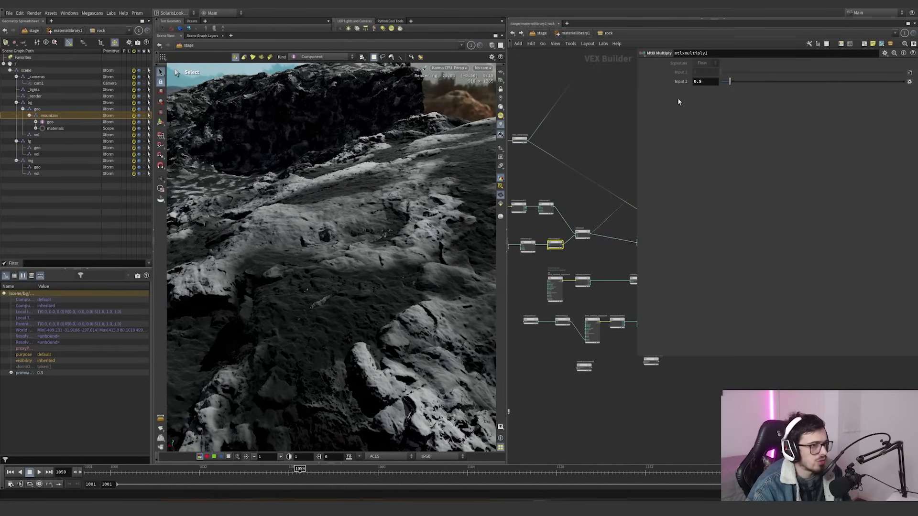
Step: Inspect the kma_hextiled_triplanar1 rock lava texture settings and follow the two displacement branches up to mtlxmix5
{"action": "middle_click_drag", "start_coordinate": [579, 178], "coordinate": [618, 169]}
{"action": "scroll", "coordinate": [537, 184], "scroll_direction": "up", "scroll_amount": 2}
{"action": "left_click", "coordinate": [532, 202]}
{"action": "middle_click_drag", "start_coordinate": [571, 208], "coordinate": [612, 190]}
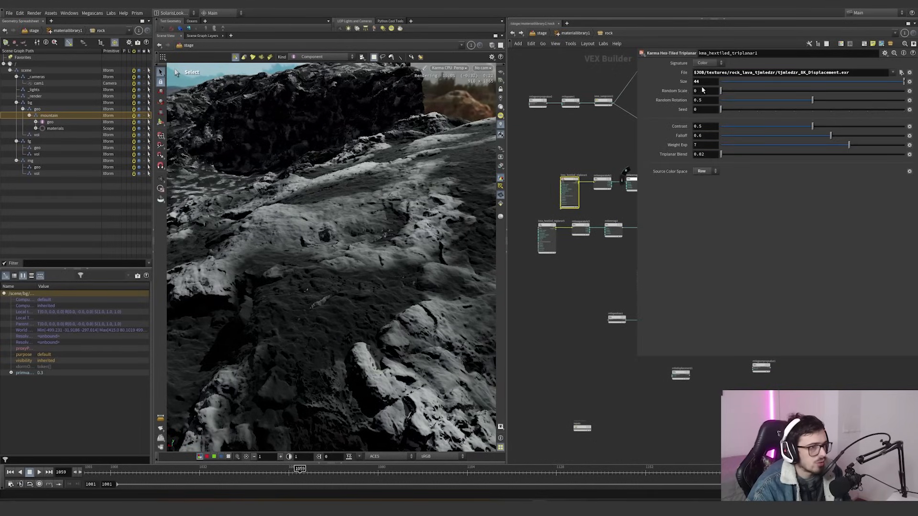
{"action": "left_click_drag", "start_coordinate": [536, 244], "coordinate": [547, 244]}
{"action": "left_click", "coordinate": [569, 193]}
{"action": "middle_click_drag", "start_coordinate": [594, 144], "coordinate": [532, 148]}
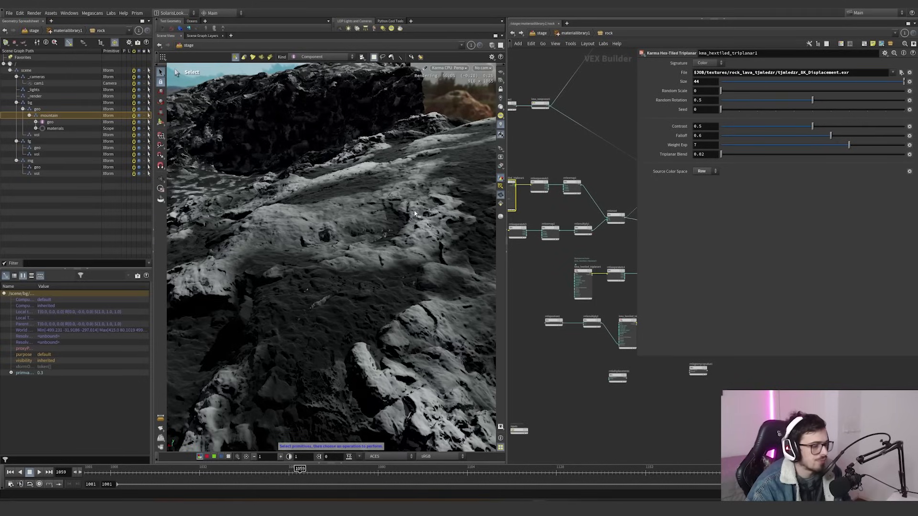
{"action": "middle_click_drag", "start_coordinate": [603, 167], "coordinate": [555, 203]}
{"action": "scroll", "coordinate": [558, 230], "scroll_direction": "up", "scroll_amount": 3}
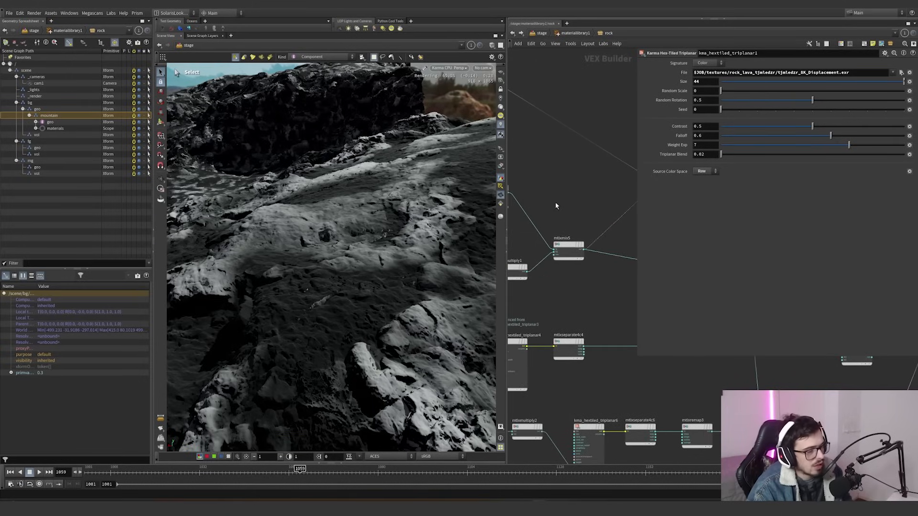
Step: Preview the mtlxmultiply1 output on the mountain, followed by the mtlxremap1 output, by routing each to the material output
{"action": "scroll", "coordinate": [589, 236], "scroll_direction": "down", "scroll_amount": 3}
{"action": "left_click_drag", "start_coordinate": [586, 246], "coordinate": [568, 255]}
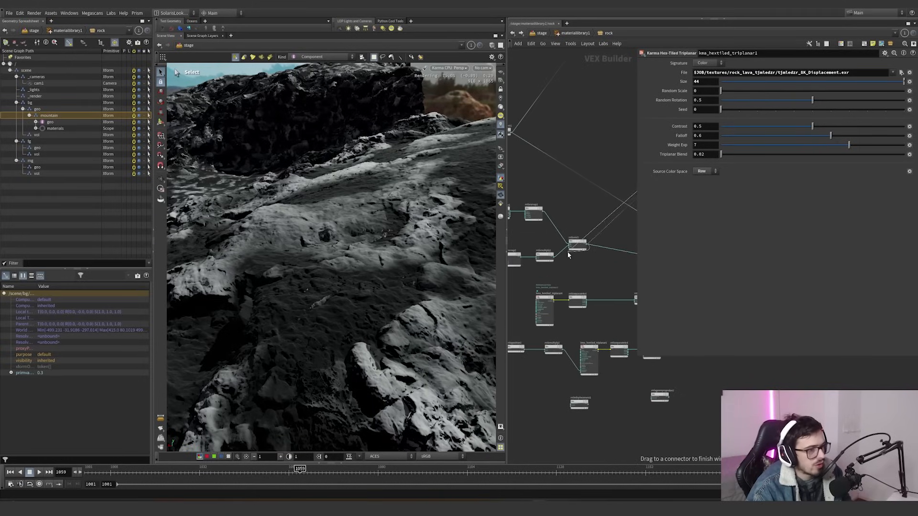
{"action": "left_click", "coordinate": [559, 260]}
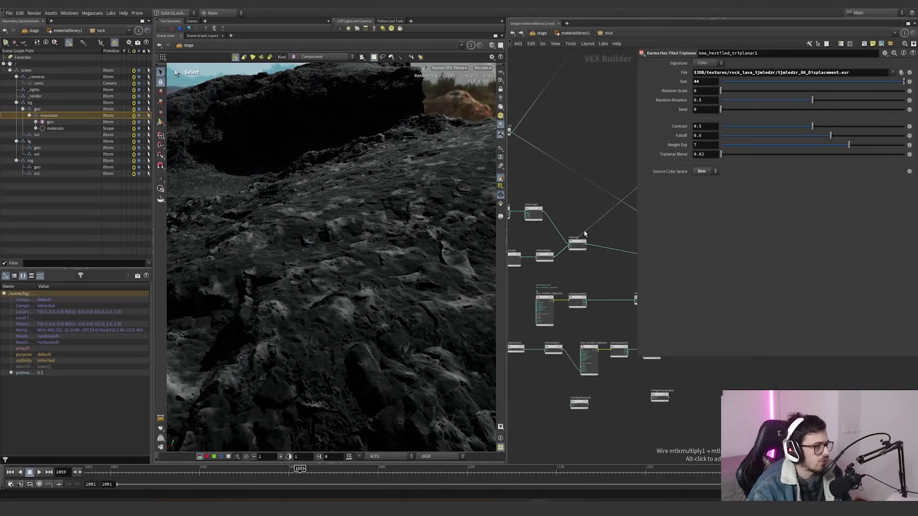
{"action": "left_click_drag", "start_coordinate": [584, 232], "coordinate": [548, 212]}
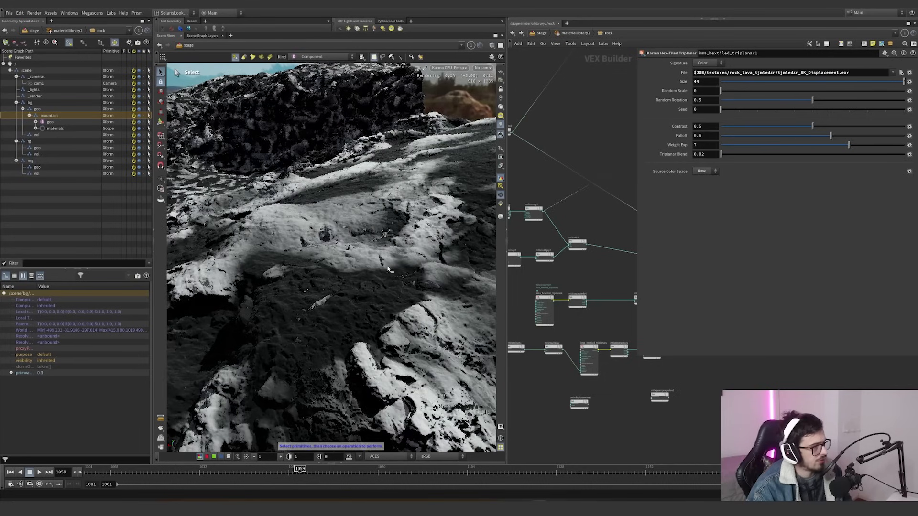
Step: Try routing the mtlxmultiply1 output directly into the material output's displacement, and undo the connection
{"action": "scroll", "coordinate": [577, 217], "scroll_direction": "down", "scroll_amount": 5}
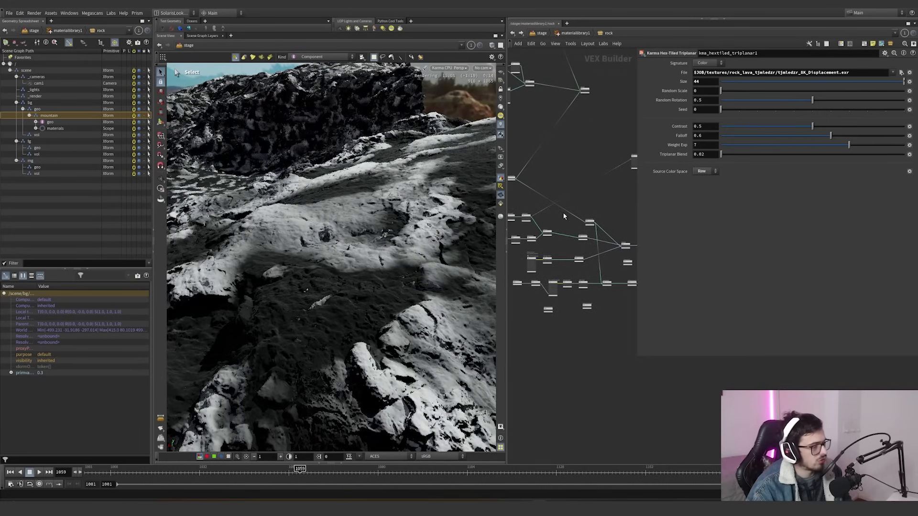
{"action": "scroll", "coordinate": [544, 237], "scroll_direction": "up", "scroll_amount": 5}
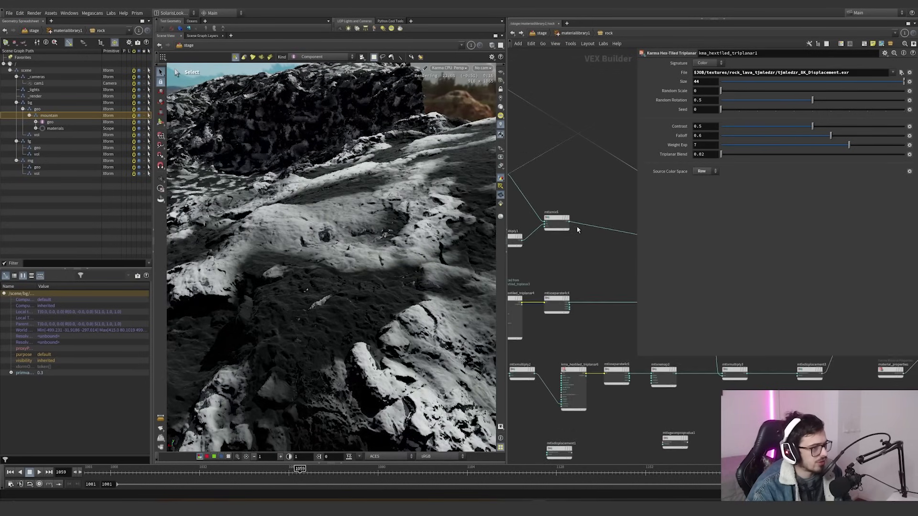
{"action": "scroll", "coordinate": [586, 255], "scroll_direction": "down", "scroll_amount": 3}
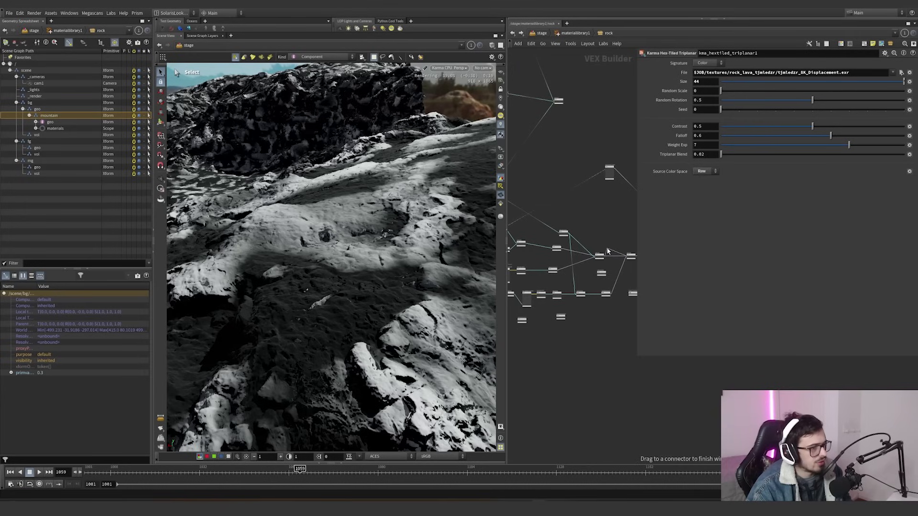
{"action": "middle_click_drag", "start_coordinate": [607, 251], "coordinate": [633, 236]}
{"action": "left_click", "coordinate": [570, 247]}
{"action": "scroll", "coordinate": [552, 231], "scroll_direction": "up", "scroll_amount": 5}
{"action": "middle_click_drag", "start_coordinate": [542, 232], "coordinate": [596, 227]}
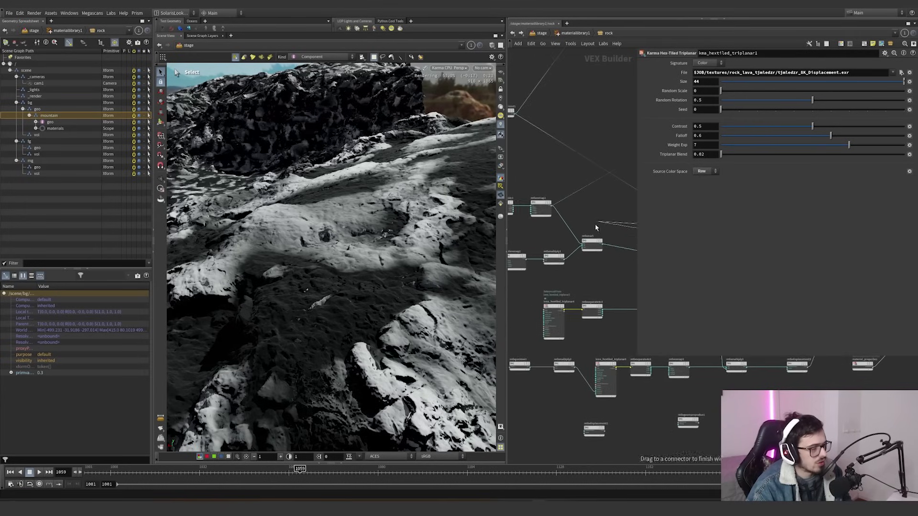
{"action": "scroll", "coordinate": [567, 259], "scroll_direction": "up", "scroll_amount": 3}
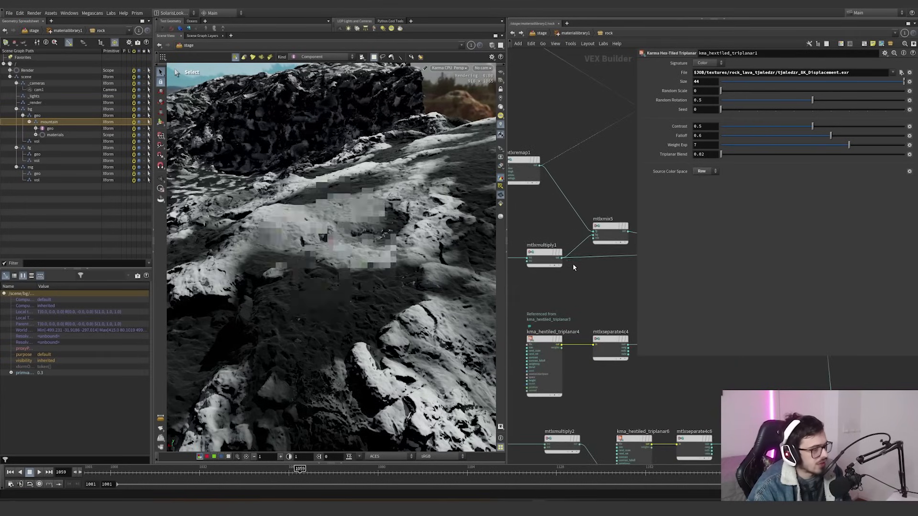
{"action": "scroll", "coordinate": [565, 272], "scroll_direction": "down", "scroll_amount": 2}
{"action": "middle_click_drag", "start_coordinate": [564, 272], "coordinate": [555, 282]}
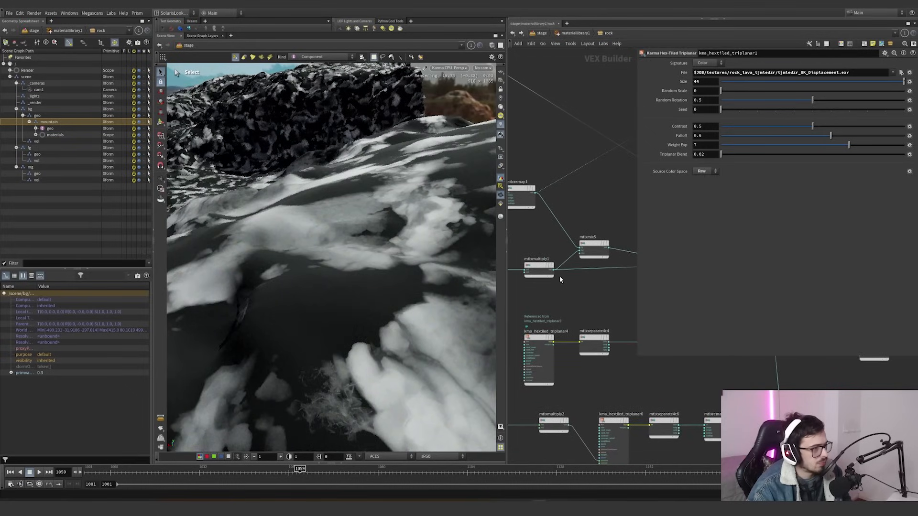
{"action": "key", "text": "ctrl+z"}
Step: Add an MtlX Displacement node near the final displacement mixes and connect its output to the material output
{"action": "scroll", "coordinate": [564, 234], "scroll_direction": "down", "scroll_amount": 4}
{"action": "middle_click_drag", "start_coordinate": [626, 248], "coordinate": [586, 251]}
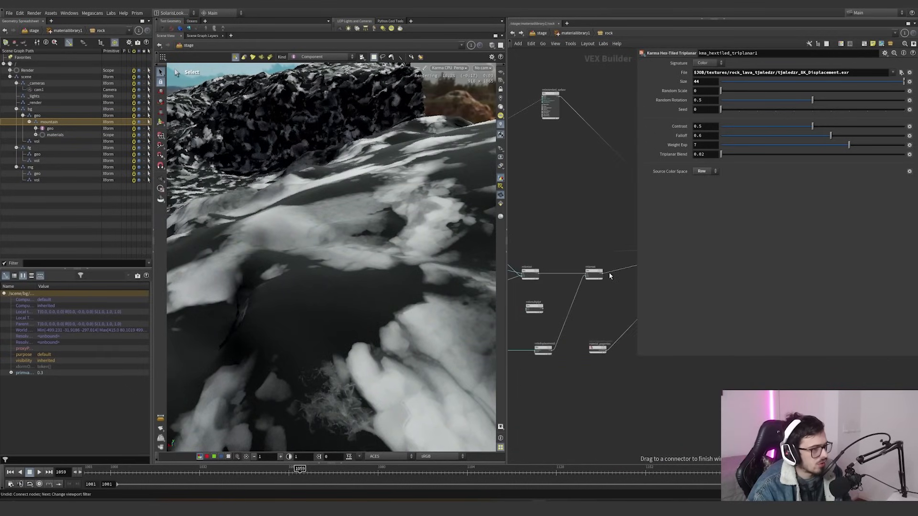
{"action": "scroll", "coordinate": [564, 260], "scroll_direction": "down", "scroll_amount": 3}
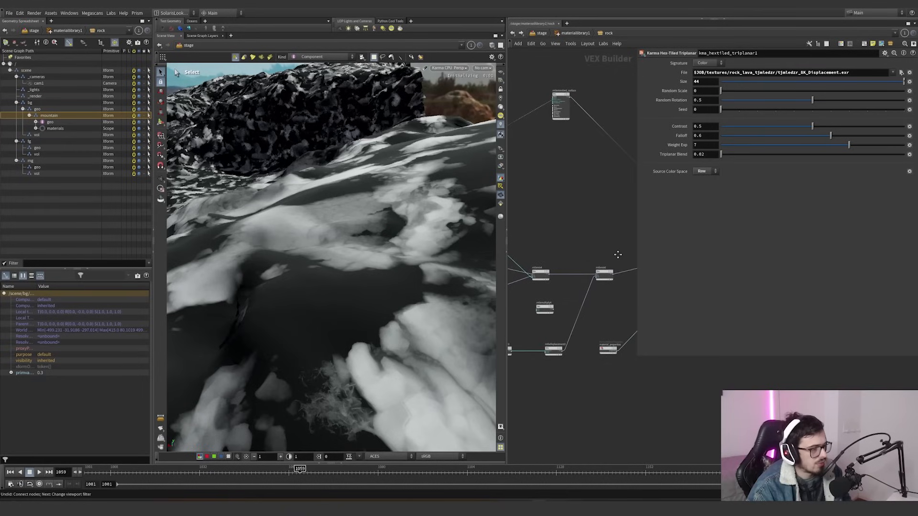
{"action": "key", "text": "Tab"}
{"action": "type", "text": "disp"}
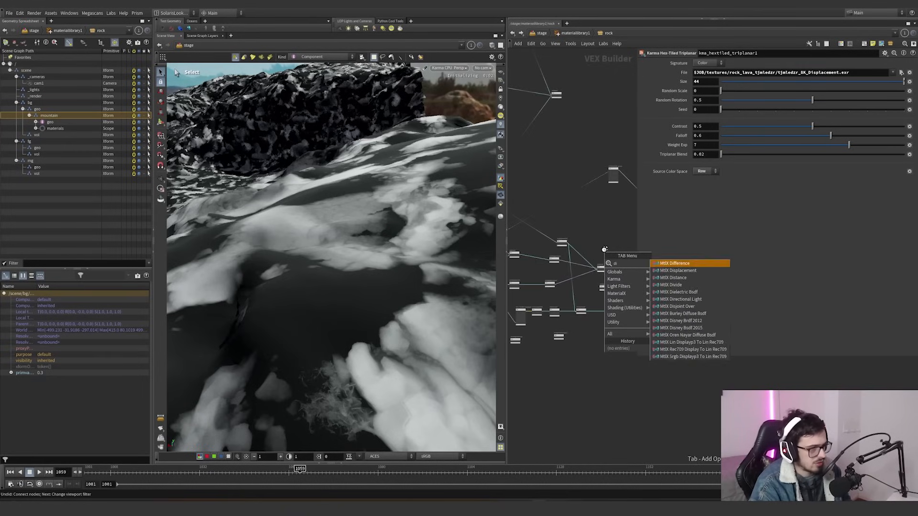
{"action": "key", "text": "Return"}
{"action": "left_click", "coordinate": [560, 258]}
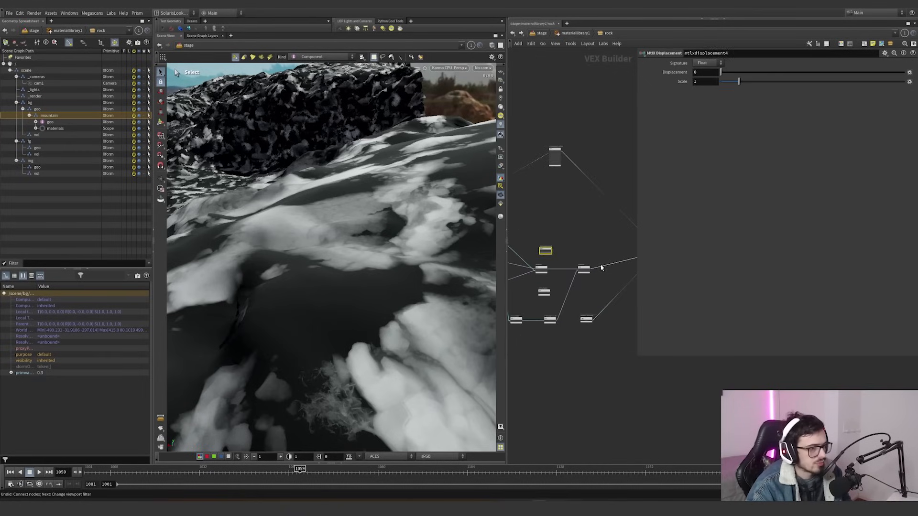
{"action": "scroll", "coordinate": [552, 252], "scroll_direction": "up", "scroll_amount": 4}
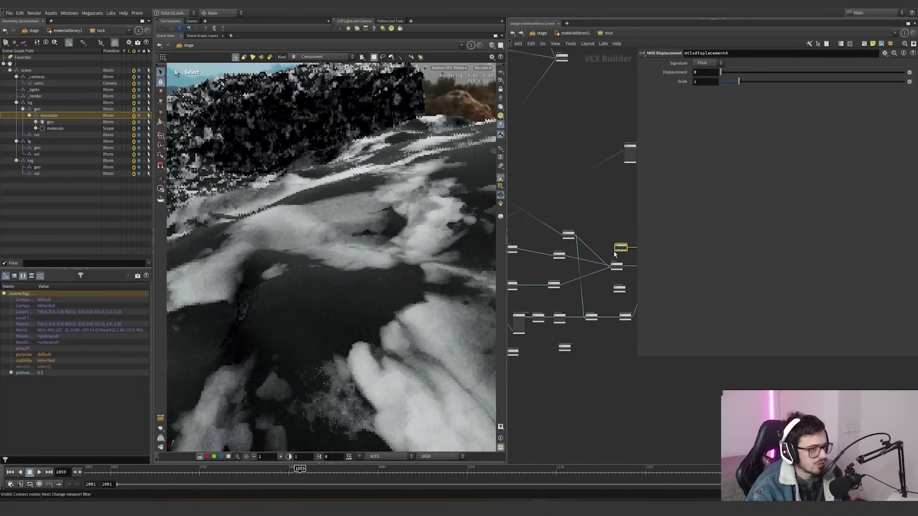
Step: Connect the mtlxremap1 output to the new mtlxdisplacement4 node to preview the first displacement map alone
{"action": "scroll", "coordinate": [547, 246], "scroll_direction": "down", "scroll_amount": 2}
{"action": "middle_click_drag", "start_coordinate": [549, 247], "coordinate": [650, 246]}
{"action": "scroll", "coordinate": [582, 244], "scroll_direction": "down", "scroll_amount": 3}
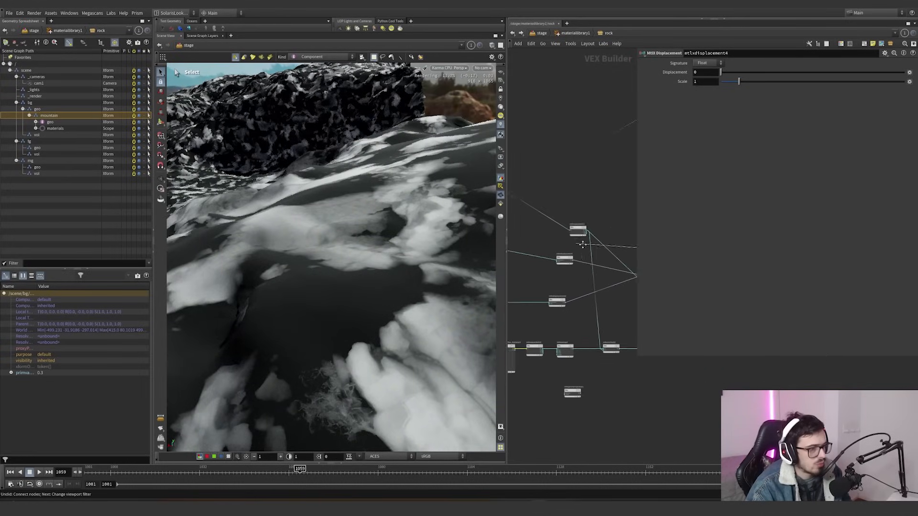
{"action": "mouse_move", "coordinate": [581, 244]}
{"action": "middle_mouse_down"}
{"action": "mouse_move", "coordinate": [634, 244]}
{"action": "mouse_move", "coordinate": [600, 242]}
{"action": "middle_mouse_up"}
{"action": "left_click", "coordinate": [558, 221]}
{"action": "scroll", "coordinate": [572, 234], "scroll_direction": "up", "scroll_amount": 2}
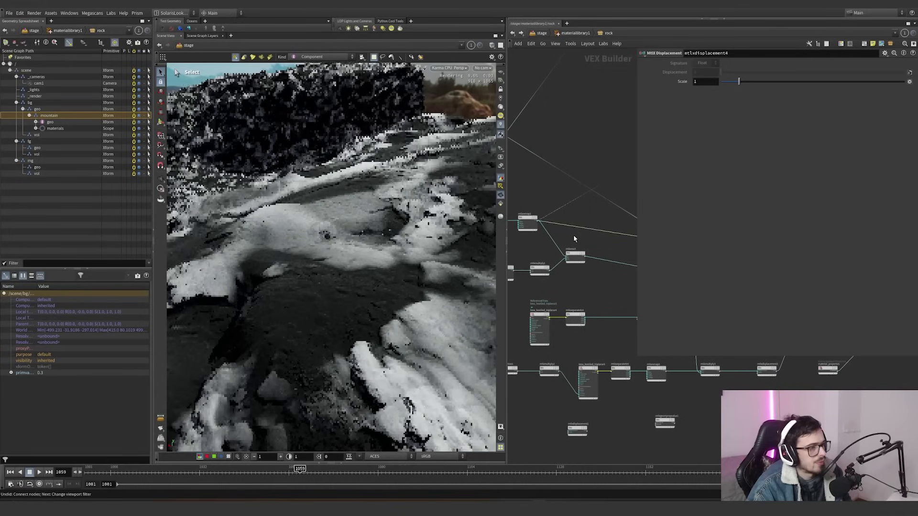
Step: Feed mtlxdisplacement4 from mtlxmultiply1, followed by mtlxmix5, to compare the second displacement with the combined one
{"action": "scroll", "coordinate": [575, 234], "scroll_direction": "up", "scroll_amount": 2}
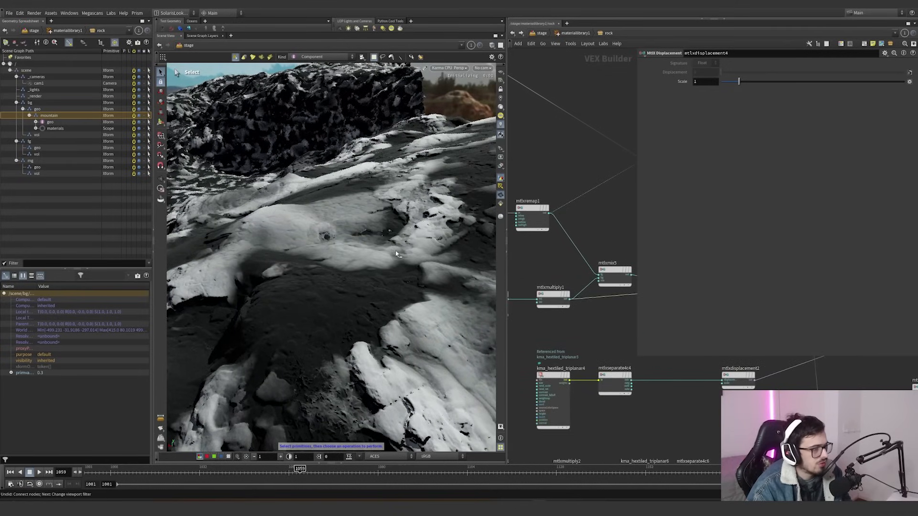
{"action": "scroll", "coordinate": [567, 301], "scroll_direction": "down", "scroll_amount": 3}
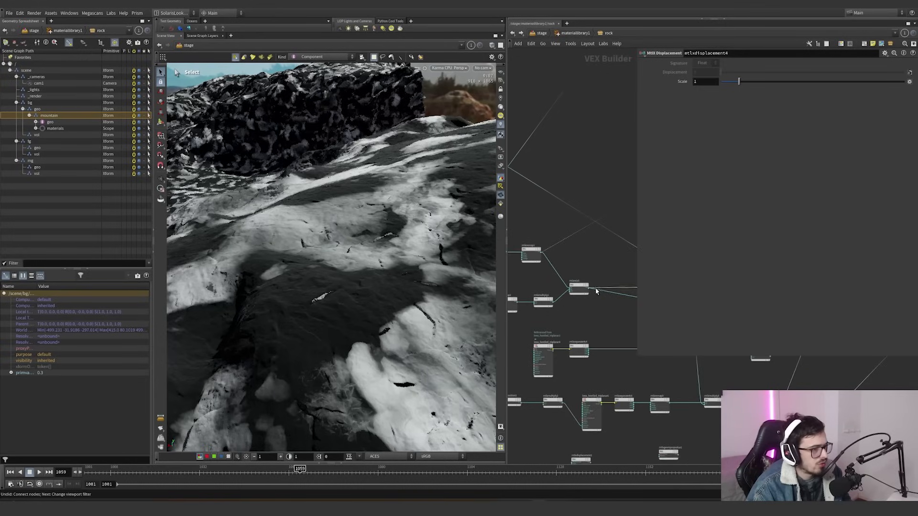
{"action": "scroll", "coordinate": [605, 293], "scroll_direction": "down", "scroll_amount": 5}
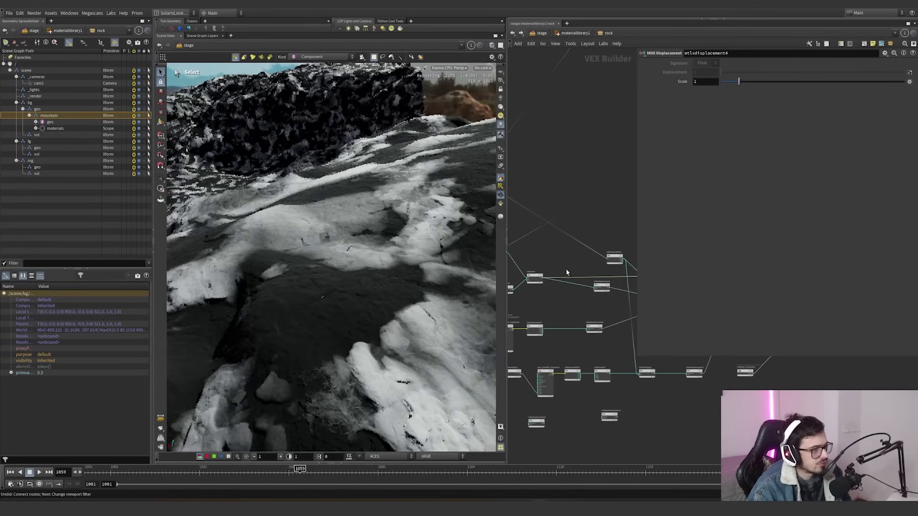
Step: Route mtlxdisplacement directly into the material output's displacement and delete the mtlxdisplacement4 node
{"action": "scroll", "coordinate": [569, 275], "scroll_direction": "up", "scroll_amount": 2}
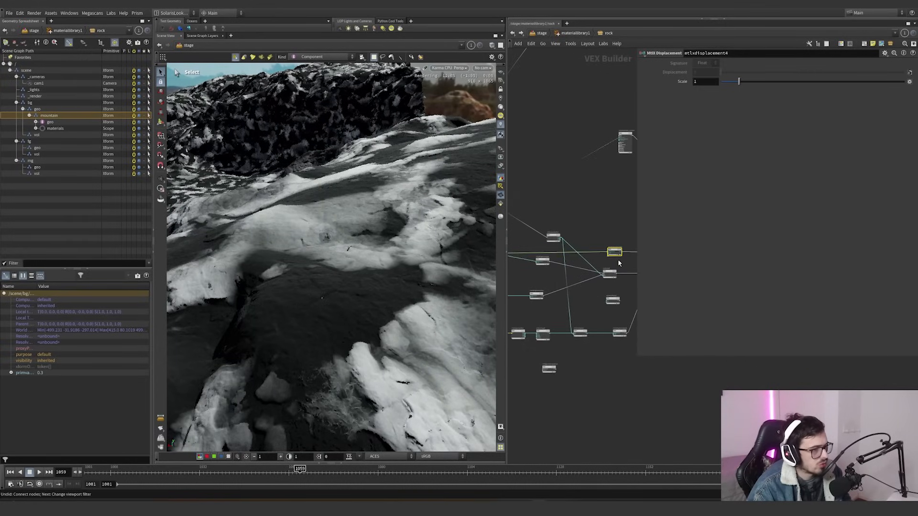
{"action": "left_click", "coordinate": [542, 261]}
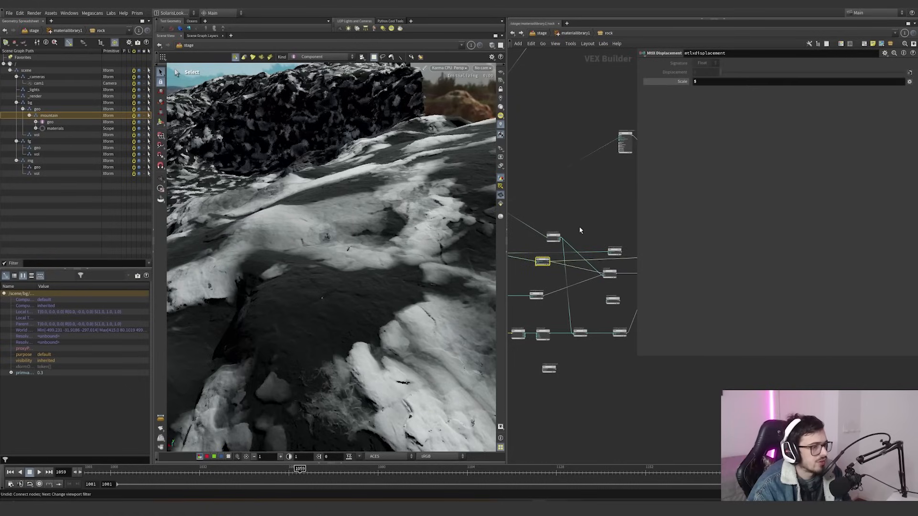
{"action": "left_click", "coordinate": [615, 252]}
{"action": "key", "text": "Delete"}
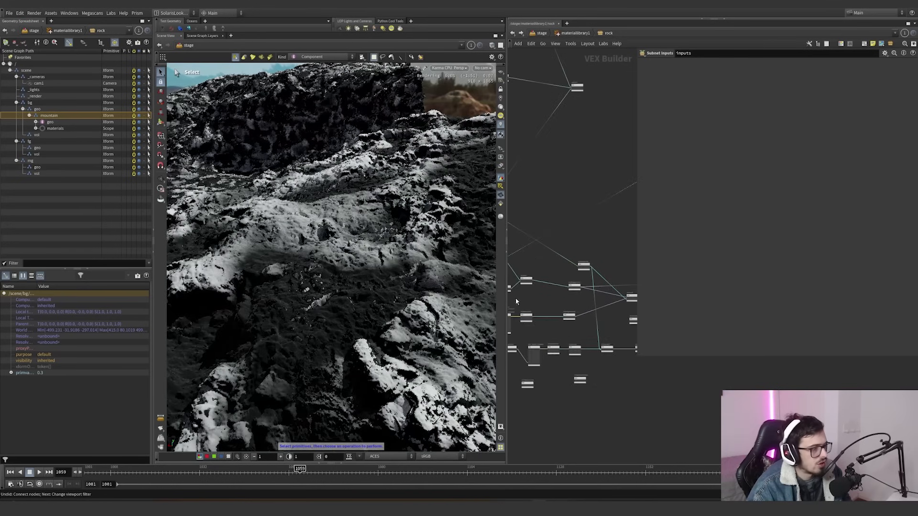
Step: Reconnect the final color mix to the surface shader so the mountain renders with its full color, and inspect it up close
{"action": "scroll", "coordinate": [560, 316], "scroll_direction": "down", "scroll_amount": 2}
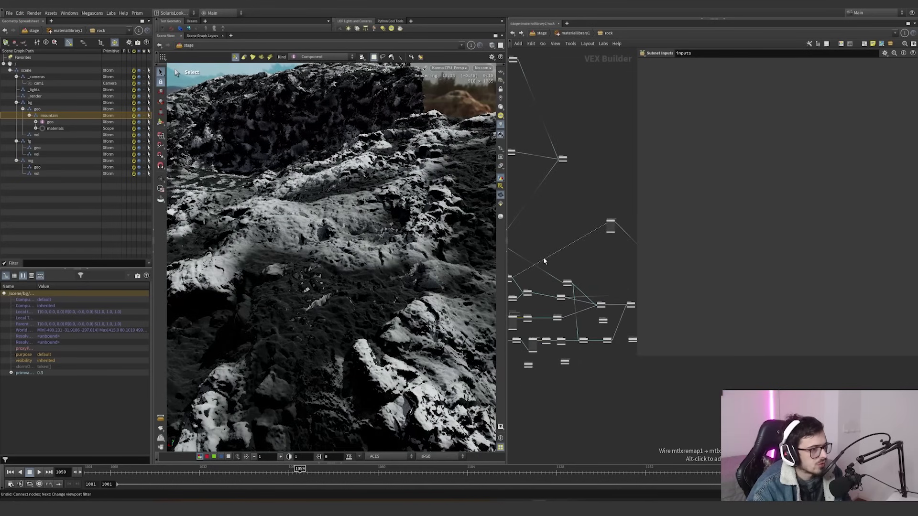
{"action": "left_click_drag", "start_coordinate": [606, 223], "coordinate": [570, 159]}
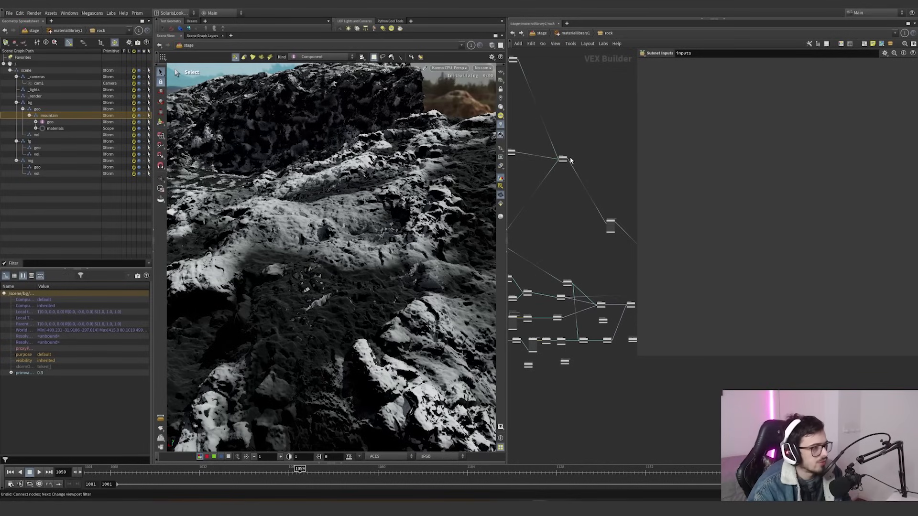
{"action": "scroll", "coordinate": [579, 230], "scroll_direction": "up", "scroll_amount": 2}
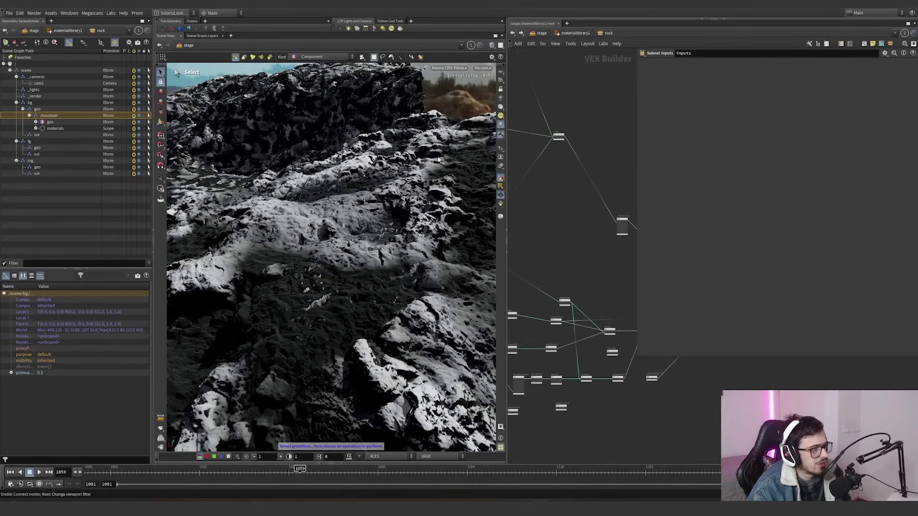
{"action": "scroll", "coordinate": [598, 273], "scroll_direction": "down", "scroll_amount": 4}
{"action": "scroll", "coordinate": [592, 295], "scroll_direction": "up", "scroll_amount": 4}
{"action": "left_click_drag", "start_coordinate": [588, 248], "coordinate": [552, 284]}
{"action": "scroll", "coordinate": [563, 278], "scroll_direction": "up", "scroll_amount": 5}
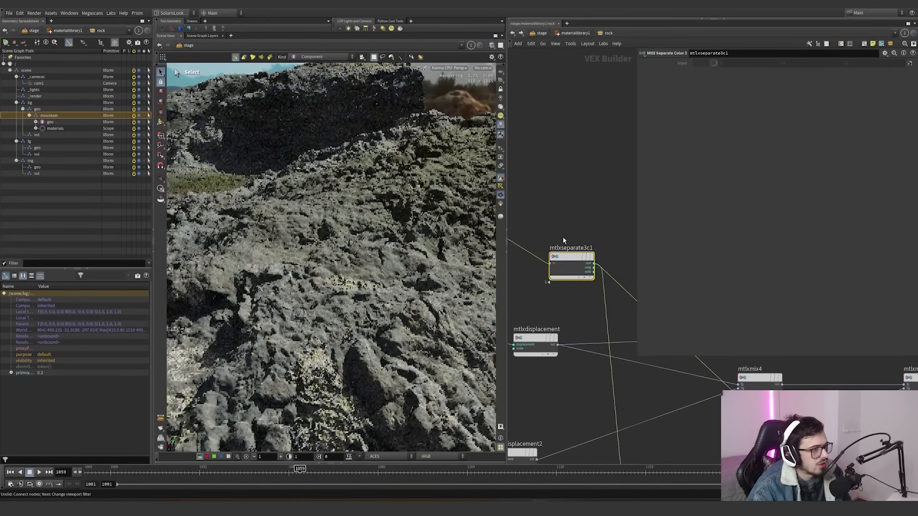
{"action": "key", "text": "Escape"}
{"action": "right_click_drag", "start_coordinate": [362, 218], "coordinate": [356, 211]}
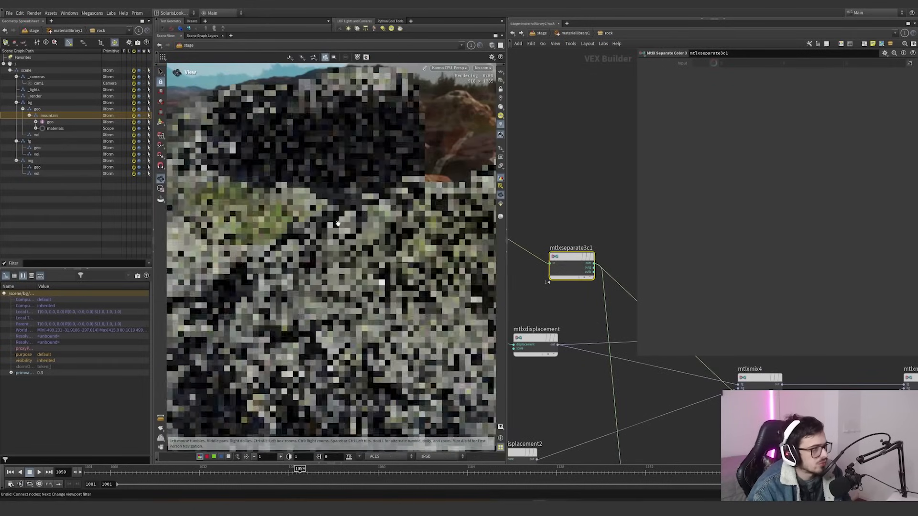
{"action": "left_click_drag", "start_coordinate": [363, 212], "coordinate": [313, 227]}
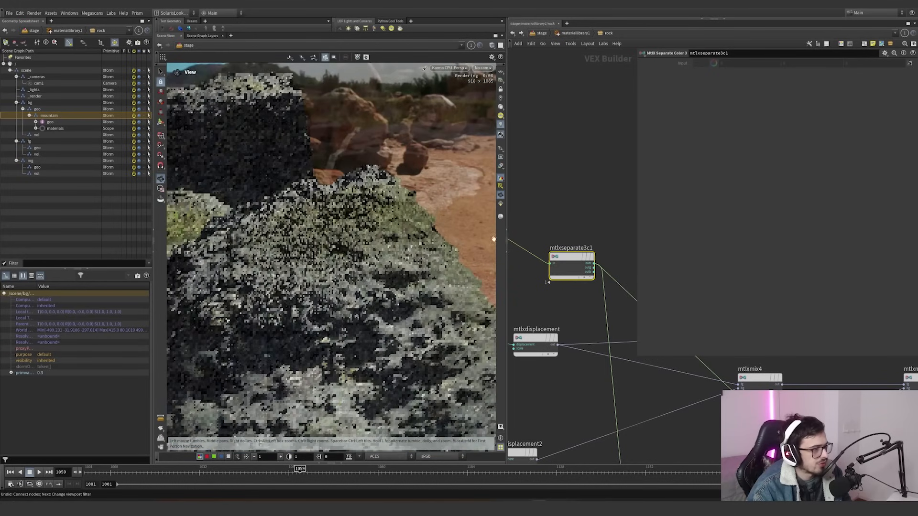
Step: Connect the mtlxmix4 output to the material output's displacement in place of mtlxdisplacement
{"action": "scroll", "coordinate": [586, 244], "scroll_direction": "down", "scroll_amount": 6}
{"action": "middle_click_drag", "start_coordinate": [607, 259], "coordinate": [562, 258]}
{"action": "scroll", "coordinate": [578, 265], "scroll_direction": "up", "scroll_amount": 1}
{"action": "scroll", "coordinate": [577, 265], "scroll_direction": "down", "scroll_amount": 6}
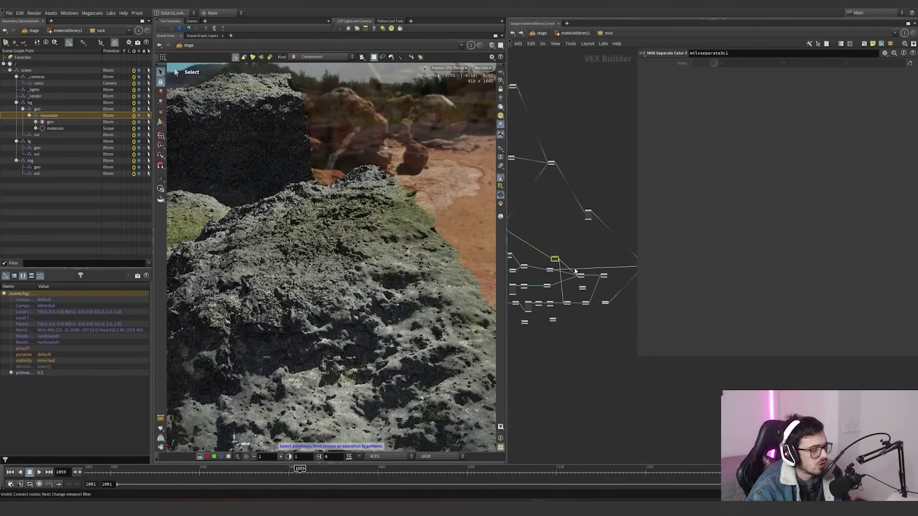
{"action": "scroll", "coordinate": [561, 271], "scroll_direction": "up", "scroll_amount": 5}
{"action": "left_click_drag", "start_coordinate": [566, 271], "coordinate": [611, 281]}
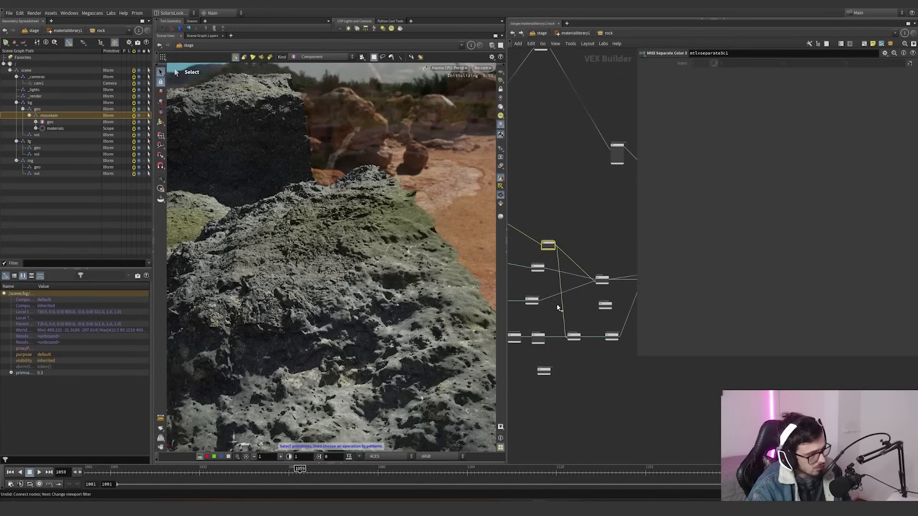
{"action": "middle_click_drag", "start_coordinate": [521, 303], "coordinate": [606, 307]}
{"action": "scroll", "coordinate": [611, 300], "scroll_direction": "down", "scroll_amount": 1}
{"action": "left_click_drag", "start_coordinate": [602, 308], "coordinate": [531, 287]}
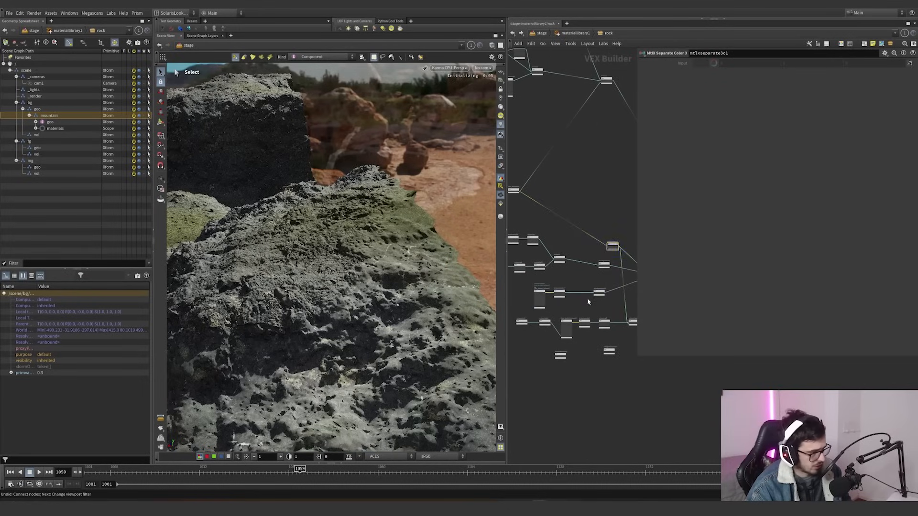
Step: Inspect the mixed displacement on the mountain from above and set the viewport to look through /scene/_cameras/cam1
{"action": "middle_click_drag", "start_coordinate": [315, 177], "coordinate": [332, 177], "text": "alt"}
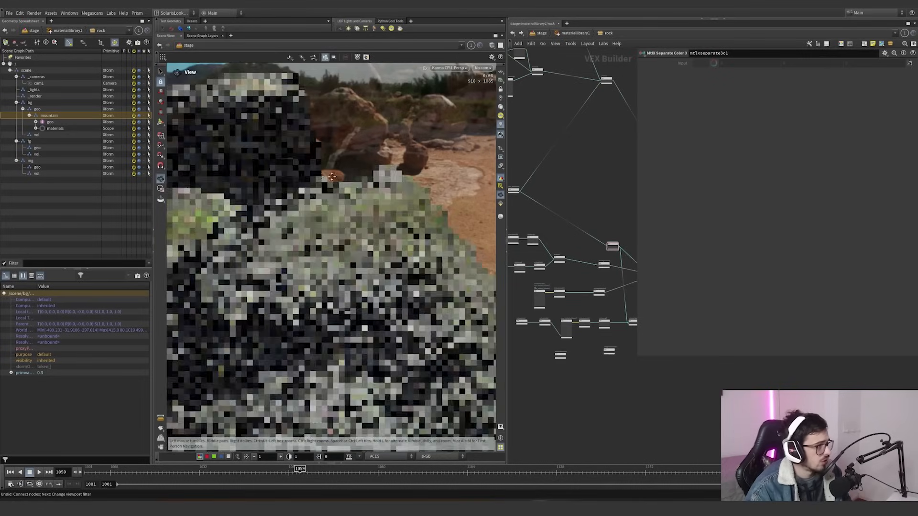
{"action": "left_click_drag", "start_coordinate": [332, 177], "coordinate": [321, 234], "text": "alt"}
{"action": "middle_click_drag", "start_coordinate": [287, 213], "coordinate": [336, 228], "text": "alt"}
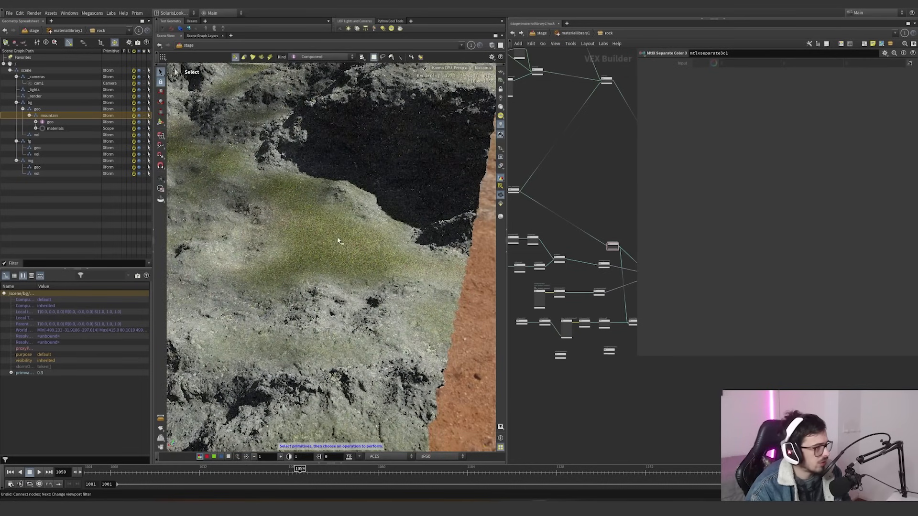
{"action": "left_click", "coordinate": [483, 67]}
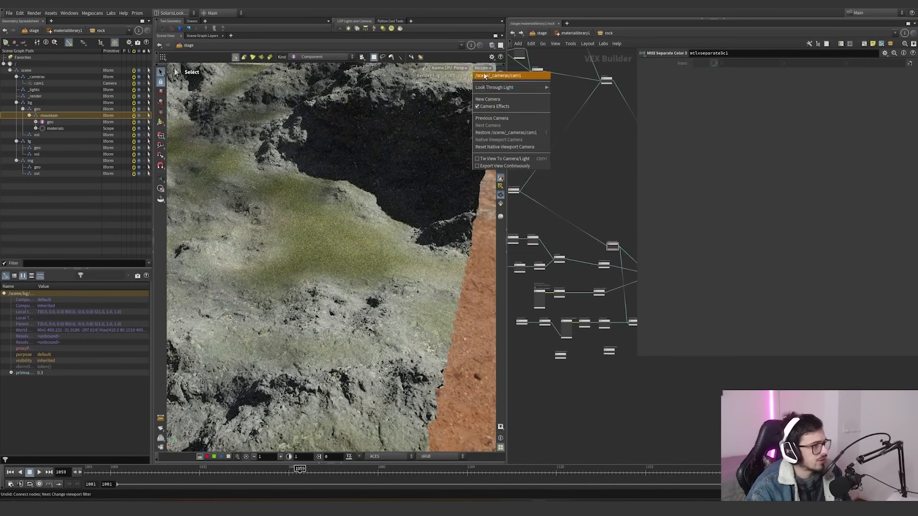
{"action": "left_click", "coordinate": [481, 82]}
Step: Make the parameter pane smaller to uncover the displacement network, and examine the kma_hextiled_triplanar6 settings
{"action": "scroll", "coordinate": [618, 372], "scroll_direction": "down", "scroll_amount": 3}
{"action": "middle_click_drag", "start_coordinate": [616, 362], "coordinate": [564, 346]}
{"action": "scroll", "coordinate": [615, 352], "scroll_direction": "up", "scroll_amount": 3}
{"action": "scroll", "coordinate": [565, 346], "scroll_direction": "down", "scroll_amount": 2}
{"action": "scroll", "coordinate": [601, 311], "scroll_direction": "up", "scroll_amount": 3}
{"action": "scroll", "coordinate": [555, 300], "scroll_direction": "up", "scroll_amount": 2}
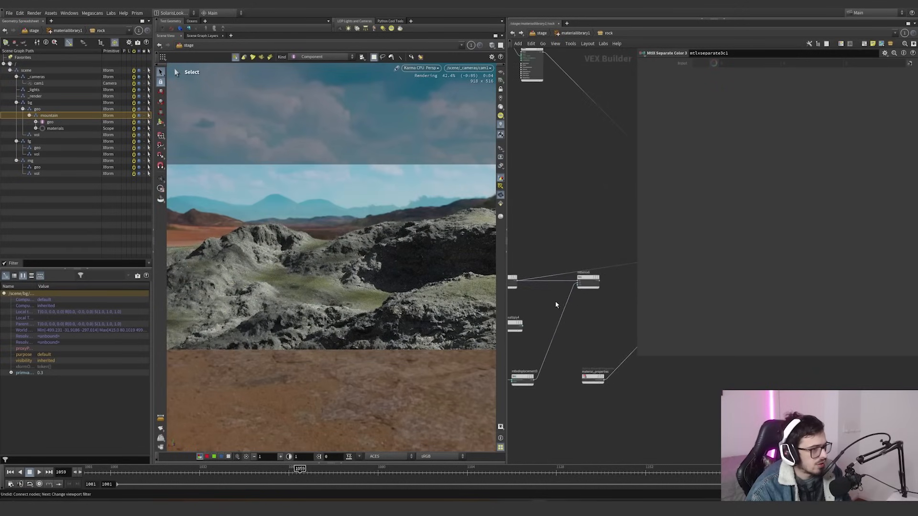
{"action": "scroll", "coordinate": [616, 292], "scroll_direction": "down", "scroll_amount": 3}
{"action": "middle_click_drag", "start_coordinate": [615, 293], "coordinate": [680, 273]}
{"action": "scroll", "coordinate": [547, 311], "scroll_direction": "up", "scroll_amount": 4}
{"action": "middle_click_drag", "start_coordinate": [515, 321], "coordinate": [567, 321]}
{"action": "scroll", "coordinate": [540, 321], "scroll_direction": "down", "scroll_amount": 2}
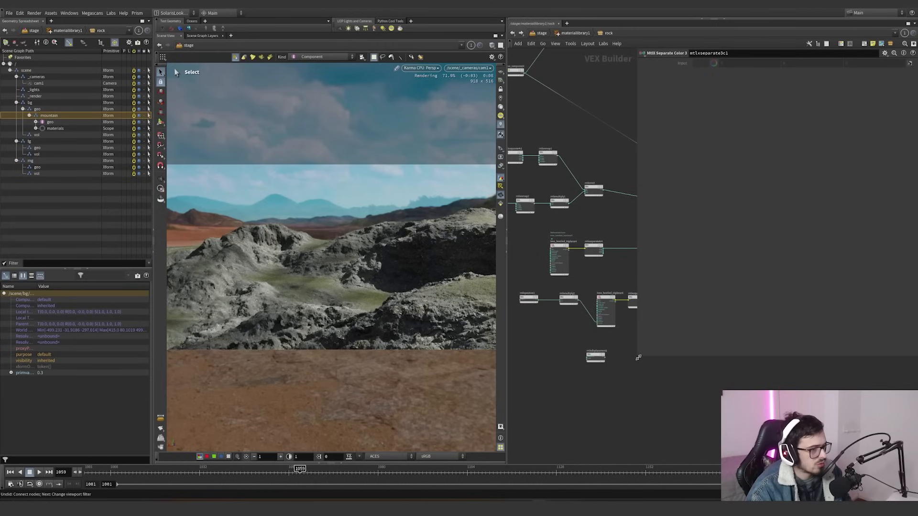
{"action": "left_click_drag", "start_coordinate": [638, 358], "coordinate": [714, 280]}
{"action": "left_click", "coordinate": [605, 310]}
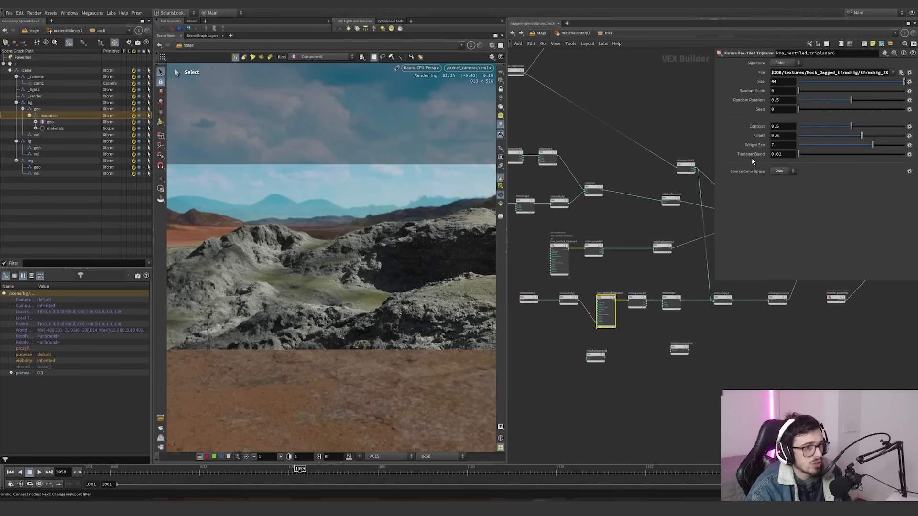
{"action": "middle_click_drag", "start_coordinate": [648, 275], "coordinate": [558, 273]}
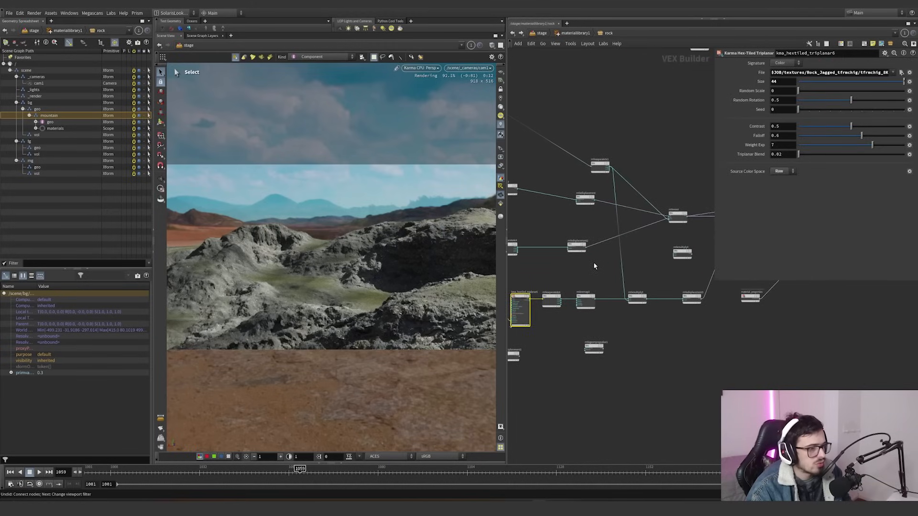
Step: Connect the mtlxmix6 output to the material output's displacement in place of mtlxmix4
{"action": "middle_click_drag", "start_coordinate": [661, 243], "coordinate": [625, 251]}
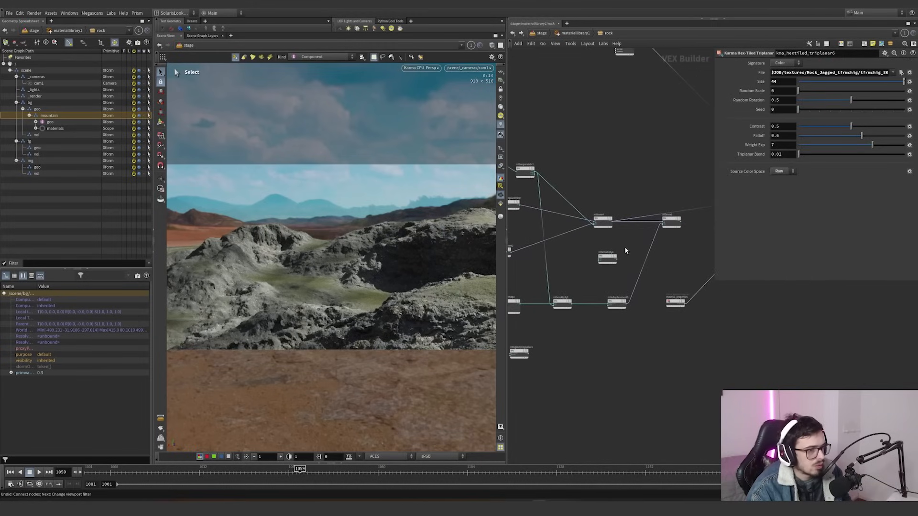
{"action": "scroll", "coordinate": [633, 248], "scroll_direction": "down", "scroll_amount": 2}
{"action": "scroll", "coordinate": [633, 248], "scroll_direction": "up", "scroll_amount": 5}
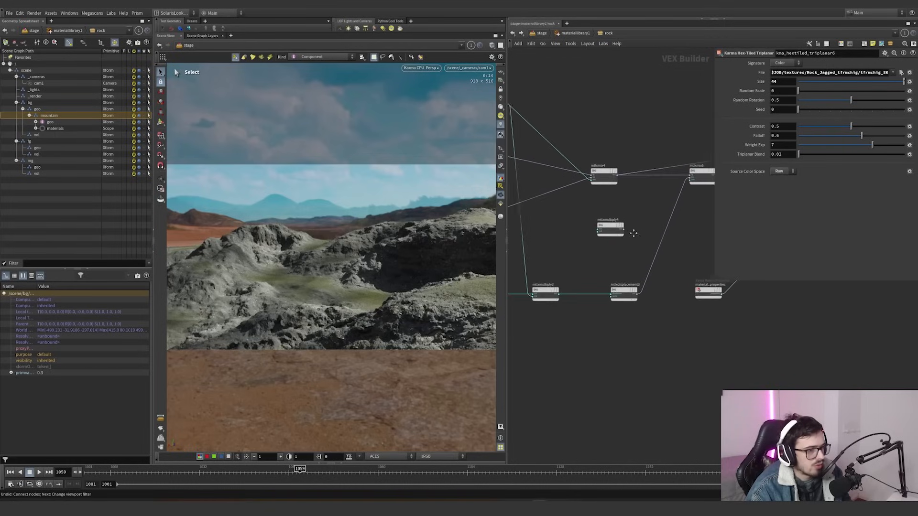
{"action": "left_click_drag", "start_coordinate": [656, 220], "coordinate": [667, 220]}
{"action": "mouse_move", "coordinate": [680, 250]}
{"action": "left_mouse_down"}
{"action": "mouse_move", "coordinate": [608, 183]}
{"action": "mouse_move", "coordinate": [534, 244]}
{"action": "left_mouse_up"}
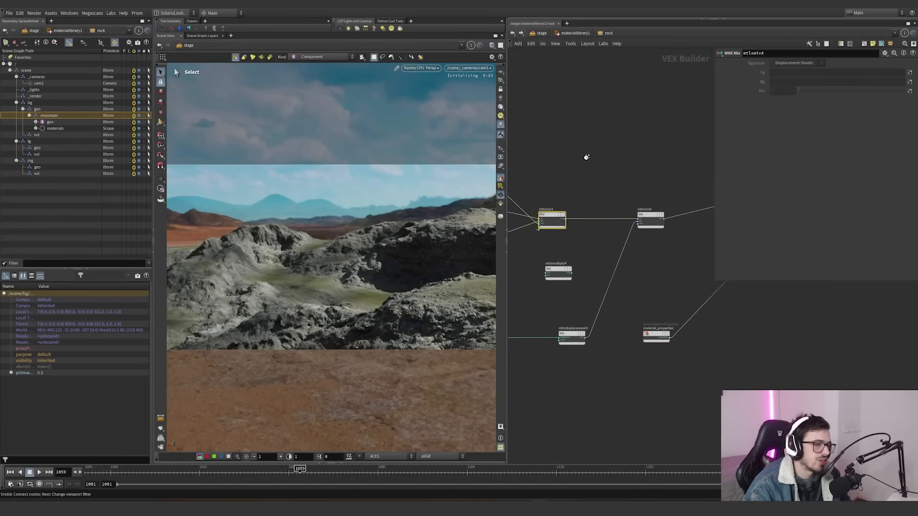
Step: Compare the mix settings of the mtlxmix4 and mtlxmix6 displacement nodes and trace the maps feeding them
{"action": "left_click_drag", "start_coordinate": [615, 181], "coordinate": [681, 254]}
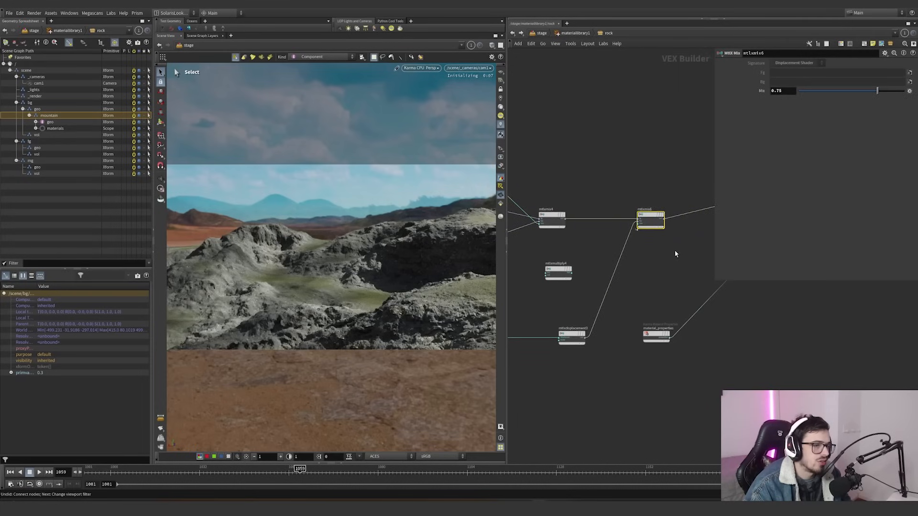
{"action": "left_click_drag", "start_coordinate": [560, 231], "coordinate": [535, 202]}
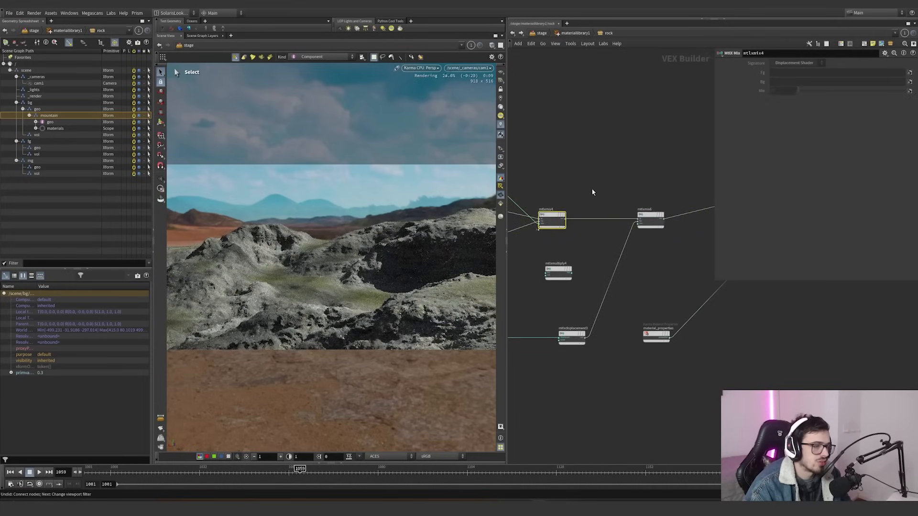
{"action": "left_click_drag", "start_coordinate": [676, 262], "coordinate": [636, 192]}
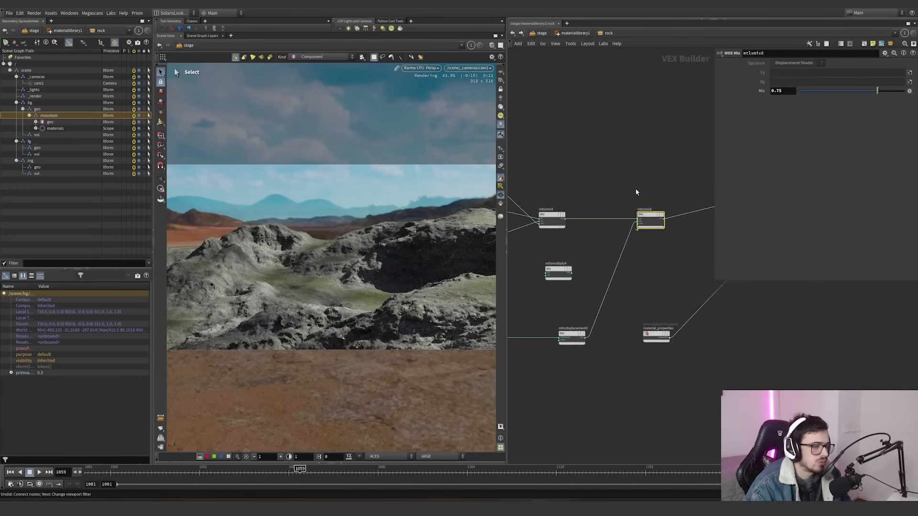
{"action": "scroll", "coordinate": [633, 229], "scroll_direction": "down", "scroll_amount": 4}
{"action": "middle_click_drag", "start_coordinate": [635, 259], "coordinate": [656, 249]}
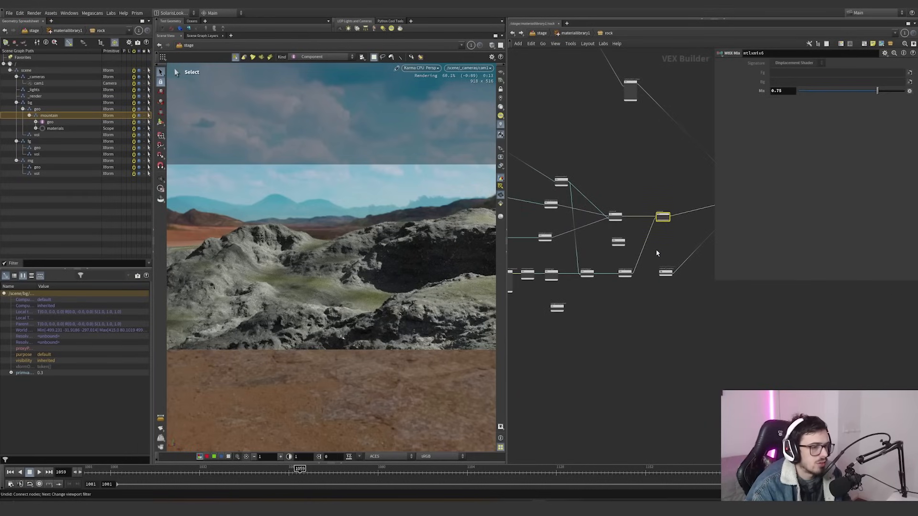
{"action": "scroll", "coordinate": [601, 272], "scroll_direction": "up", "scroll_amount": 3}
{"action": "scroll", "coordinate": [632, 260], "scroll_direction": "down", "scroll_amount": 4}
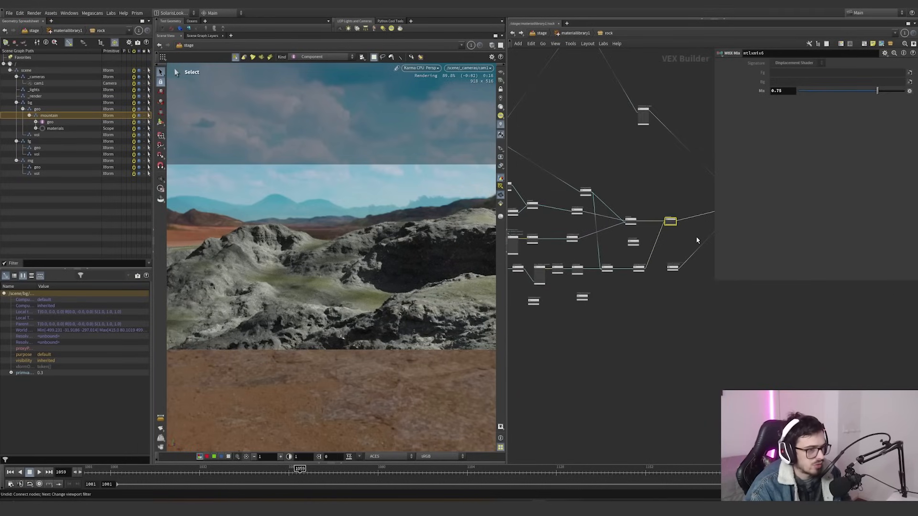
Step: Cut the mtlxmix6 displacement connection and feed the surface shader's color from mtlxseparate4c6 to preview the third map
{"action": "key", "text": "y"}
{"action": "left_click_drag", "start_coordinate": [696, 237], "coordinate": [684, 193]}
{"action": "mouse_move", "coordinate": [618, 145]}
{"action": "middle_mouse_down"}
{"action": "mouse_move", "coordinate": [633, 229]}
{"action": "mouse_move", "coordinate": [625, 221]}
{"action": "mouse_move", "coordinate": [658, 162]}
{"action": "middle_mouse_up"}
{"action": "left_click", "coordinate": [607, 121]}
{"action": "scroll", "coordinate": [604, 275], "scroll_direction": "up", "scroll_amount": 4}
{"action": "left_click", "coordinate": [634, 294]}
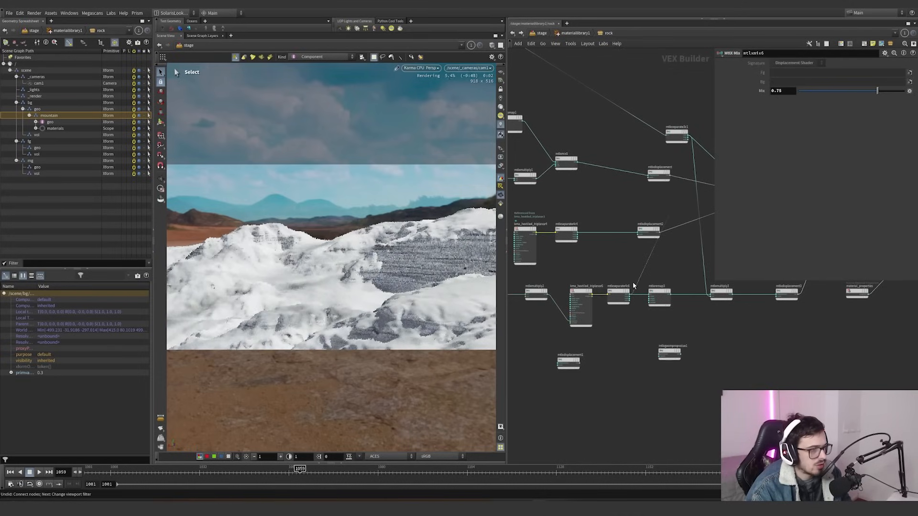
Step: Examine the kma_hextiled_triplanar6 settings and the mtlxmultiply2 vector that stretches its position input
{"action": "middle_click_drag", "start_coordinate": [597, 266], "coordinate": [601, 264]}
{"action": "left_click", "coordinate": [587, 300]}
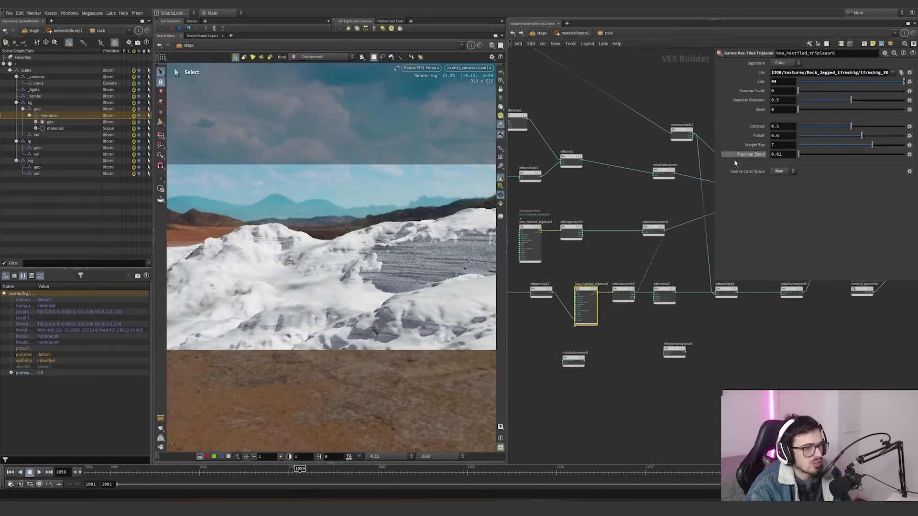
{"action": "scroll", "coordinate": [607, 319], "scroll_direction": "up", "scroll_amount": 1}
{"action": "middle_click_drag", "start_coordinate": [606, 319], "coordinate": [717, 314]}
{"action": "left_click", "coordinate": [636, 281]}
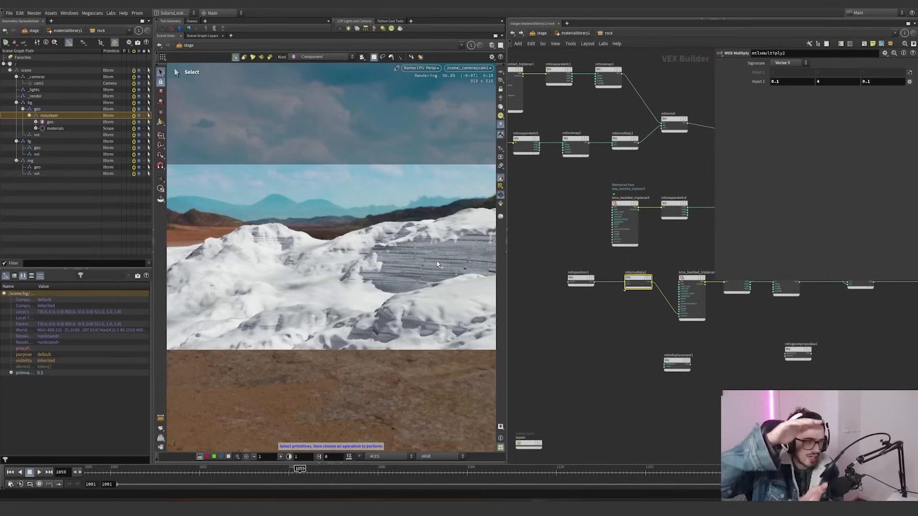
{"action": "middle_click_drag", "start_coordinate": [699, 255], "coordinate": [588, 263]}
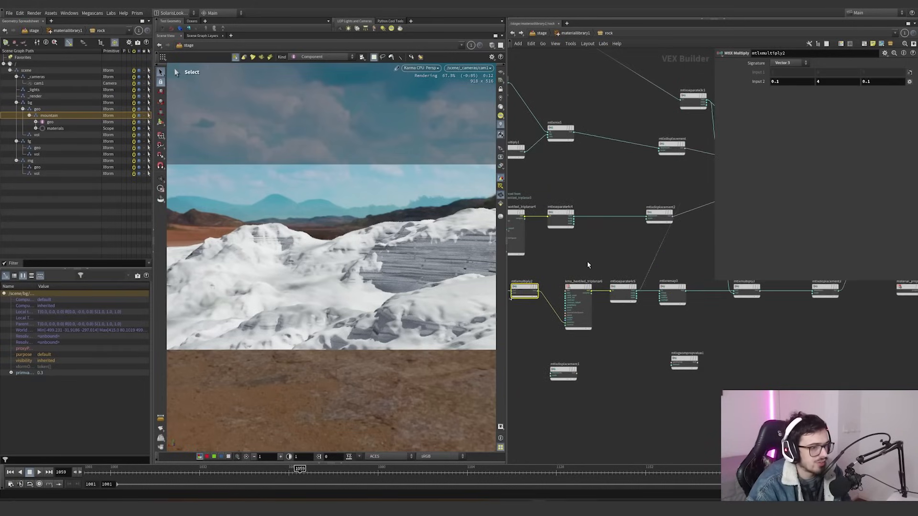
Step: Feed the surface color preview from mtlxremap3, followed by mtlxmultiply3, to compare the remapped and masked map
{"action": "scroll", "coordinate": [648, 271], "scroll_direction": "up", "scroll_amount": 2}
{"action": "middle_click_drag", "start_coordinate": [647, 271], "coordinate": [553, 274]}
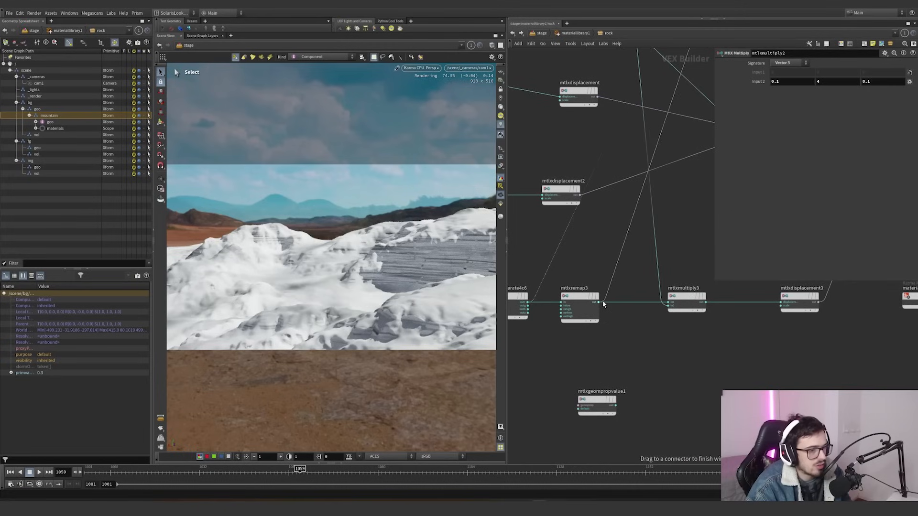
{"action": "left_click", "coordinate": [587, 306]}
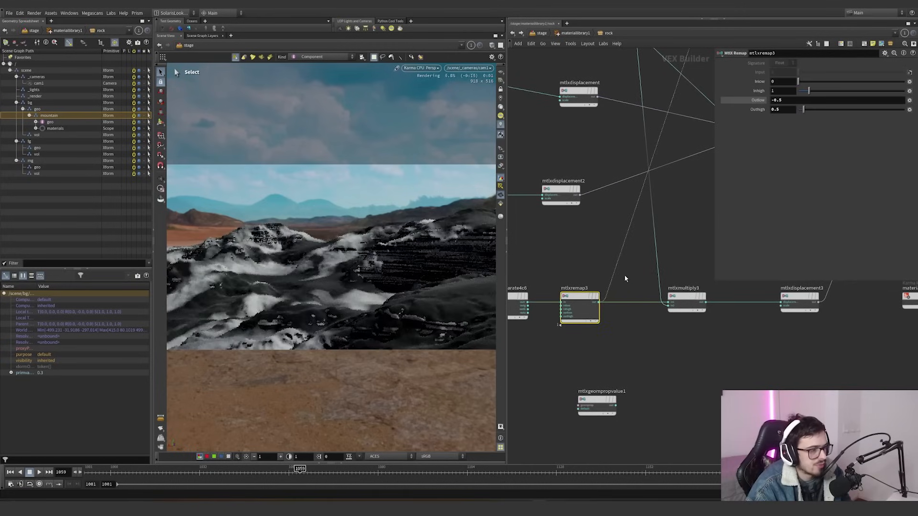
{"action": "middle_click_drag", "start_coordinate": [616, 268], "coordinate": [594, 267]}
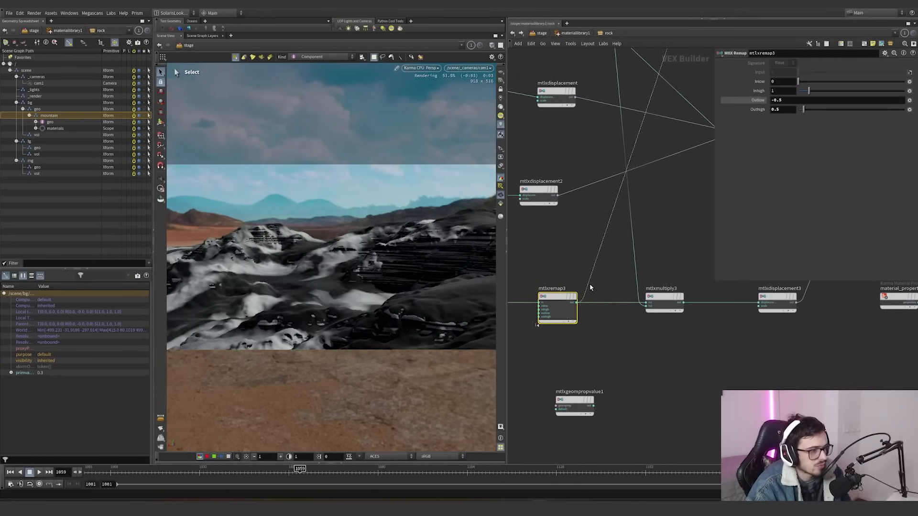
{"action": "left_click_drag", "start_coordinate": [588, 287], "coordinate": [669, 305]}
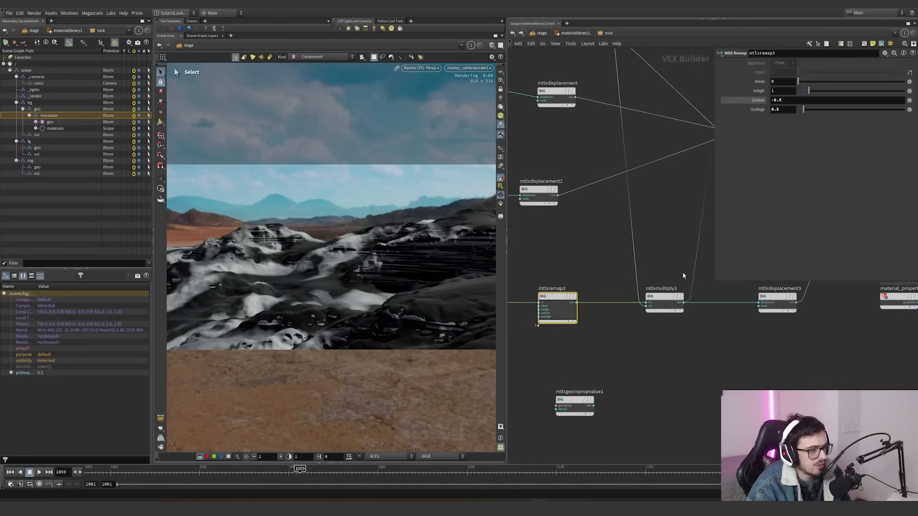
Step: Preview the mtlxseparate3c1 mask as the surface color from a free view, followed by mtlxmultiply3, to compare mask and masked result
{"action": "middle_click_drag", "start_coordinate": [681, 271], "coordinate": [577, 284]}
{"action": "scroll", "coordinate": [636, 260], "scroll_direction": "down", "scroll_amount": 6}
{"action": "scroll", "coordinate": [604, 302], "scroll_direction": "up", "scroll_amount": 4}
{"action": "left_click_drag", "start_coordinate": [571, 317], "coordinate": [532, 273]}
{"action": "middle_click_drag", "start_coordinate": [532, 273], "coordinate": [589, 288]}
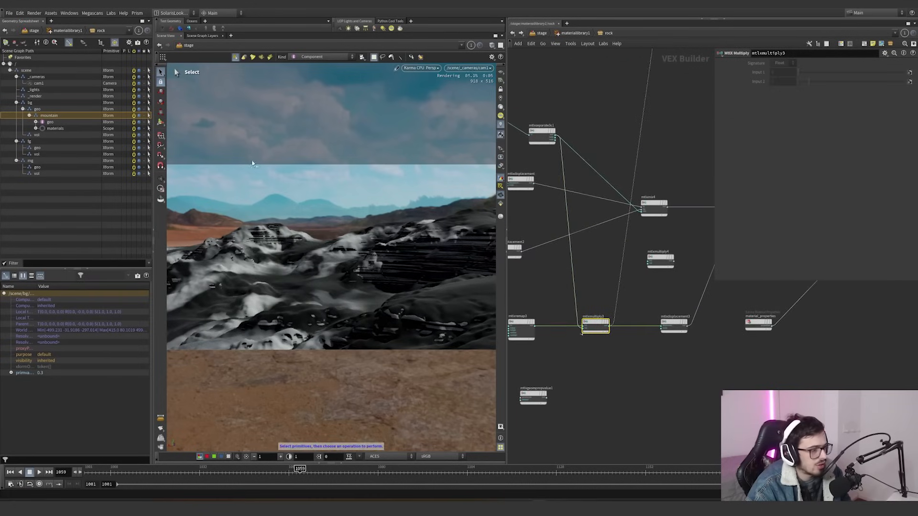
{"action": "left_click", "coordinate": [193, 35]}
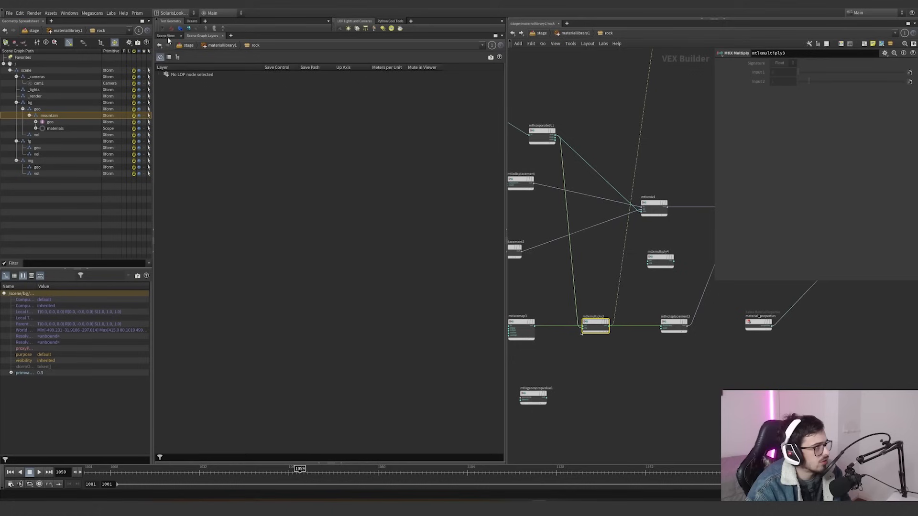
{"action": "left_click", "coordinate": [167, 35]}
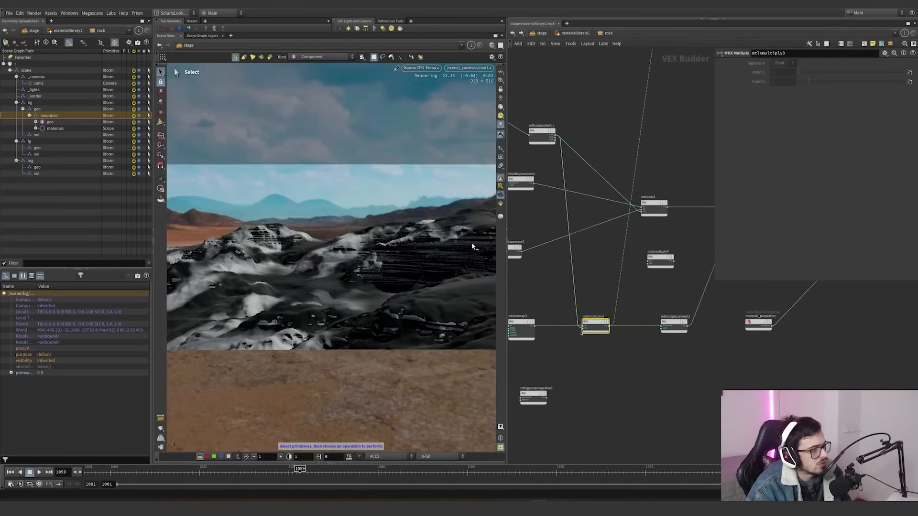
{"action": "left_click_drag", "start_coordinate": [410, 251], "coordinate": [399, 262], "text": "alt"}
{"action": "scroll", "coordinate": [583, 277], "scroll_direction": "down", "scroll_amount": 5}
{"action": "middle_click_drag", "start_coordinate": [583, 276], "coordinate": [632, 275]}
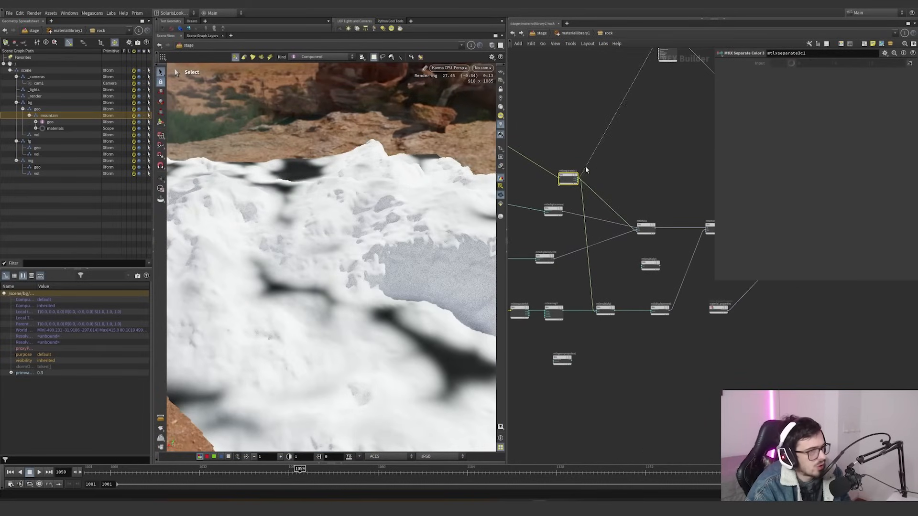
{"action": "left_click_drag", "start_coordinate": [585, 166], "coordinate": [621, 314]}
Step: Examine the striped displacement layers on the mountain's cliff face up close while mtlxmultiply3 drives the surface color
{"action": "left_click_drag", "start_coordinate": [417, 264], "coordinate": [403, 248], "text": "alt"}
{"action": "scroll", "coordinate": [395, 259], "scroll_direction": "up", "scroll_amount": 5}
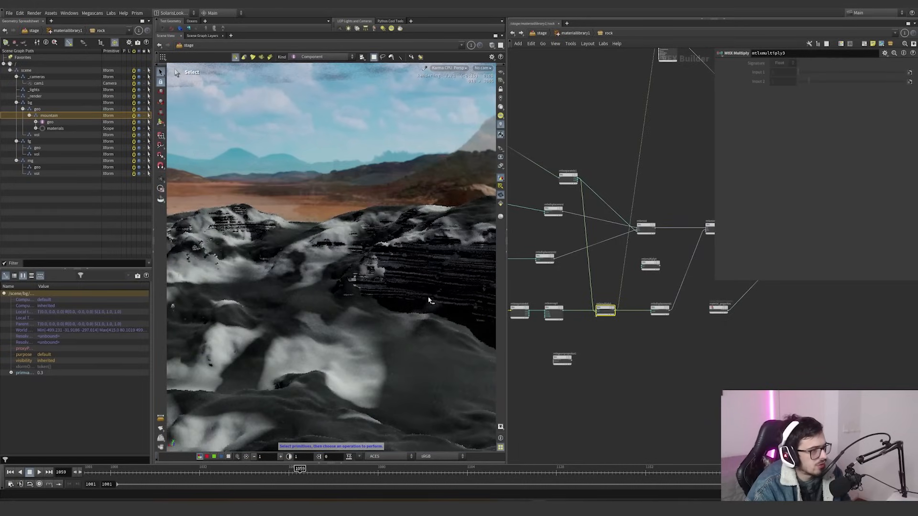
{"action": "middle_click_drag", "start_coordinate": [337, 281], "coordinate": [402, 273], "text": "alt"}
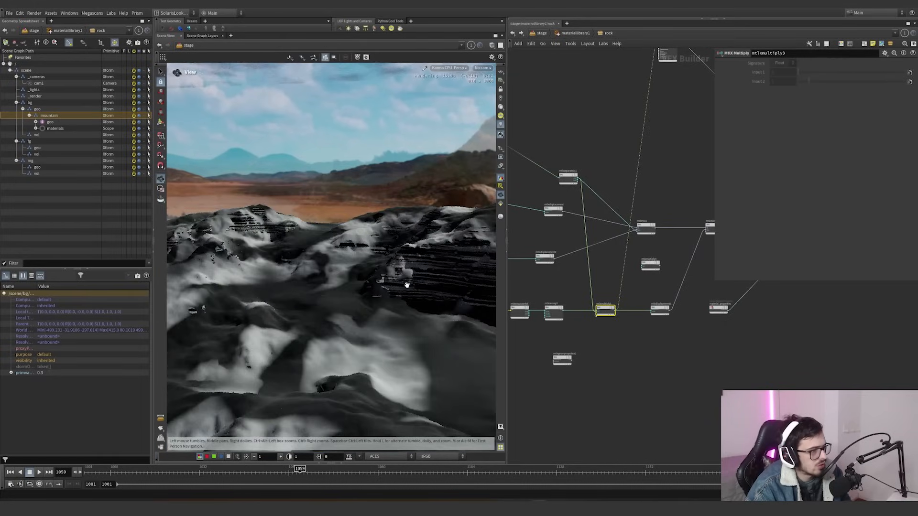
{"action": "right_click_drag", "start_coordinate": [405, 283], "coordinate": [543, 260], "text": "alt"}
{"action": "scroll", "coordinate": [575, 231], "scroll_direction": "down", "scroll_amount": 5}
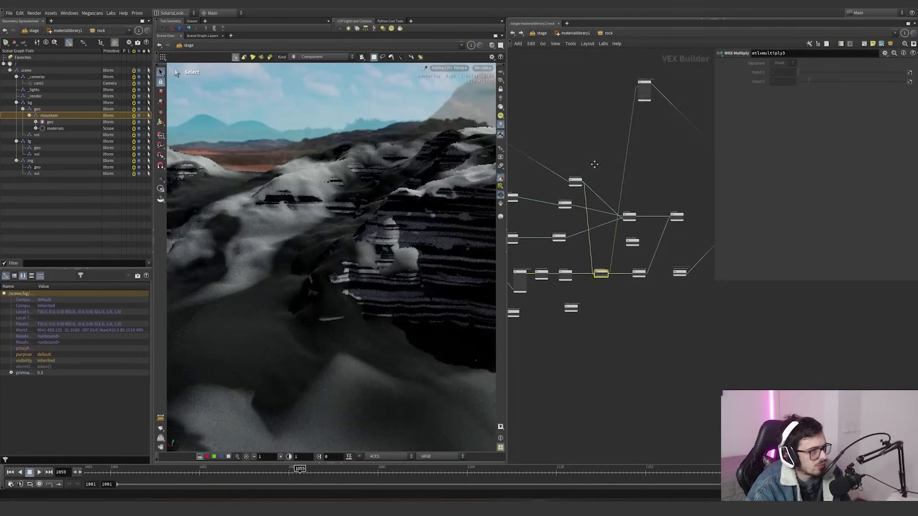
{"action": "scroll", "coordinate": [577, 276], "scroll_direction": "up", "scroll_amount": 5}
{"action": "middle_click_drag", "start_coordinate": [395, 246], "coordinate": [324, 245], "text": "alt"}
{"action": "right_click_drag", "start_coordinate": [324, 245], "coordinate": [430, 235], "text": "alt"}
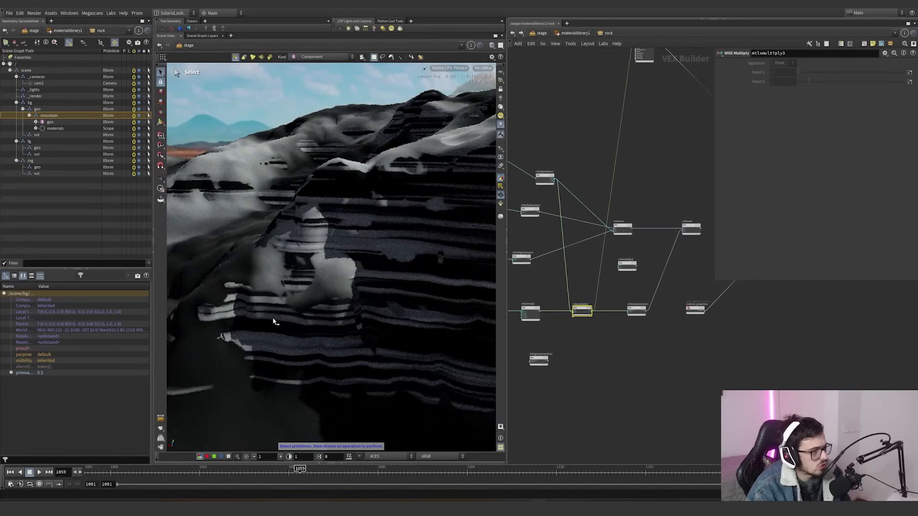
{"action": "left_click_drag", "start_coordinate": [380, 268], "coordinate": [361, 229], "text": "alt"}
{"action": "scroll", "coordinate": [554, 286], "scroll_direction": "down", "scroll_amount": 6}
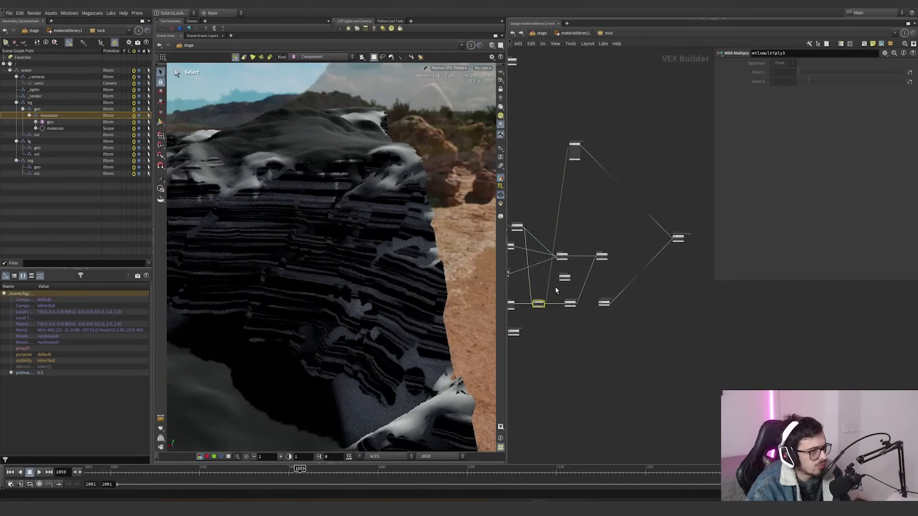
Step: Undo the surface color preview wiring, reconnect mtlxmix6 to the material output's displacement, and look through cam1 again
{"action": "key", "text": "ctrl+z"}
{"action": "scroll", "coordinate": [650, 261], "scroll_direction": "up", "scroll_amount": 5}
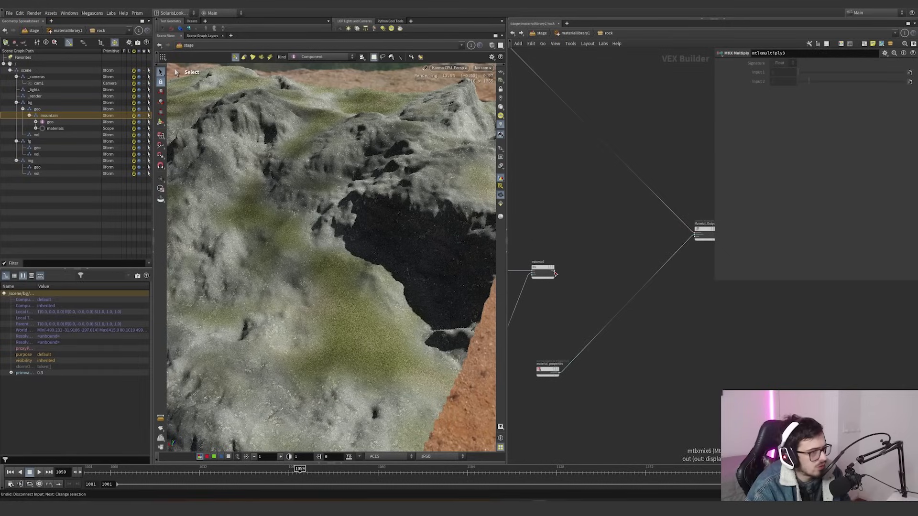
{"action": "left_click_drag", "start_coordinate": [555, 274], "coordinate": [695, 233]}
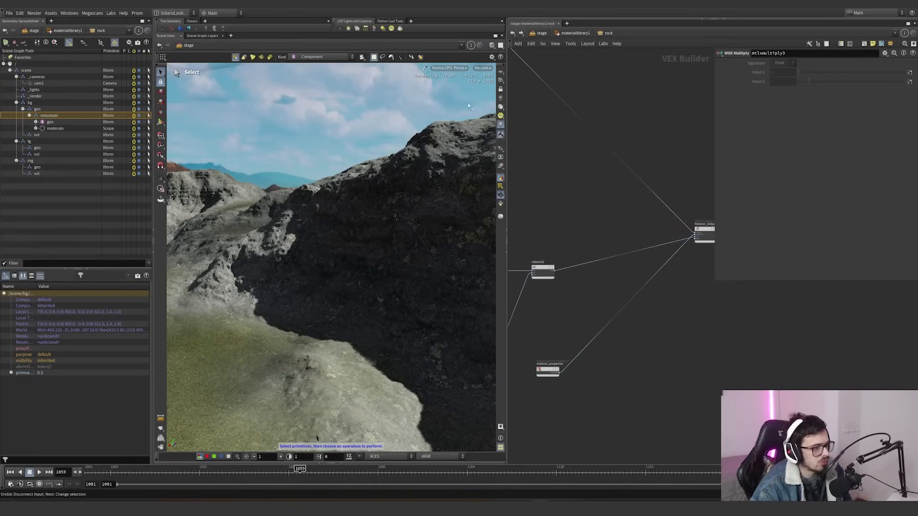
{"action": "left_click", "coordinate": [482, 71]}
{"action": "left_click", "coordinate": [483, 68]}
{"action": "left_click", "coordinate": [493, 76]}
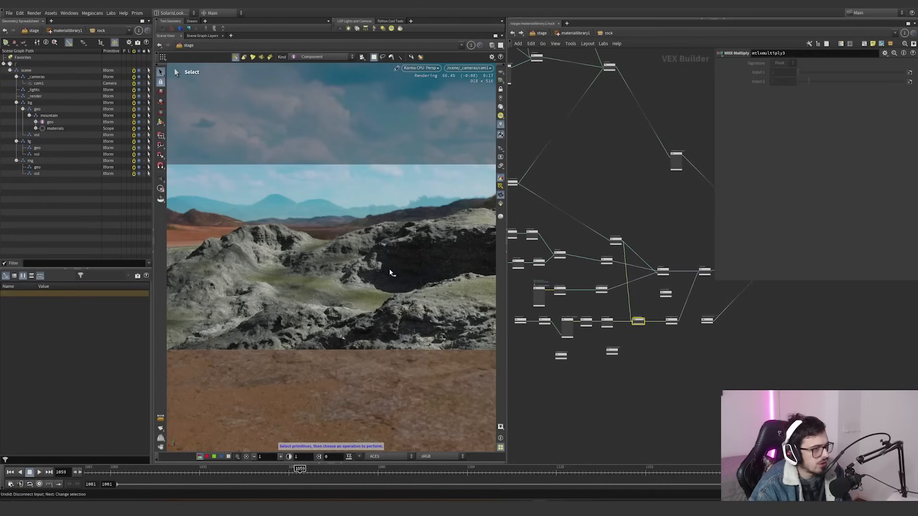
Step: Return to the stage network and delete the rendergeometrysettings2 node beside materiallibrary1
{"action": "left_click", "coordinate": [541, 33]}
{"action": "scroll", "coordinate": [635, 230], "scroll_direction": "up", "scroll_amount": 4}
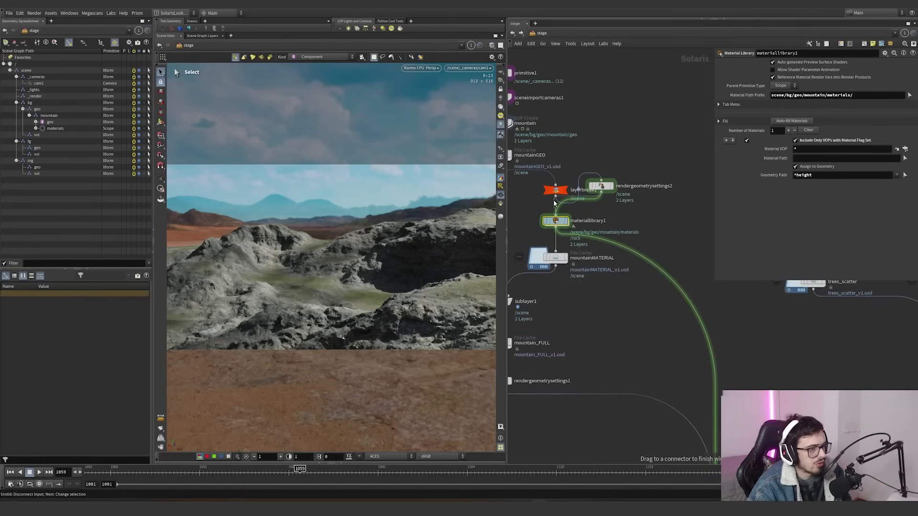
{"action": "key", "text": "Delete"}
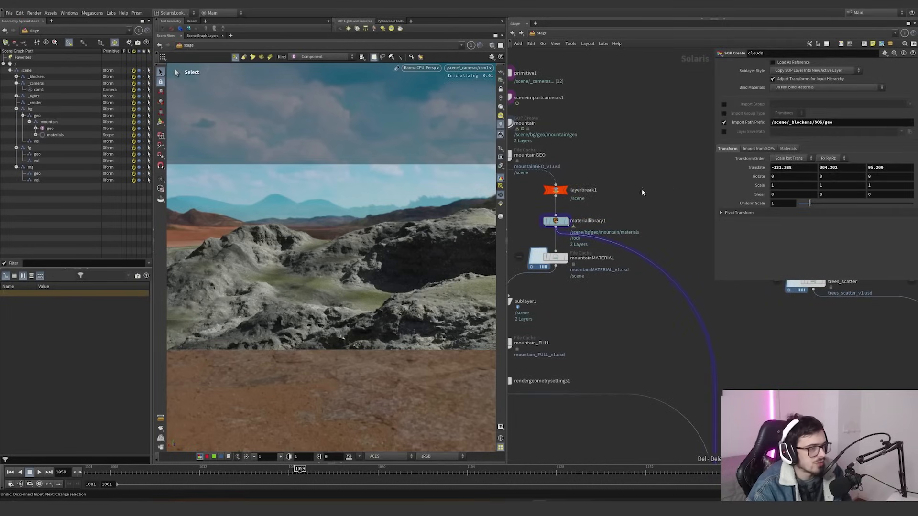
Step: Set the display to the mountain_FULL file cache below sublayer1
{"action": "middle_click_drag", "start_coordinate": [563, 319], "coordinate": [618, 249]}
{"action": "left_click_drag", "start_coordinate": [605, 257], "coordinate": [532, 292]}
{"action": "left_click", "coordinate": [567, 275]}
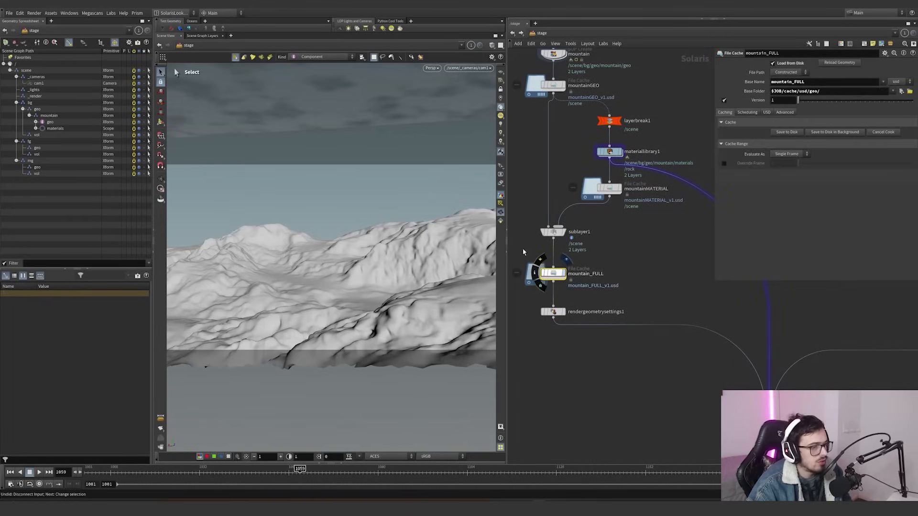
{"action": "middle_click_drag", "start_coordinate": [634, 274], "coordinate": [649, 282]}
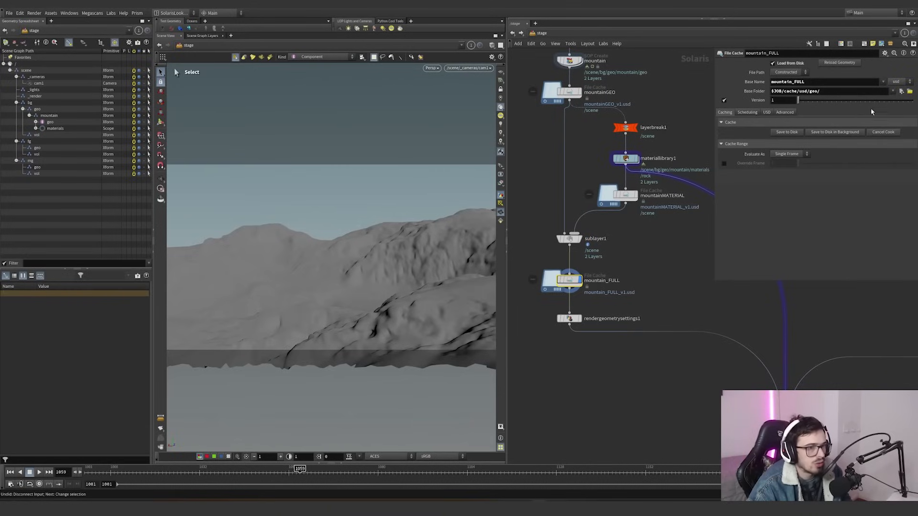
Step: Open the mountain_FULL cache folder on disk and check the size of mountain_FULL_v1.usd in its v1 folder
{"action": "left_click", "coordinate": [907, 92]}
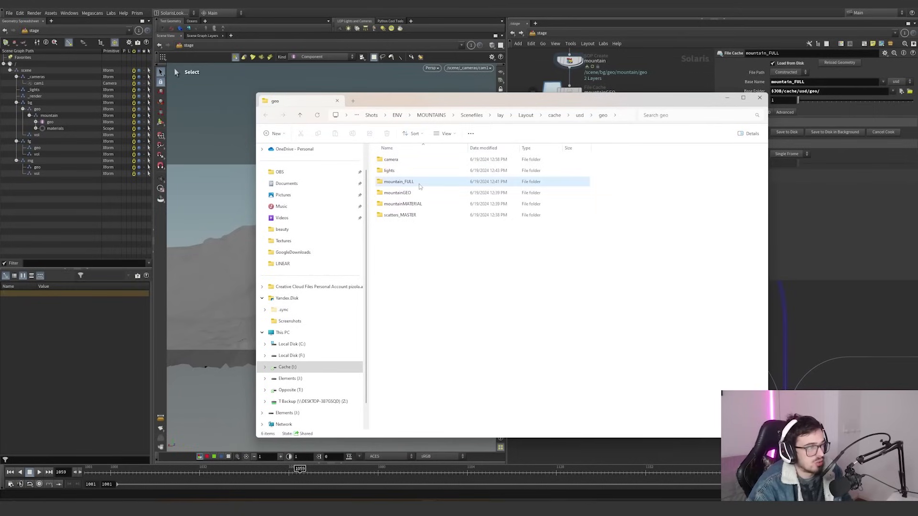
{"action": "double_click", "coordinate": [416, 182]}
{"action": "left_click", "coordinate": [401, 161]}
{"action": "double_click", "coordinate": [401, 161]}
{"action": "left_click_drag", "start_coordinate": [616, 178], "coordinate": [567, 161]}
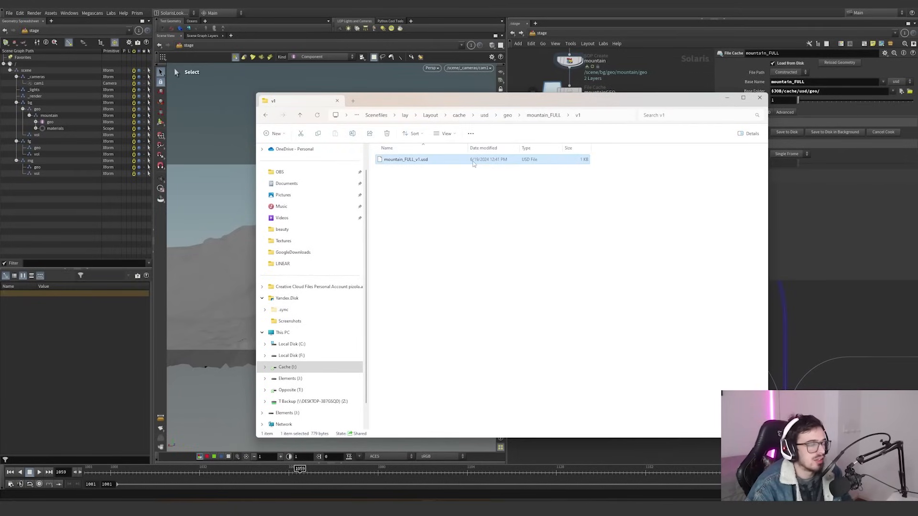
{"action": "right_click", "coordinate": [497, 163]}
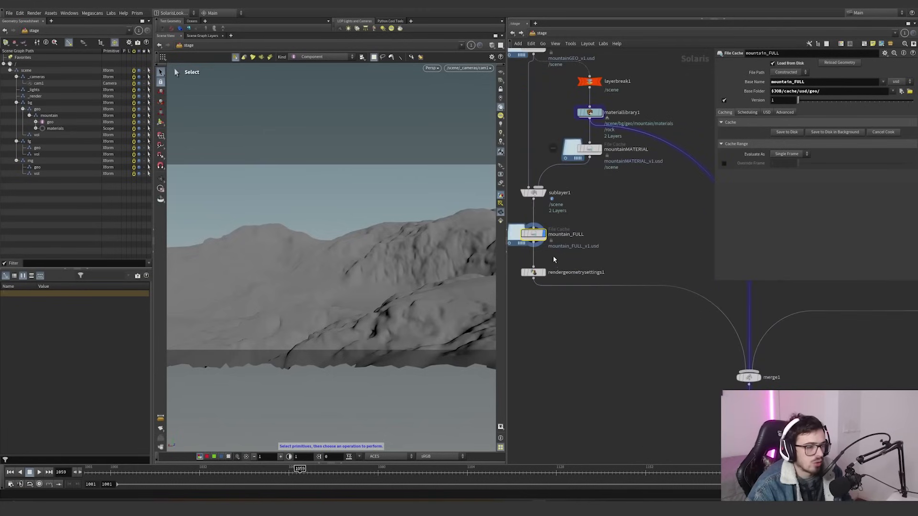
Step: Examine the Dicing Quality setting on the rendergeometrysettings1 node
{"action": "left_click", "coordinate": [532, 273]}
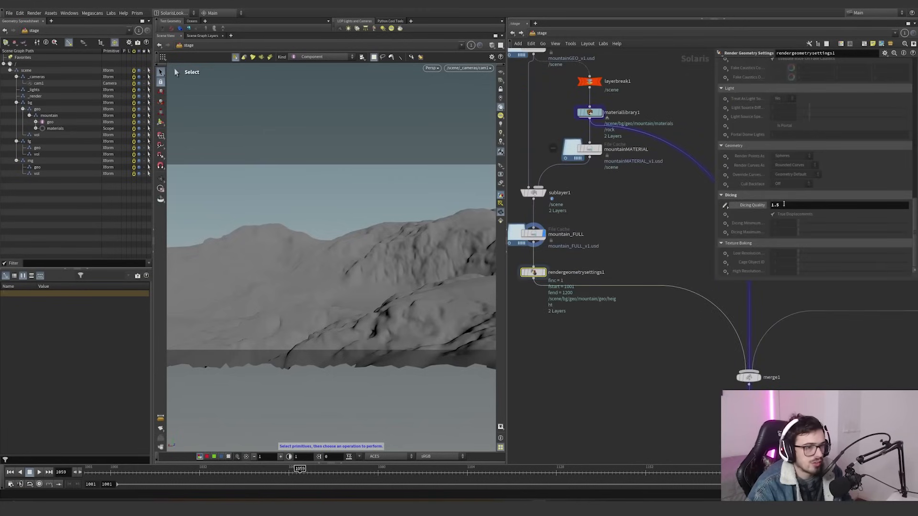
{"action": "left_click", "coordinate": [760, 205]}
{"action": "scroll", "coordinate": [599, 241], "scroll_direction": "down", "scroll_amount": 3}
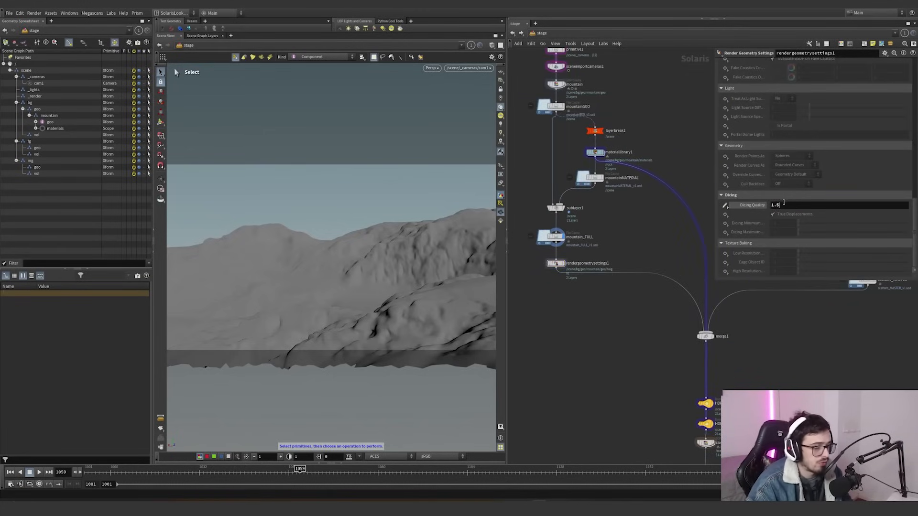
Step: Look over the stage network's tree, rock and grass scatter branches down to merge2 and scatters_MASTER
{"action": "scroll", "coordinate": [573, 240], "scroll_direction": "down", "scroll_amount": 4}
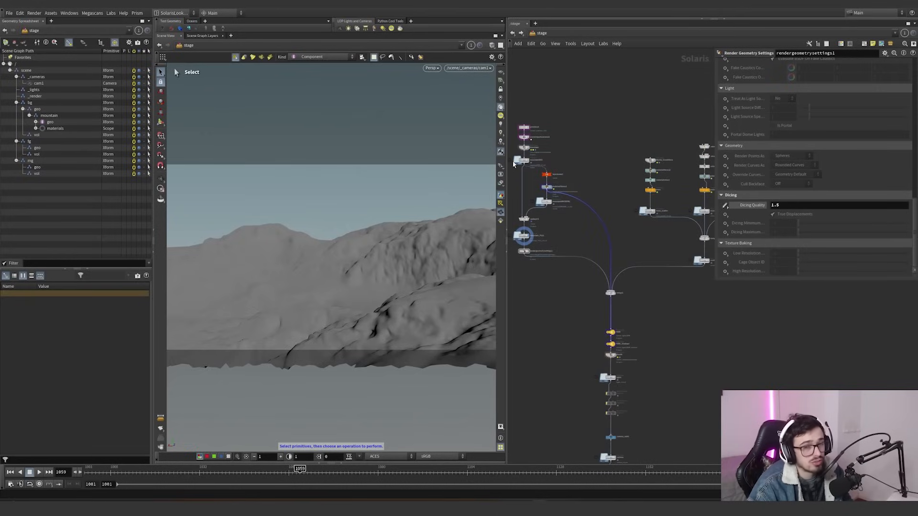
{"action": "middle_click_drag", "start_coordinate": [606, 179], "coordinate": [561, 170]}
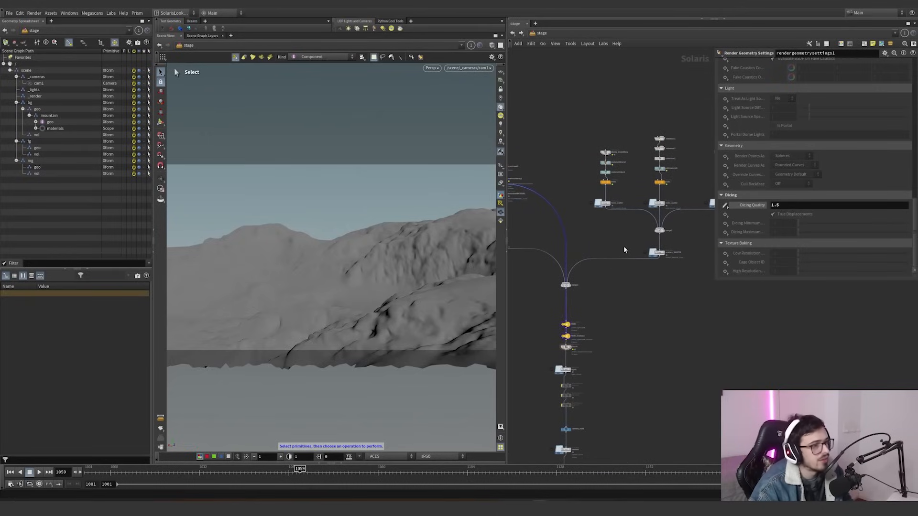
{"action": "middle_click_drag", "start_coordinate": [625, 247], "coordinate": [577, 245]}
{"action": "scroll", "coordinate": [581, 246], "scroll_direction": "down", "scroll_amount": 4}
{"action": "left_click_drag", "start_coordinate": [656, 170], "coordinate": [551, 241]}
{"action": "scroll", "coordinate": [596, 219], "scroll_direction": "up", "scroll_amount": 5}
{"action": "scroll", "coordinate": [596, 219], "scroll_direction": "down", "scroll_amount": 4}
{"action": "middle_click_drag", "start_coordinate": [598, 168], "coordinate": [639, 181]}
{"action": "scroll", "coordinate": [663, 178], "scroll_direction": "down", "scroll_amount": 3}
{"action": "scroll", "coordinate": [638, 181], "scroll_direction": "up", "scroll_amount": 6}
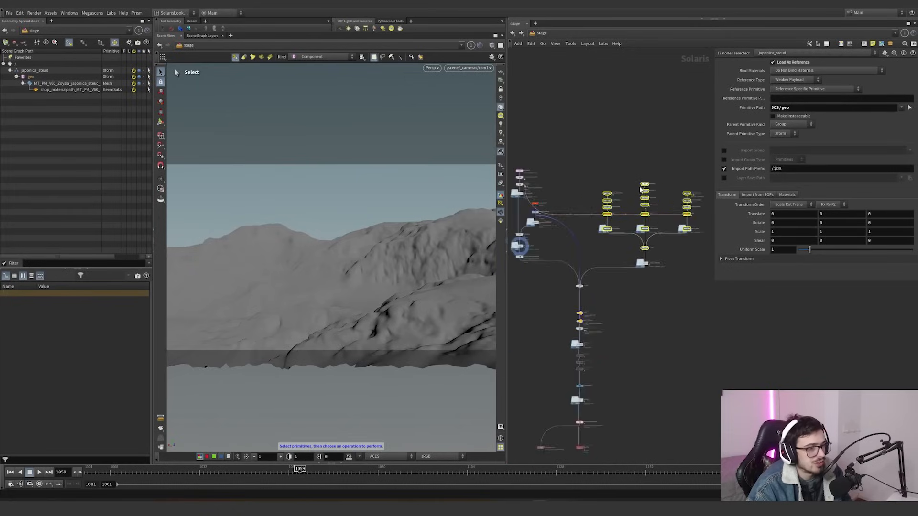
{"action": "middle_click_drag", "start_coordinate": [594, 230], "coordinate": [613, 209]}
{"action": "middle_click_drag", "start_coordinate": [674, 310], "coordinate": [633, 289]}
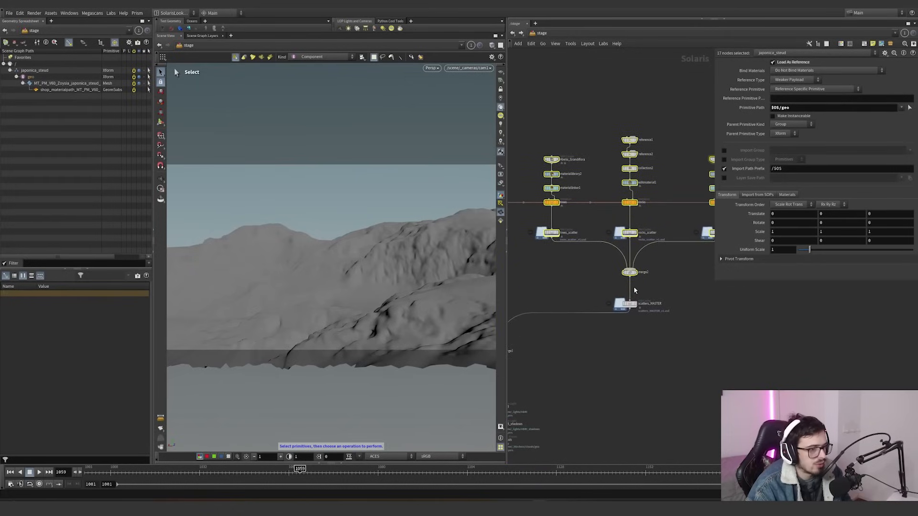
Step: Display the scatters_MASTER cache alone, followed by merge1, and inspect the scatters on the mountain from a free view
{"action": "left_click", "coordinate": [637, 296]}
{"action": "middle_click_drag", "start_coordinate": [545, 337], "coordinate": [630, 309]}
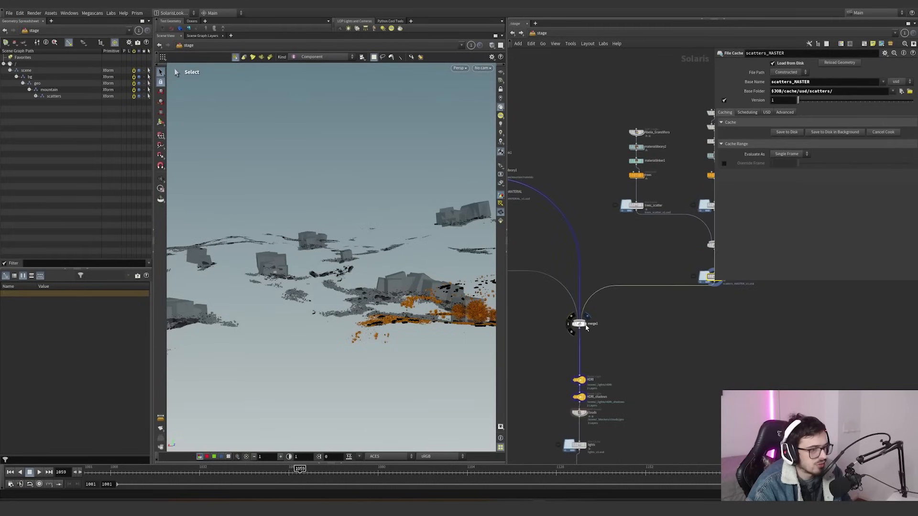
{"action": "left_click", "coordinate": [587, 316]}
{"action": "left_click_drag", "start_coordinate": [619, 340], "coordinate": [497, 298]}
{"action": "left_click_drag", "start_coordinate": [412, 268], "coordinate": [415, 311], "text": "alt"}
{"action": "middle_click_drag", "start_coordinate": [397, 291], "coordinate": [358, 210], "text": "alt"}
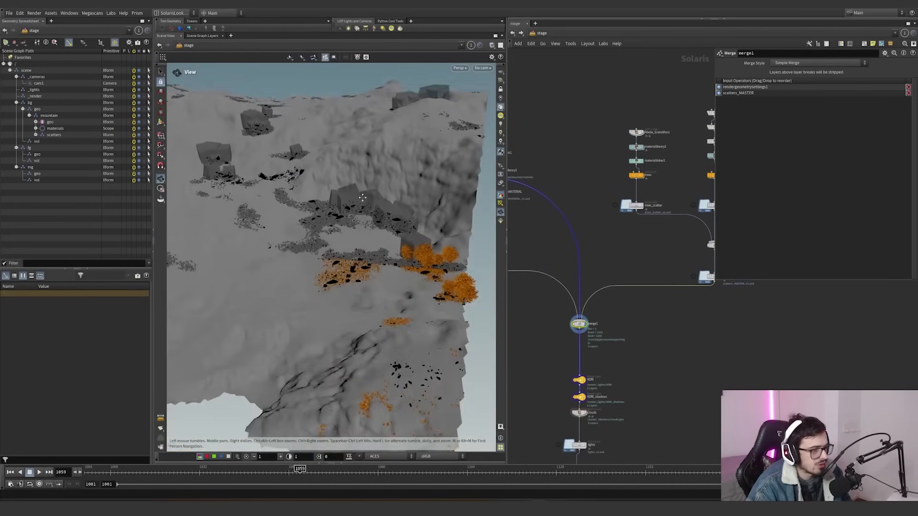
{"action": "right_click_drag", "start_coordinate": [368, 224], "coordinate": [569, 265], "text": "alt"}
Step: Display the Abelia_Grandiflora SOP Create node in the trees branch and enter its geometry network
{"action": "mouse_move", "coordinate": [612, 240]}
{"action": "middle_mouse_down"}
{"action": "mouse_move", "coordinate": [543, 297]}
{"action": "mouse_move", "coordinate": [537, 237]}
{"action": "middle_mouse_up"}
{"action": "scroll", "coordinate": [536, 237], "scroll_direction": "down", "scroll_amount": 3}
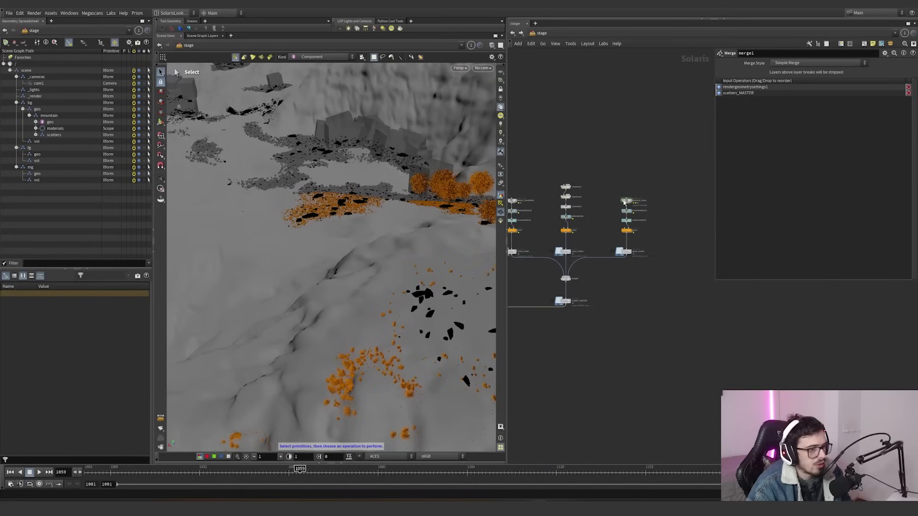
{"action": "mouse_move", "coordinate": [636, 171]}
{"action": "left_mouse_down"}
{"action": "mouse_move", "coordinate": [511, 263]}
{"action": "mouse_move", "coordinate": [578, 201]}
{"action": "mouse_move", "coordinate": [542, 233]}
{"action": "mouse_move", "coordinate": [619, 217]}
{"action": "mouse_move", "coordinate": [630, 167]}
{"action": "left_mouse_up"}
{"action": "scroll", "coordinate": [586, 195], "scroll_direction": "up", "scroll_amount": 5}
{"action": "middle_click_drag", "start_coordinate": [532, 213], "coordinate": [596, 172]}
{"action": "left_click", "coordinate": [562, 160]}
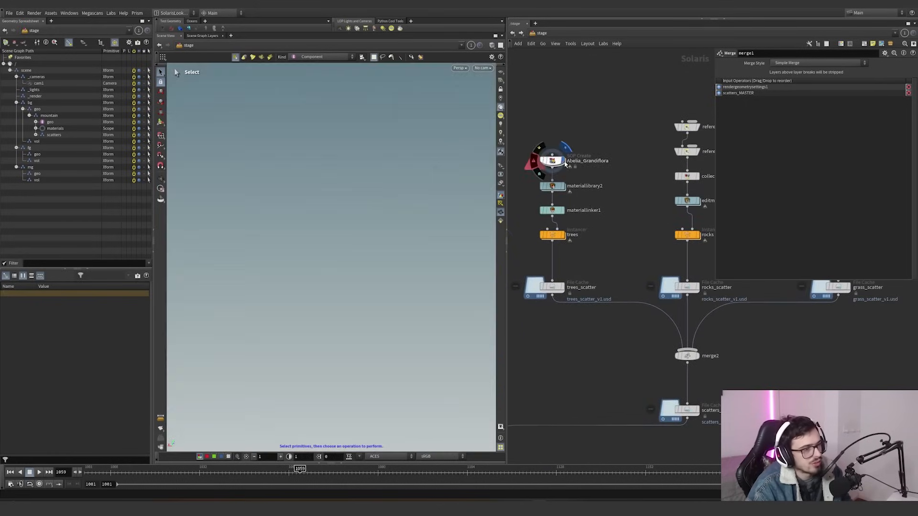
{"action": "left_click", "coordinate": [553, 161]}
{"action": "double_click", "coordinate": [553, 161]}
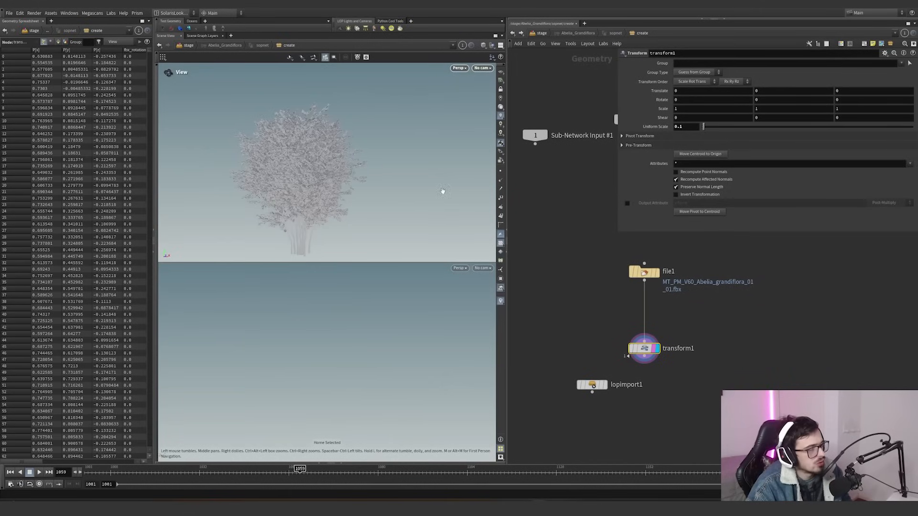
Step: Check the source FBX path on file1 and the uniform scale on transform1
{"action": "left_click_drag", "start_coordinate": [736, 261], "coordinate": [619, 327]}
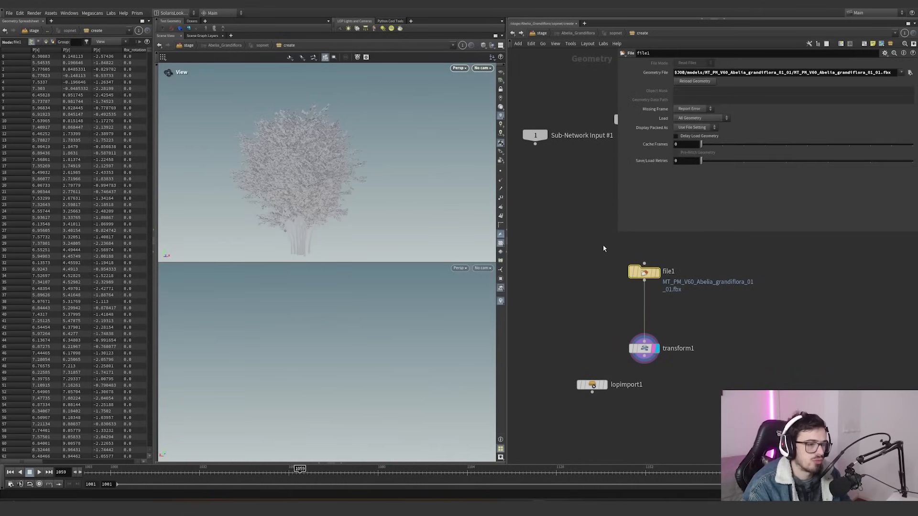
{"action": "left_click_drag", "start_coordinate": [725, 299], "coordinate": [632, 364]}
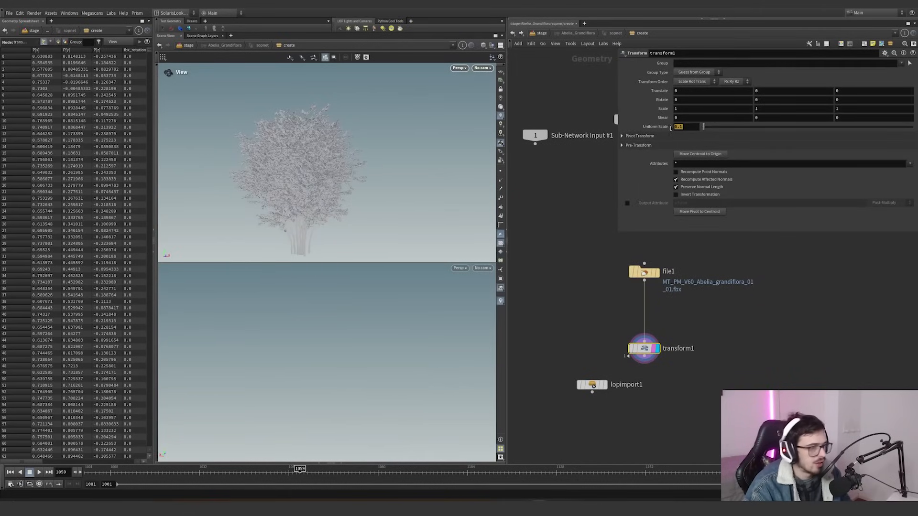
{"action": "left_click", "coordinate": [708, 318]}
Step: Switch to a single-viewport layout, orbit around the Abelia tree and bring up its transform handle
{"action": "right_click_drag", "start_coordinate": [316, 206], "coordinate": [487, 72]}
{"action": "left_click", "coordinate": [481, 47]}
{"action": "left_click", "coordinate": [495, 65]}
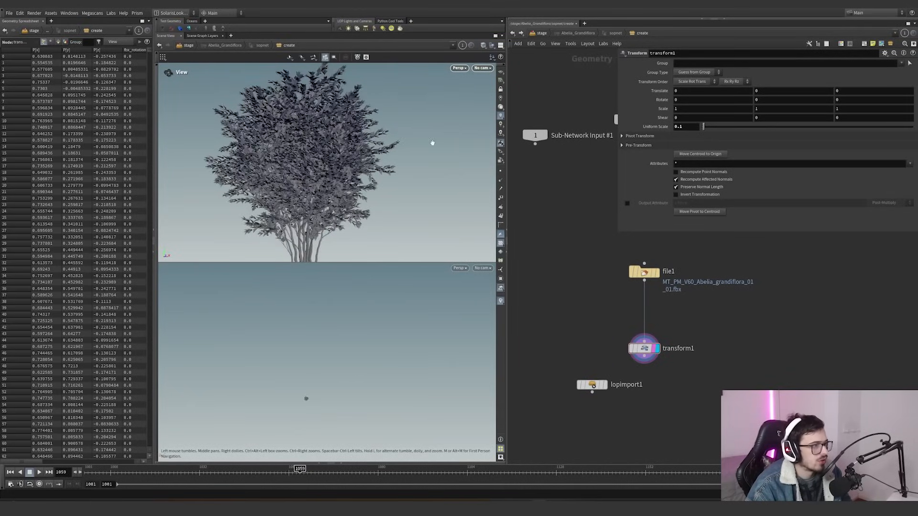
{"action": "mouse_move", "coordinate": [432, 142]}
{"action": "left_mouse_down"}
{"action": "mouse_move", "coordinate": [247, 187]}
{"action": "mouse_move", "coordinate": [342, 175]}
{"action": "mouse_move", "coordinate": [348, 138]}
{"action": "left_mouse_up"}
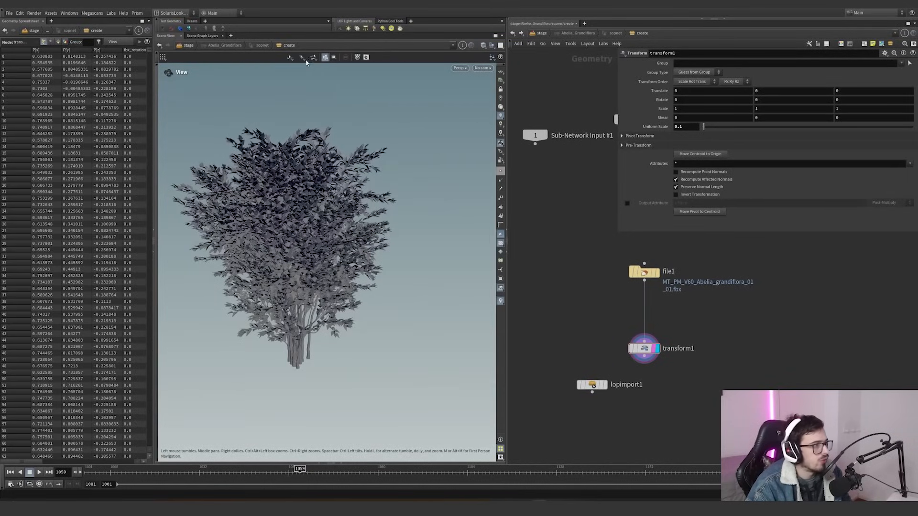
{"action": "key", "text": "Return"}
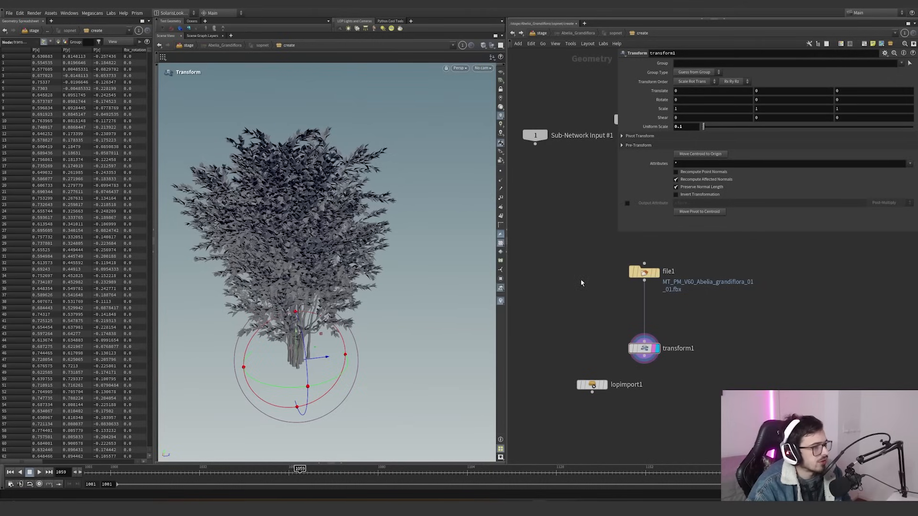
Step: Inspect transform1's node info and its primitive attributes in a widened geometry spreadsheet, including the full shop_materialpath values
{"action": "middle_click", "coordinate": [645, 353]}
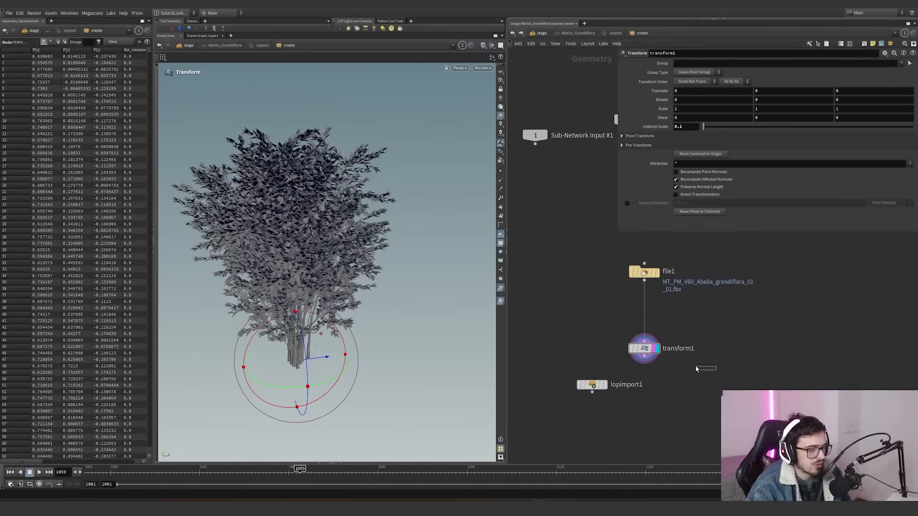
{"action": "middle_click", "coordinate": [646, 354]}
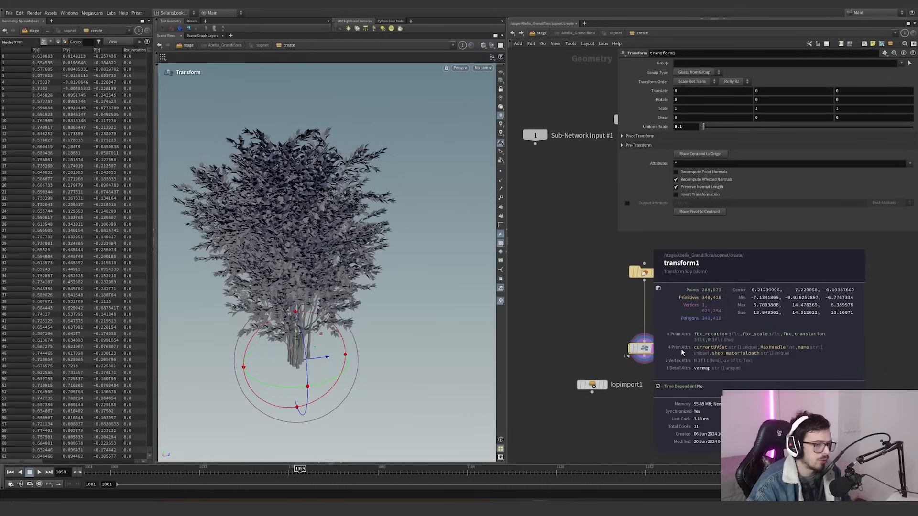
{"action": "left_click", "coordinate": [58, 43]}
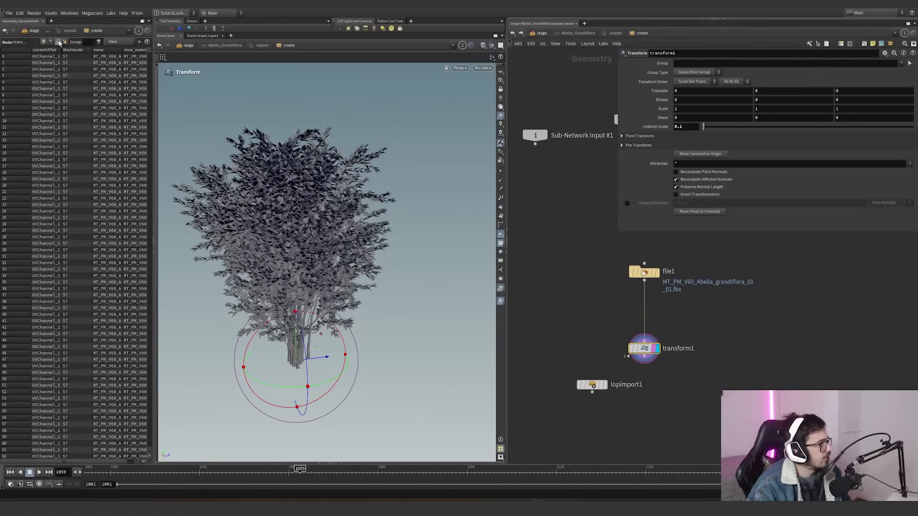
{"action": "left_click_drag", "start_coordinate": [154, 71], "coordinate": [387, 80]}
{"action": "left_click_drag", "start_coordinate": [151, 49], "coordinate": [319, 50]}
{"action": "left_click", "coordinate": [276, 51]}
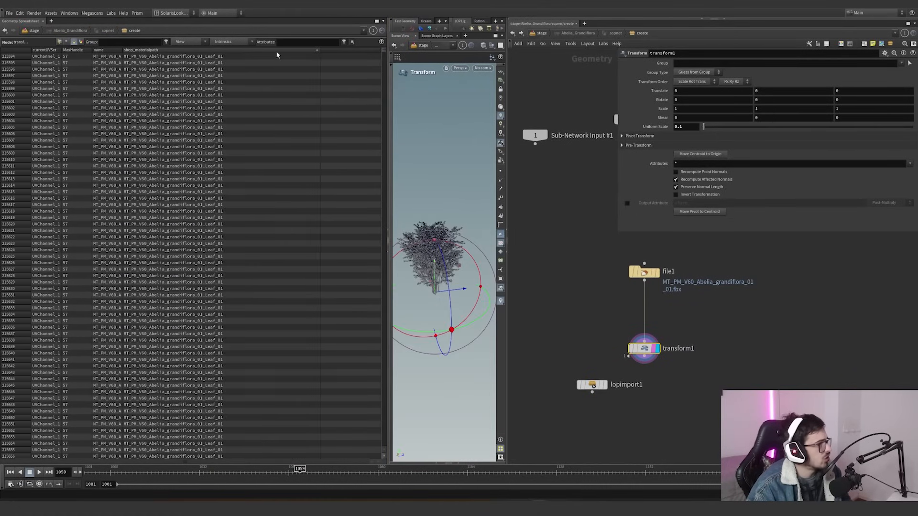
{"action": "left_click", "coordinate": [276, 51]}
{"action": "left_click", "coordinate": [276, 51]}
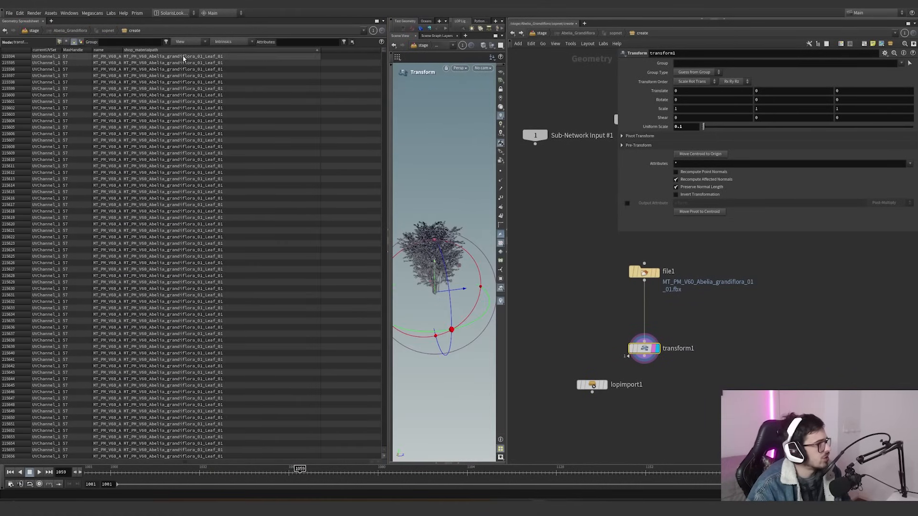
Step: Return to the stage, widen the viewport again and review the primitive path of the Abelia_Grandiflora node
{"action": "left_click", "coordinate": [542, 33]}
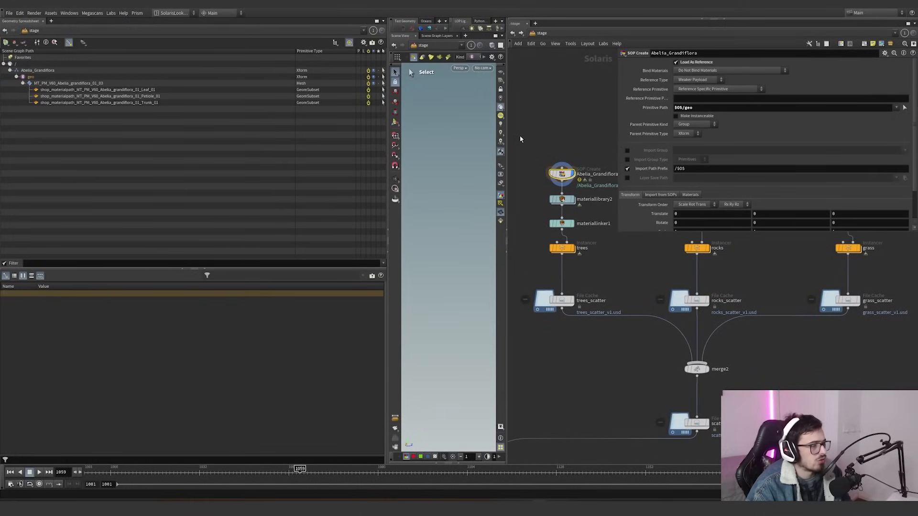
{"action": "left_click_drag", "start_coordinate": [386, 214], "coordinate": [167, 214]}
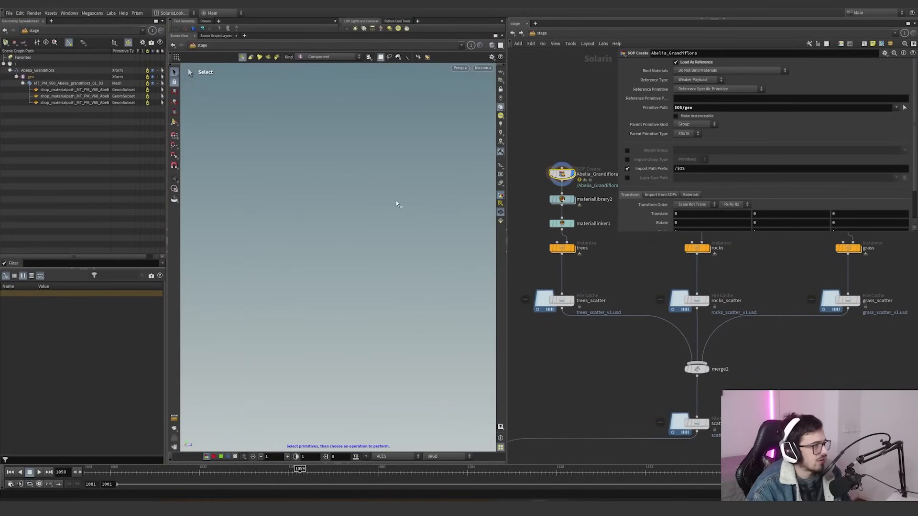
{"action": "key", "text": "s"}
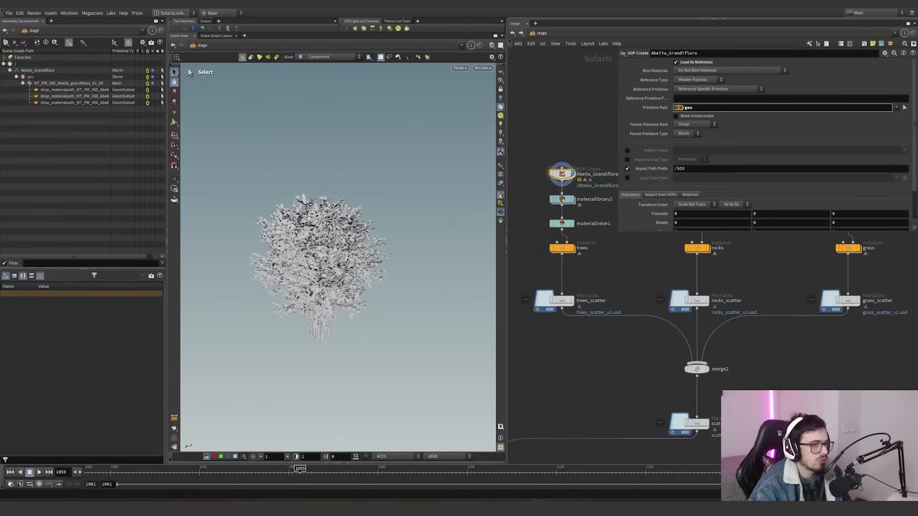
{"action": "middle_click_drag", "start_coordinate": [593, 159], "coordinate": [563, 163]}
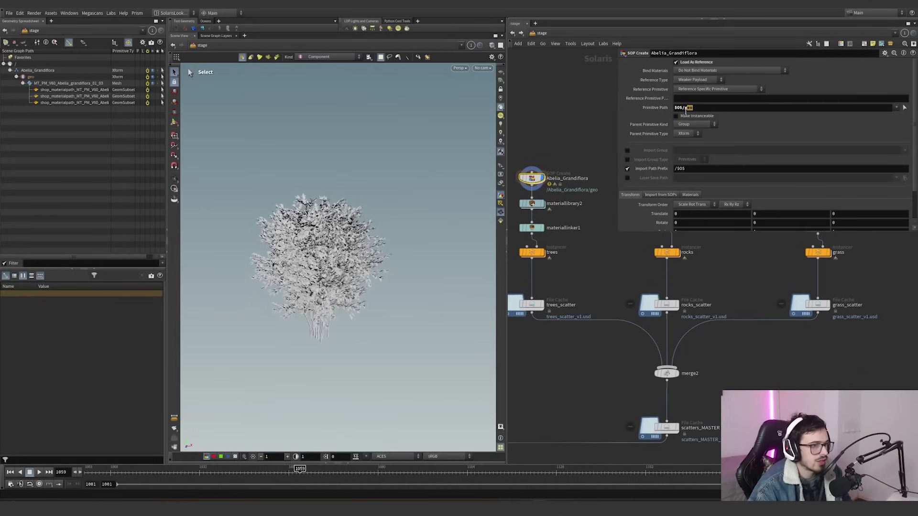
Step: Check materiallibrary2 and materiallinker1, collapse the geo primitive in the scene graph and display materiallibrary2
{"action": "left_click", "coordinate": [559, 204]}
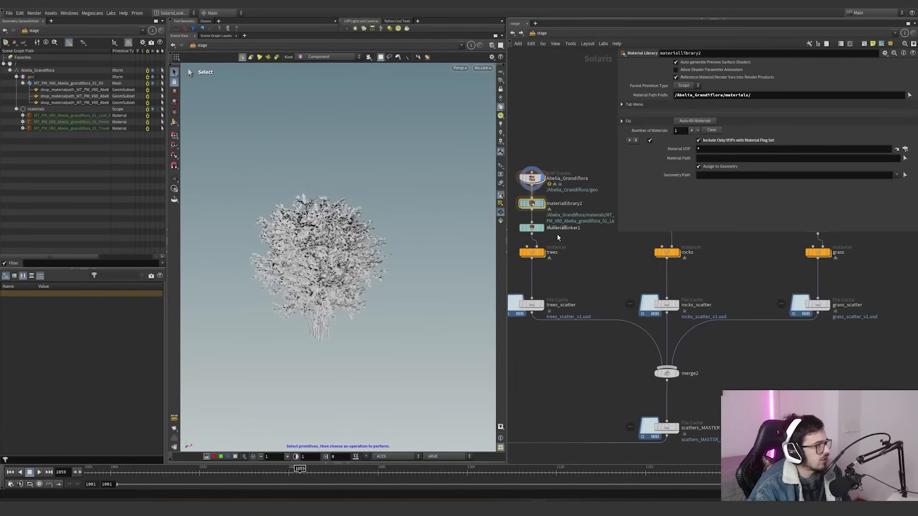
{"action": "left_click", "coordinate": [532, 228]}
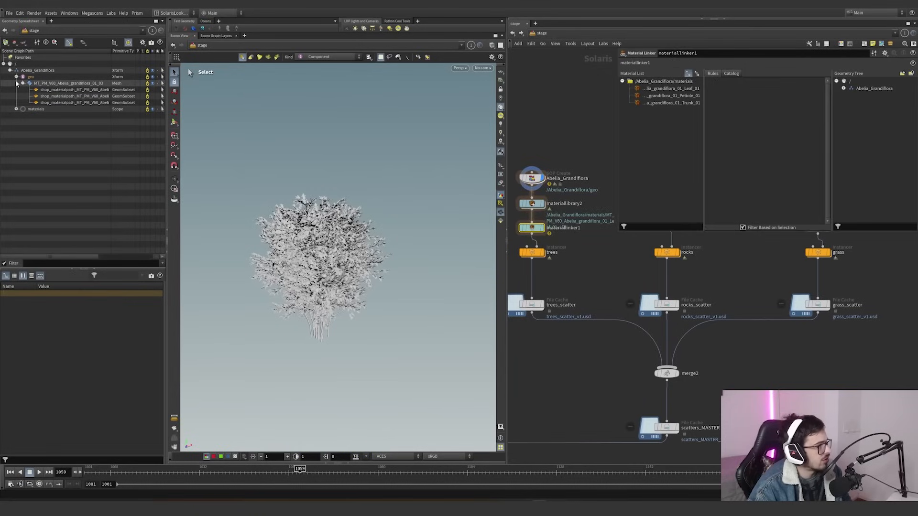
{"action": "left_click", "coordinate": [17, 76]}
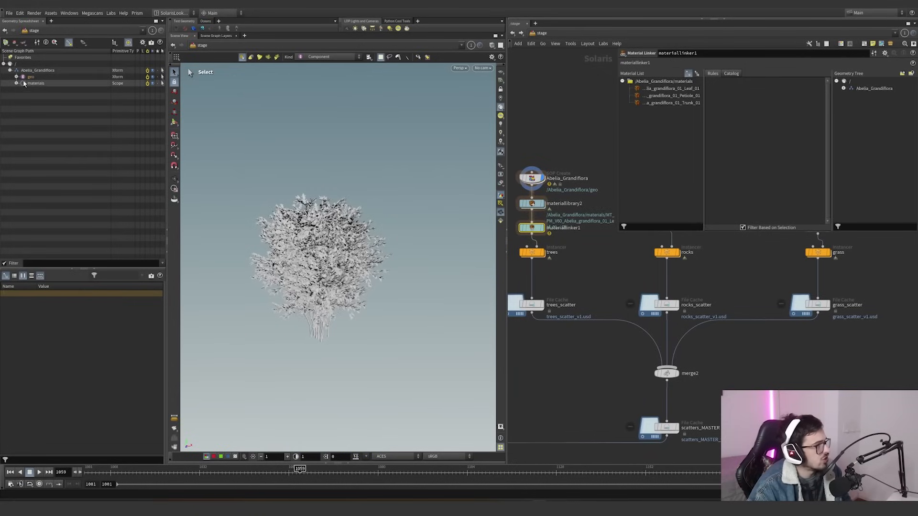
{"action": "left_click", "coordinate": [568, 210]}
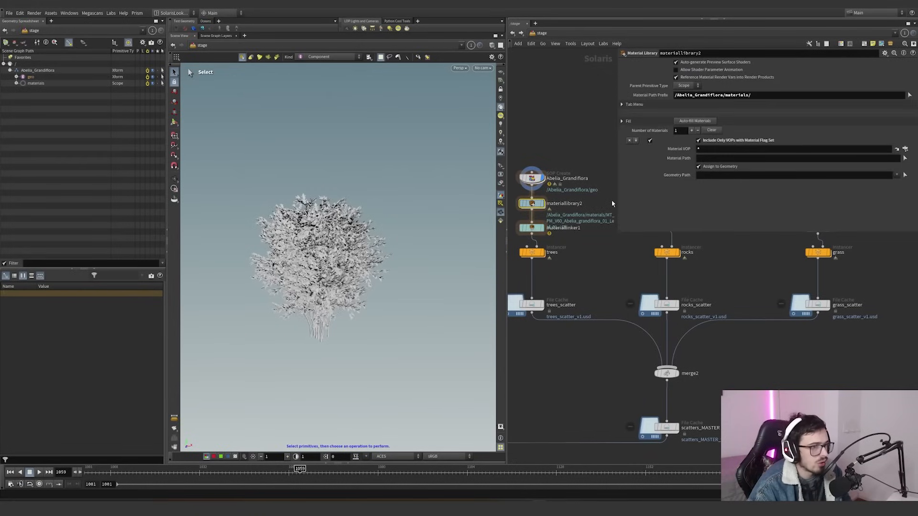
{"action": "left_click", "coordinate": [550, 205]}
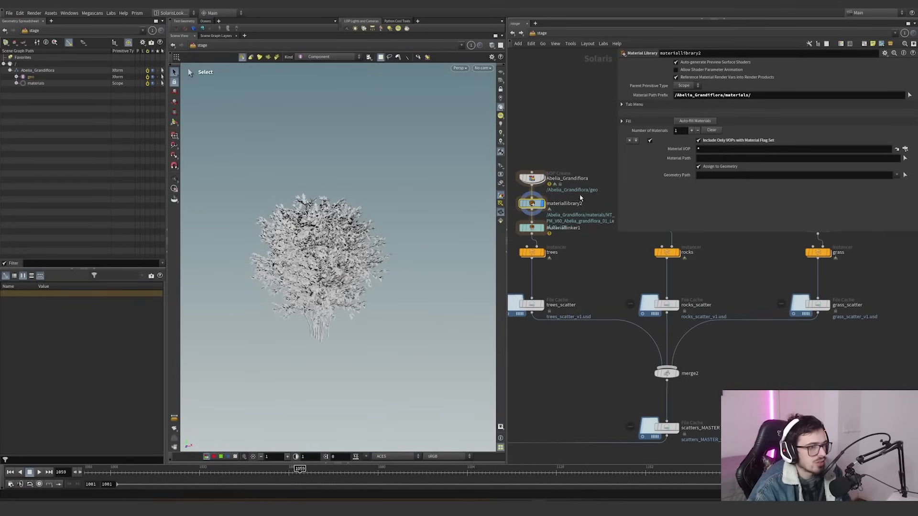
Step: Switch materiallibrary2's Assign to Geometry option off and back on
{"action": "left_click", "coordinate": [699, 166]}
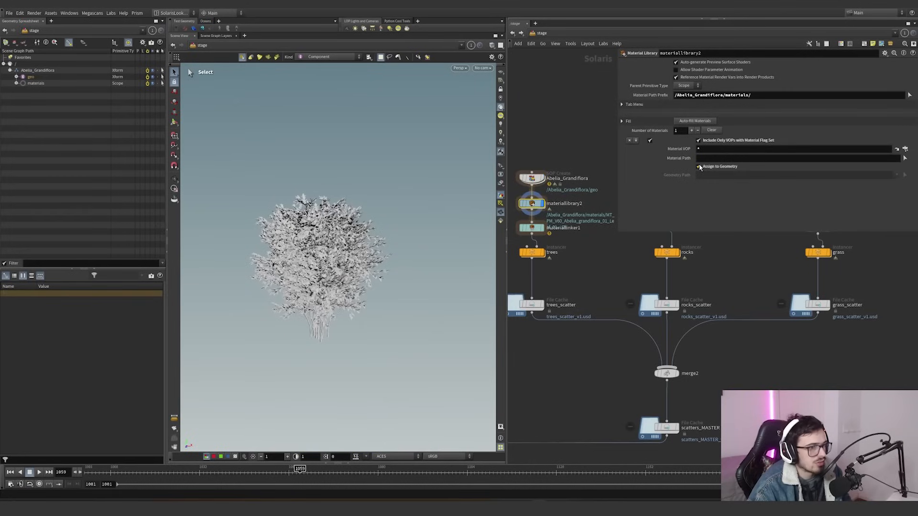
{"action": "left_click", "coordinate": [699, 166]}
{"action": "left_click", "coordinate": [699, 166]}
{"action": "left_click", "coordinate": [699, 166]}
{"action": "left_click", "coordinate": [698, 166]}
{"action": "left_click", "coordinate": [699, 166]}
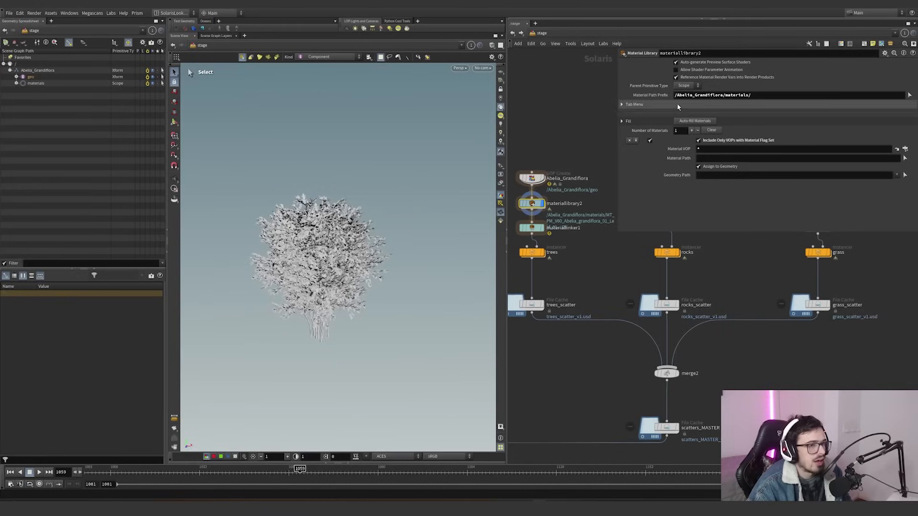
Step: Enter materiallibrary2 and compare its leaf, petiole and trunk materials with the geometry subsets under geo in the scene graph
{"action": "double_click", "coordinate": [534, 205]}
{"action": "key", "text": "h"}
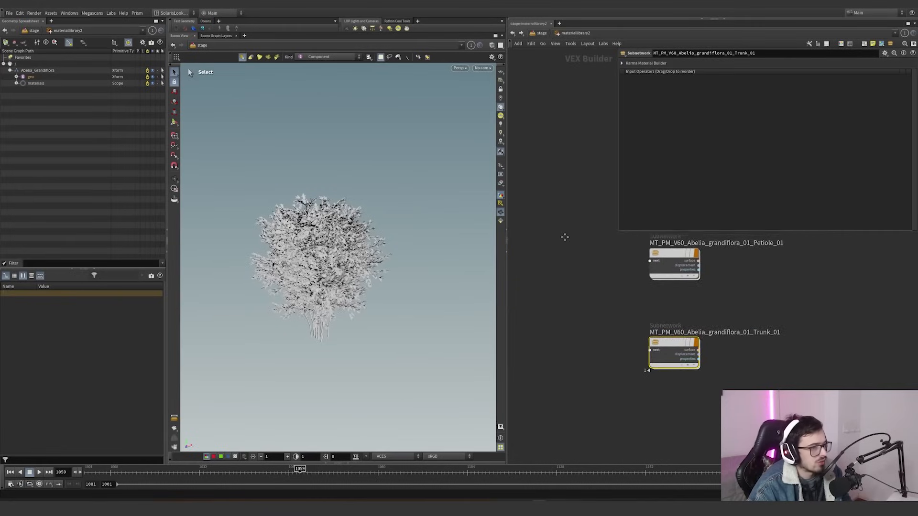
{"action": "left_click_drag", "start_coordinate": [596, 240], "coordinate": [529, 286]}
{"action": "left_click", "coordinate": [542, 314]}
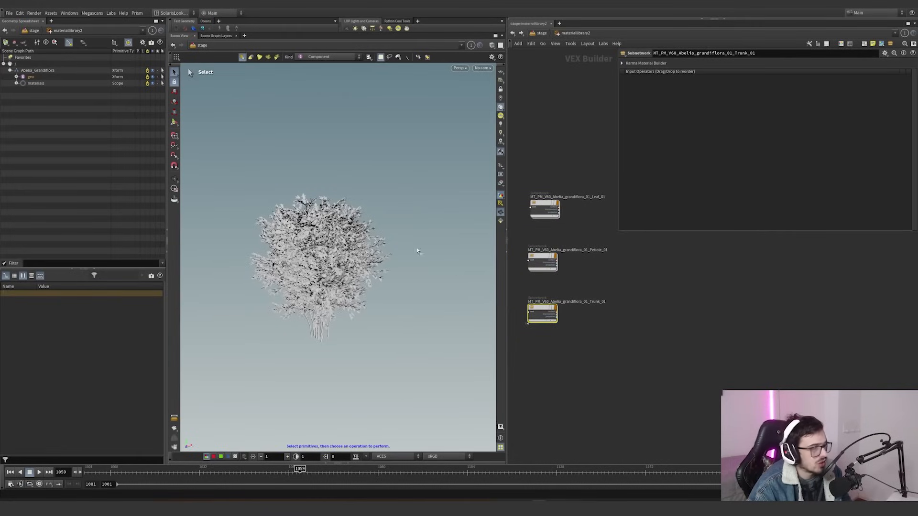
{"action": "left_click", "coordinate": [16, 77]}
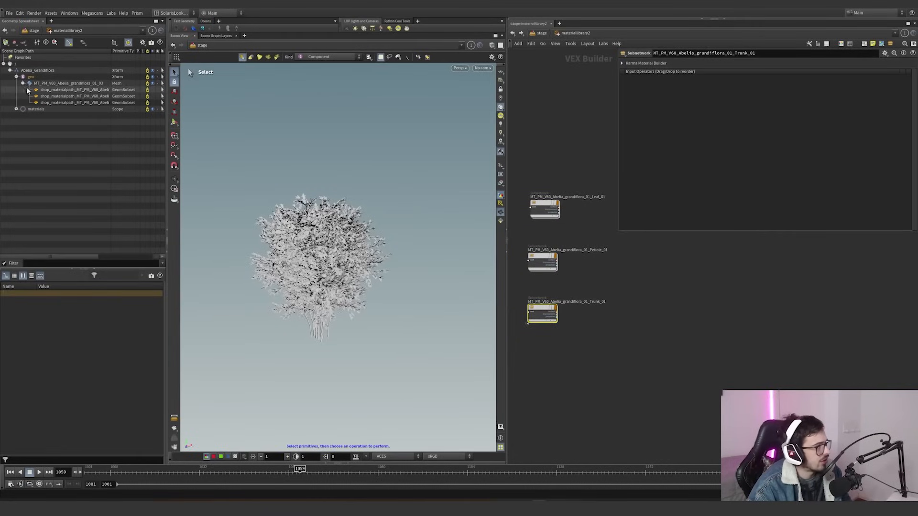
Step: Return to the stage and check the Partition Attributes setting in Abelia_Grandiflora's SOP import data
{"action": "left_click", "coordinate": [542, 33]}
{"action": "left_click", "coordinate": [535, 179]}
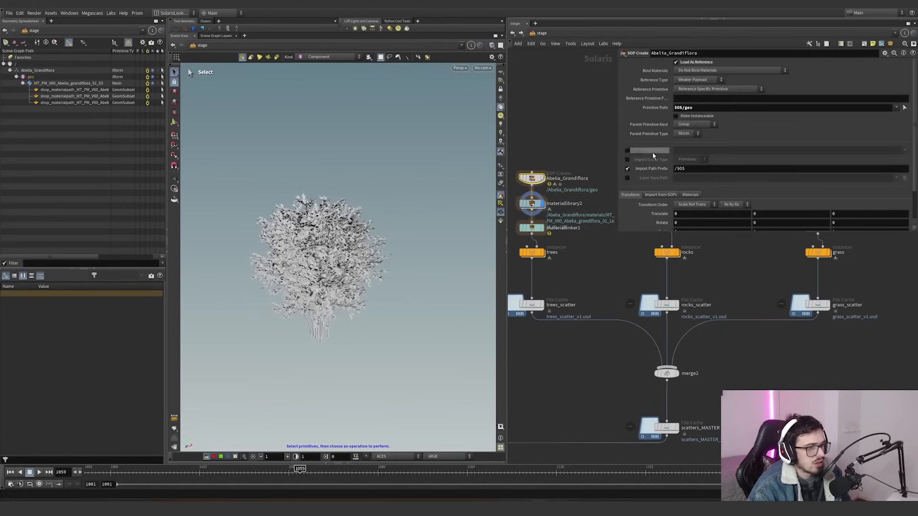
{"action": "scroll", "coordinate": [653, 154], "scroll_direction": "down", "scroll_amount": 2}
{"action": "scroll", "coordinate": [659, 143], "scroll_direction": "up", "scroll_amount": 2}
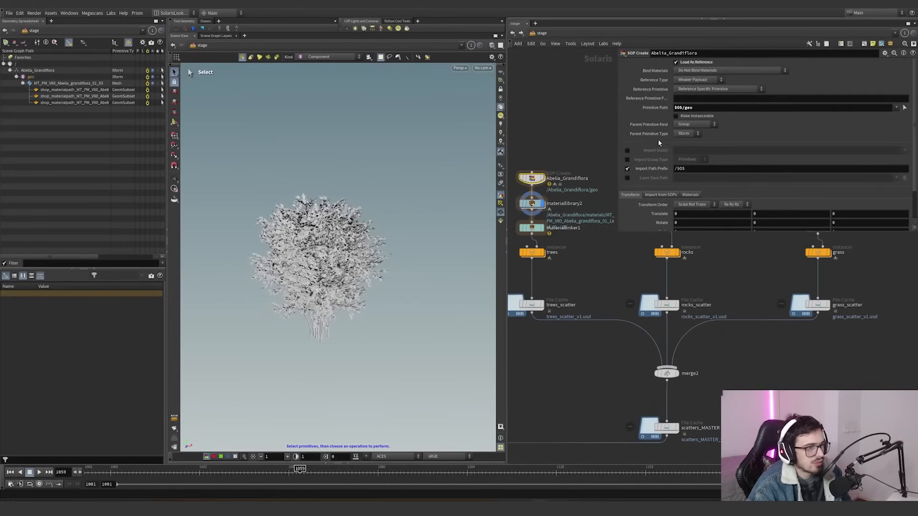
{"action": "left_click", "coordinate": [660, 195]}
{"action": "scroll", "coordinate": [650, 192], "scroll_direction": "down", "scroll_amount": 7}
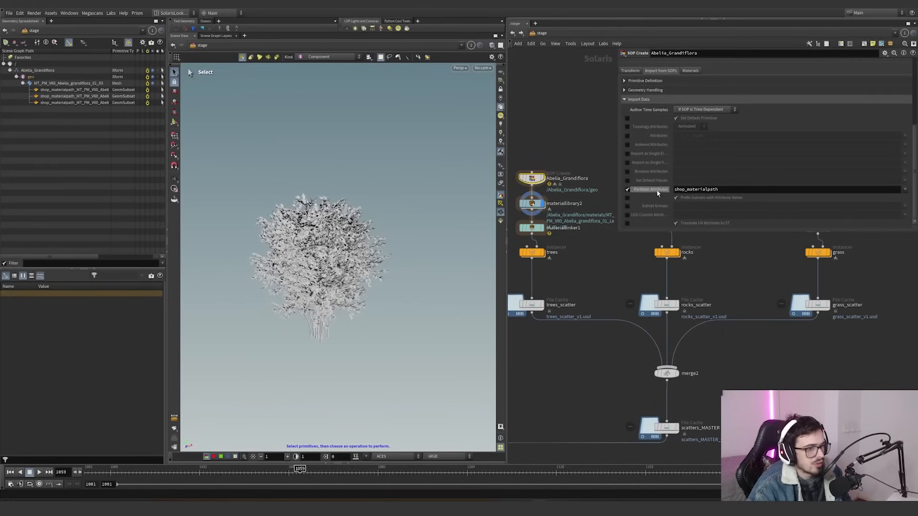
Step: Display Abelia_Grandiflora and try importing subset groups with the pattern *
{"action": "left_click", "coordinate": [539, 180]}
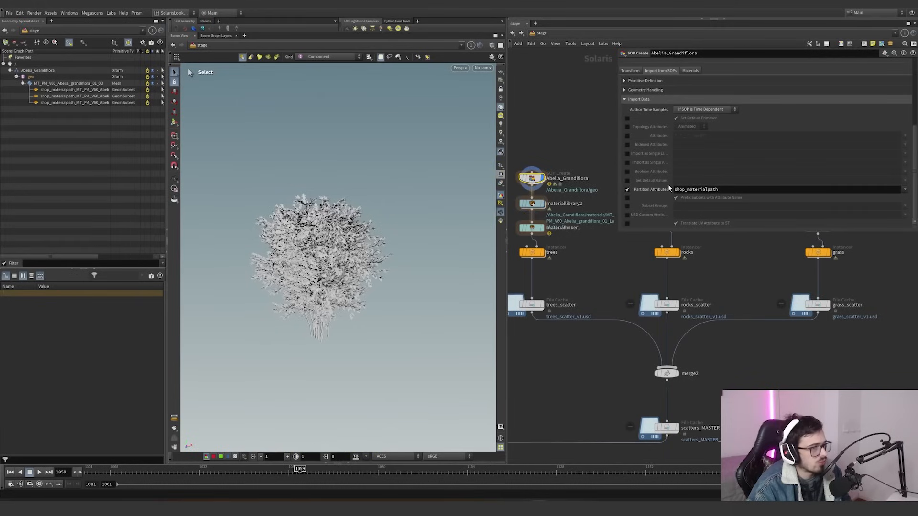
{"action": "left_click", "coordinate": [679, 205]}
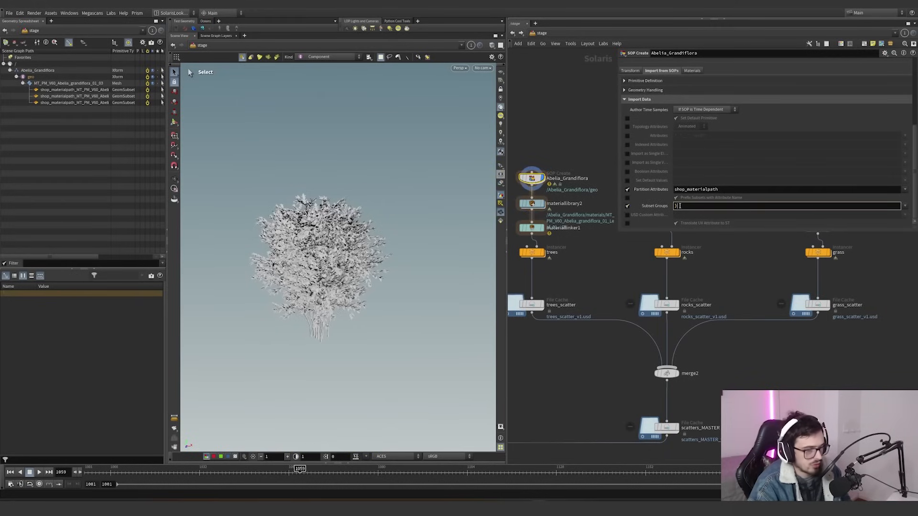
{"action": "left_click", "coordinate": [601, 261]}
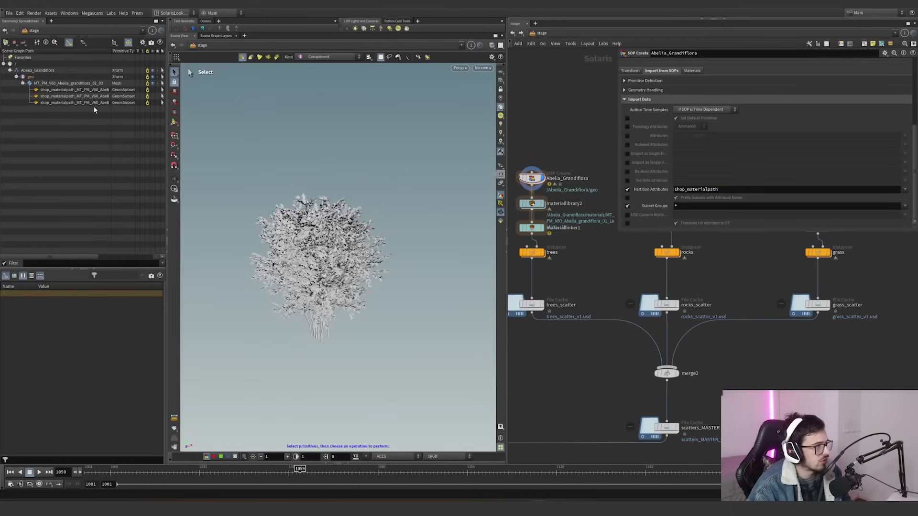
{"action": "left_click", "coordinate": [627, 206]}
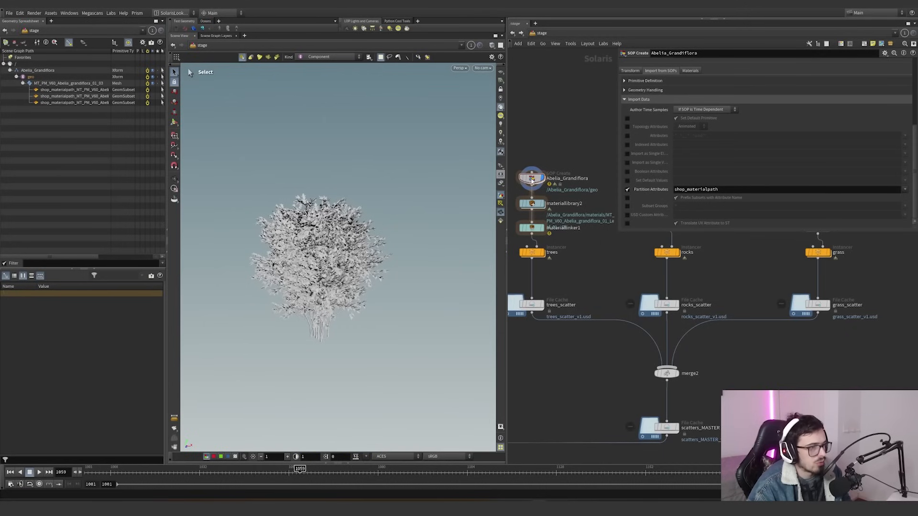
Step: Look inside Abelia_Grandiflora briefly, display materiallibrary2 and enter its material network
{"action": "double_click", "coordinate": [531, 179]}
{"action": "left_click", "coordinate": [540, 32]}
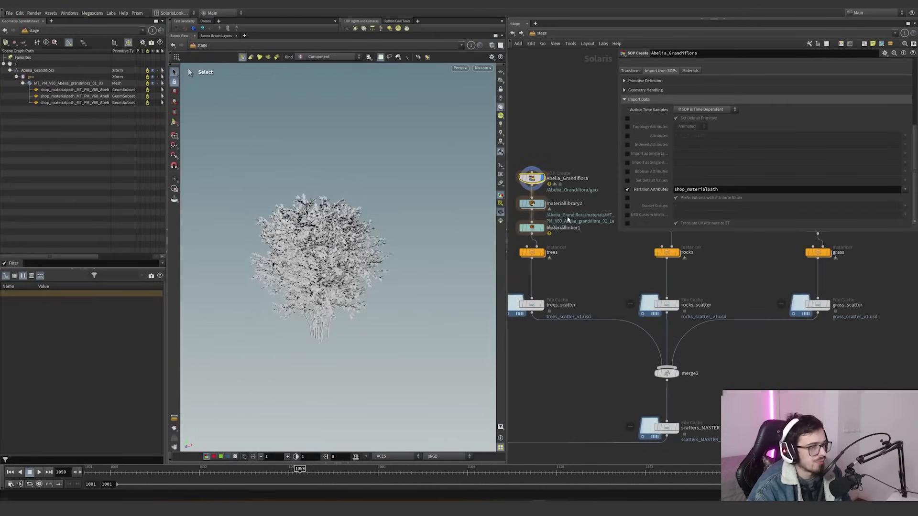
{"action": "left_click", "coordinate": [531, 204]}
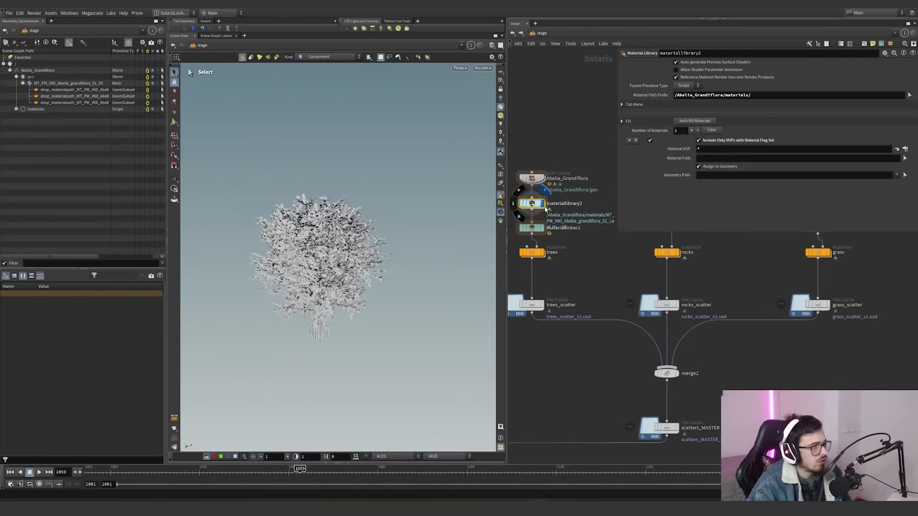
{"action": "double_click", "coordinate": [533, 205]}
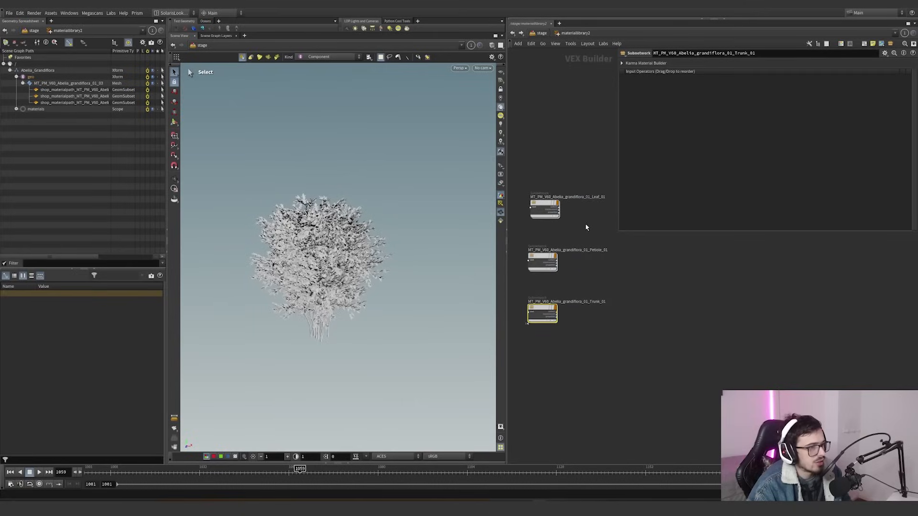
Step: Enter the Abelia leaf material and widen the network view to examine its complete shader graph
{"action": "double_click", "coordinate": [543, 203]}
{"action": "left_click_drag", "start_coordinate": [507, 262], "coordinate": [289, 260]}
{"action": "scroll", "coordinate": [504, 244], "scroll_direction": "down", "scroll_amount": 5}
{"action": "scroll", "coordinate": [429, 228], "scroll_direction": "up", "scroll_amount": 6}
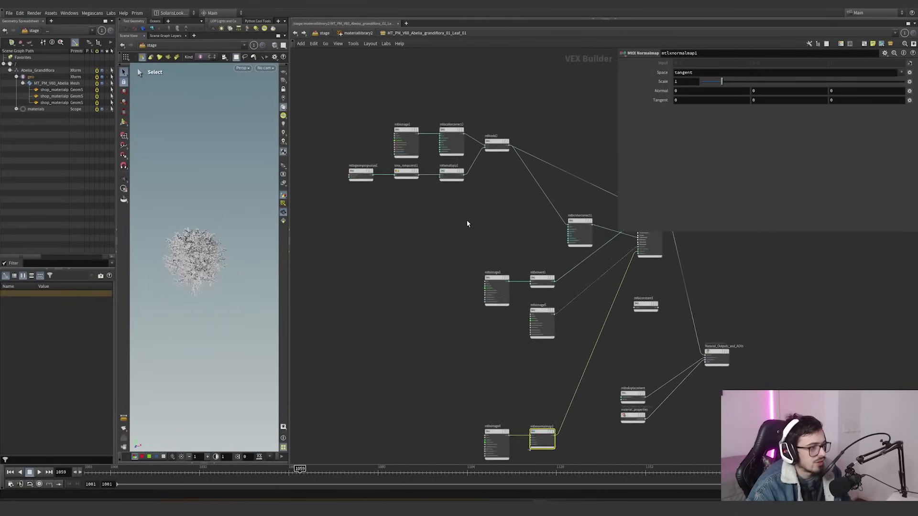
{"action": "scroll", "coordinate": [418, 211], "scroll_direction": "down", "scroll_amount": 3}
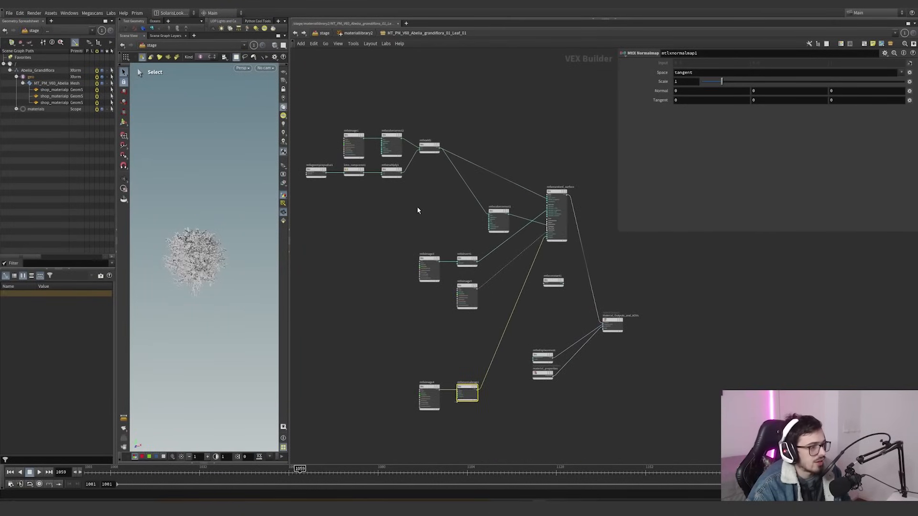
{"action": "left_click", "coordinate": [345, 34]}
{"action": "double_click", "coordinate": [434, 203]}
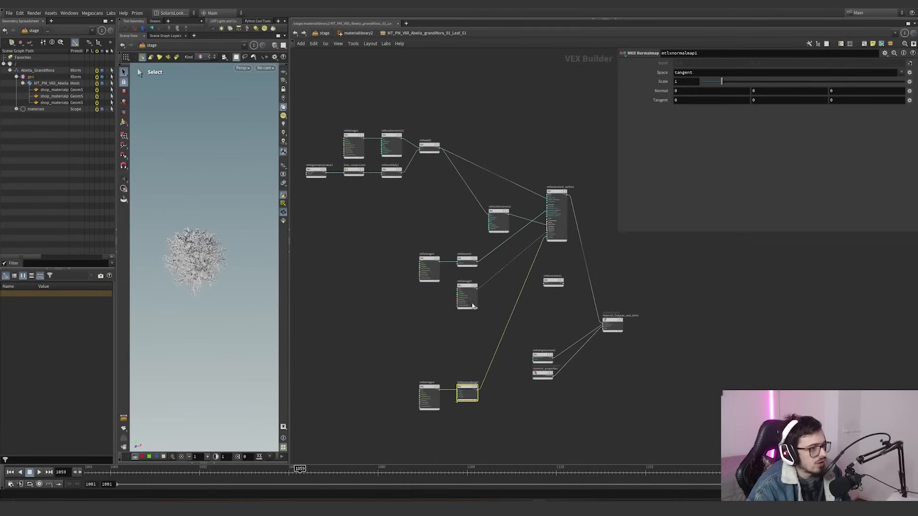
Step: Check the Geomprop name on the leaf material's mtlxgeompropvalue1 node and return to the stage network
{"action": "left_click", "coordinate": [316, 172]}
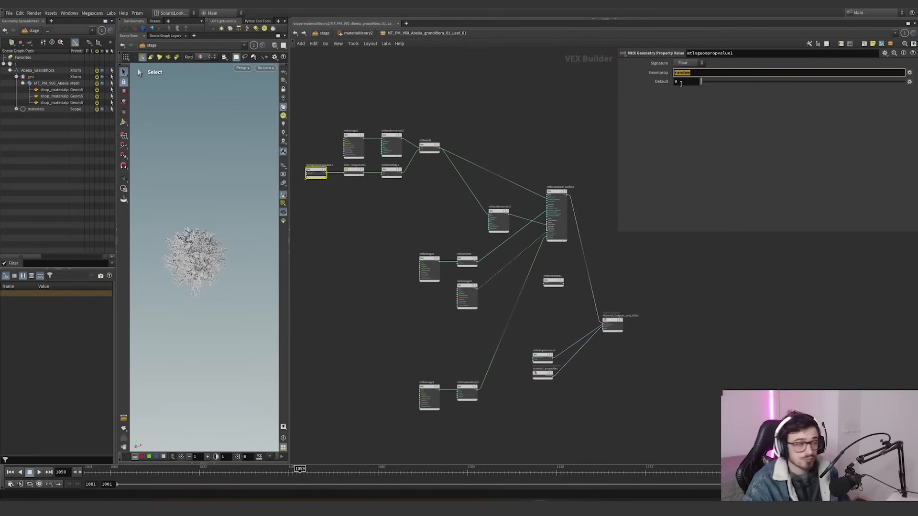
{"action": "left_click", "coordinate": [364, 34]}
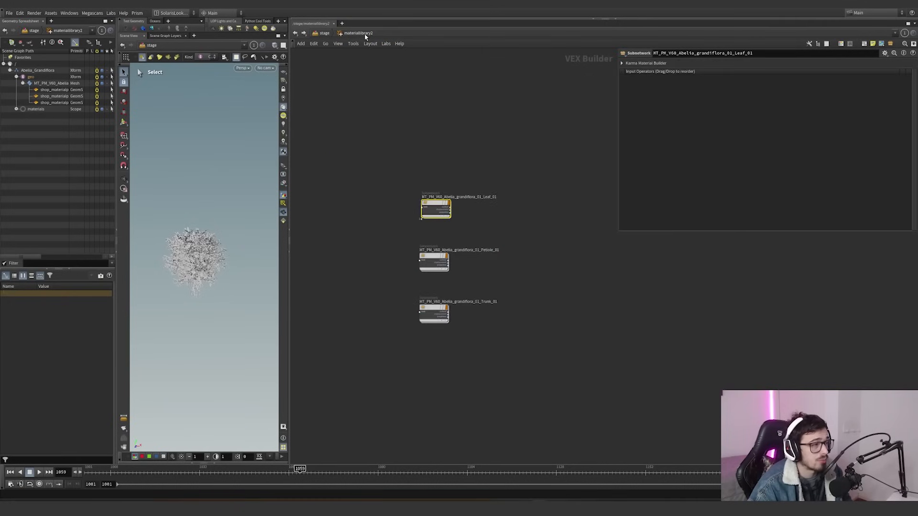
{"action": "left_click", "coordinate": [328, 35]}
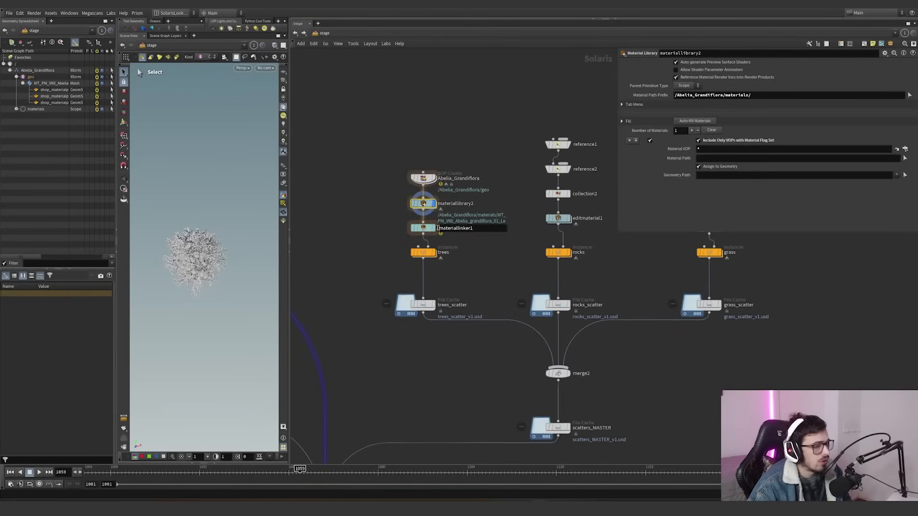
Step: Display materiallinker1, render the viewport with Karma CPU and view the Abelia tree close up
{"action": "left_click", "coordinate": [433, 228]}
{"action": "key", "text": "Escape"}
{"action": "left_click_drag", "start_coordinate": [212, 279], "coordinate": [190, 251], "text": "alt"}
{"action": "left_click", "coordinate": [243, 69]}
{"action": "left_click", "coordinate": [253, 101]}
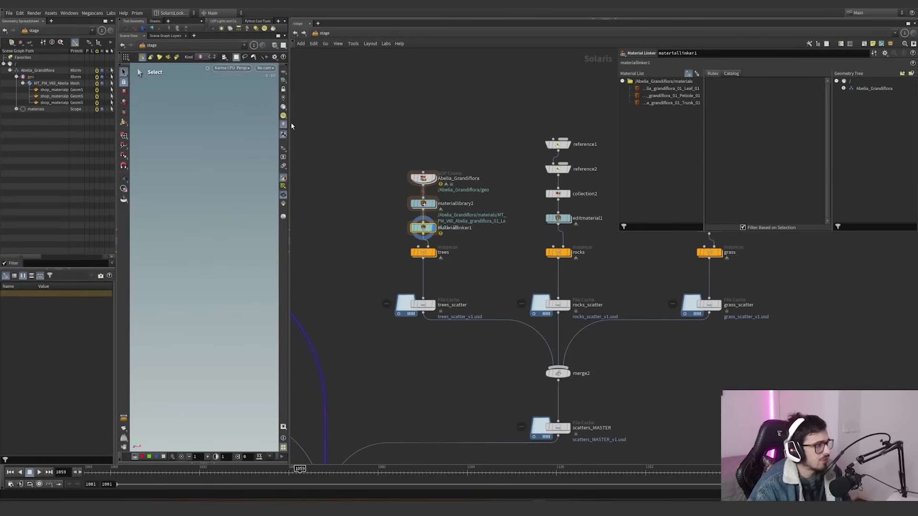
{"action": "key", "text": "Escape"}
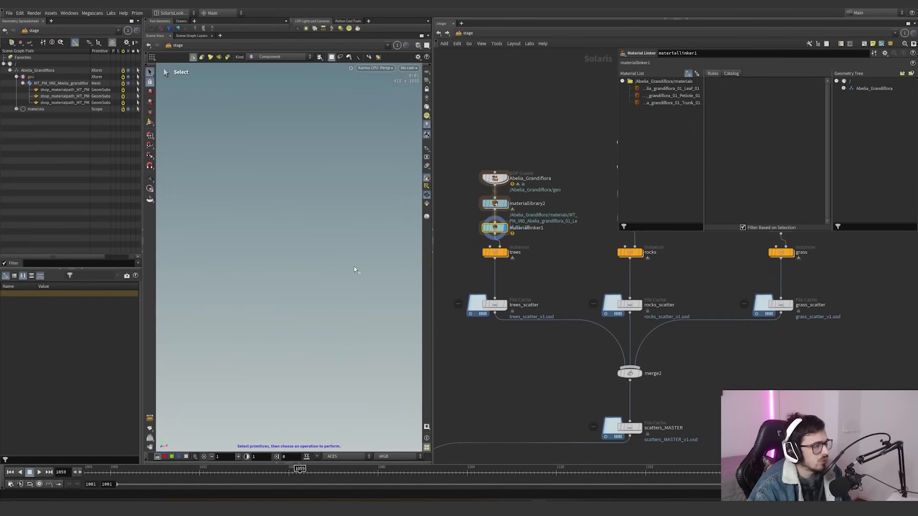
{"action": "scroll", "coordinate": [406, 247], "scroll_direction": "up", "scroll_amount": 5}
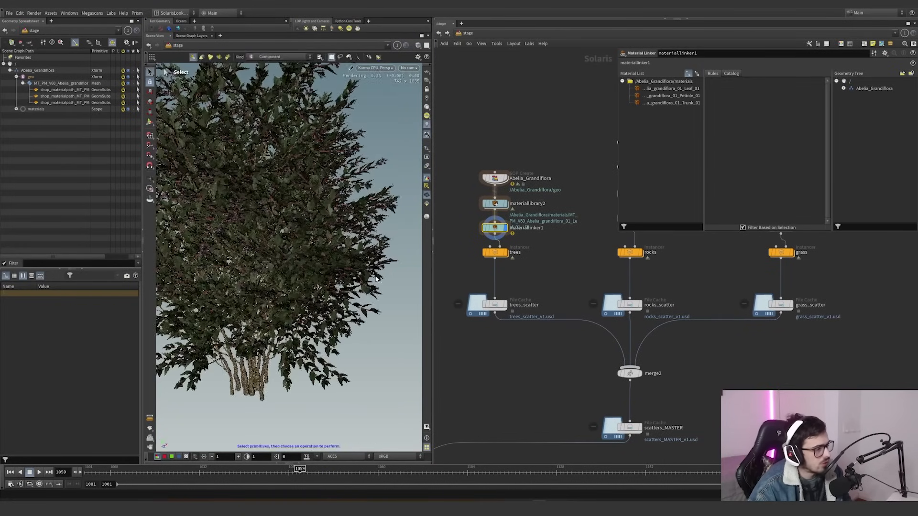
Step: Enlarge the material linker's parameter area and examine the assignment rules of the leaf, petiole and trunk materials
{"action": "left_click", "coordinate": [664, 89]}
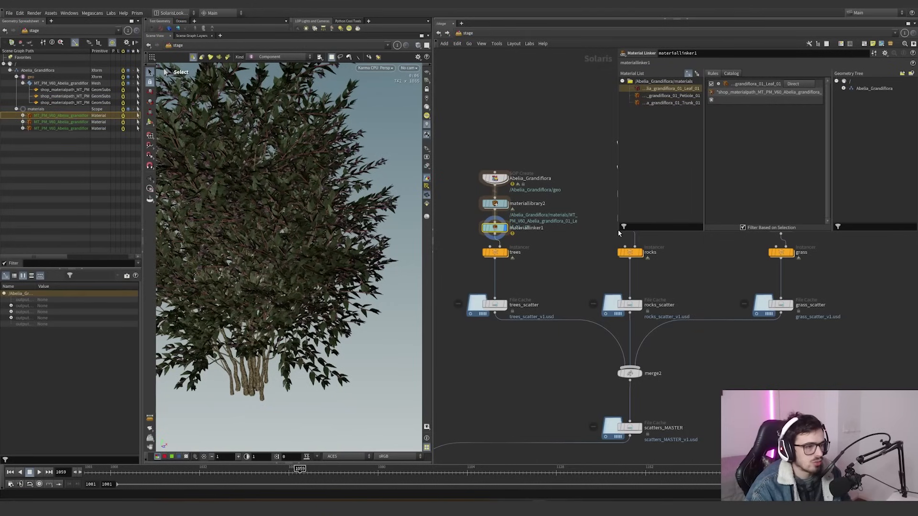
{"action": "left_click_drag", "start_coordinate": [617, 233], "coordinate": [451, 155]}
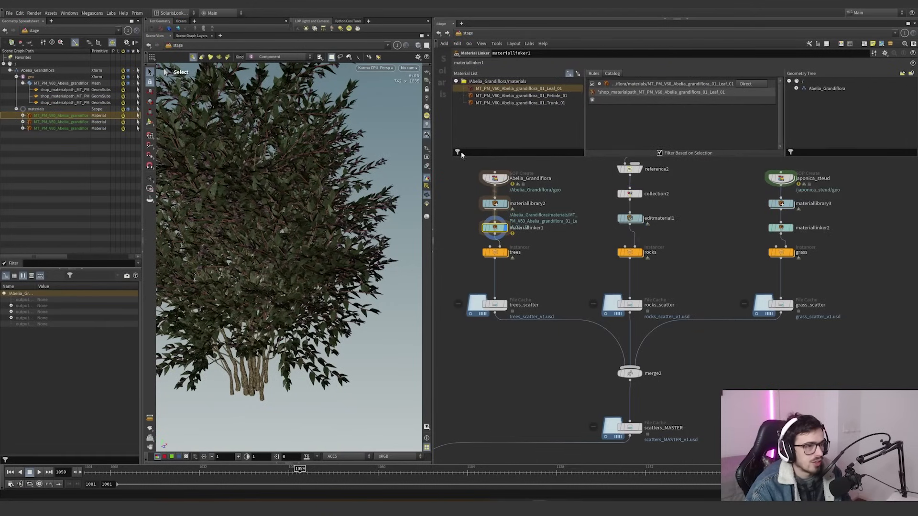
{"action": "left_click", "coordinate": [528, 96]}
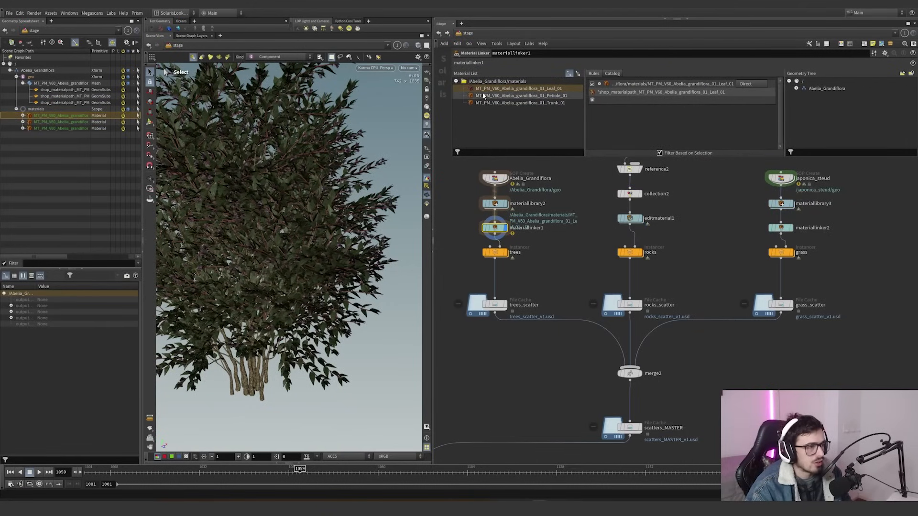
{"action": "left_click", "coordinate": [527, 103]}
{"action": "left_click", "coordinate": [528, 89]}
Step: Open the leaf rule's geometry pattern in the pattern editor, examine the full path expression and close the editor
{"action": "double_click", "coordinate": [641, 92]}
{"action": "left_click", "coordinate": [631, 49]}
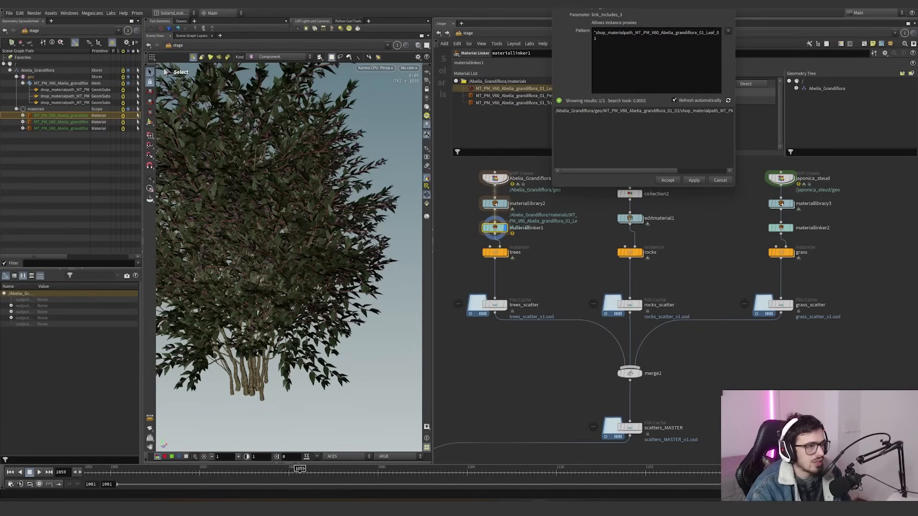
{"action": "key", "text": "ctrl+a"}
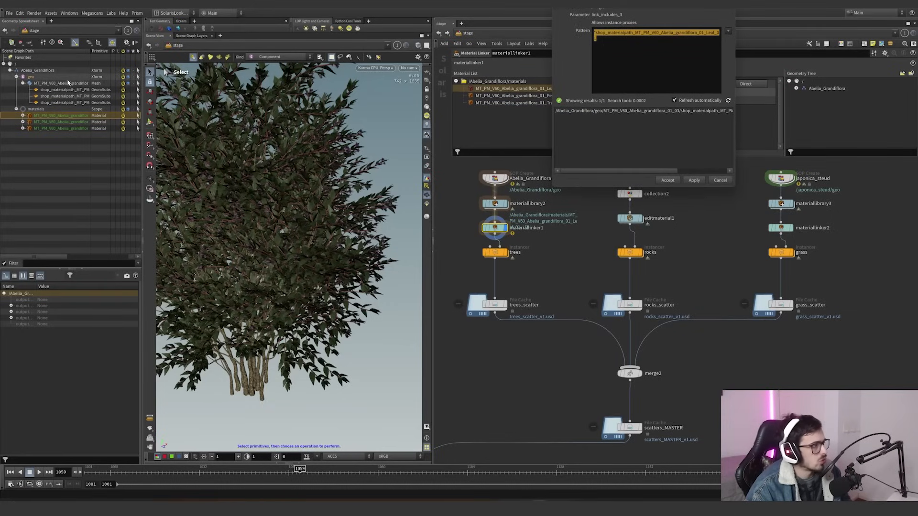
{"action": "left_click", "coordinate": [597, 32]}
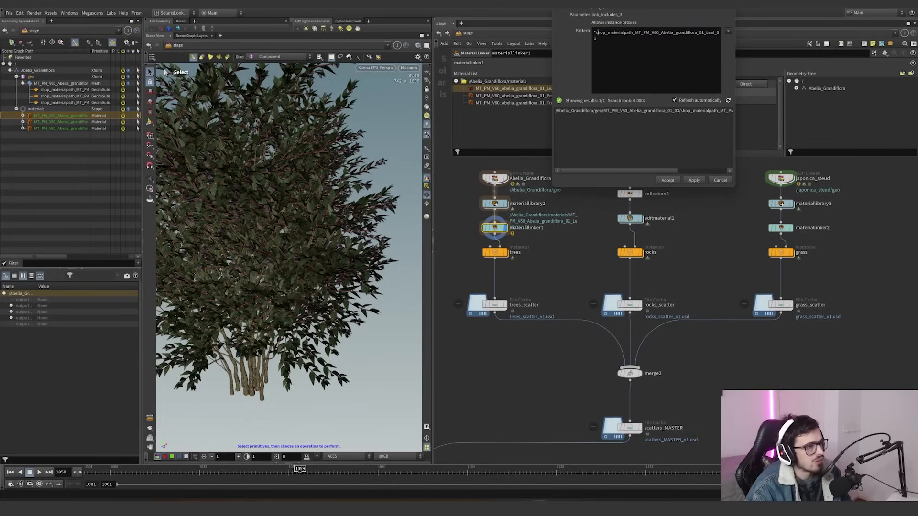
{"action": "left_click_drag", "start_coordinate": [553, 189], "coordinate": [323, 212]}
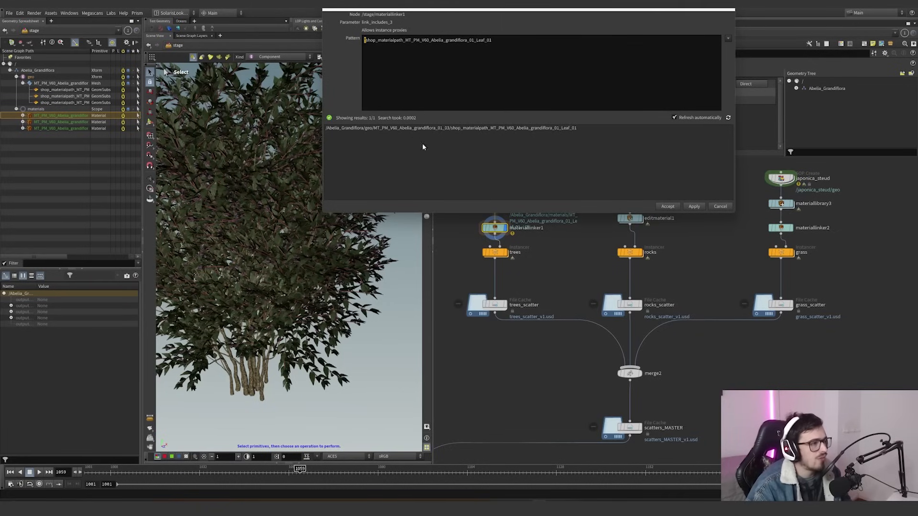
{"action": "key", "text": "ctrl+a"}
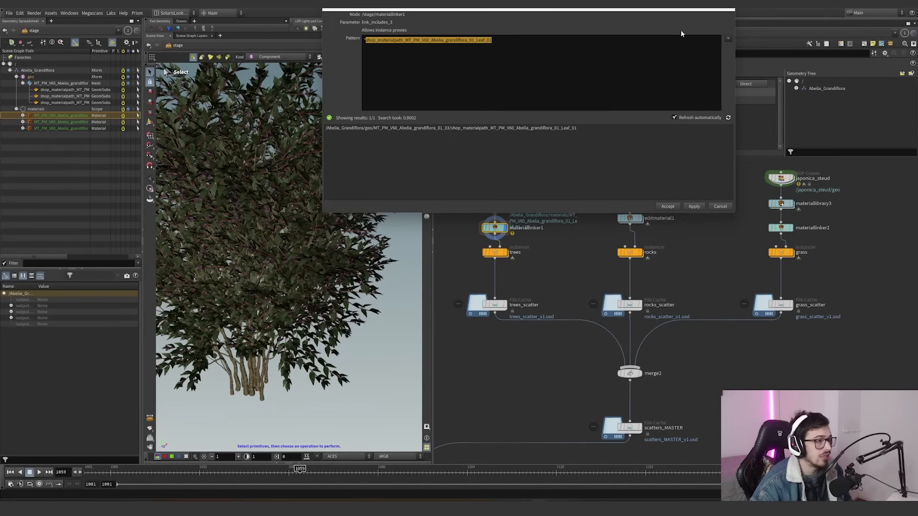
{"action": "left_click", "coordinate": [734, 9]}
Step: Check the trunk material's rule and compare the scene graph's geometry subset names with the leaf and petiole materials
{"action": "left_click", "coordinate": [554, 102]}
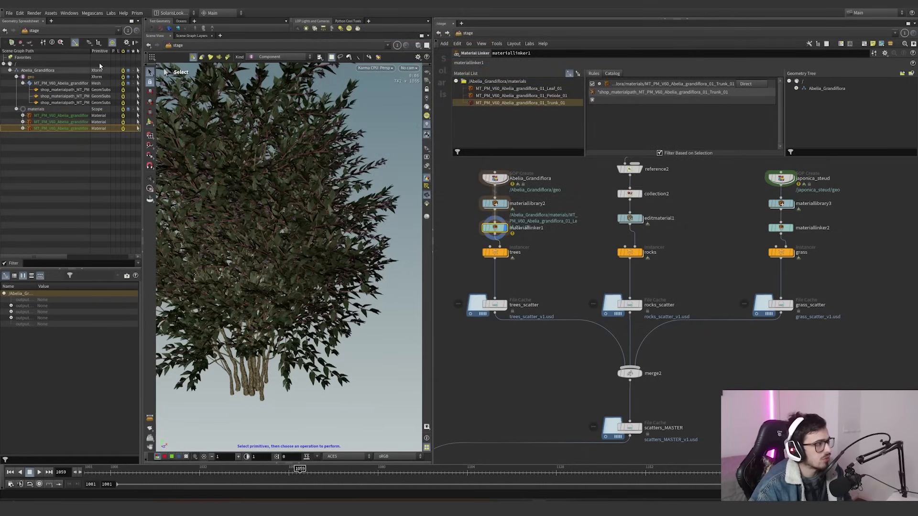
{"action": "left_click_drag", "start_coordinate": [89, 51], "coordinate": [219, 63]}
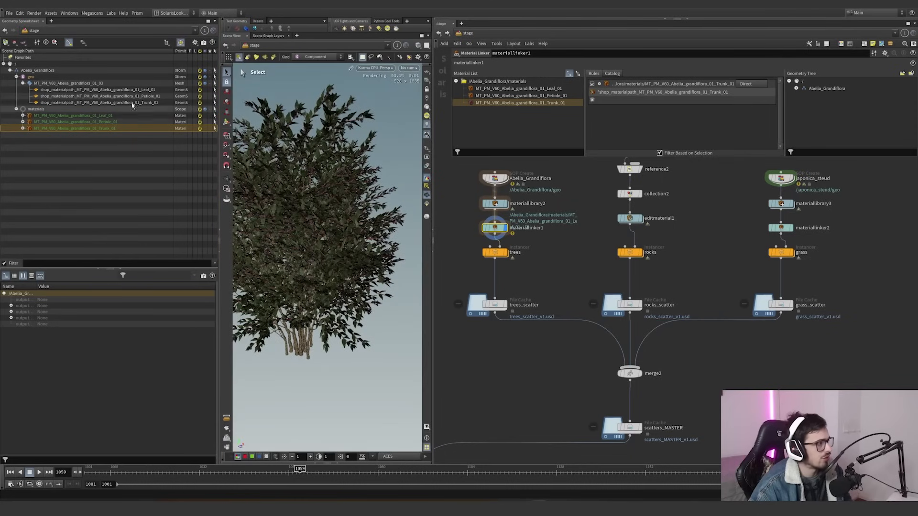
{"action": "left_click", "coordinate": [102, 116]}
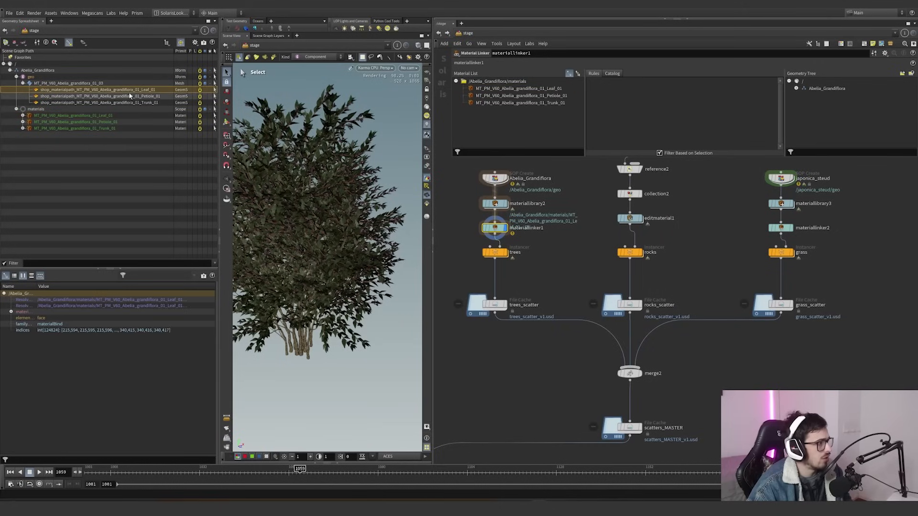
{"action": "left_click", "coordinate": [108, 123]}
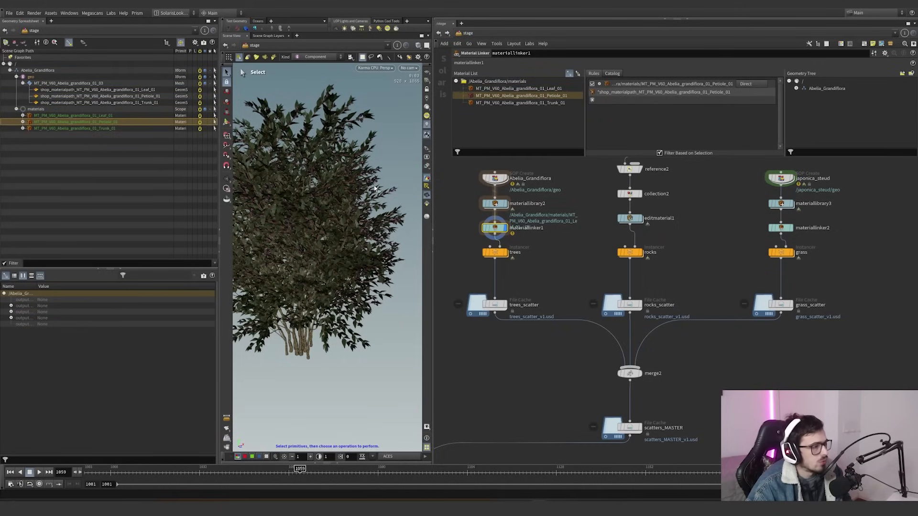
Step: Wire the trees instancer into the HDRI light, display HDRI_shadows and view the scattered trees in a wider viewport
{"action": "scroll", "coordinate": [547, 257], "scroll_direction": "down", "scroll_amount": 3}
{"action": "scroll", "coordinate": [548, 258], "scroll_direction": "down", "scroll_amount": 1}
{"action": "middle_click_drag", "start_coordinate": [522, 275], "coordinate": [576, 235]}
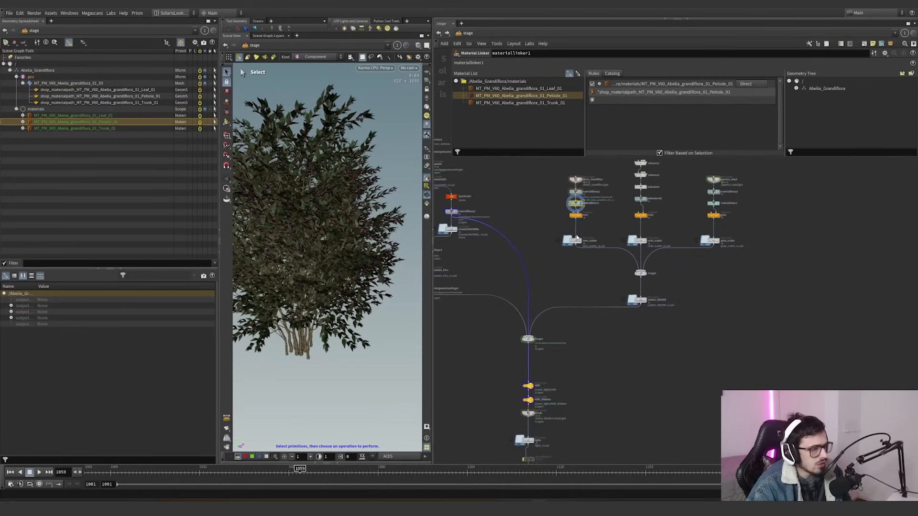
{"action": "left_click", "coordinate": [528, 383]}
{"action": "left_click", "coordinate": [575, 208]}
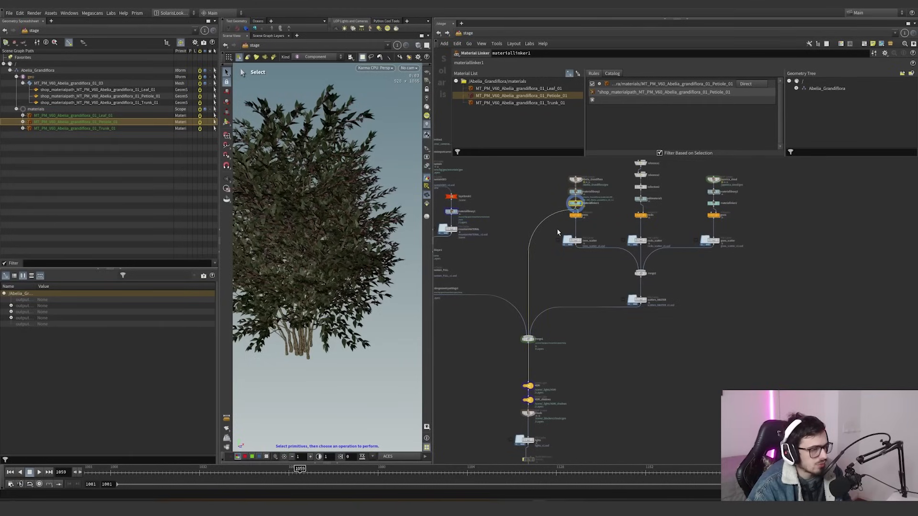
{"action": "left_click", "coordinate": [532, 403]}
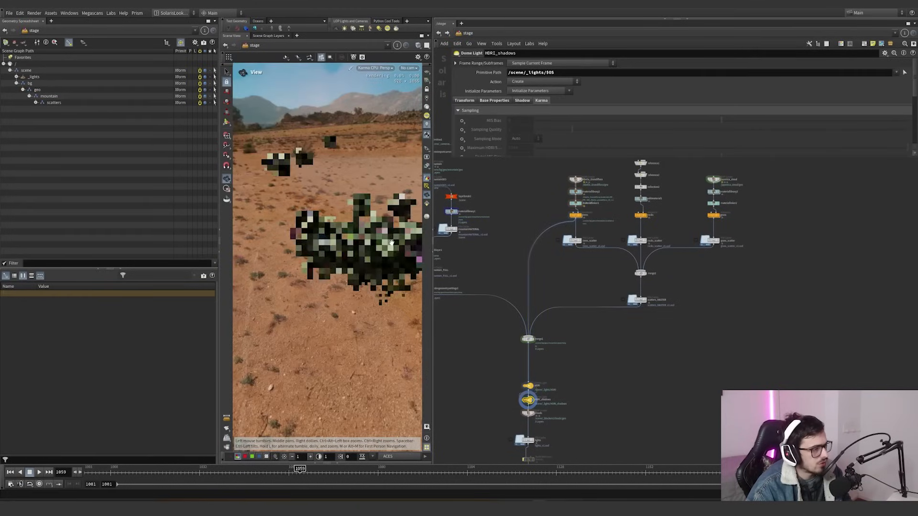
{"action": "left_click_drag", "start_coordinate": [391, 242], "coordinate": [322, 258]}
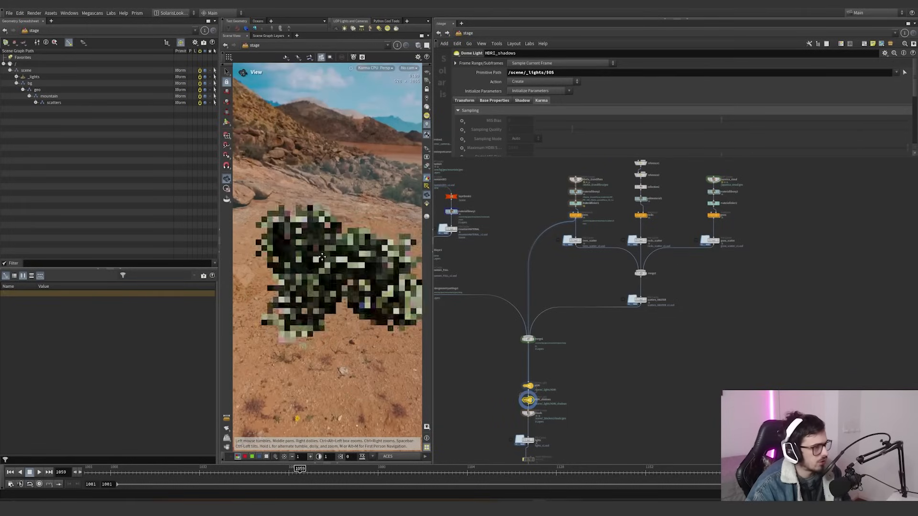
{"action": "key", "text": "s"}
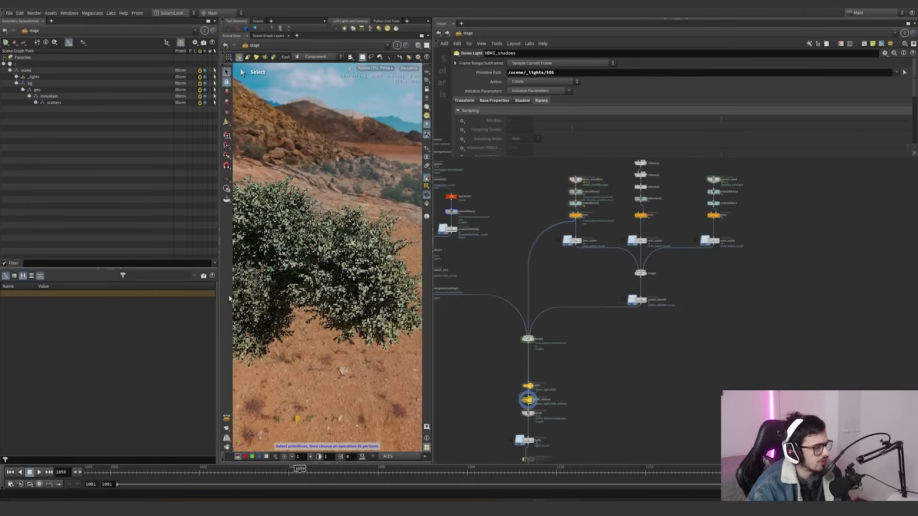
{"action": "left_click_drag", "start_coordinate": [219, 298], "coordinate": [116, 298]}
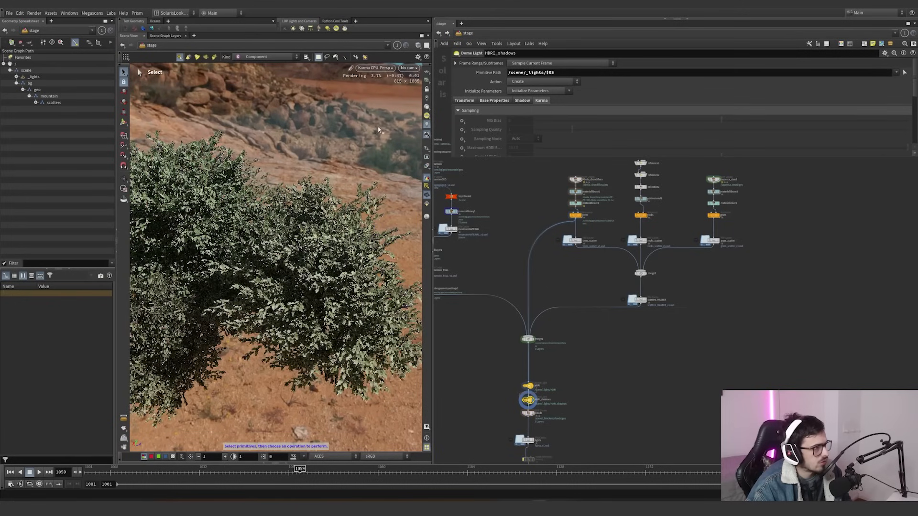
Step: Rewire the HDRI light's input to materiallinker1 and frame the single Abelia tree
{"action": "scroll", "coordinate": [574, 227], "scroll_direction": "up", "scroll_amount": 2}
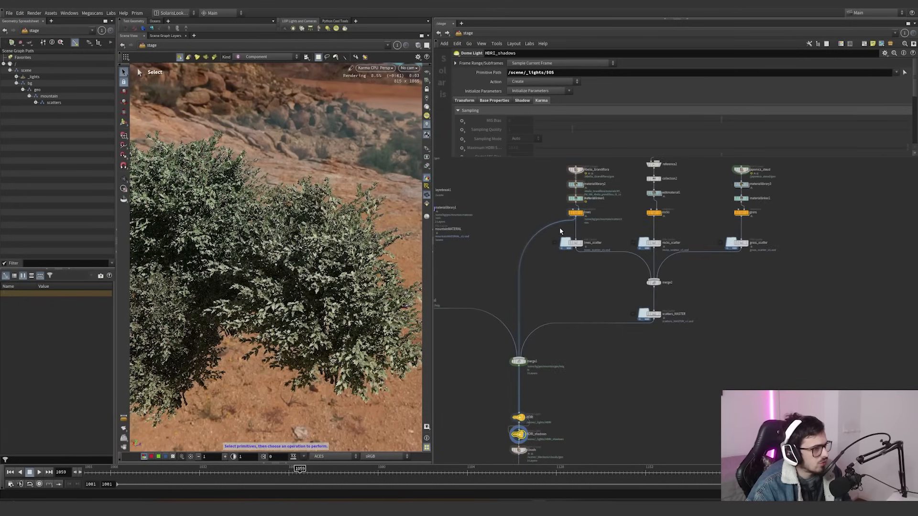
{"action": "left_click_drag", "start_coordinate": [568, 220], "coordinate": [577, 204]}
{"action": "key", "text": "space+g"}
Step: Hide the environment image behind the tree and set the viewport background color scheme to Dark
{"action": "left_click", "coordinate": [364, 69]}
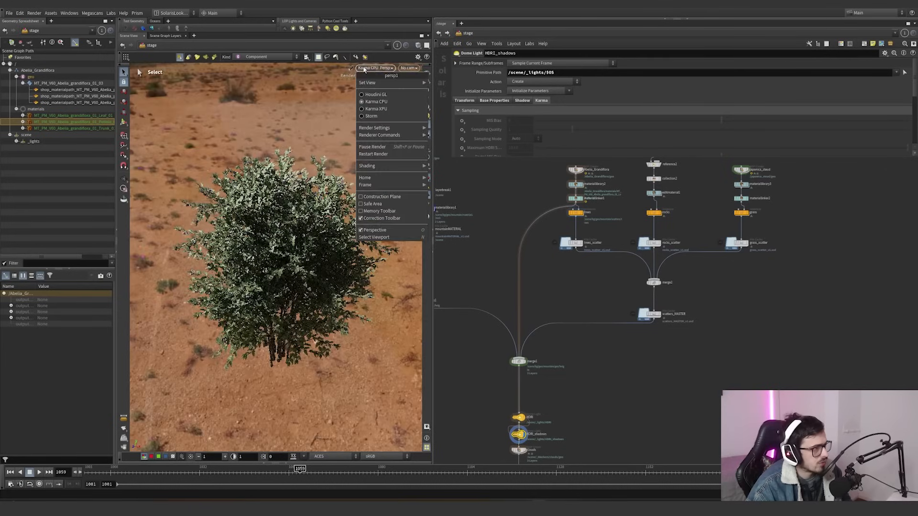
{"action": "left_click", "coordinate": [375, 108]}
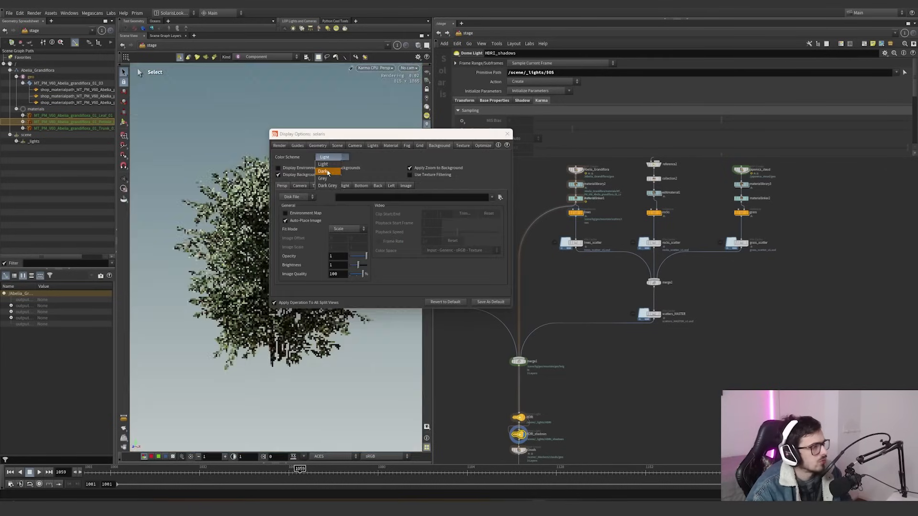
{"action": "left_click", "coordinate": [328, 173]}
{"action": "left_click", "coordinate": [508, 134]}
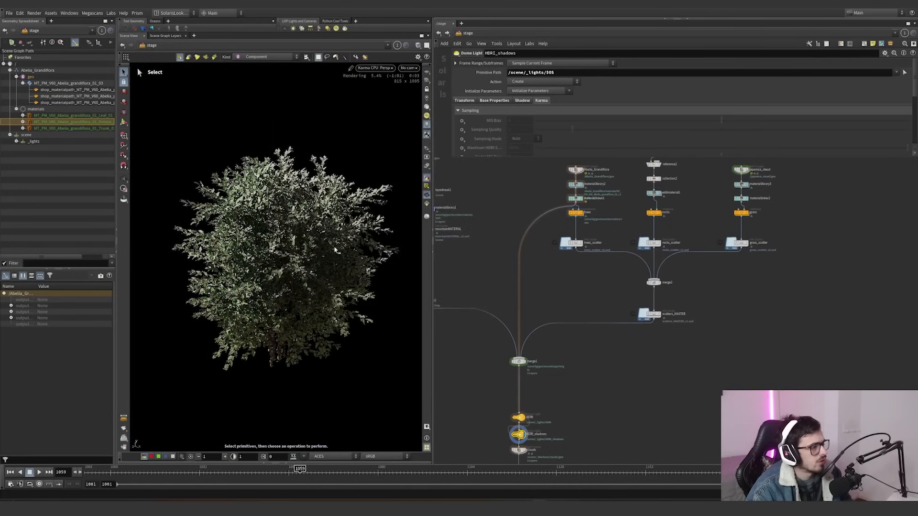
Step: Limit the render to a tall region over one side of the tree's foliage and disable Show GL Outside Region
{"action": "left_click_drag", "start_coordinate": [311, 239], "coordinate": [342, 244], "text": "alt"}
{"action": "right_click_drag", "start_coordinate": [342, 244], "coordinate": [336, 104], "text": "alt"}
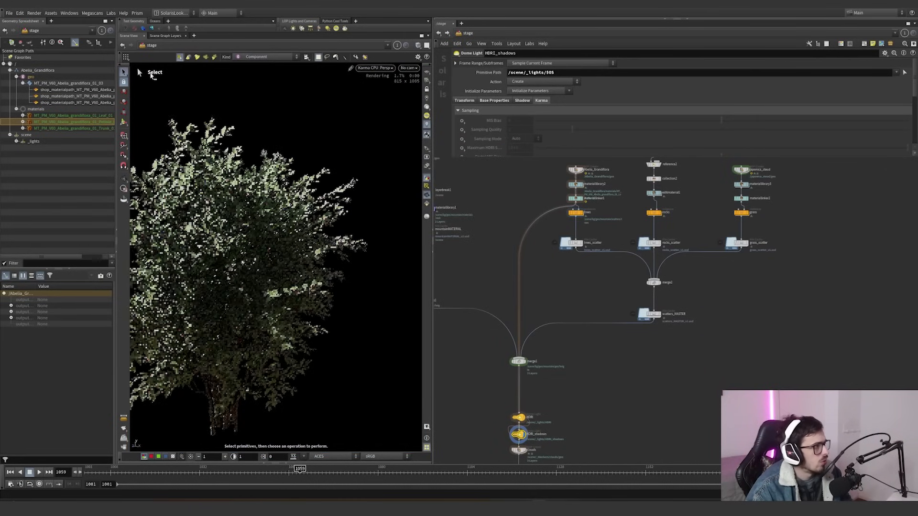
{"action": "left_click", "coordinate": [123, 189]}
{"action": "left_click_drag", "start_coordinate": [369, 146], "coordinate": [276, 409]}
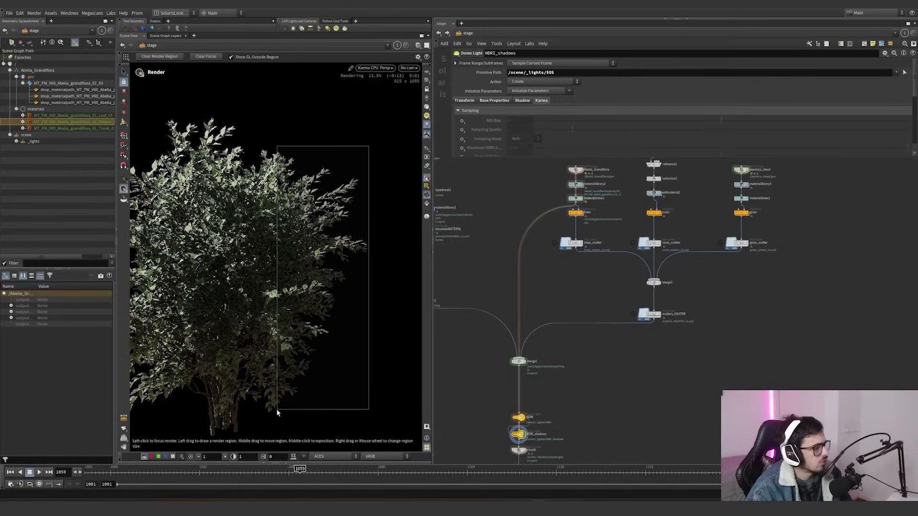
{"action": "left_click", "coordinate": [232, 57]}
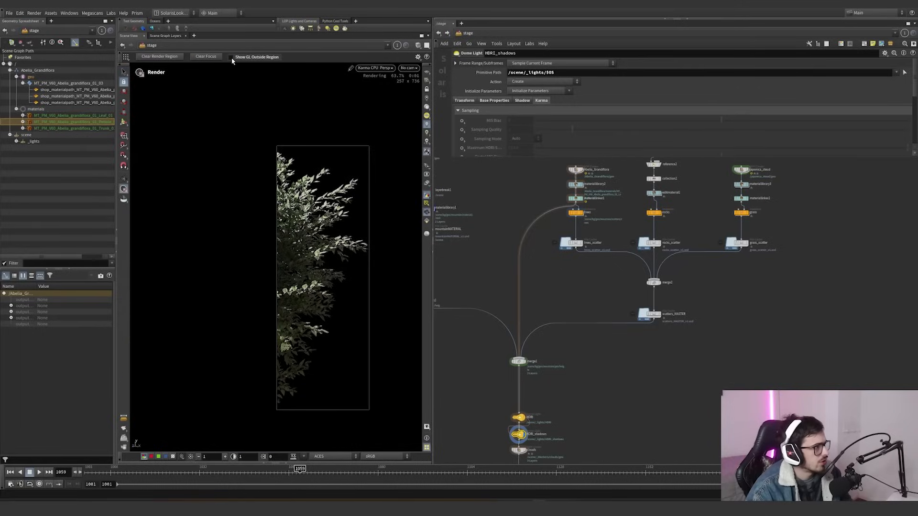
Step: Enter the Abelia leaf material inside materiallibrary2 and examine the albedo texture settings of mtlximage1
{"action": "scroll", "coordinate": [550, 205], "scroll_direction": "up", "scroll_amount": 5}
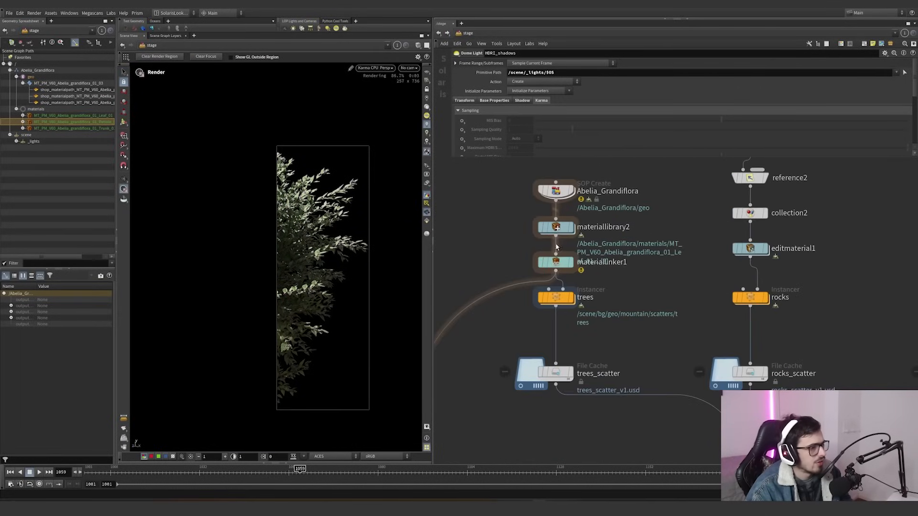
{"action": "double_click", "coordinate": [556, 226]}
{"action": "double_click", "coordinate": [545, 221]}
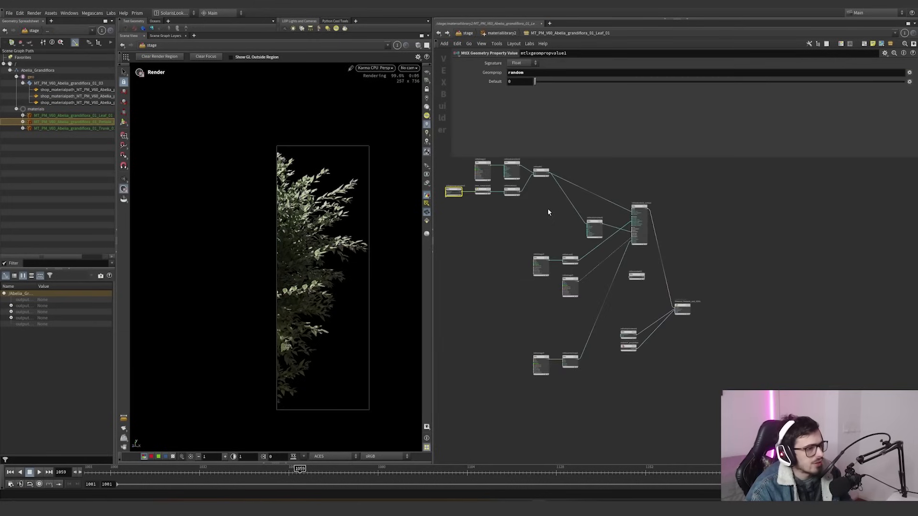
{"action": "scroll", "coordinate": [595, 271], "scroll_direction": "up", "scroll_amount": 3}
{"action": "left_click", "coordinate": [500, 219]}
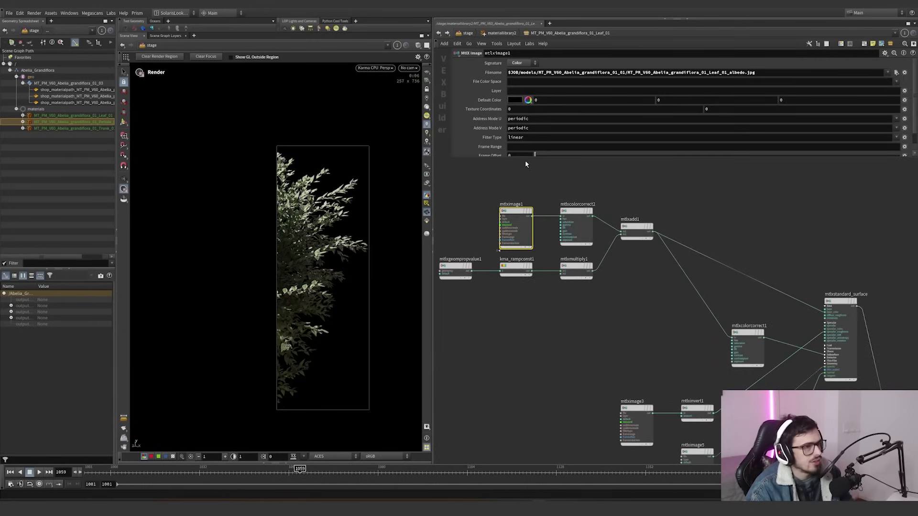
Step: Try a saturation of about 0.3 on mtlxcolorcorrect2 and undo the change
{"action": "left_click", "coordinate": [576, 212]}
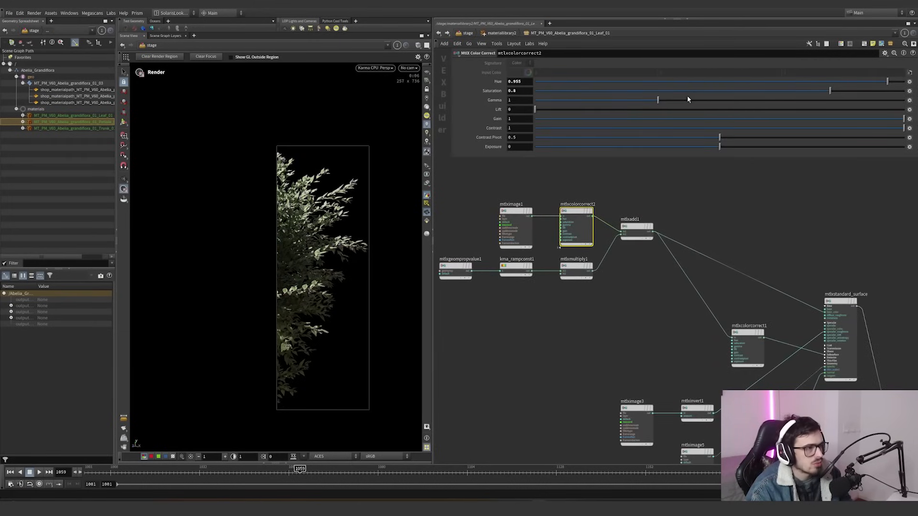
{"action": "left_click_drag", "start_coordinate": [646, 90], "coordinate": [645, 91]}
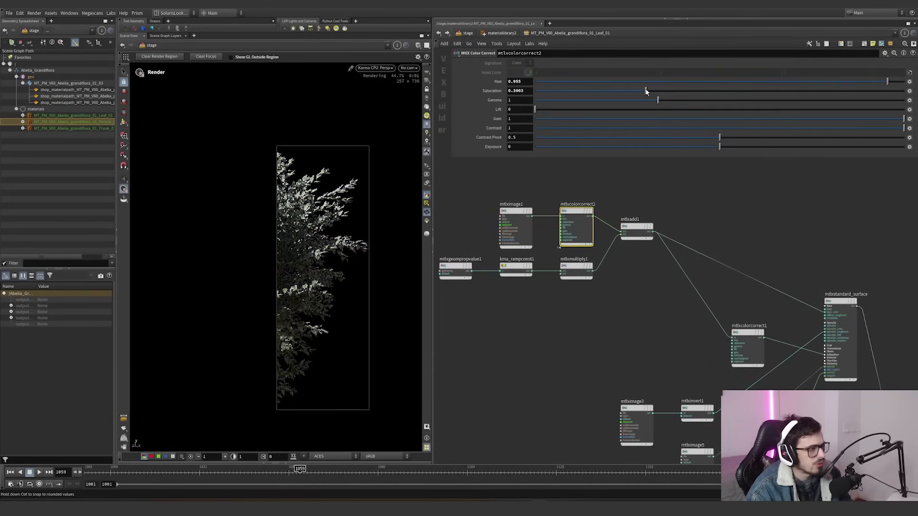
{"action": "key", "text": "ctrl+z"}
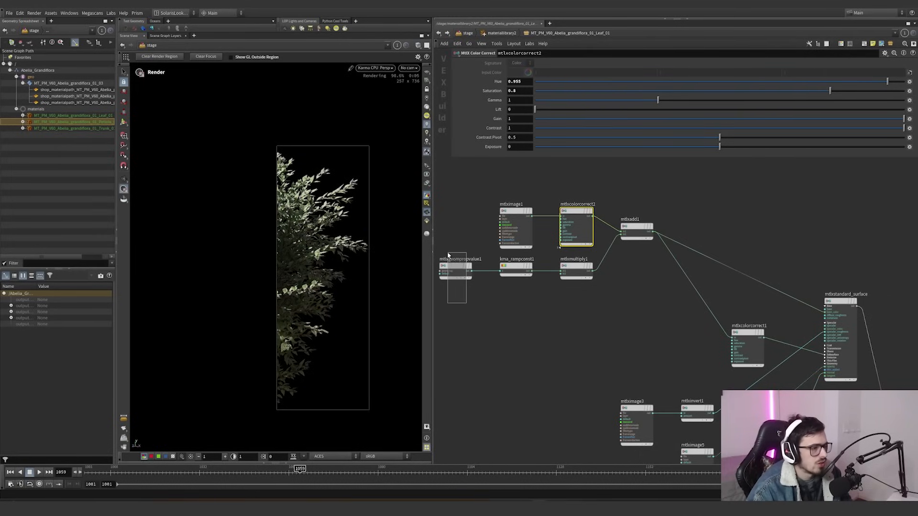
Step: Examine mtlxgeompropvalue1 and the color ramp of the connected kma_rampconst1 node
{"action": "left_click", "coordinate": [454, 269]}
{"action": "left_click_drag", "start_coordinate": [521, 300], "coordinate": [517, 273]}
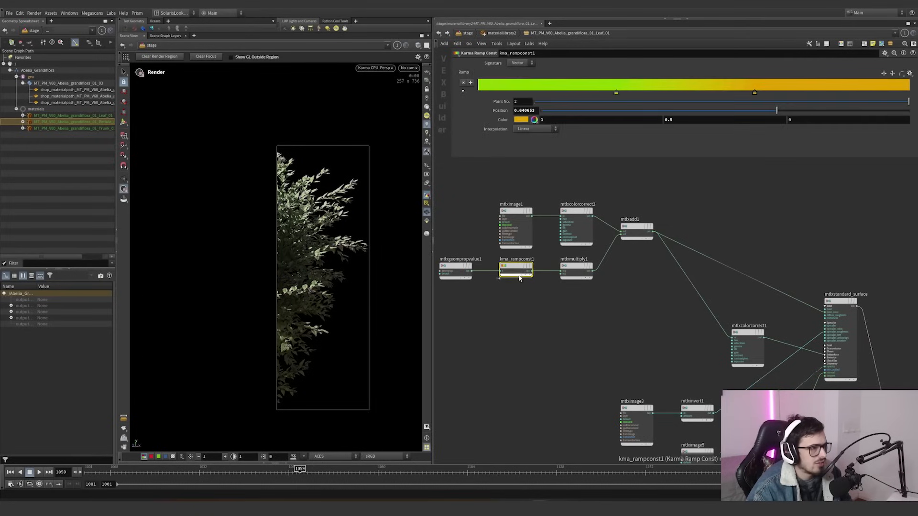
Step: Compare the parameters of mtlxgeompropvalue1, mtlxmultiply1 and the kma_rampconst1 color ramp
{"action": "left_click_drag", "start_coordinate": [474, 306], "coordinate": [453, 255]}
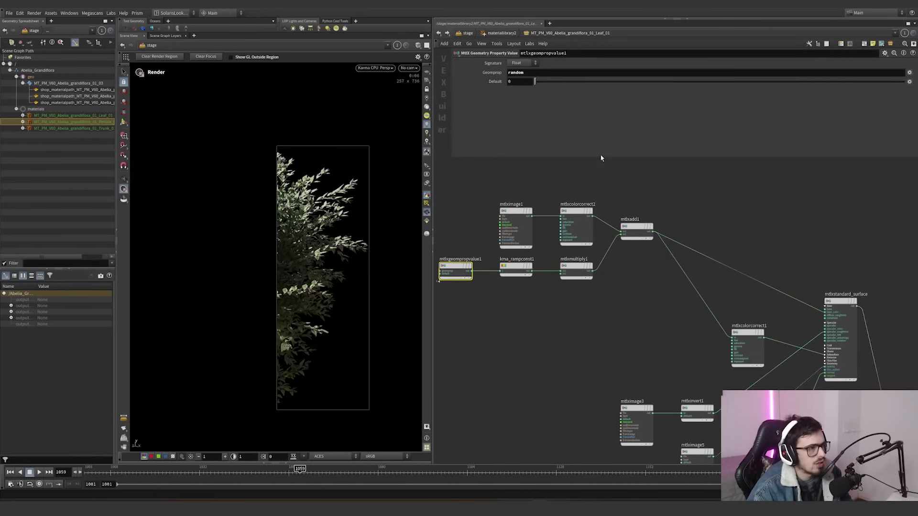
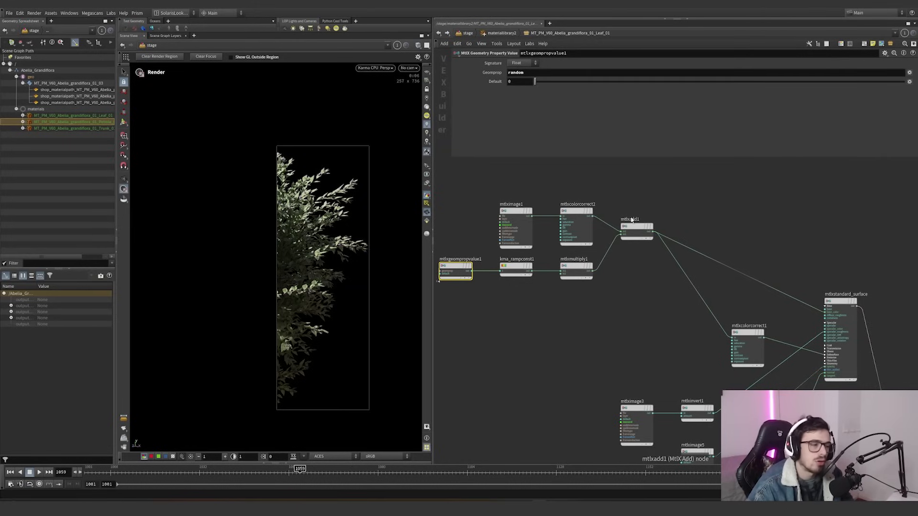
{"action": "left_click", "coordinate": [584, 272]}
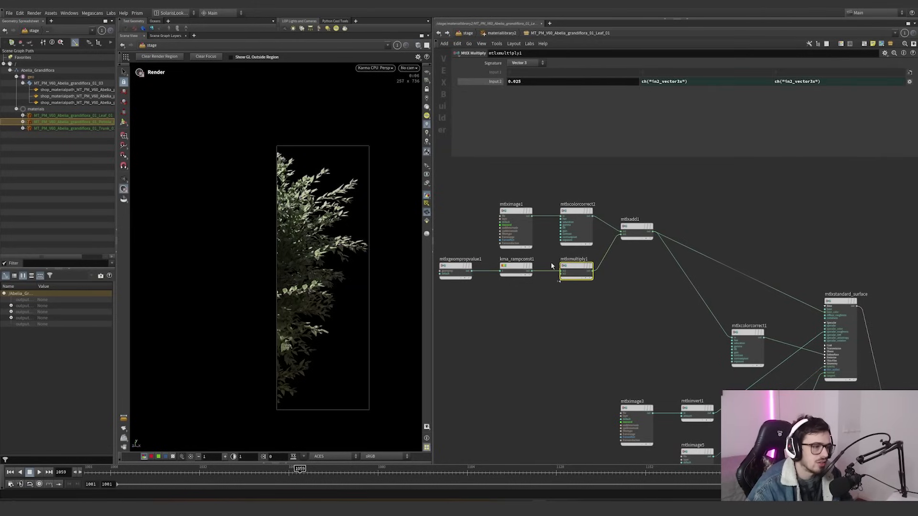
{"action": "left_click", "coordinate": [516, 270]}
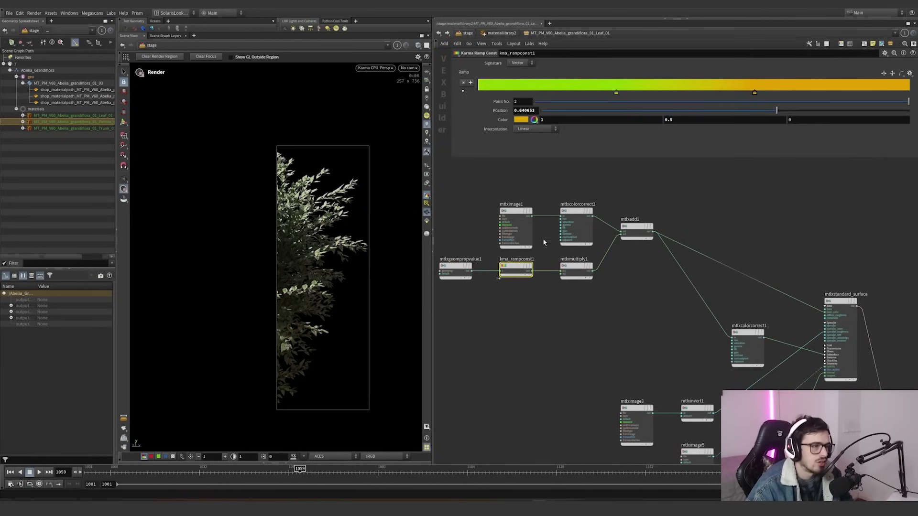
Step: Try an Input 2 value of 11 on mtlxmultiply1 and check it against the kma_rampconst1 colors
{"action": "left_click", "coordinate": [577, 273]}
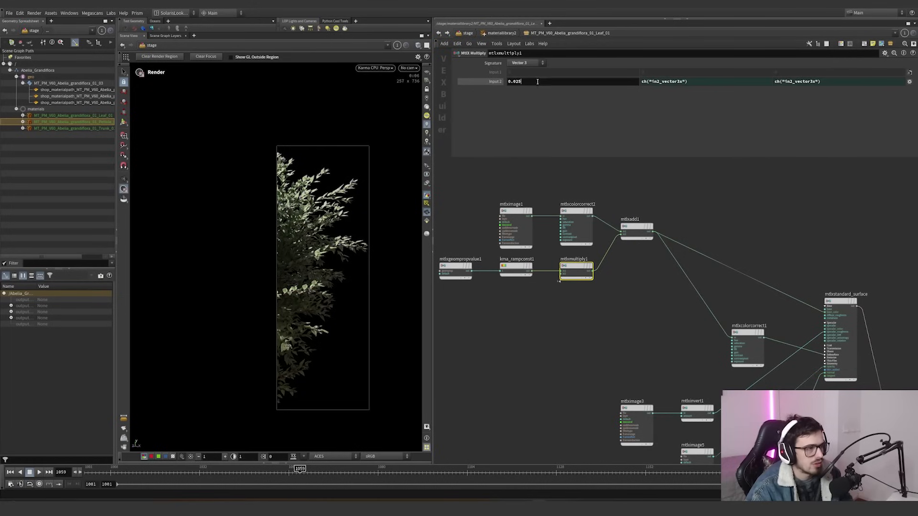
{"action": "type", "text": "11"}
{"action": "left_click", "coordinate": [538, 193]}
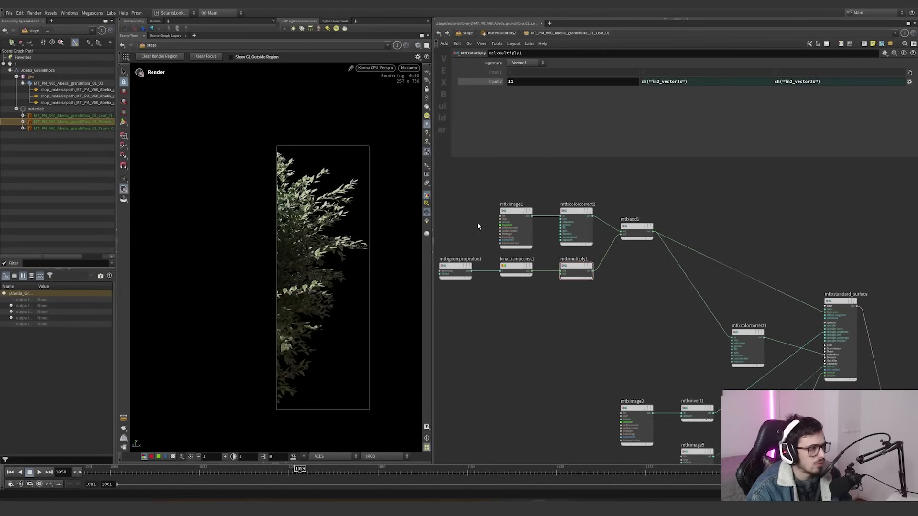
{"action": "left_click_drag", "start_coordinate": [489, 311], "coordinate": [522, 267]}
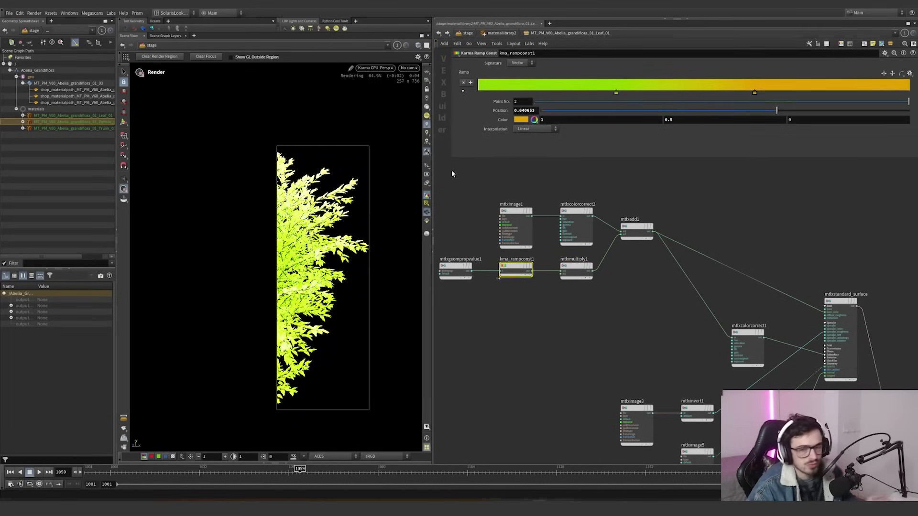
Step: Try 0 for Input 2 on mtlxmultiply1, and undo both multiplier changes
{"action": "left_click", "coordinate": [576, 270]}
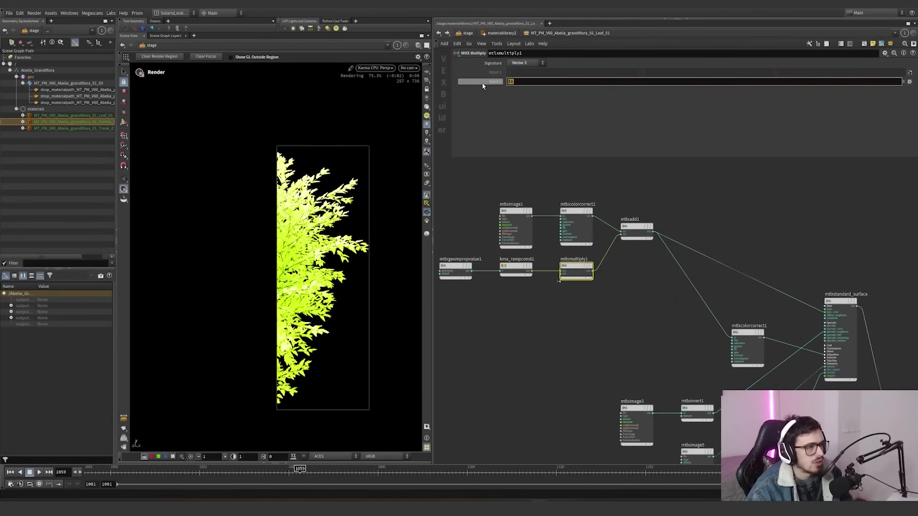
{"action": "type", "text": "0"}
{"action": "left_click", "coordinate": [624, 322]}
{"action": "key", "text": "ctrl+z"}
{"action": "key", "text": "ctrl+z"}
{"action": "key", "text": "ctrl+z"}
{"action": "key", "text": "ctrl+z"}
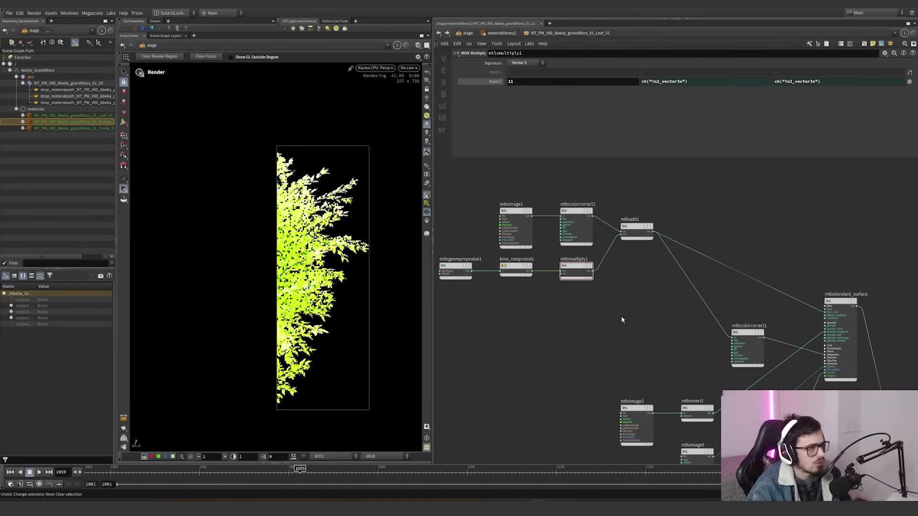
{"action": "key", "text": "ctrl+z"}
{"action": "left_click", "coordinate": [583, 278]}
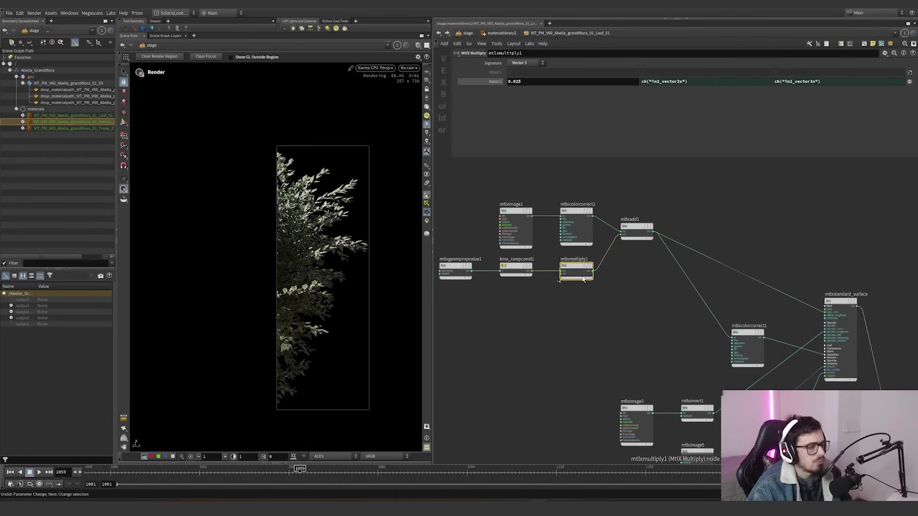
{"action": "key", "text": "ctrl+z"}
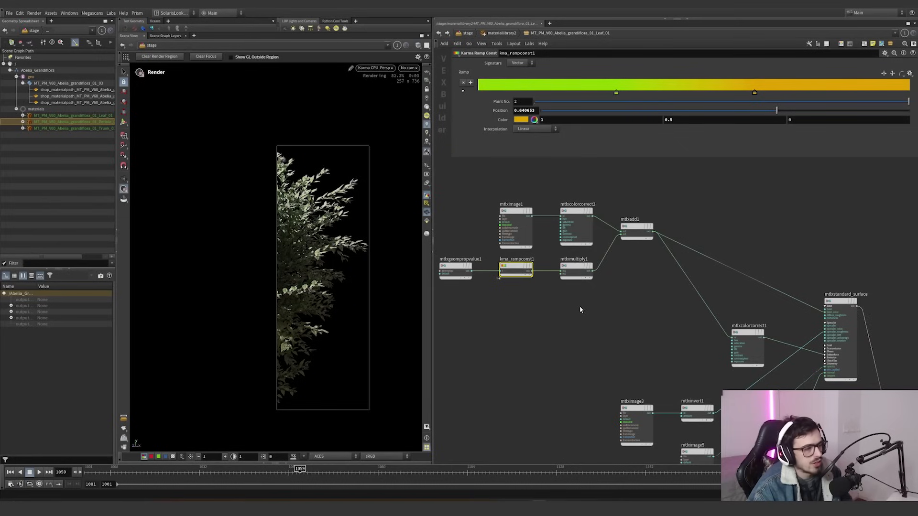
{"action": "left_click", "coordinate": [580, 308]}
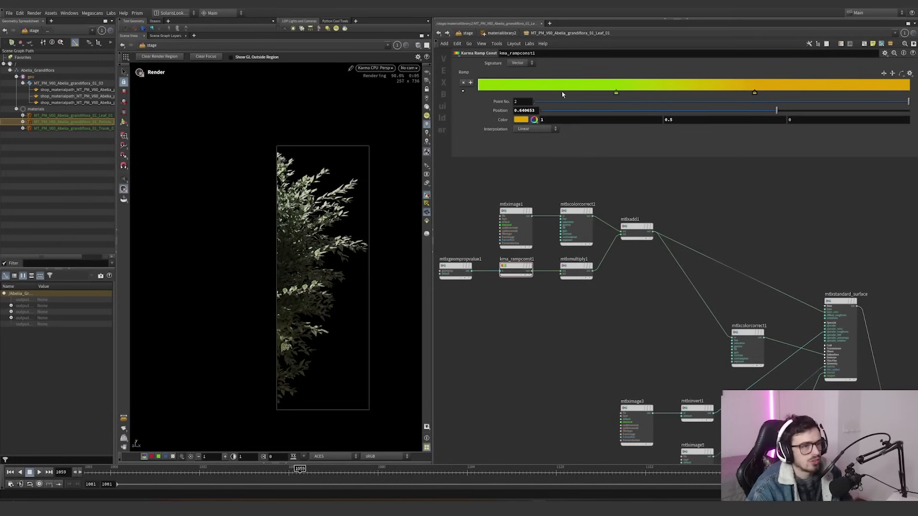
Step: Examine mtlxadd1 and follow its output to mtlxcolorcorrect1 and mtlxstandard_surface
{"action": "left_click_drag", "start_coordinate": [663, 260], "coordinate": [607, 202]}
{"action": "middle_click_drag", "start_coordinate": [694, 203], "coordinate": [653, 176]}
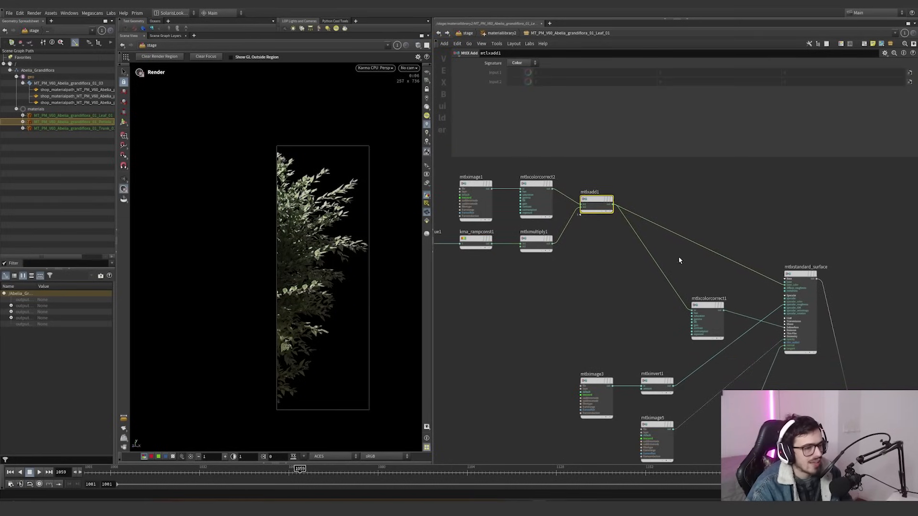
{"action": "middle_click_drag", "start_coordinate": [679, 257], "coordinate": [625, 229]}
{"action": "scroll", "coordinate": [677, 292], "scroll_direction": "up", "scroll_amount": 3}
{"action": "left_click", "coordinate": [681, 268]}
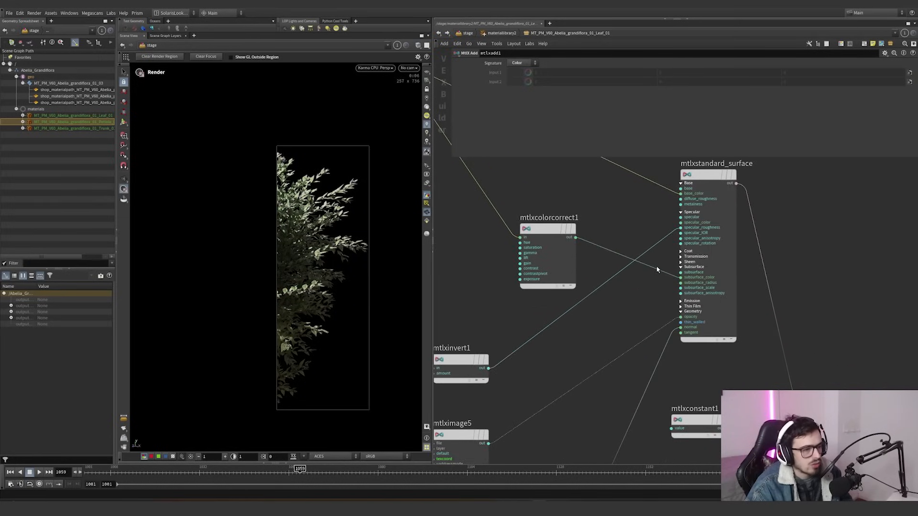
Step: Examine the Subsurface and Transmission settings of mtlxstandard_surface
{"action": "middle_click_drag", "start_coordinate": [682, 228], "coordinate": [674, 248]}
{"action": "left_click", "coordinate": [685, 237]}
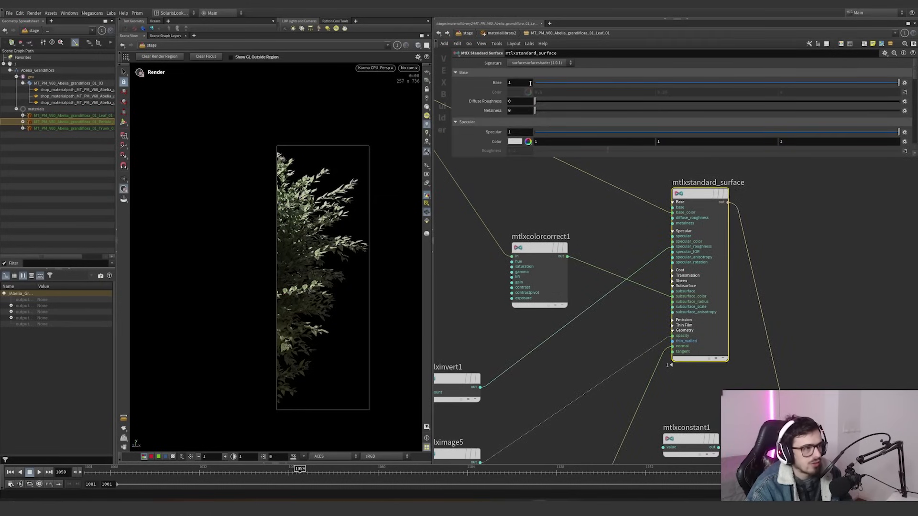
{"action": "scroll", "coordinate": [503, 101], "scroll_direction": "down", "scroll_amount": 10}
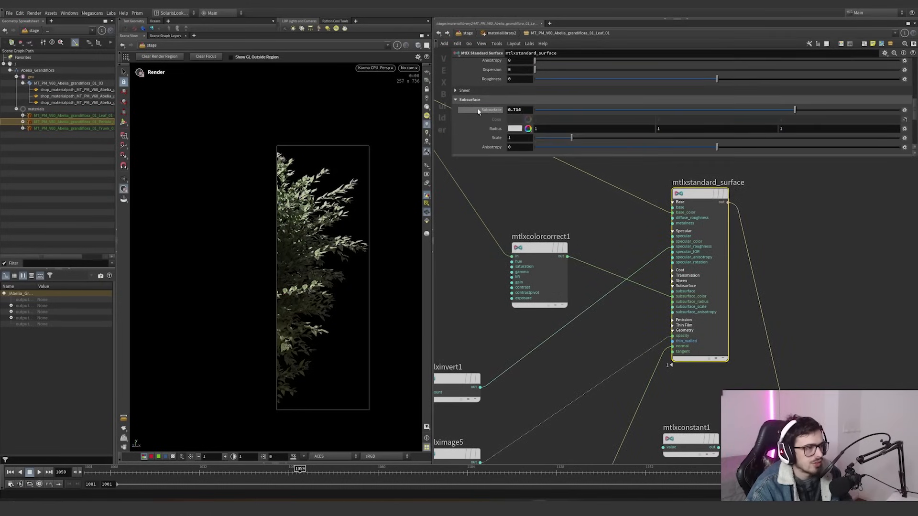
{"action": "left_click", "coordinate": [516, 110]}
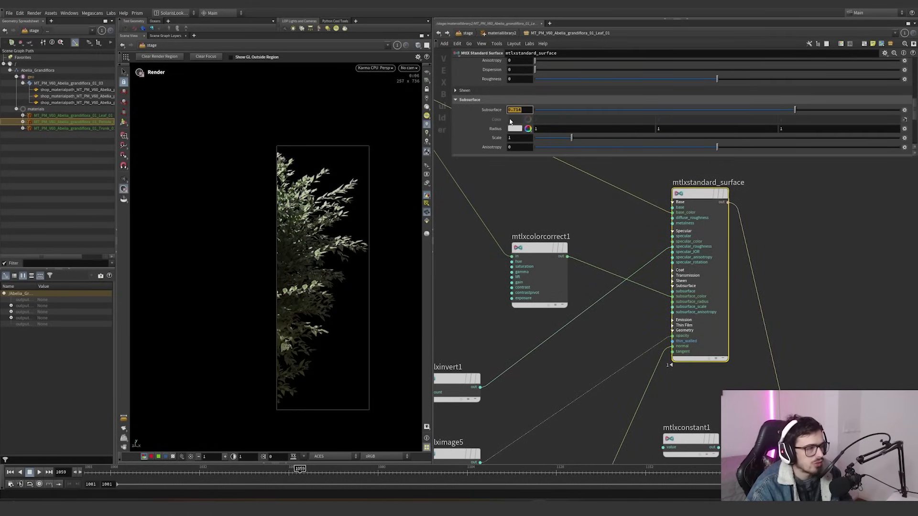
{"action": "scroll", "coordinate": [588, 219], "scroll_direction": "down", "scroll_amount": 5}
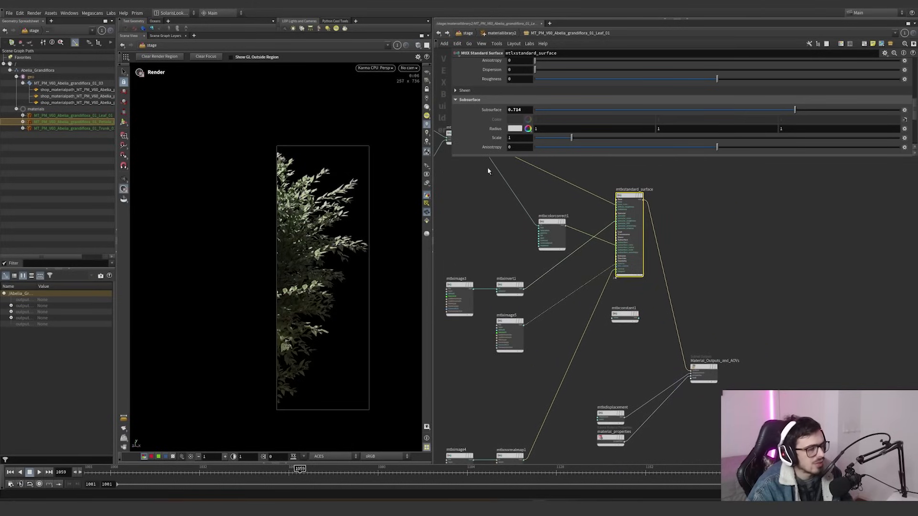
{"action": "scroll", "coordinate": [487, 143], "scroll_direction": "up", "scroll_amount": 5}
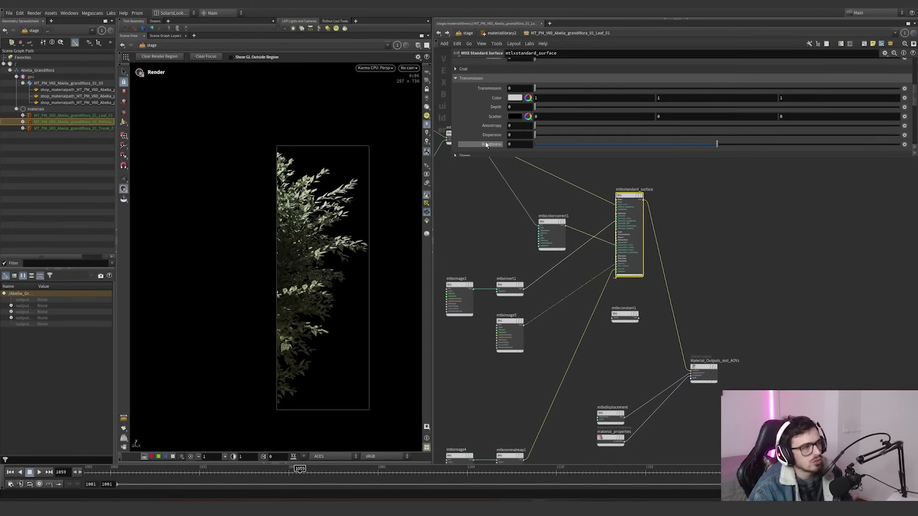
{"action": "scroll", "coordinate": [486, 144], "scroll_direction": "down", "scroll_amount": 4}
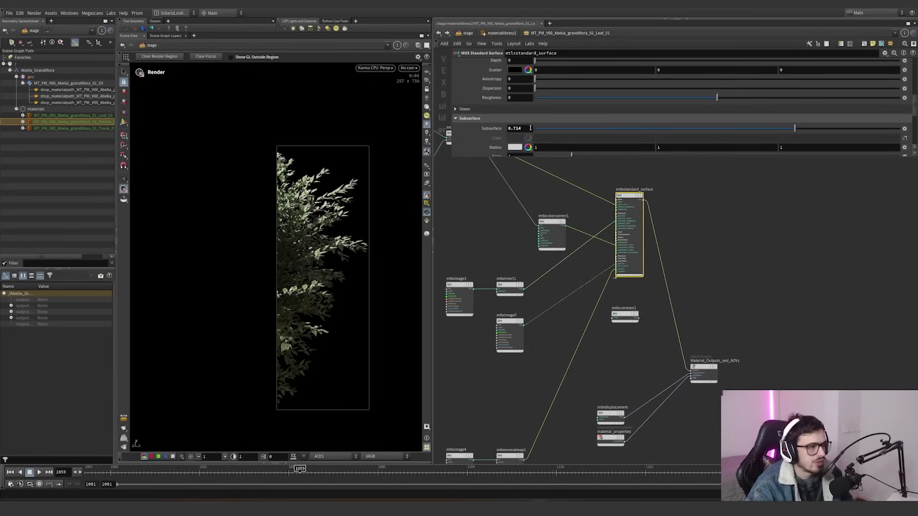
Step: Try a Subsurface value of 0 on mtlxstandard_surface and undo the change
{"action": "type", "text": "0"}
{"action": "key", "text": "Return"}
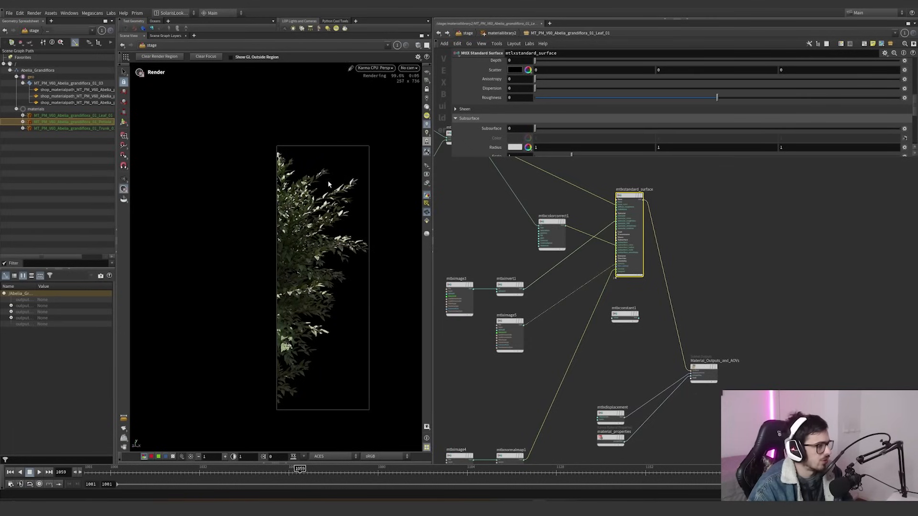
{"action": "key", "text": "ctrl+z"}
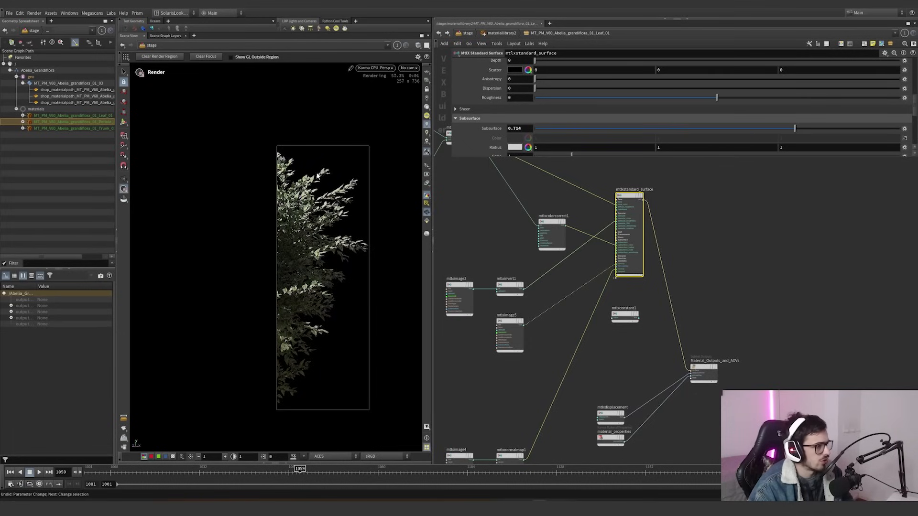
Step: Examine the Thin Walled option in the Geometry settings of mtlxstandard_surface
{"action": "scroll", "coordinate": [483, 125], "scroll_direction": "down", "scroll_amount": 6}
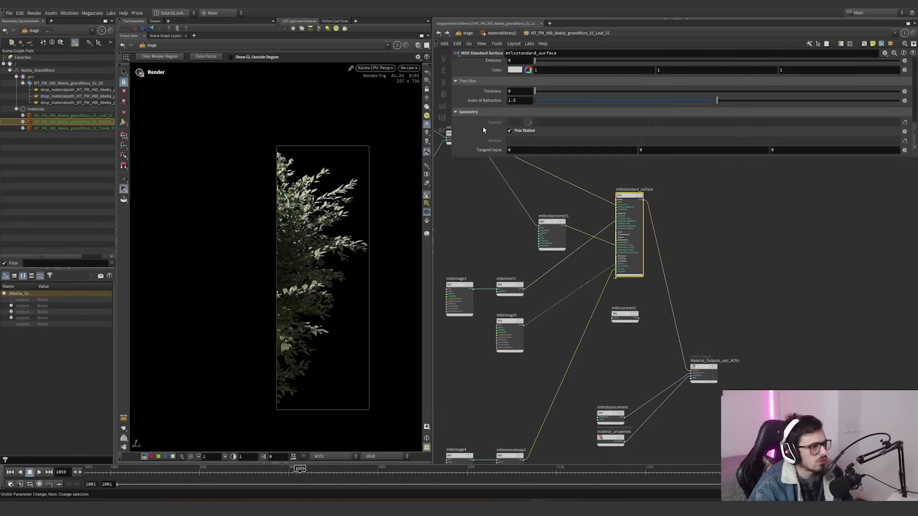
{"action": "left_click", "coordinate": [510, 131]}
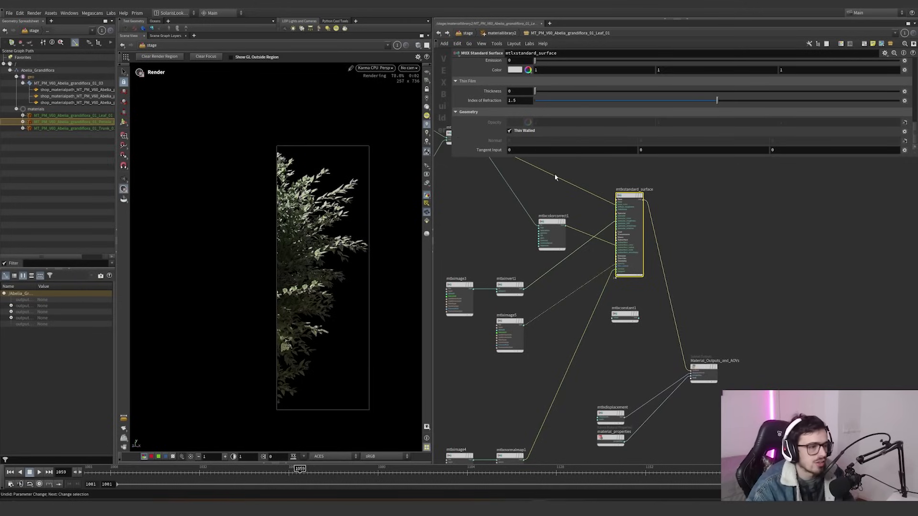
{"action": "scroll", "coordinate": [490, 140], "scroll_direction": "up", "scroll_amount": 5}
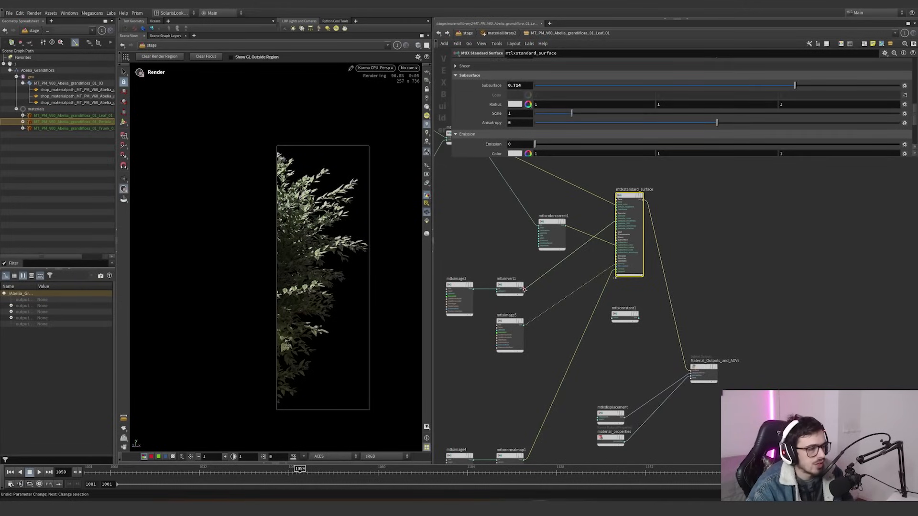
Step: Examine the glossiness texture settings of mtlximage3 and the connected mtlxinvert1 node
{"action": "left_click", "coordinate": [460, 294]}
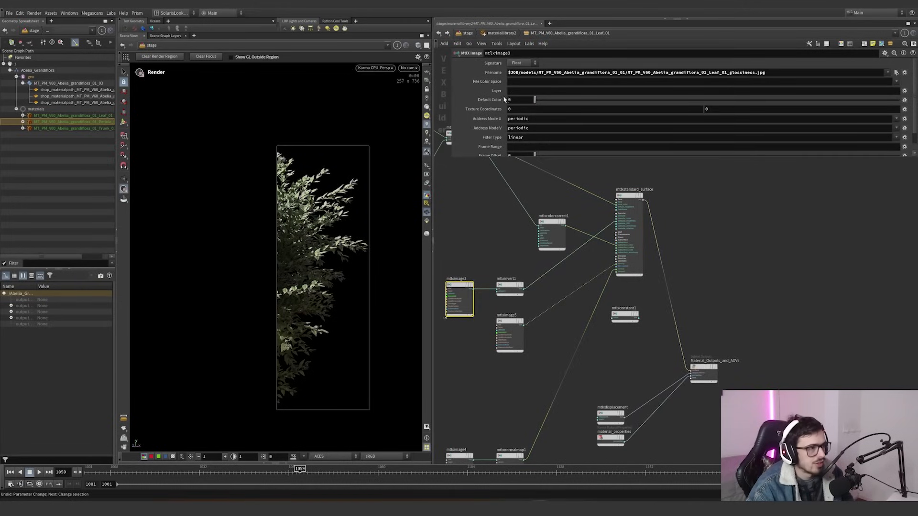
{"action": "scroll", "coordinate": [497, 122], "scroll_direction": "down", "scroll_amount": 1}
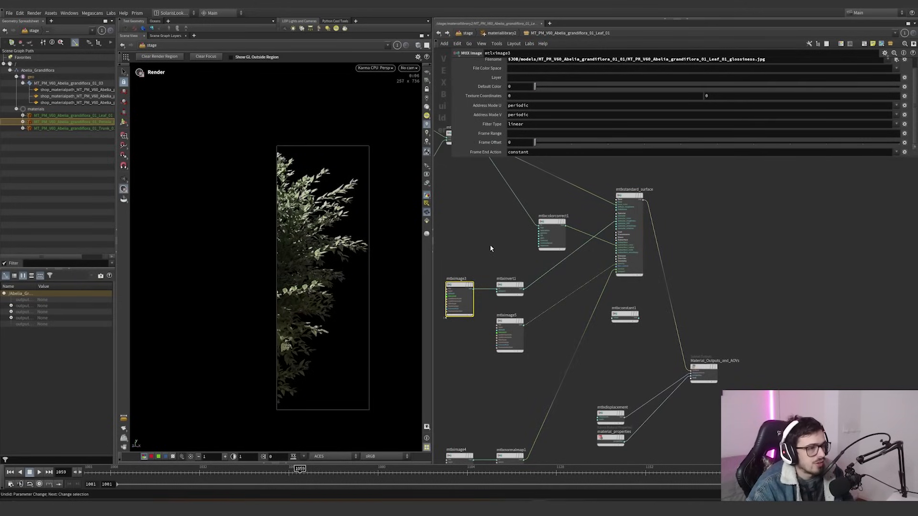
{"action": "left_click", "coordinate": [509, 288]}
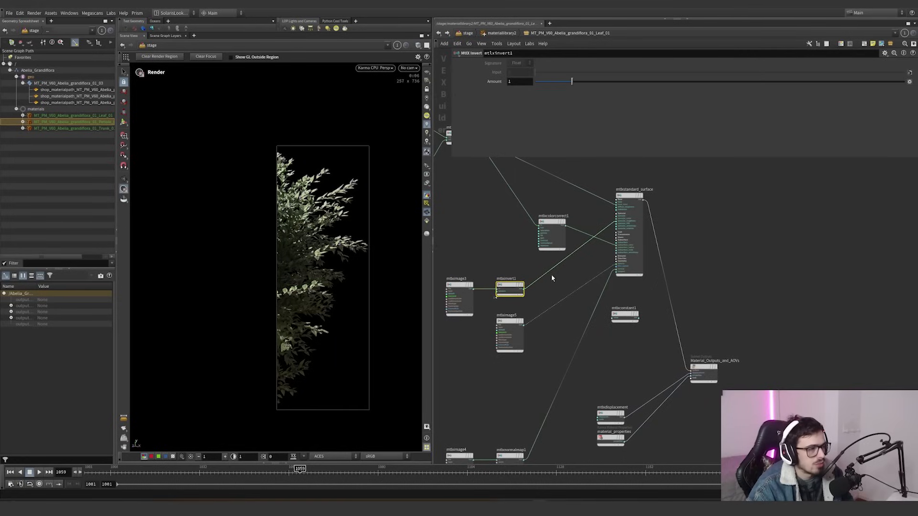
Step: Try disconnecting mtlxinvert1 from the specular_roughness input of mtlxstandard_surface and undo it
{"action": "left_click_drag", "start_coordinate": [602, 232], "coordinate": [582, 215]}
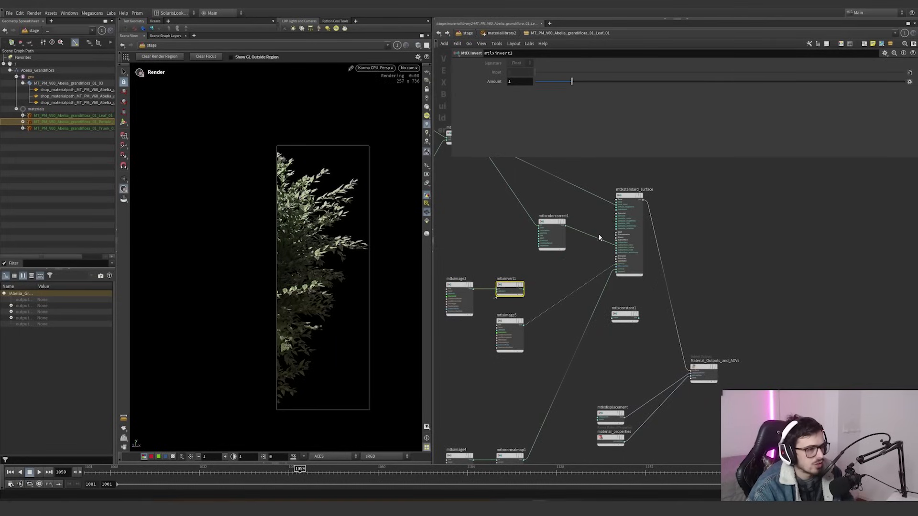
{"action": "key", "text": "ctrl+z"}
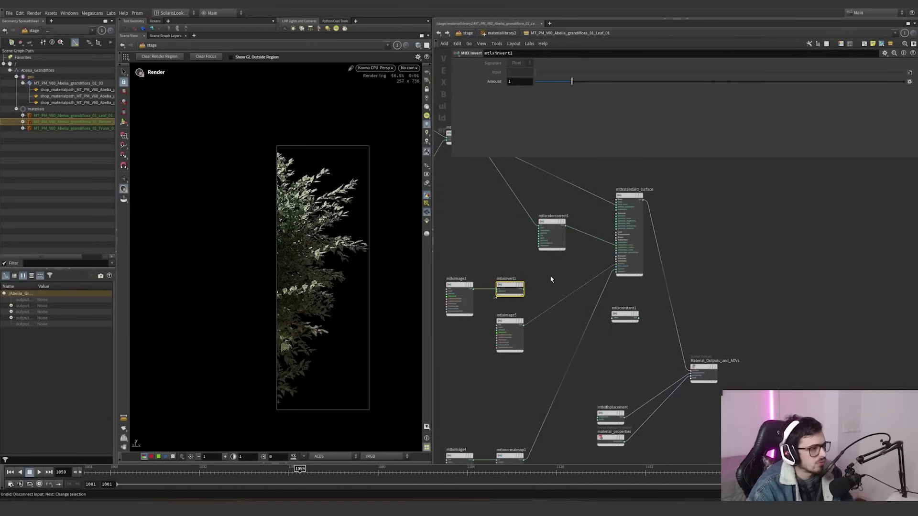
Step: Examine the opacity texture on mtlximage5, try cutting its connection to mtlxstandard_surface, and undo the cut
{"action": "left_click_drag", "start_coordinate": [495, 313], "coordinate": [557, 355]}
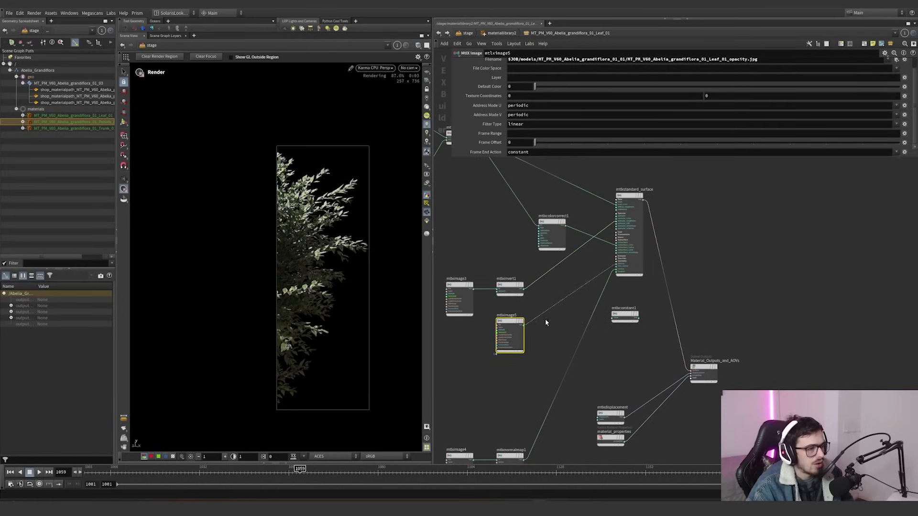
{"action": "key", "text": "y"}
{"action": "left_click_drag", "start_coordinate": [564, 322], "coordinate": [562, 282]}
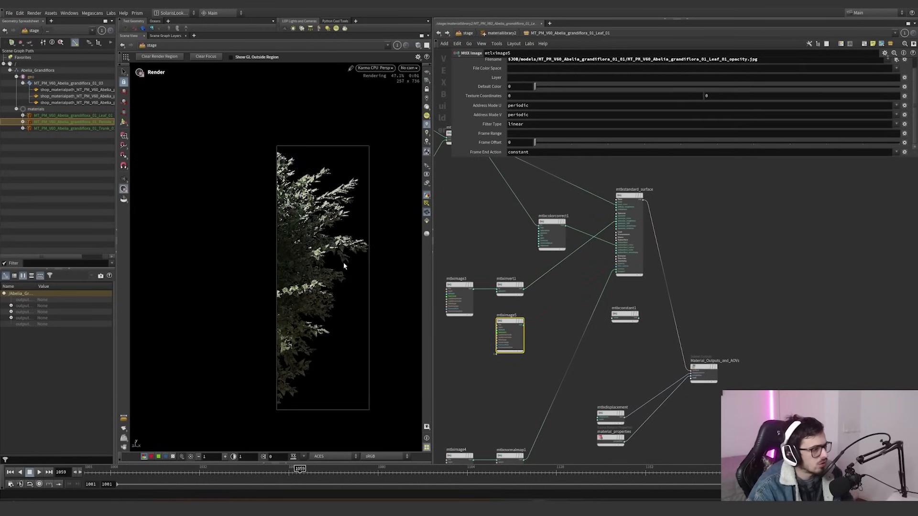
{"action": "key", "text": "ctrl+z"}
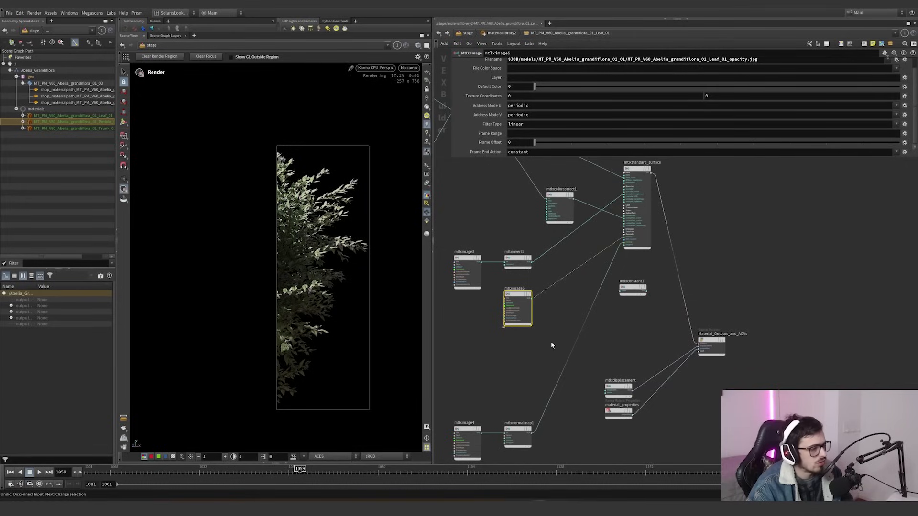
Step: Examine the mtlximage4 node and the settings of the connected mtlxnormalmap1
{"action": "left_click", "coordinate": [534, 342]}
{"action": "middle_click_drag", "start_coordinate": [526, 367], "coordinate": [555, 311]}
{"action": "left_click", "coordinate": [496, 385]}
{"action": "left_click", "coordinate": [545, 380]}
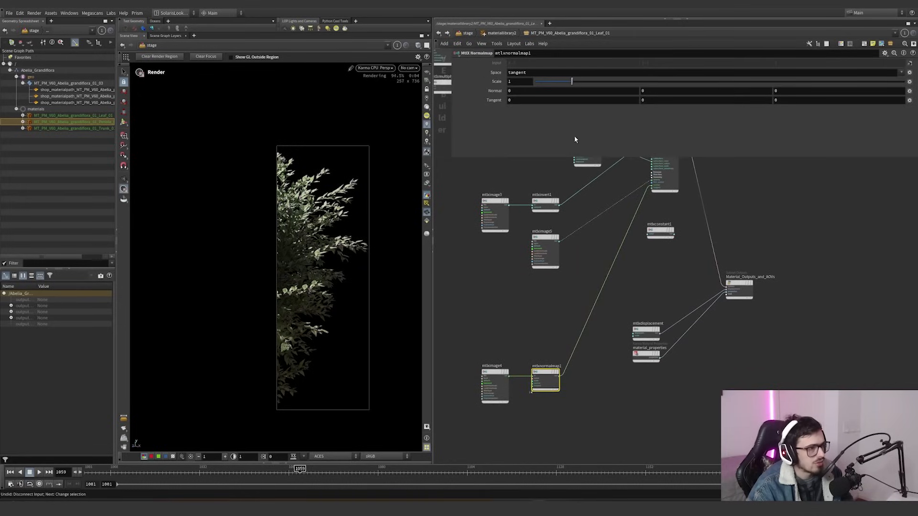
{"action": "key", "text": "u"}
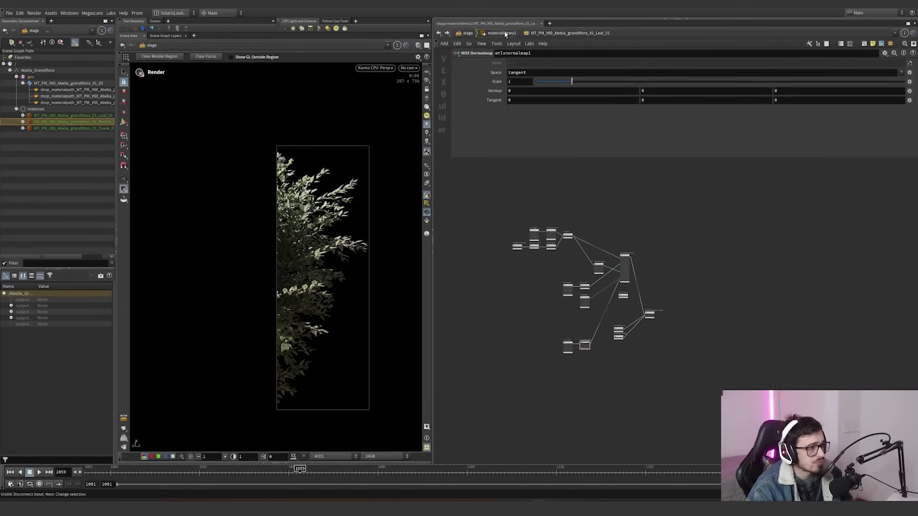
Step: Examine the shader networks of the Petiole_01 and Trunk_01 materials in materiallibrary2
{"action": "double_click", "coordinate": [535, 298]}
{"action": "scroll", "coordinate": [634, 308], "scroll_direction": "down", "scroll_amount": 5}
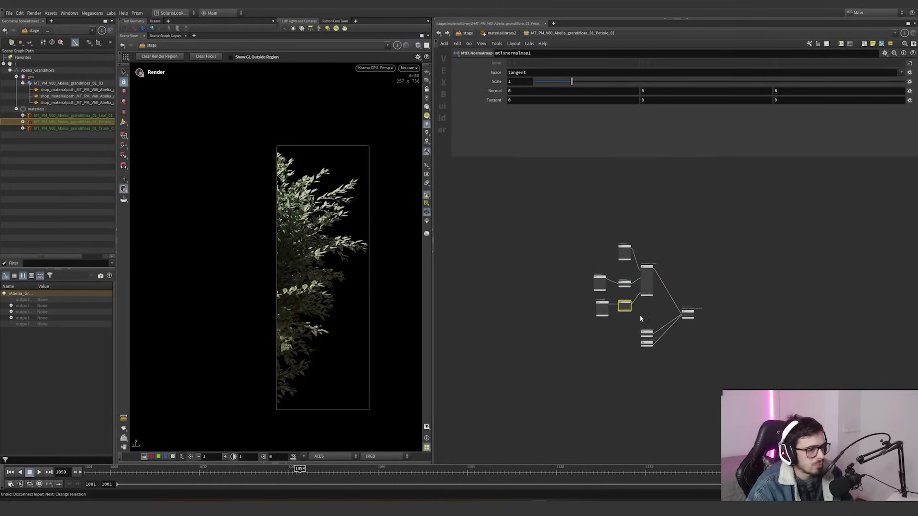
{"action": "scroll", "coordinate": [635, 300], "scroll_direction": "up", "scroll_amount": 4}
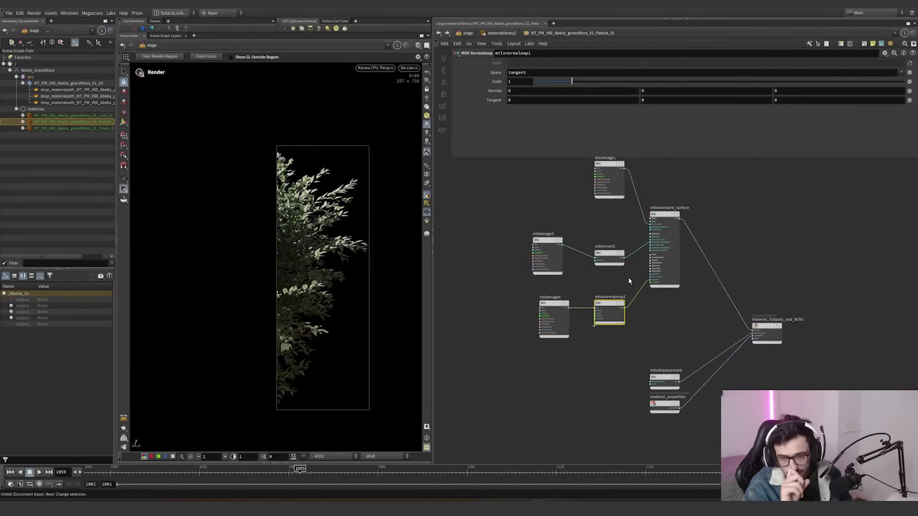
{"action": "middle_click_drag", "start_coordinate": [638, 321], "coordinate": [626, 358]}
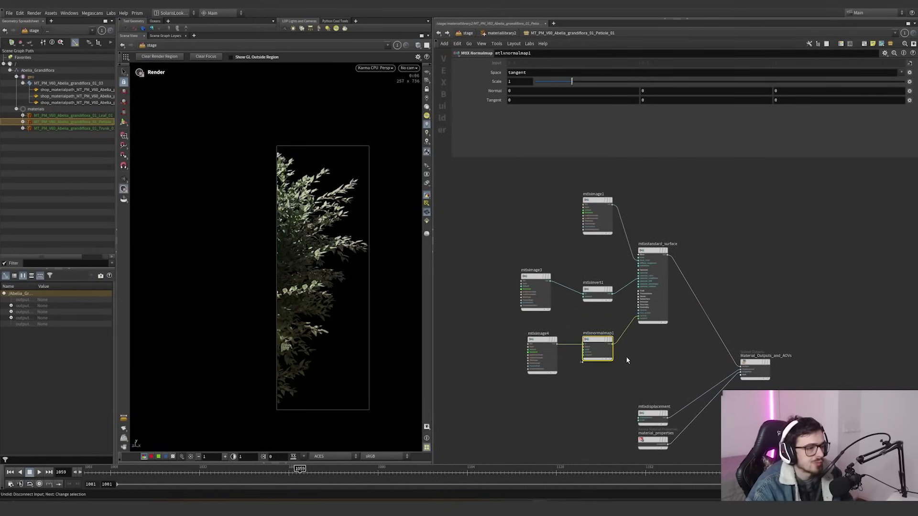
{"action": "left_click", "coordinate": [502, 34]}
{"action": "double_click", "coordinate": [537, 377]}
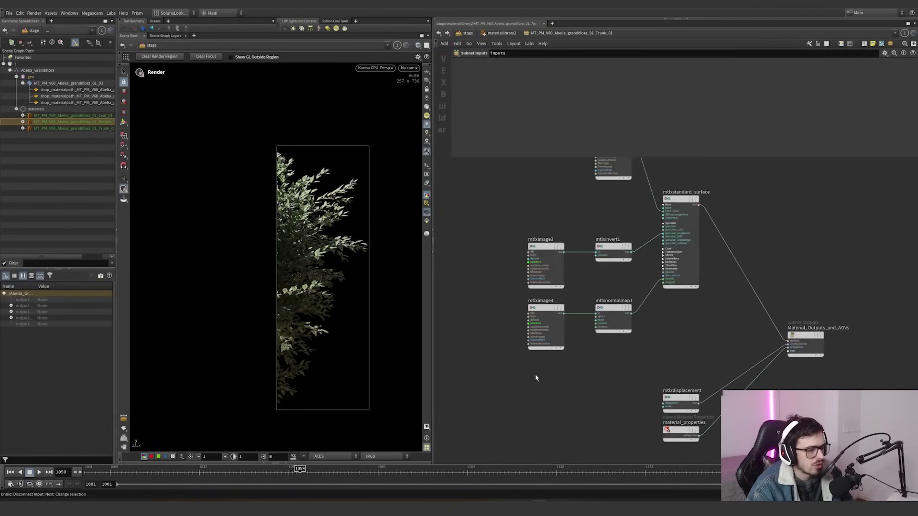
{"action": "scroll", "coordinate": [616, 363], "scroll_direction": "down", "scroll_amount": 3}
{"action": "left_click", "coordinate": [502, 33]}
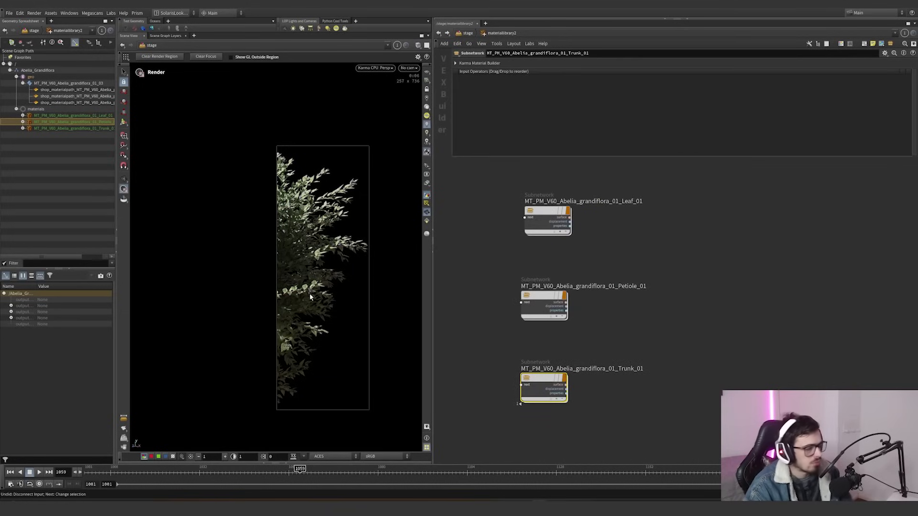
Step: Return to the stage network, switch the viewport renderer to Houdini GL, and clear the render region
{"action": "left_click", "coordinate": [465, 33]}
{"action": "scroll", "coordinate": [562, 294], "scroll_direction": "down", "scroll_amount": 5}
{"action": "middle_click_drag", "start_coordinate": [570, 307], "coordinate": [595, 315]}
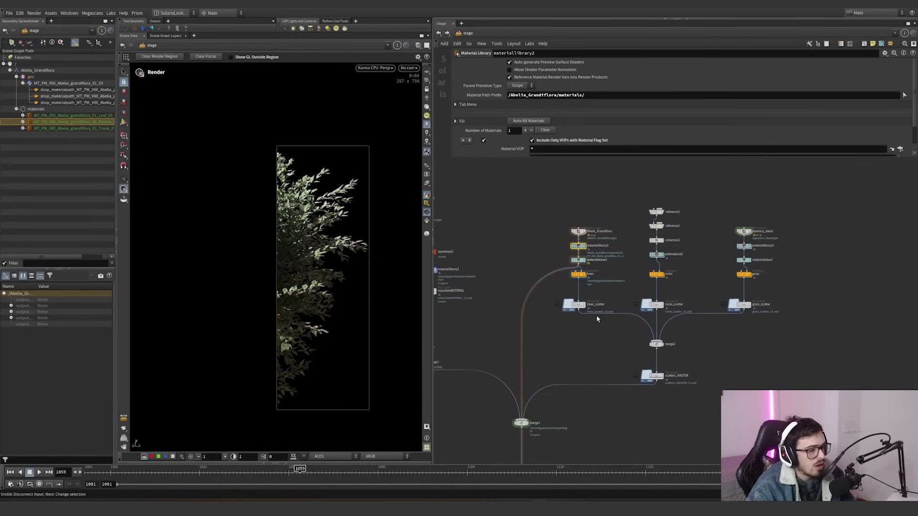
{"action": "scroll", "coordinate": [603, 283], "scroll_direction": "up", "scroll_amount": 3}
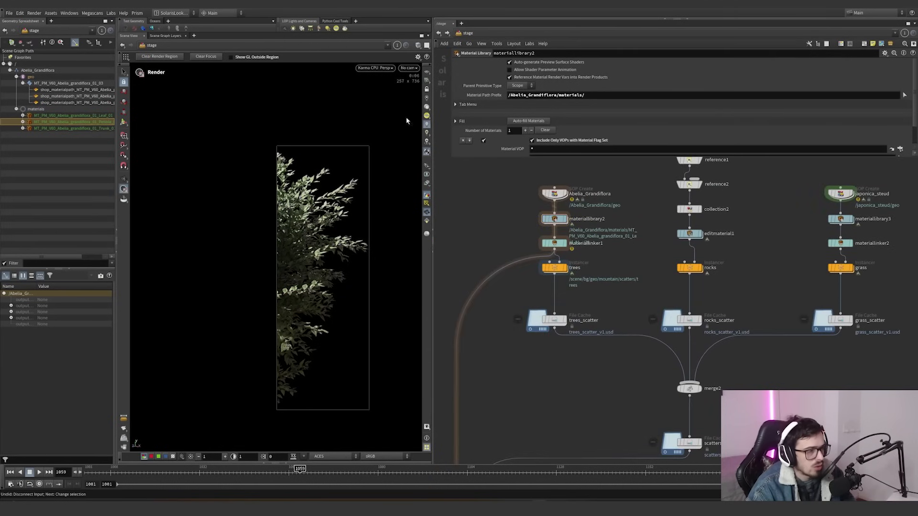
{"action": "left_click", "coordinate": [385, 67]}
{"action": "left_click", "coordinate": [363, 97]}
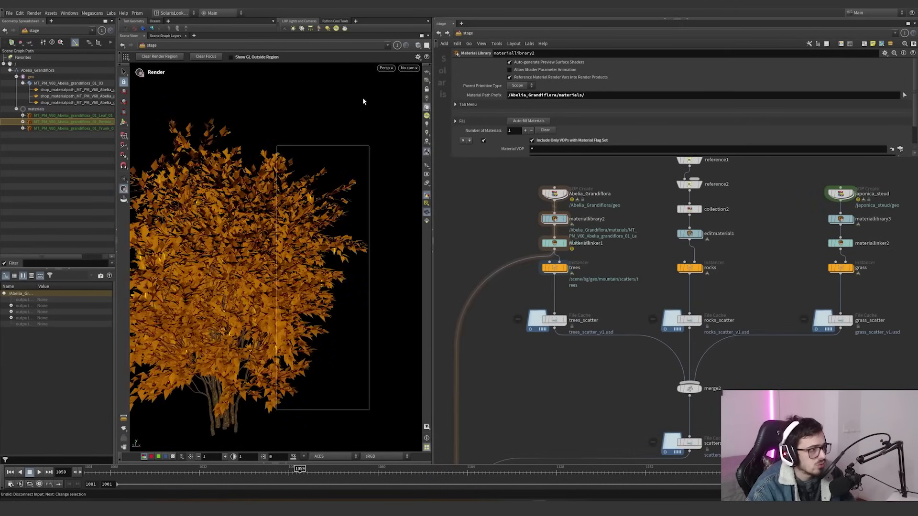
{"action": "left_click", "coordinate": [179, 55]}
Step: Display the trees instancer, frame its scattered trees, and render them with Karma CPU
{"action": "left_click", "coordinate": [546, 268]}
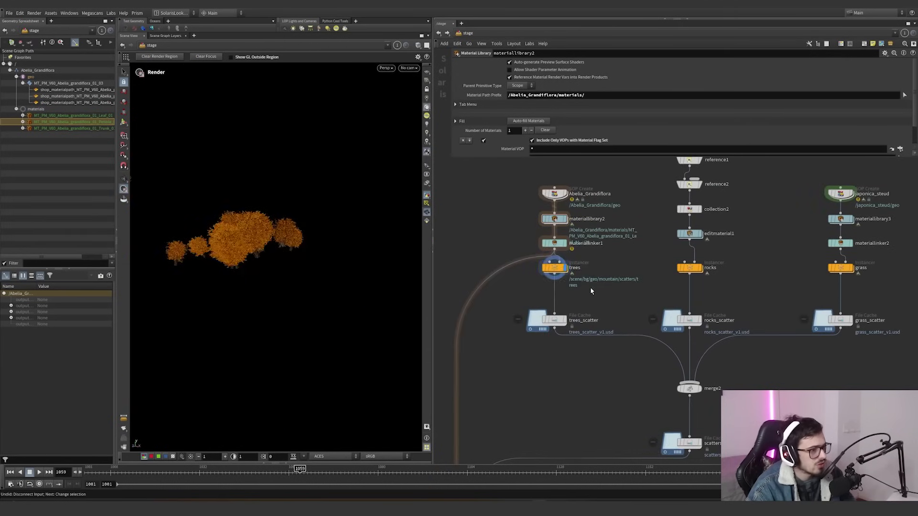
{"action": "key", "text": "space+g"}
{"action": "left_click_drag", "start_coordinate": [301, 272], "coordinate": [407, 178]}
{"action": "scroll", "coordinate": [338, 274], "scroll_direction": "up", "scroll_amount": 3}
{"action": "left_click", "coordinate": [384, 68]}
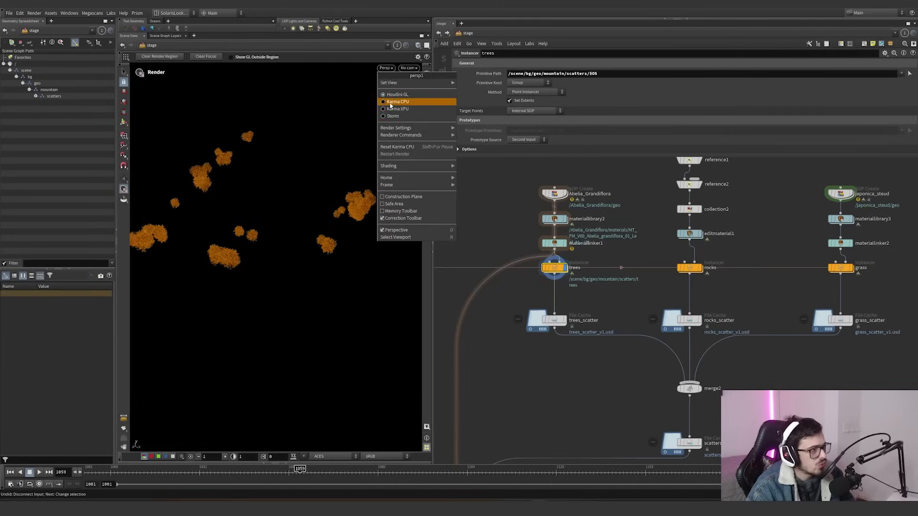
{"action": "left_click", "coordinate": [396, 103]}
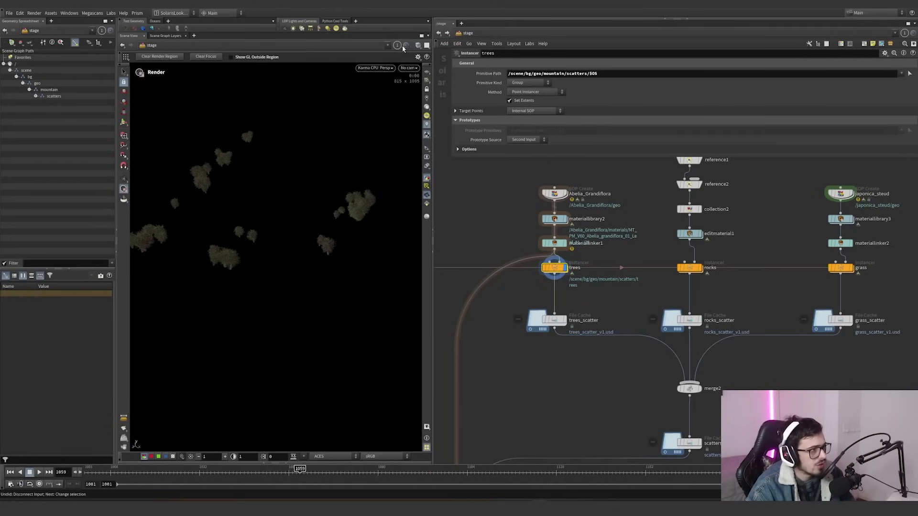
Step: Examine the mtlxmultiply1 node in the Leaf_01 material of materiallibrary2 and return to the stage network
{"action": "double_click", "coordinate": [554, 271]}
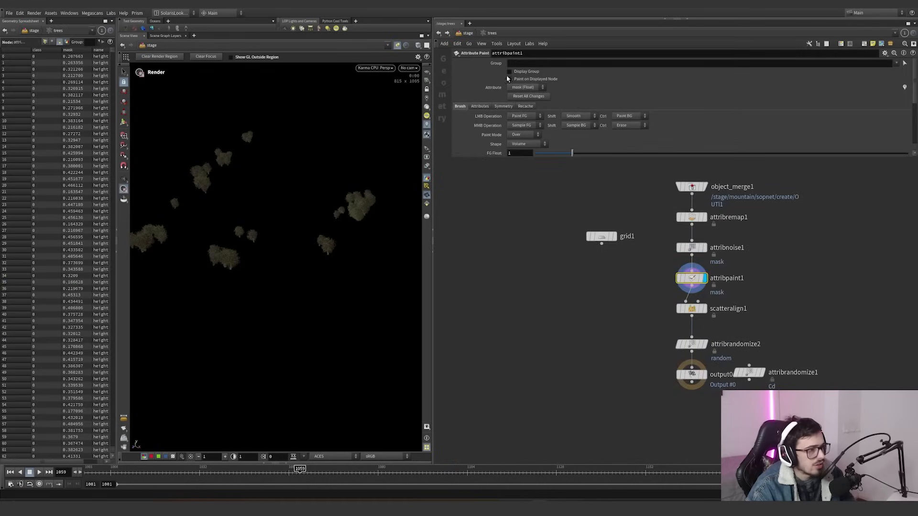
{"action": "left_click", "coordinate": [466, 32]}
{"action": "double_click", "coordinate": [554, 224]}
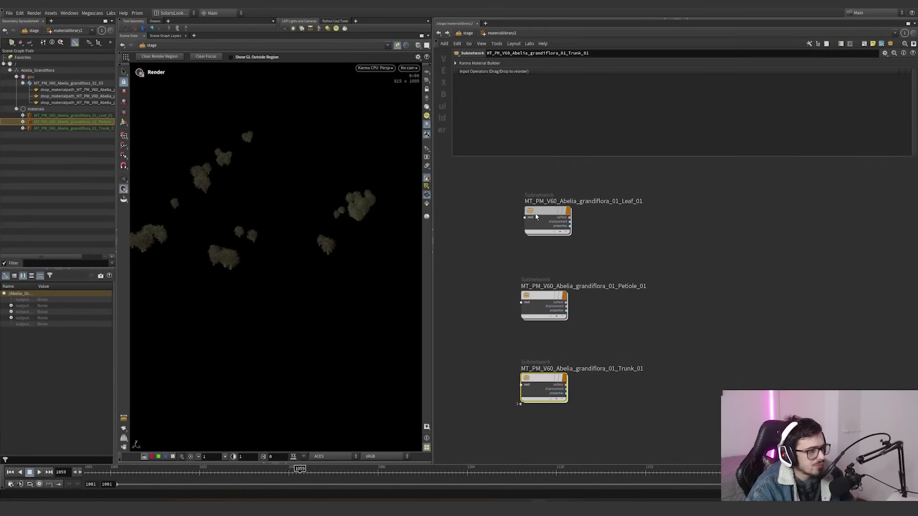
{"action": "double_click", "coordinate": [545, 214]}
{"action": "left_click", "coordinate": [555, 225]}
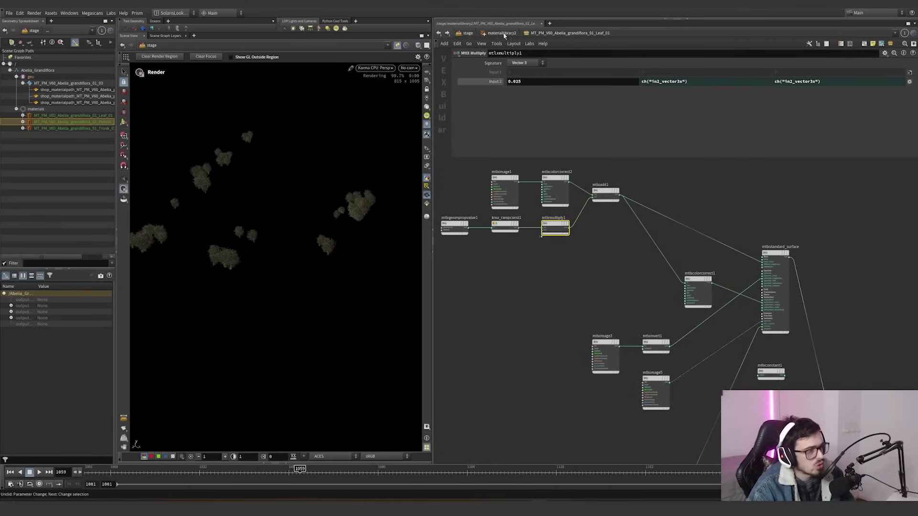
{"action": "left_click", "coordinate": [492, 34]}
{"action": "left_click", "coordinate": [467, 33]}
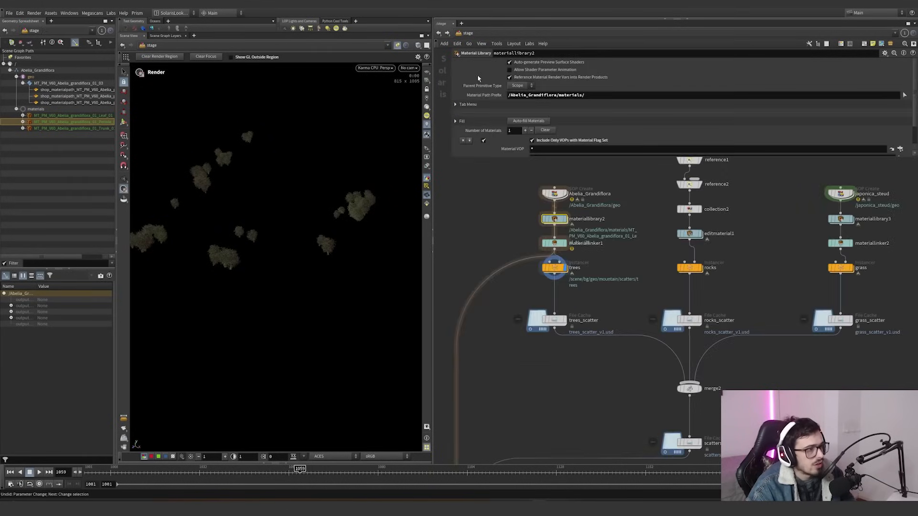
Step: Open the network inside the trees instancer and inspect the mountain geometry brought in by object_merge1
{"action": "double_click", "coordinate": [547, 268]}
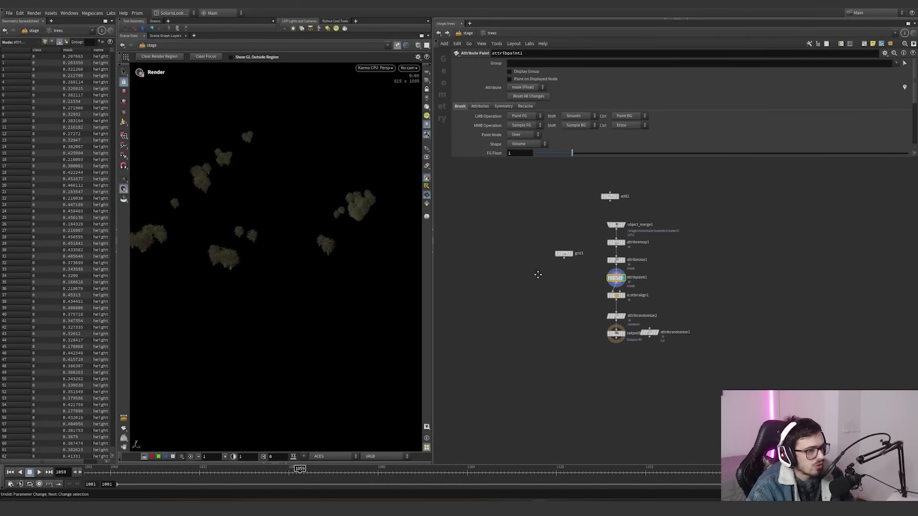
{"action": "scroll", "coordinate": [545, 201], "scroll_direction": "up", "scroll_amount": 3}
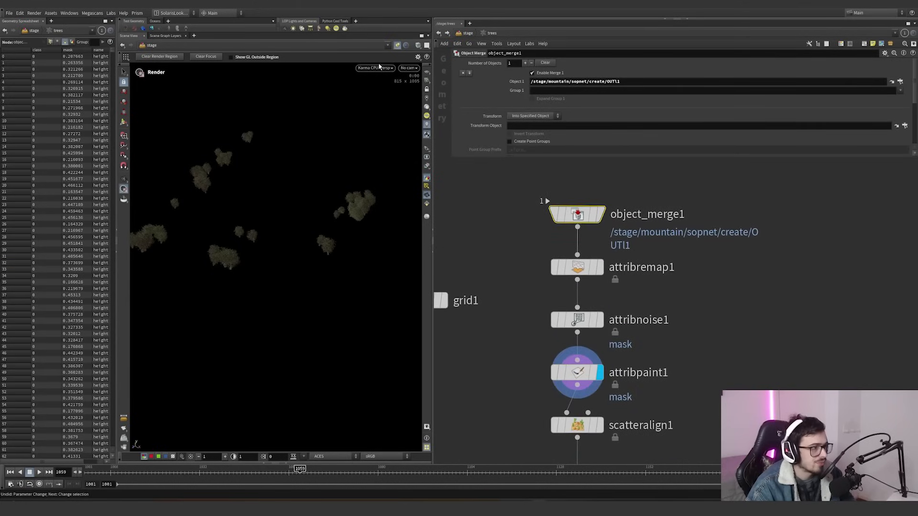
{"action": "left_click", "coordinate": [397, 45]}
{"action": "key", "text": "space+g"}
{"action": "left_click_drag", "start_coordinate": [329, 268], "coordinate": [279, 244], "text": "alt"}
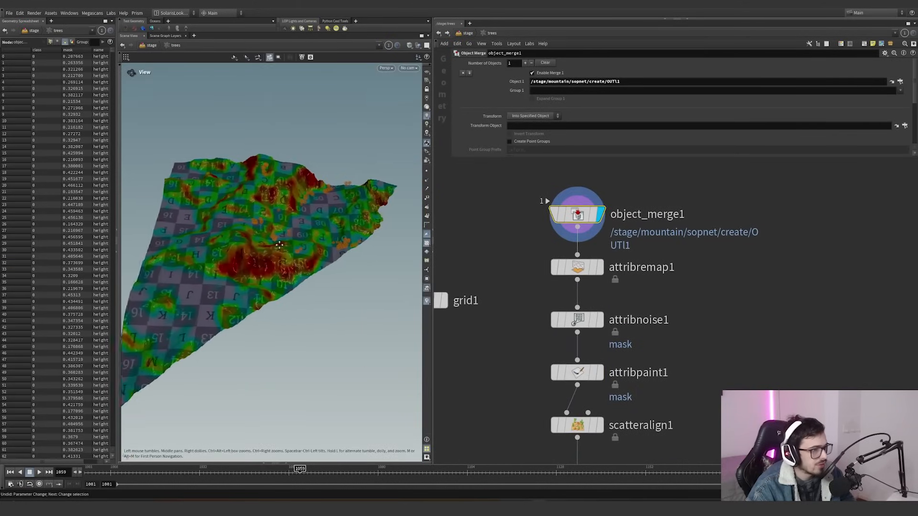
{"action": "middle_click_drag", "start_coordinate": [279, 244], "coordinate": [248, 245], "text": "alt"}
Step: Display attribremap1, try moving its second remap ramp point to about position 0.56, and undo the change
{"action": "left_click", "coordinate": [599, 268]}
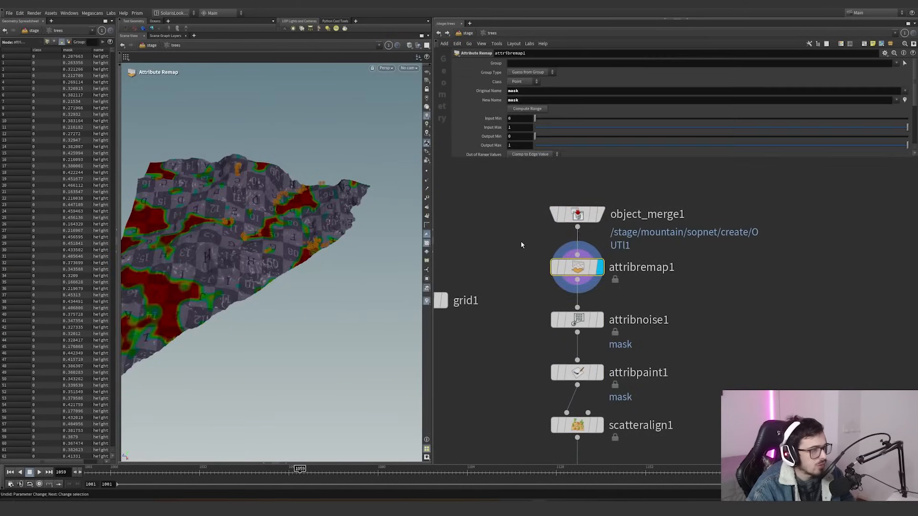
{"action": "scroll", "coordinate": [526, 114], "scroll_direction": "down", "scroll_amount": 3}
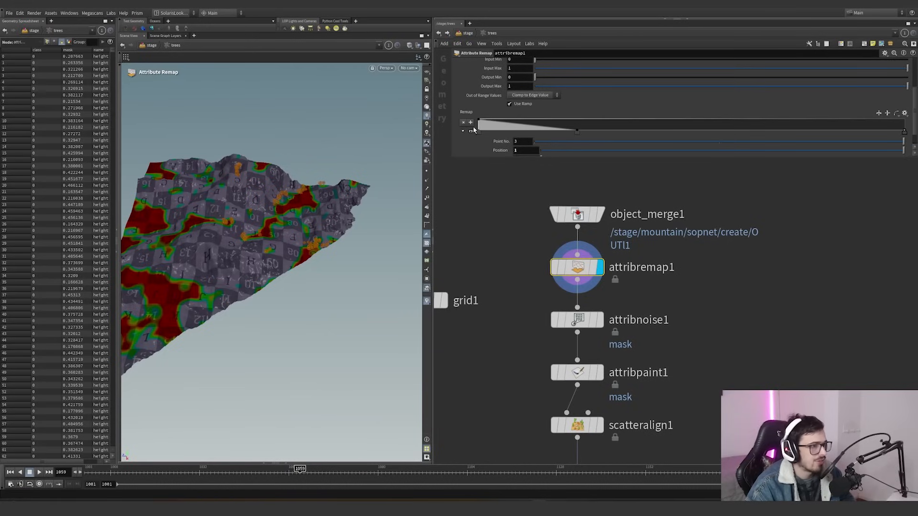
{"action": "left_click_drag", "start_coordinate": [578, 131], "coordinate": [716, 145]}
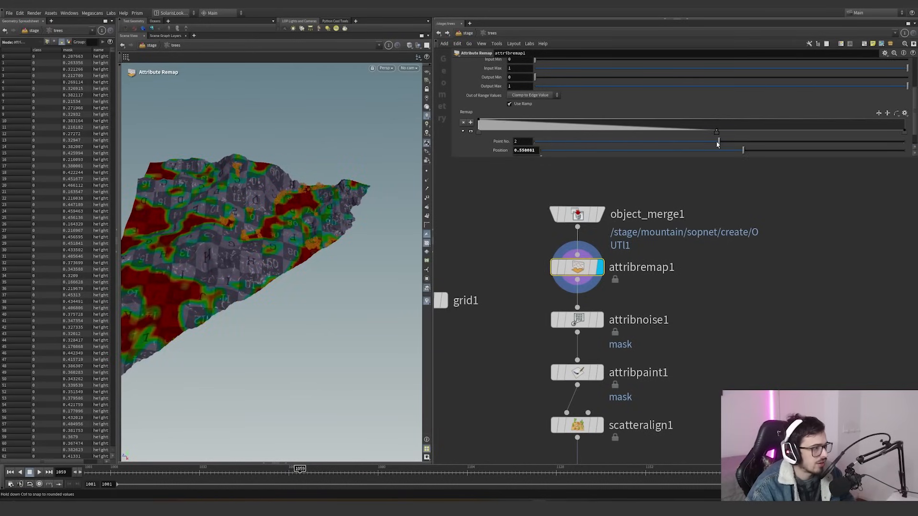
{"action": "key", "text": "ctrl+z"}
Step: Examine the mask produced by attribnoise1 on the mountain and its noise remap ramp
{"action": "left_click", "coordinate": [600, 319]}
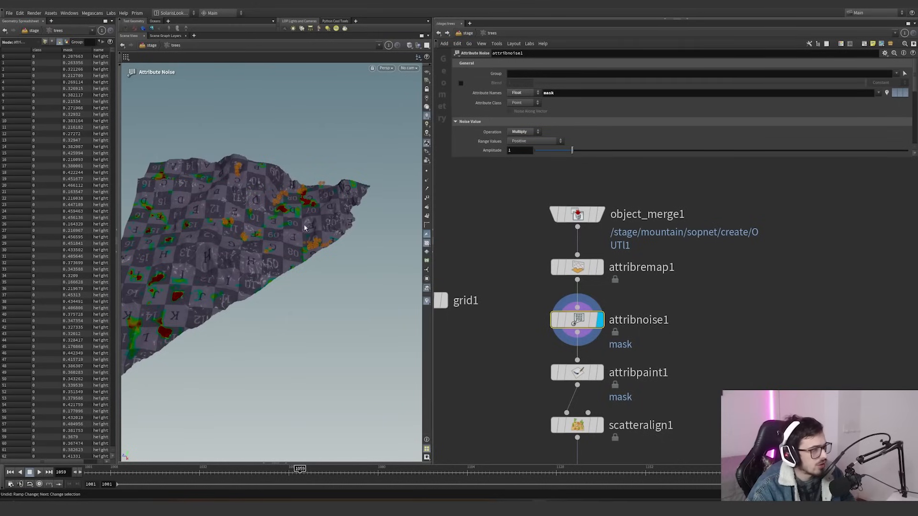
{"action": "left_click_drag", "start_coordinate": [306, 228], "coordinate": [272, 207], "text": "alt"}
{"action": "scroll", "coordinate": [499, 128], "scroll_direction": "down", "scroll_amount": 3}
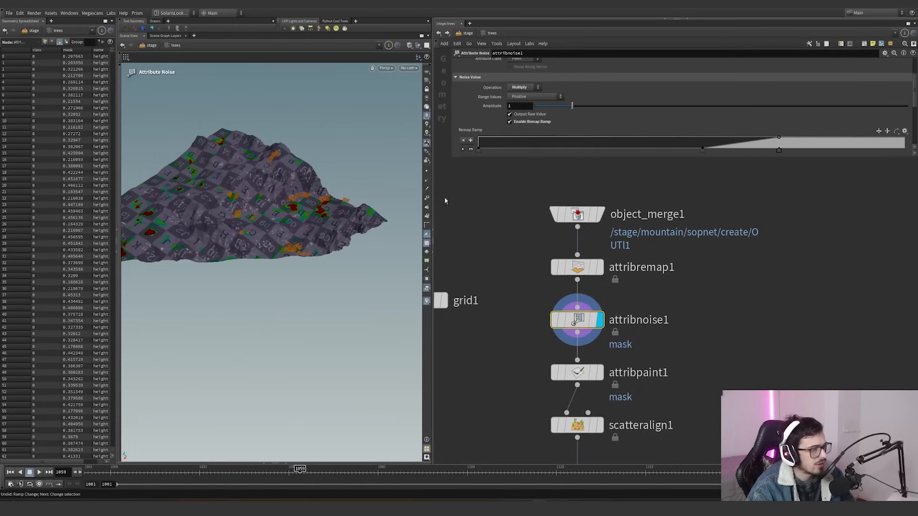
Step: Display attribpaint1, try painting a mask stroke on the mountain, undo it, and inspect the painted mask areas
{"action": "left_click", "coordinate": [599, 372]}
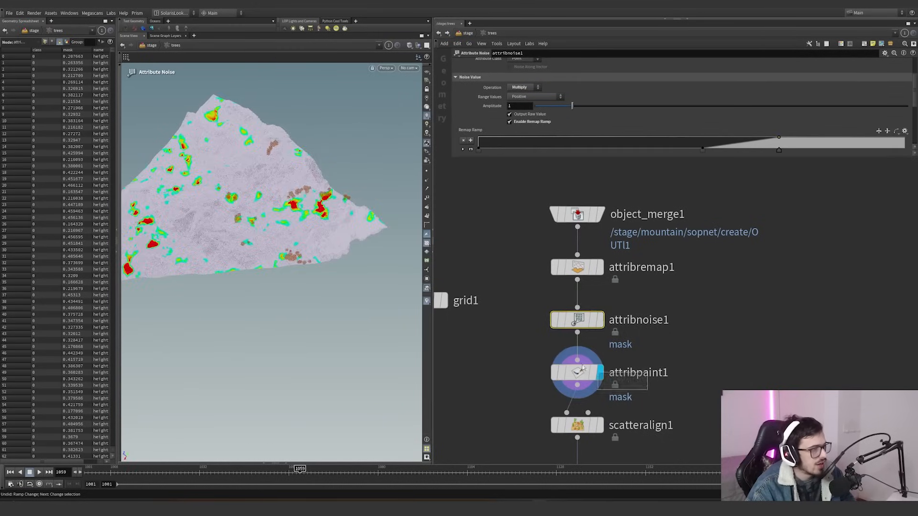
{"action": "left_click", "coordinate": [582, 367]}
{"action": "left_click_drag", "start_coordinate": [293, 203], "coordinate": [340, 223]}
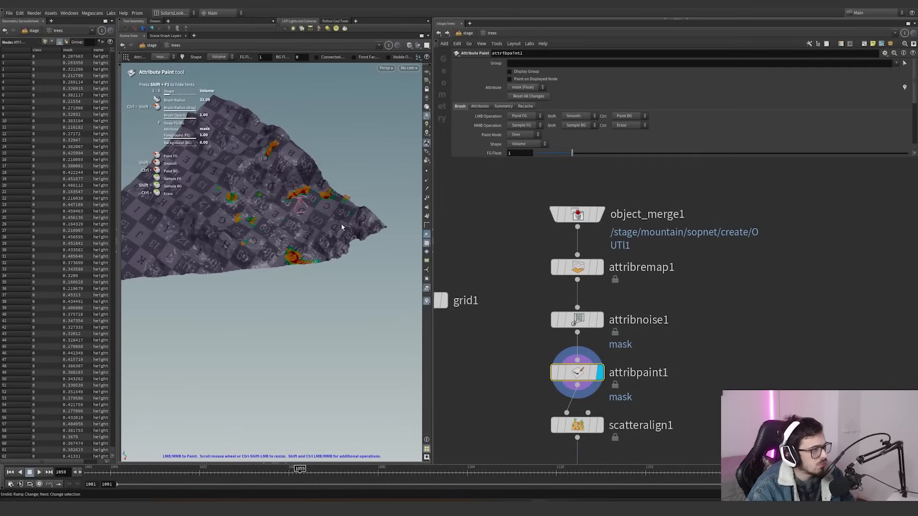
{"action": "key", "text": "ctrl+z"}
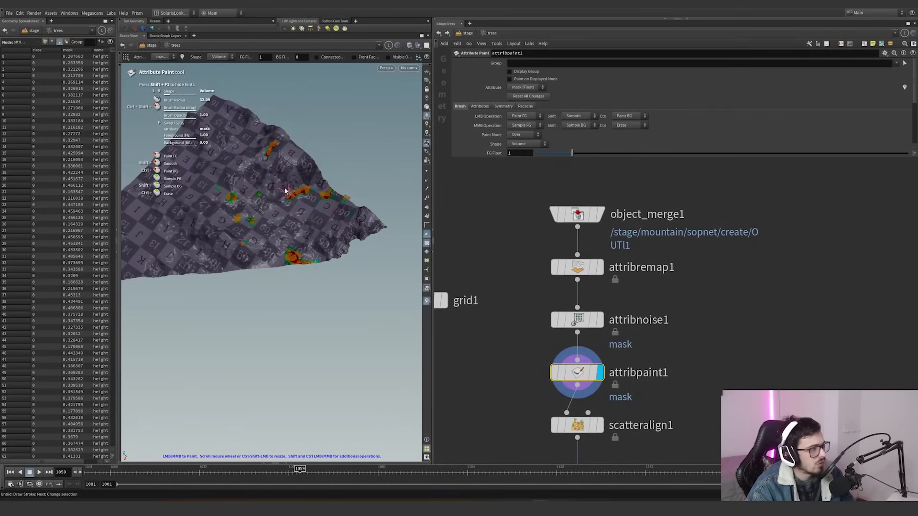
{"action": "left_click_drag", "start_coordinate": [295, 221], "coordinate": [281, 185], "text": "alt"}
{"action": "right_click_drag", "start_coordinate": [281, 184], "coordinate": [377, 162], "text": "alt"}
{"action": "left_click_drag", "start_coordinate": [377, 162], "coordinate": [302, 168], "text": "alt"}
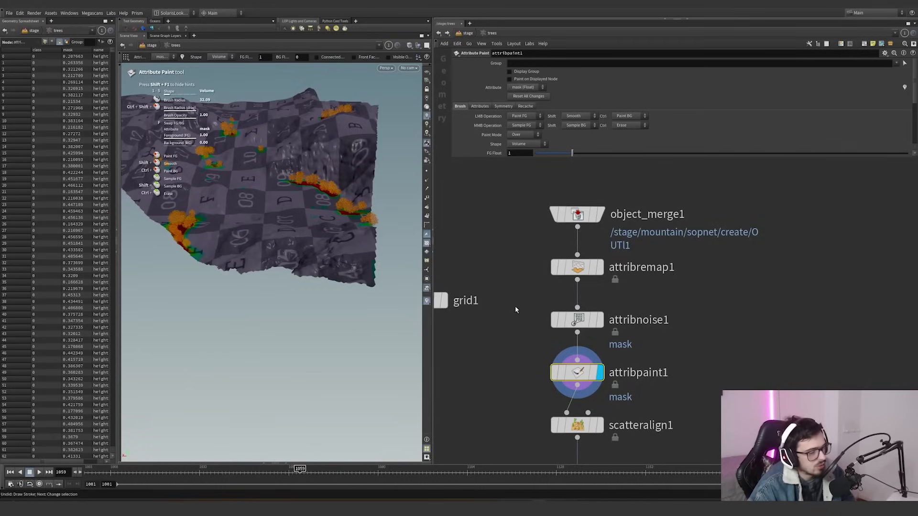
Step: Display scatteralign1, try a coverage of 0.007, and undo the change
{"action": "middle_click_drag", "start_coordinate": [527, 350], "coordinate": [504, 302]}
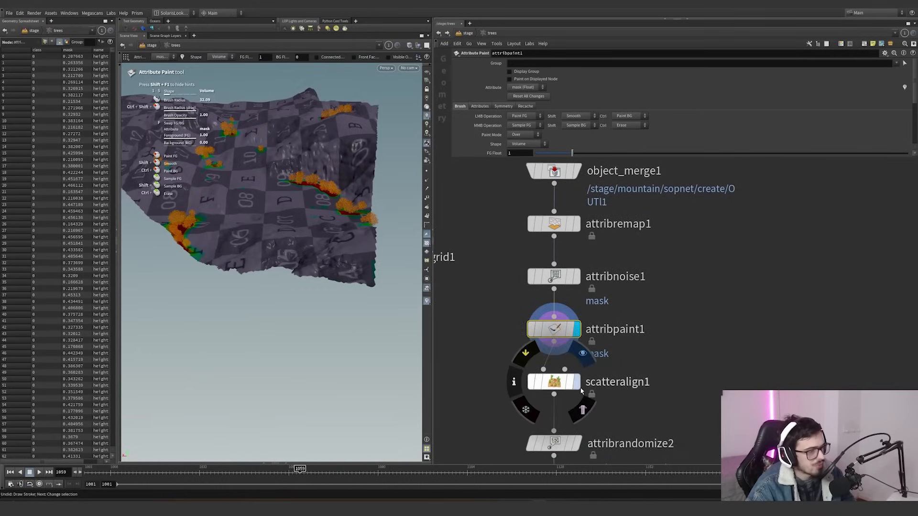
{"action": "left_click", "coordinate": [578, 384]}
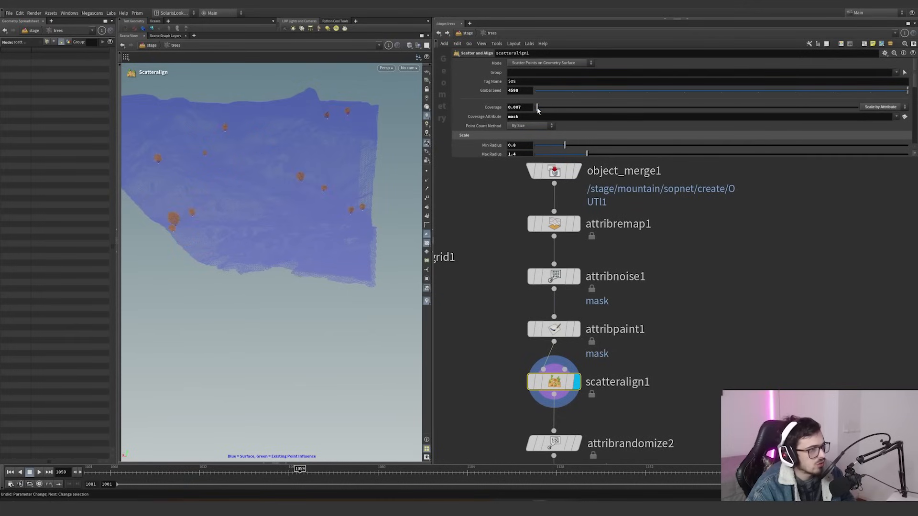
{"action": "scroll", "coordinate": [495, 106], "scroll_direction": "down", "scroll_amount": 3}
{"action": "scroll", "coordinate": [495, 105], "scroll_direction": "up", "scroll_amount": 1}
{"action": "key", "text": "ctrl+z"}
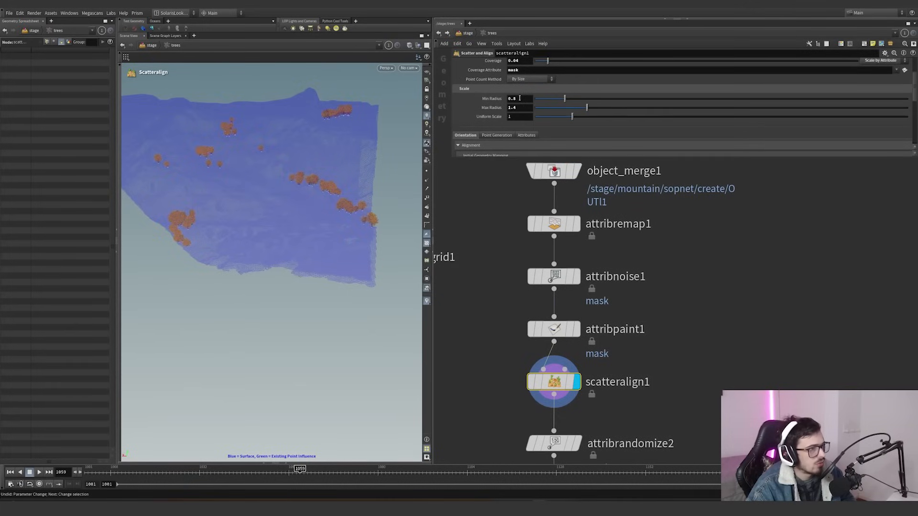
Step: Examine the orientation and rotation settings of scatteralign1 and the random attribute on attribrandomize2
{"action": "scroll", "coordinate": [480, 109], "scroll_direction": "down", "scroll_amount": 10}
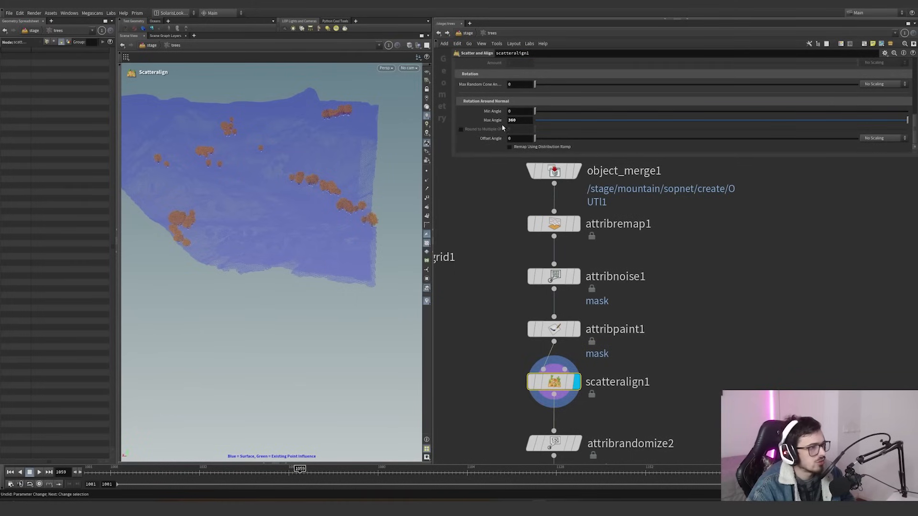
{"action": "scroll", "coordinate": [500, 127], "scroll_direction": "up", "scroll_amount": 7}
{"action": "scroll", "coordinate": [496, 138], "scroll_direction": "down", "scroll_amount": 6}
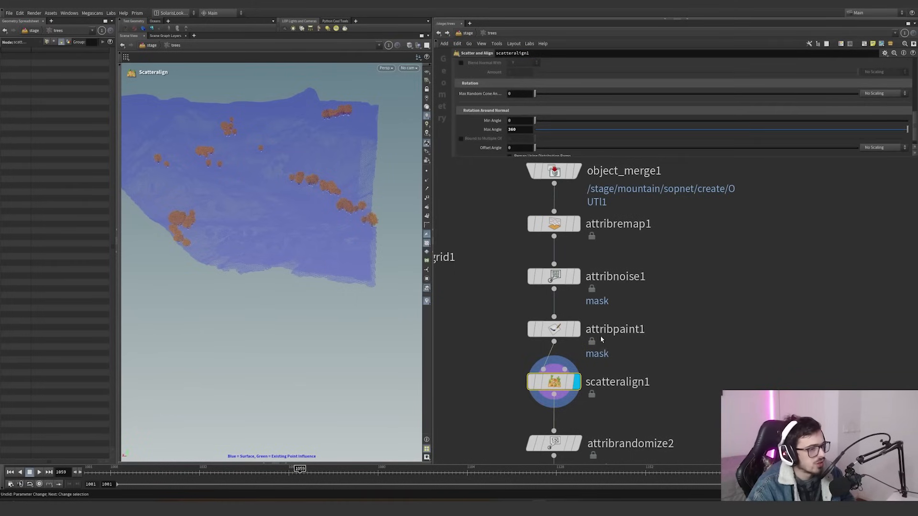
{"action": "scroll", "coordinate": [601, 336], "scroll_direction": "down", "scroll_amount": 1}
{"action": "middle_click_drag", "start_coordinate": [601, 337], "coordinate": [603, 276]}
{"action": "left_click", "coordinate": [583, 366]}
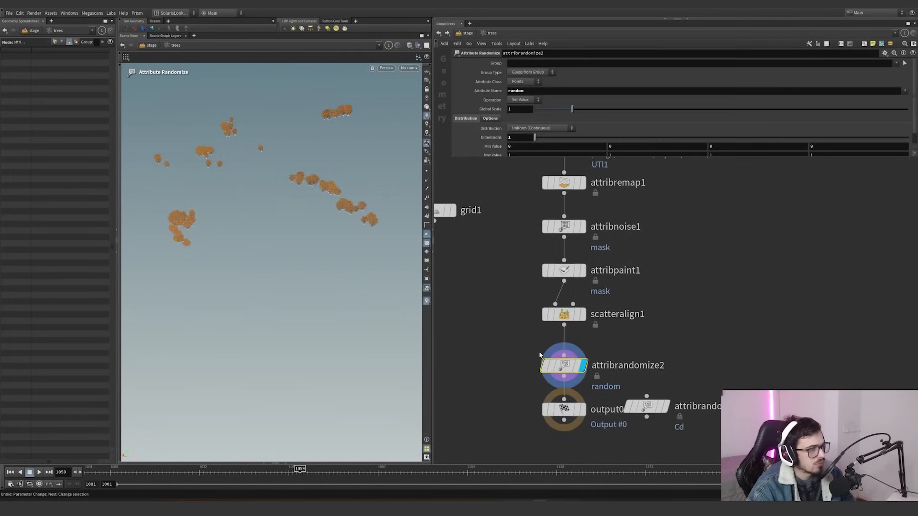
Step: Return to the stage network and look over the rocks instancer branch
{"action": "left_click", "coordinate": [468, 34]}
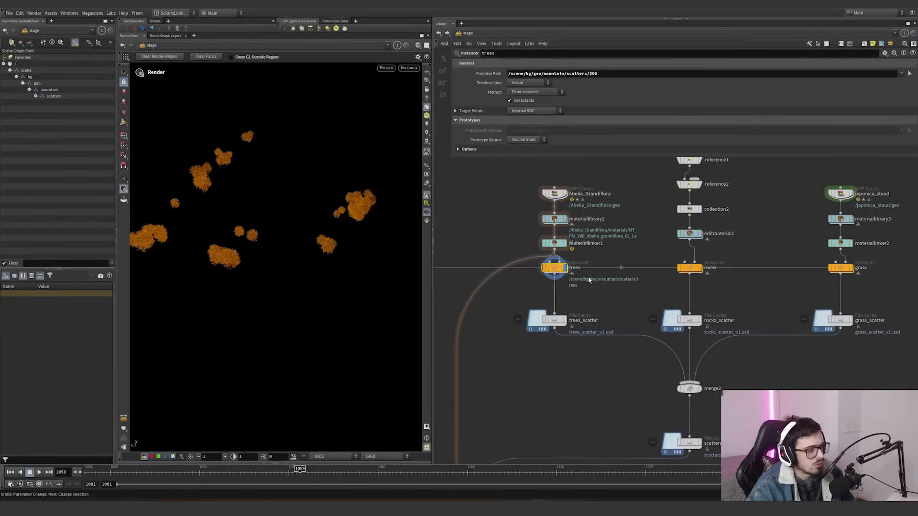
{"action": "middle_click_drag", "start_coordinate": [699, 292], "coordinate": [610, 325]}
{"action": "scroll", "coordinate": [618, 228], "scroll_direction": "up", "scroll_amount": 1}
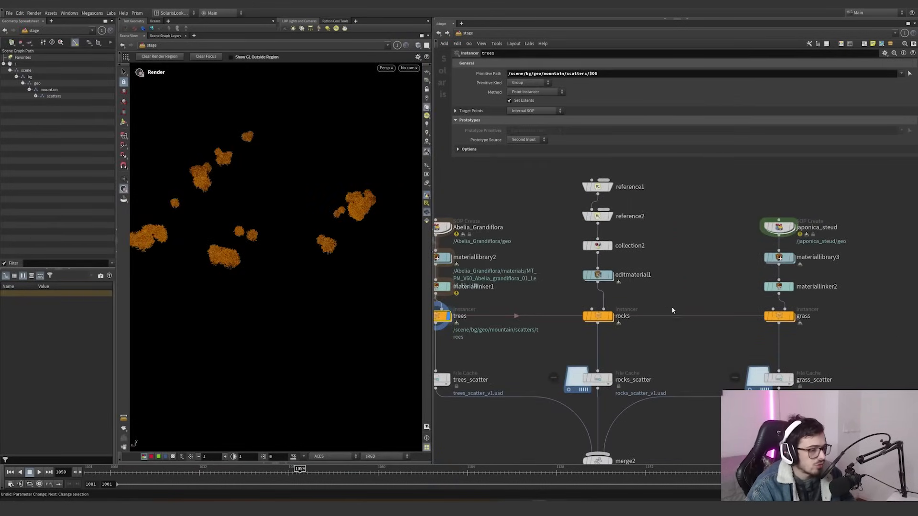
Step: Display reference1 in the rocks branch and bring the Small_Rock asset into view
{"action": "left_click_drag", "start_coordinate": [661, 352], "coordinate": [638, 309]}
{"action": "middle_click_drag", "start_coordinate": [663, 225], "coordinate": [661, 248]}
{"action": "left_click", "coordinate": [609, 210]}
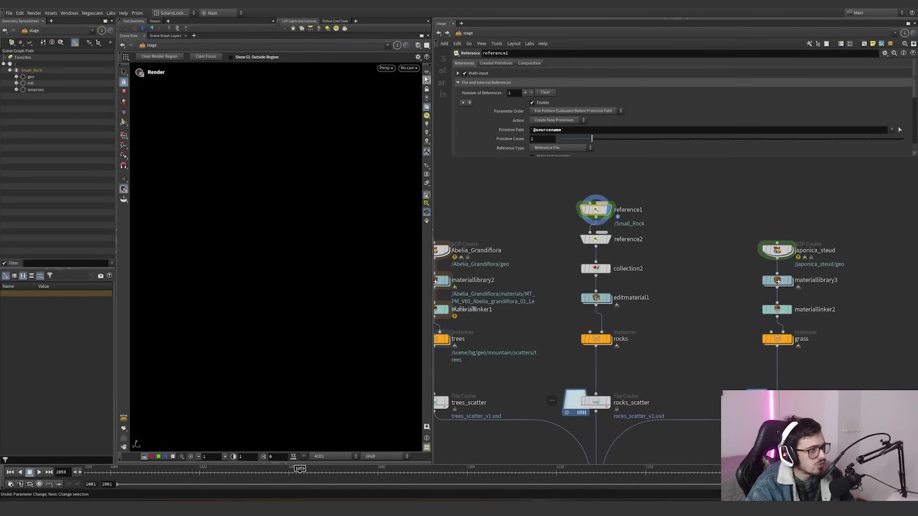
{"action": "middle_click_drag", "start_coordinate": [323, 207], "coordinate": [160, 319], "text": "alt"}
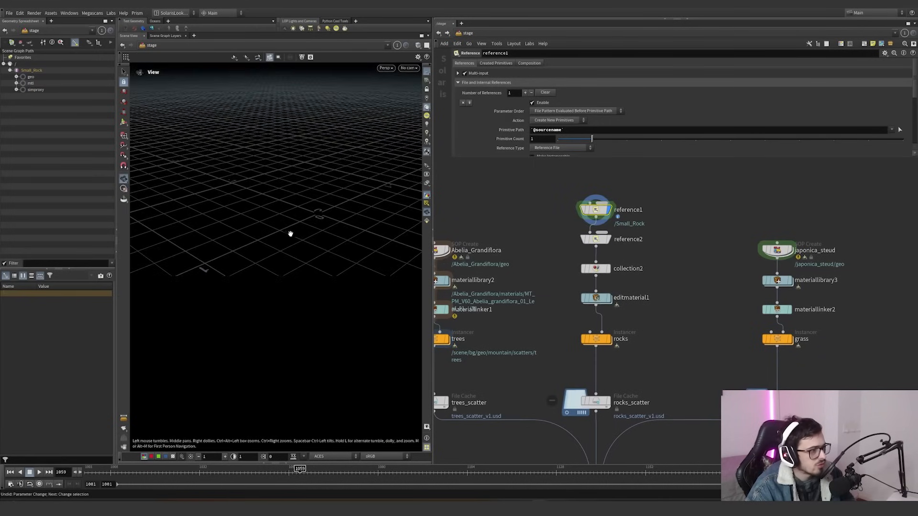
{"action": "middle_click_drag", "start_coordinate": [291, 231], "coordinate": [360, 161], "text": "alt"}
Step: Set the viewport camera's near clipping plane to 0.01 in the display options
{"action": "key", "text": "d"}
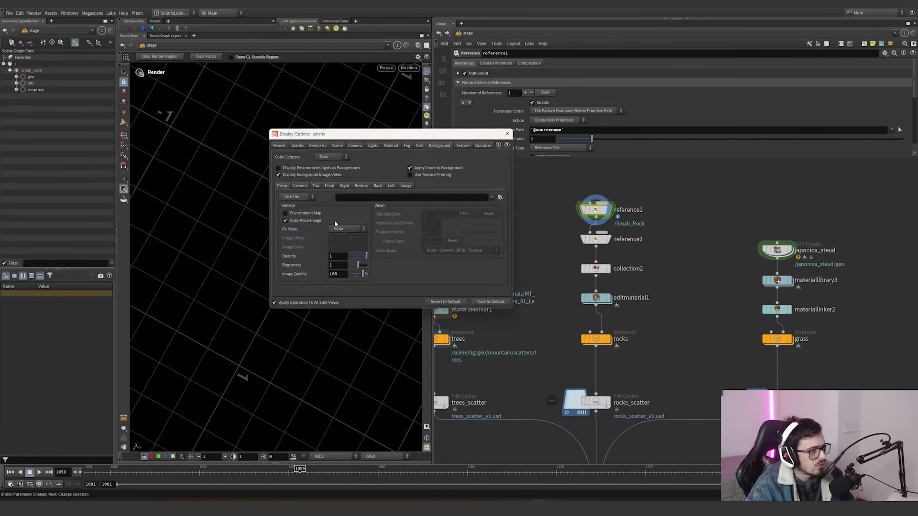
{"action": "left_click", "coordinate": [327, 148]}
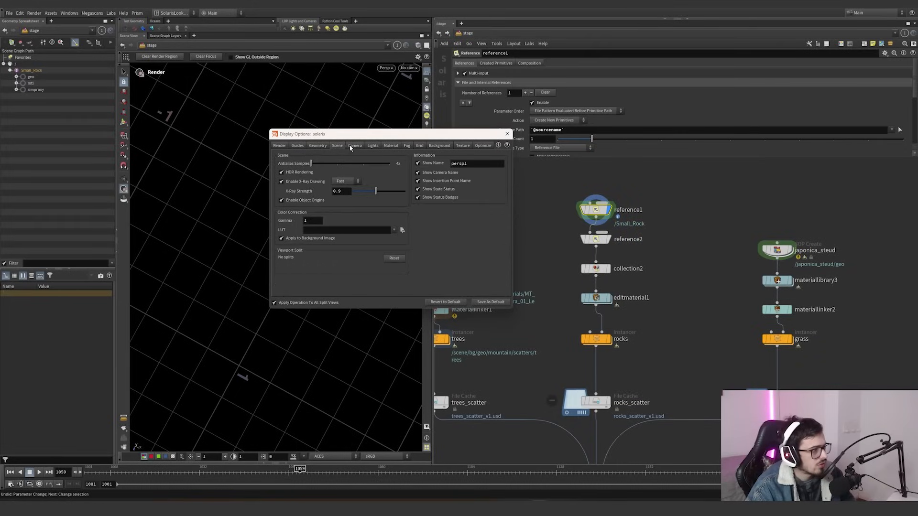
{"action": "left_click", "coordinate": [354, 146]}
{"action": "type", "text": "0.01"}
{"action": "key", "text": "Return"}
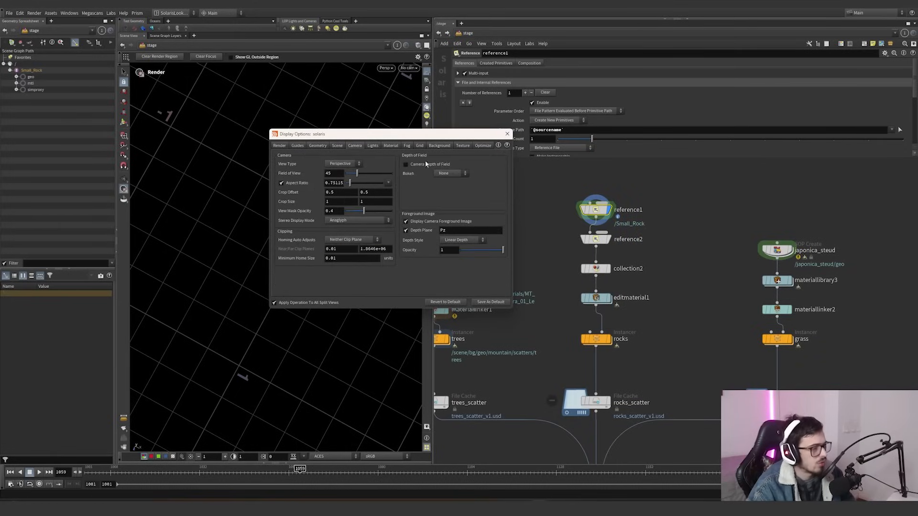
{"action": "left_click", "coordinate": [507, 134]}
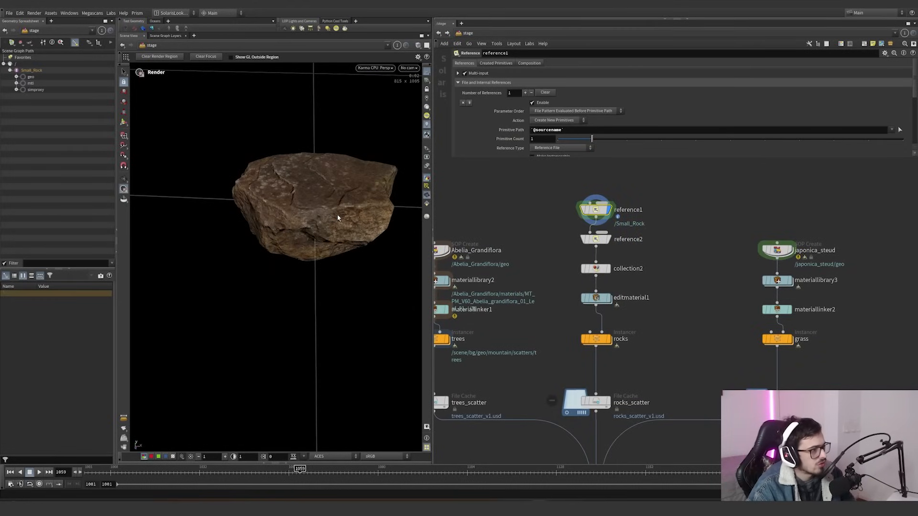
Step: Display reference2 and inspect the Small_Rock primitive and its simproxy in the scene graph
{"action": "left_click", "coordinate": [592, 239]}
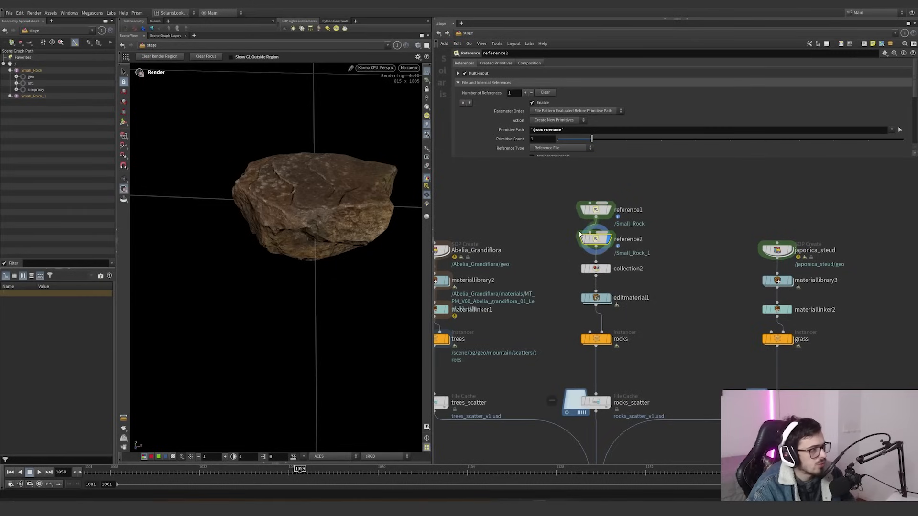
{"action": "left_click", "coordinate": [27, 71]}
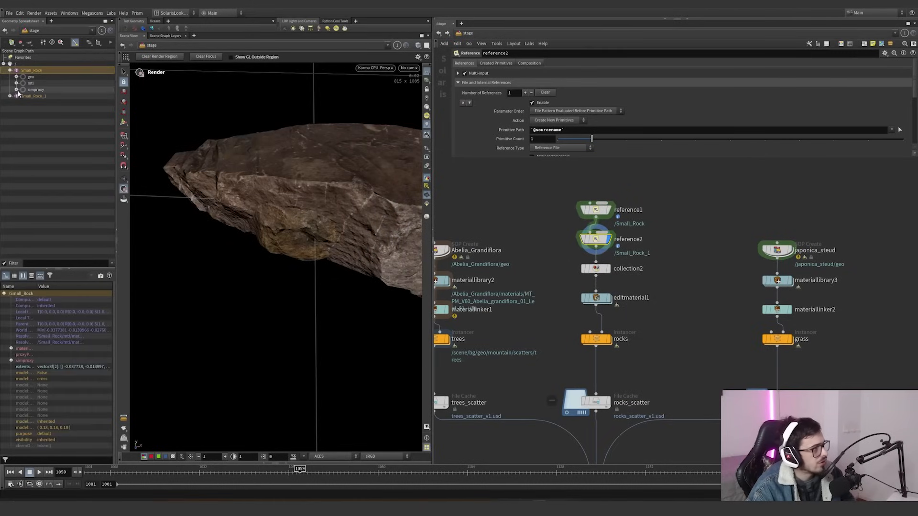
{"action": "left_click", "coordinate": [36, 89]}
Step: Examine the rock_collection definition in collection2 and the material paths on editmaterial1
{"action": "left_click", "coordinate": [608, 268]}
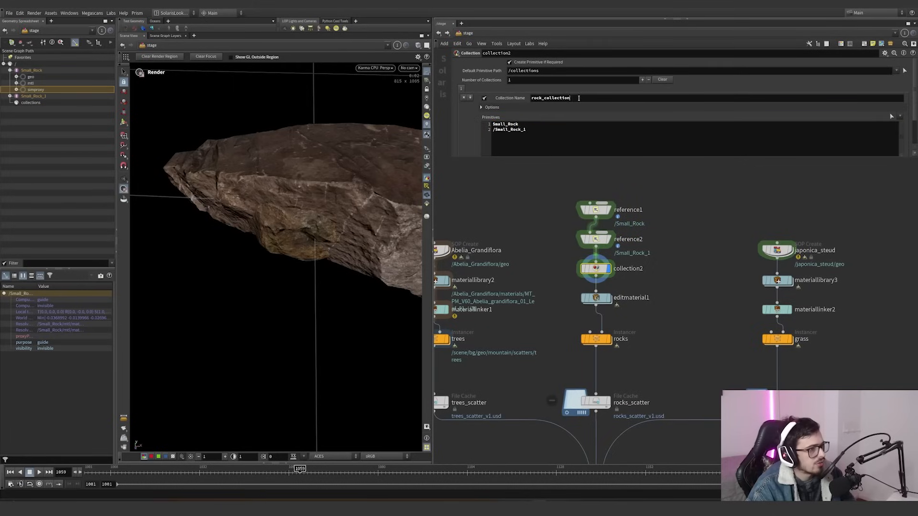
{"action": "double_click", "coordinate": [550, 98]}
{"action": "middle_click_drag", "start_coordinate": [656, 271], "coordinate": [625, 248]}
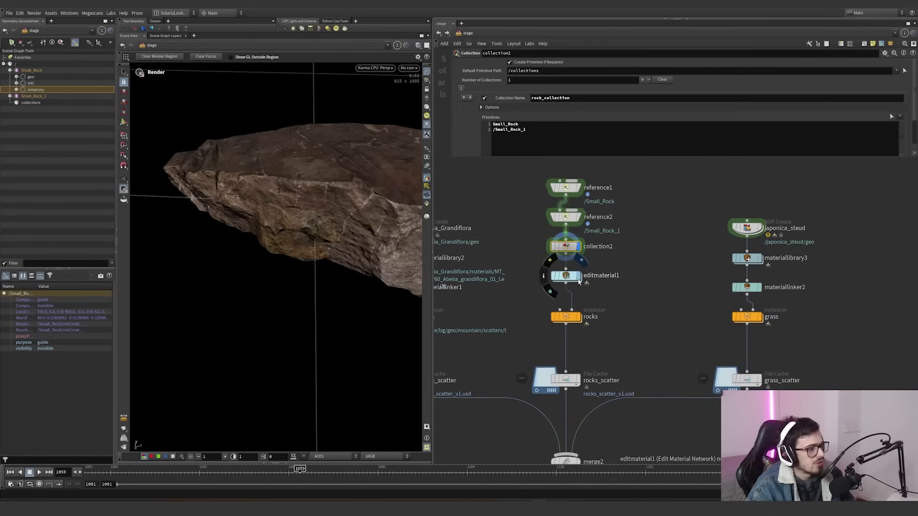
{"action": "left_click", "coordinate": [613, 292]}
{"action": "left_click", "coordinate": [579, 276]}
{"action": "left_click_drag", "start_coordinate": [625, 299], "coordinate": [542, 267]}
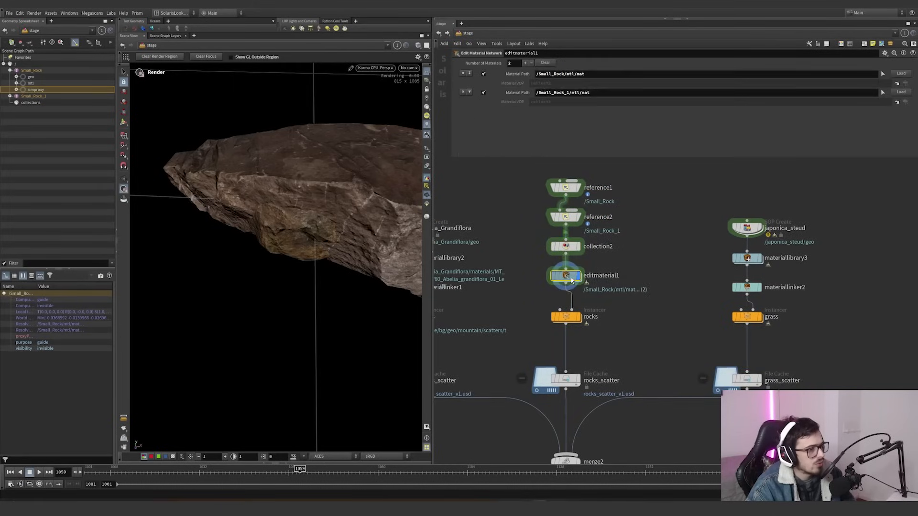
Step: Look through the displacement and color correction nodes inside editmaterial1, and return to the stage network
{"action": "key", "text": "i"}
{"action": "scroll", "coordinate": [654, 264], "scroll_direction": "down", "scroll_amount": 2}
{"action": "scroll", "coordinate": [642, 270], "scroll_direction": "up", "scroll_amount": 4}
{"action": "scroll", "coordinate": [643, 265], "scroll_direction": "down", "scroll_amount": 7}
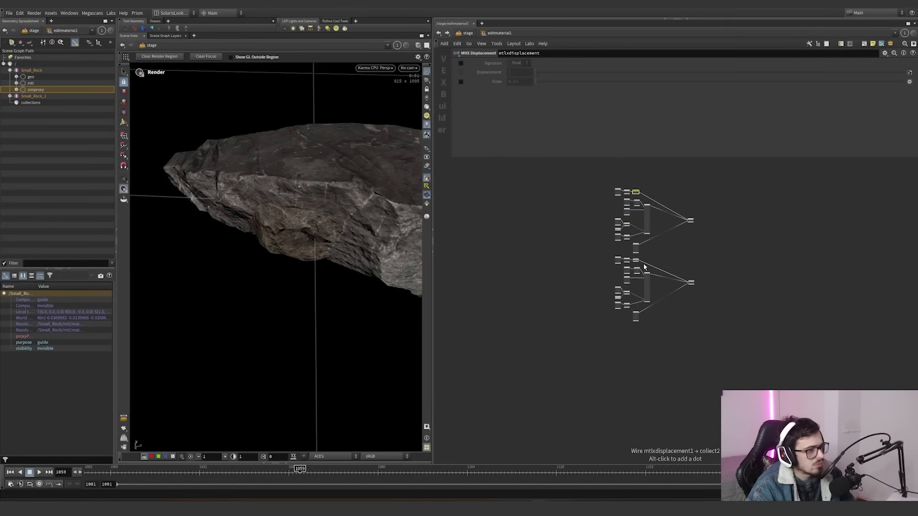
{"action": "scroll", "coordinate": [643, 199], "scroll_direction": "up", "scroll_amount": 6}
{"action": "scroll", "coordinate": [644, 178], "scroll_direction": "up", "scroll_amount": 2}
{"action": "middle_click_drag", "start_coordinate": [644, 178], "coordinate": [667, 230]}
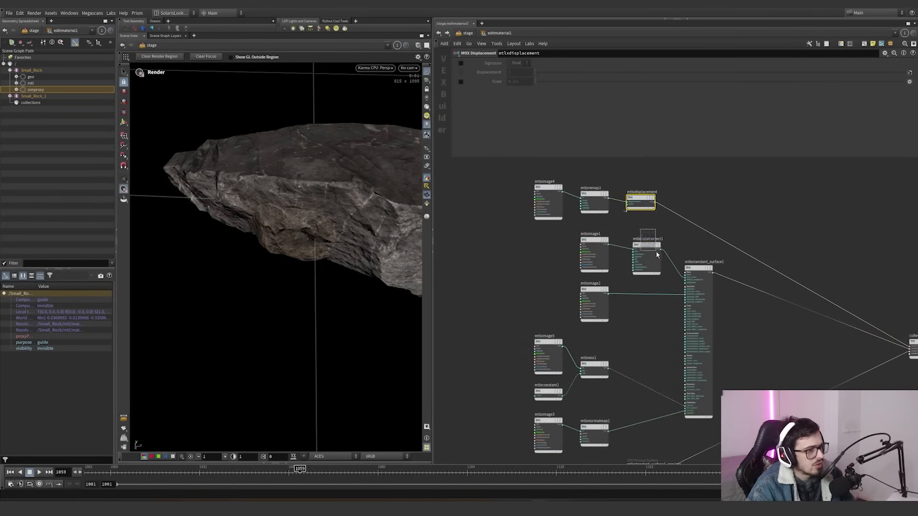
{"action": "left_click_drag", "start_coordinate": [656, 252], "coordinate": [658, 257]}
{"action": "middle_click_drag", "start_coordinate": [664, 282], "coordinate": [584, 249]}
{"action": "scroll", "coordinate": [622, 275], "scroll_direction": "down", "scroll_amount": 2}
{"action": "left_click", "coordinate": [467, 34]}
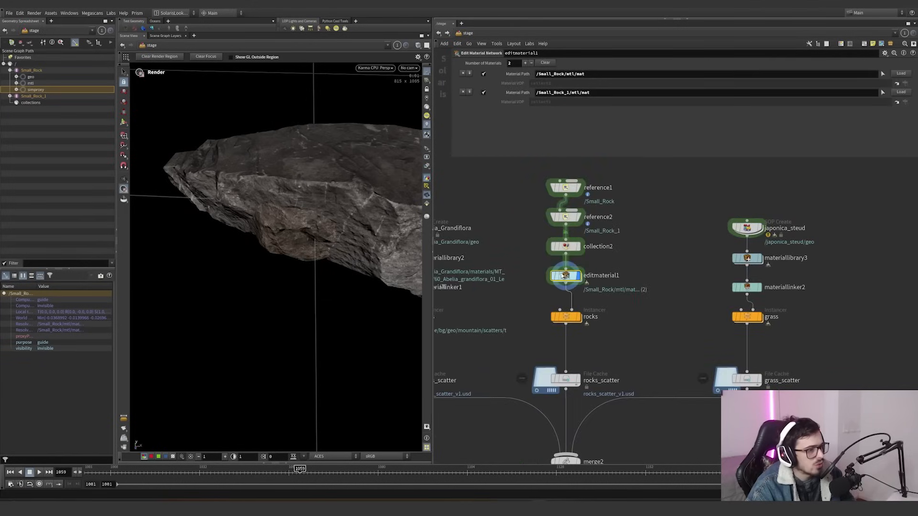
Step: Display the rocks instancer and orbit around the scattered rocks
{"action": "middle_click_drag", "start_coordinate": [615, 310], "coordinate": [603, 262]}
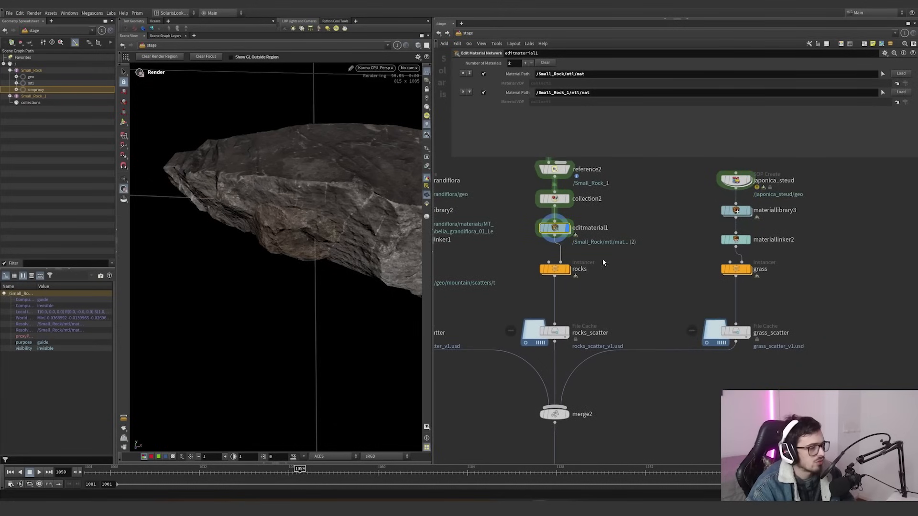
{"action": "mouse_move", "coordinate": [572, 276]}
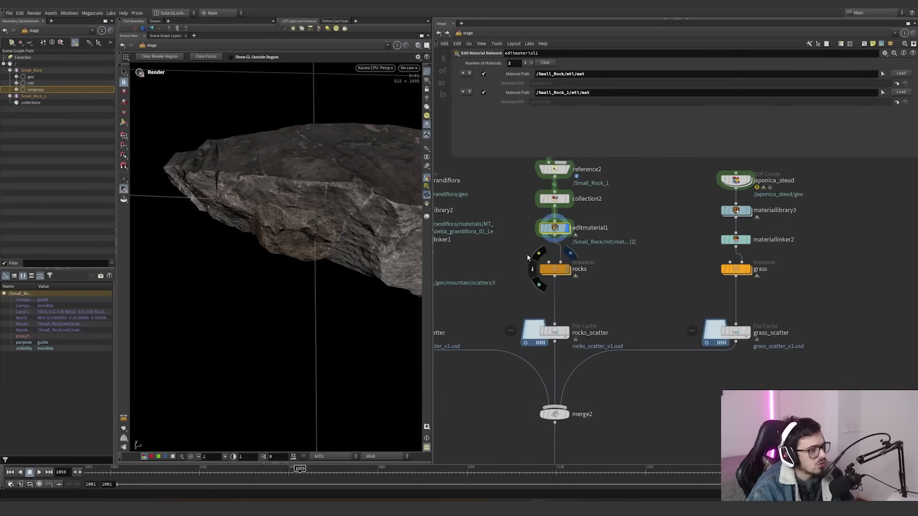
{"action": "left_click", "coordinate": [568, 269]}
{"action": "left_click_drag", "start_coordinate": [229, 249], "coordinate": [365, 337]}
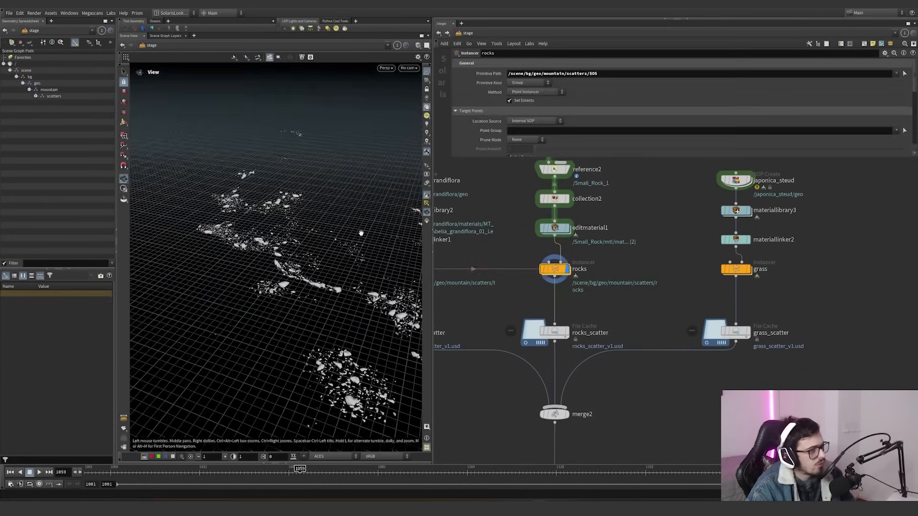
Step: Enter the rocks instancer's network and place object_merge1 centered above the two scatter branches
{"action": "double_click", "coordinate": [562, 271]}
{"action": "scroll", "coordinate": [566, 275], "scroll_direction": "down", "scroll_amount": 2}
{"action": "middle_click_drag", "start_coordinate": [575, 277], "coordinate": [526, 339]}
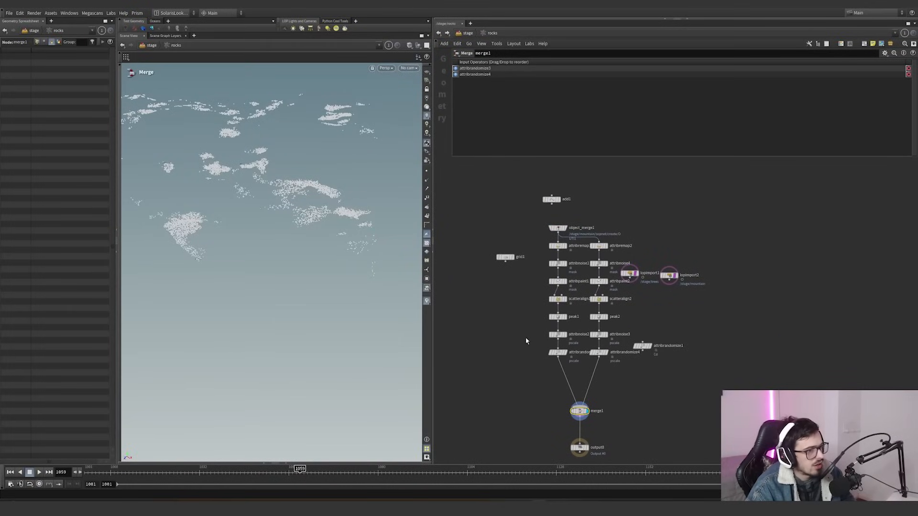
{"action": "left_click_drag", "start_coordinate": [559, 229], "coordinate": [580, 215]}
{"action": "left_click", "coordinate": [587, 213]}
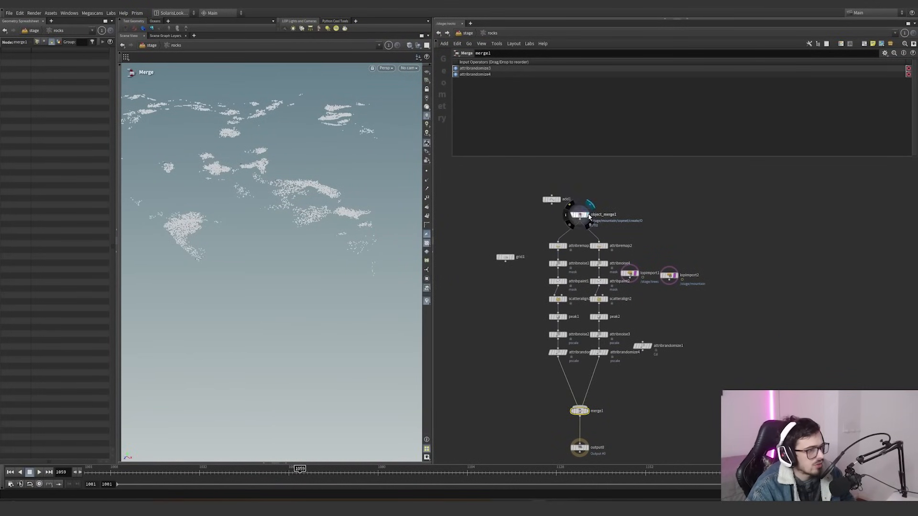
Step: Step the display through attribremap1, attribnoise1, attribpaint1 and scatteralign1 to examine the rock mask and scatter
{"action": "left_click", "coordinate": [567, 247]}
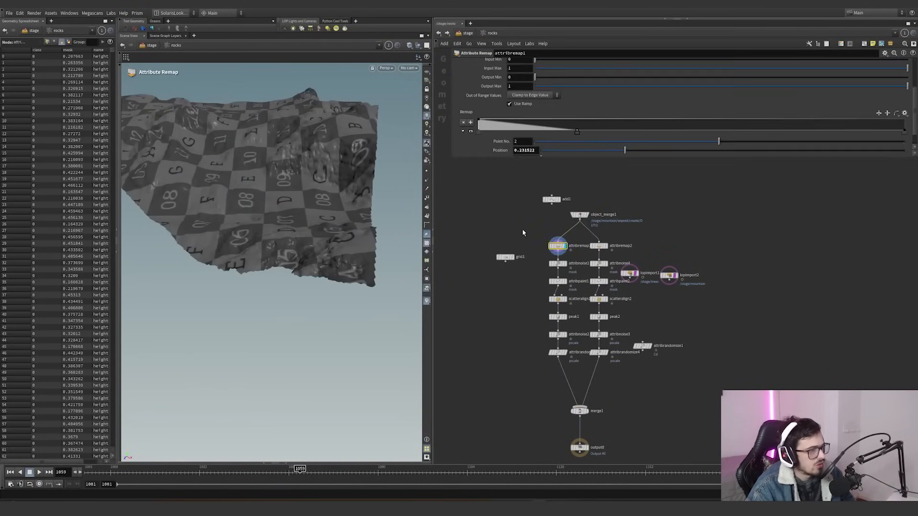
{"action": "left_click", "coordinate": [565, 263]}
{"action": "scroll", "coordinate": [569, 266], "scroll_direction": "up", "scroll_amount": 4}
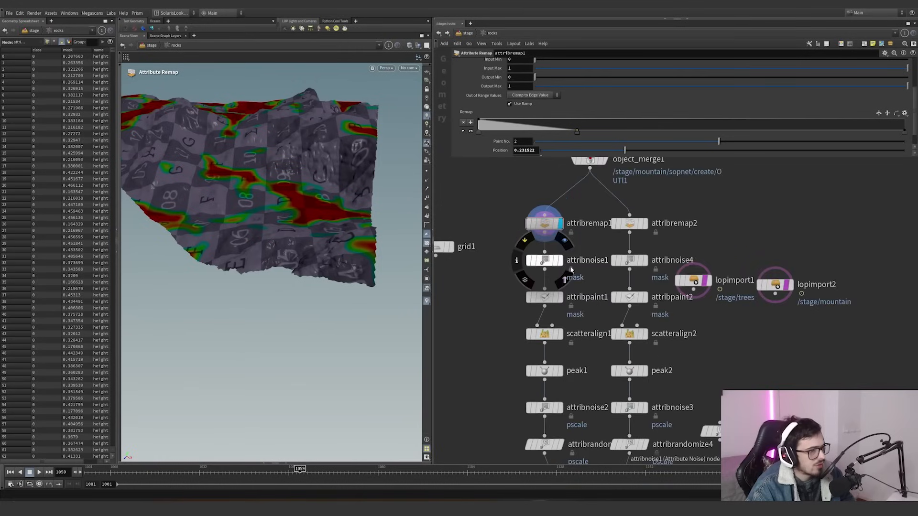
{"action": "left_click", "coordinate": [545, 296]}
{"action": "left_click", "coordinate": [560, 297]}
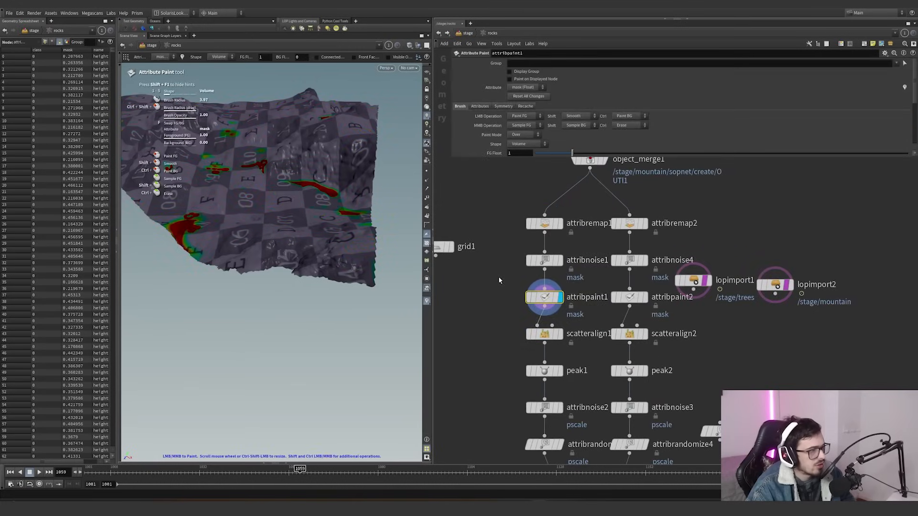
{"action": "left_click", "coordinate": [544, 333]}
{"action": "left_click", "coordinate": [560, 333]}
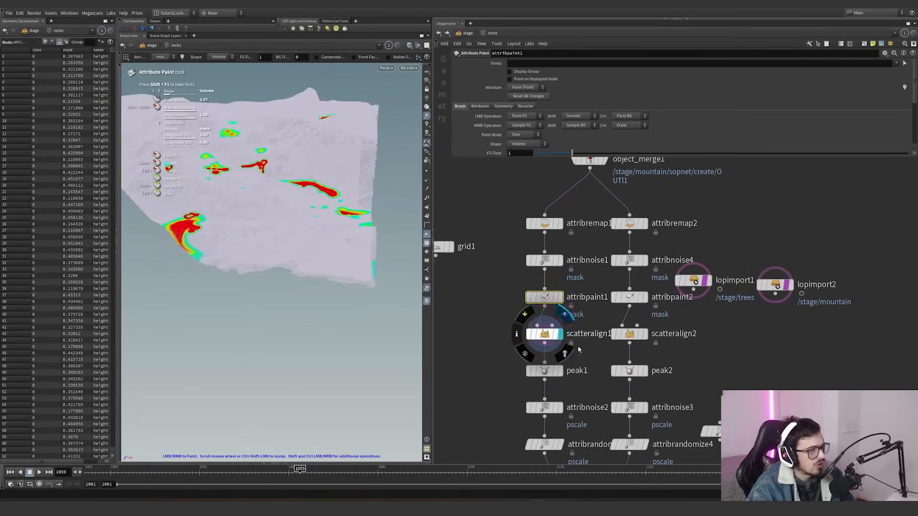
Step: Display peak1 and toggle its bypass to compare the offset of the scattered rock points
{"action": "right_click_drag", "start_coordinate": [358, 240], "coordinate": [448, 154], "text": "alt"}
{"action": "mouse_move", "coordinate": [335, 248]}
{"action": "left_mouse_down", "text": "alt"}
{"action": "mouse_move", "coordinate": [372, 321]}
{"action": "mouse_move", "coordinate": [281, 233]}
{"action": "mouse_move", "coordinate": [325, 239]}
{"action": "left_mouse_up", "text": "alt"}
{"action": "middle_click_drag", "start_coordinate": [325, 238], "coordinate": [283, 249], "text": "alt"}
{"action": "middle_click_drag", "start_coordinate": [583, 359], "coordinate": [580, 270]}
{"action": "scroll", "coordinate": [571, 286], "scroll_direction": "up", "scroll_amount": 2}
{"action": "left_click", "coordinate": [535, 281]}
{"action": "left_click", "coordinate": [553, 281]}
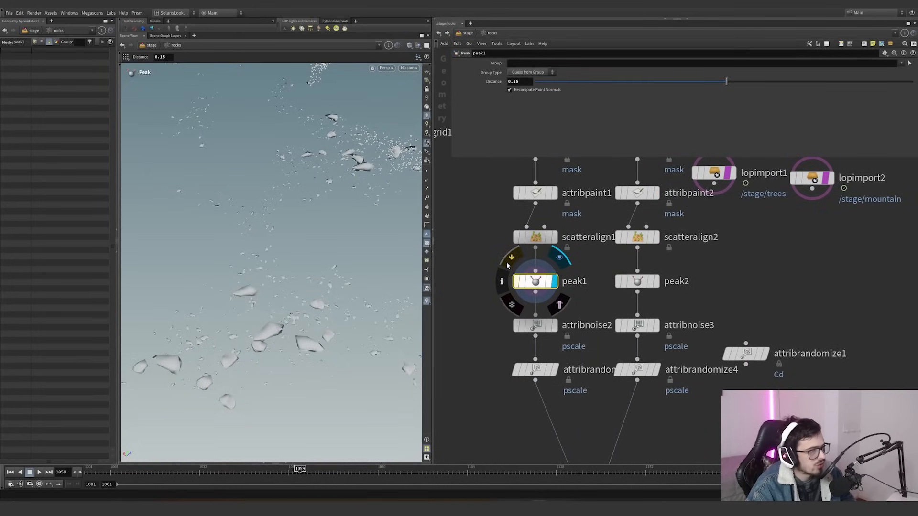
{"action": "left_click", "coordinate": [507, 265]}
{"action": "left_click", "coordinate": [508, 265]}
{"action": "left_click_drag", "start_coordinate": [306, 205], "coordinate": [256, 250], "text": "alt"}
Step: Wire the first rock branch's final attribute randomize node directly into output0, skipping merge1
{"action": "scroll", "coordinate": [519, 200], "scroll_direction": "down", "scroll_amount": 3}
{"action": "left_click_drag", "start_coordinate": [561, 417], "coordinate": [528, 304]}
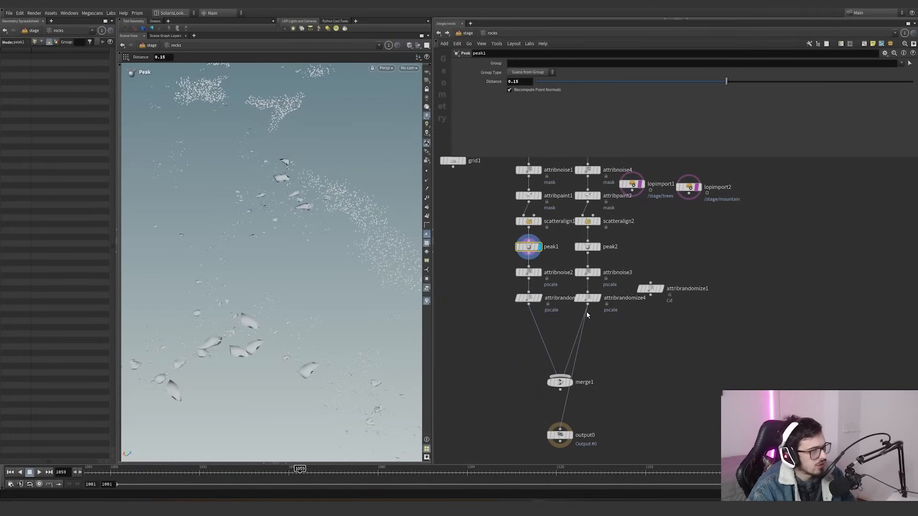
Step: Undo the last node connection and display the attribnoise2 node with its pscale noise parameters fully exposed
{"action": "key", "text": "ctrl+z"}
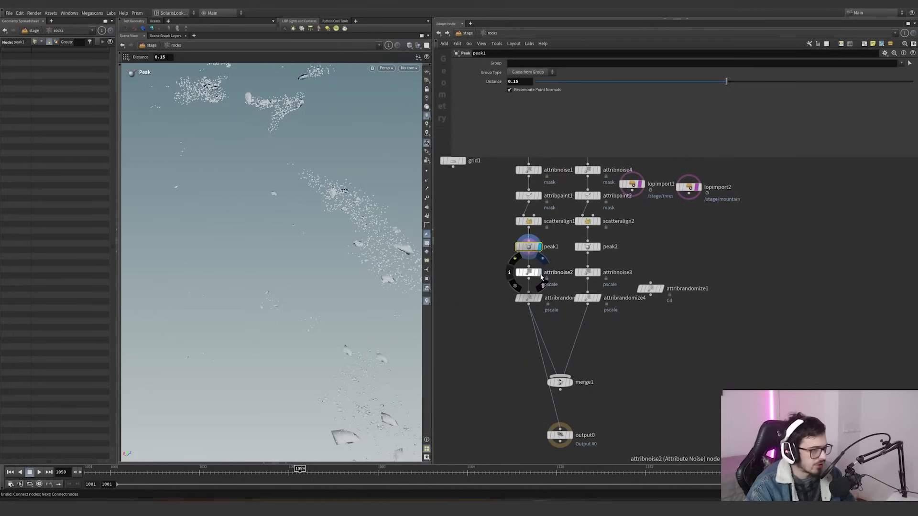
{"action": "left_click", "coordinate": [540, 274]}
{"action": "left_click_drag", "start_coordinate": [561, 286], "coordinate": [505, 236]}
{"action": "left_click", "coordinate": [519, 272]}
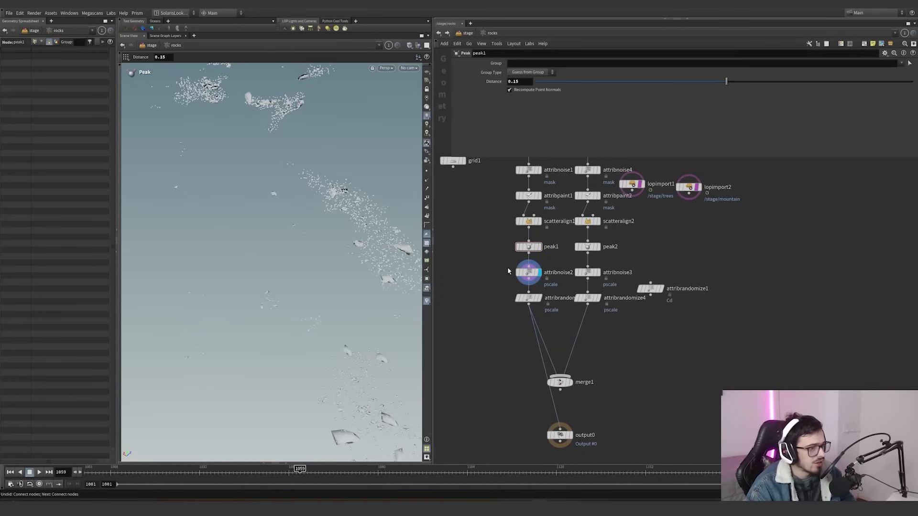
{"action": "left_click_drag", "start_coordinate": [465, 156], "coordinate": [465, 276]}
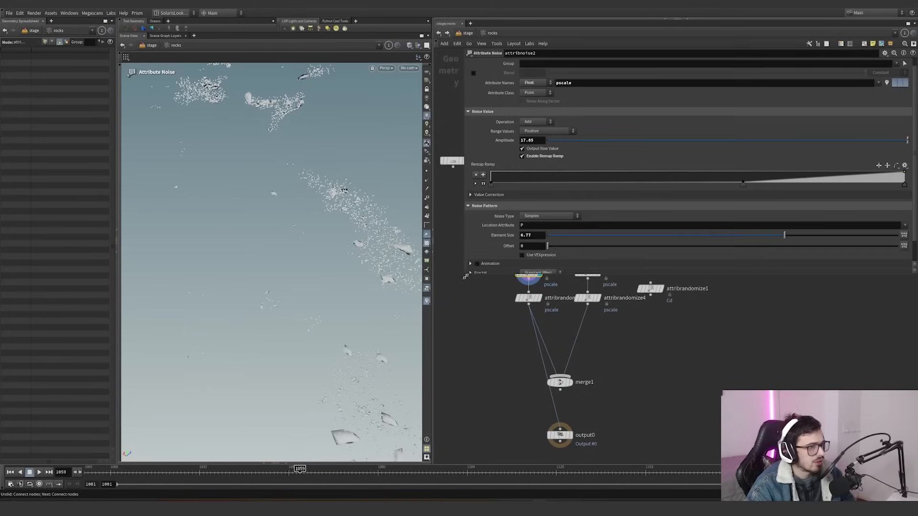
Step: Try shifting the points of attribnoise2's remap ramp, undoing the change to the end point
{"action": "left_click_drag", "start_coordinate": [892, 184], "coordinate": [796, 184]}
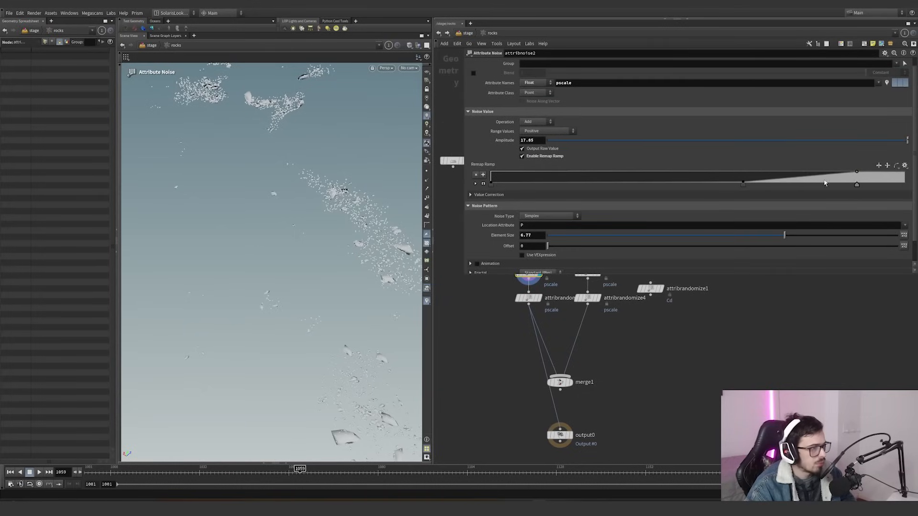
{"action": "key", "text": "ctrl+z"}
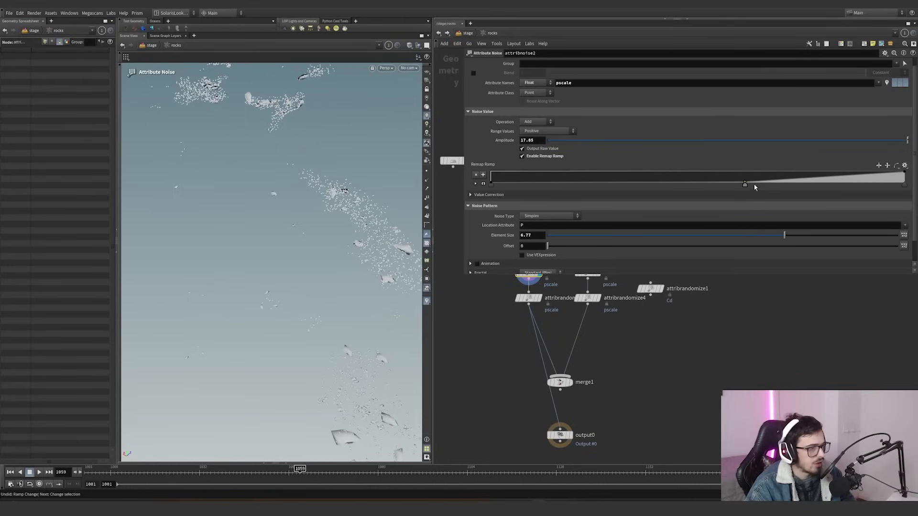
{"action": "mouse_move", "coordinate": [754, 188]}
{"action": "left_mouse_down"}
{"action": "mouse_move", "coordinate": [808, 192]}
{"action": "mouse_move", "coordinate": [743, 187]}
{"action": "left_mouse_up"}
Step: Display the first branch's pscale Attribute Randomize node and expand its custom ramp for inspection
{"action": "middle_click_drag", "start_coordinate": [538, 142], "coordinate": [538, 120]}
{"action": "middle_click_drag", "start_coordinate": [528, 298], "coordinate": [512, 328]}
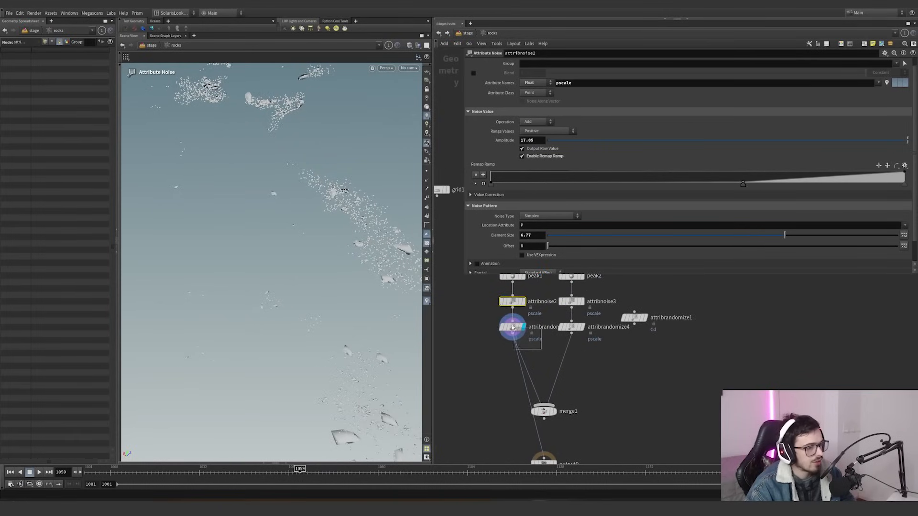
{"action": "left_click", "coordinate": [512, 328]}
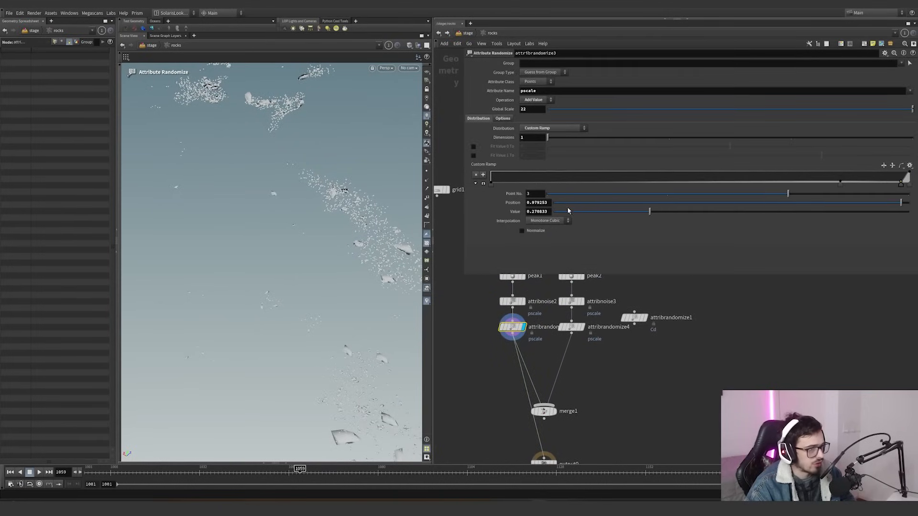
{"action": "left_click", "coordinate": [483, 183]}
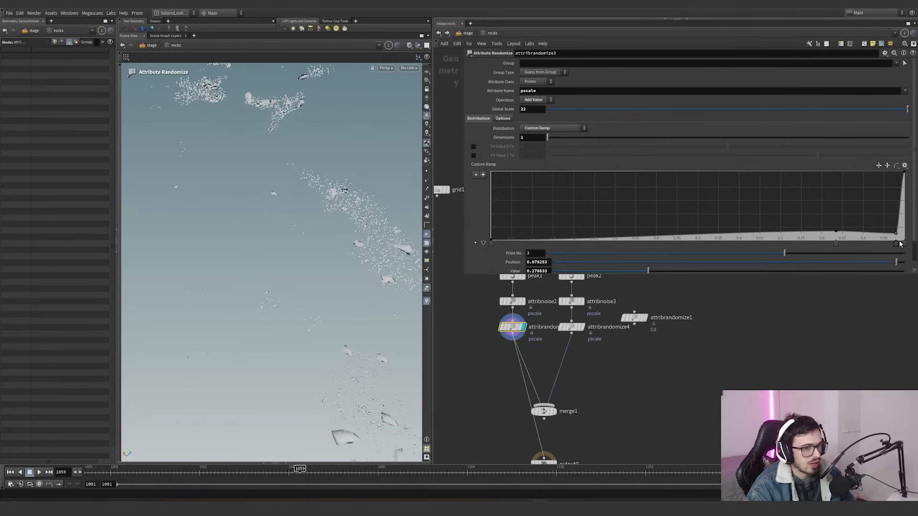
{"action": "mouse_move", "coordinate": [537, 111]}
{"action": "middle_mouse_down"}
{"action": "mouse_move", "coordinate": [538, 98]}
{"action": "mouse_move", "coordinate": [597, 99]}
{"action": "mouse_move", "coordinate": [540, 100]}
{"action": "middle_mouse_up"}
{"action": "middle_click_drag", "start_coordinate": [584, 335], "coordinate": [546, 366]}
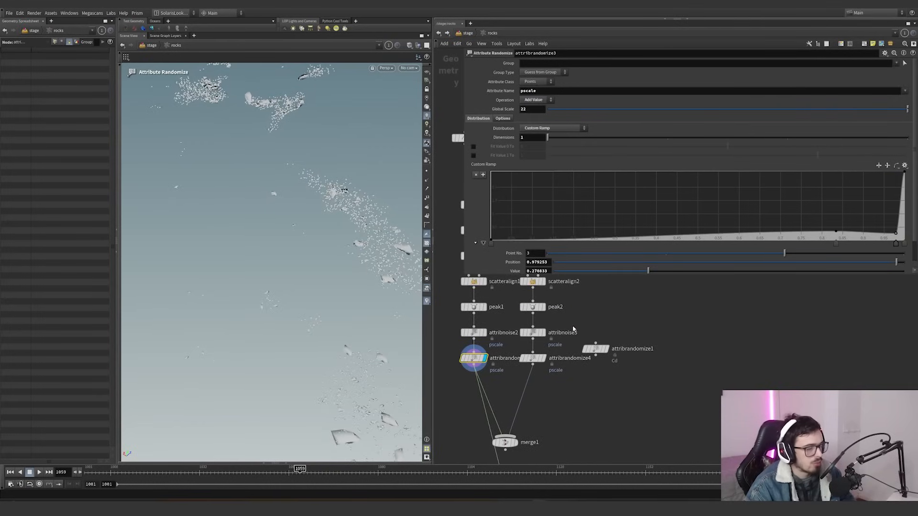
Step: Connect merge1 to output0 and display the merged rock points
{"action": "middle_click_drag", "start_coordinate": [516, 448], "coordinate": [505, 381]}
{"action": "left_click_drag", "start_coordinate": [490, 403], "coordinate": [495, 386]}
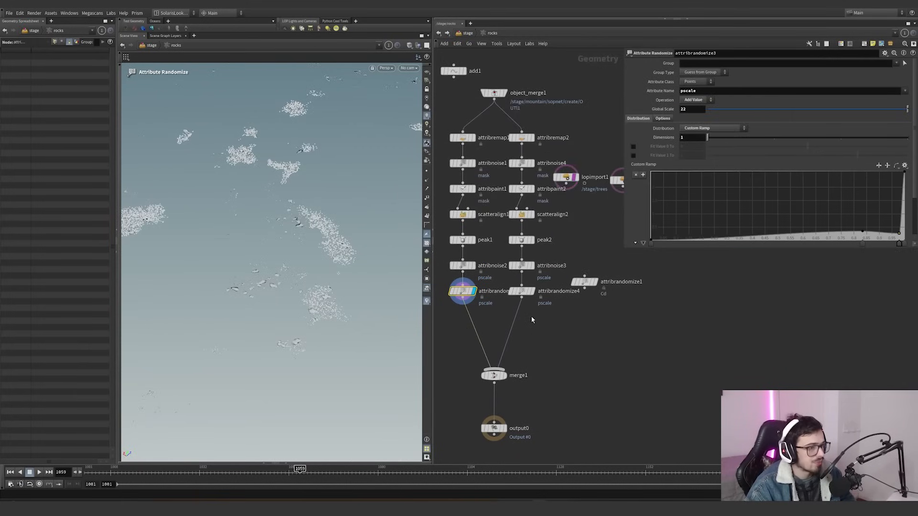
{"action": "left_click", "coordinate": [494, 375]}
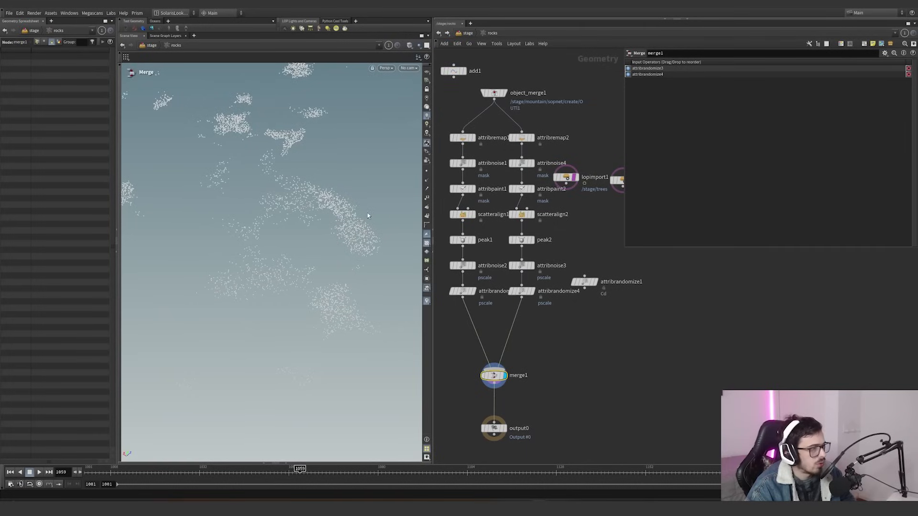
Step: Compare the point scatters of the two final Attribute Randomize branches, ending on the merge1 result
{"action": "left_click", "coordinate": [473, 291]}
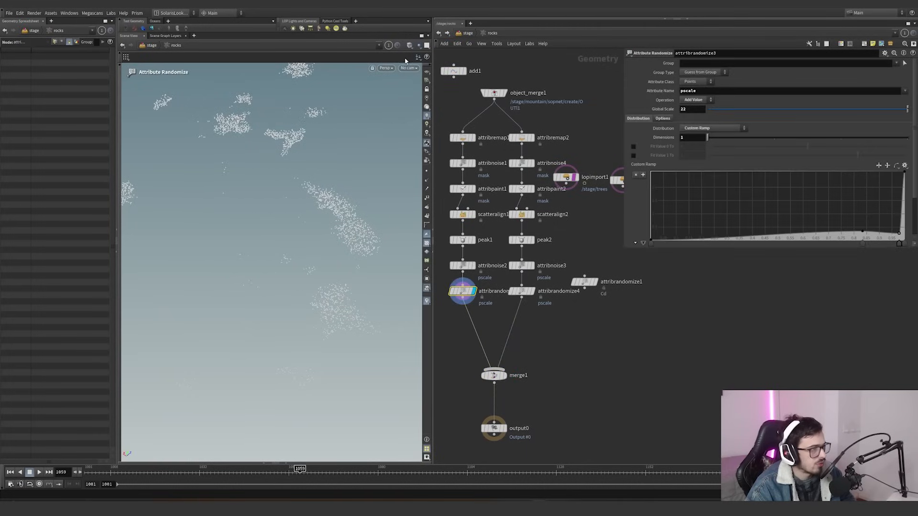
{"action": "left_click", "coordinate": [526, 292]}
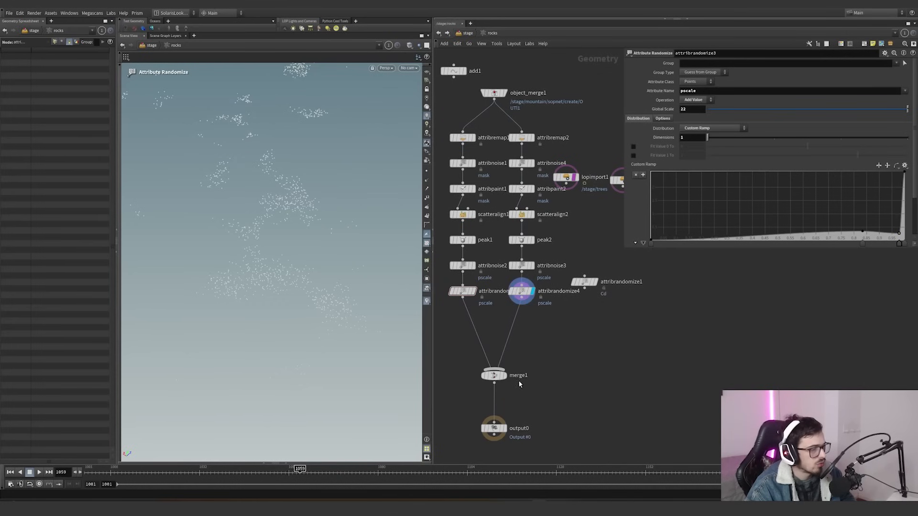
{"action": "left_click", "coordinate": [502, 376]}
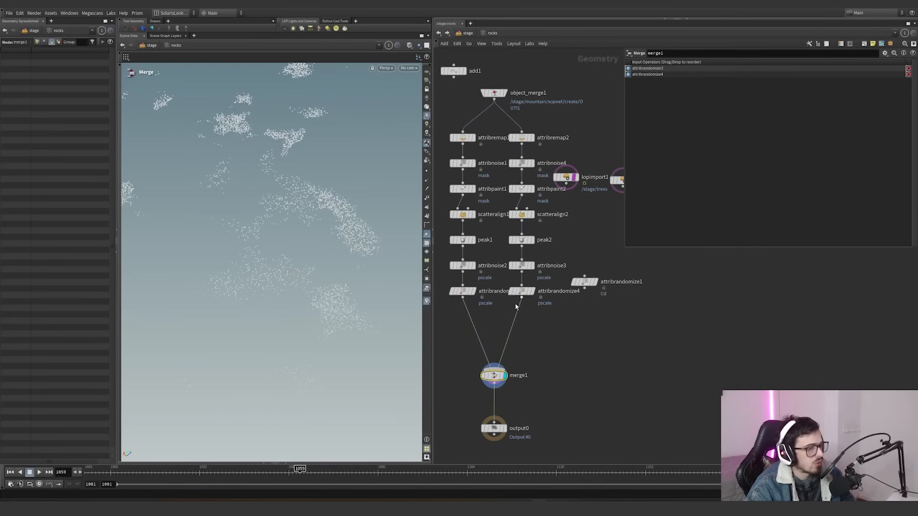
Step: Return to the stage network and display the rocks_scatter file cache, checking it against the rocks instancer
{"action": "left_click", "coordinate": [466, 33]}
{"action": "left_click", "coordinate": [557, 319]}
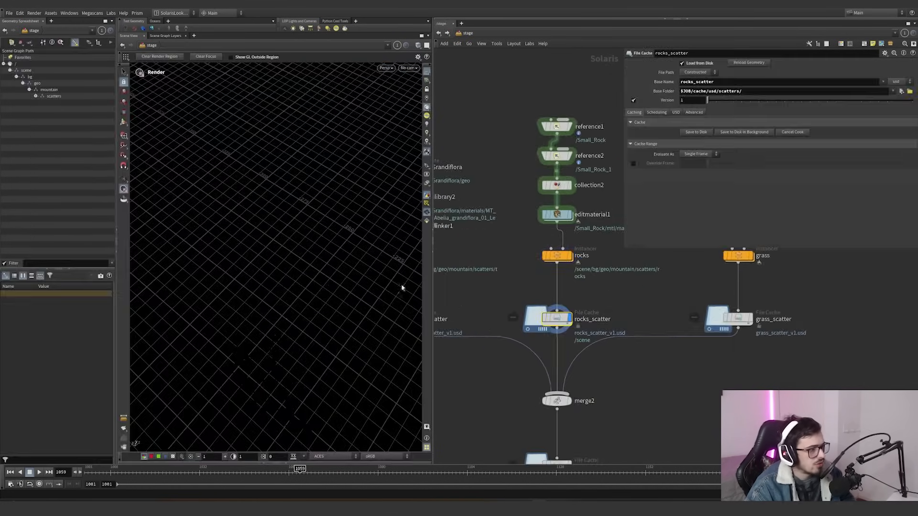
{"action": "key", "text": "space+g"}
{"action": "left_click", "coordinate": [426, 72]}
{"action": "key", "text": "d"}
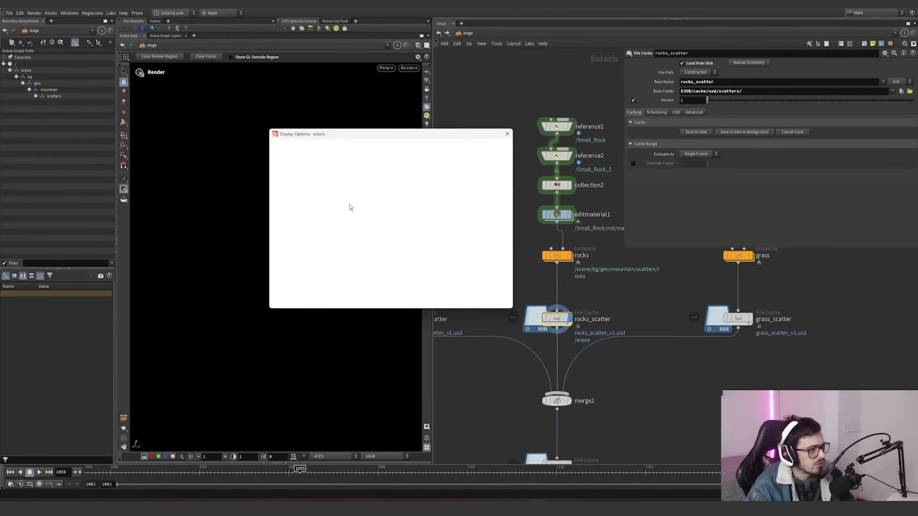
{"action": "left_click", "coordinate": [507, 134]}
{"action": "left_click", "coordinate": [557, 256]}
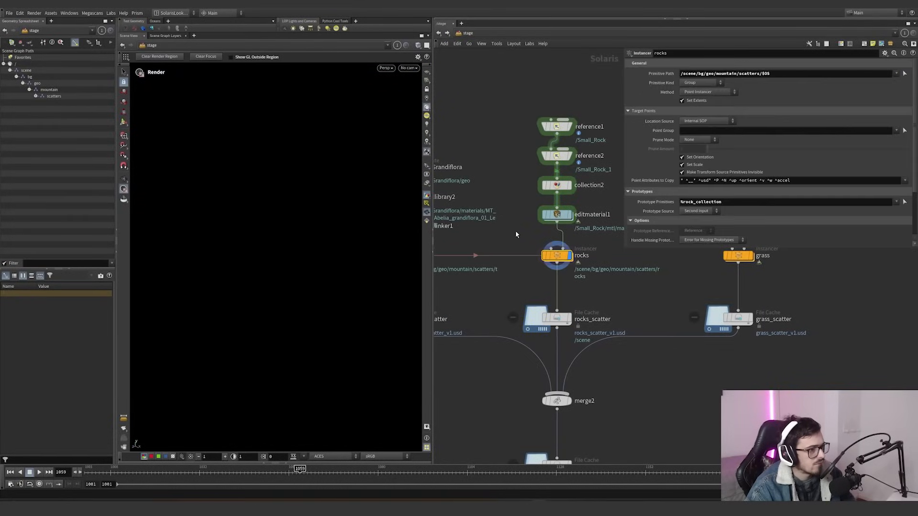
{"action": "left_click", "coordinate": [552, 321]}
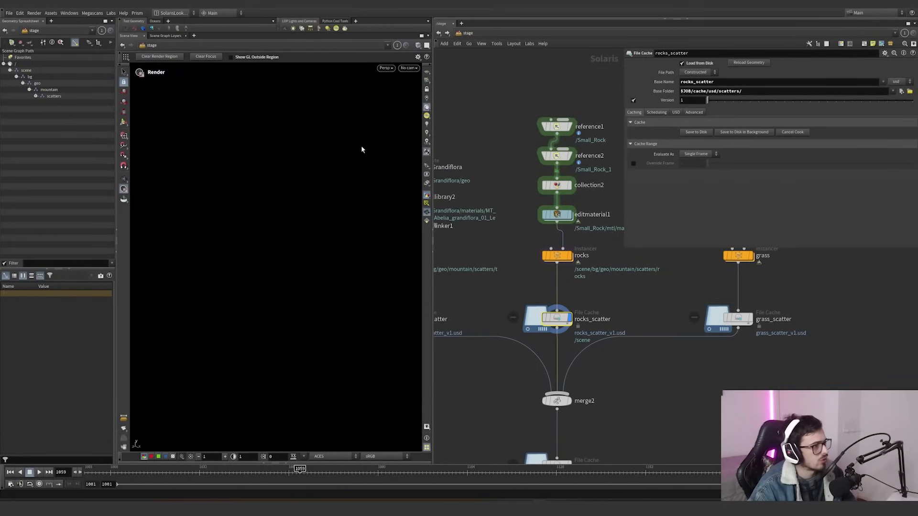
Step: Set the viewport background color scheme to Grey in the display options
{"action": "key", "text": "d"}
{"action": "left_click", "coordinate": [440, 145]}
{"action": "left_click", "coordinate": [331, 157]}
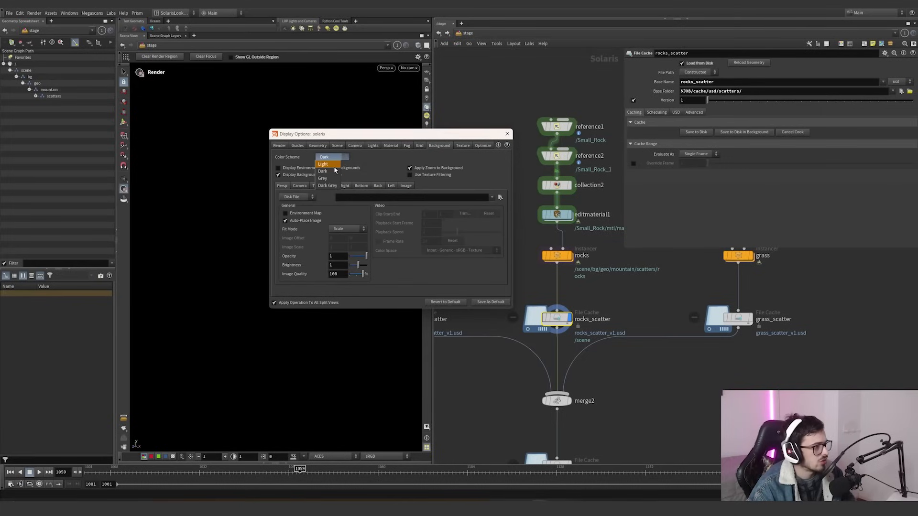
{"action": "left_click", "coordinate": [332, 179]}
{"action": "left_click", "coordinate": [508, 135]}
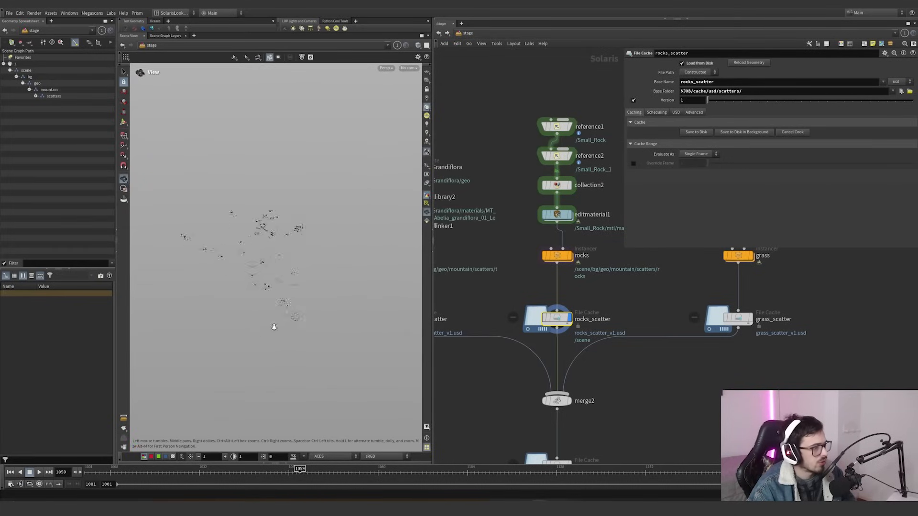
Step: Display merge2 and examine the combined trees, rocks and grass scatters up close
{"action": "scroll", "coordinate": [535, 395], "scroll_direction": "down", "scroll_amount": 3}
{"action": "left_click", "coordinate": [551, 385]}
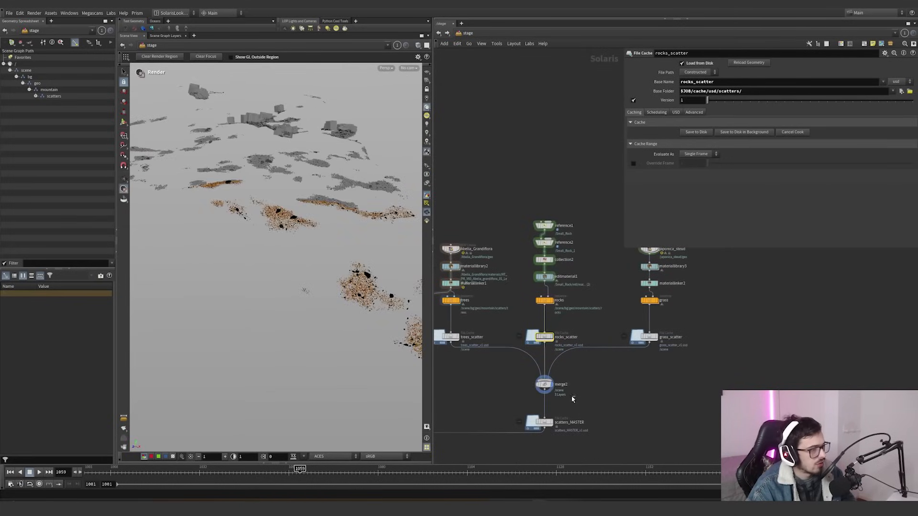
{"action": "left_click_drag", "start_coordinate": [330, 236], "coordinate": [295, 250], "text": "alt"}
{"action": "right_click_drag", "start_coordinate": [289, 282], "coordinate": [321, 282], "text": "alt"}
{"action": "left_click_drag", "start_coordinate": [322, 282], "coordinate": [310, 289]}
{"action": "mouse_move", "coordinate": [343, 217]}
{"action": "left_mouse_down"}
{"action": "mouse_move", "coordinate": [310, 231]}
{"action": "mouse_move", "coordinate": [338, 215]}
{"action": "left_mouse_up"}
{"action": "right_click_drag", "start_coordinate": [338, 215], "coordinate": [472, 155]}
{"action": "mouse_move", "coordinate": [264, 192]}
{"action": "left_mouse_down"}
{"action": "mouse_move", "coordinate": [277, 190]}
{"action": "mouse_move", "coordinate": [249, 191]}
{"action": "left_mouse_up"}
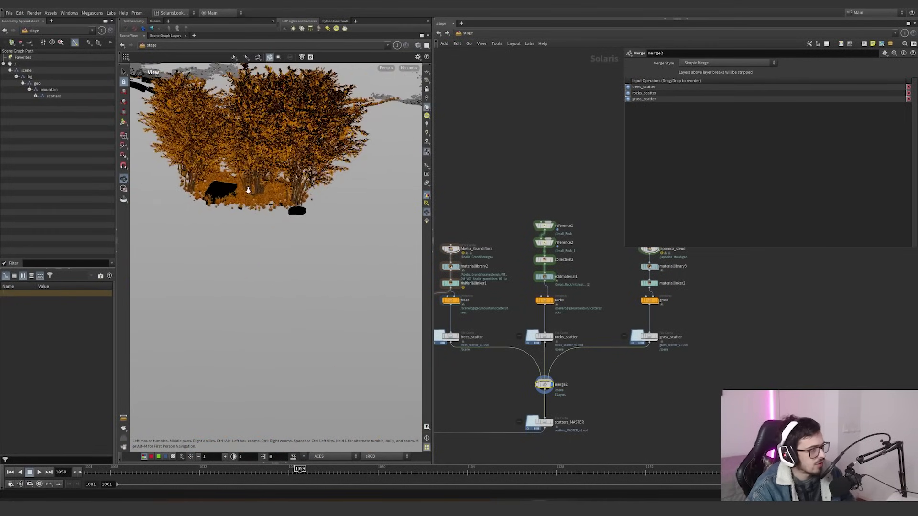
{"action": "right_click_drag", "start_coordinate": [249, 190], "coordinate": [279, 182], "text": "alt"}
Step: Inspect the japonica_steud grass asset, including its internal file network and its material library and linker nodes
{"action": "middle_click_drag", "start_coordinate": [585, 300], "coordinate": [499, 318]}
{"action": "left_click", "coordinate": [572, 266]}
{"action": "left_click_drag", "start_coordinate": [609, 276], "coordinate": [536, 253]}
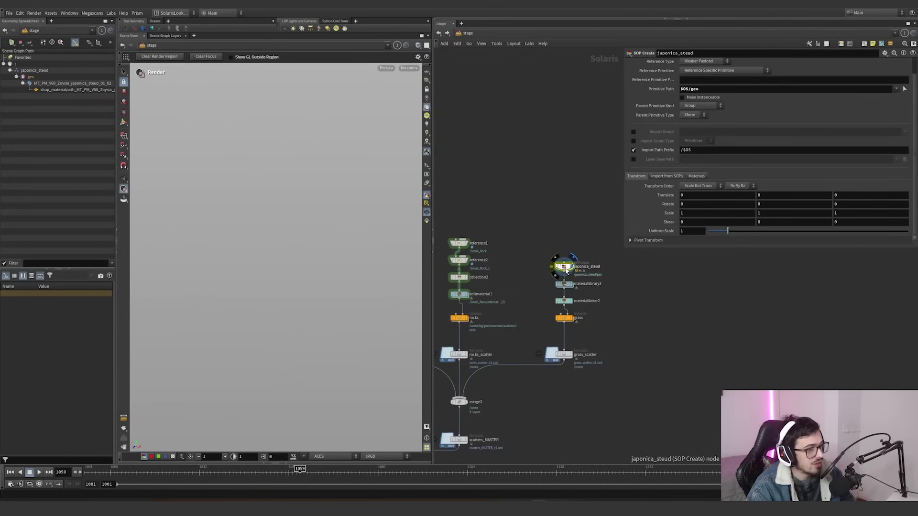
{"action": "double_click", "coordinate": [565, 268]}
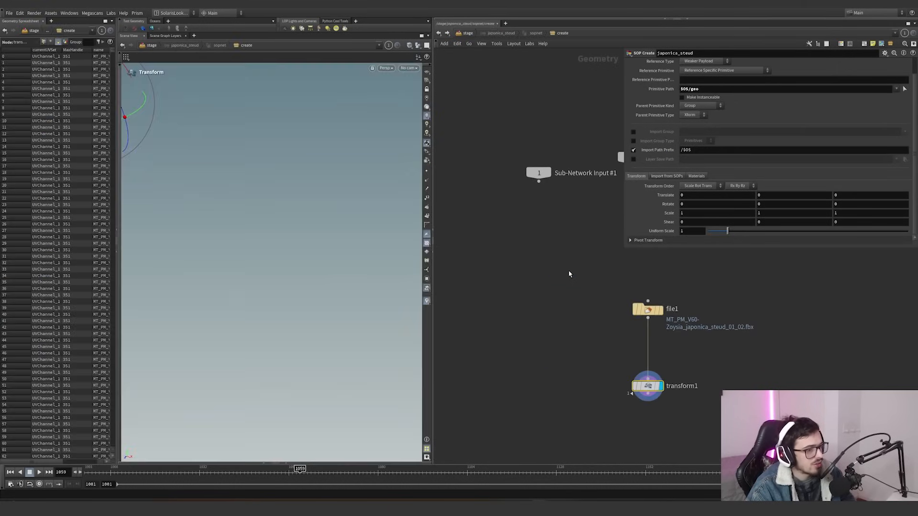
{"action": "left_click", "coordinate": [438, 34]}
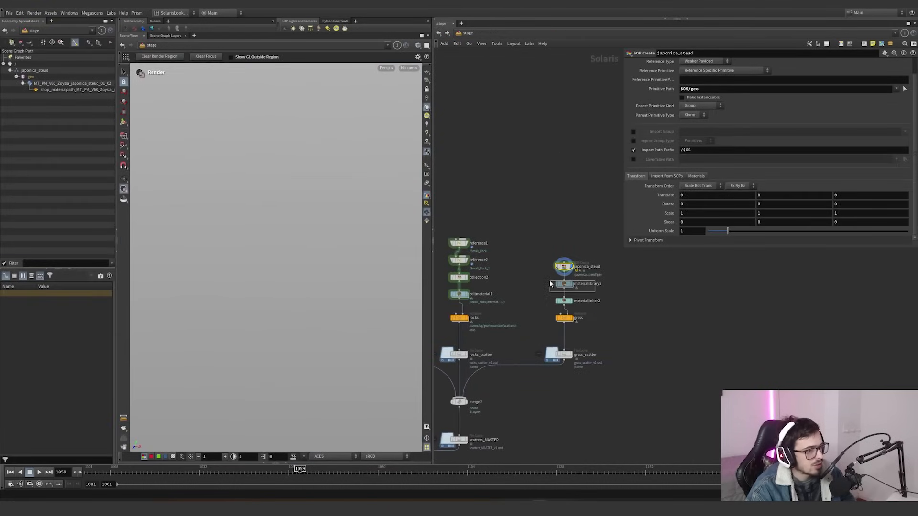
{"action": "left_click_drag", "start_coordinate": [550, 283], "coordinate": [550, 283]}
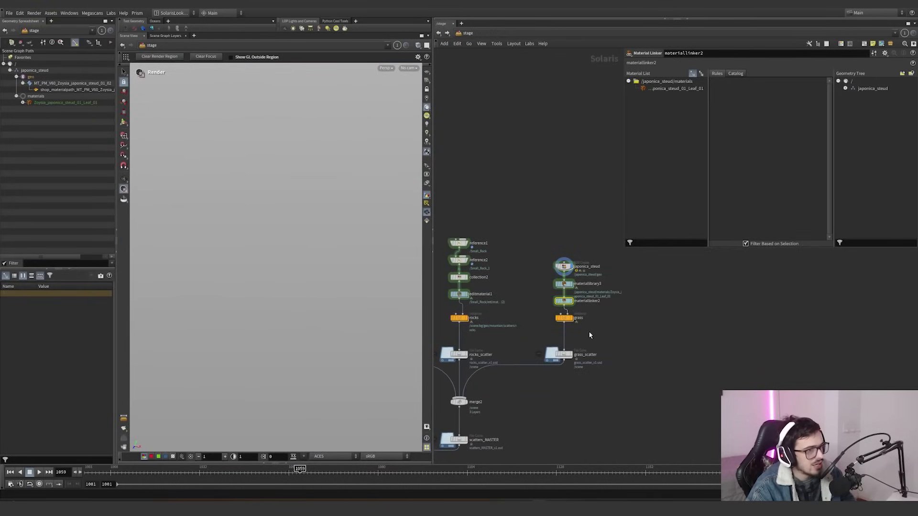
Step: Open the grass instancer's network and examine the scatter produced by attribrandomize7
{"action": "left_click", "coordinate": [568, 320]}
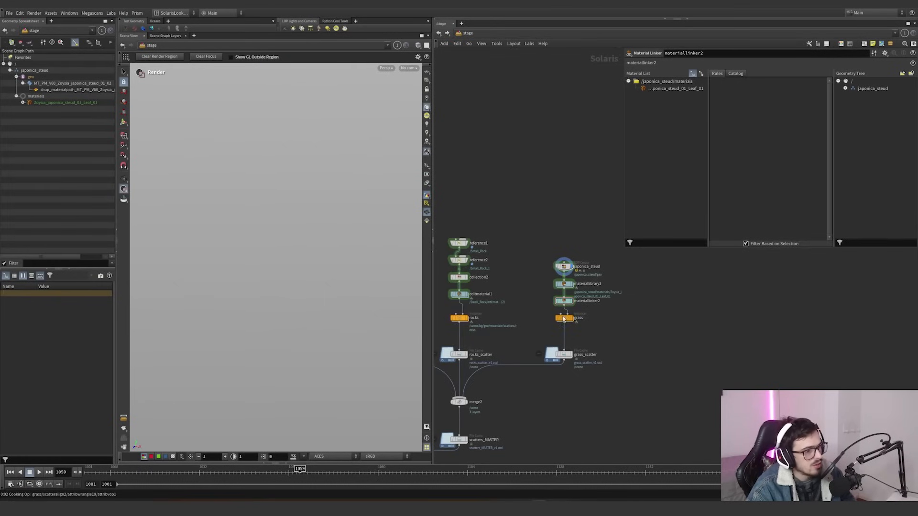
{"action": "double_click", "coordinate": [563, 318]}
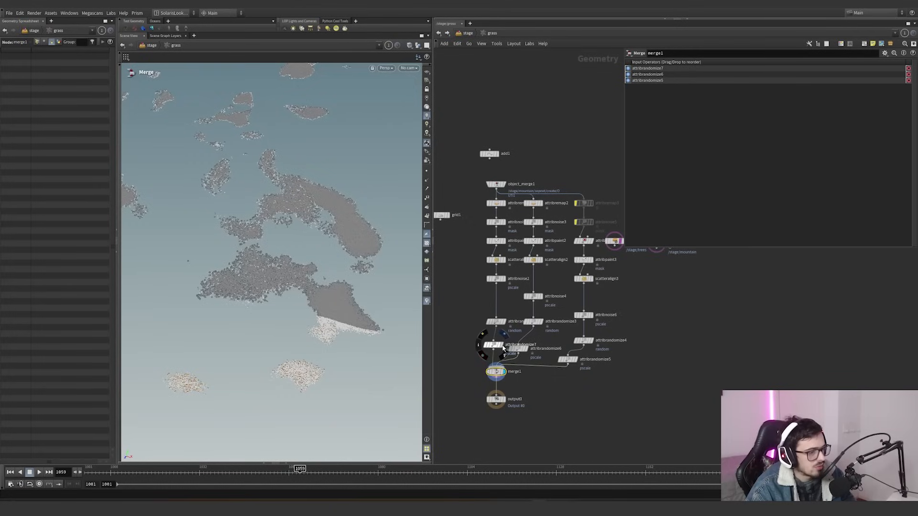
{"action": "left_click", "coordinate": [495, 345]}
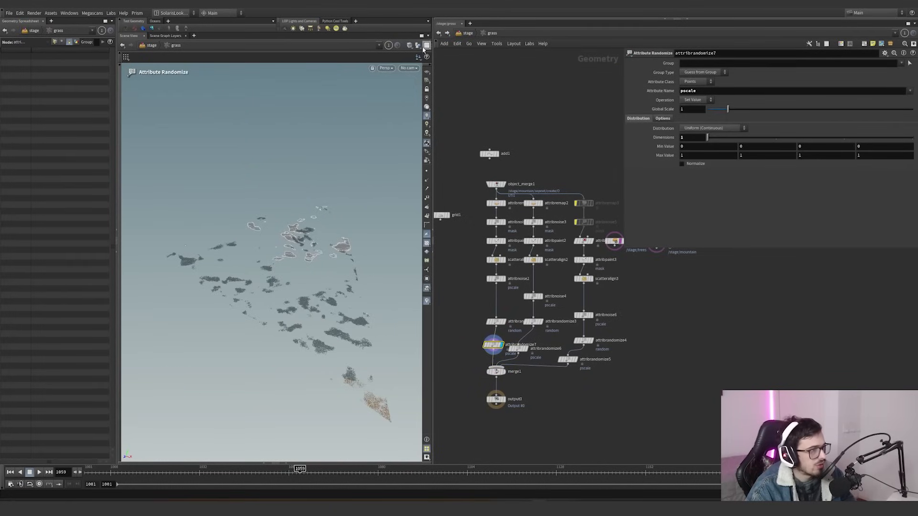
{"action": "left_click", "coordinate": [424, 48]}
{"action": "left_click", "coordinate": [419, 47]}
{"action": "left_click", "coordinate": [418, 46]}
{"action": "left_click", "coordinate": [431, 68]}
{"action": "left_click_drag", "start_coordinate": [354, 158], "coordinate": [315, 258], "text": "alt"}
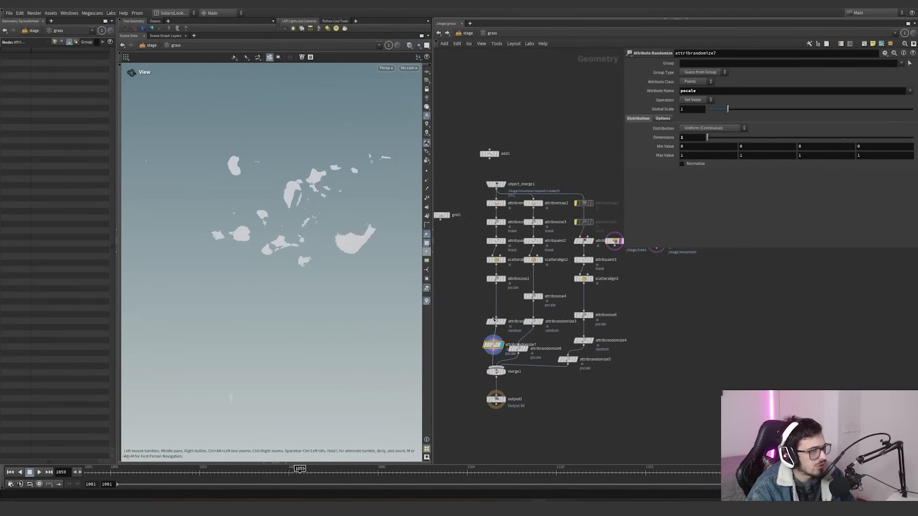
{"action": "scroll", "coordinate": [518, 348], "scroll_direction": "up", "scroll_amount": 3}
Step: Examine the grass point scatters of attribrandomize6 and attribrandomize5 in turn
{"action": "left_click", "coordinate": [518, 348]}
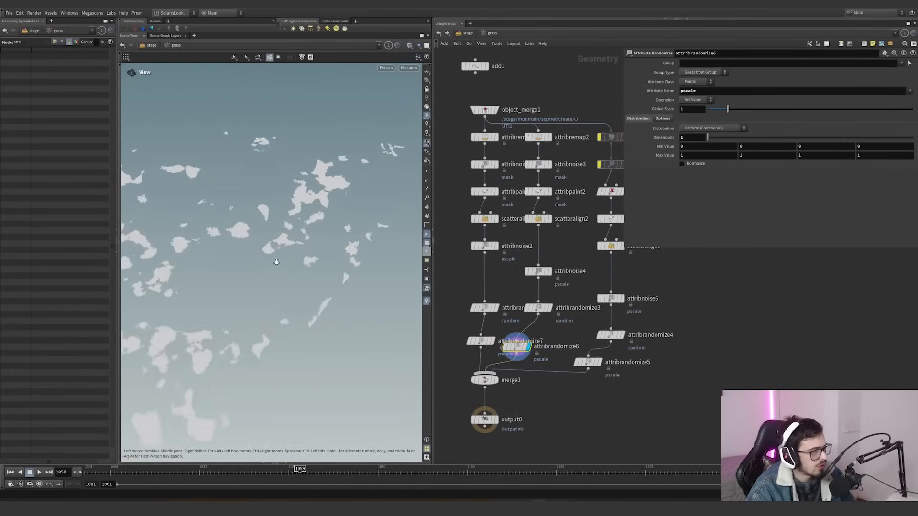
{"action": "right_click_drag", "start_coordinate": [277, 262], "coordinate": [306, 267], "text": "alt"}
{"action": "left_click", "coordinate": [599, 364]}
{"action": "left_click_drag", "start_coordinate": [642, 381], "coordinate": [573, 358]}
{"action": "right_click_drag", "start_coordinate": [330, 201], "coordinate": [352, 176], "text": "alt"}
{"action": "left_click_drag", "start_coordinate": [351, 177], "coordinate": [395, 116], "text": "alt"}
{"action": "right_click_drag", "start_coordinate": [395, 117], "coordinate": [342, 163], "text": "alt"}
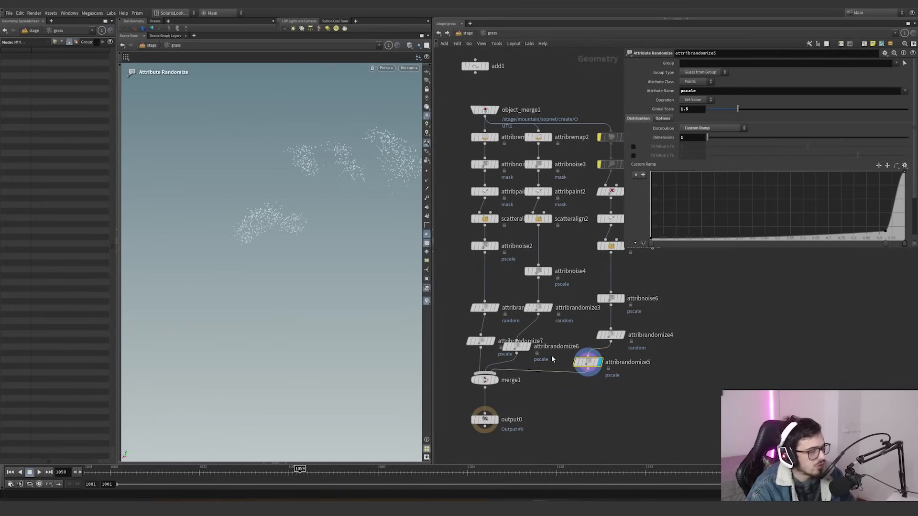
Step: Look through cam2 at the merged grass points, then at attribrandomize5's scatter alone
{"action": "left_click", "coordinate": [496, 381]}
{"action": "left_click", "coordinate": [411, 69]}
{"action": "left_click", "coordinate": [598, 362]}
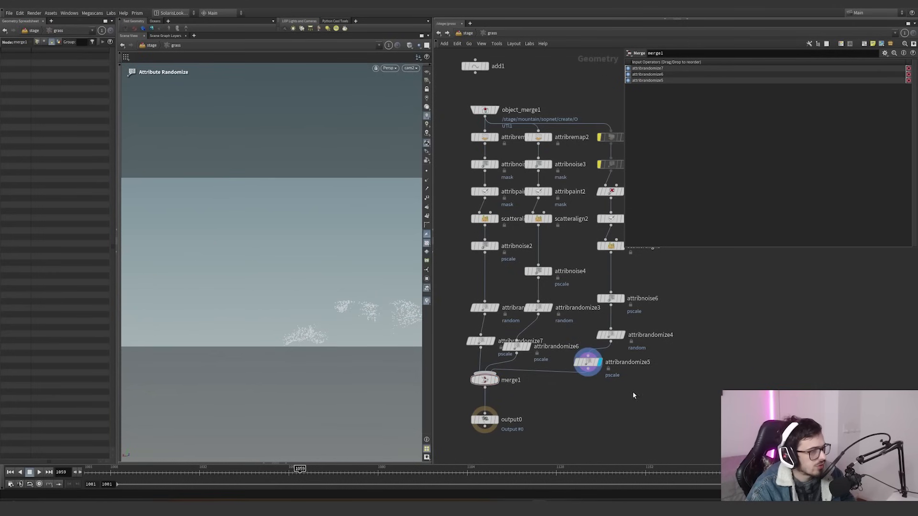
Step: Move the lopimport1 node away from attribdelete1 to clear space beside the third grass branch
{"action": "middle_click_drag", "start_coordinate": [666, 285], "coordinate": [617, 290]}
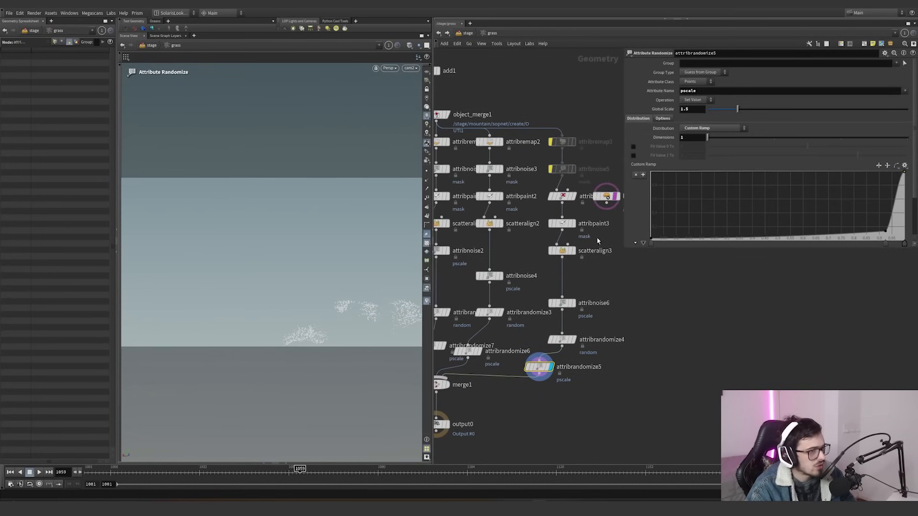
{"action": "middle_click_drag", "start_coordinate": [597, 239], "coordinate": [572, 239]}
{"action": "left_click_drag", "start_coordinate": [580, 197], "coordinate": [625, 265]}
Step: Select attribpaint3 and try painting a mask stroke on the terrain through cam2, then undo the stroke
{"action": "left_click", "coordinate": [536, 223]}
{"action": "left_click_drag", "start_coordinate": [357, 326], "coordinate": [289, 308]}
{"action": "key", "text": "ctrl+z"}
{"action": "scroll", "coordinate": [547, 410], "scroll_direction": "down", "scroll_amount": 5}
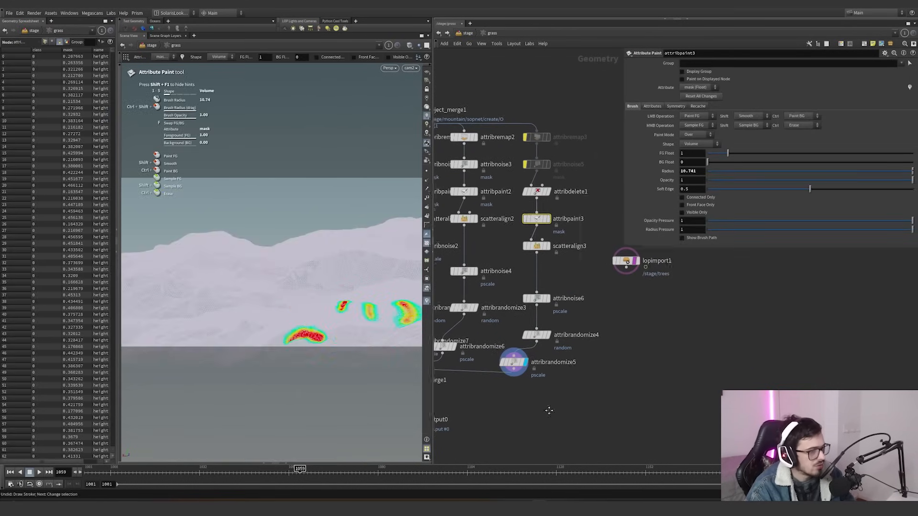
Step: Display the merged grass points and examine the orientation and point generation settings of scatteralign3
{"action": "left_click", "coordinate": [498, 336]}
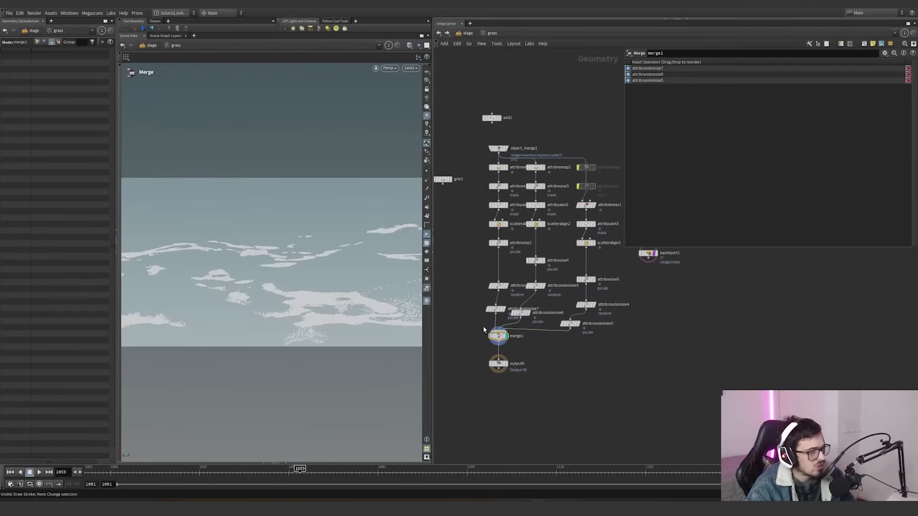
{"action": "left_click", "coordinate": [586, 243]}
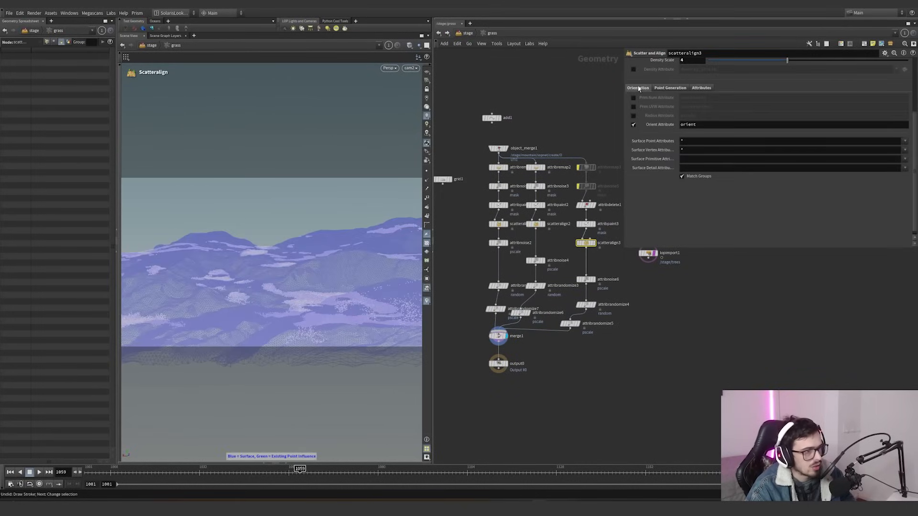
{"action": "left_click", "coordinate": [659, 88]}
{"action": "scroll", "coordinate": [659, 88], "scroll_direction": "up", "scroll_amount": 2}
{"action": "scroll", "coordinate": [592, 277], "scroll_direction": "up", "scroll_amount": 3}
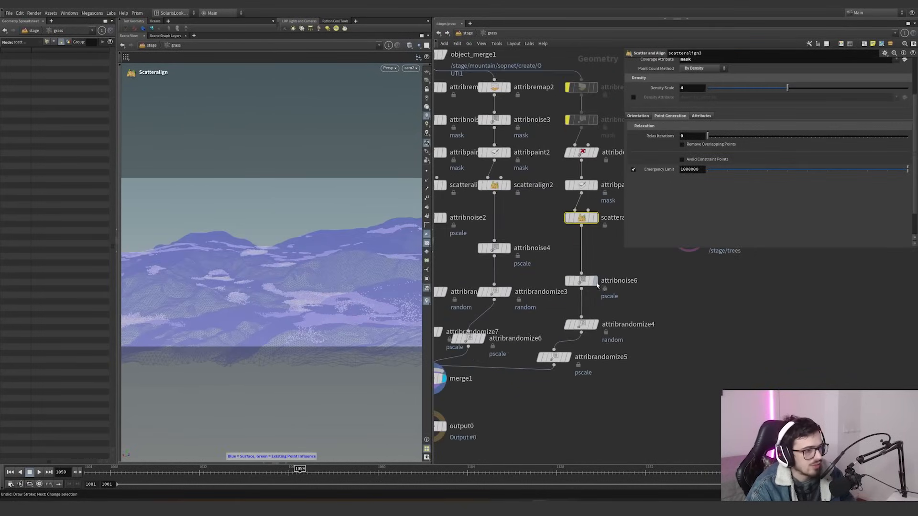
Step: Examine the pscale settings of attribnoise6 and attribrandomize5 in the third grass branch, and return to the stage network
{"action": "left_click", "coordinate": [582, 281]}
{"action": "left_click_drag", "start_coordinate": [590, 320], "coordinate": [567, 335]}
{"action": "left_click", "coordinate": [553, 357]}
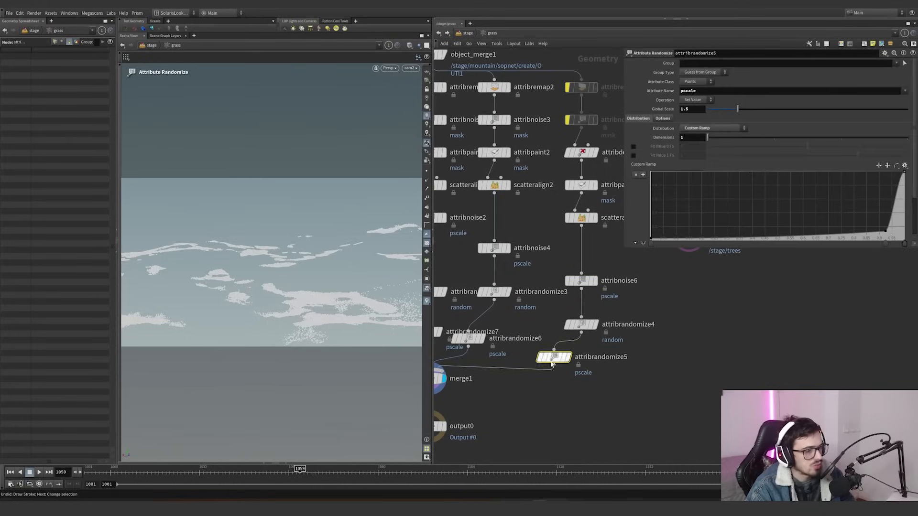
{"action": "middle_click_drag", "start_coordinate": [592, 372], "coordinate": [654, 325]}
{"action": "left_click", "coordinate": [478, 329]}
{"action": "left_click", "coordinate": [468, 33]}
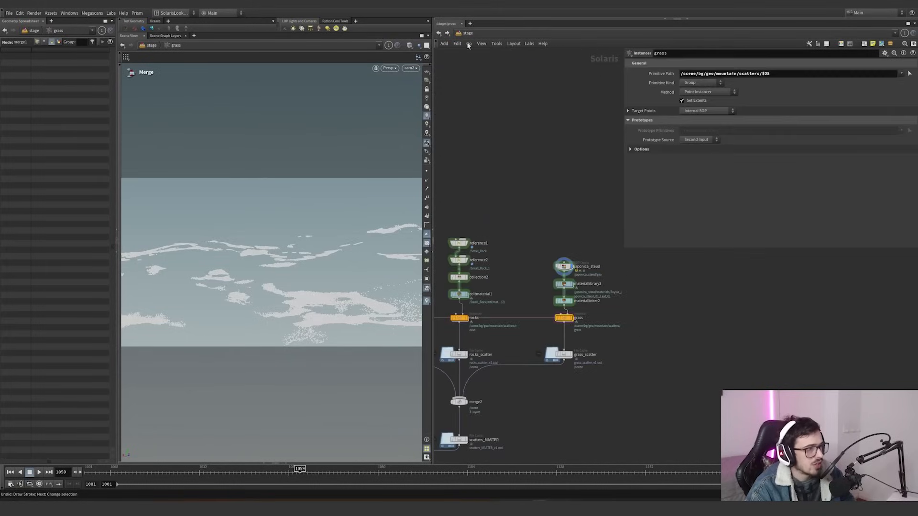
Step: Inspect the shader network of the Zoysia japonica leaf material inside materiallibrary3, and return to the stage network
{"action": "scroll", "coordinate": [563, 302], "scroll_direction": "up", "scroll_amount": 4}
{"action": "double_click", "coordinate": [550, 293]}
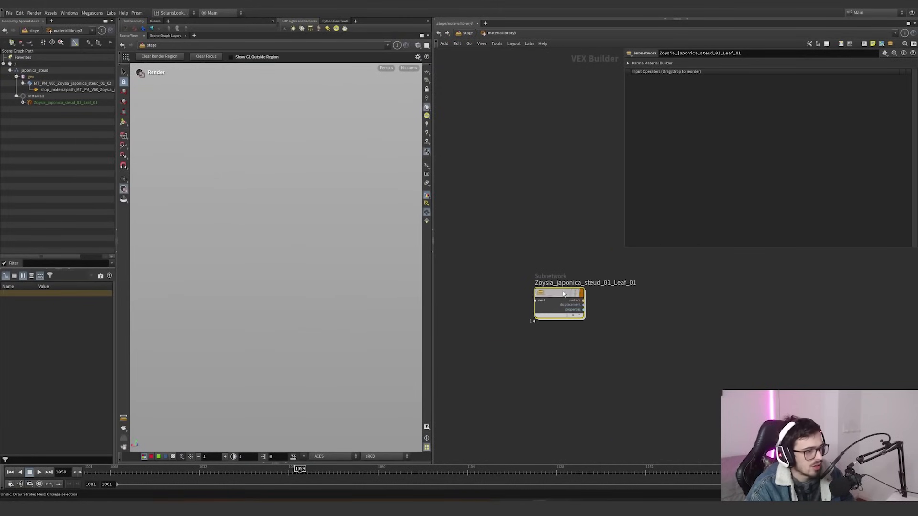
{"action": "double_click", "coordinate": [557, 300]}
{"action": "scroll", "coordinate": [554, 287], "scroll_direction": "down", "scroll_amount": 4}
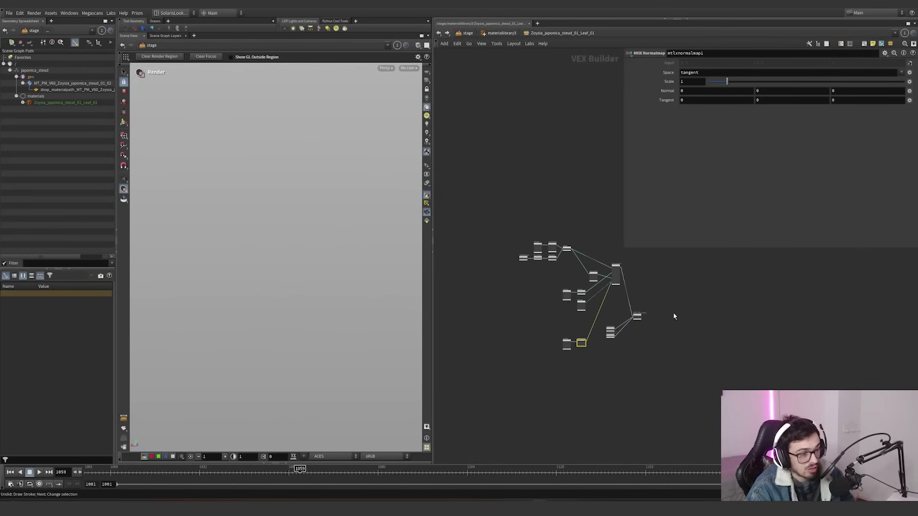
{"action": "left_click_drag", "start_coordinate": [510, 201], "coordinate": [630, 366]}
{"action": "left_click", "coordinate": [467, 34]}
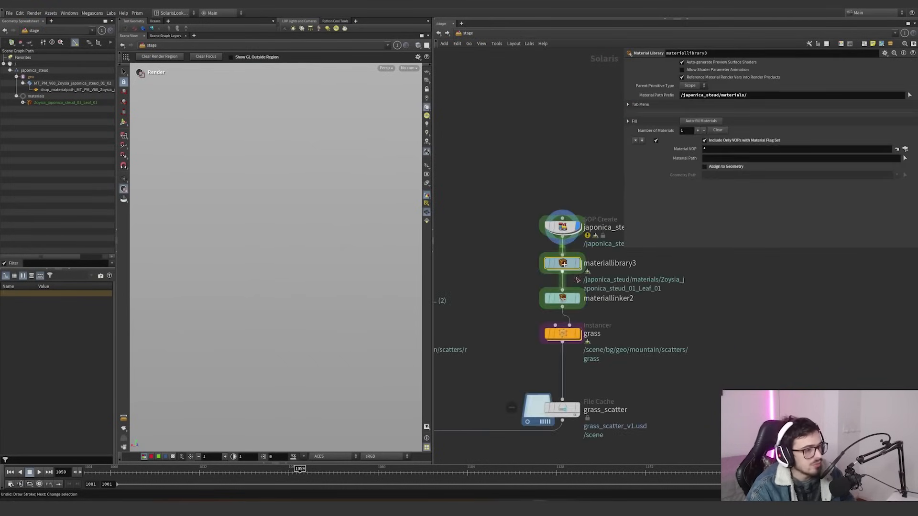
Step: Display the grass_scatter cache and view the scattered grass from a distance in the viewport
{"action": "scroll", "coordinate": [626, 268], "scroll_direction": "down", "scroll_amount": 3}
{"action": "scroll", "coordinate": [604, 319], "scroll_direction": "up", "scroll_amount": 3}
{"action": "left_click", "coordinate": [600, 328]}
{"action": "left_click_drag", "start_coordinate": [527, 294], "coordinate": [523, 291]}
{"action": "scroll", "coordinate": [507, 300], "scroll_direction": "down", "scroll_amount": 4}
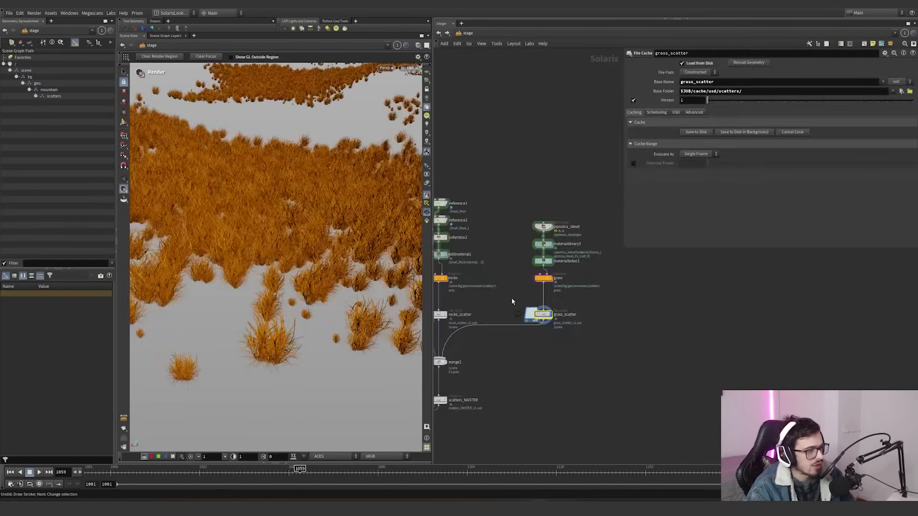
{"action": "right_click_drag", "start_coordinate": [292, 214], "coordinate": [189, 258], "text": "alt"}
{"action": "middle_click_drag", "start_coordinate": [189, 258], "coordinate": [216, 325], "text": "alt"}
{"action": "right_click_drag", "start_coordinate": [297, 323], "coordinate": [251, 380], "text": "alt"}
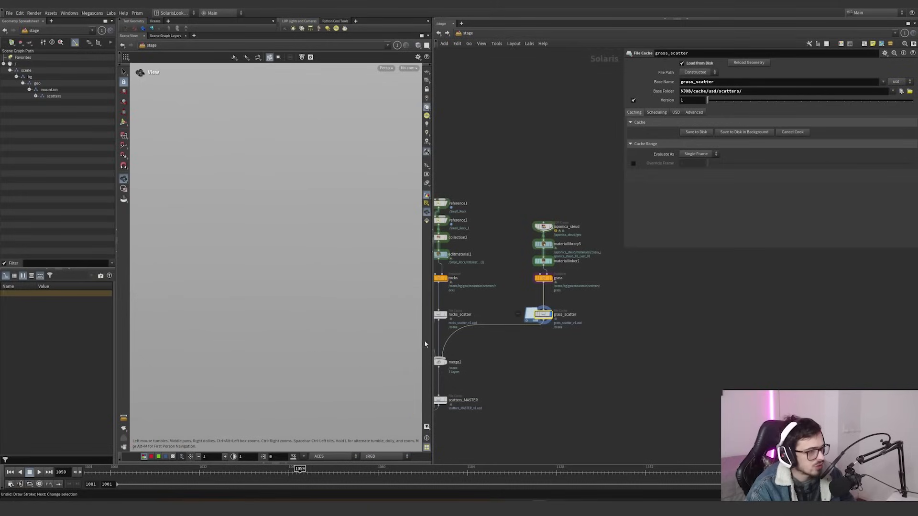
{"action": "left_click", "coordinate": [409, 68]}
{"action": "middle_click_drag", "start_coordinate": [549, 391], "coordinate": [630, 361]}
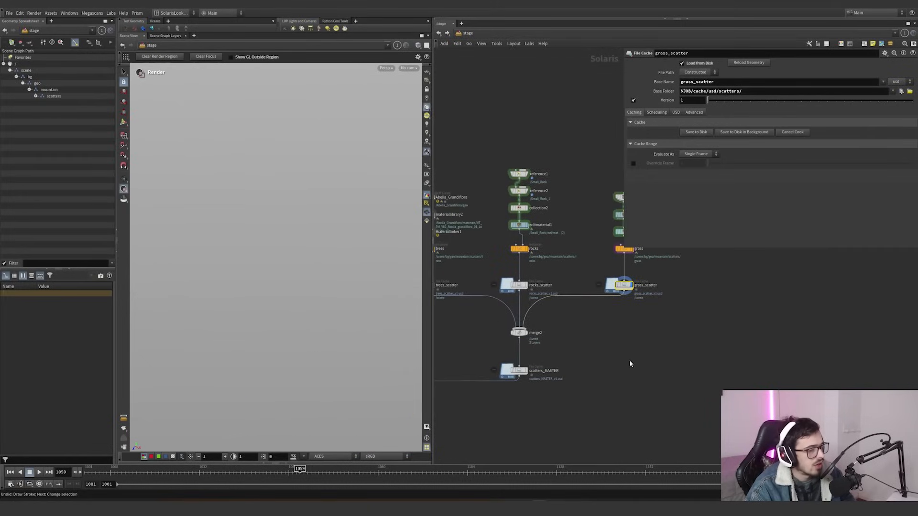
Step: Display merge2 to see the tree, rock and grass scatters combined, and check the trees_scatter cache settings
{"action": "left_click", "coordinate": [525, 333]}
{"action": "left_click_drag", "start_coordinate": [470, 308], "coordinate": [554, 346]}
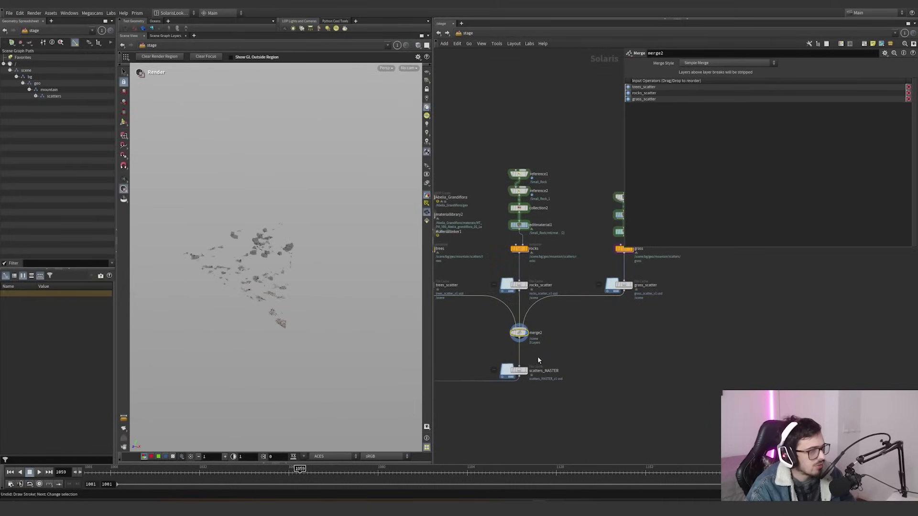
{"action": "middle_click_drag", "start_coordinate": [582, 332], "coordinate": [623, 348]}
{"action": "left_click_drag", "start_coordinate": [701, 326], "coordinate": [614, 285]}
{"action": "left_click_drag", "start_coordinate": [590, 322], "coordinate": [453, 339]}
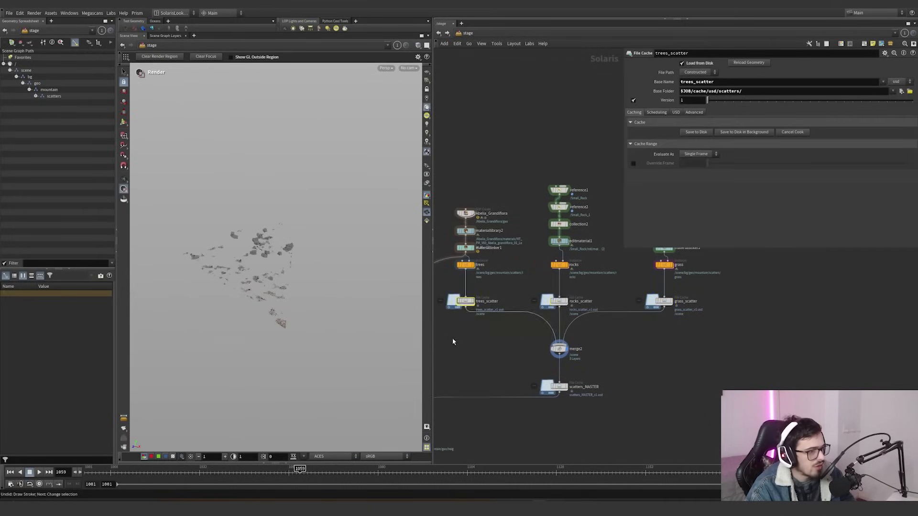
Step: Display the scatters_MASTER cache, view its combined scatters up close, and review the individual scatter caches feeding it
{"action": "left_click", "coordinate": [566, 387]}
{"action": "left_click_drag", "start_coordinate": [606, 423], "coordinate": [505, 364]}
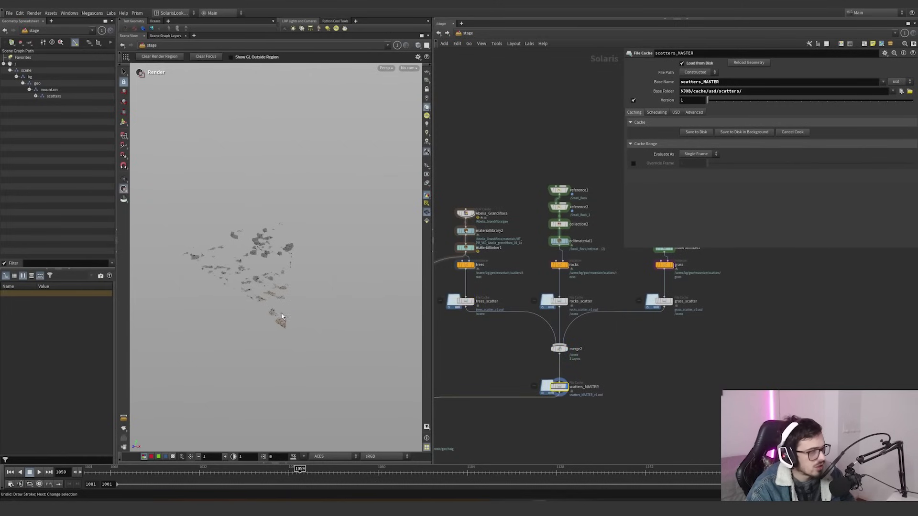
{"action": "right_click_drag", "start_coordinate": [307, 311], "coordinate": [530, 243], "text": "alt"}
{"action": "left_click_drag", "start_coordinate": [593, 286], "coordinate": [541, 321]}
{"action": "left_click_drag", "start_coordinate": [635, 321], "coordinate": [635, 318]}
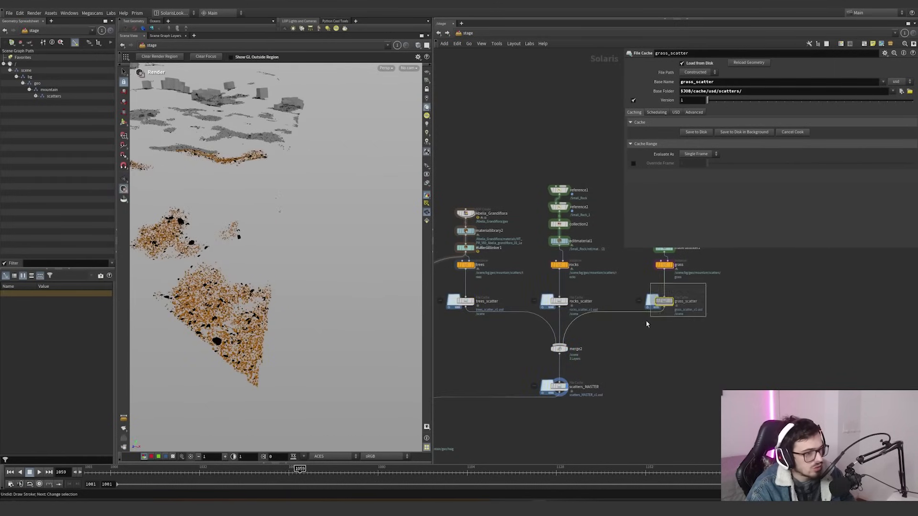
{"action": "left_click_drag", "start_coordinate": [528, 271], "coordinate": [452, 315]}
{"action": "left_click_drag", "start_coordinate": [626, 372], "coordinate": [516, 410]}
Step: Trace the connection from merge2 and scatters_MASTER down to the stage's main merge1 node
{"action": "middle_click_drag", "start_coordinate": [618, 411], "coordinate": [687, 334]}
{"action": "scroll", "coordinate": [687, 334], "scroll_direction": "down", "scroll_amount": 2}
{"action": "left_click_drag", "start_coordinate": [534, 320], "coordinate": [573, 375]}
{"action": "middle_click_drag", "start_coordinate": [643, 379], "coordinate": [583, 412]}
{"action": "left_click_drag", "start_coordinate": [614, 387], "coordinate": [498, 325]}
{"action": "middle_click_drag", "start_coordinate": [535, 391], "coordinate": [571, 348]}
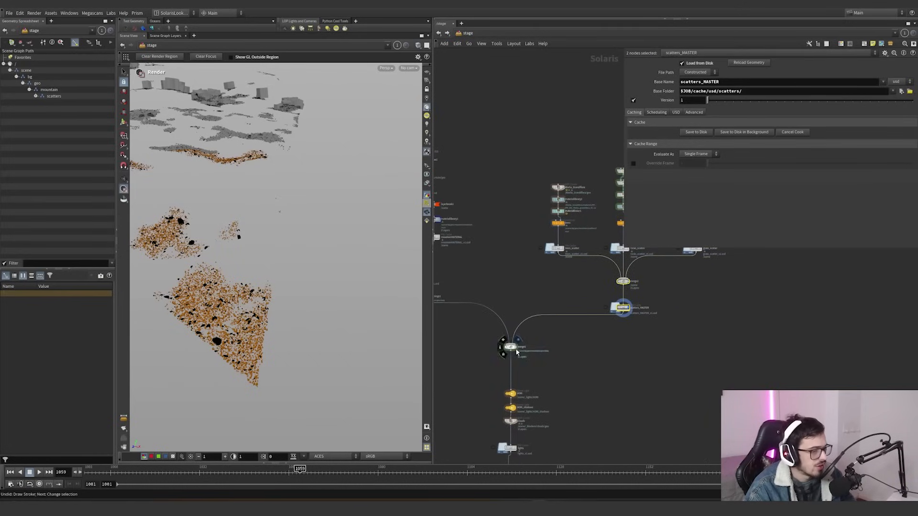
Step: Display merge1 and view the mountain with all its scatters through cam1
{"action": "left_click", "coordinate": [517, 352]}
{"action": "left_click_drag", "start_coordinate": [543, 366], "coordinate": [485, 317]}
{"action": "left_click", "coordinate": [409, 67]}
{"action": "left_click", "coordinate": [426, 125]}
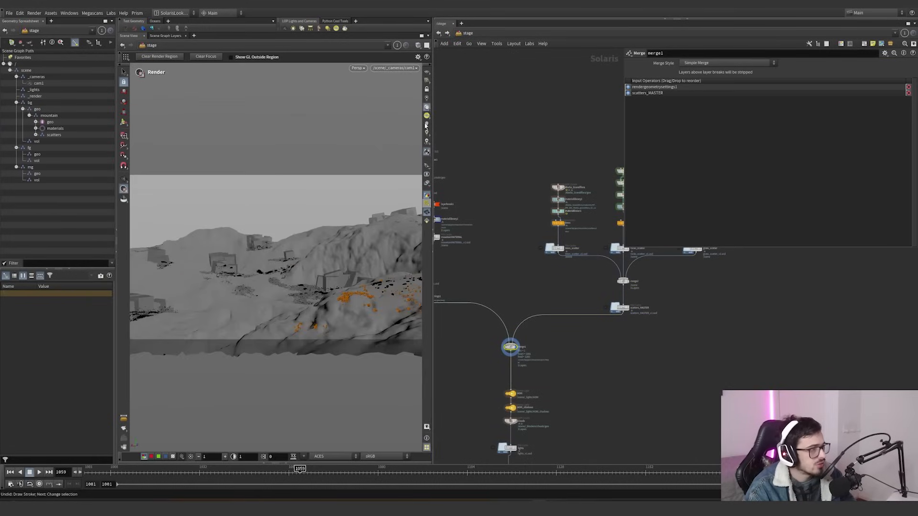
Step: Display the HDRI dome light and examine its base properties, texture file and Karma LPE tag
{"action": "scroll", "coordinate": [550, 371], "scroll_direction": "up", "scroll_amount": 5}
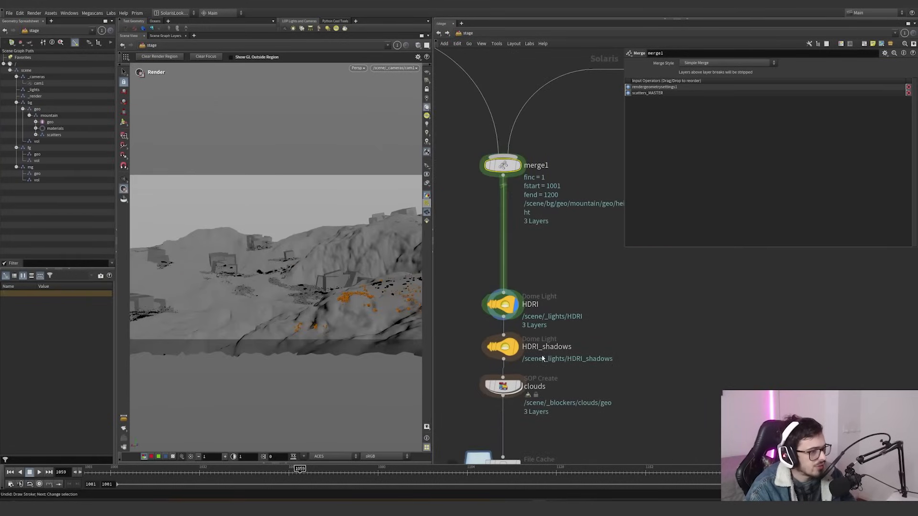
{"action": "mouse_move", "coordinate": [518, 353]}
{"action": "left_click_drag", "start_coordinate": [563, 326], "coordinate": [469, 293]}
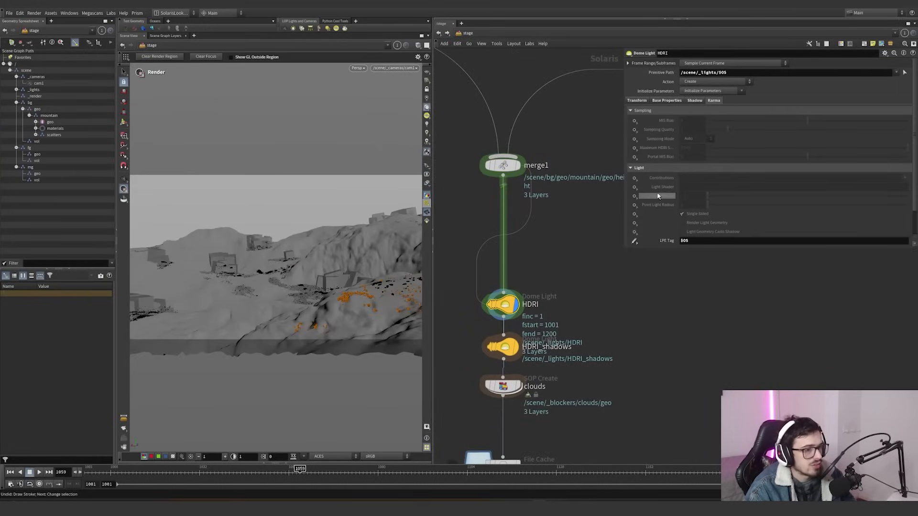
{"action": "scroll", "coordinate": [657, 196], "scroll_direction": "down", "scroll_amount": 2}
{"action": "left_click", "coordinate": [639, 82]}
{"action": "left_click", "coordinate": [666, 82]}
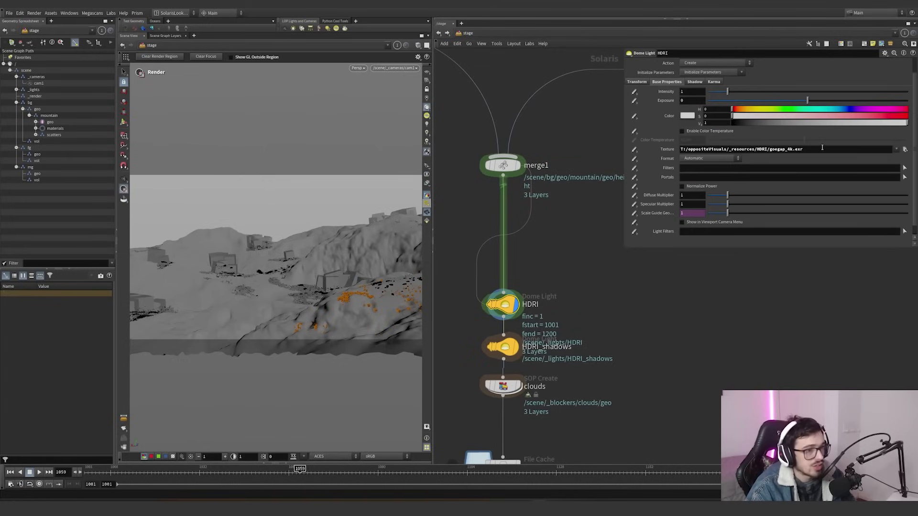
{"action": "left_click", "coordinate": [713, 82]}
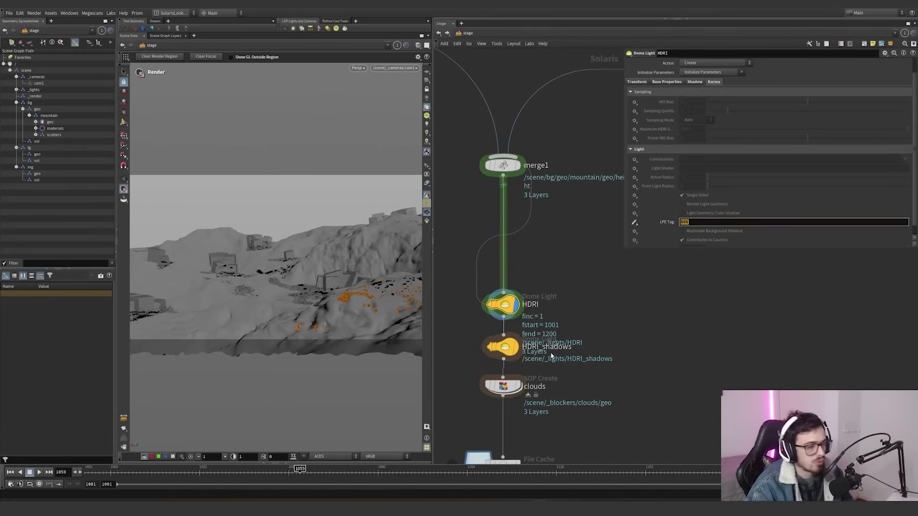
Step: Display the HDRI_shadows dome light, check its intensity and texture file, and reselect the HDRI light
{"action": "left_click", "coordinate": [502, 346]}
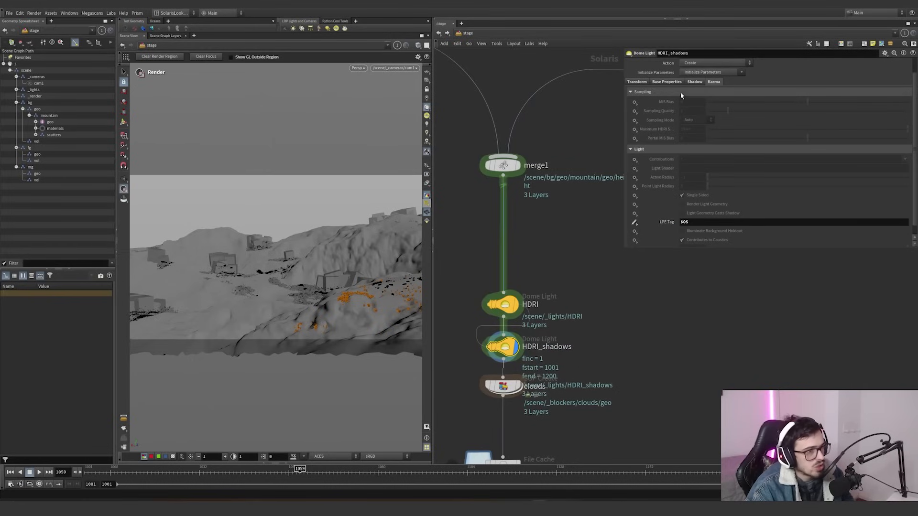
{"action": "left_click", "coordinate": [666, 81]}
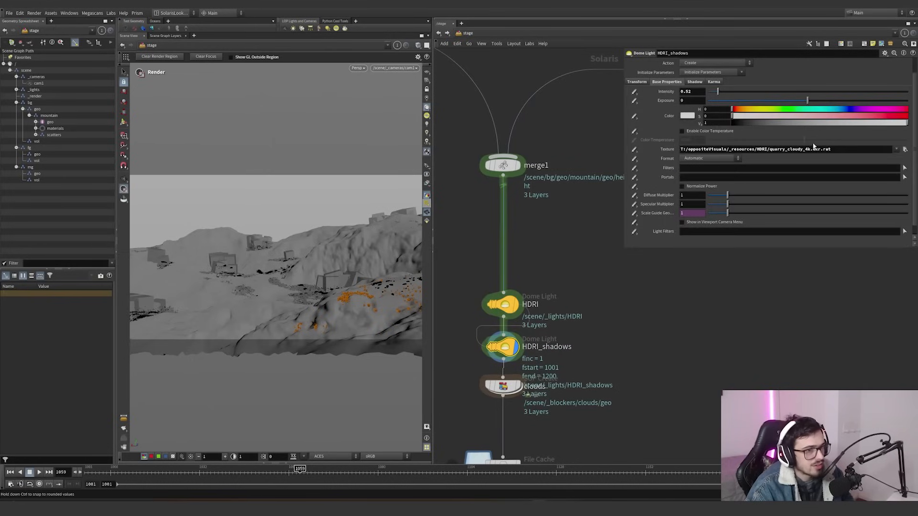
{"action": "left_click_drag", "start_coordinate": [831, 149], "coordinate": [764, 149]}
{"action": "left_click", "coordinate": [501, 304]}
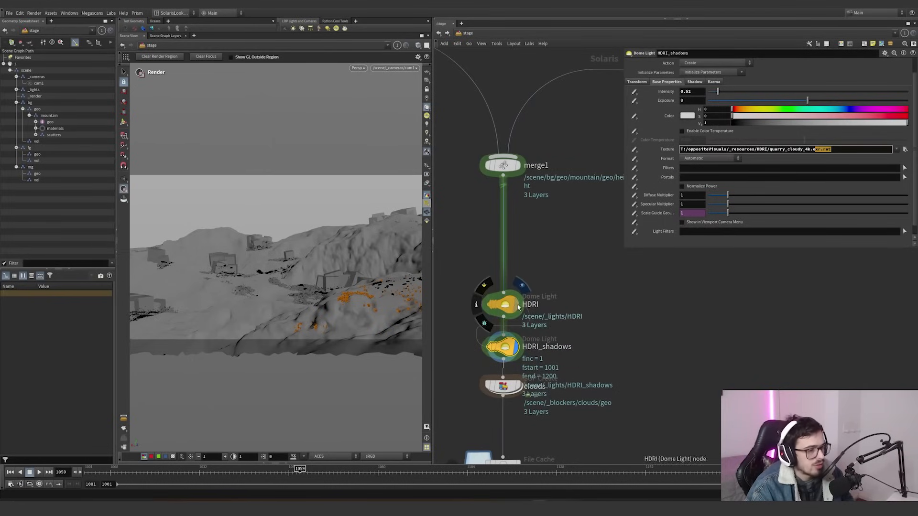
Step: Open rendergeometrysettings1 on the mountain branch and enter its Dicing Quality value
{"action": "scroll", "coordinate": [502, 260], "scroll_direction": "down", "scroll_amount": 6}
{"action": "middle_click_drag", "start_coordinate": [502, 259], "coordinate": [597, 303]}
{"action": "scroll", "coordinate": [535, 206], "scroll_direction": "up", "scroll_amount": 5}
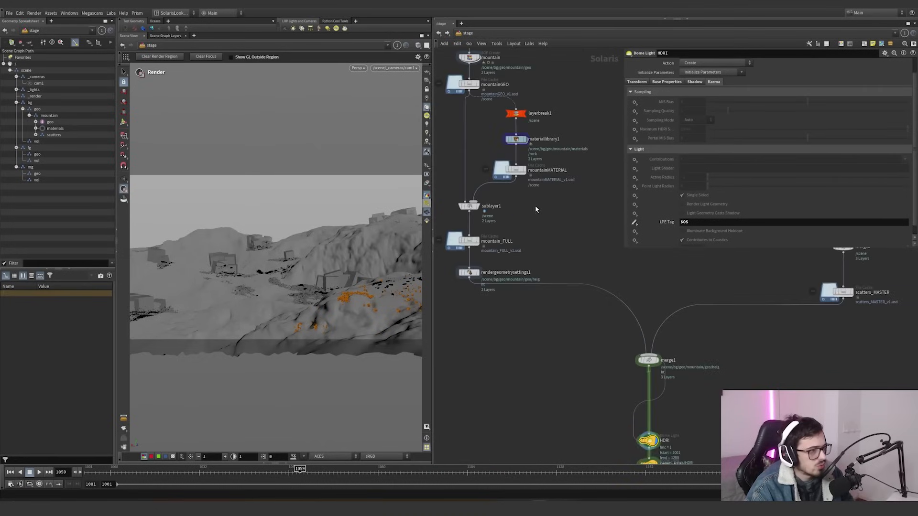
{"action": "left_click", "coordinate": [501, 272]}
{"action": "left_click_drag", "start_coordinate": [692, 173], "coordinate": [641, 173]}
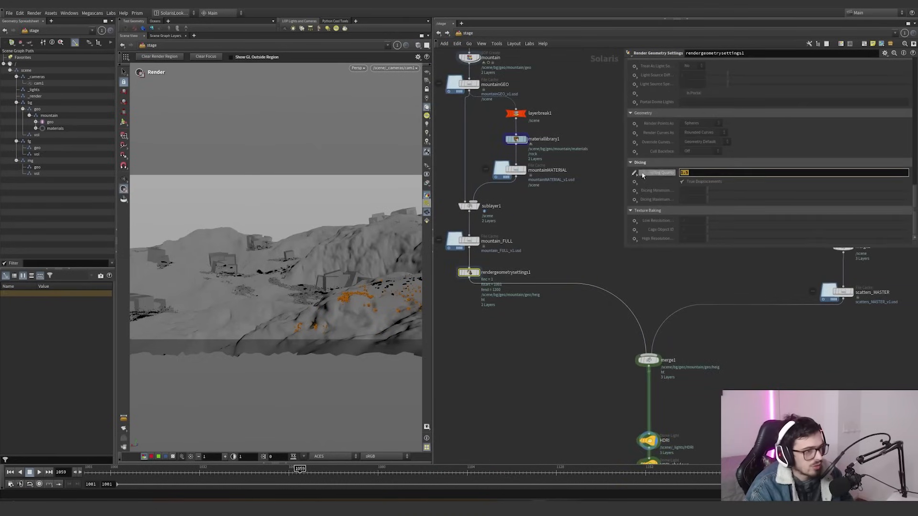
{"action": "type", "text": "0"}
{"action": "key", "text": "Return"}
Step: Render the scene through cam1 with Karma CPU at the HDRI light, and at HDRI_shadows for comparison
{"action": "middle_click_drag", "start_coordinate": [701, 395], "coordinate": [617, 277]}
{"action": "left_click", "coordinate": [559, 352]}
{"action": "middle_click_drag", "start_coordinate": [625, 315], "coordinate": [627, 311]}
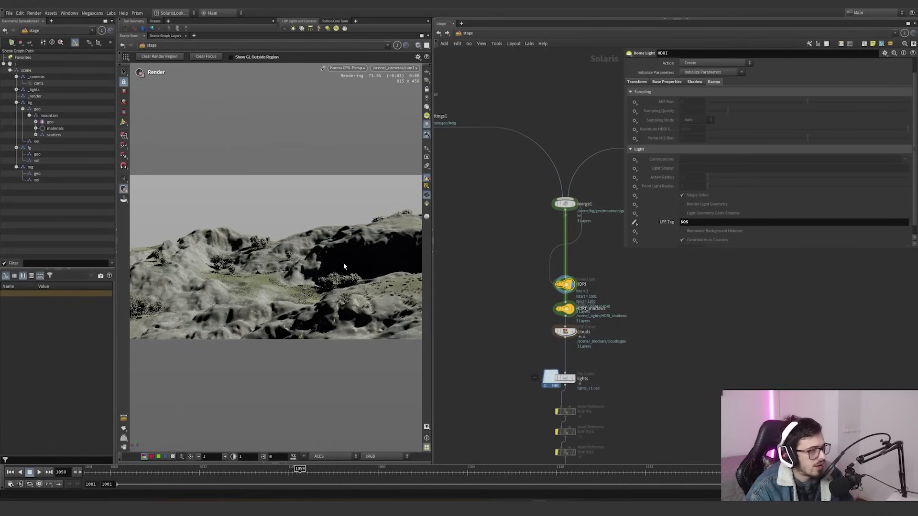
{"action": "left_click", "coordinate": [565, 309]}
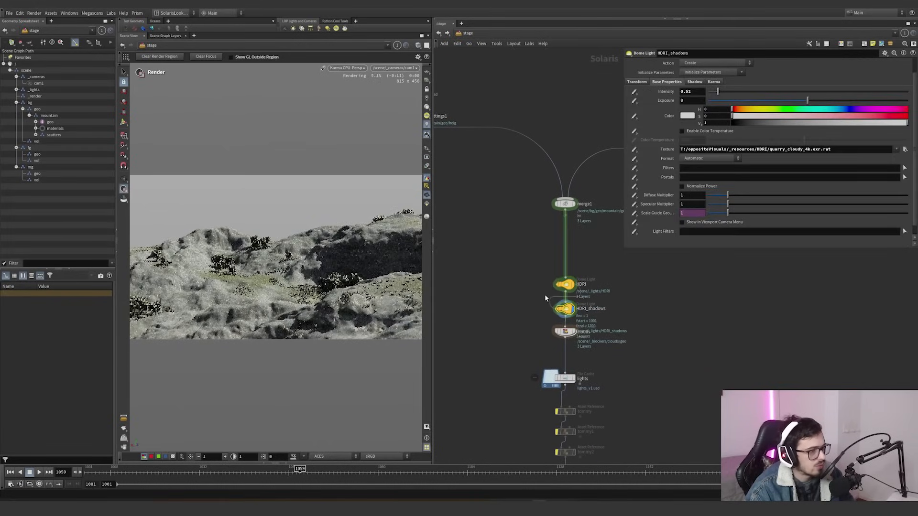
Step: Try an HDRI_shadows shadow colour value of 0.824 and a saturation of 0.875, undoing each change
{"action": "left_click", "coordinate": [695, 82]}
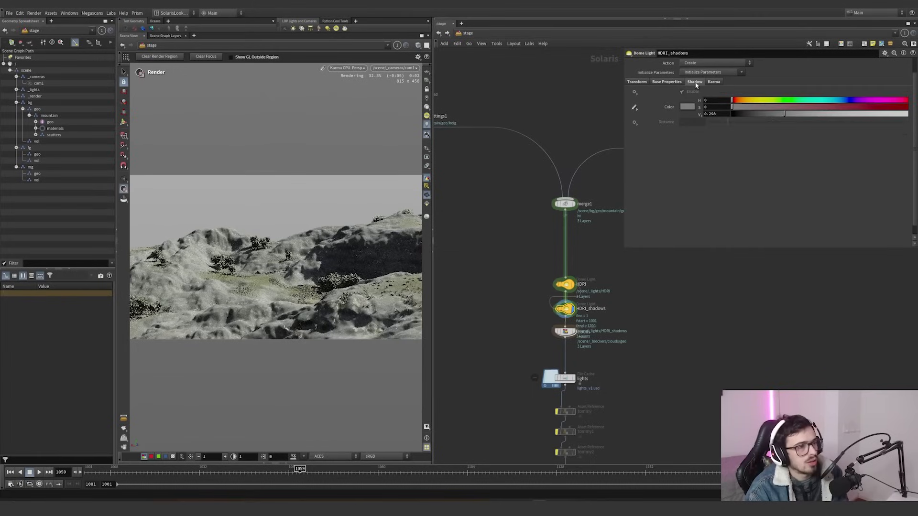
{"action": "left_click_drag", "start_coordinate": [785, 116], "coordinate": [877, 112]}
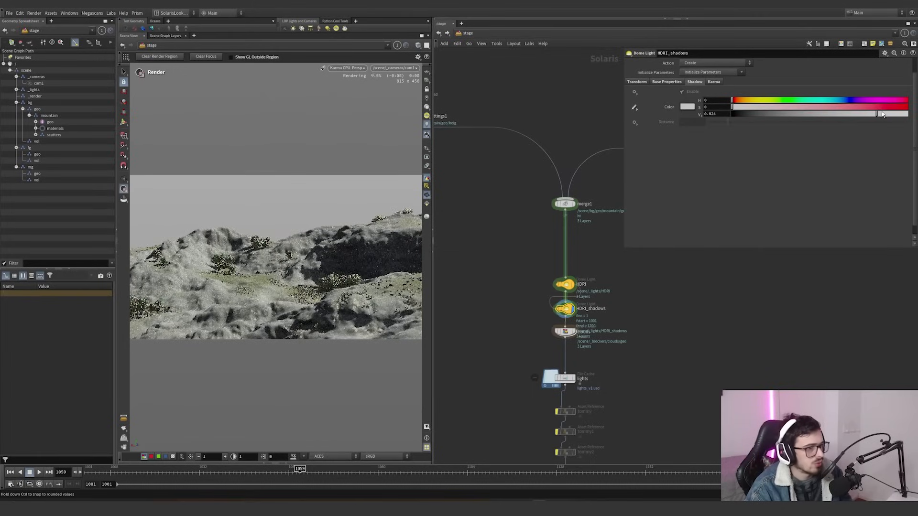
{"action": "key", "text": "ctrl+z"}
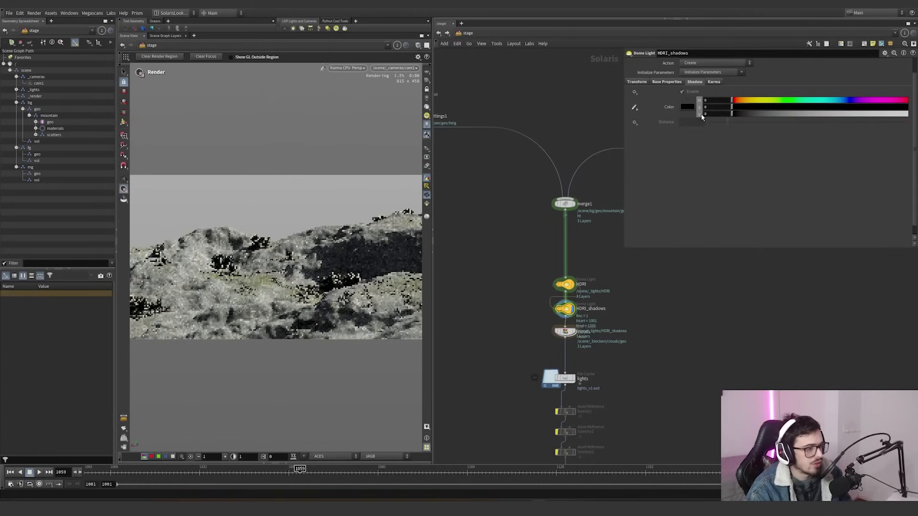
{"action": "left_click", "coordinate": [887, 107]}
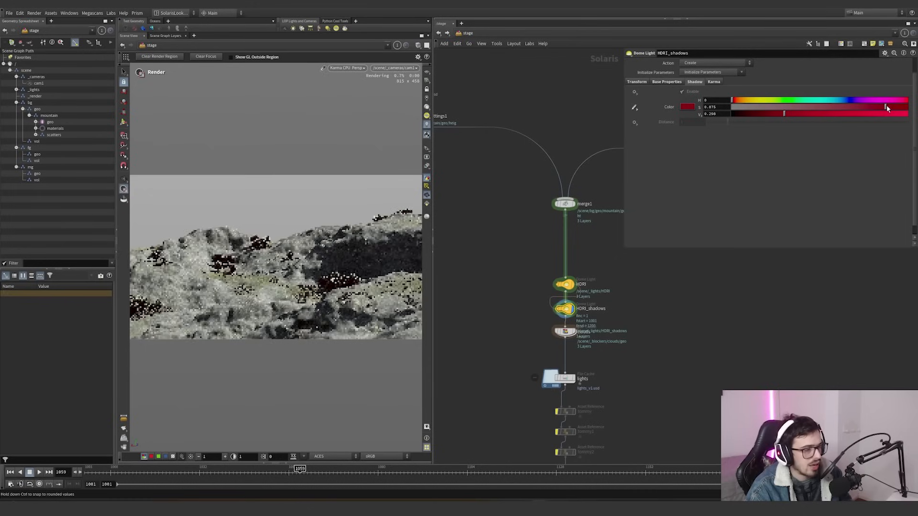
{"action": "key", "text": "ctrl+z"}
Step: Try brightening the shadow colour of the HDRI dome light, and undo the change
{"action": "left_click", "coordinate": [587, 294]}
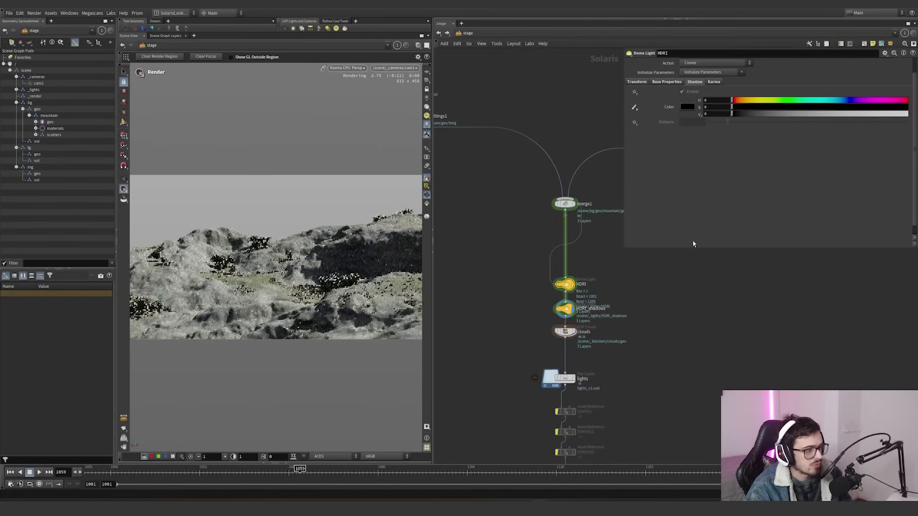
{"action": "left_click", "coordinate": [895, 118]}
{"action": "key", "text": "ctrl+z"}
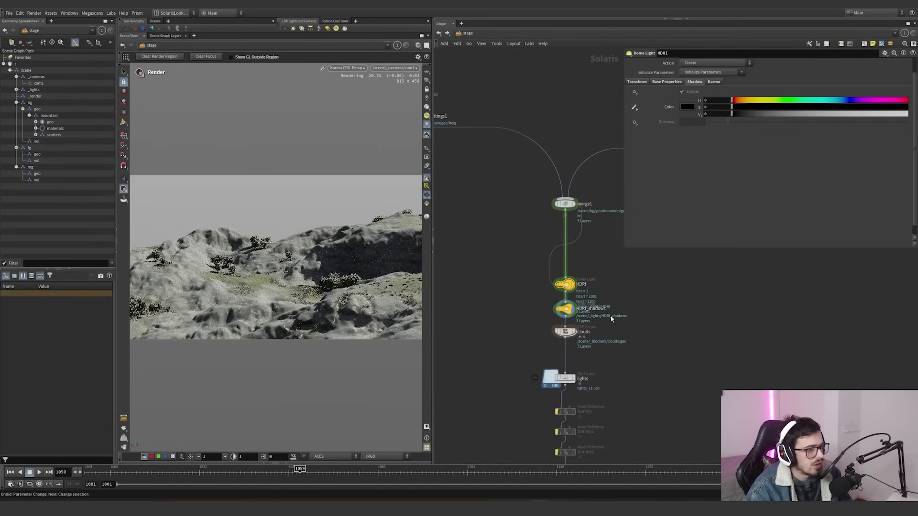
Step: Compare the Karma render with the HDRI light alone against the one that includes HDRI_shadows
{"action": "left_click", "coordinate": [573, 285]}
{"action": "left_click", "coordinate": [573, 310]}
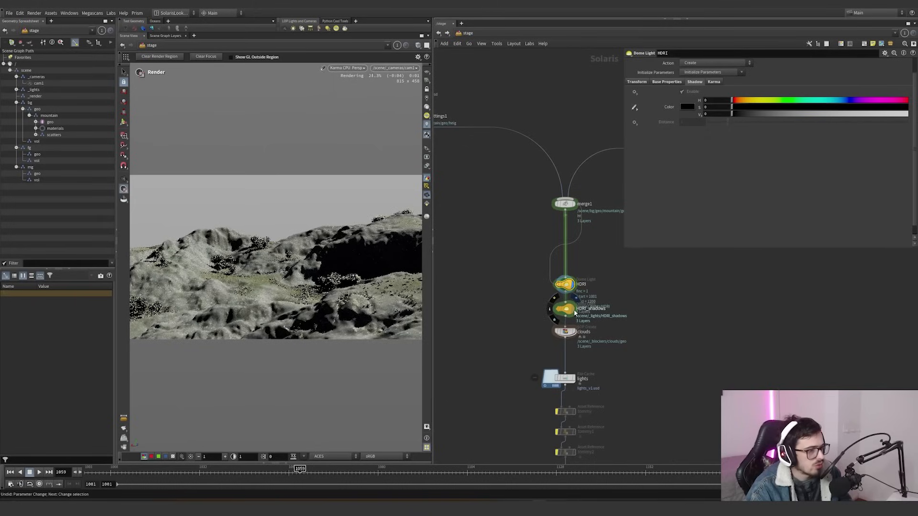
Step: Compare the render with HDRI_shadows bypassed and enabled, then try a brighter shadow colour value of about 0.92 and undo it
{"action": "left_click", "coordinate": [566, 309]}
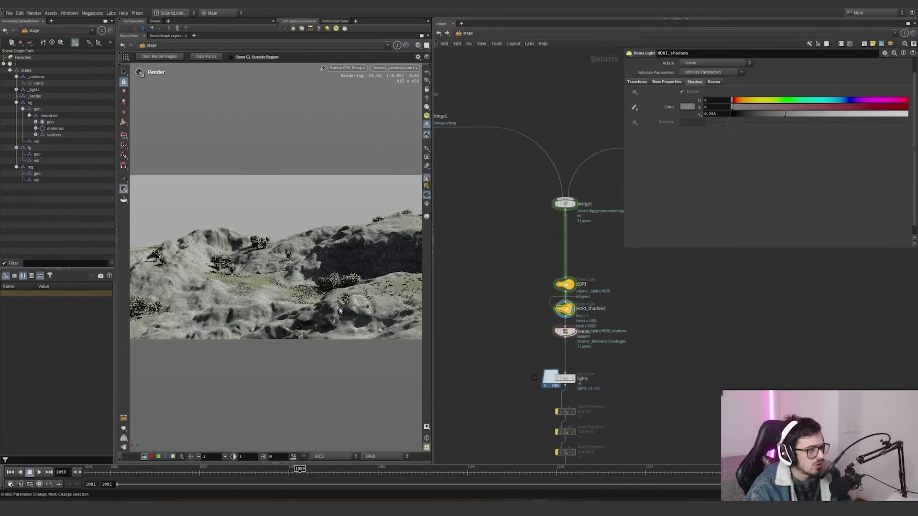
{"action": "left_click", "coordinate": [558, 309]}
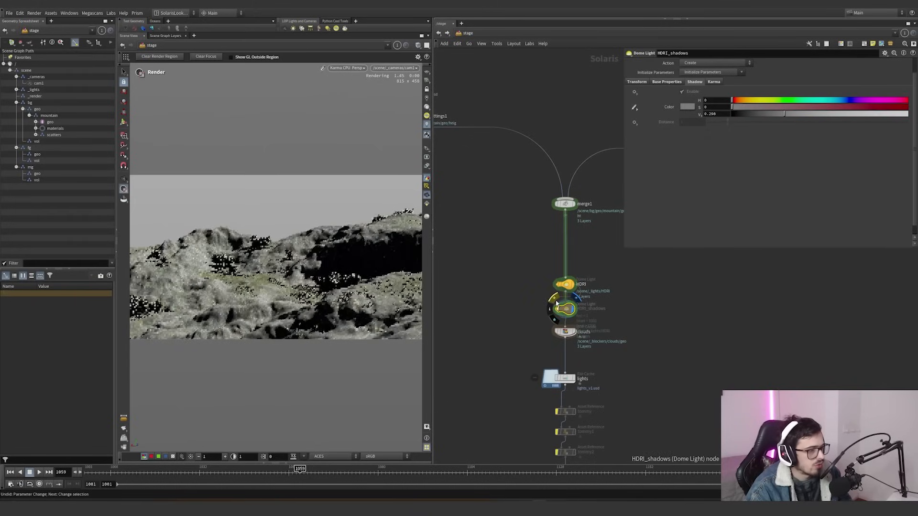
{"action": "left_click", "coordinate": [558, 309]}
{"action": "left_click", "coordinate": [894, 115]}
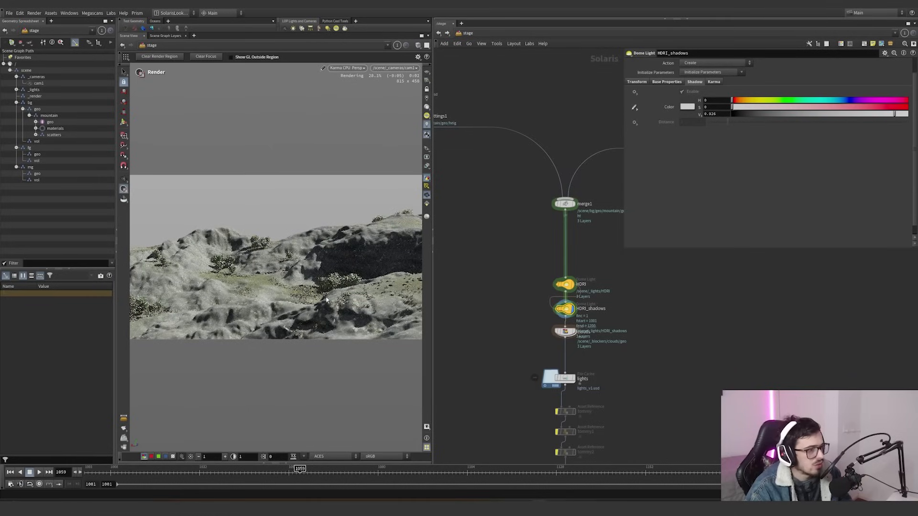
{"action": "key", "text": "ctrl+z"}
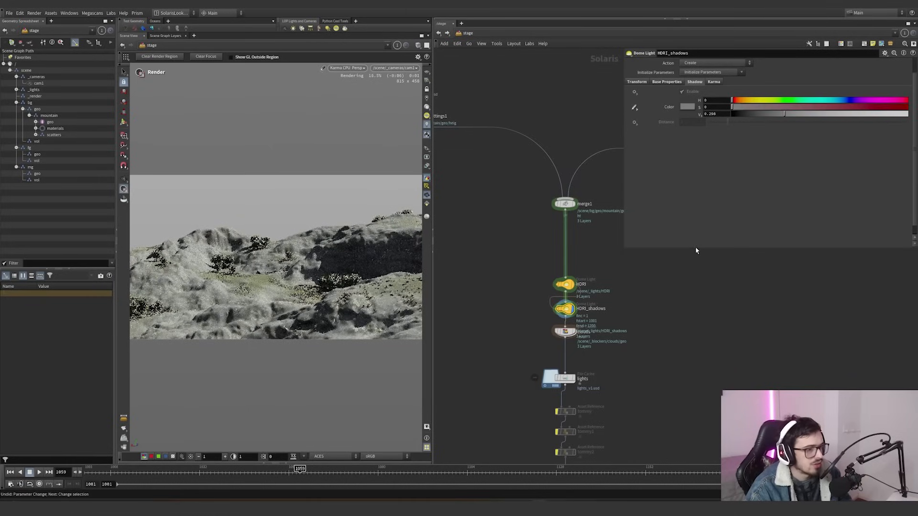
Step: Display the clouds SOP Create node, open its geometry network and view the stacked cloud layers at copy1
{"action": "middle_click_drag", "start_coordinate": [583, 346], "coordinate": [585, 319]}
{"action": "scroll", "coordinate": [585, 318], "scroll_direction": "up", "scroll_amount": 4}
{"action": "left_click", "coordinate": [558, 300]}
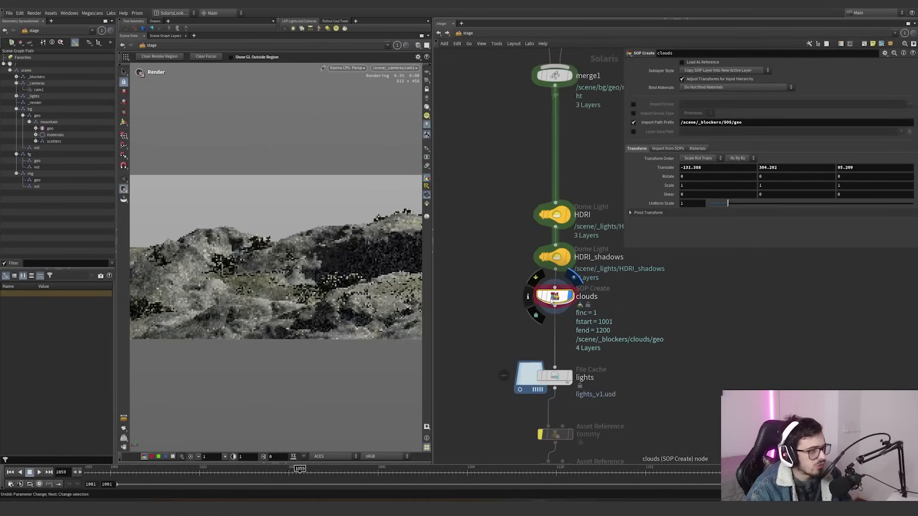
{"action": "double_click", "coordinate": [557, 299]}
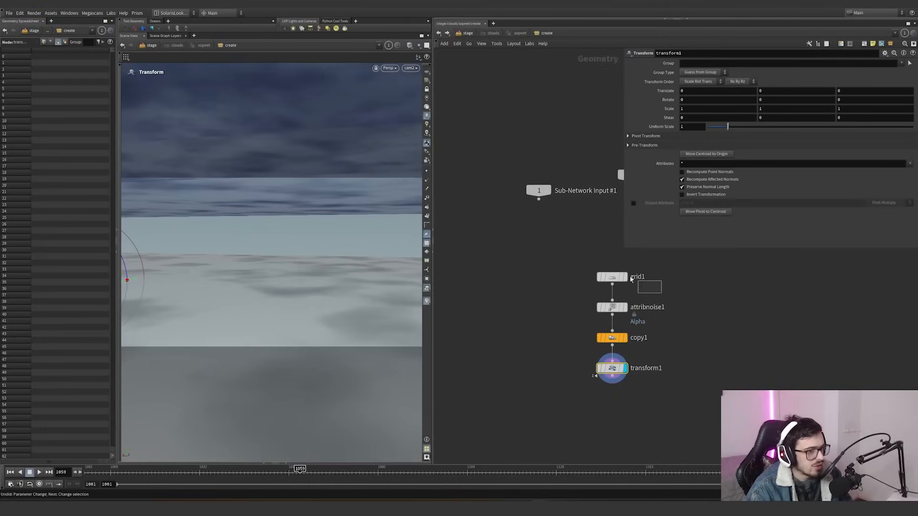
{"action": "left_click_drag", "start_coordinate": [299, 282], "coordinate": [338, 290]}
{"action": "left_click", "coordinate": [625, 338]}
{"action": "left_click", "coordinate": [613, 338]}
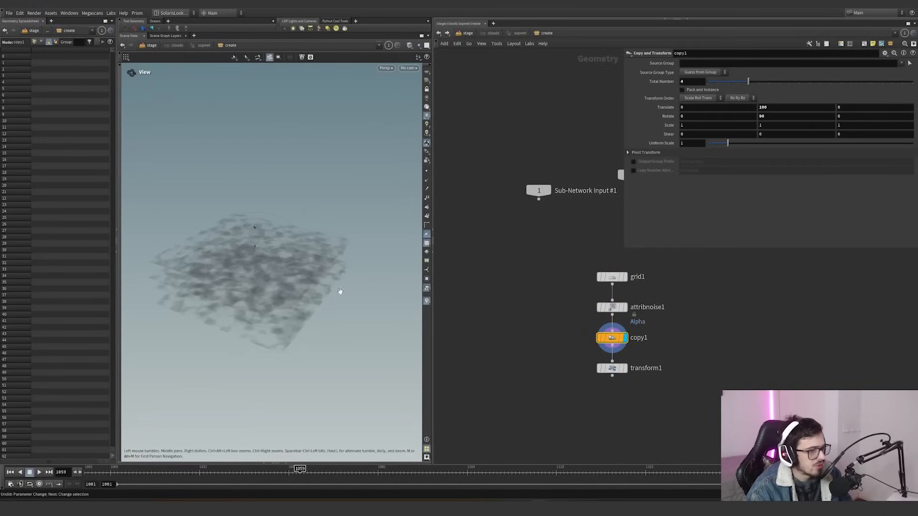
Step: Display the clouds geometry at transform1, check that node, and return to the stage network
{"action": "left_click", "coordinate": [626, 368]}
{"action": "left_click", "coordinate": [613, 368]}
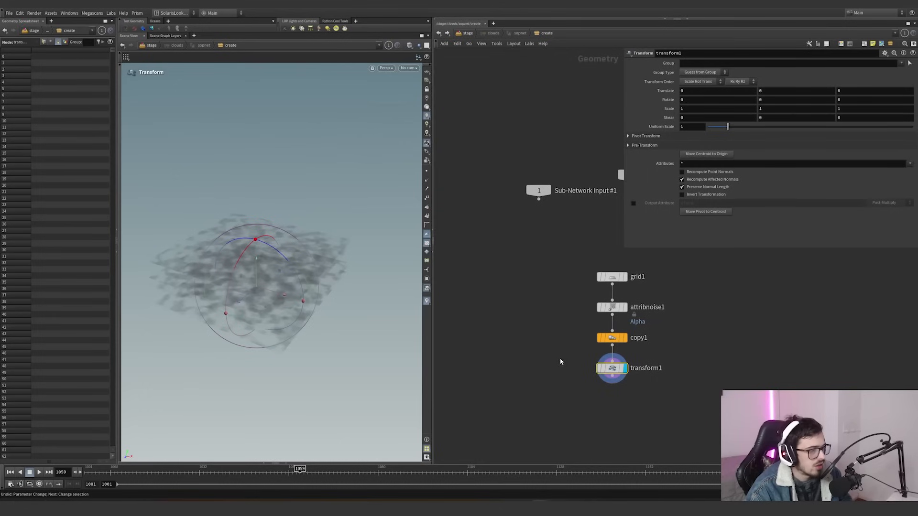
{"action": "left_click", "coordinate": [593, 356]}
{"action": "left_click", "coordinate": [593, 355]}
{"action": "left_click", "coordinate": [594, 355]}
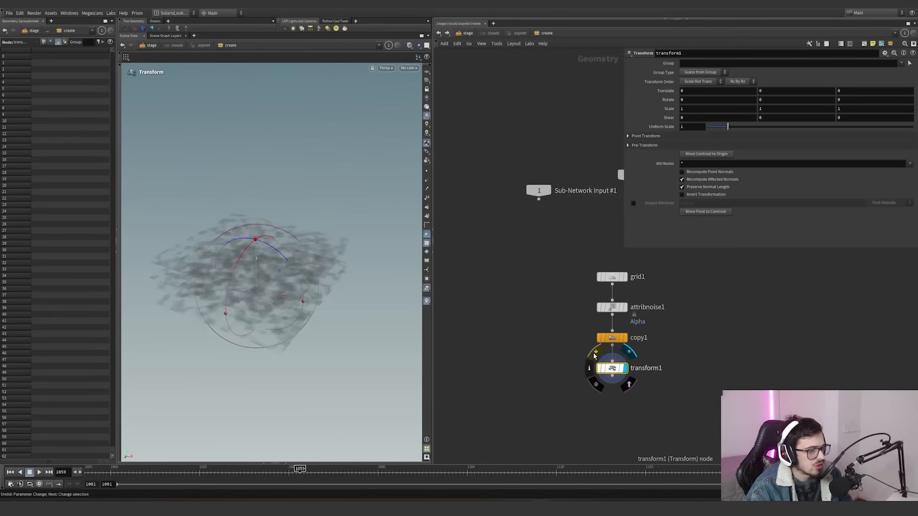
{"action": "left_click", "coordinate": [471, 33]}
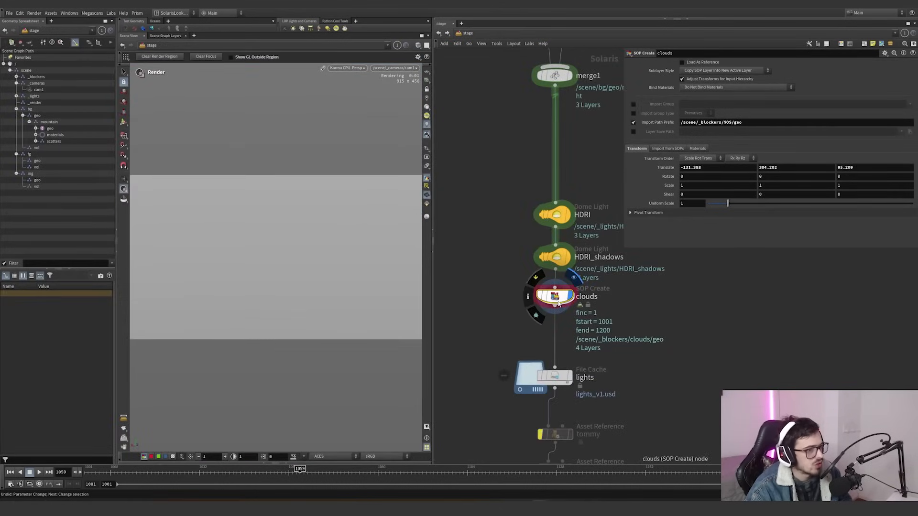
Step: Reopen the clouds geometry network and try a noise pattern offset of 33 on attribnoise1
{"action": "double_click", "coordinate": [554, 295]}
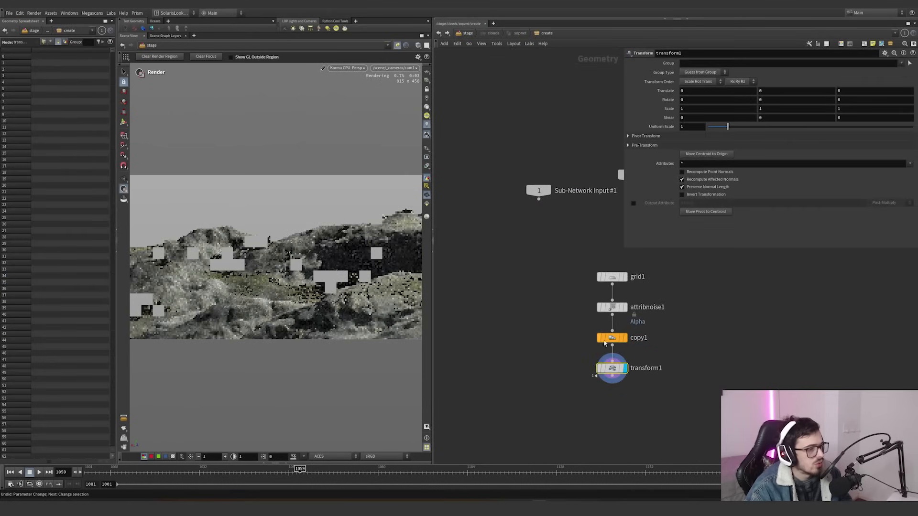
{"action": "key", "text": "Up"}
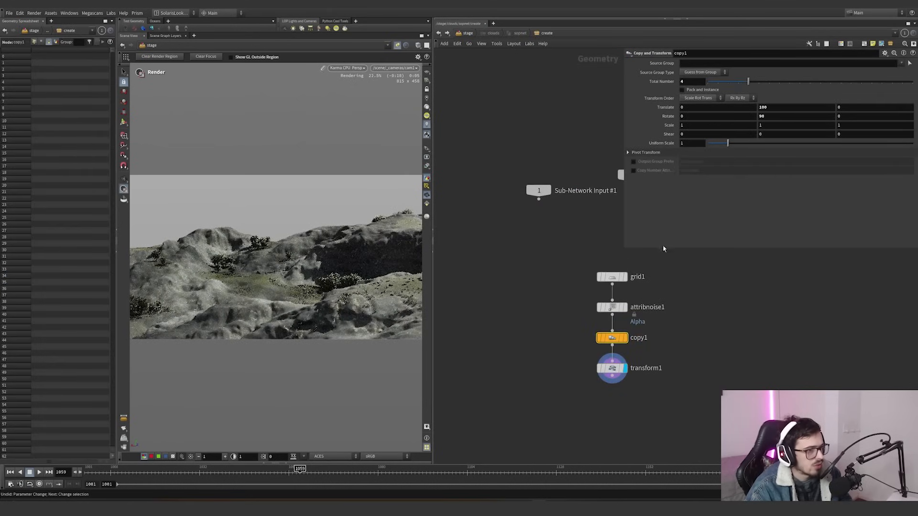
{"action": "key", "text": "Up"}
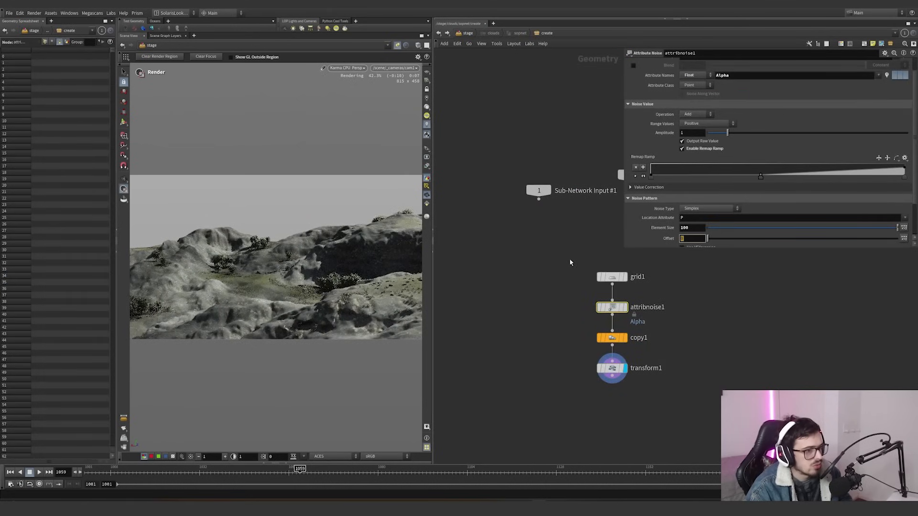
{"action": "type", "text": "33"}
{"action": "key", "text": "Return"}
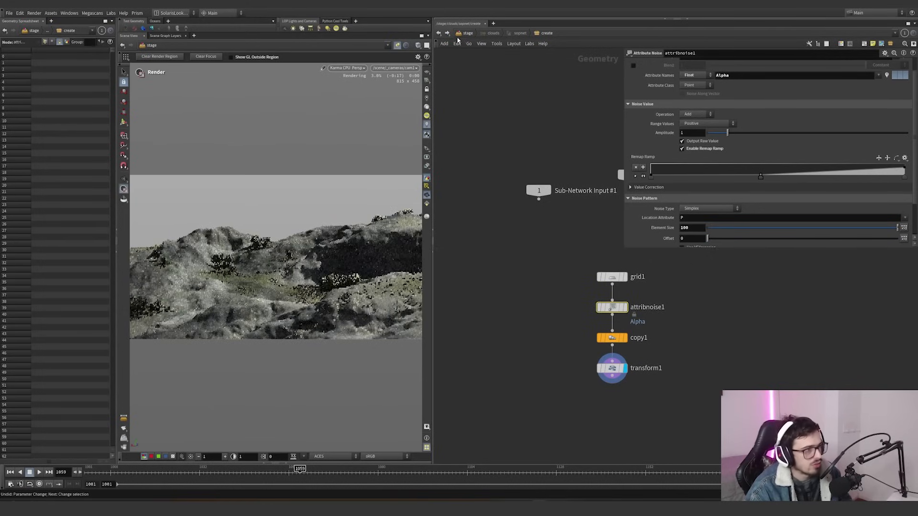
Step: Return to the stage network, display the lights file cache and examine its caching settings
{"action": "key", "text": "u"}
{"action": "key", "text": "u"}
{"action": "key", "text": "u"}
{"action": "scroll", "coordinate": [603, 339], "scroll_direction": "down", "scroll_amount": 4}
{"action": "scroll", "coordinate": [607, 396], "scroll_direction": "up", "scroll_amount": 2}
{"action": "left_click", "coordinate": [566, 332]}
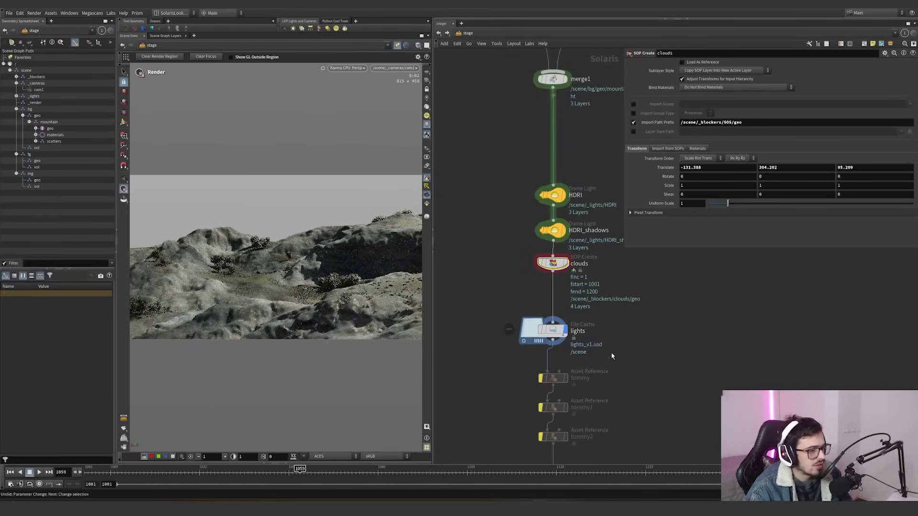
{"action": "left_click_drag", "start_coordinate": [611, 353], "coordinate": [538, 306]}
{"action": "scroll", "coordinate": [591, 309], "scroll_direction": "down", "scroll_amount": 6}
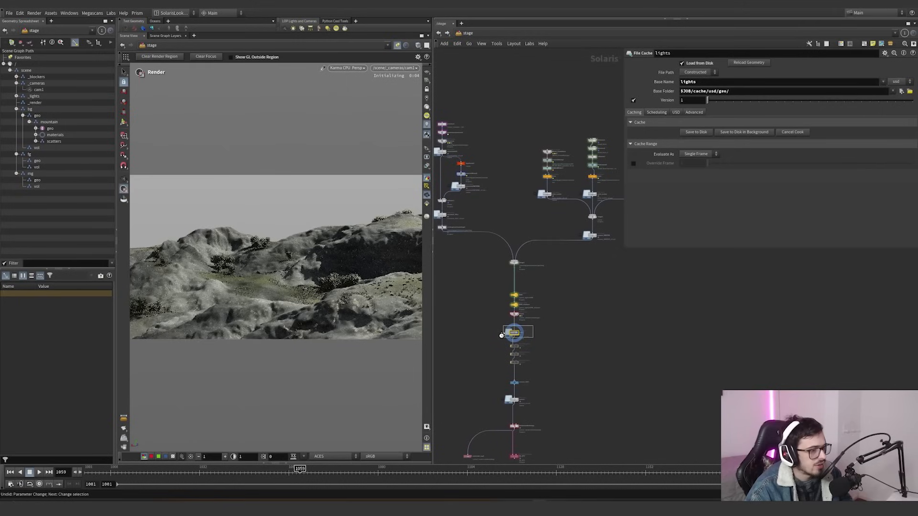
Step: Examine the scatters_MASTER file cache settings and follow the main network down to the camera nodes
{"action": "left_click_drag", "start_coordinate": [503, 281], "coordinate": [503, 281]}
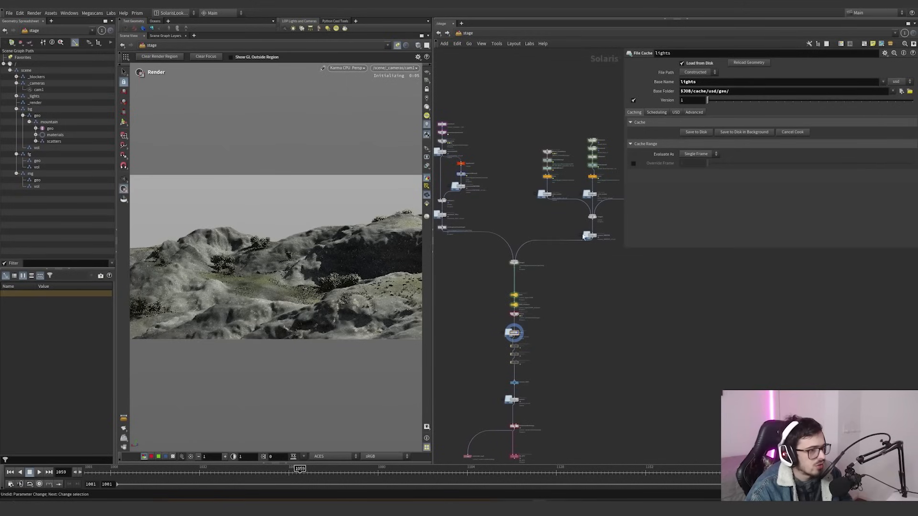
{"action": "left_click_drag", "start_coordinate": [619, 266], "coordinate": [580, 226]}
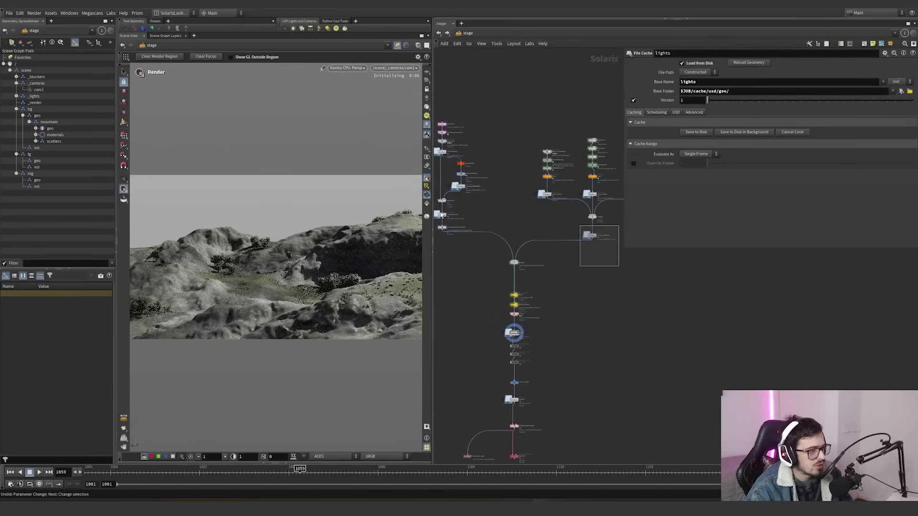
{"action": "middle_click_drag", "start_coordinate": [513, 223], "coordinate": [519, 200]}
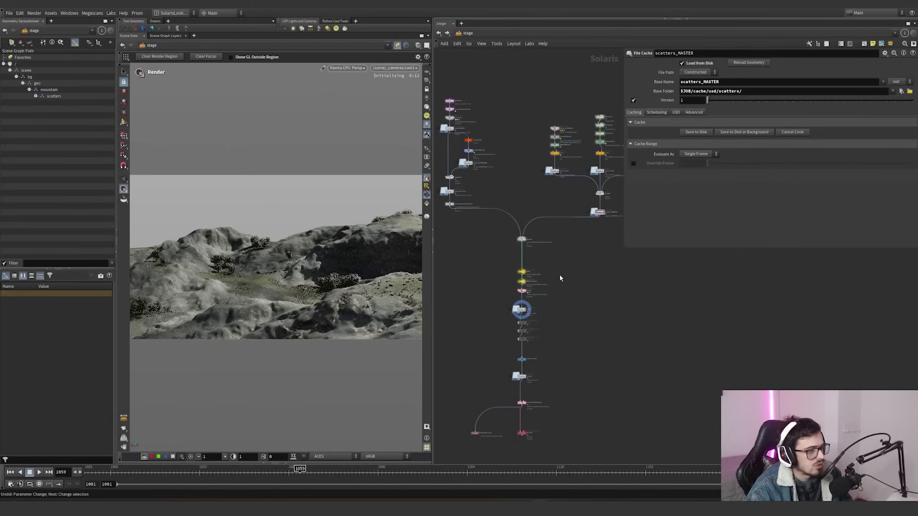
{"action": "left_click_drag", "start_coordinate": [563, 303], "coordinate": [450, 198]}
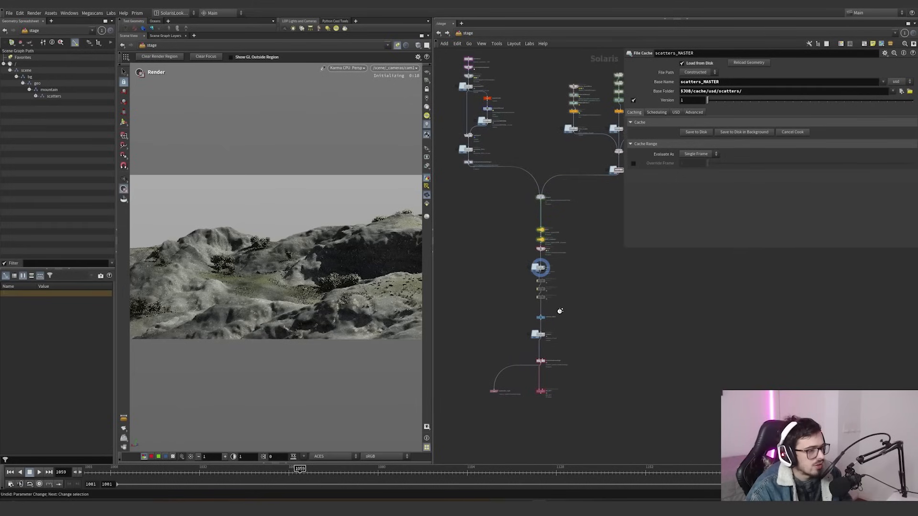
{"action": "scroll", "coordinate": [555, 301], "scroll_direction": "up", "scroll_amount": 5}
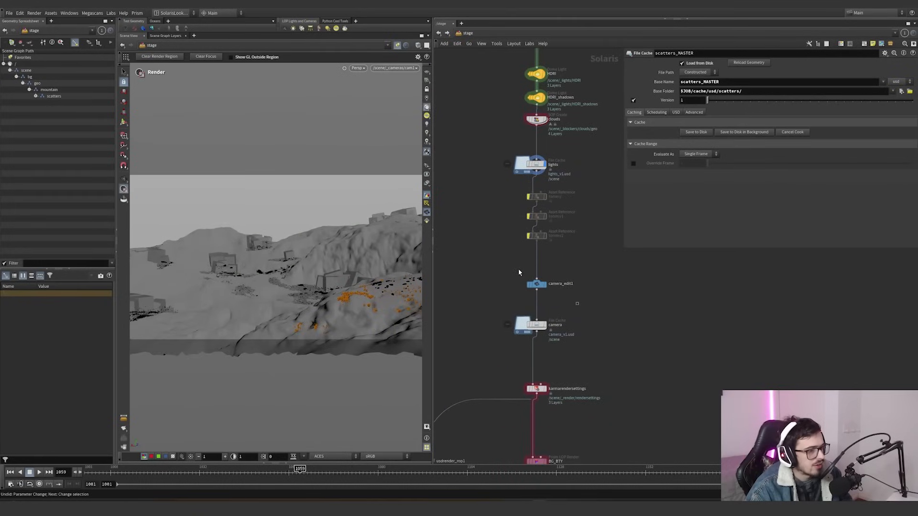
Step: Examine the camera_edit1 transform and the camera file cache with its frame range settings
{"action": "left_click_drag", "start_coordinate": [518, 271], "coordinate": [512, 265]}
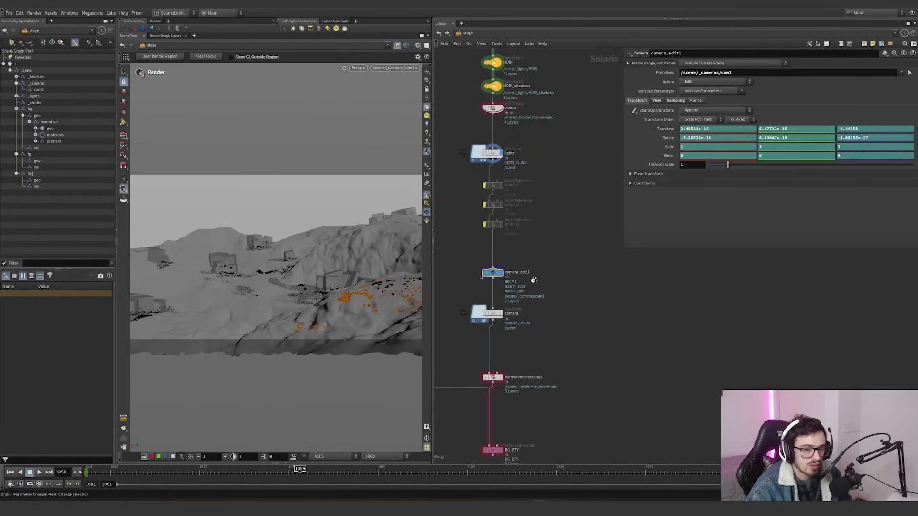
{"action": "middle_click_drag", "start_coordinate": [575, 433], "coordinate": [591, 446]}
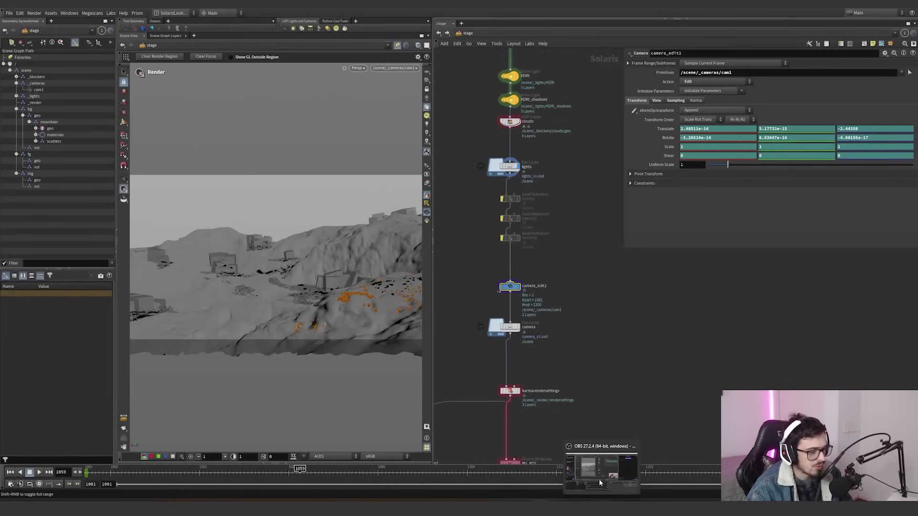
{"action": "mouse_move", "coordinate": [565, 262]}
{"action": "middle_mouse_down"}
{"action": "mouse_move", "coordinate": [584, 265]}
{"action": "mouse_move", "coordinate": [576, 262]}
{"action": "middle_mouse_up"}
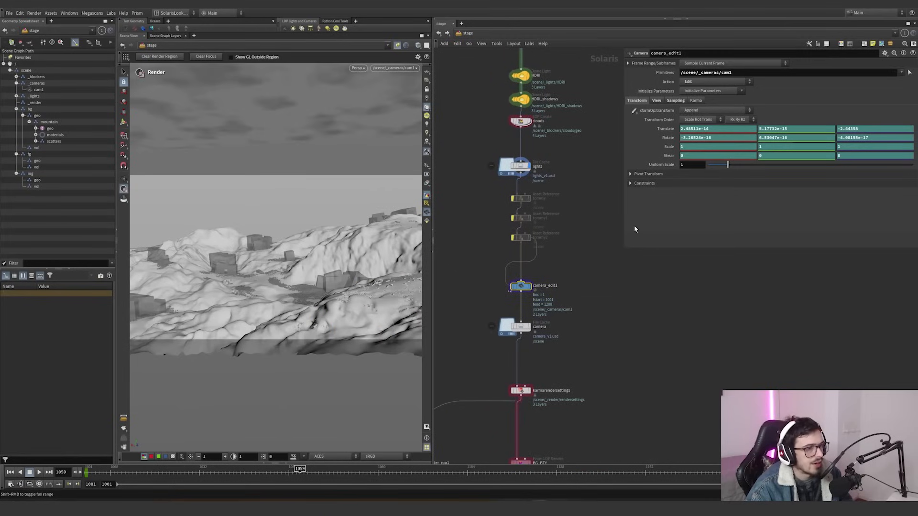
{"action": "left_click", "coordinate": [521, 326]}
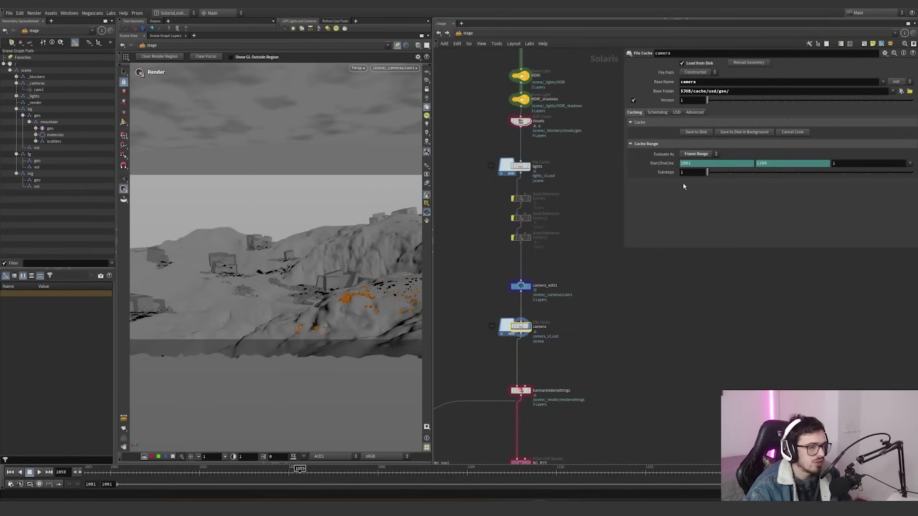
{"action": "left_click_drag", "start_coordinate": [576, 301], "coordinate": [496, 272]}
Step: Examine how the lights file cache evaluates its cache range, for comparison with the camera cache
{"action": "left_click", "coordinate": [521, 166]}
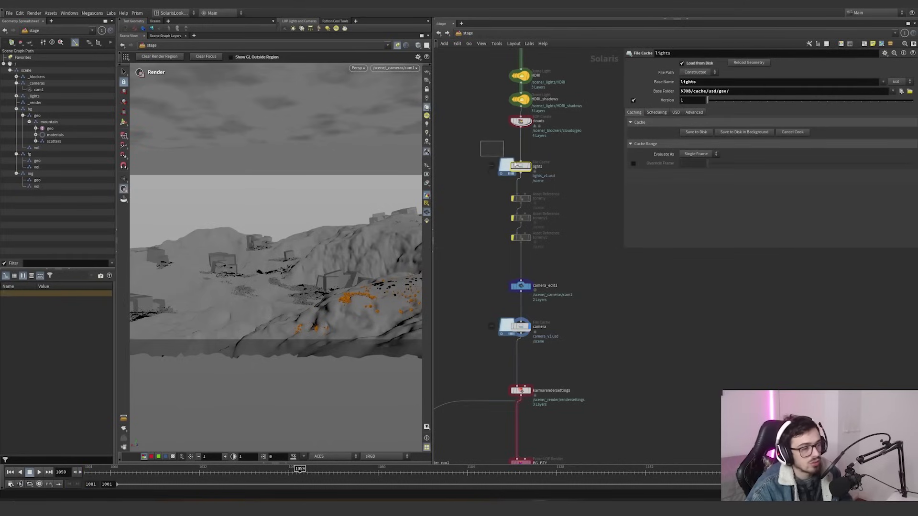
{"action": "left_click_drag", "start_coordinate": [481, 141], "coordinate": [586, 181]}
{"action": "left_click_drag", "start_coordinate": [587, 187], "coordinate": [467, 152]}
Step: Select the karmarendersettings node and examine its advanced sampling options, including convergence mode and primary samples
{"action": "middle_click_drag", "start_coordinate": [582, 294], "coordinate": [584, 213]}
{"action": "scroll", "coordinate": [555, 313], "scroll_direction": "up", "scroll_amount": 2}
{"action": "left_click_drag", "start_coordinate": [488, 266], "coordinate": [584, 348]}
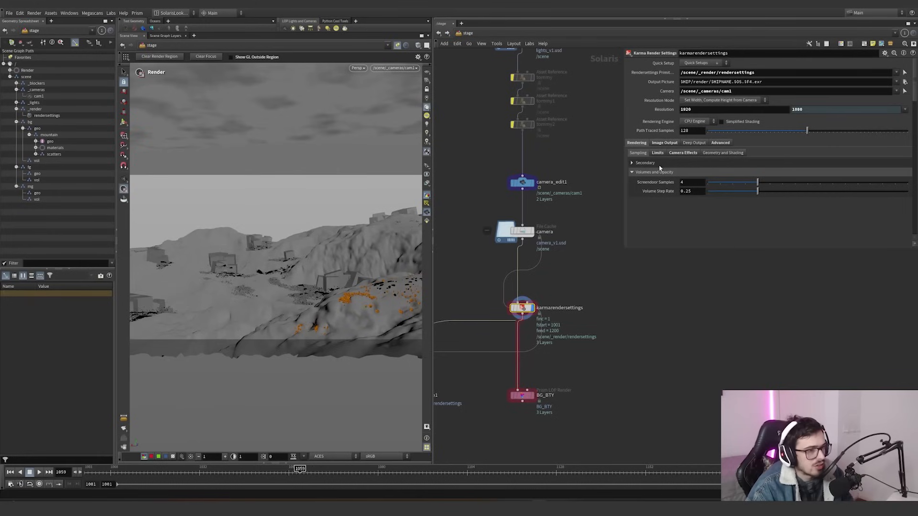
{"action": "left_click", "coordinate": [720, 143]}
{"action": "left_click", "coordinate": [644, 163]}
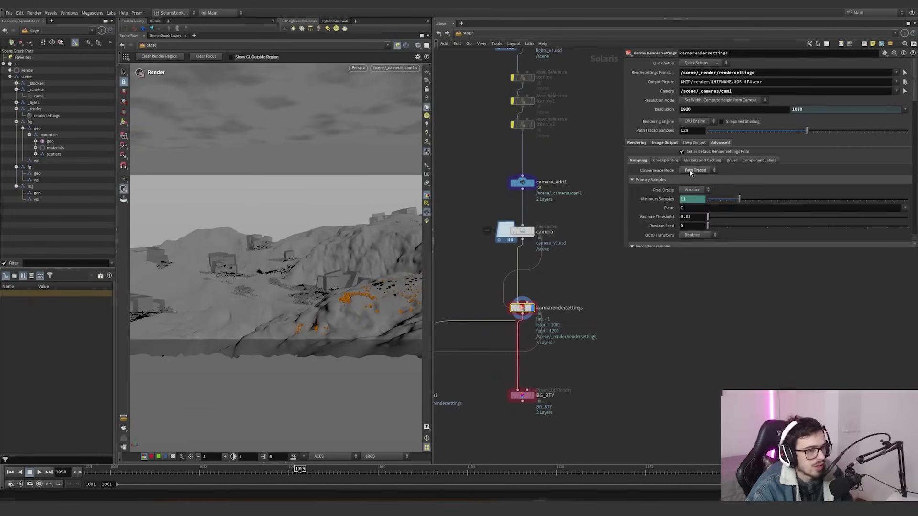
Step: Review the image output AOVs of the Karma render settings, from the ray level outputs to the Cryptomatte render vars
{"action": "left_click", "coordinate": [674, 143]}
{"action": "left_click", "coordinate": [649, 154]}
{"action": "scroll", "coordinate": [661, 177], "scroll_direction": "down", "scroll_amount": 10}
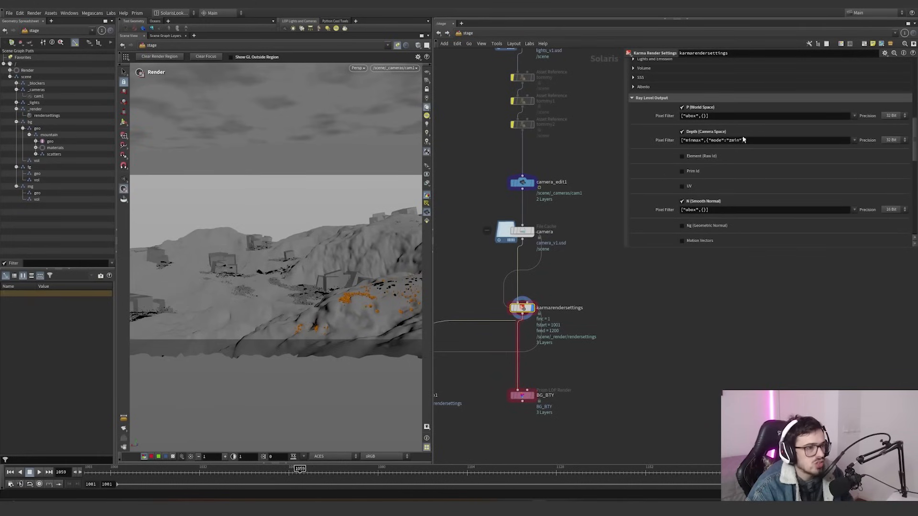
{"action": "scroll", "coordinate": [657, 205], "scroll_direction": "down", "scroll_amount": 10}
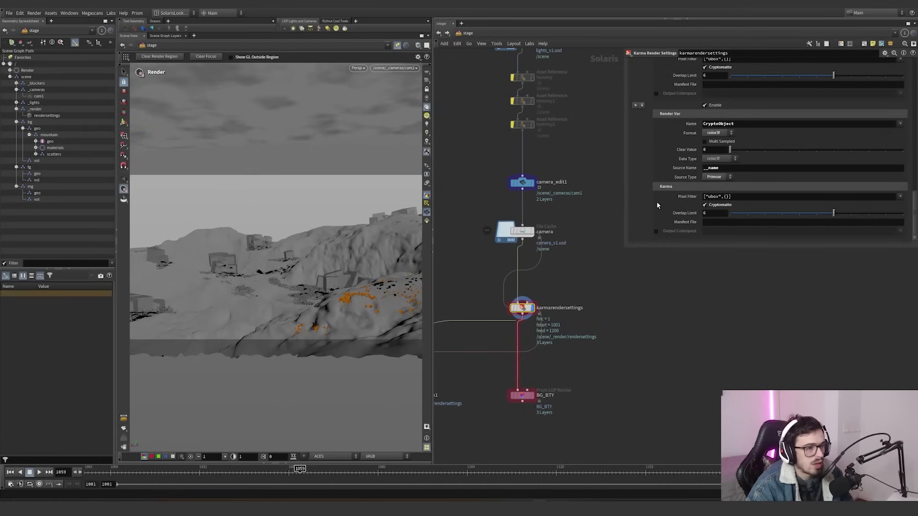
{"action": "left_click_drag", "start_coordinate": [914, 221], "coordinate": [906, 68]}
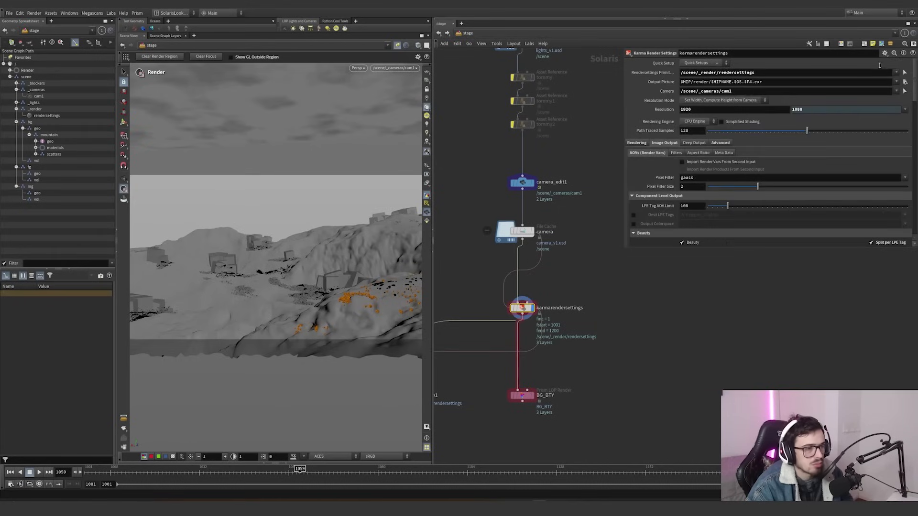
Step: Review the Karma ray limits for diffuse, volume and SSS, and the motion blur options under the camera effects
{"action": "left_click", "coordinate": [637, 143]}
{"action": "left_click", "coordinate": [660, 154]}
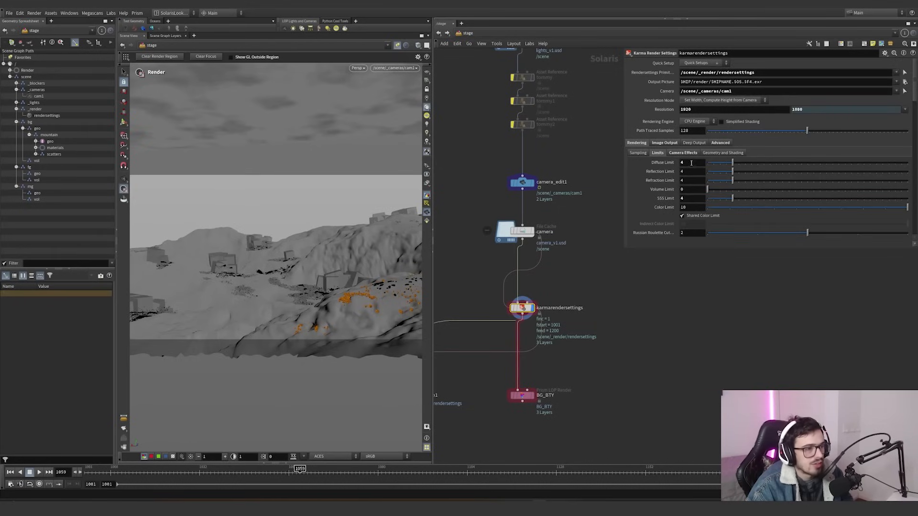
{"action": "left_click", "coordinate": [692, 197]}
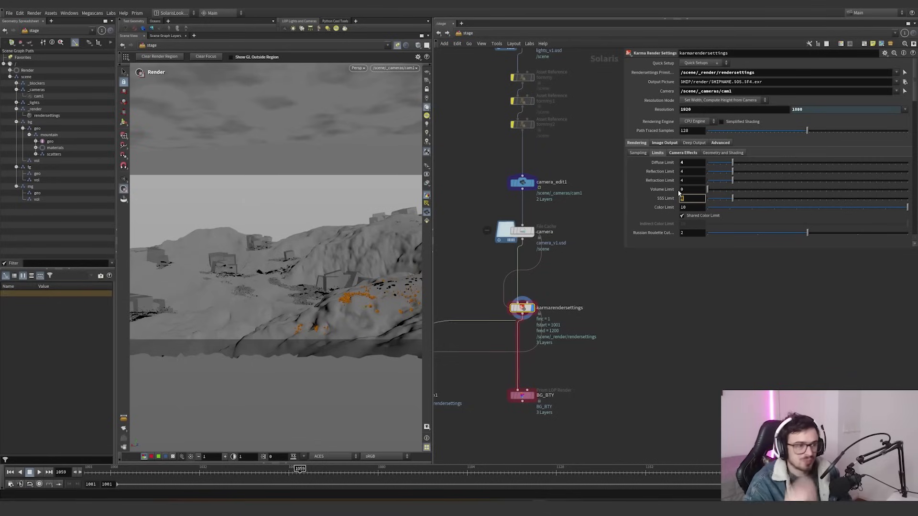
{"action": "left_click", "coordinate": [720, 142]}
{"action": "left_click", "coordinate": [637, 142]}
{"action": "left_click", "coordinate": [679, 153]}
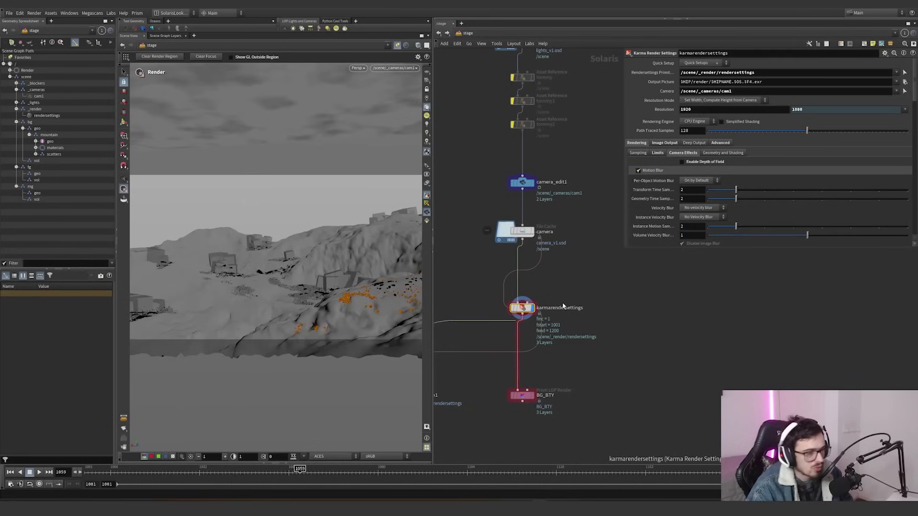
Step: Select the usdrender_rop1 node to examine its render delegate and output settings
{"action": "middle_click_drag", "start_coordinate": [562, 302], "coordinate": [672, 243]}
{"action": "left_click_drag", "start_coordinate": [486, 365], "coordinate": [484, 371]}
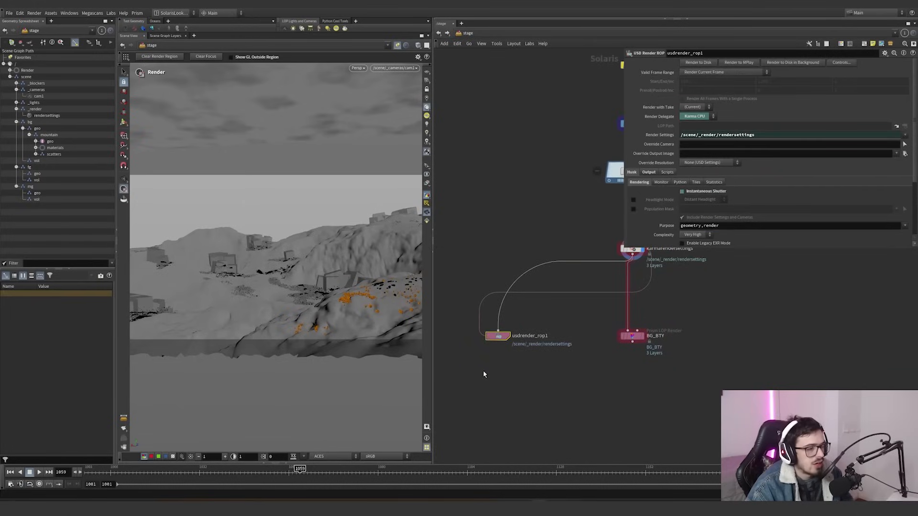
Step: Compare the settings of the BG_BTY Prism LOP Render node with those of usdrender_rop1
{"action": "left_click_drag", "start_coordinate": [587, 366], "coordinate": [691, 294]}
{"action": "left_click_drag", "start_coordinate": [710, 296], "coordinate": [566, 389]}
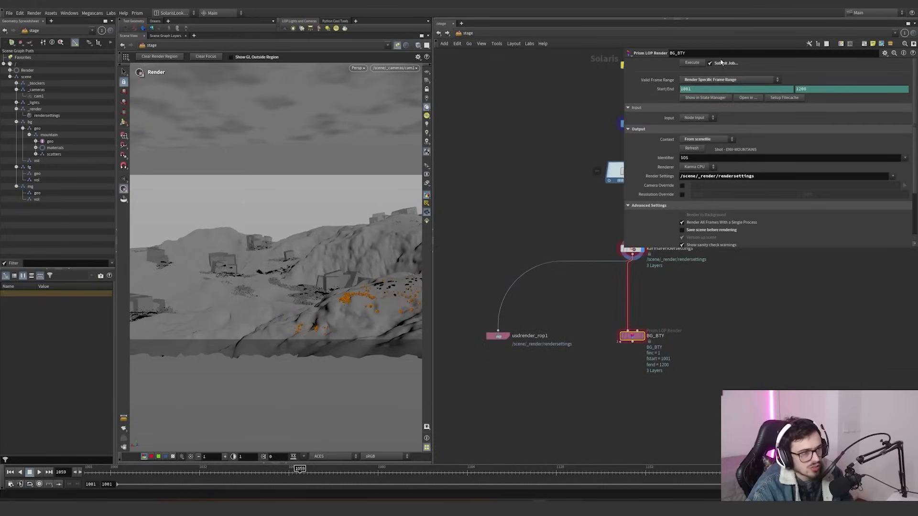
{"action": "left_click_drag", "start_coordinate": [566, 310], "coordinate": [477, 392]}
{"action": "left_click_drag", "start_coordinate": [471, 366], "coordinate": [577, 292]}
{"action": "left_click_drag", "start_coordinate": [577, 292], "coordinate": [474, 366]}
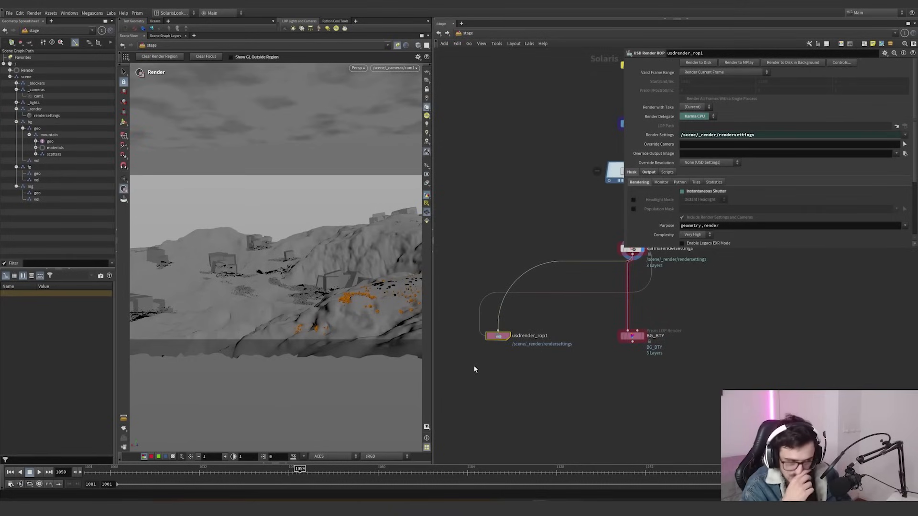
Step: Set the valid frame range of usdrender_rop1 to Render Specific Frame Range
{"action": "left_click", "coordinate": [708, 71]}
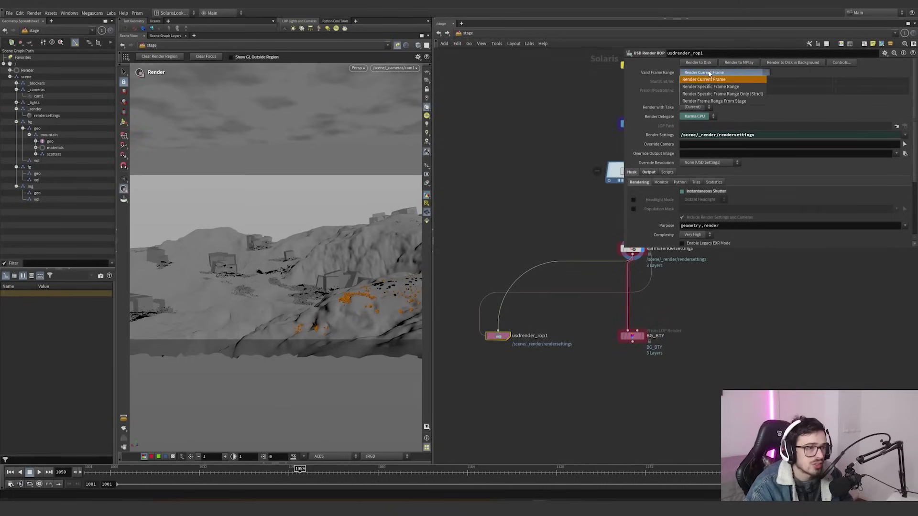
{"action": "left_click", "coordinate": [707, 83]}
{"action": "scroll", "coordinate": [576, 218], "scroll_direction": "down", "scroll_amount": 3}
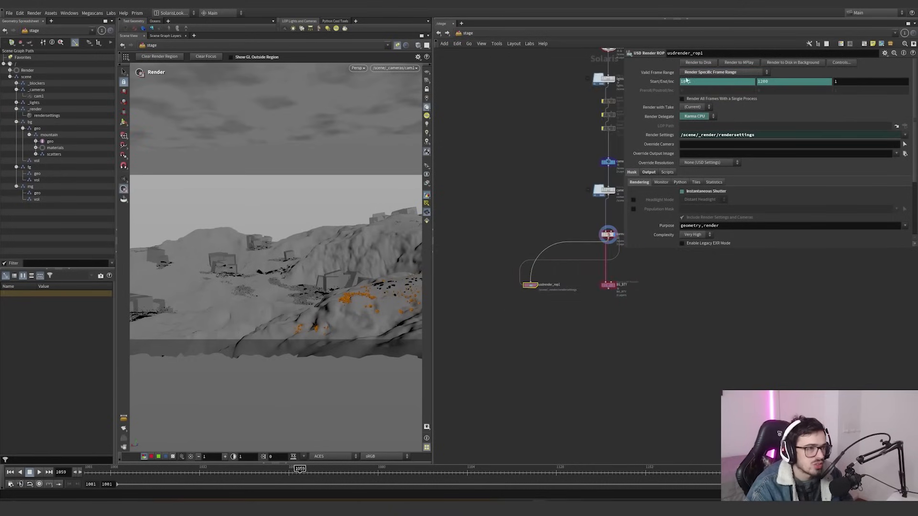
{"action": "middle_click_drag", "start_coordinate": [598, 217], "coordinate": [499, 224]}
{"action": "left_click", "coordinate": [510, 241]}
{"action": "scroll", "coordinate": [490, 215], "scroll_direction": "down", "scroll_amount": 5}
{"action": "middle_click_drag", "start_coordinate": [527, 196], "coordinate": [563, 246]}
{"action": "left_click_drag", "start_coordinate": [605, 108], "coordinate": [463, 323]}
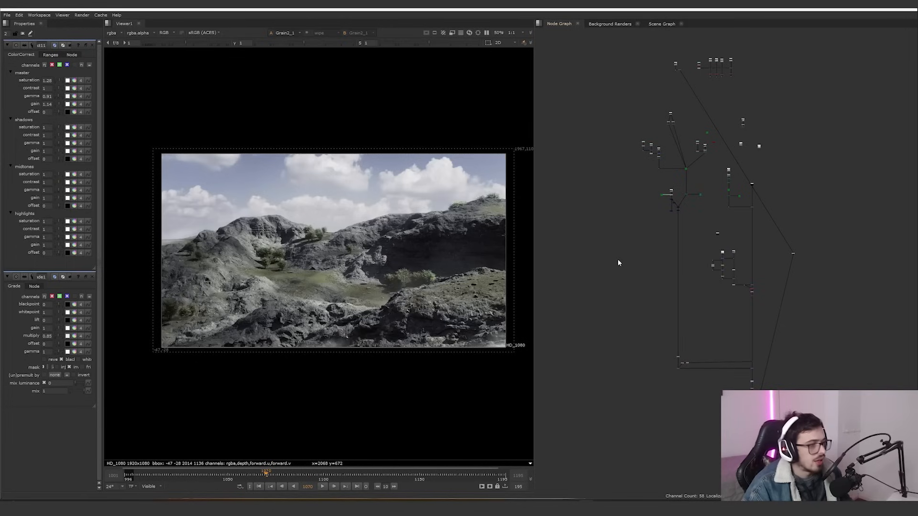
Step: Switch to Nuke and compare the Read1 beauty render with the final composite by alternating them in the viewer
{"action": "middle_click_drag", "start_coordinate": [658, 197], "coordinate": [662, 214]}
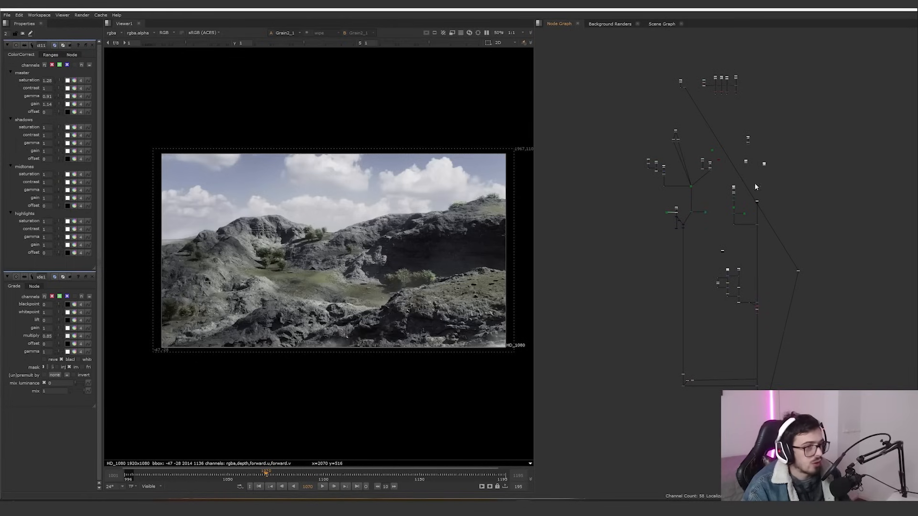
{"action": "scroll", "coordinate": [719, 180], "scroll_direction": "up", "scroll_amount": 8}
{"action": "scroll", "coordinate": [727, 216], "scroll_direction": "down", "scroll_amount": 3}
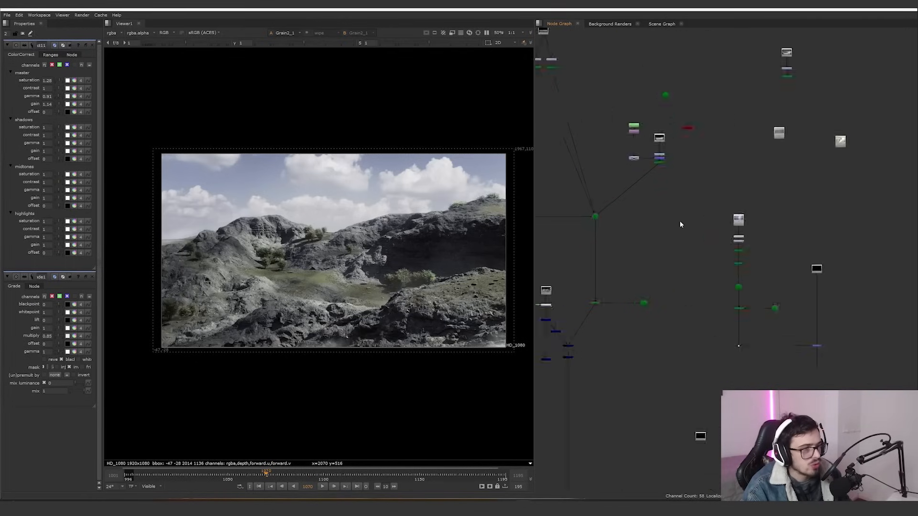
{"action": "scroll", "coordinate": [680, 225], "scroll_direction": "down", "scroll_amount": 5}
{"action": "scroll", "coordinate": [650, 140], "scroll_direction": "up", "scroll_amount": 5}
{"action": "key", "text": "1"}
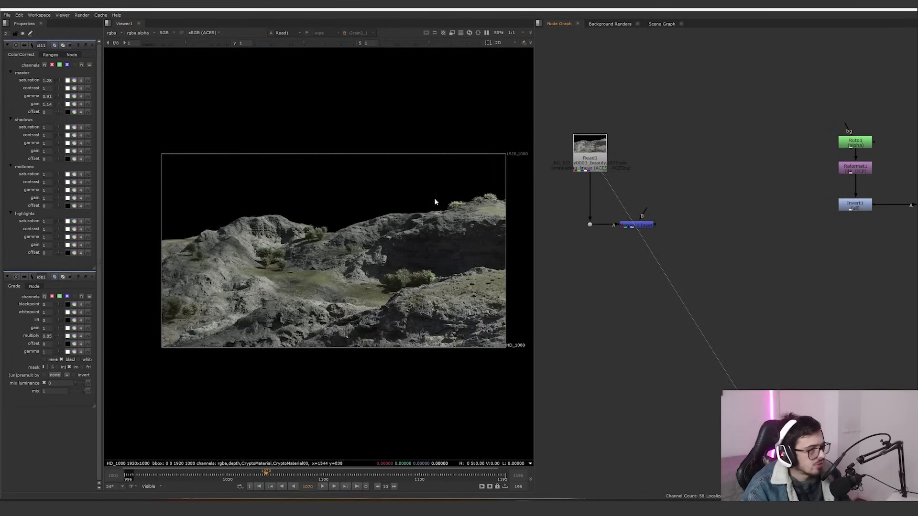
{"action": "key", "text": "2"}
{"action": "key", "text": "1"}
{"action": "key", "text": "2"}
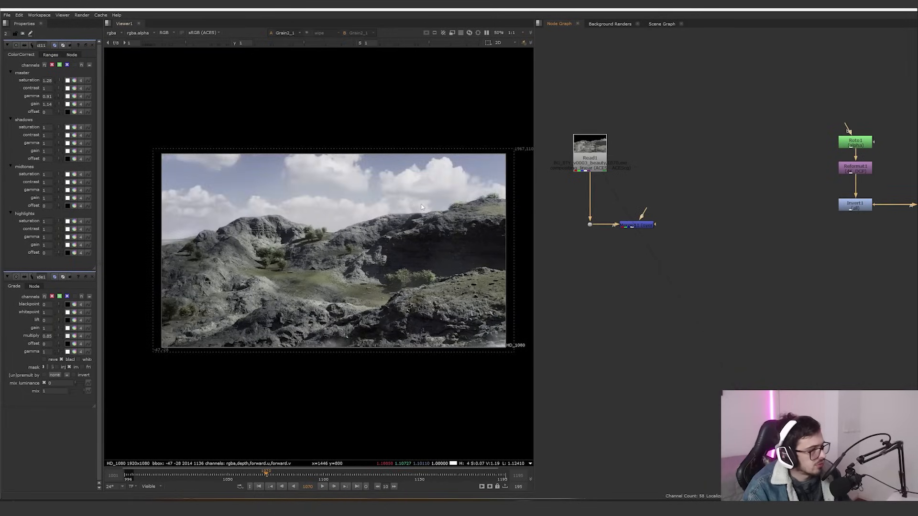
{"action": "key", "text": "1"}
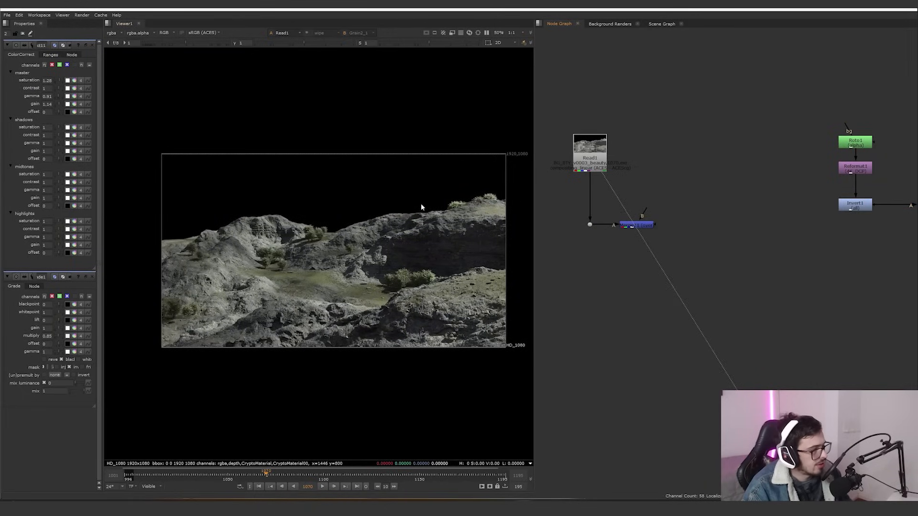
{"action": "key", "text": "2"}
{"action": "key", "text": "1"}
Step: Compare Read1 and the final composite with a viewer wipe, sweeping it across the whole mountain image
{"action": "key", "text": "w"}
{"action": "left_click_drag", "start_coordinate": [400, 251], "coordinate": [444, 248]}
{"action": "scroll", "coordinate": [444, 247], "scroll_direction": "up", "scroll_amount": 5}
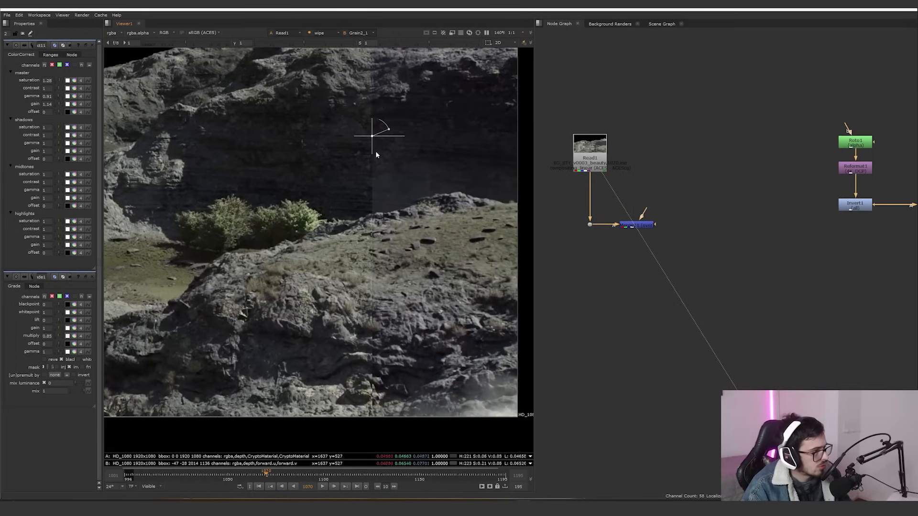
{"action": "left_click_drag", "start_coordinate": [451, 140], "coordinate": [299, 205]}
{"action": "scroll", "coordinate": [297, 205], "scroll_direction": "down", "scroll_amount": 2}
{"action": "middle_click_drag", "start_coordinate": [273, 182], "coordinate": [428, 220]}
{"action": "left_click_drag", "start_coordinate": [445, 246], "coordinate": [112, 208]}
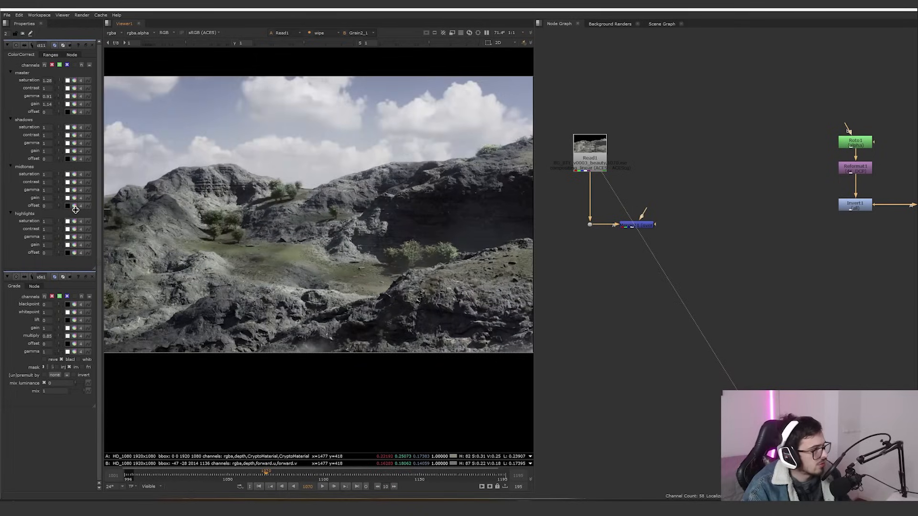
Step: Open the properties of Read1, widen them, and check the input transform options
{"action": "scroll", "coordinate": [458, 203], "scroll_direction": "down", "scroll_amount": 2}
{"action": "scroll", "coordinate": [741, 261], "scroll_direction": "down", "scroll_amount": 9}
{"action": "scroll", "coordinate": [791, 259], "scroll_direction": "up", "scroll_amount": 6}
{"action": "middle_click_drag", "start_coordinate": [791, 259], "coordinate": [712, 254]}
{"action": "scroll", "coordinate": [644, 219], "scroll_direction": "up", "scroll_amount": 1}
{"action": "scroll", "coordinate": [660, 262], "scroll_direction": "down", "scroll_amount": 4}
{"action": "scroll", "coordinate": [620, 218], "scroll_direction": "up", "scroll_amount": 4}
{"action": "left_click", "coordinate": [566, 205]}
{"action": "key", "text": "2"}
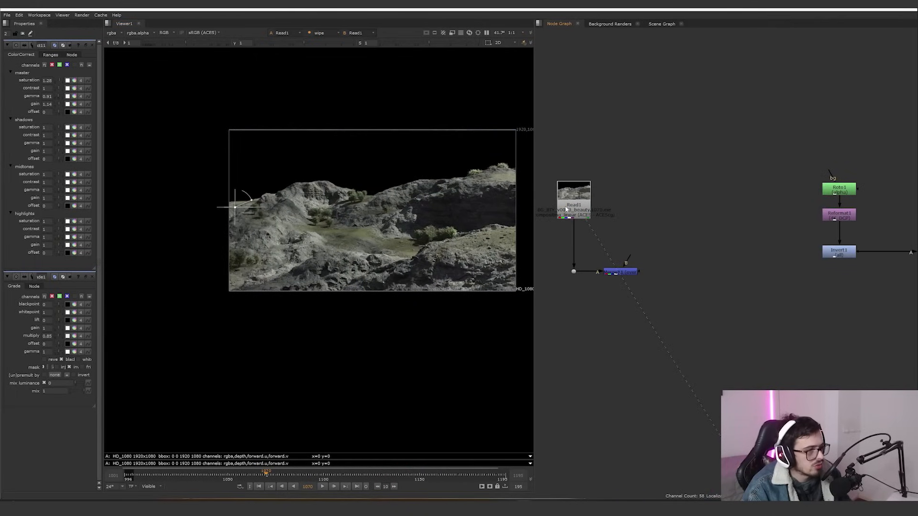
{"action": "double_click", "coordinate": [582, 204]}
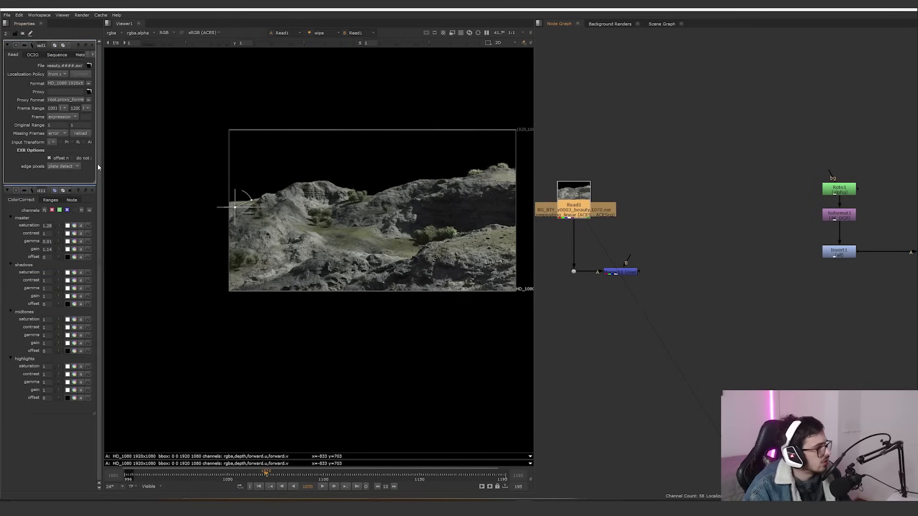
{"action": "left_click_drag", "start_coordinate": [98, 167], "coordinate": [213, 162]}
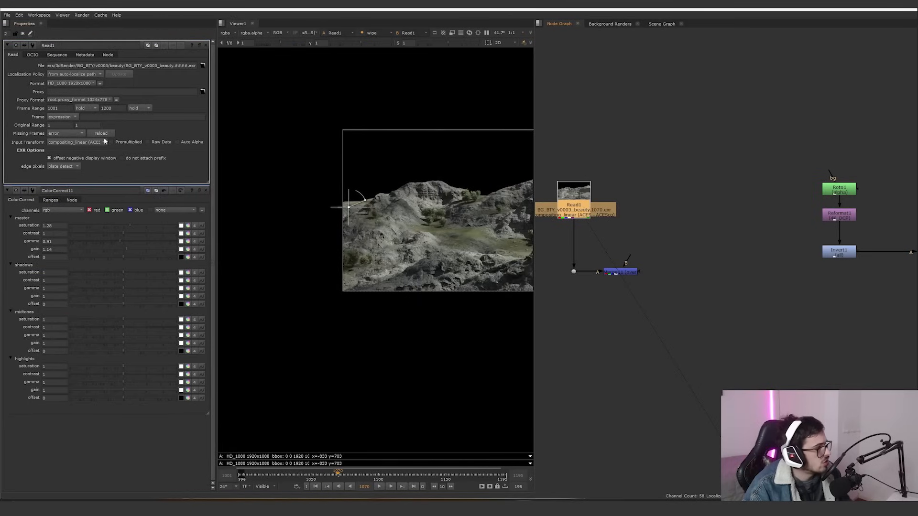
{"action": "left_click", "coordinate": [71, 142]}
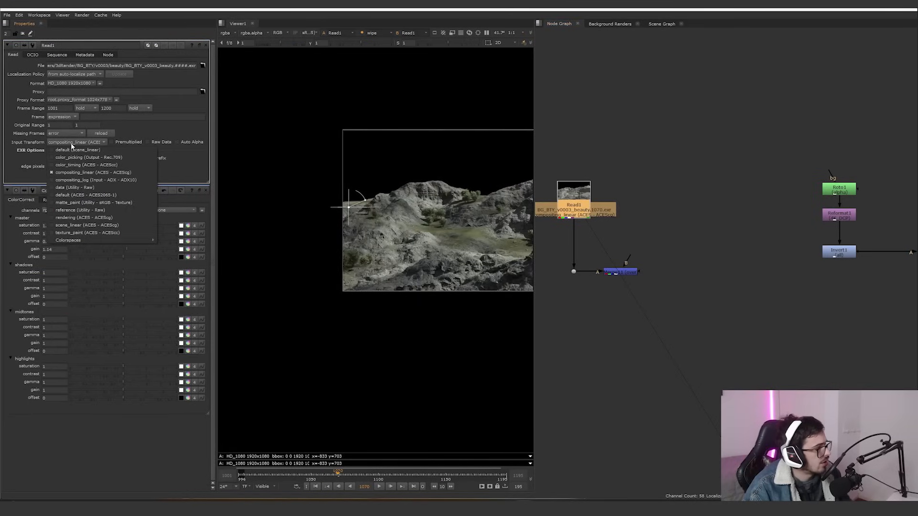
{"action": "left_click", "coordinate": [640, 151]}
Step: View the raw fog elements Read4, Read6 and Read2 in turn
{"action": "key", "text": "f"}
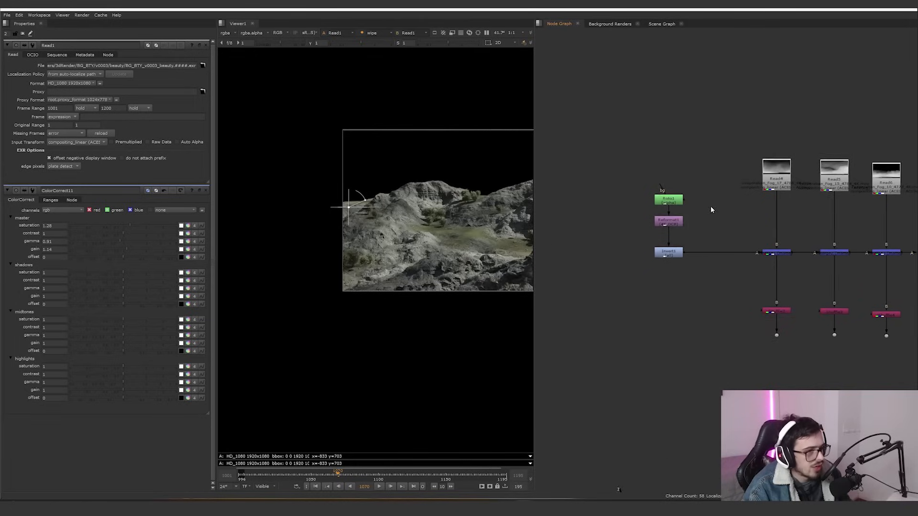
{"action": "middle_click_drag", "start_coordinate": [710, 209], "coordinate": [666, 211]}
{"action": "left_click", "coordinate": [732, 179]}
{"action": "key", "text": "1"}
{"action": "left_click", "coordinate": [577, 205]}
{"action": "scroll", "coordinate": [422, 224], "scroll_direction": "down", "scroll_amount": 2}
{"action": "middle_click_drag", "start_coordinate": [530, 196], "coordinate": [431, 200]}
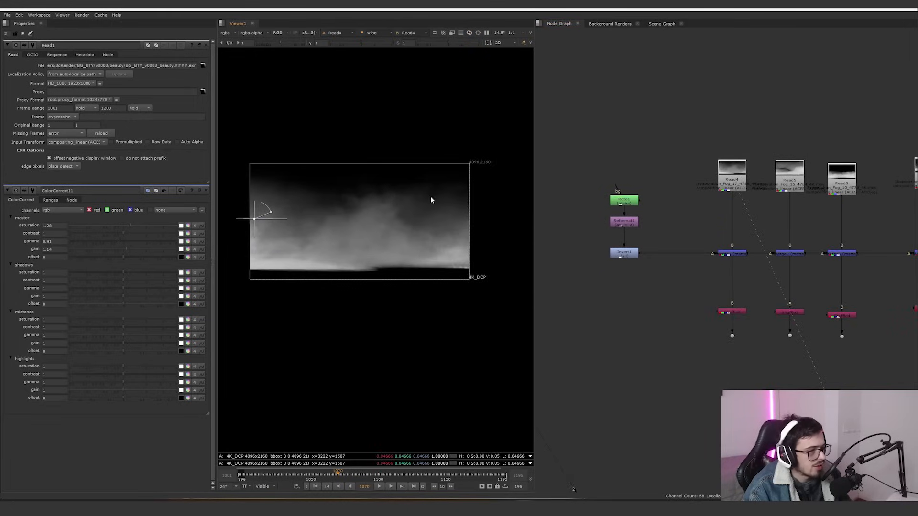
{"action": "middle_click_drag", "start_coordinate": [772, 220], "coordinate": [681, 216]}
{"action": "left_click", "coordinate": [753, 178]}
{"action": "key", "text": "1"}
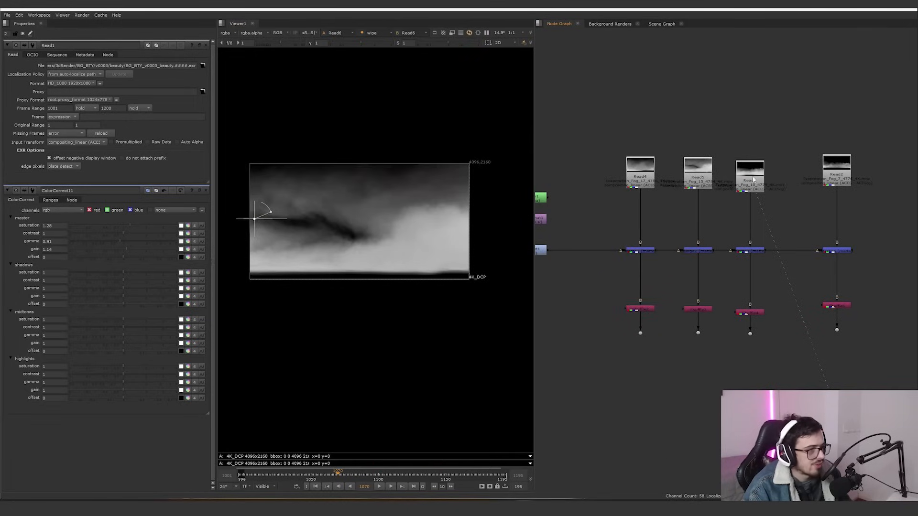
{"action": "left_click", "coordinate": [829, 180]}
{"action": "key", "text": "1"}
{"action": "middle_click_drag", "start_coordinate": [566, 239], "coordinate": [616, 236]}
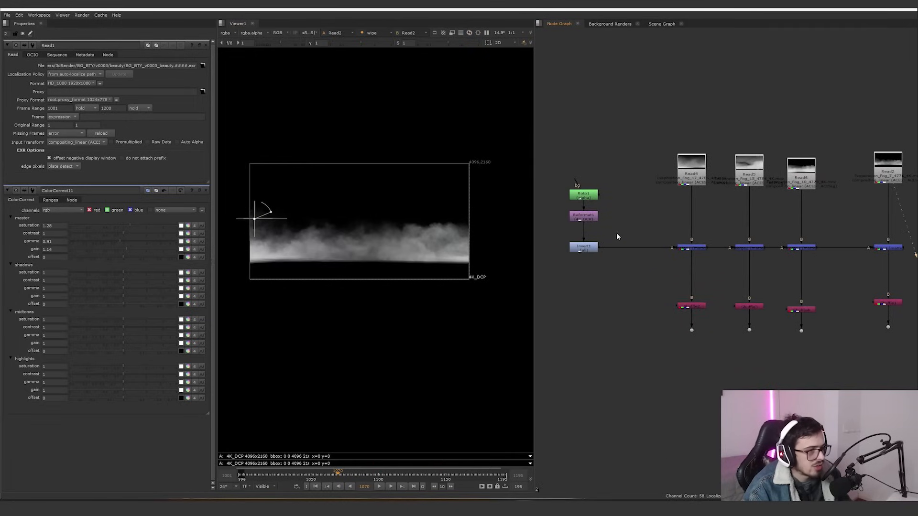
Step: View the Roto1 mask and its Invert1 result that feed the fog merges
{"action": "key", "text": "1"}
{"action": "left_click", "coordinate": [590, 207]}
{"action": "key", "text": "1"}
{"action": "left_click", "coordinate": [590, 250]}
{"action": "key", "text": "1"}
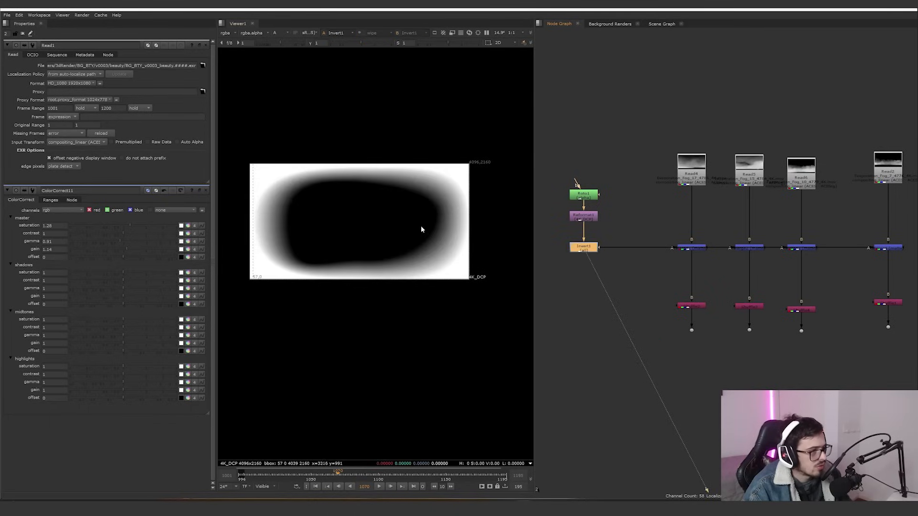
{"action": "key", "text": "a"}
{"action": "key", "text": "a"}
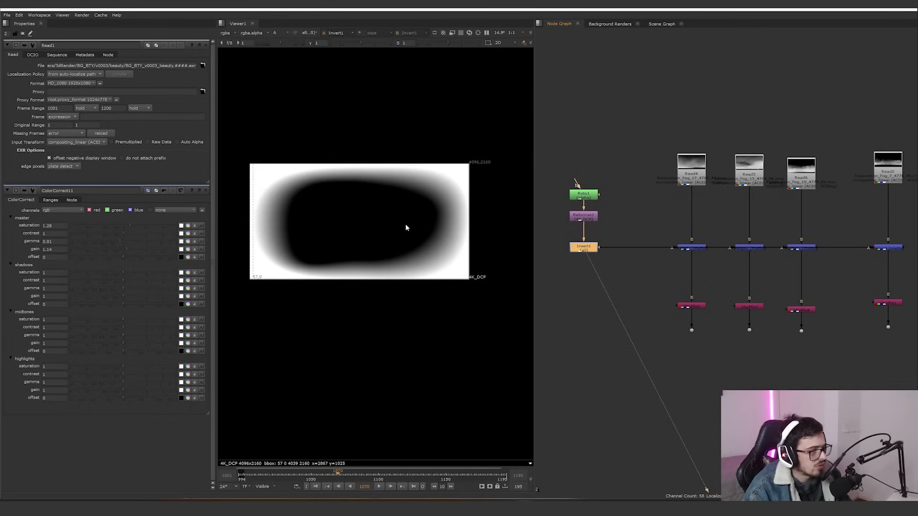
Step: Inspect the masked result of each of the four fog merge nodes, from Merge1 to Merge4
{"action": "middle_click_drag", "start_coordinate": [665, 264], "coordinate": [628, 260]}
{"action": "left_click", "coordinate": [650, 247]}
{"action": "key", "text": "1"}
{"action": "key", "text": "a"}
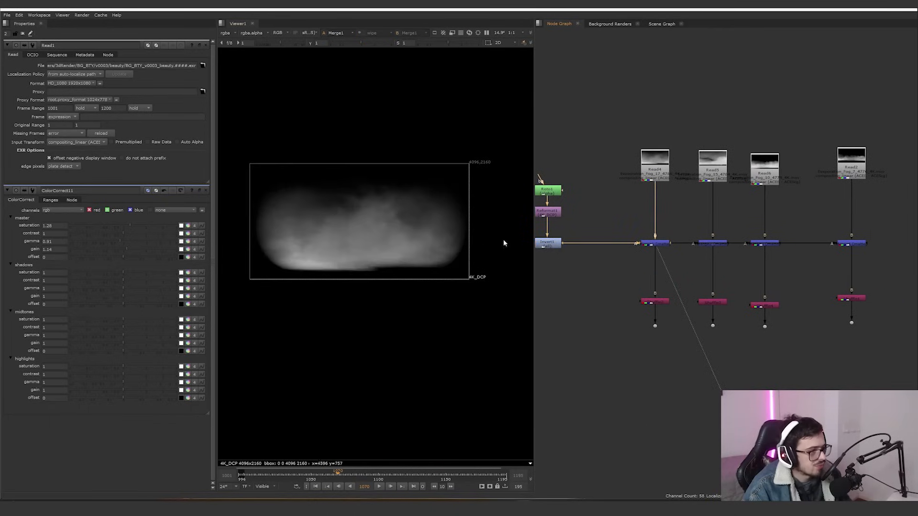
{"action": "left_click", "coordinate": [723, 245]}
{"action": "key", "text": "1"}
{"action": "left_click", "coordinate": [767, 244]}
{"action": "key", "text": "1"}
{"action": "left_click", "coordinate": [847, 244]}
{"action": "key", "text": "1"}
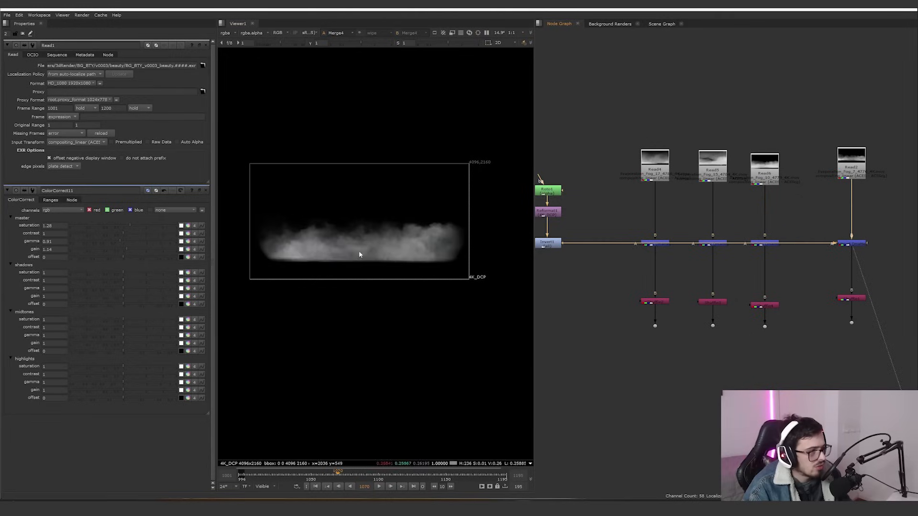
Step: Examine the channel routing of Shuffle2 and view the alpha of the fog shuffle nodes
{"action": "left_click", "coordinate": [663, 304]}
{"action": "key", "text": "1"}
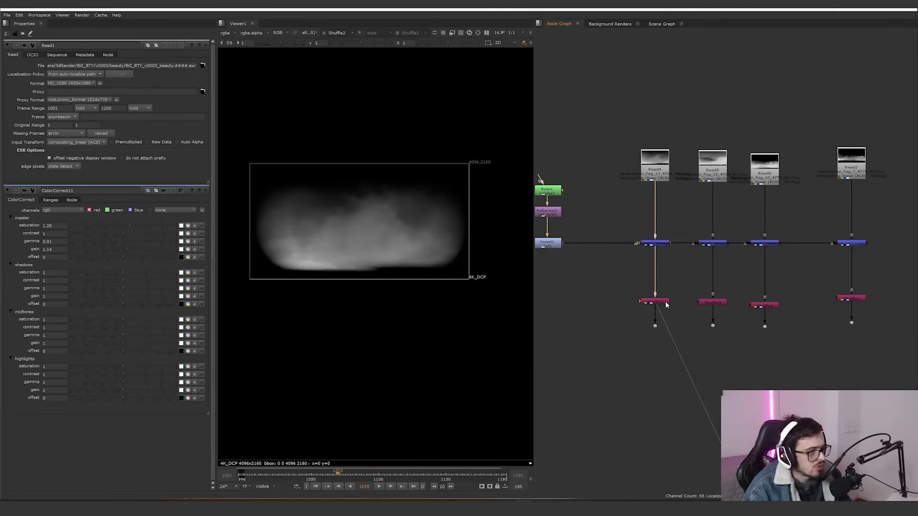
{"action": "double_click", "coordinate": [666, 303]}
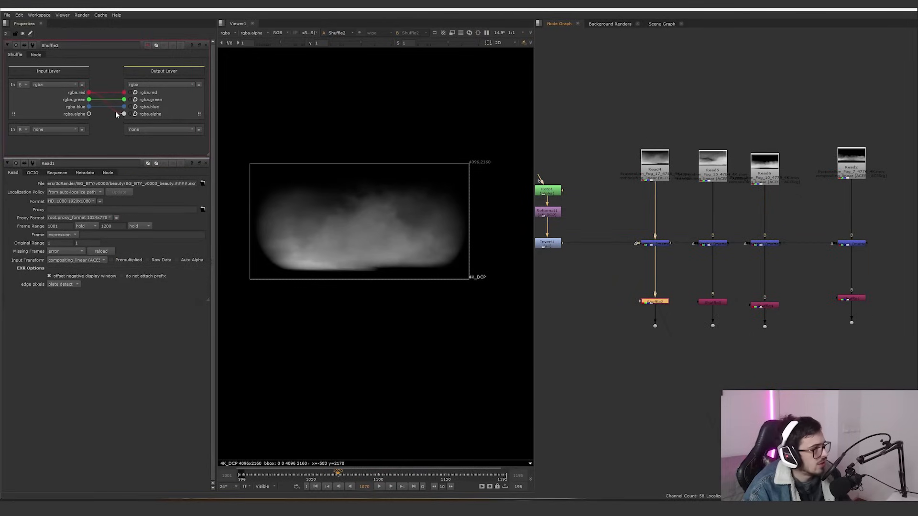
{"action": "middle_click_drag", "start_coordinate": [684, 300], "coordinate": [634, 281]}
{"action": "key", "text": "a"}
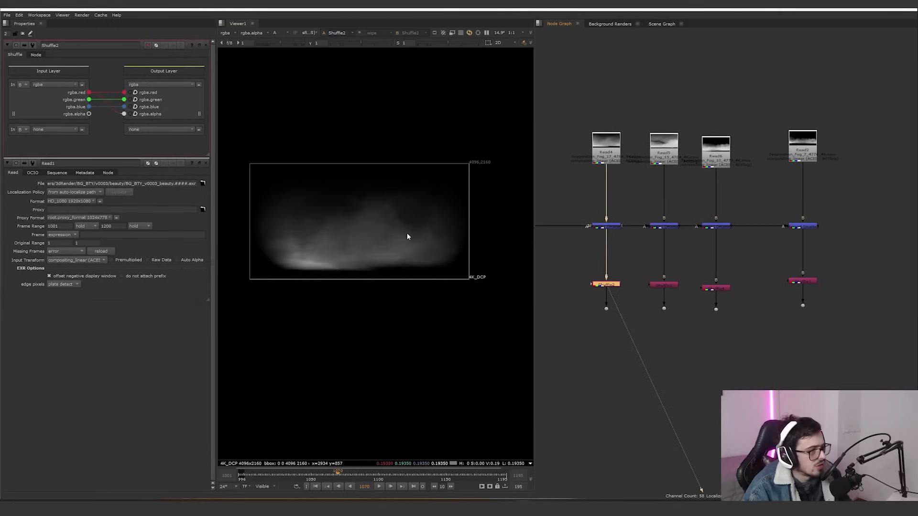
{"action": "left_click", "coordinate": [661, 286]}
{"action": "left_click", "coordinate": [712, 287]}
{"action": "key", "text": "1"}
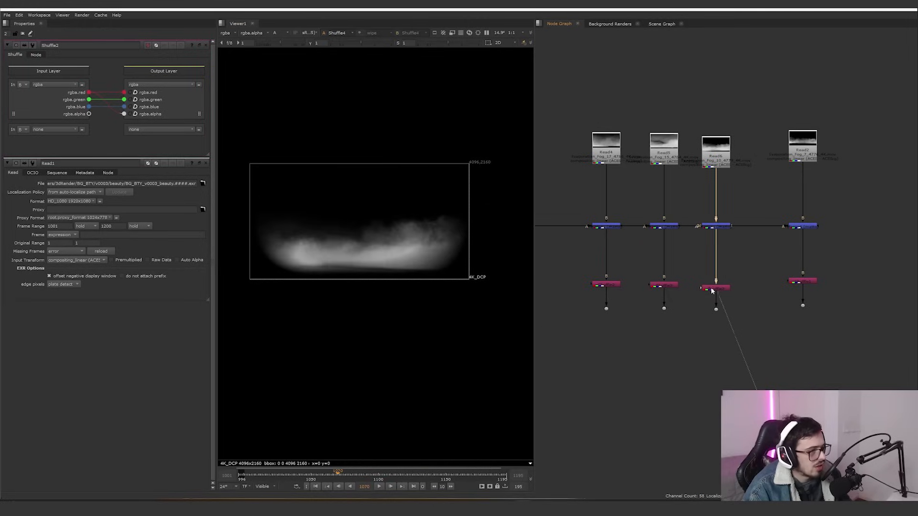
{"action": "left_click", "coordinate": [792, 280]}
{"action": "key", "text": "1"}
Step: View the DeepToPoints1 point cloud of the mountains in 3D and orbit around it
{"action": "scroll", "coordinate": [690, 233], "scroll_direction": "down", "scroll_amount": 8}
{"action": "left_click_drag", "start_coordinate": [746, 248], "coordinate": [647, 193]}
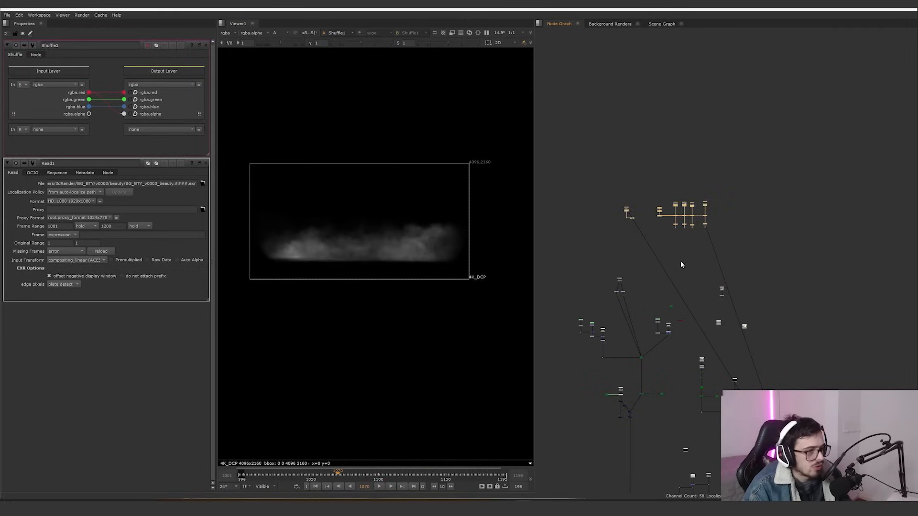
{"action": "middle_click_drag", "start_coordinate": [681, 260], "coordinate": [683, 201]}
{"action": "scroll", "coordinate": [702, 222], "scroll_direction": "up", "scroll_amount": 4}
{"action": "scroll", "coordinate": [678, 259], "scroll_direction": "down", "scroll_amount": 6}
{"action": "middle_click_drag", "start_coordinate": [654, 308], "coordinate": [692, 241]}
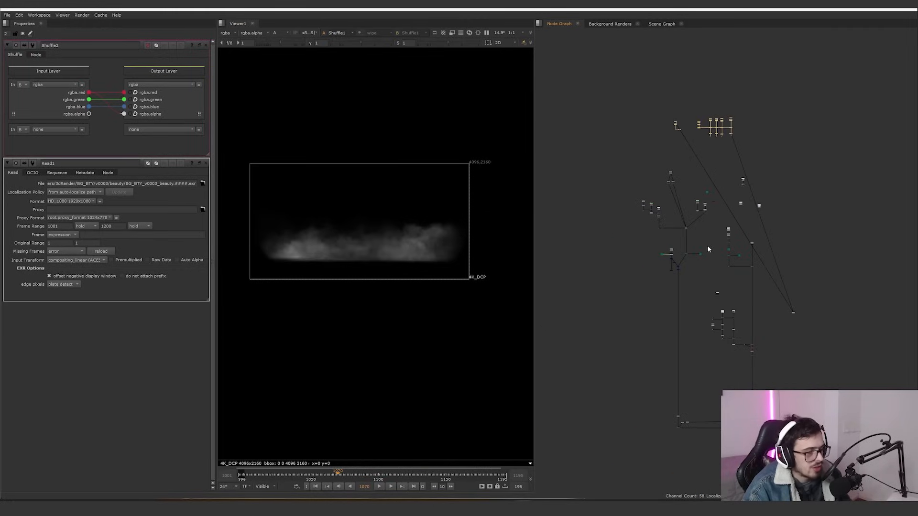
{"action": "scroll", "coordinate": [707, 245], "scroll_direction": "up", "scroll_amount": 5}
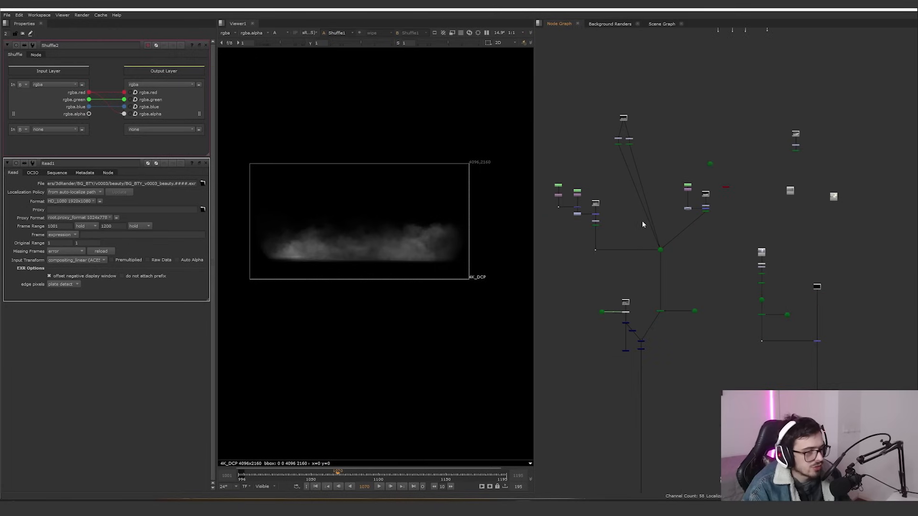
{"action": "scroll", "coordinate": [653, 305], "scroll_direction": "up", "scroll_amount": 4}
{"action": "left_click", "coordinate": [606, 298]}
{"action": "key", "text": "1"}
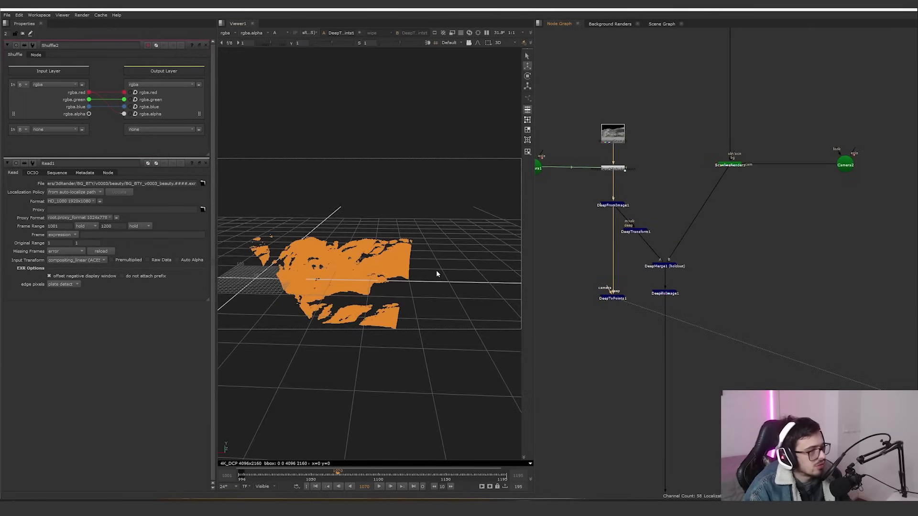
{"action": "left_click_drag", "start_coordinate": [436, 270], "coordinate": [383, 281], "text": "ctrl"}
{"action": "left_click", "coordinate": [582, 320]}
{"action": "left_click", "coordinate": [587, 308]}
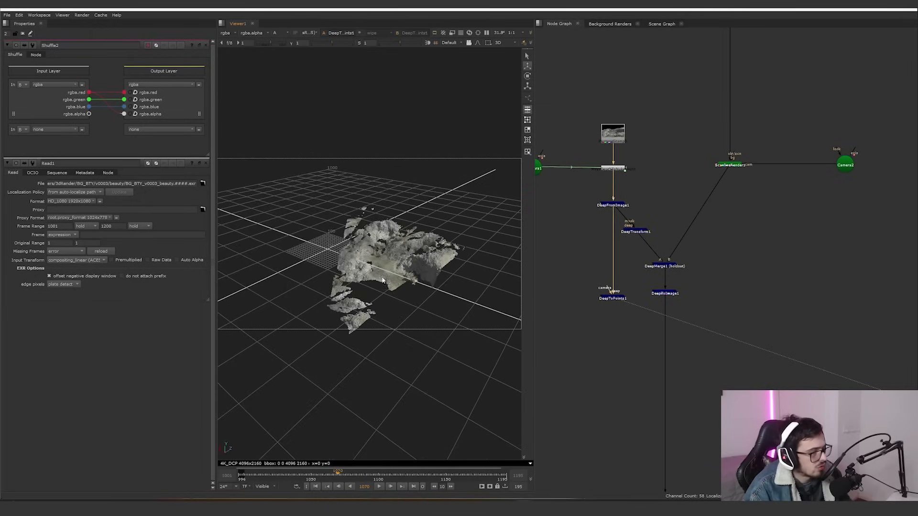
Step: Open the MayaDepthToNukeDepth expression node above DeepFromImage1 to examine its depth conversion expressions
{"action": "scroll", "coordinate": [594, 224], "scroll_direction": "down", "scroll_amount": 4}
{"action": "middle_click_drag", "start_coordinate": [594, 224], "coordinate": [655, 286]}
{"action": "scroll", "coordinate": [662, 261], "scroll_direction": "up", "scroll_amount": 6}
{"action": "scroll", "coordinate": [695, 240], "scroll_direction": "up", "scroll_amount": 1}
{"action": "middle_click_drag", "start_coordinate": [749, 239], "coordinate": [719, 236]}
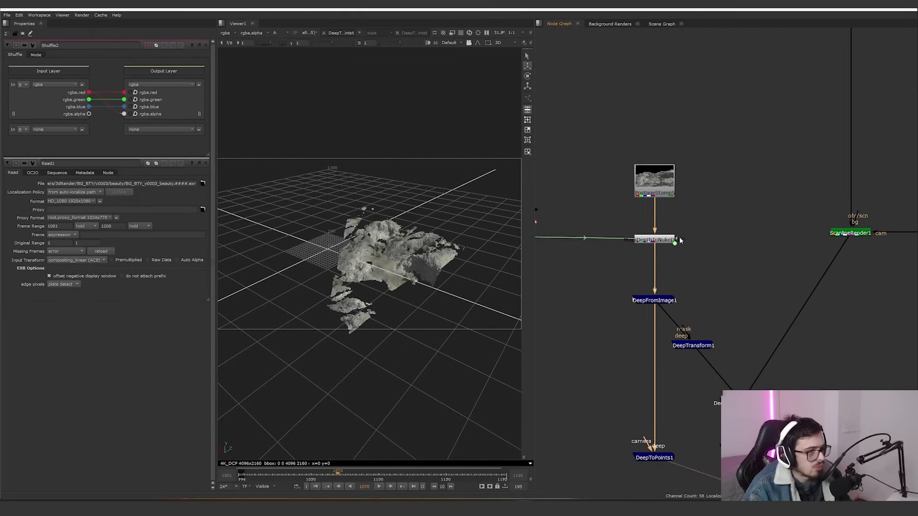
{"action": "double_click", "coordinate": [673, 243]}
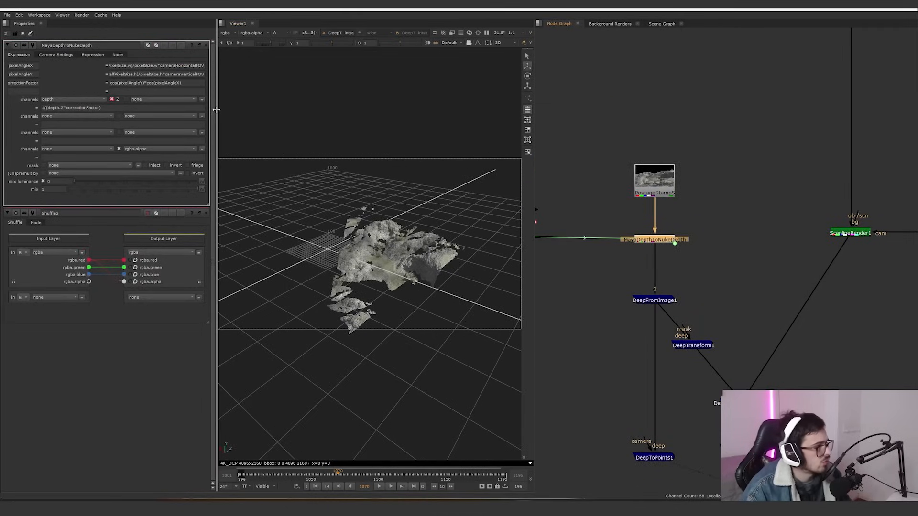
Step: Open the settings of Camera1, the camera connected to the MayaDepthToNukeDepth node
{"action": "left_click_drag", "start_coordinate": [717, 231], "coordinate": [617, 253]}
{"action": "left_click_drag", "start_coordinate": [614, 255], "coordinate": [716, 223]}
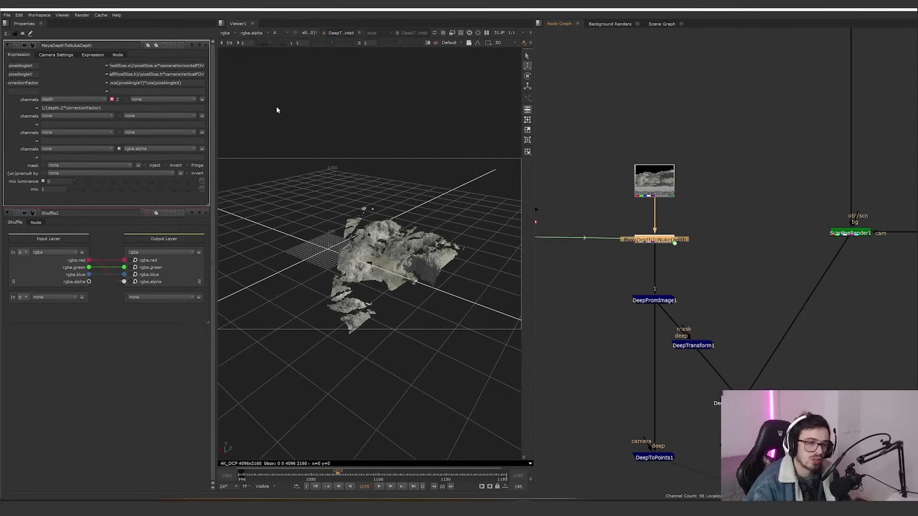
{"action": "scroll", "coordinate": [554, 178], "scroll_direction": "down", "scroll_amount": 3}
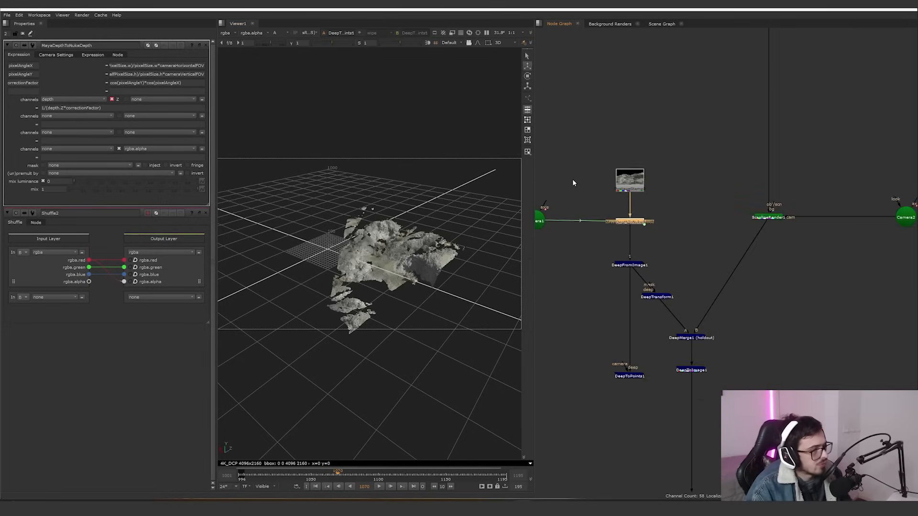
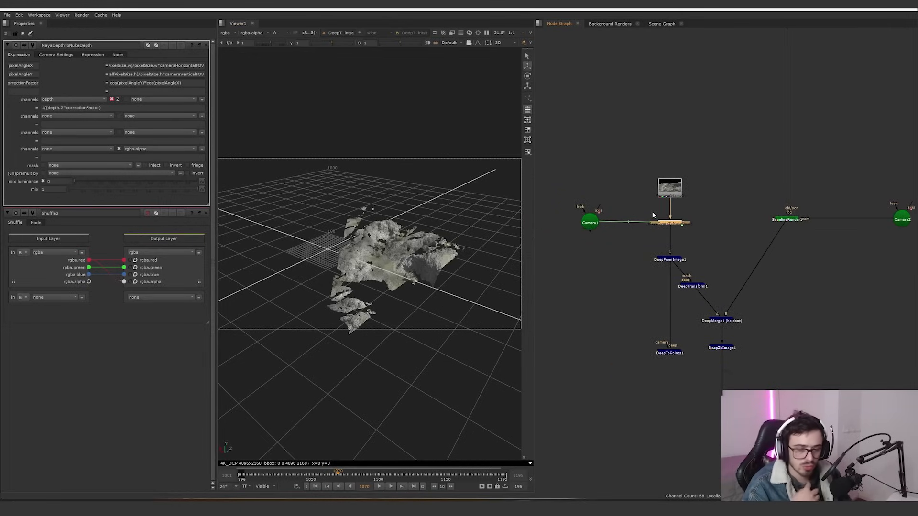
{"action": "scroll", "coordinate": [633, 193], "scroll_direction": "down", "scroll_amount": 2}
{"action": "scroll", "coordinate": [616, 235], "scroll_direction": "up", "scroll_amount": 4}
{"action": "left_click", "coordinate": [612, 239]}
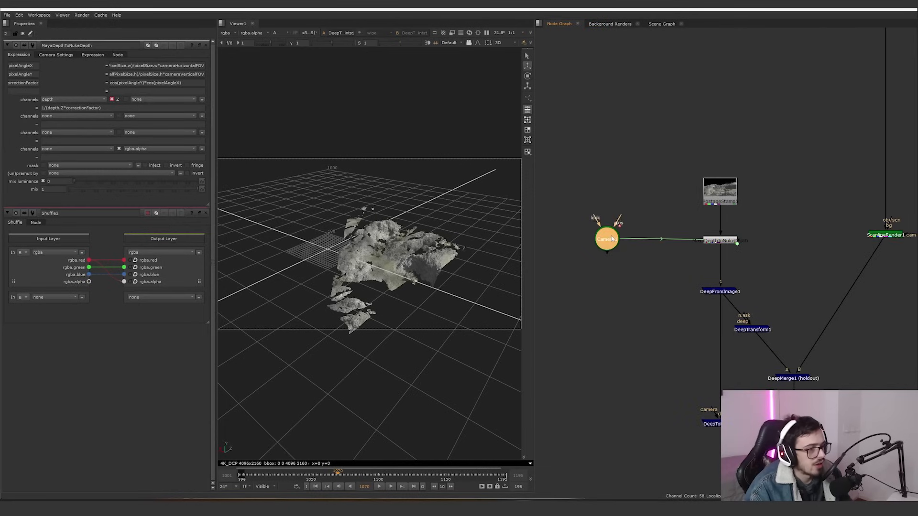
{"action": "double_click", "coordinate": [611, 236]}
Step: Scrub the timeline to about frame 1099 and select DeepToPoints1 to highlight its point cloud in front of Camera1
{"action": "scroll", "coordinate": [687, 312], "scroll_direction": "down", "scroll_amount": 3}
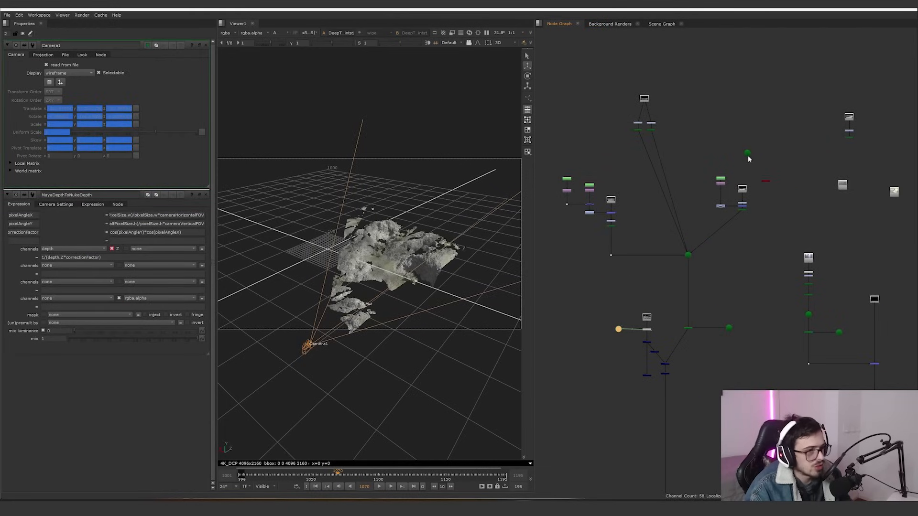
{"action": "scroll", "coordinate": [747, 156], "scroll_direction": "up", "scroll_amount": 5}
{"action": "scroll", "coordinate": [736, 146], "scroll_direction": "down", "scroll_amount": 4}
{"action": "scroll", "coordinate": [719, 351], "scroll_direction": "up", "scroll_amount": 3}
{"action": "middle_click_drag", "start_coordinate": [588, 282], "coordinate": [627, 223]}
{"action": "left_click_drag", "start_coordinate": [306, 478], "coordinate": [377, 478]}
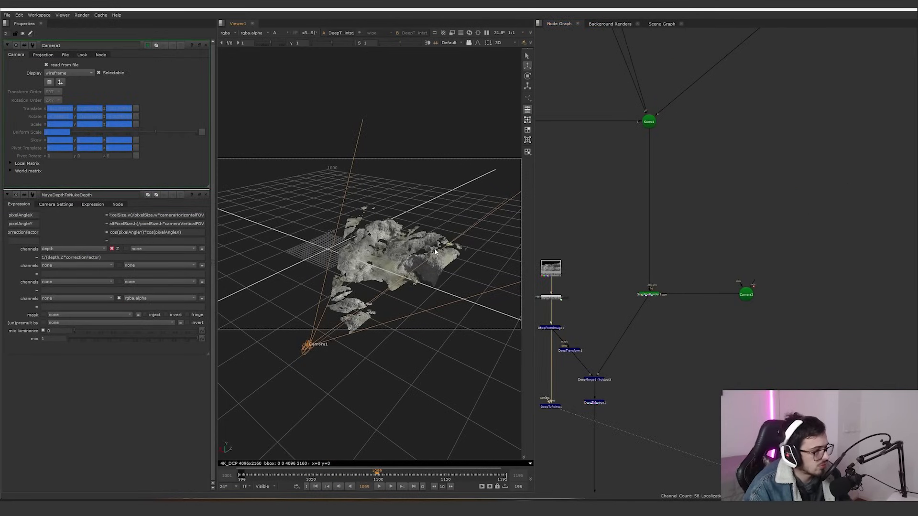
{"action": "scroll", "coordinate": [611, 256], "scroll_direction": "down", "scroll_amount": 3}
{"action": "scroll", "coordinate": [611, 259], "scroll_direction": "up", "scroll_amount": 5}
{"action": "left_click", "coordinate": [589, 271]}
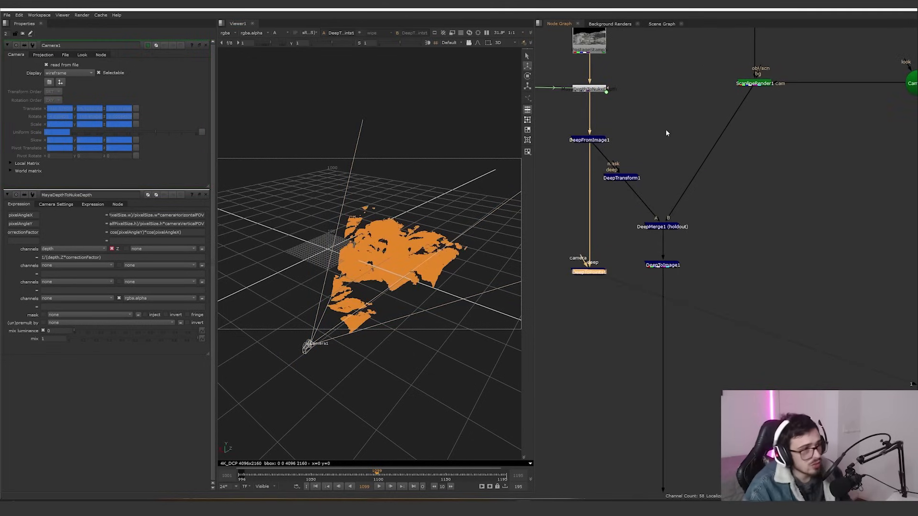
Step: View the DeepFromImage1 output and compare it with DeepTransform1 enabled and disabled
{"action": "left_click", "coordinate": [667, 131]}
{"action": "scroll", "coordinate": [681, 154], "scroll_direction": "up", "scroll_amount": 1}
{"action": "middle_click_drag", "start_coordinate": [680, 154], "coordinate": [723, 211]}
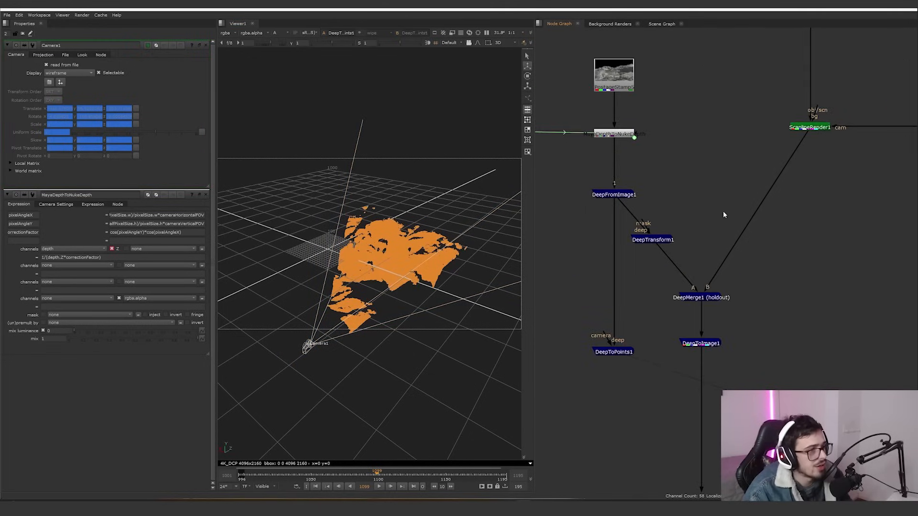
{"action": "key", "text": "1"}
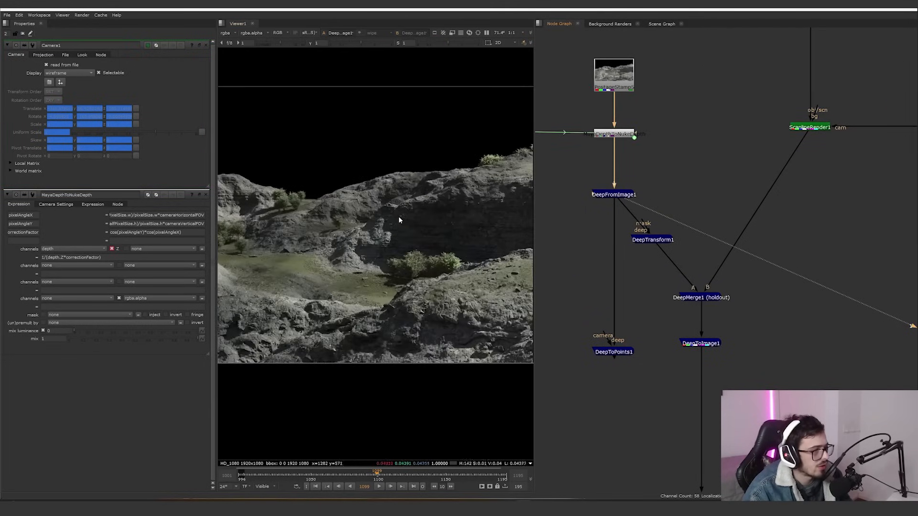
{"action": "left_click", "coordinate": [663, 240]}
{"action": "key", "text": "1"}
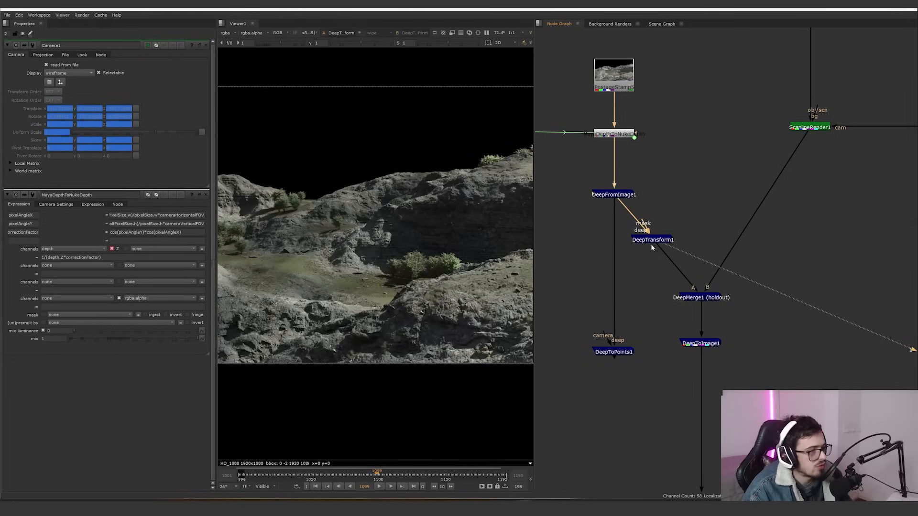
{"action": "key", "text": "d"}
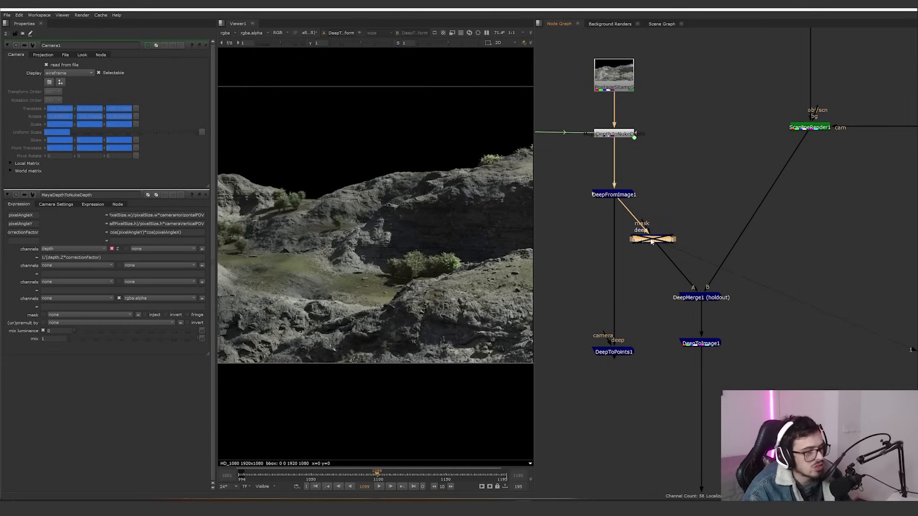
{"action": "key", "text": "d"}
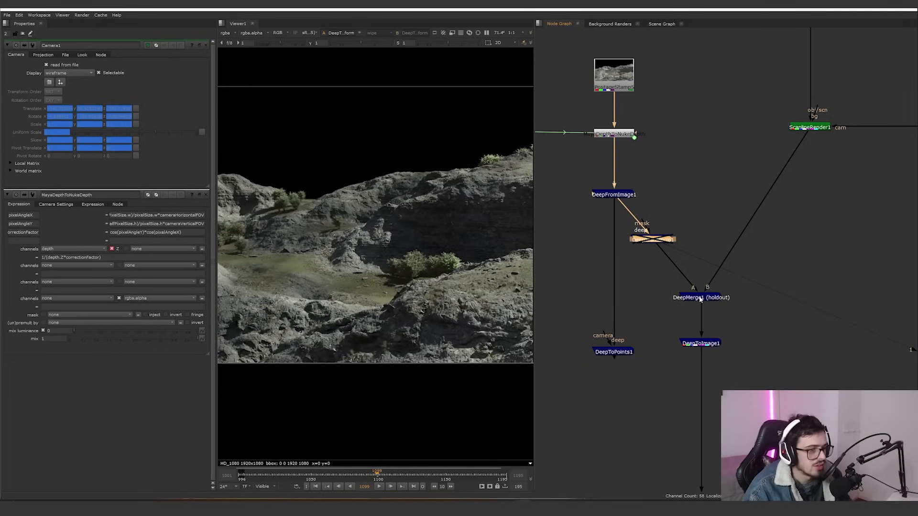
Step: Inspect the DeepMerge1 holdout edge along the ridge while toggling DeepTransform1, and open that node's translate settings
{"action": "left_click", "coordinate": [698, 297]}
{"action": "key", "text": "1"}
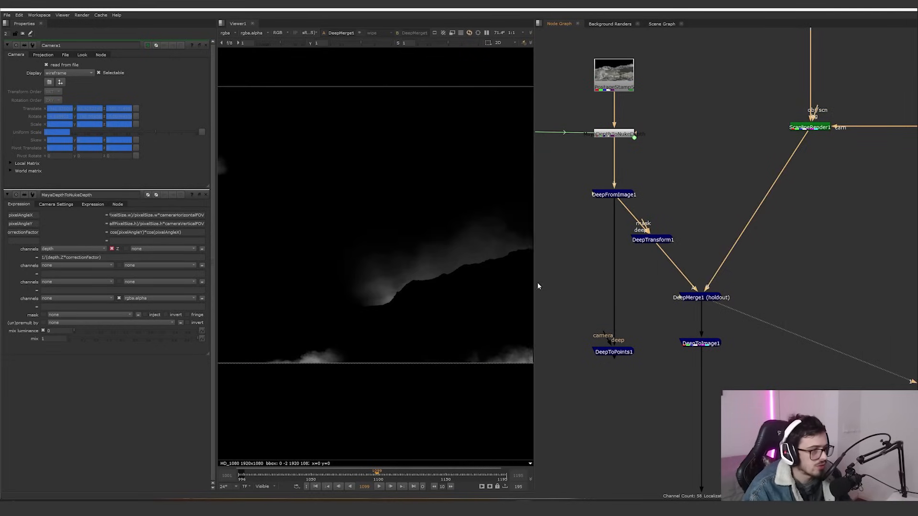
{"action": "scroll", "coordinate": [635, 237], "scroll_direction": "up", "scroll_amount": 3}
{"action": "scroll", "coordinate": [447, 287], "scroll_direction": "up", "scroll_amount": 5}
{"action": "left_click", "coordinate": [633, 236]}
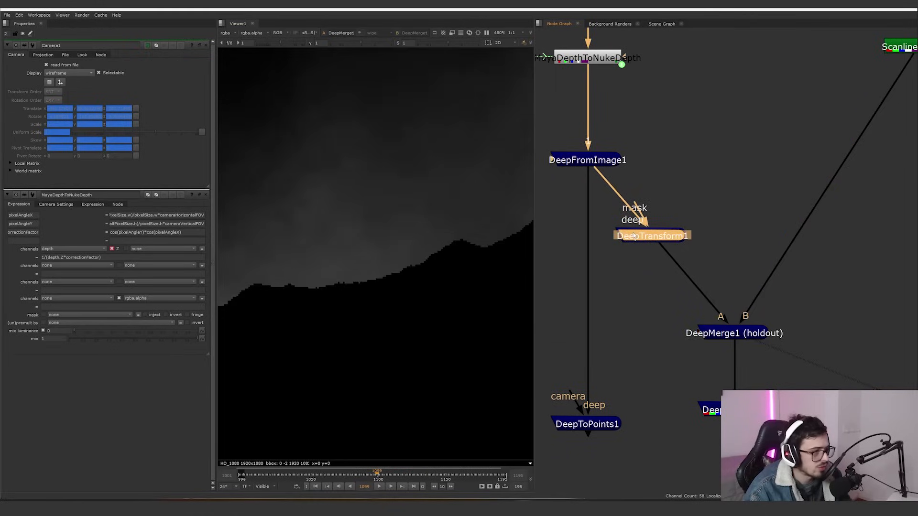
{"action": "key", "text": "d"}
{"action": "key", "text": "d"}
{"action": "key", "text": "d"}
{"action": "key", "text": "d"}
{"action": "double_click", "coordinate": [633, 236]}
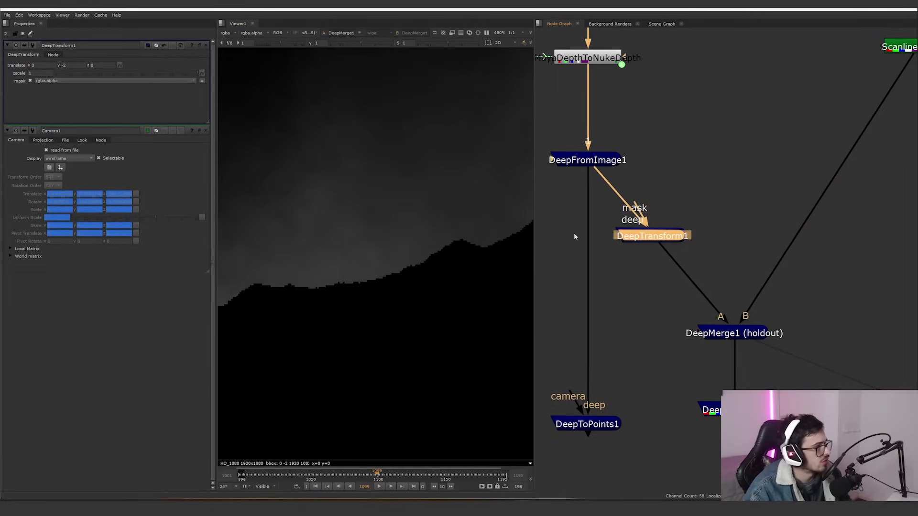
Step: View the source fog image that feeds the Card2 and Card5 branches
{"action": "scroll", "coordinate": [621, 165], "scroll_direction": "down", "scroll_amount": 8}
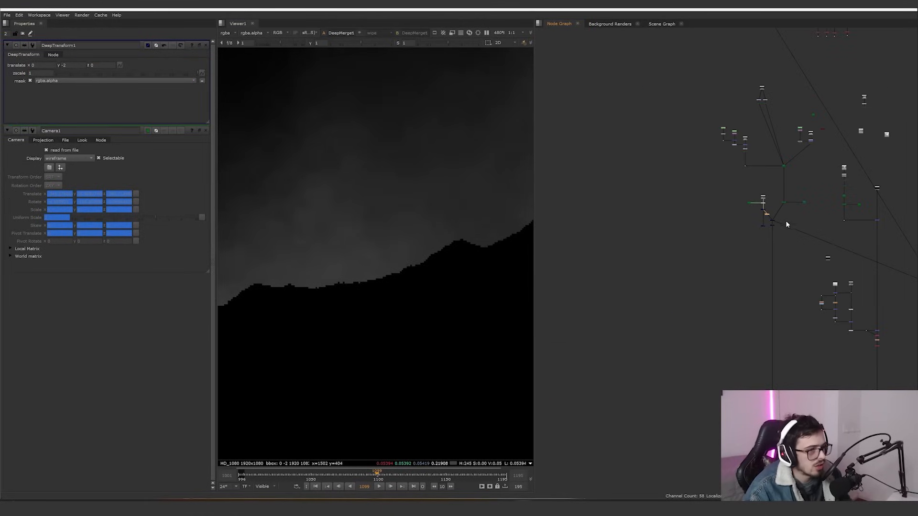
{"action": "scroll", "coordinate": [683, 198], "scroll_direction": "up", "scroll_amount": 2}
{"action": "middle_click_drag", "start_coordinate": [679, 197], "coordinate": [659, 277]}
{"action": "scroll", "coordinate": [698, 106], "scroll_direction": "up", "scroll_amount": 3}
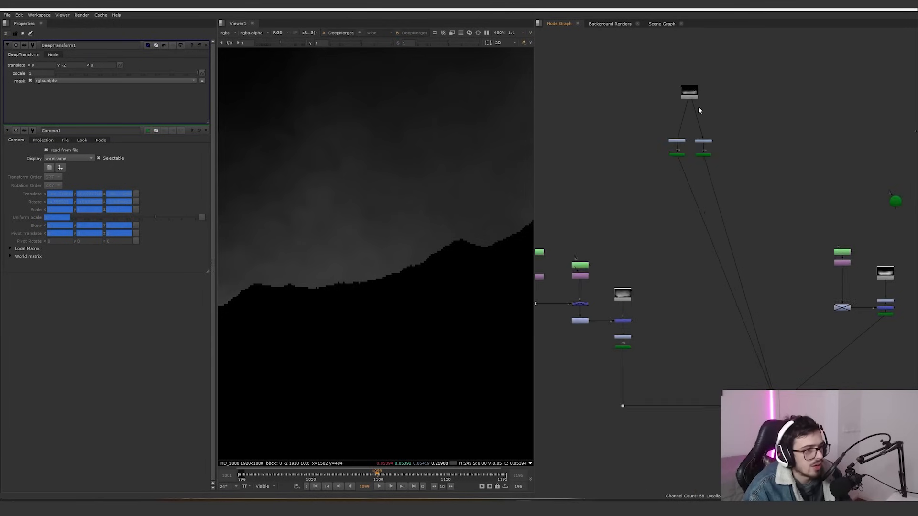
{"action": "left_click", "coordinate": [689, 93]}
{"action": "key", "text": "1"}
{"action": "scroll", "coordinate": [432, 201], "scroll_direction": "down", "scroll_amount": 10}
{"action": "scroll", "coordinate": [679, 162], "scroll_direction": "up", "scroll_amount": 3}
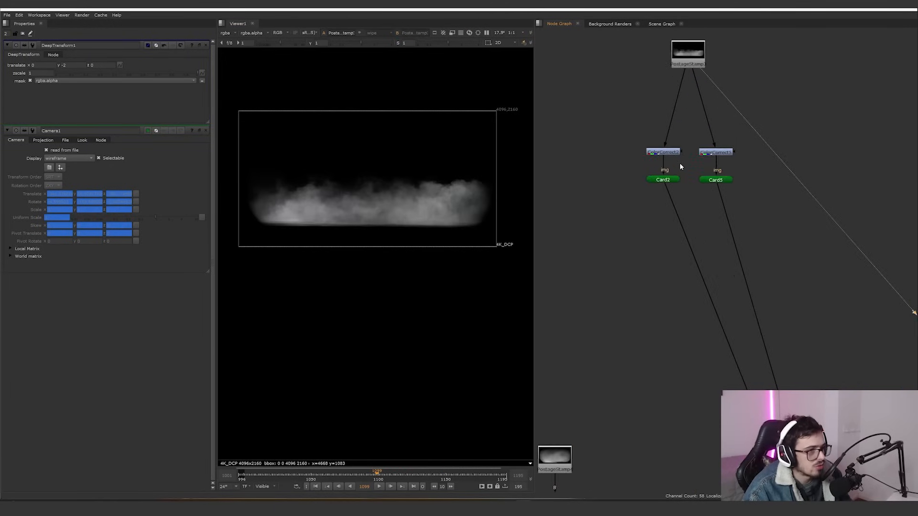
Step: View the color-corrected fog of both branches and the placement of Card5 and Card2 in 3D
{"action": "left_click", "coordinate": [659, 149]}
{"action": "key", "text": "1"}
{"action": "left_click", "coordinate": [726, 151]}
{"action": "key", "text": "1"}
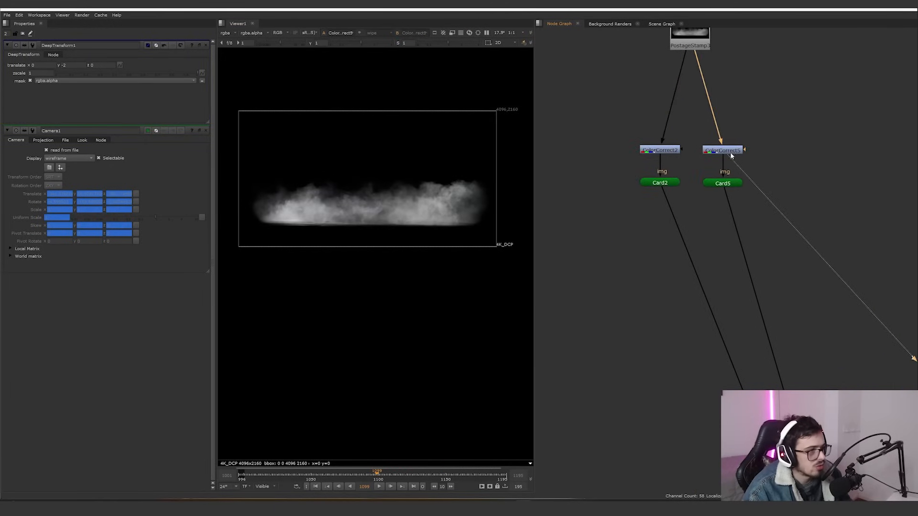
{"action": "left_click", "coordinate": [724, 184]}
{"action": "key", "text": "1"}
{"action": "left_click", "coordinate": [667, 184]}
{"action": "key", "text": "1"}
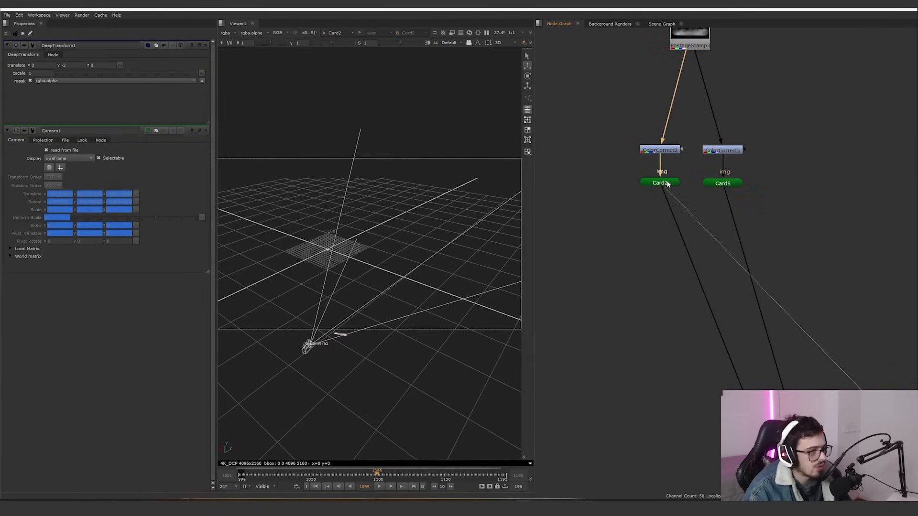
Step: View the ScanlineRender1 output of the fog cards before the deep holdout
{"action": "left_click_drag", "start_coordinate": [759, 212], "coordinate": [588, 163]}
{"action": "scroll", "coordinate": [701, 260], "scroll_direction": "down", "scroll_amount": 4}
{"action": "middle_click_drag", "start_coordinate": [737, 406], "coordinate": [681, 185]}
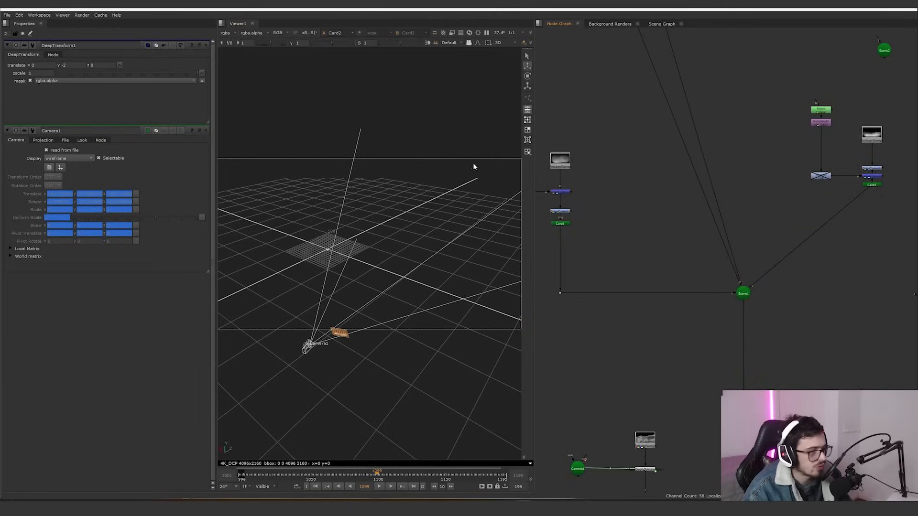
{"action": "middle_click_drag", "start_coordinate": [658, 309], "coordinate": [571, 215]}
{"action": "key", "text": "1"}
Step: Point out the fog card nodes feeding the scene by selecting Card2 and Card5, followed by Card1
{"action": "scroll", "coordinate": [670, 272], "scroll_direction": "down", "scroll_amount": 5}
{"action": "middle_click_drag", "start_coordinate": [662, 156], "coordinate": [732, 242]}
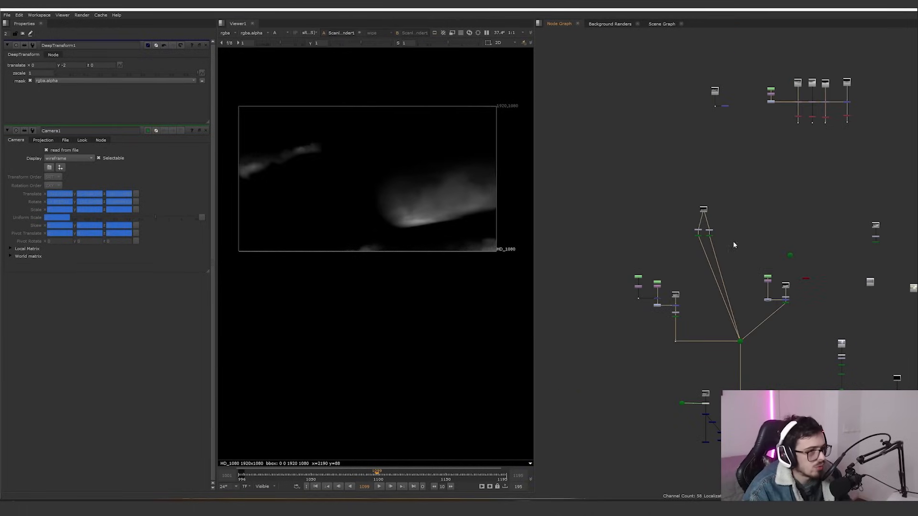
{"action": "scroll", "coordinate": [703, 239], "scroll_direction": "up", "scroll_amount": 6}
{"action": "left_click_drag", "start_coordinate": [754, 253], "coordinate": [657, 223]}
{"action": "middle_click_drag", "start_coordinate": [684, 287], "coordinate": [668, 167]}
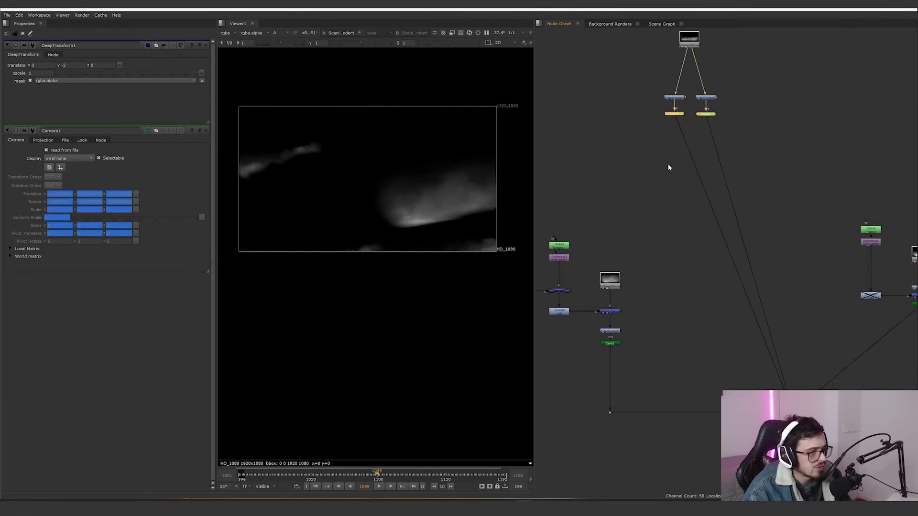
{"action": "scroll", "coordinate": [667, 262], "scroll_direction": "down", "scroll_amount": 2}
{"action": "middle_click_drag", "start_coordinate": [641, 283], "coordinate": [695, 254]}
{"action": "scroll", "coordinate": [696, 256], "scroll_direction": "up", "scroll_amount": 3}
{"action": "left_click_drag", "start_coordinate": [747, 355], "coordinate": [693, 340]}
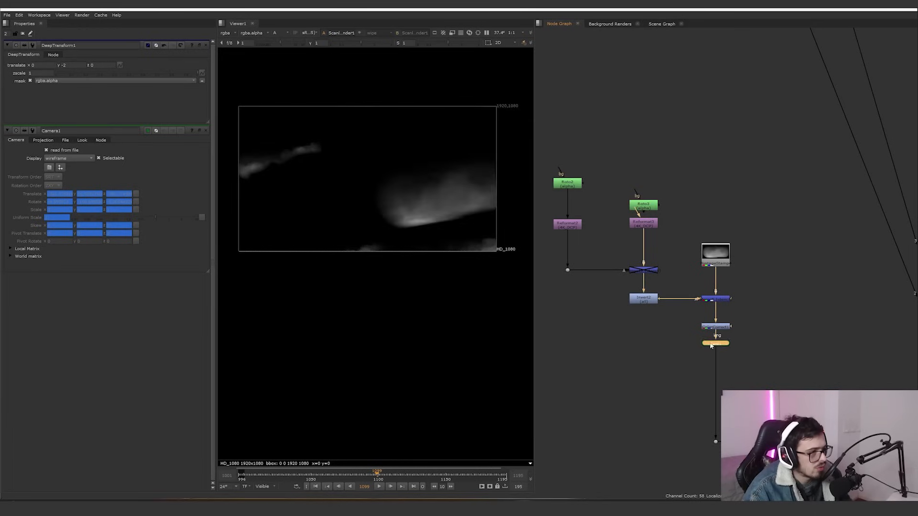
Step: View the held-out fog render at DeepToImage1 below the deep merge
{"action": "scroll", "coordinate": [743, 238], "scroll_direction": "down", "scroll_amount": 4}
{"action": "middle_click_drag", "start_coordinate": [744, 238], "coordinate": [678, 172]}
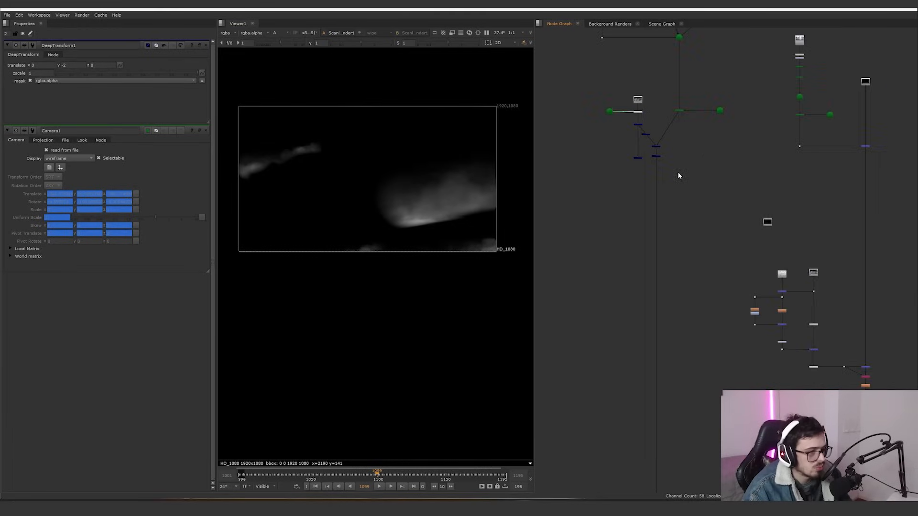
{"action": "scroll", "coordinate": [642, 130], "scroll_direction": "up", "scroll_amount": 3}
{"action": "left_click", "coordinate": [639, 139]}
{"action": "key", "text": "1"}
Step: View the source fog image at the start of the Card1 branch
{"action": "scroll", "coordinate": [707, 135], "scroll_direction": "down", "scroll_amount": 3}
{"action": "middle_click_drag", "start_coordinate": [694, 96], "coordinate": [708, 265]}
{"action": "middle_click_drag", "start_coordinate": [647, 166], "coordinate": [802, 265]}
{"action": "scroll", "coordinate": [655, 174], "scroll_direction": "up", "scroll_amount": 4}
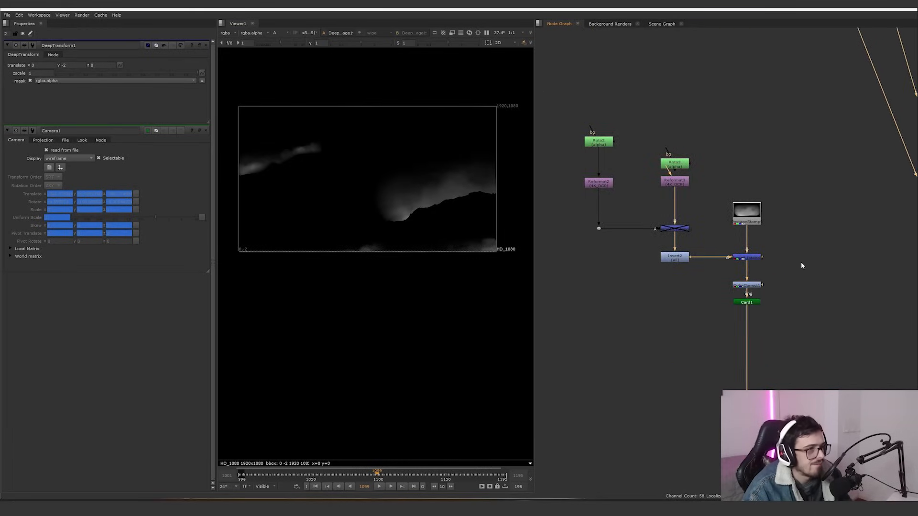
{"action": "left_click", "coordinate": [748, 221]}
{"action": "key", "text": "1"}
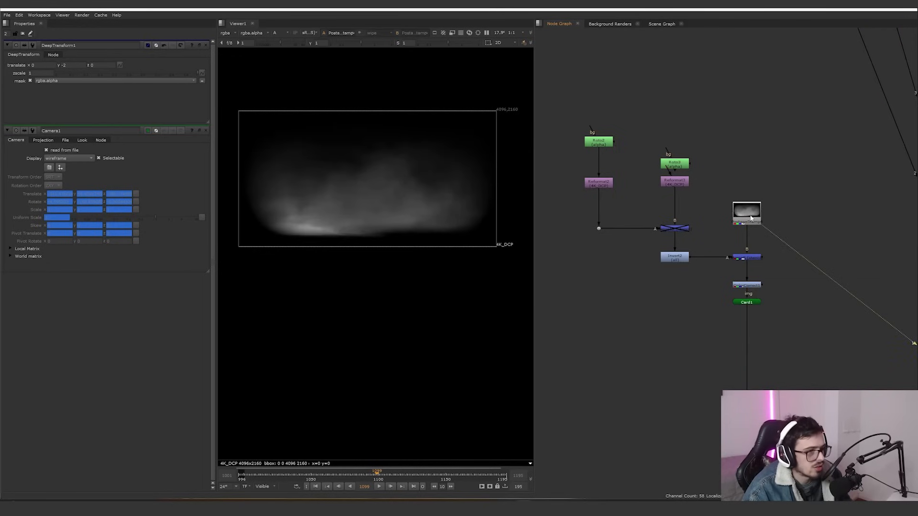
Step: Examine Card1 in 3D and the fog result of the Merge5 mask node above it
{"action": "left_click_drag", "start_coordinate": [681, 183], "coordinate": [682, 190]}
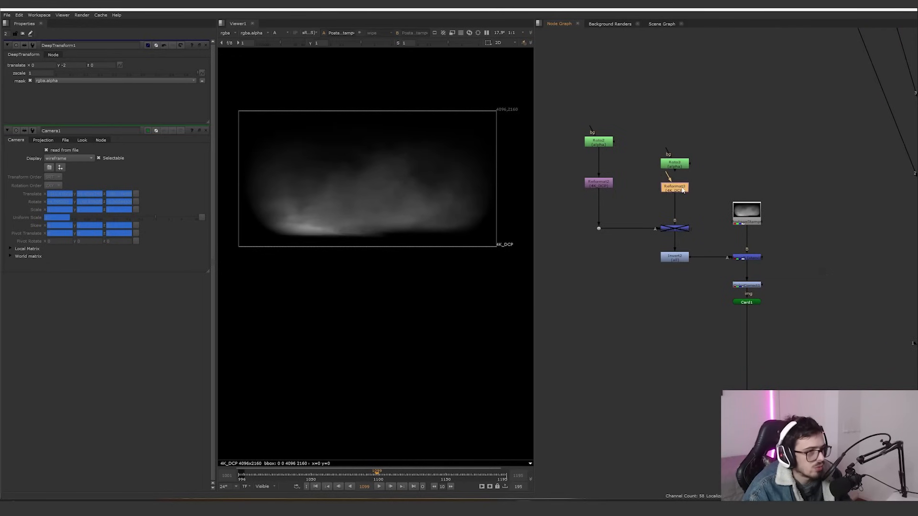
{"action": "left_click", "coordinate": [743, 302]}
{"action": "key", "text": "1"}
{"action": "scroll", "coordinate": [725, 268], "scroll_direction": "up", "scroll_amount": 2}
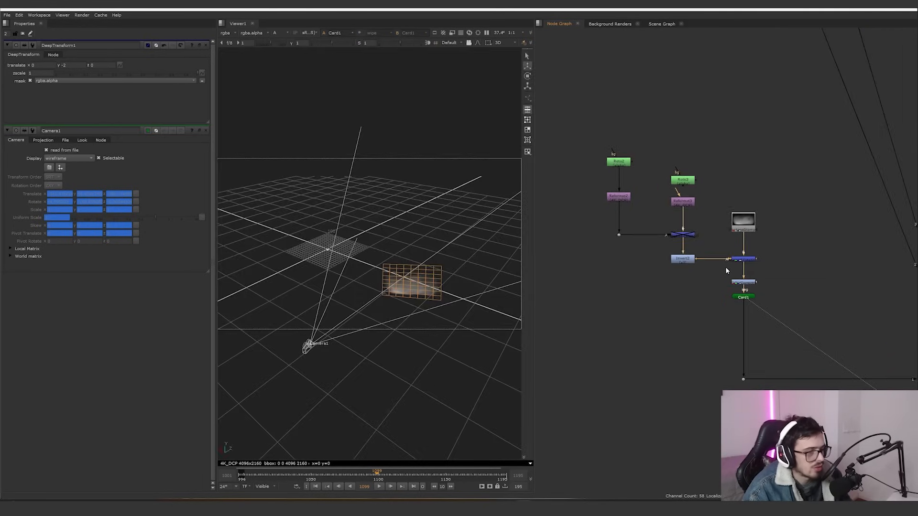
{"action": "left_click", "coordinate": [741, 260]}
{"action": "key", "text": "1"}
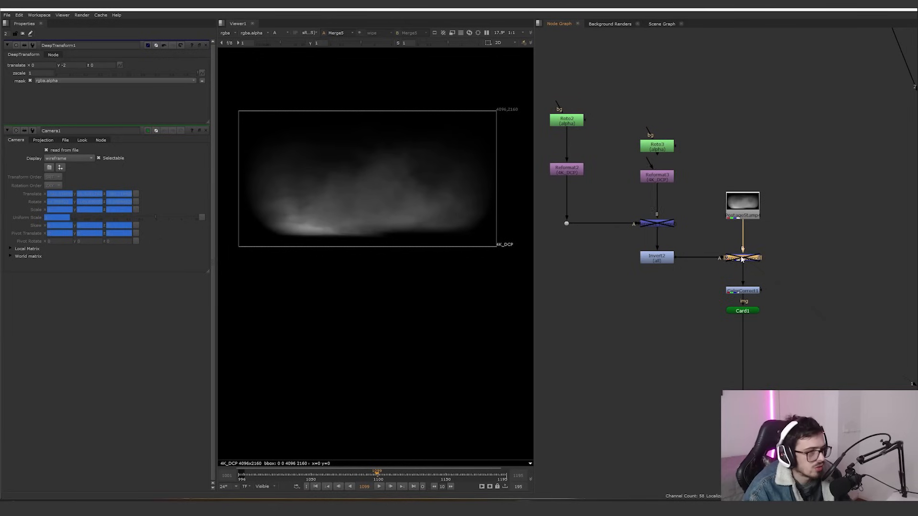
Step: Select the roto mask nodes beside the Card1 branch and view the DeepToImage1 fog output
{"action": "scroll", "coordinate": [803, 278], "scroll_direction": "down", "scroll_amount": 5}
{"action": "scroll", "coordinate": [683, 203], "scroll_direction": "up", "scroll_amount": 3}
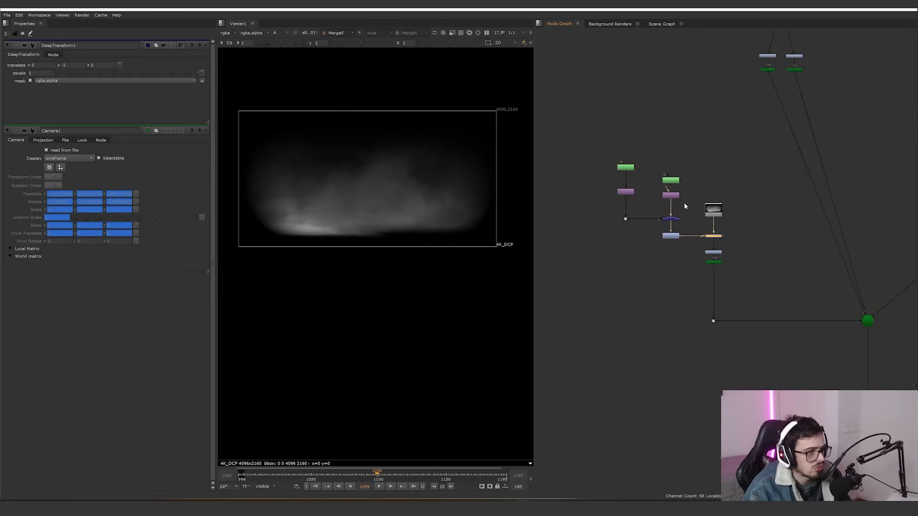
{"action": "left_click_drag", "start_coordinate": [688, 135], "coordinate": [567, 286]}
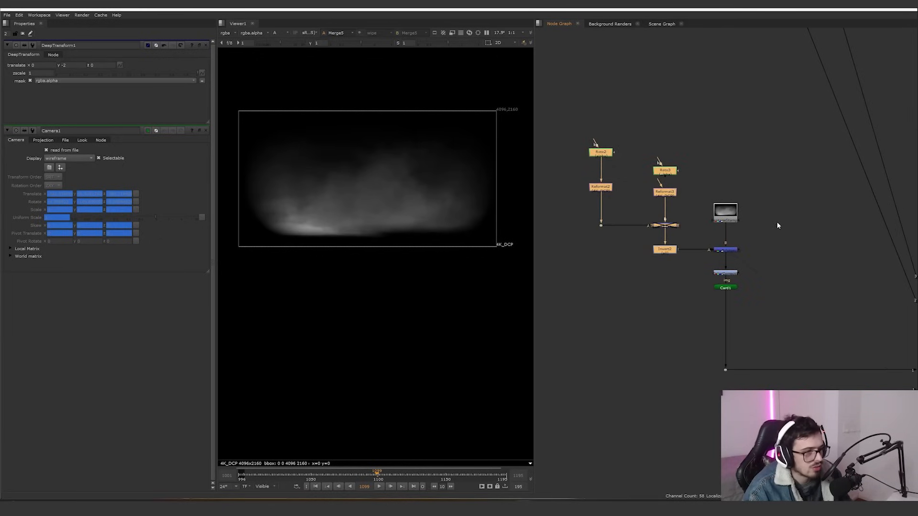
{"action": "scroll", "coordinate": [776, 222], "scroll_direction": "down", "scroll_amount": 3}
{"action": "middle_click_drag", "start_coordinate": [790, 246], "coordinate": [737, 216]}
{"action": "scroll", "coordinate": [821, 281], "scroll_direction": "up", "scroll_amount": 2}
{"action": "left_click", "coordinate": [821, 278]}
{"action": "key", "text": "1"}
Step: Delete the roto mask nodes beside the Card1 branch and the Merge5 node between its fog image and ColorCorrect1
{"action": "scroll", "coordinate": [772, 326], "scroll_direction": "down", "scroll_amount": 1}
{"action": "middle_click_drag", "start_coordinate": [772, 327], "coordinate": [695, 211]}
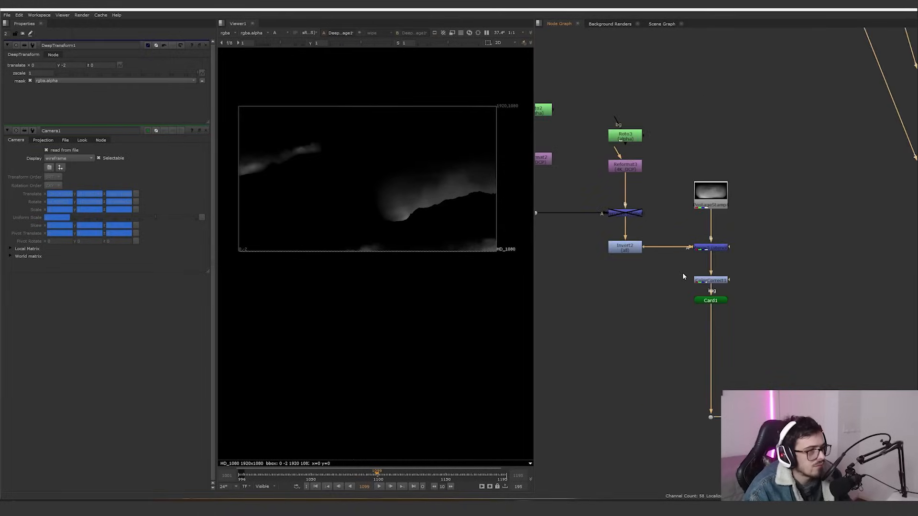
{"action": "scroll", "coordinate": [682, 277], "scroll_direction": "down", "scroll_amount": 3}
{"action": "left_click_drag", "start_coordinate": [674, 285], "coordinate": [592, 159]}
{"action": "key", "text": "Delete"}
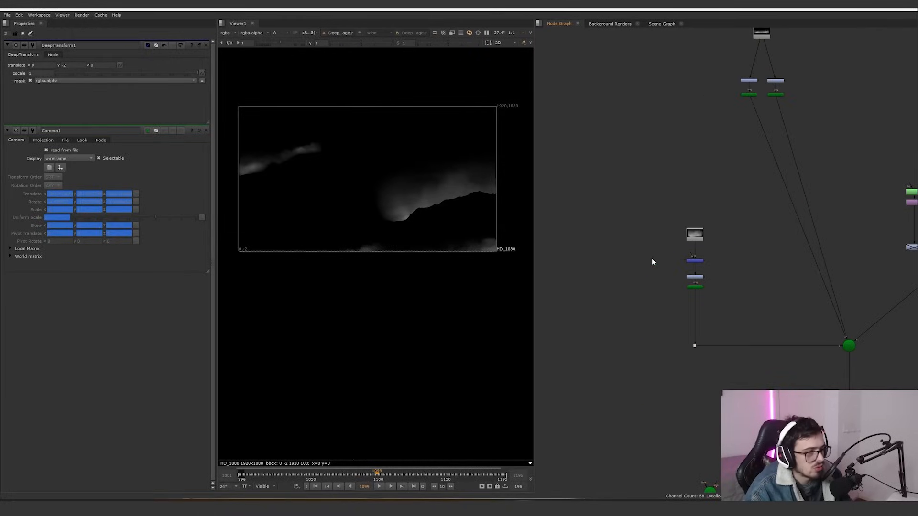
{"action": "scroll", "coordinate": [731, 272], "scroll_direction": "up", "scroll_amount": 4}
{"action": "left_click_drag", "start_coordinate": [680, 264], "coordinate": [584, 225]}
{"action": "key", "text": "Delete"}
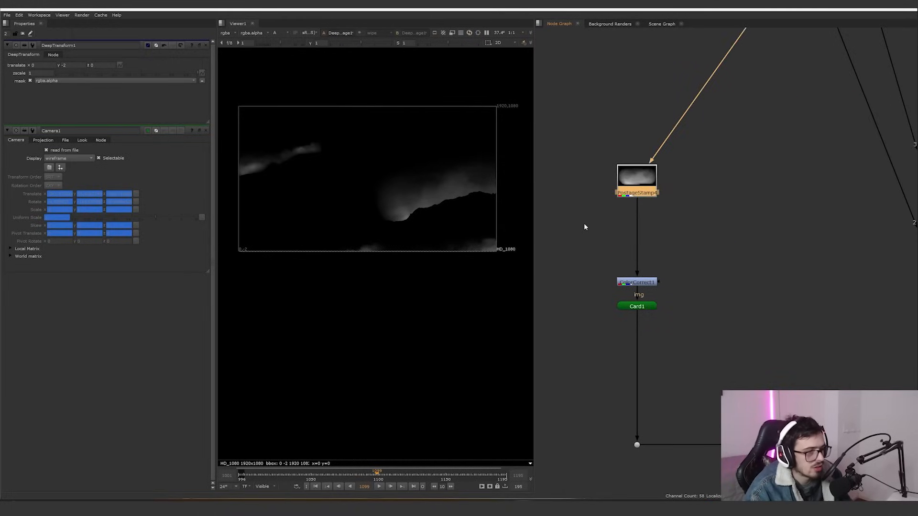
Step: Move the fog image node down next to ColorCorrect1 above Card1, and view the final Merge17 composite in full colour
{"action": "left_click_drag", "start_coordinate": [631, 186], "coordinate": [631, 244]}
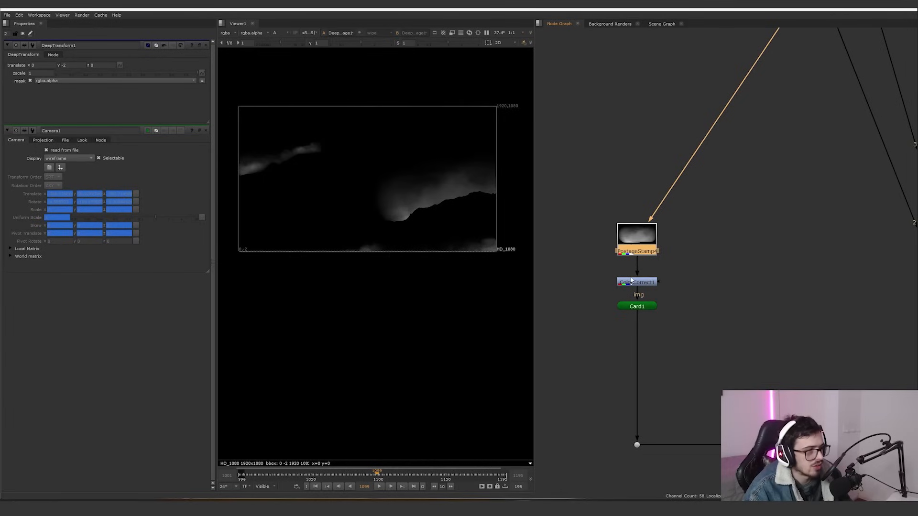
{"action": "scroll", "coordinate": [679, 319], "scroll_direction": "down", "scroll_amount": 5}
{"action": "middle_click_drag", "start_coordinate": [705, 330], "coordinate": [667, 228]}
{"action": "scroll", "coordinate": [643, 264], "scroll_direction": "down", "scroll_amount": 6}
{"action": "scroll", "coordinate": [668, 329], "scroll_direction": "up", "scroll_amount": 8}
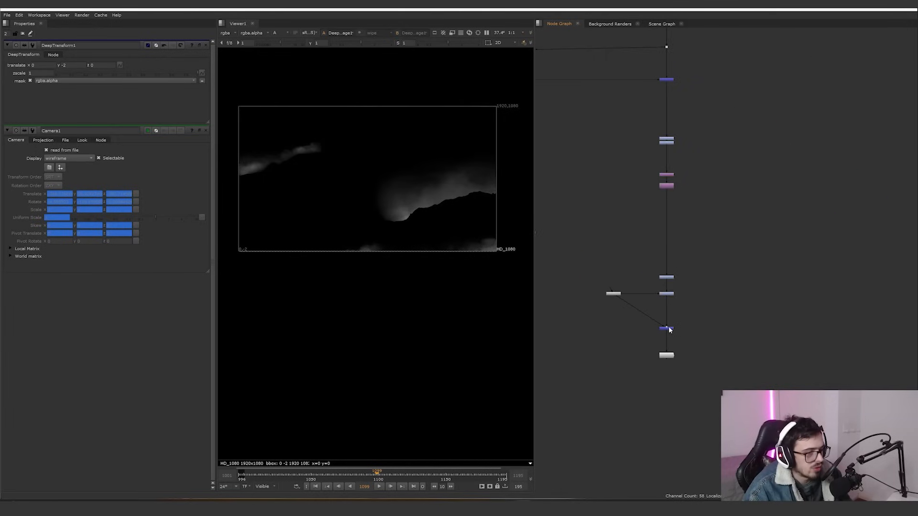
{"action": "left_click", "coordinate": [669, 329]}
{"action": "key", "text": "1"}
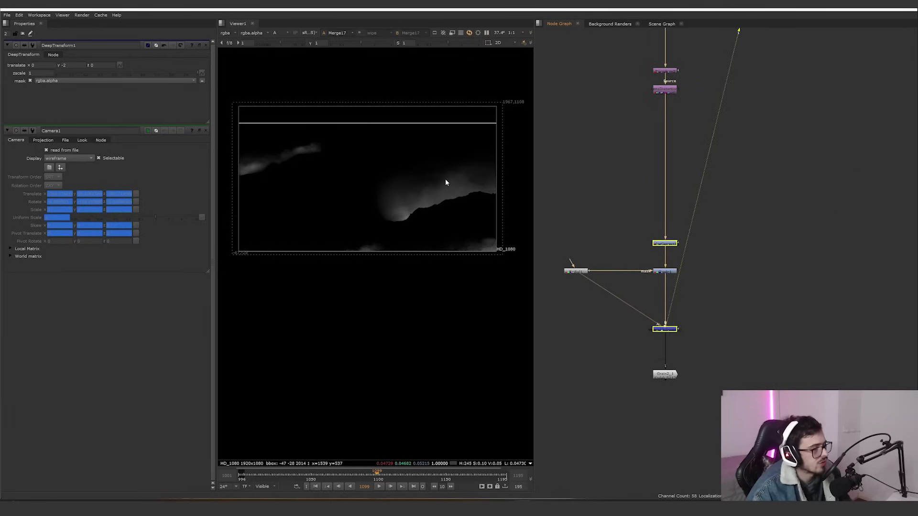
{"action": "key", "text": "a"}
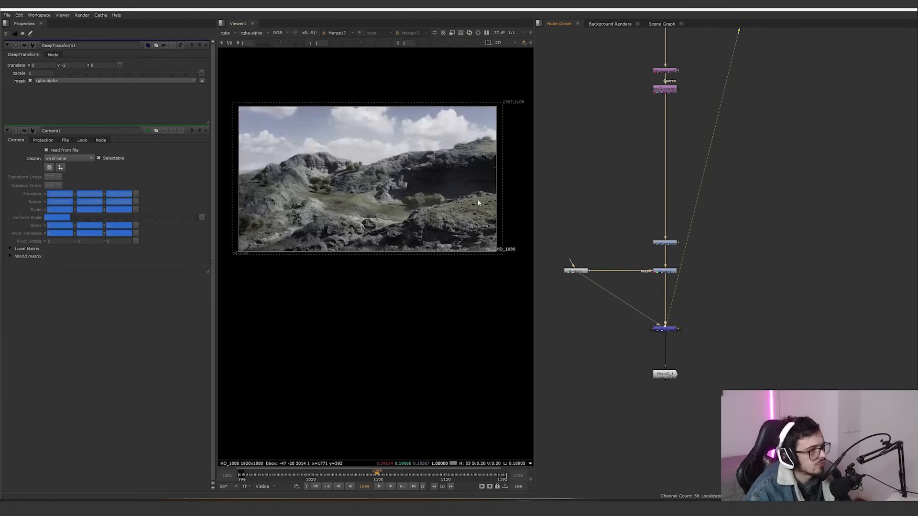
Step: View the fog output of the Merge9 mask node directly above Card4
{"action": "scroll", "coordinate": [586, 210], "scroll_direction": "down", "scroll_amount": 8}
{"action": "middle_click_drag", "start_coordinate": [588, 216], "coordinate": [673, 377]}
{"action": "middle_click_drag", "start_coordinate": [674, 169], "coordinate": [674, 269]}
{"action": "scroll", "coordinate": [673, 269], "scroll_direction": "up", "scroll_amount": 3}
{"action": "middle_click_drag", "start_coordinate": [714, 233], "coordinate": [642, 322]}
{"action": "scroll", "coordinate": [700, 231], "scroll_direction": "up", "scroll_amount": 4}
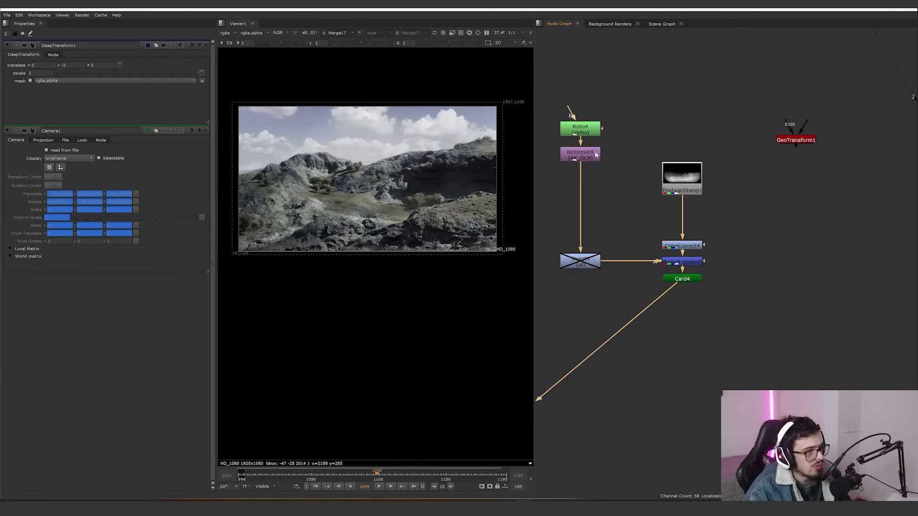
{"action": "left_click", "coordinate": [685, 247]}
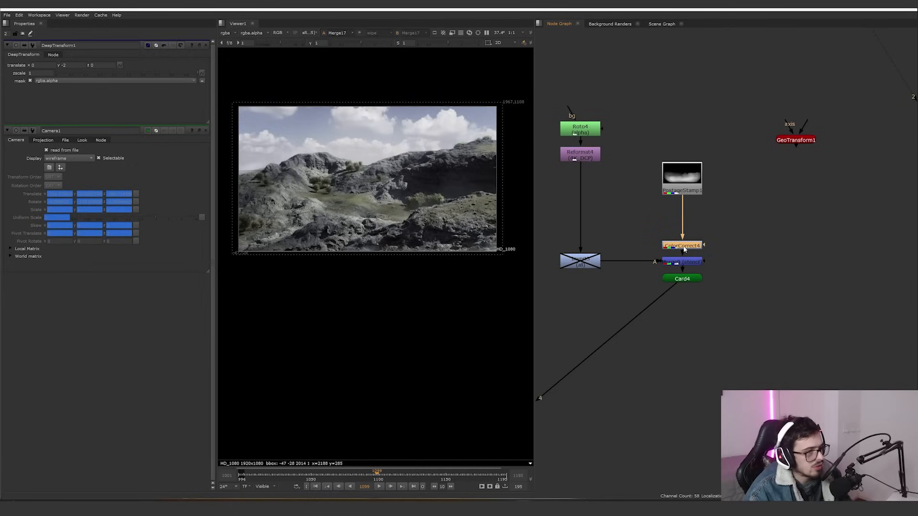
{"action": "left_click", "coordinate": [684, 262]}
{"action": "key", "text": "1"}
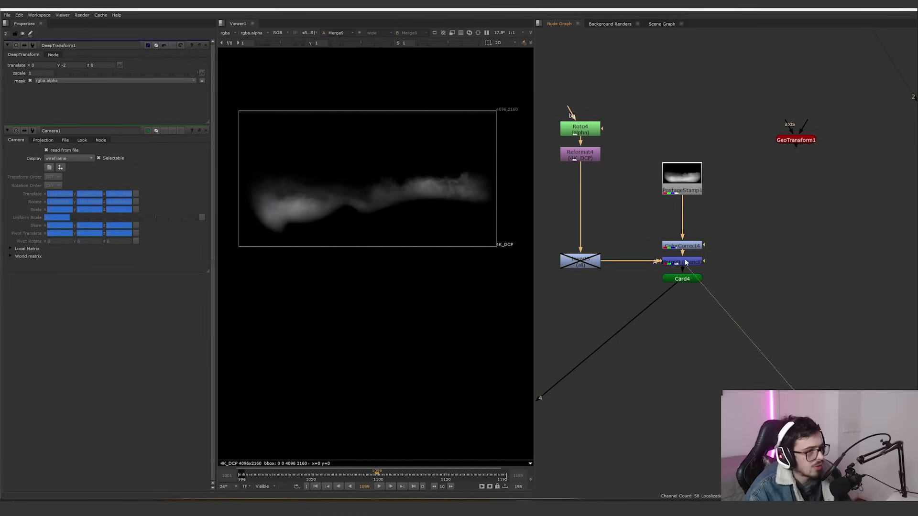
Step: View Card4 in 3D space, followed by all the fog cards gathered in Scene1
{"action": "left_click", "coordinate": [683, 279]}
{"action": "key", "text": "1"}
{"action": "scroll", "coordinate": [683, 282], "scroll_direction": "down", "scroll_amount": 3}
{"action": "middle_click_drag", "start_coordinate": [665, 319], "coordinate": [772, 244]}
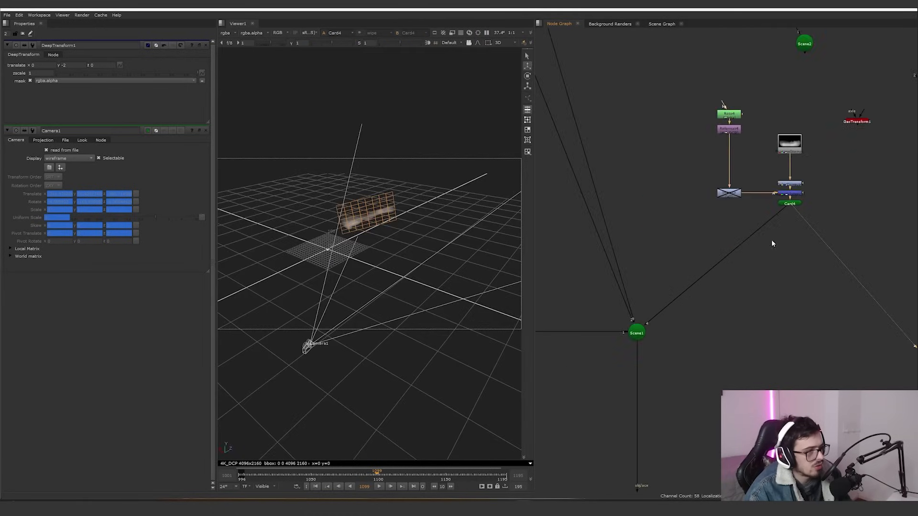
{"action": "left_click", "coordinate": [639, 339]}
{"action": "key", "text": "1"}
{"action": "left_click_drag", "start_coordinate": [668, 381], "coordinate": [606, 297]}
{"action": "left_click_drag", "start_coordinate": [797, 232], "coordinate": [770, 202]}
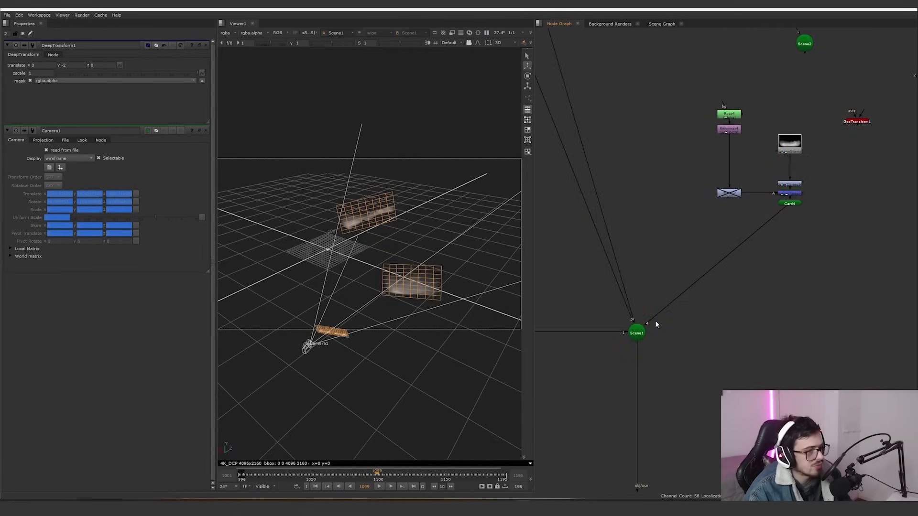
Step: Examine the combined fog result at the merge that joins the two blurred fog branches
{"action": "left_click", "coordinate": [635, 335]}
{"action": "scroll", "coordinate": [634, 311], "scroll_direction": "down", "scroll_amount": 5}
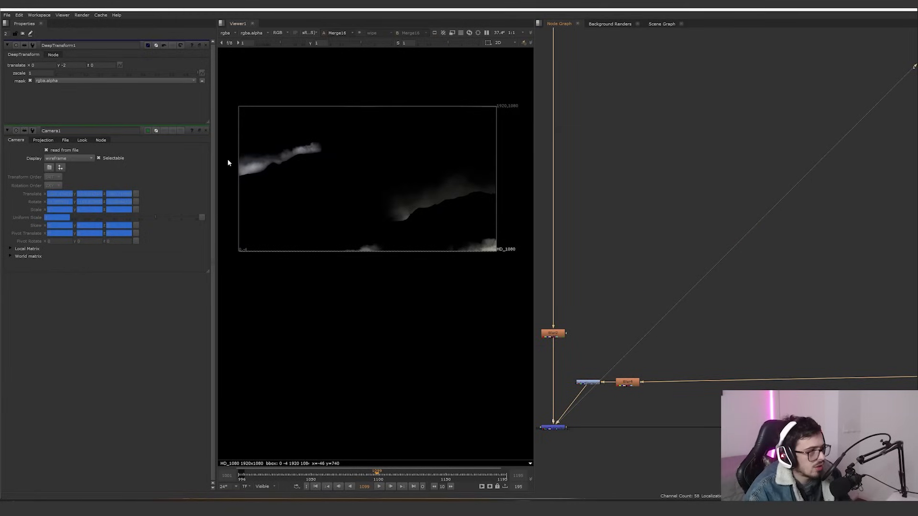
{"action": "scroll", "coordinate": [623, 226], "scroll_direction": "down", "scroll_amount": 3}
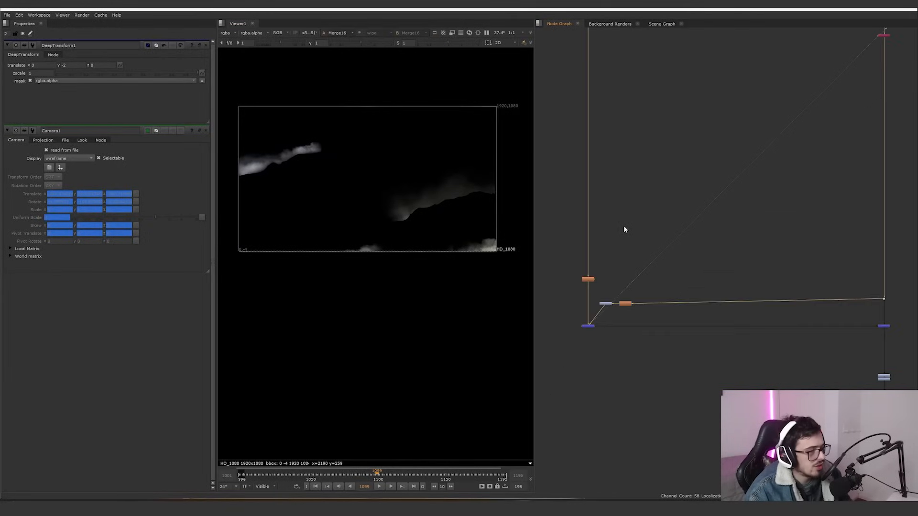
{"action": "middle_click_drag", "start_coordinate": [624, 226], "coordinate": [633, 246]}
{"action": "scroll", "coordinate": [270, 157], "scroll_direction": "up", "scroll_amount": 4}
{"action": "scroll", "coordinate": [270, 154], "scroll_direction": "up", "scroll_amount": 4}
{"action": "scroll", "coordinate": [652, 177], "scroll_direction": "down", "scroll_amount": 4}
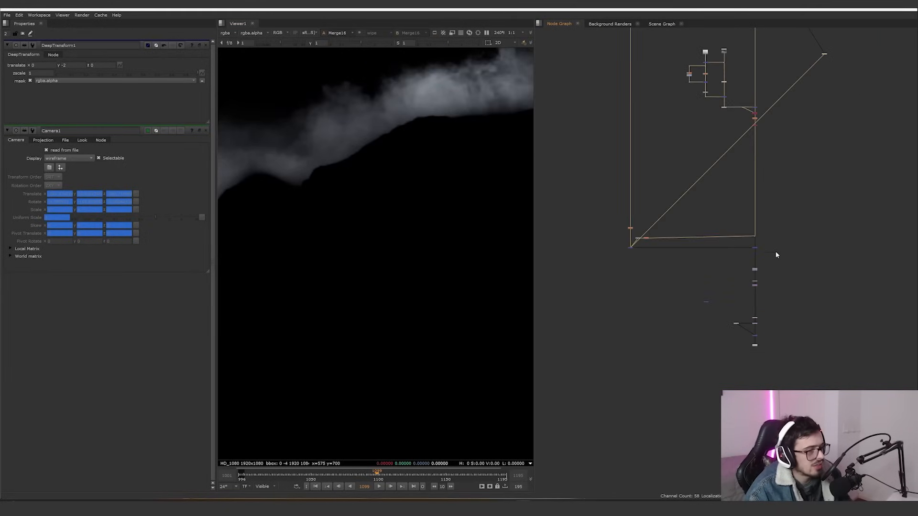
Step: View the Merge7 composite, where the fog is merged over the mountain environment
{"action": "scroll", "coordinate": [769, 252], "scroll_direction": "up", "scroll_amount": 5}
{"action": "left_click", "coordinate": [775, 241]}
{"action": "key", "text": "1"}
{"action": "scroll", "coordinate": [680, 279], "scroll_direction": "down", "scroll_amount": 5}
{"action": "scroll", "coordinate": [680, 286], "scroll_direction": "up", "scroll_amount": 8}
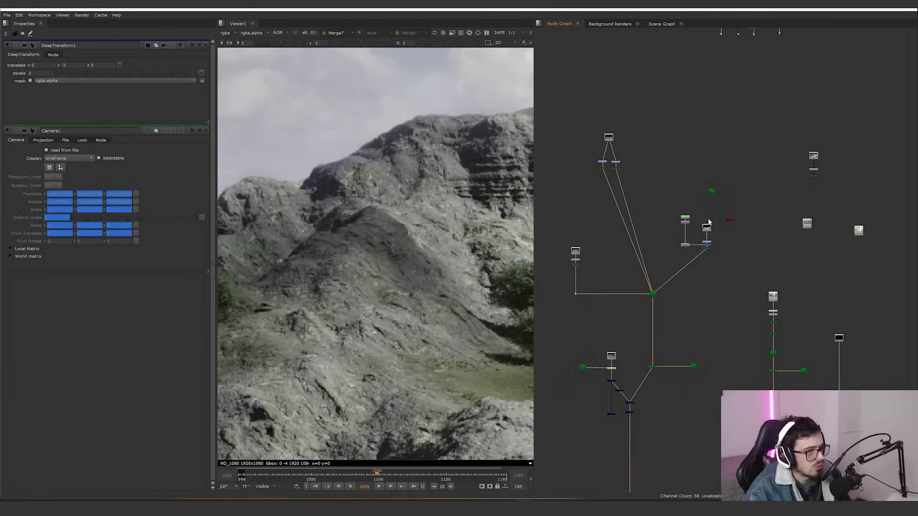
Step: Compare the fog behind the mountain ridge with the mask merge above Card4 disabled and re-enabled
{"action": "left_click_drag", "start_coordinate": [686, 94], "coordinate": [681, 171]}
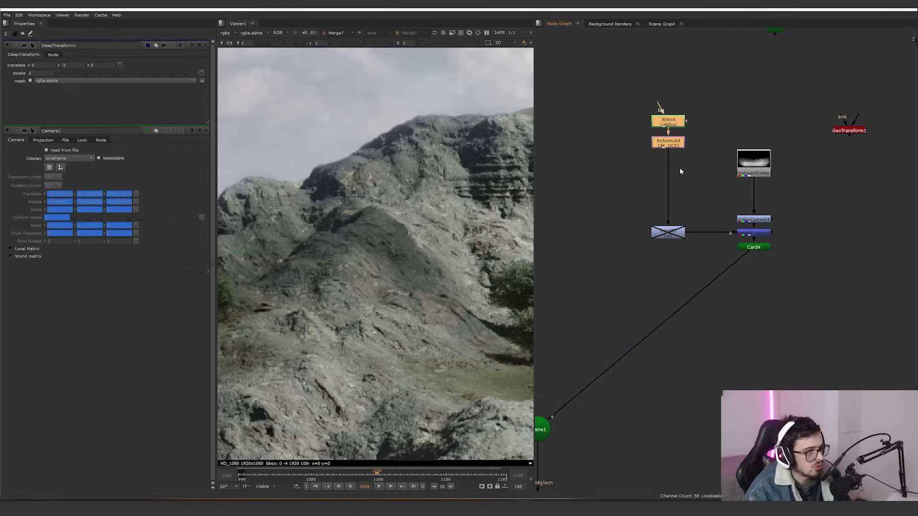
{"action": "left_click", "coordinate": [748, 234]}
{"action": "scroll", "coordinate": [362, 228], "scroll_direction": "down", "scroll_amount": 4}
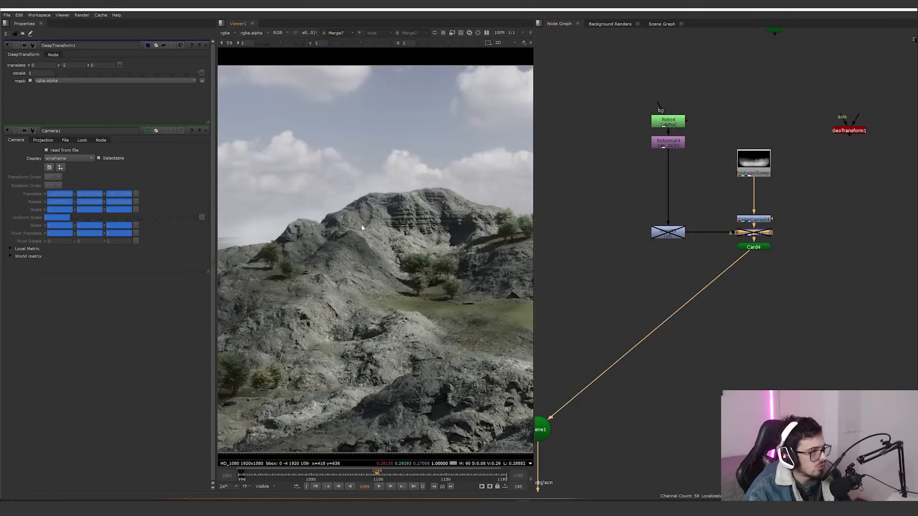
{"action": "scroll", "coordinate": [362, 228], "scroll_direction": "up", "scroll_amount": 6}
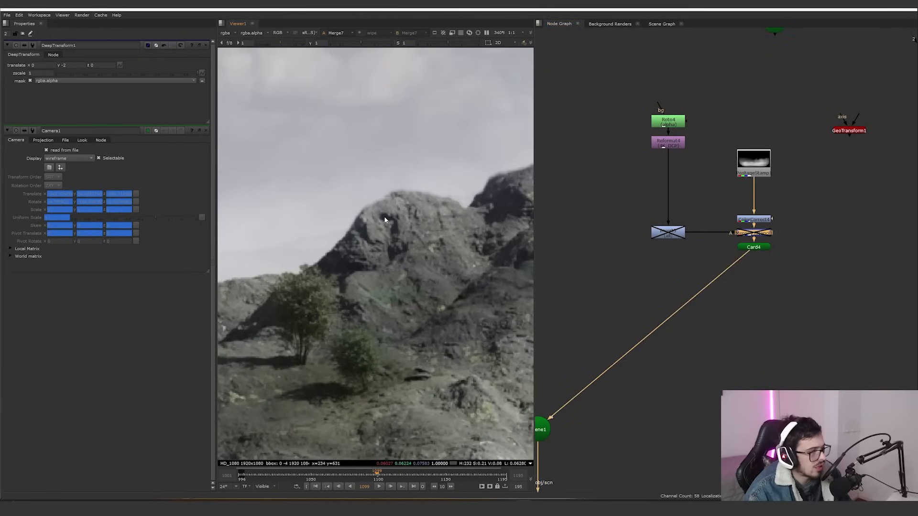
{"action": "scroll", "coordinate": [380, 217], "scroll_direction": "down", "scroll_amount": 2}
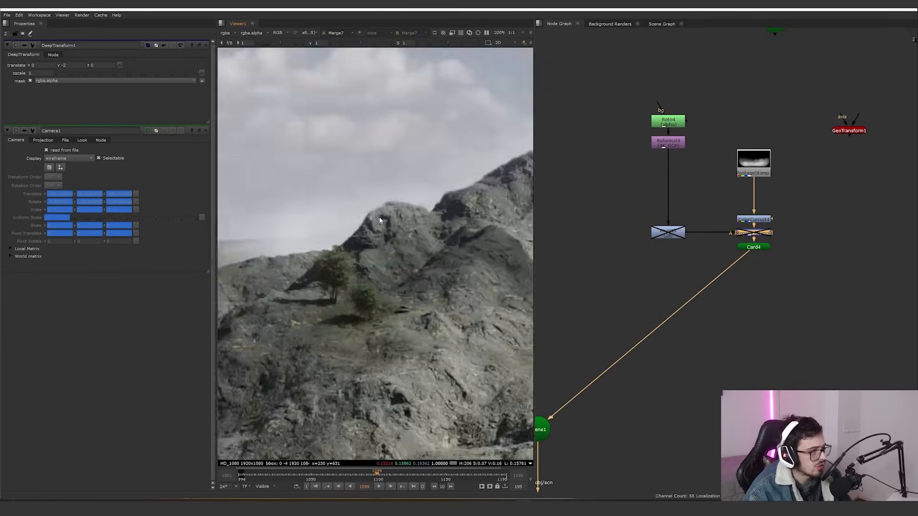
{"action": "scroll", "coordinate": [380, 220], "scroll_direction": "down", "scroll_amount": 2}
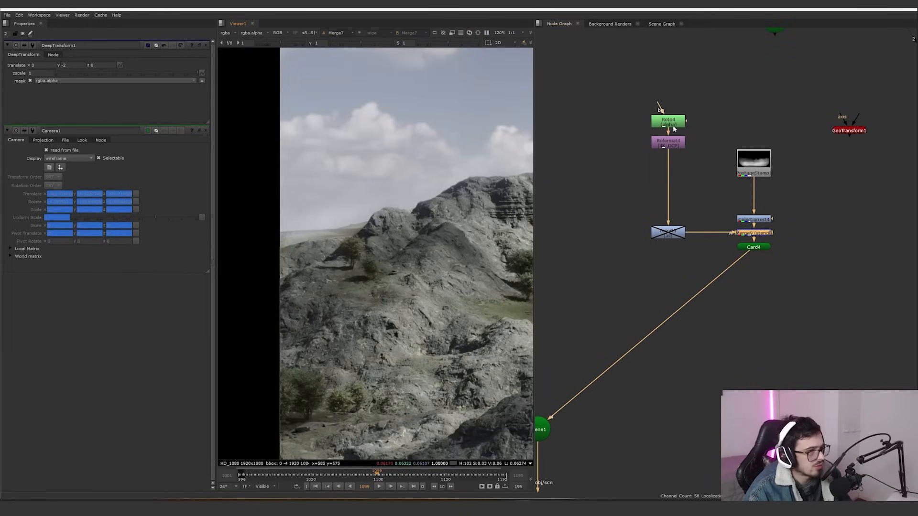
Step: Open Roto4's properties and inspect its Bezier mask along the mountain ridge
{"action": "double_click", "coordinate": [674, 128]}
{"action": "left_click", "coordinate": [380, 220]}
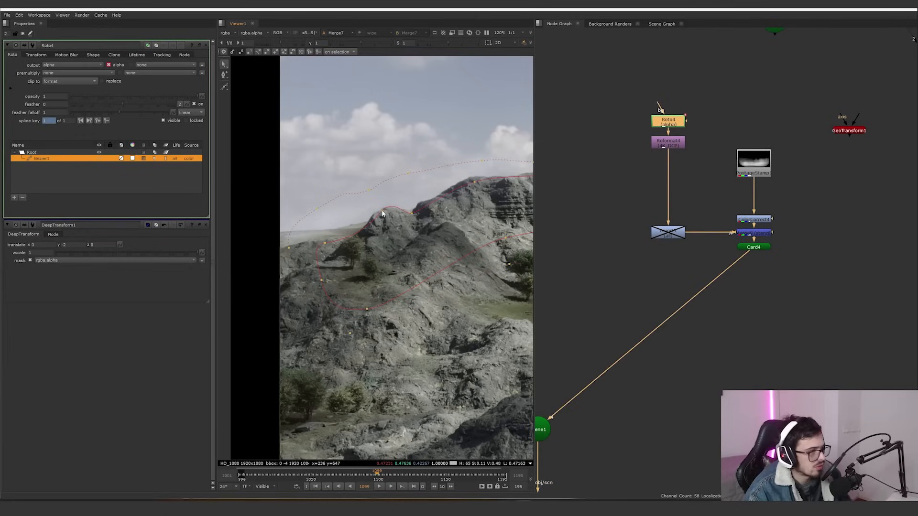
{"action": "key", "text": "ctrl+z"}
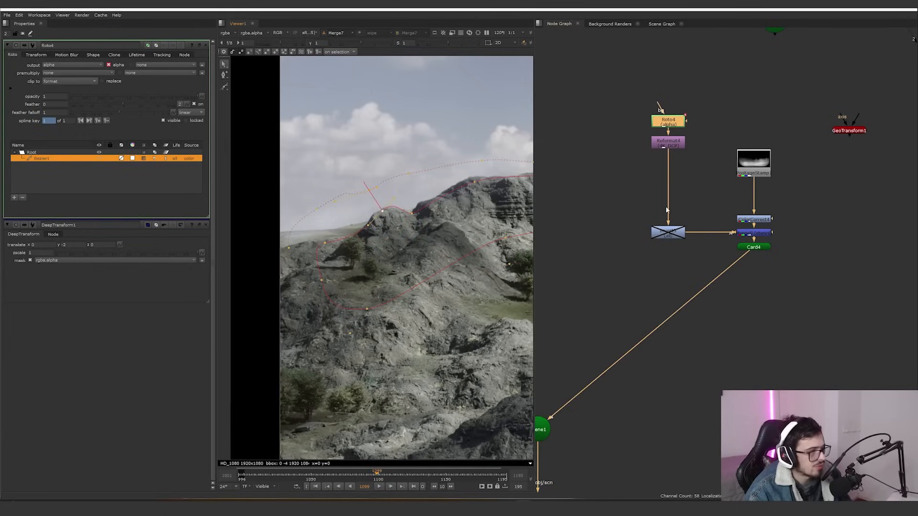
Step: Open the properties of the Scene1 node that collects the fog cards
{"action": "scroll", "coordinate": [667, 210], "scroll_direction": "down", "scroll_amount": 3}
{"action": "middle_click_drag", "start_coordinate": [622, 305], "coordinate": [681, 238]}
{"action": "scroll", "coordinate": [680, 229], "scroll_direction": "up", "scroll_amount": 1}
{"action": "left_click", "coordinate": [680, 218]}
{"action": "double_click", "coordinate": [679, 219]}
{"action": "scroll", "coordinate": [723, 250], "scroll_direction": "down", "scroll_amount": 4}
{"action": "scroll", "coordinate": [708, 244], "scroll_direction": "up", "scroll_amount": 4}
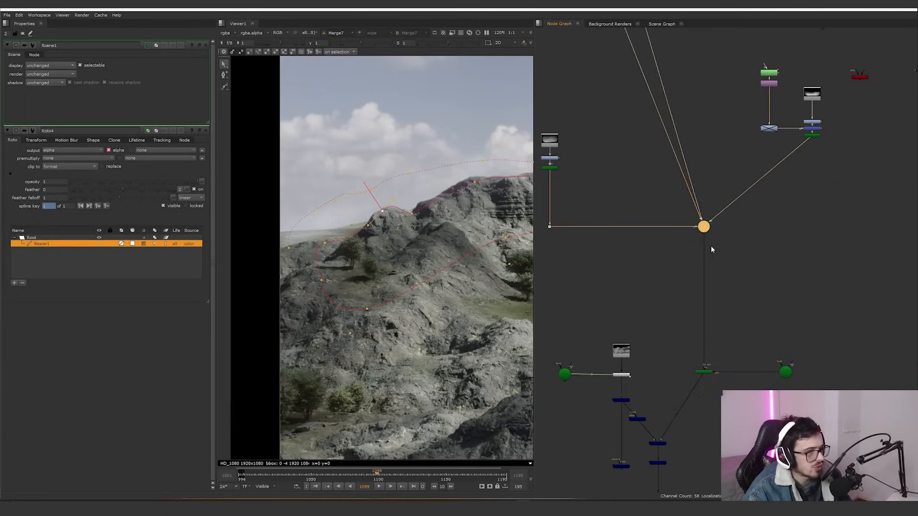
Step: Select the fog card branches feeding Scene1, inspect them in 3D, and select the camera feeding ScanlineRender1
{"action": "scroll", "coordinate": [733, 237], "scroll_direction": "down", "scroll_amount": 4}
{"action": "left_click_drag", "start_coordinate": [786, 257], "coordinate": [636, 122]}
{"action": "scroll", "coordinate": [753, 268], "scroll_direction": "down", "scroll_amount": 1}
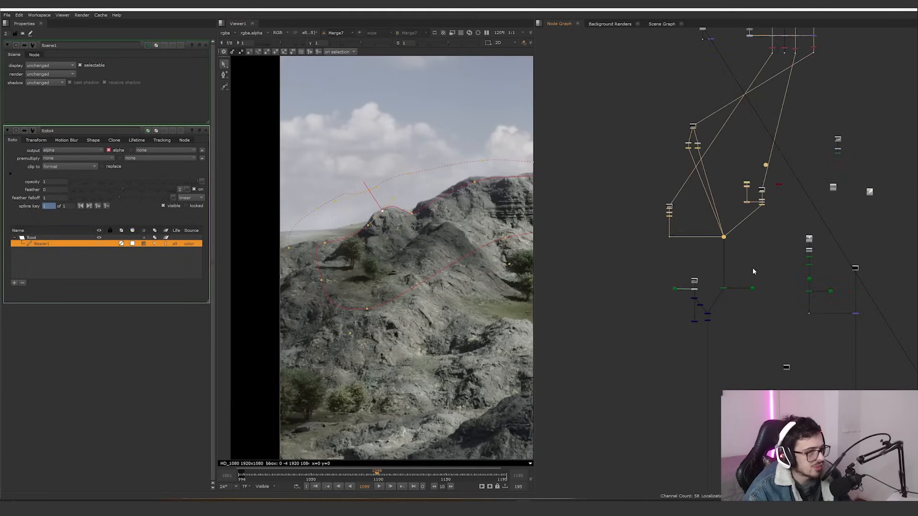
{"action": "key", "text": "Tab"}
{"action": "scroll", "coordinate": [693, 265], "scroll_direction": "up", "scroll_amount": 6}
{"action": "left_click_drag", "start_coordinate": [707, 267], "coordinate": [635, 220]}
{"action": "left_click", "coordinate": [813, 246]}
Step: Open DeepMerge1's properties to inspect its holdout operation
{"action": "scroll", "coordinate": [710, 329], "scroll_direction": "down", "scroll_amount": 3}
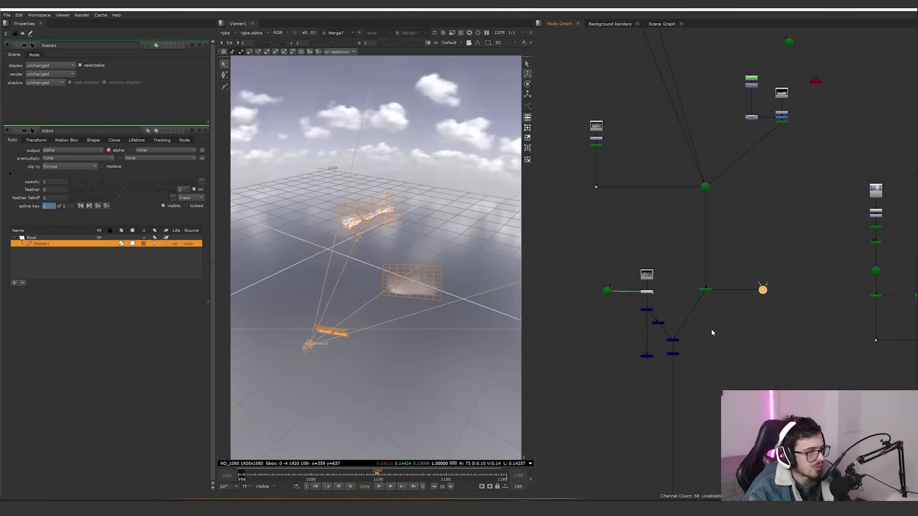
{"action": "scroll", "coordinate": [684, 292], "scroll_direction": "up", "scroll_amount": 2}
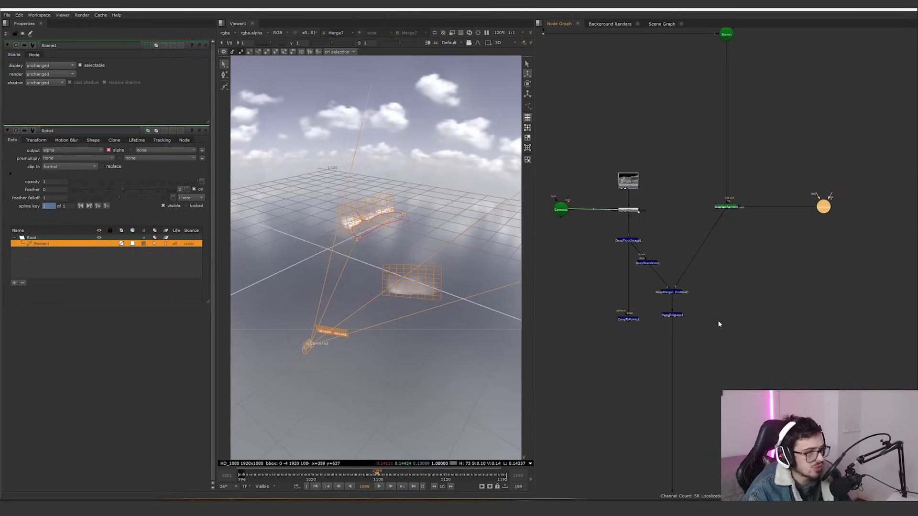
{"action": "scroll", "coordinate": [697, 303], "scroll_direction": "down", "scroll_amount": 5}
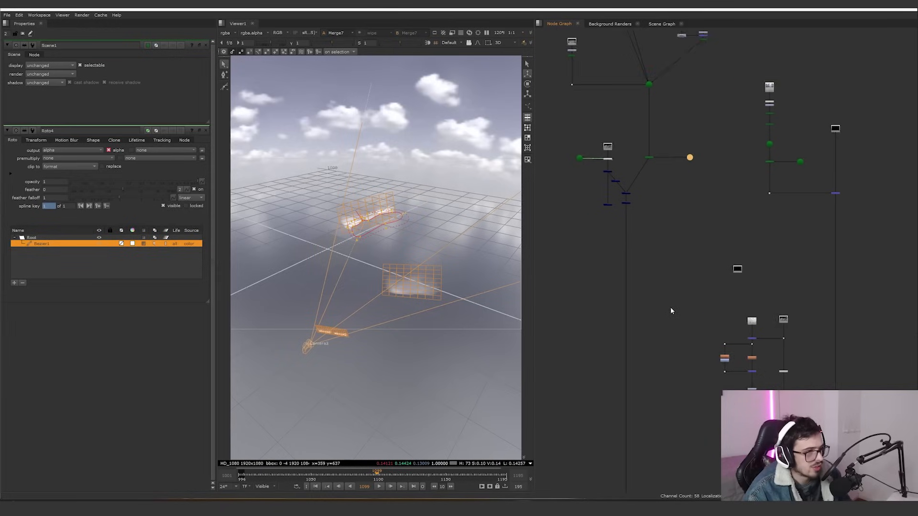
{"action": "scroll", "coordinate": [636, 169], "scroll_direction": "up", "scroll_amount": 6}
{"action": "double_click", "coordinate": [603, 252]}
{"action": "left_click_drag", "start_coordinate": [686, 269], "coordinate": [582, 221]}
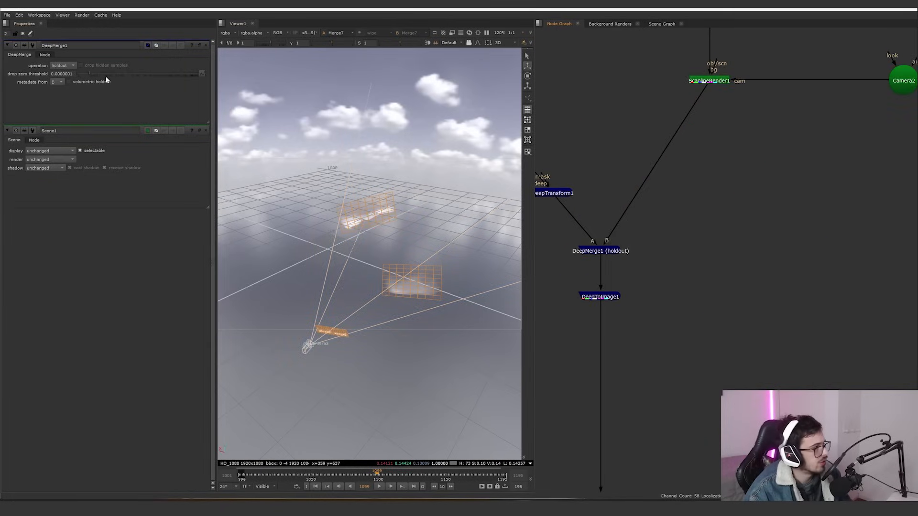
Step: View the output of Blur2 on the fog branch below the deep holdout
{"action": "scroll", "coordinate": [701, 309], "scroll_direction": "down", "scroll_amount": 8}
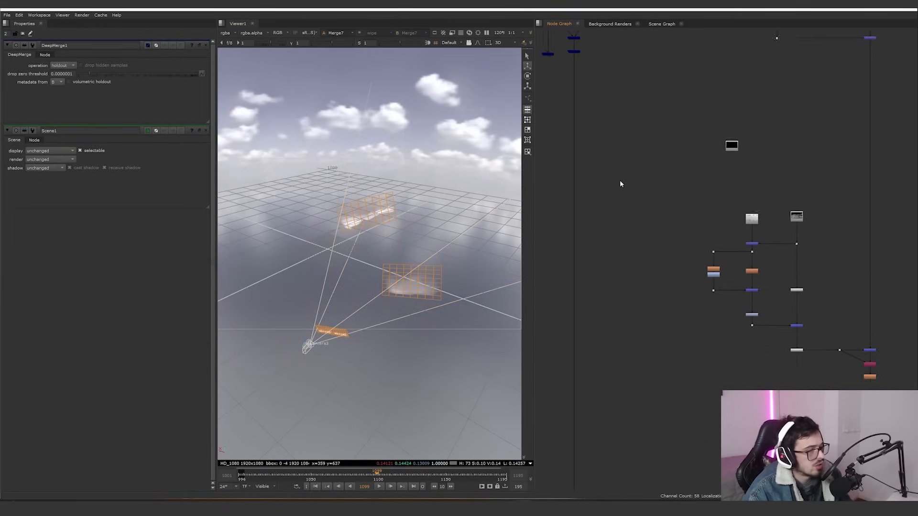
{"action": "scroll", "coordinate": [593, 317], "scroll_direction": "up", "scroll_amount": 7}
{"action": "scroll", "coordinate": [696, 334], "scroll_direction": "down", "scroll_amount": 5}
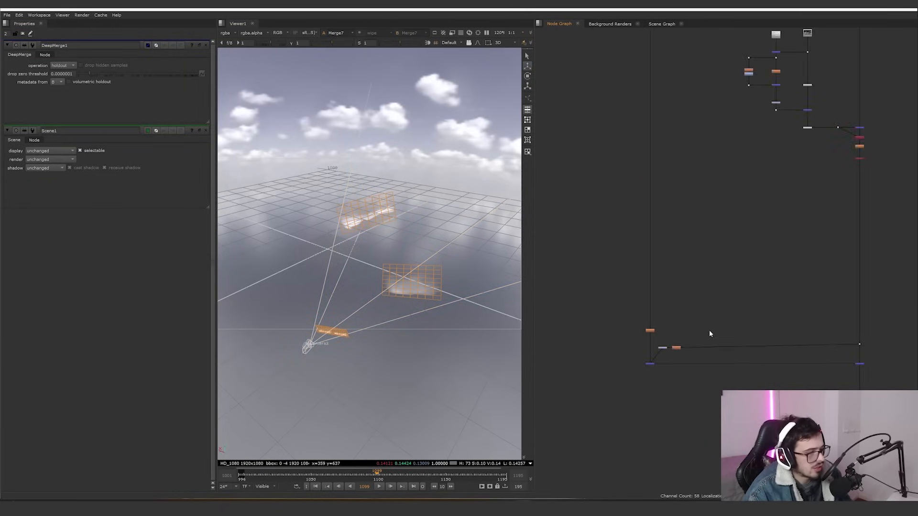
{"action": "middle_click_drag", "start_coordinate": [711, 333], "coordinate": [642, 306]}
{"action": "scroll", "coordinate": [812, 345], "scroll_direction": "up", "scroll_amount": 5}
{"action": "scroll", "coordinate": [771, 346], "scroll_direction": "down", "scroll_amount": 4}
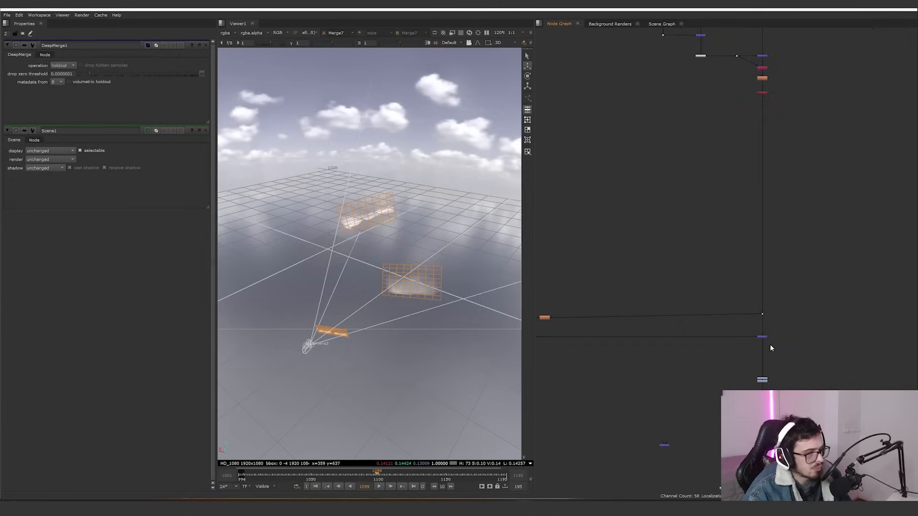
{"action": "middle_click_drag", "start_coordinate": [770, 346], "coordinate": [822, 344]}
{"action": "scroll", "coordinate": [578, 321], "scroll_direction": "up", "scroll_amount": 6}
{"action": "middle_click_drag", "start_coordinate": [615, 279], "coordinate": [670, 277]}
{"action": "left_click", "coordinate": [605, 234]}
{"action": "key", "text": "1"}
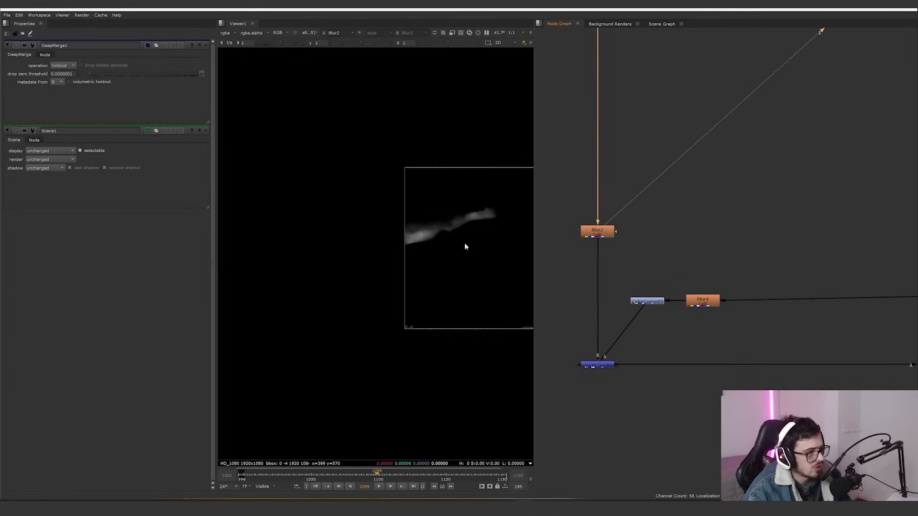
Step: Examine the softened fog edge along the mountain silhouette in Blur2's output
{"action": "scroll", "coordinate": [464, 243], "scroll_direction": "down", "scroll_amount": 1}
{"action": "middle_click_drag", "start_coordinate": [460, 243], "coordinate": [313, 237]}
{"action": "scroll", "coordinate": [430, 273], "scroll_direction": "up", "scroll_amount": 7}
{"action": "scroll", "coordinate": [470, 283], "scroll_direction": "up", "scroll_amount": 5}
{"action": "scroll", "coordinate": [745, 326], "scroll_direction": "down", "scroll_amount": 5}
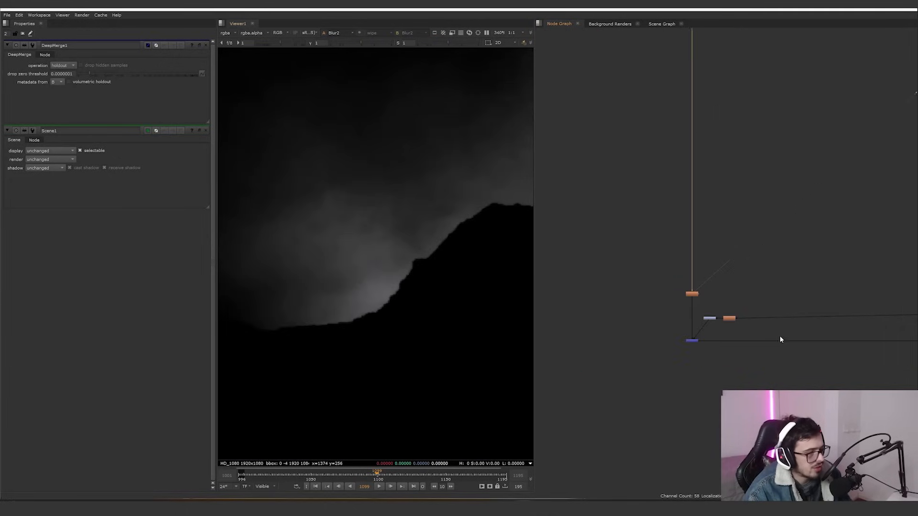
Step: View the Merge7 composite and disable Blur2 on the fog branch
{"action": "middle_click_drag", "start_coordinate": [780, 338], "coordinate": [698, 295]}
{"action": "left_click", "coordinate": [821, 310]}
{"action": "key", "text": "1"}
{"action": "scroll", "coordinate": [439, 270], "scroll_direction": "up", "scroll_amount": 5}
{"action": "scroll", "coordinate": [643, 278], "scroll_direction": "up", "scroll_amount": 6}
{"action": "left_click", "coordinate": [628, 266]}
{"action": "key", "text": "d"}
{"action": "key", "text": "d"}
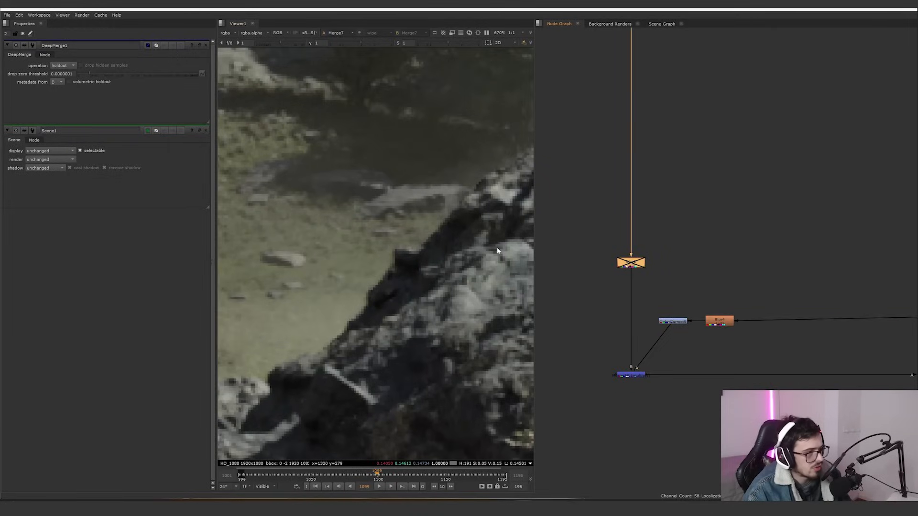
Step: Examine the rock, tree and ridge edges in the composite without the Blur2 softening
{"action": "scroll", "coordinate": [497, 248], "scroll_direction": "down", "scroll_amount": 5}
{"action": "middle_click_drag", "start_coordinate": [459, 249], "coordinate": [291, 286]}
{"action": "middle_click_drag", "start_coordinate": [523, 228], "coordinate": [528, 248]}
{"action": "scroll", "coordinate": [461, 250], "scroll_direction": "up", "scroll_amount": 2}
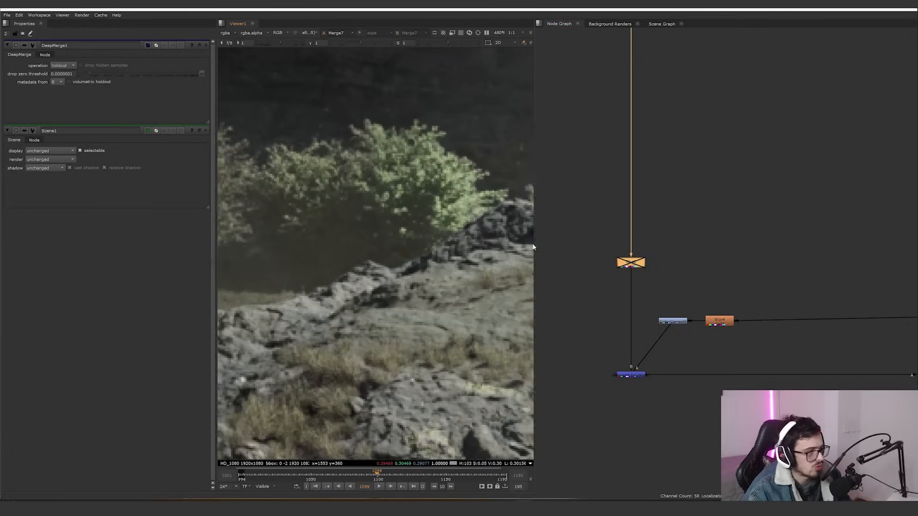
{"action": "scroll", "coordinate": [385, 253], "scroll_direction": "down", "scroll_amount": 6}
{"action": "middle_click_drag", "start_coordinate": [356, 234], "coordinate": [526, 272]}
{"action": "scroll", "coordinate": [330, 209], "scroll_direction": "up", "scroll_amount": 3}
{"action": "middle_click_drag", "start_coordinate": [331, 209], "coordinate": [490, 229]}
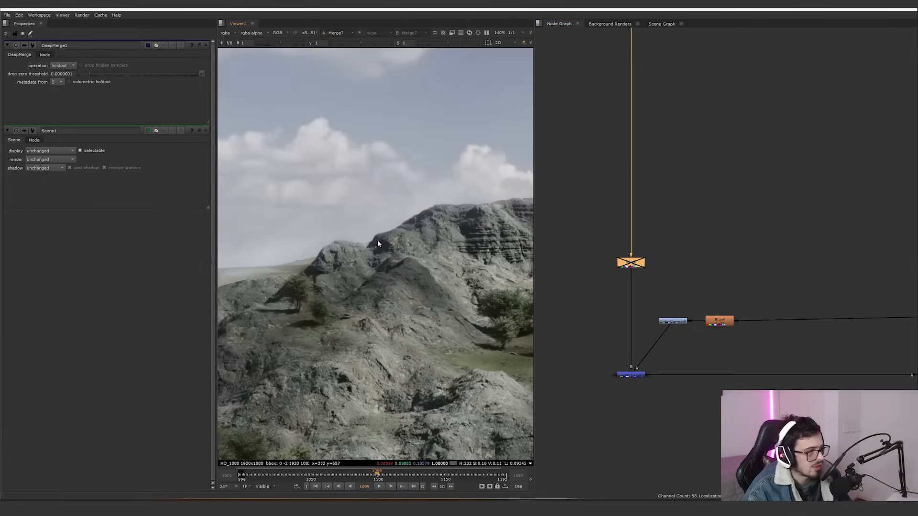
{"action": "scroll", "coordinate": [376, 243], "scroll_direction": "up", "scroll_amount": 5}
Step: Re-enable Blur2 and examine the ridge and foreground edges in the composite again
{"action": "key", "text": "d"}
{"action": "middle_click_drag", "start_coordinate": [375, 242], "coordinate": [306, 248]}
{"action": "scroll", "coordinate": [493, 291], "scroll_direction": "down", "scroll_amount": 6}
{"action": "middle_click_drag", "start_coordinate": [458, 296], "coordinate": [297, 229]}
{"action": "scroll", "coordinate": [467, 342], "scroll_direction": "up", "scroll_amount": 4}
{"action": "middle_click_drag", "start_coordinate": [467, 342], "coordinate": [246, 369]}
{"action": "middle_click_drag", "start_coordinate": [519, 250], "coordinate": [394, 286]}
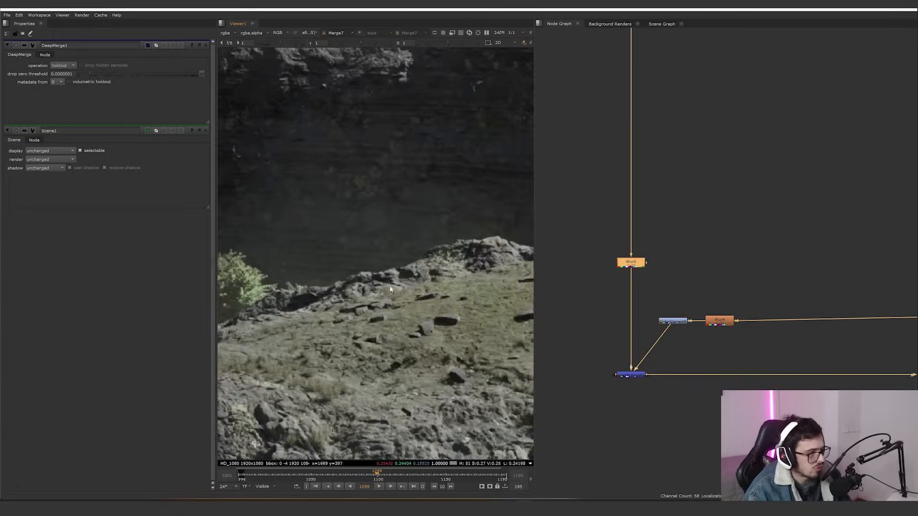
Step: Compare the ridge and grass edges near the frame's right border with Blur2 switched off and on
{"action": "scroll", "coordinate": [440, 258], "scroll_direction": "up", "scroll_amount": 5}
{"action": "key", "text": "d"}
{"action": "key", "text": "d"}
{"action": "key", "text": "d"}
{"action": "scroll", "coordinate": [441, 258], "scroll_direction": "down", "scroll_amount": 3}
{"action": "middle_click_drag", "start_coordinate": [440, 258], "coordinate": [239, 282]}
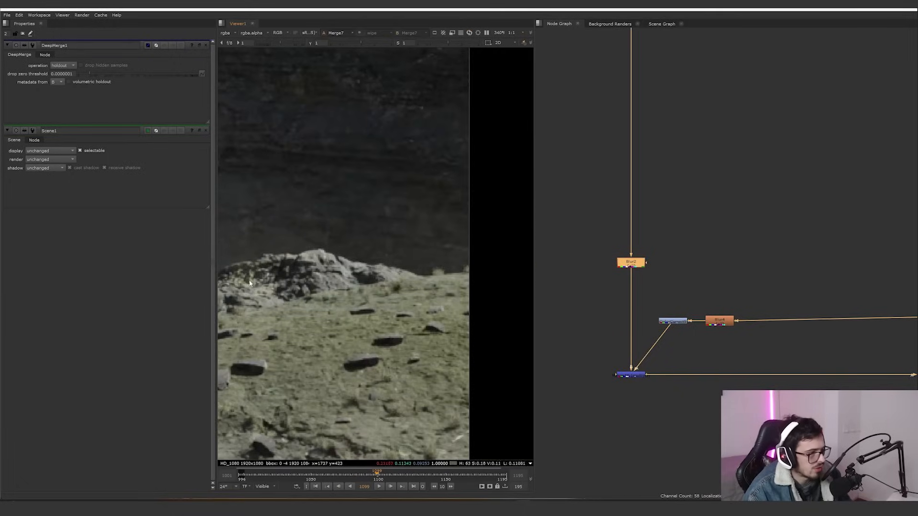
{"action": "scroll", "coordinate": [416, 285], "scroll_direction": "up", "scroll_amount": 2}
{"action": "scroll", "coordinate": [551, 284], "scroll_direction": "down", "scroll_amount": 2}
{"action": "scroll", "coordinate": [588, 265], "scroll_direction": "down", "scroll_amount": 4}
Step: Locate the deep holdout branch in the node graph and inspect the DeepTransform1 node feeding DeepMerge1
{"action": "middle_click_drag", "start_coordinate": [556, 184], "coordinate": [659, 347]}
{"action": "middle_click_drag", "start_coordinate": [638, 70], "coordinate": [633, 288]}
{"action": "scroll", "coordinate": [633, 287], "scroll_direction": "up", "scroll_amount": 1}
{"action": "scroll", "coordinate": [697, 89], "scroll_direction": "up", "scroll_amount": 6}
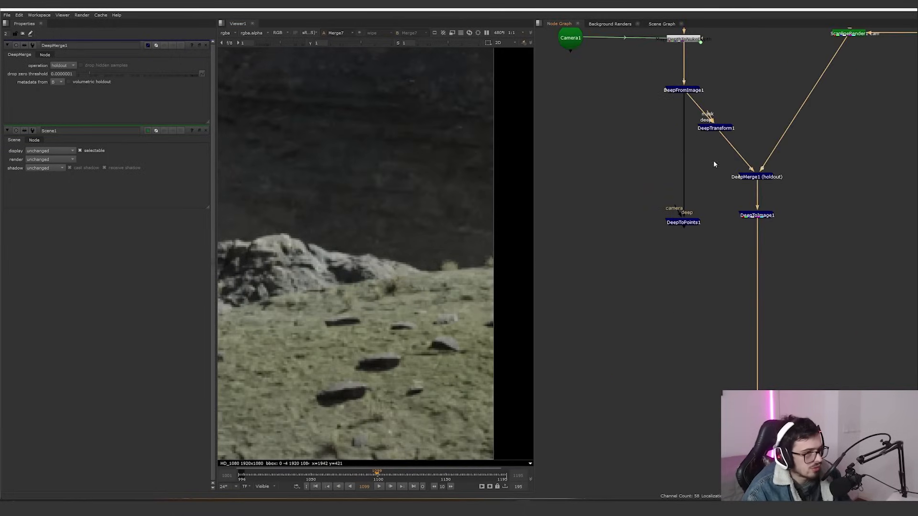
{"action": "left_click_drag", "start_coordinate": [746, 139], "coordinate": [694, 110]}
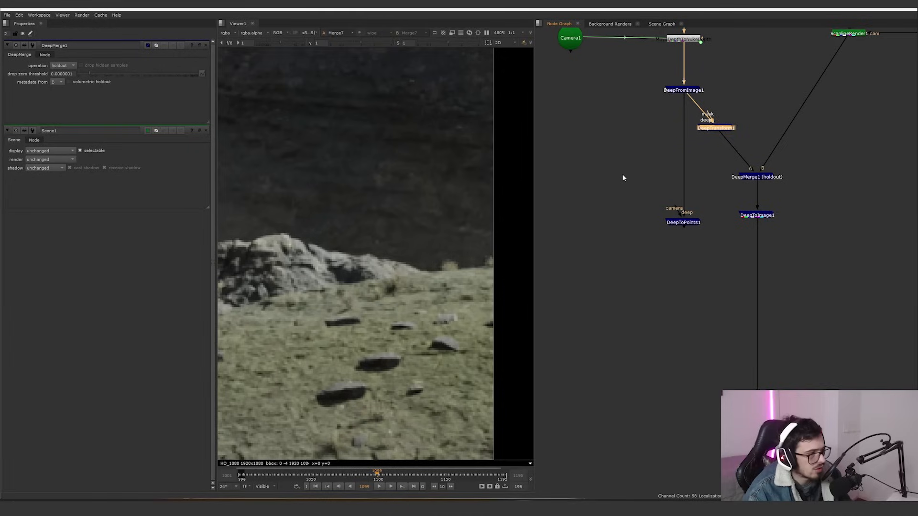
{"action": "scroll", "coordinate": [622, 178], "scroll_direction": "down", "scroll_amount": 5}
{"action": "middle_click_drag", "start_coordinate": [689, 260], "coordinate": [739, 383]}
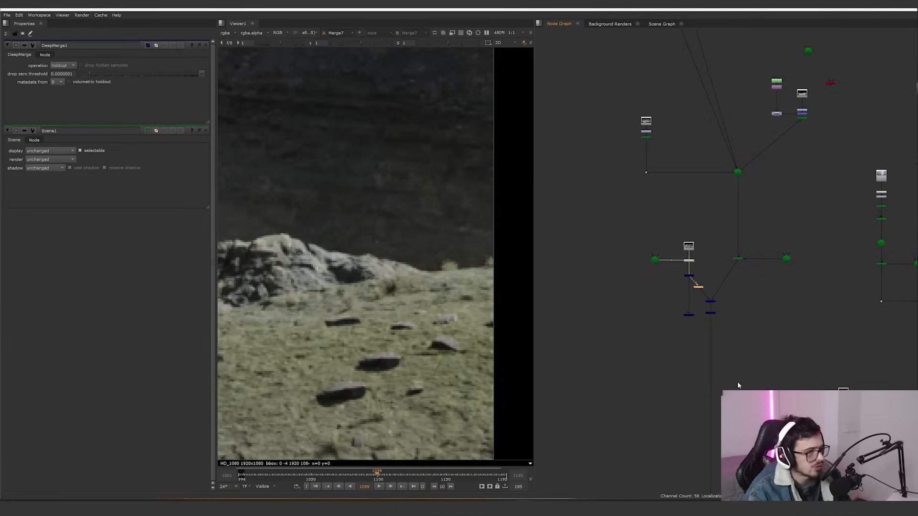
Step: View the Read7 sky HDRI and frame the full lat-long image in the viewer
{"action": "scroll", "coordinate": [689, 297], "scroll_direction": "down", "scroll_amount": 4}
{"action": "scroll", "coordinate": [623, 192], "scroll_direction": "up", "scroll_amount": 6}
{"action": "middle_click_drag", "start_coordinate": [622, 192], "coordinate": [669, 237]}
{"action": "scroll", "coordinate": [668, 236], "scroll_direction": "up", "scroll_amount": 1}
{"action": "left_click", "coordinate": [595, 187]}
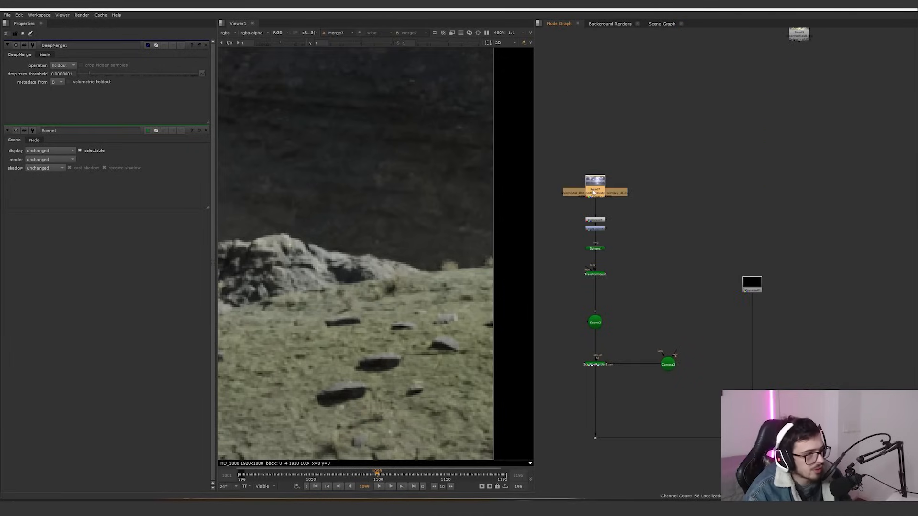
{"action": "key", "text": "1"}
{"action": "key", "text": "f"}
{"action": "middle_click_drag", "start_coordinate": [354, 259], "coordinate": [484, 282]}
{"action": "middle_click_drag", "start_coordinate": [399, 263], "coordinate": [470, 260]}
{"action": "scroll", "coordinate": [471, 261], "scroll_direction": "down", "scroll_amount": 2}
{"action": "left_click_drag", "start_coordinate": [625, 165], "coordinate": [566, 208]}
{"action": "scroll", "coordinate": [612, 198], "scroll_direction": "up", "scroll_amount": 4}
{"action": "middle_click_drag", "start_coordinate": [661, 220], "coordinate": [728, 247]}
{"action": "mouse_move", "coordinate": [727, 249]}
{"action": "left_mouse_down"}
{"action": "mouse_move", "coordinate": [568, 168]}
{"action": "mouse_move", "coordinate": [731, 249]}
{"action": "left_mouse_up"}
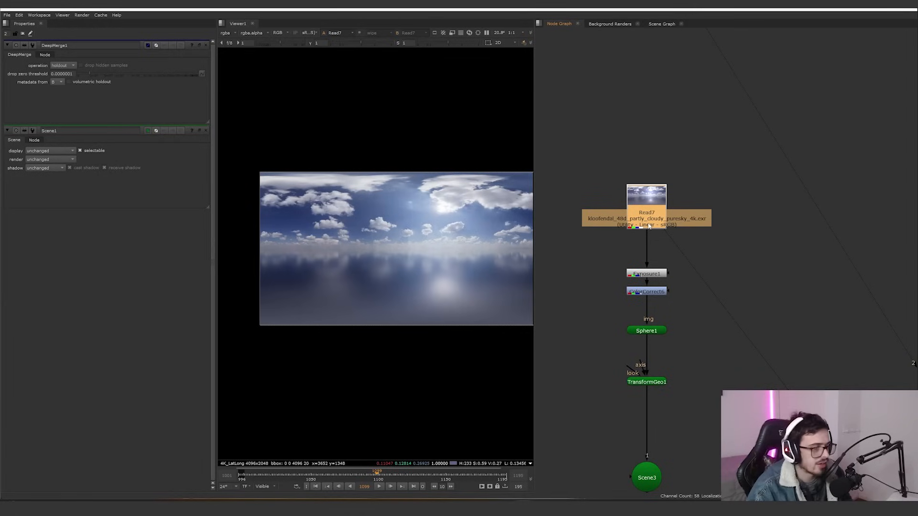
Step: View the sky after Exposure1 and ColorCorrect6, and open the ColorCorrect6 settings
{"action": "left_click", "coordinate": [649, 274]}
{"action": "key", "text": "1"}
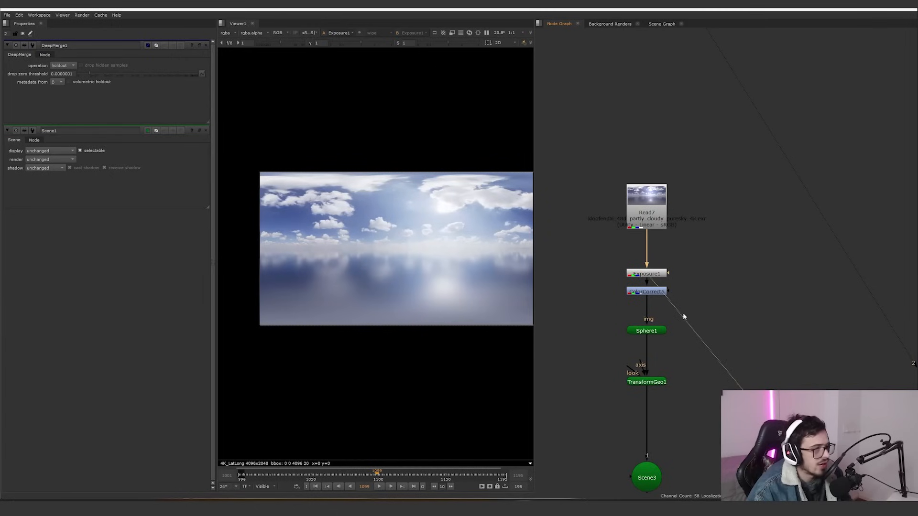
{"action": "left_click", "coordinate": [653, 292]}
{"action": "key", "text": "1"}
{"action": "middle_click_drag", "start_coordinate": [672, 332], "coordinate": [638, 283]}
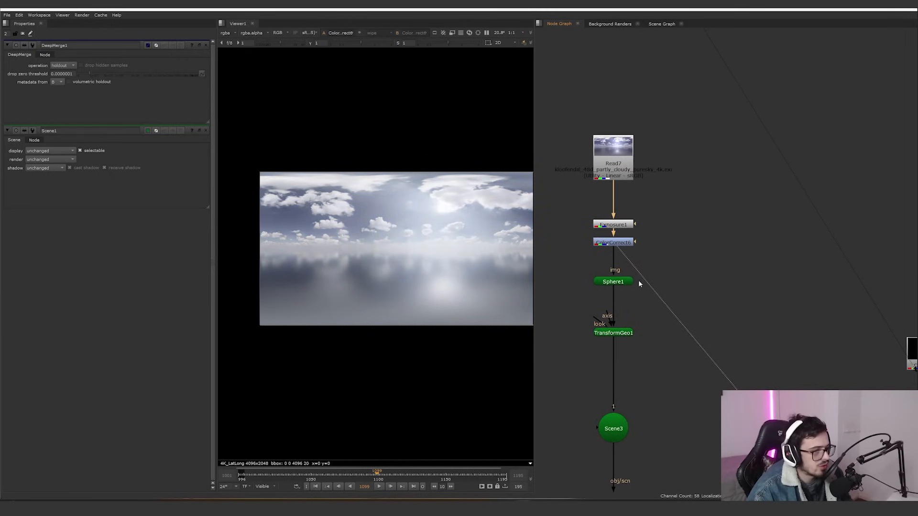
{"action": "double_click", "coordinate": [614, 243]}
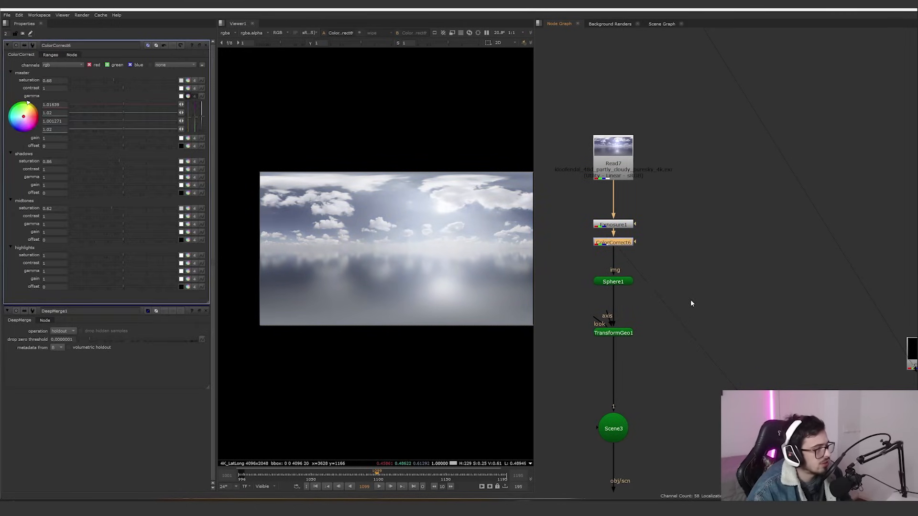
Step: View Sphere1 in 3D and examine the sky projected around the camera and cards
{"action": "left_click", "coordinate": [626, 284]}
{"action": "key", "text": "1"}
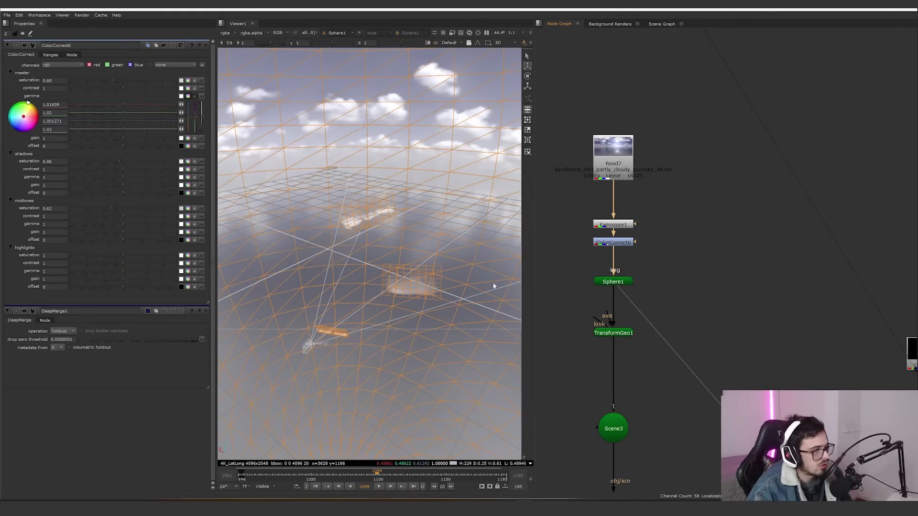
{"action": "left_click_drag", "start_coordinate": [383, 254], "coordinate": [405, 268], "text": "ctrl"}
{"action": "scroll", "coordinate": [656, 340], "scroll_direction": "down", "scroll_amount": 3}
{"action": "middle_click_drag", "start_coordinate": [653, 343], "coordinate": [630, 268]}
{"action": "scroll", "coordinate": [617, 267], "scroll_direction": "up", "scroll_amount": 2}
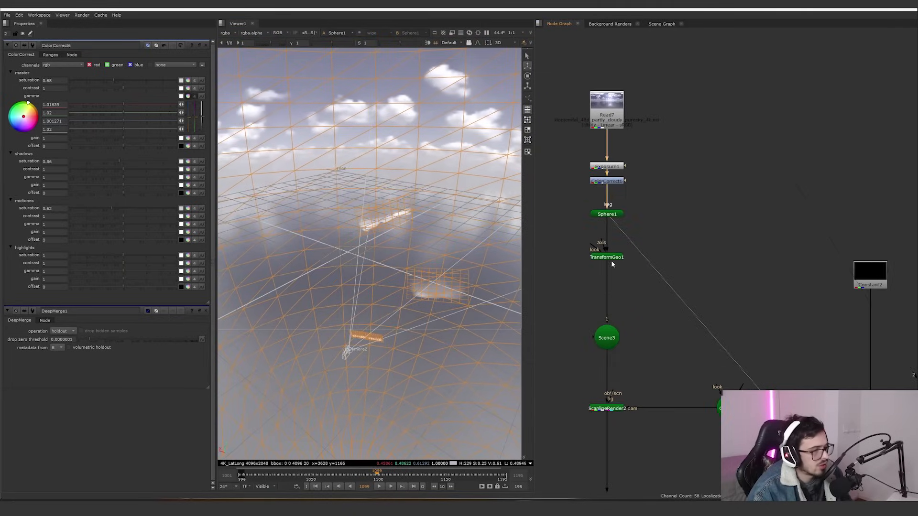
Step: View the sky sphere's TransformGeo1 and the Scene3 output in the 3D scene
{"action": "left_click", "coordinate": [613, 258]}
{"action": "key", "text": "1"}
{"action": "key", "text": "d"}
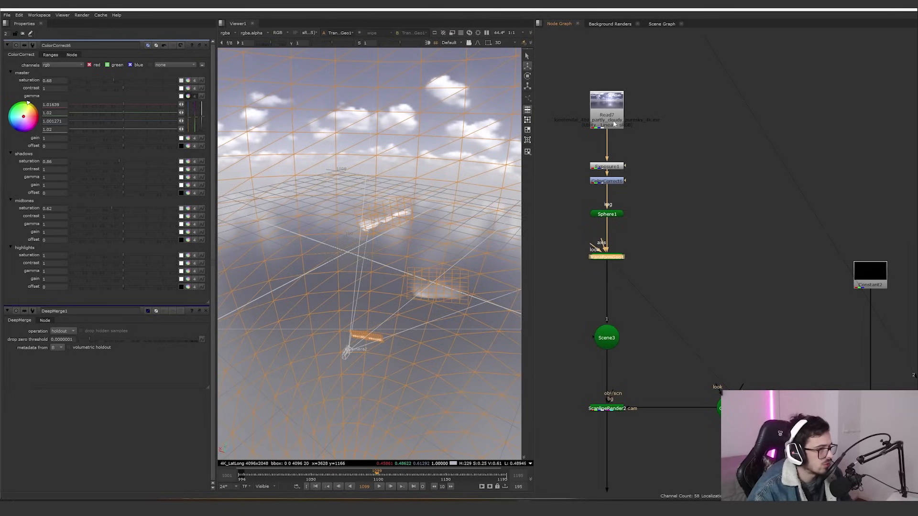
{"action": "middle_click_drag", "start_coordinate": [730, 327], "coordinate": [707, 284]}
{"action": "left_click", "coordinate": [593, 298]}
{"action": "key", "text": "1"}
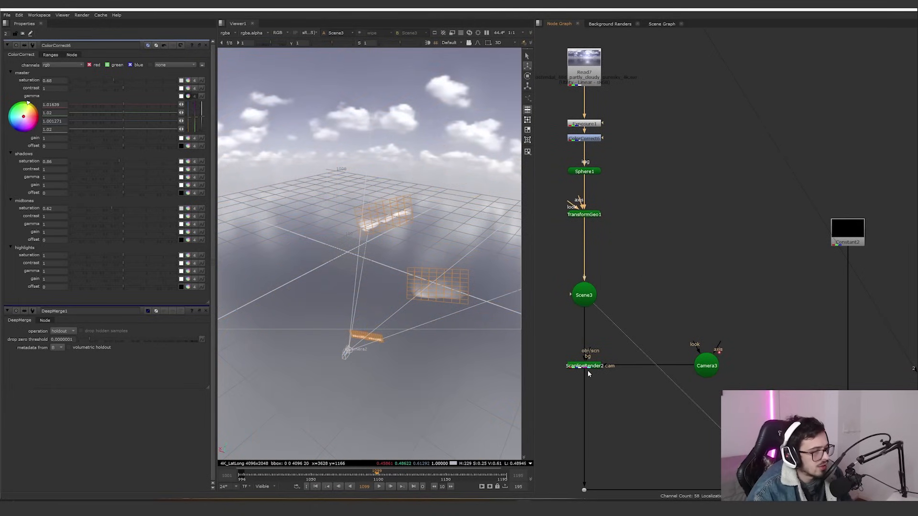
Step: View the sky's ScanlineRender2 output and switch the viewer to 2D
{"action": "left_click", "coordinate": [584, 366]}
{"action": "key", "text": "1"}
{"action": "key", "text": "f"}
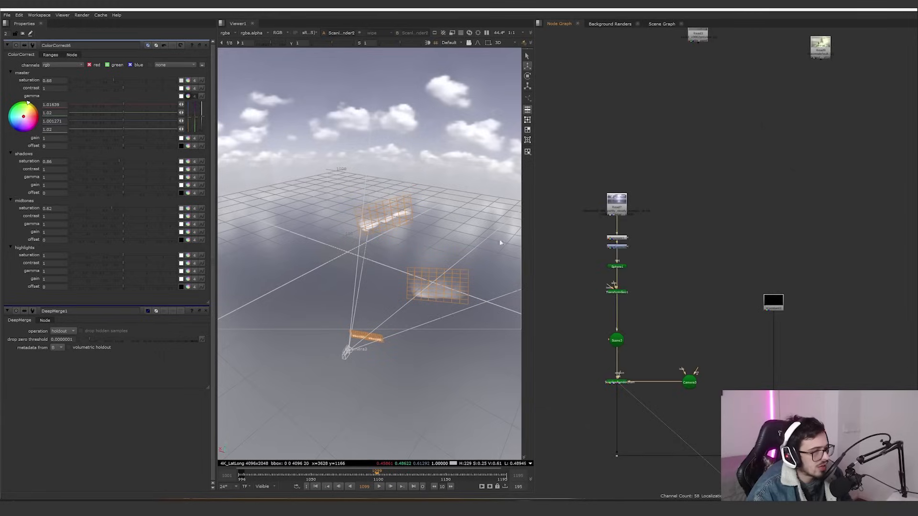
{"action": "key", "text": "Tab"}
{"action": "left_click", "coordinate": [622, 381]}
{"action": "key", "text": "1"}
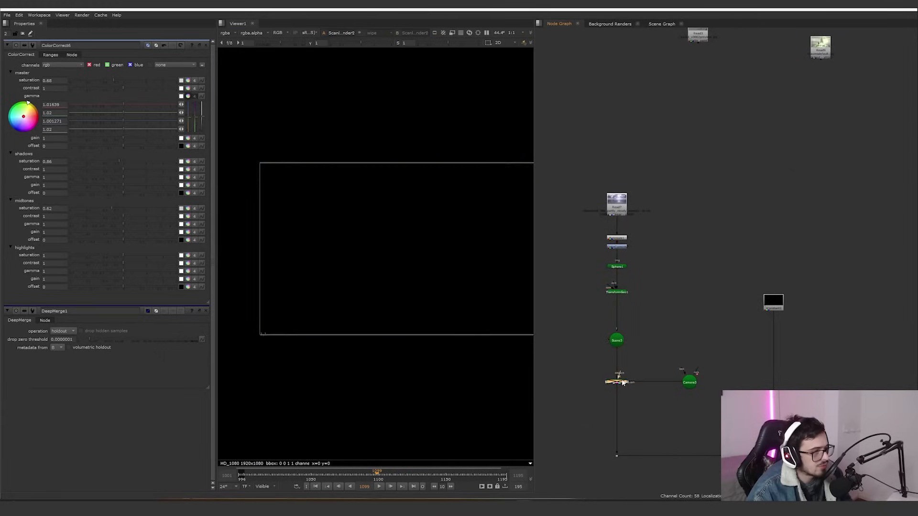
Step: View the sky over the constant at Merge13 and open the Constant2 settings
{"action": "scroll", "coordinate": [675, 399], "scroll_direction": "down", "scroll_amount": 2}
{"action": "middle_click_drag", "start_coordinate": [667, 405], "coordinate": [596, 315]}
{"action": "scroll", "coordinate": [670, 357], "scroll_direction": "up", "scroll_amount": 5}
{"action": "left_click", "coordinate": [680, 338]}
{"action": "key", "text": "1"}
{"action": "scroll", "coordinate": [743, 345], "scroll_direction": "down", "scroll_amount": 3}
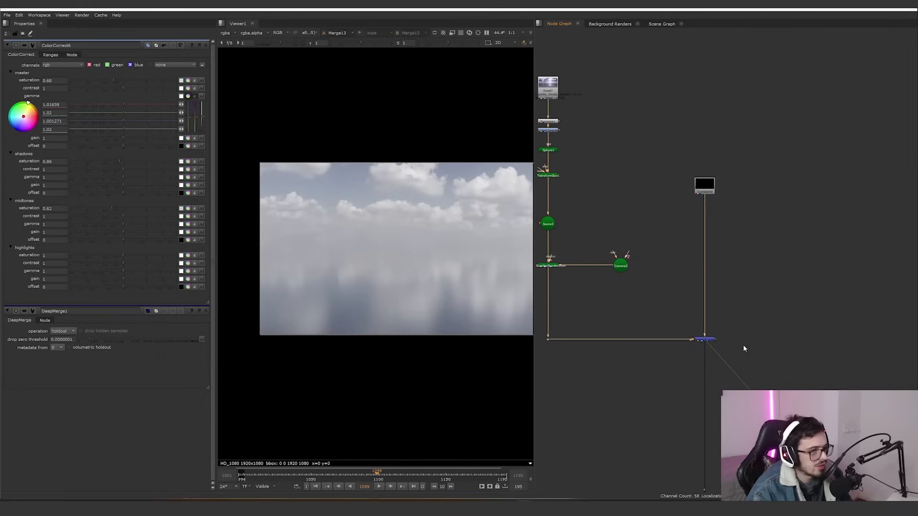
{"action": "double_click", "coordinate": [704, 185]}
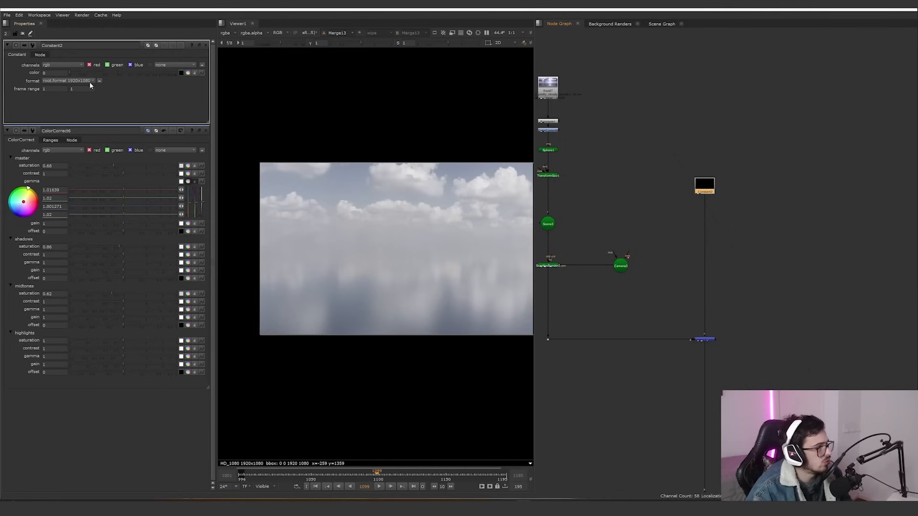
Step: View the mountain composited over the sky at Merge6 and find the branch feeding it
{"action": "scroll", "coordinate": [692, 310], "scroll_direction": "down", "scroll_amount": 4}
{"action": "middle_click_drag", "start_coordinate": [699, 328], "coordinate": [706, 226]}
{"action": "left_click_drag", "start_coordinate": [740, 128], "coordinate": [678, 168]}
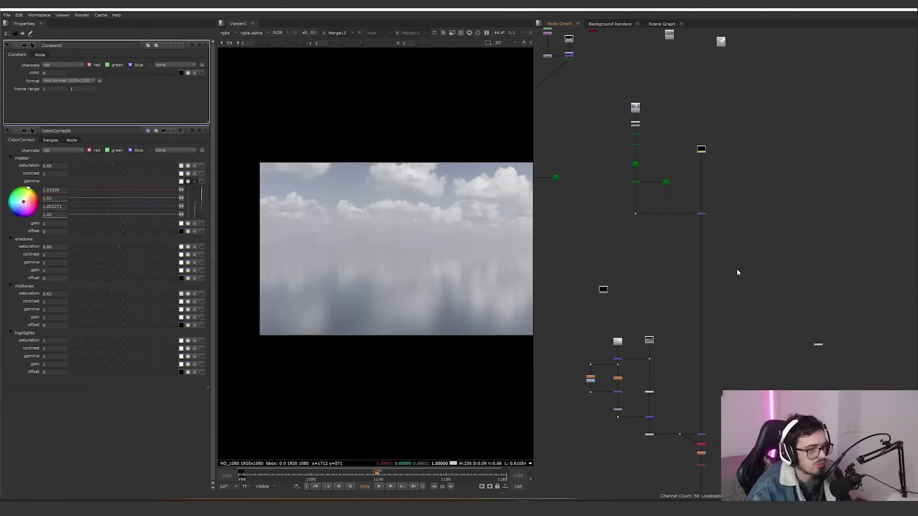
{"action": "scroll", "coordinate": [738, 282], "scroll_direction": "up", "scroll_amount": 10}
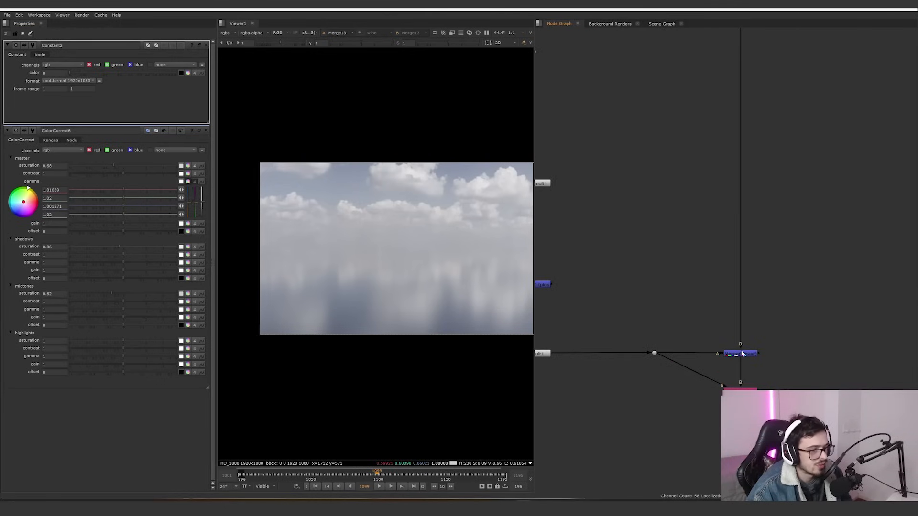
{"action": "left_click", "coordinate": [744, 353]}
{"action": "key", "text": "1"}
{"action": "left_click_drag", "start_coordinate": [789, 318], "coordinate": [709, 373]}
{"action": "left_click_drag", "start_coordinate": [815, 306], "coordinate": [699, 369]}
{"action": "left_click_drag", "start_coordinate": [816, 309], "coordinate": [703, 371]}
{"action": "left_click_drag", "start_coordinate": [818, 309], "coordinate": [707, 370]}
{"action": "scroll", "coordinate": [676, 278], "scroll_direction": "down", "scroll_amount": 4}
{"action": "middle_click_drag", "start_coordinate": [675, 278], "coordinate": [745, 327]}
{"action": "scroll", "coordinate": [649, 228], "scroll_direction": "up", "scroll_amount": 2}
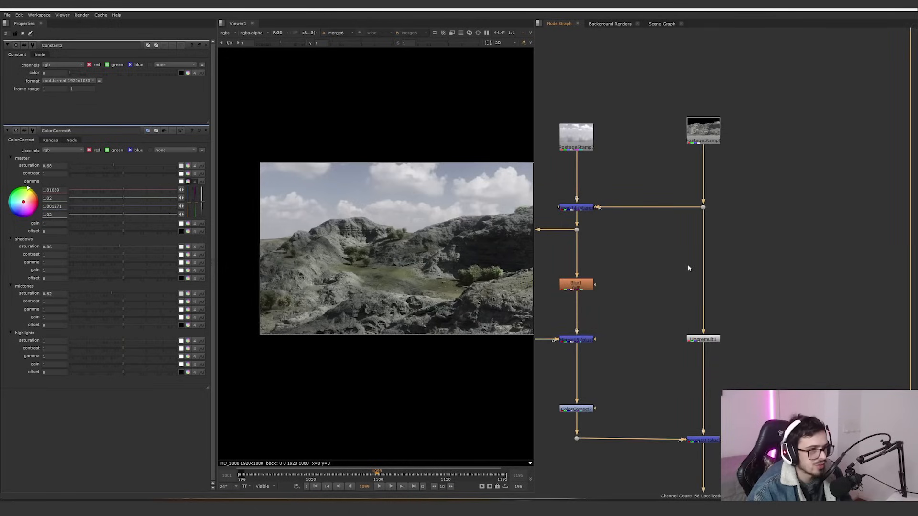
Step: Trace PostageStamp7 back to the sky render and open its settings to show the hidden input option
{"action": "left_click", "coordinate": [612, 165]}
{"action": "scroll", "coordinate": [626, 186], "scroll_direction": "down", "scroll_amount": 4}
{"action": "middle_click_drag", "start_coordinate": [639, 213], "coordinate": [651, 312]}
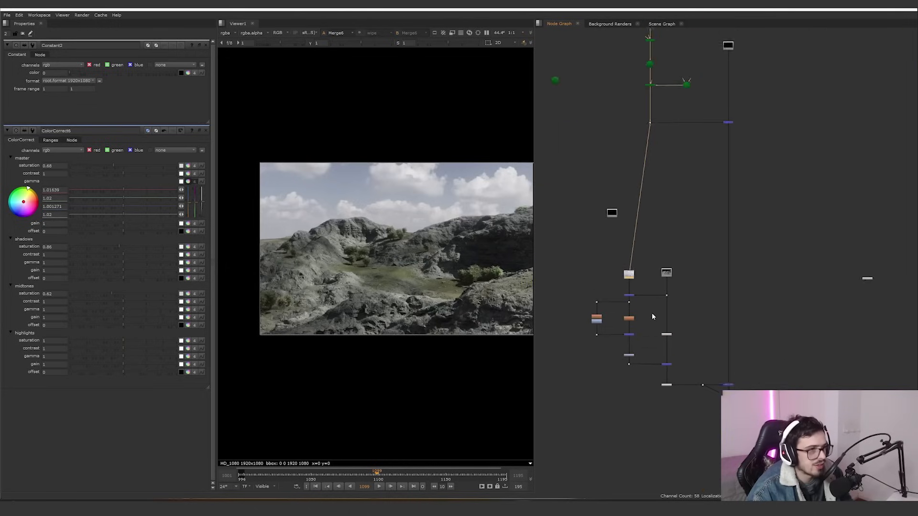
{"action": "middle_click_drag", "start_coordinate": [657, 198], "coordinate": [652, 262]}
{"action": "left_click_drag", "start_coordinate": [637, 312], "coordinate": [614, 354]}
{"action": "double_click", "coordinate": [624, 341]}
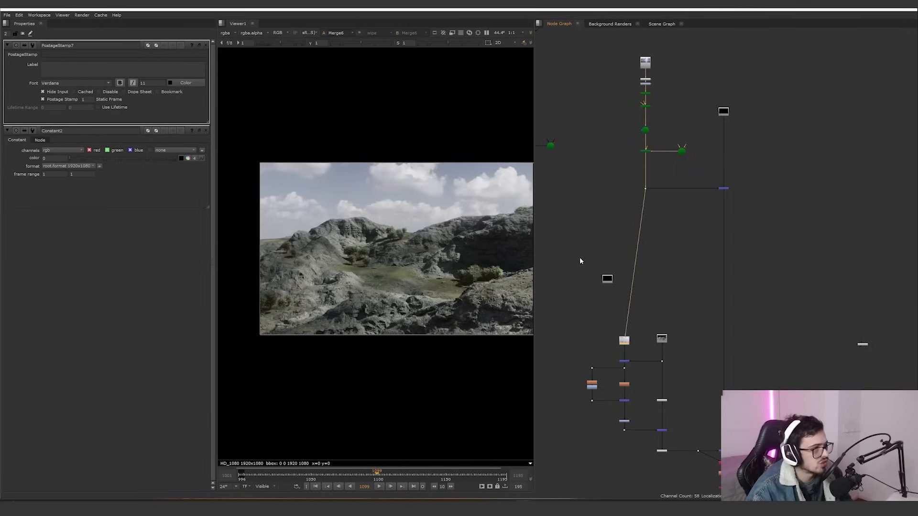
{"action": "scroll", "coordinate": [626, 328], "scroll_direction": "up", "scroll_amount": 4}
{"action": "left_click", "coordinate": [684, 287]}
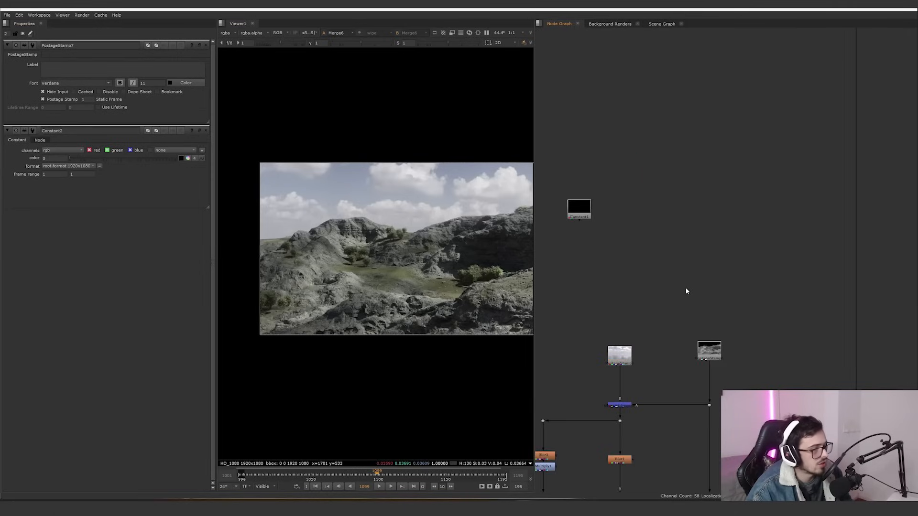
Step: Trace the hidden inputs of the sky and mountain postage stamps back to their sources
{"action": "scroll", "coordinate": [648, 362], "scroll_direction": "down", "scroll_amount": 4}
{"action": "left_click", "coordinate": [632, 392]}
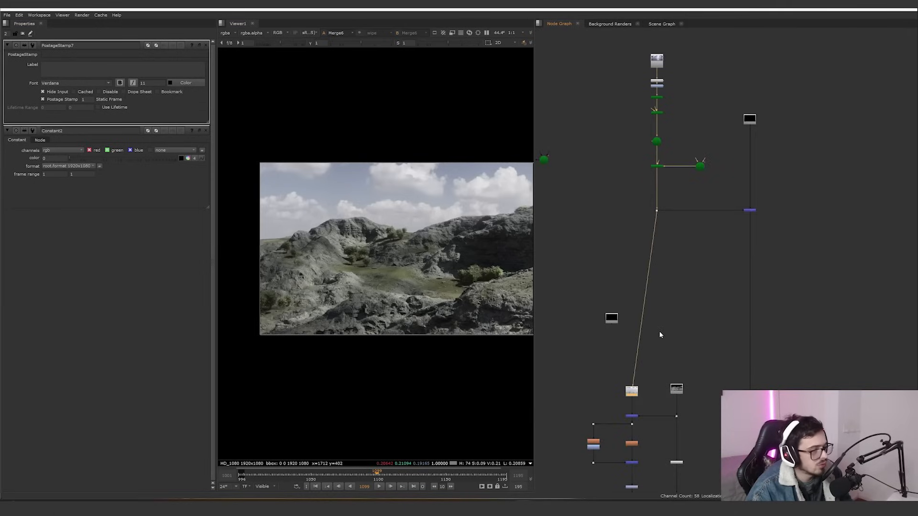
{"action": "middle_click_drag", "start_coordinate": [659, 332], "coordinate": [648, 285]}
{"action": "left_click", "coordinate": [666, 341]}
{"action": "scroll", "coordinate": [666, 343], "scroll_direction": "down", "scroll_amount": 8}
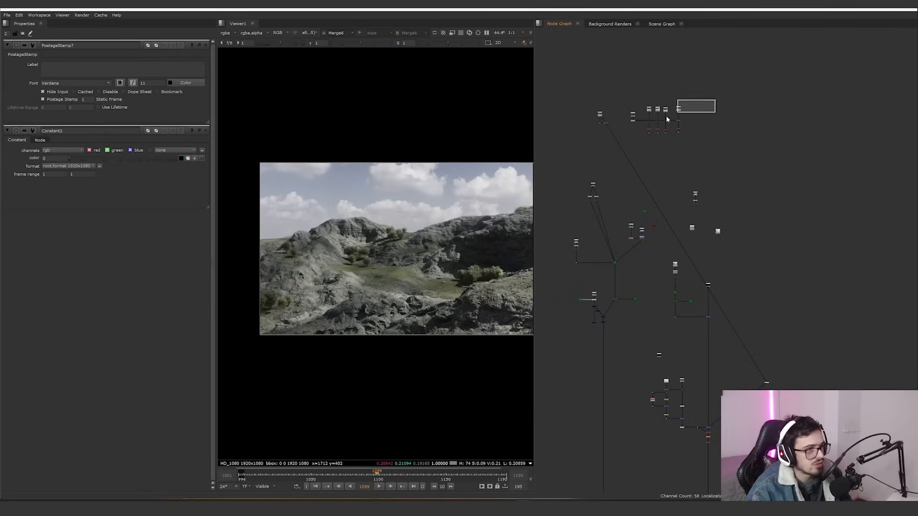
{"action": "left_click", "coordinate": [665, 381]}
{"action": "scroll", "coordinate": [660, 389], "scroll_direction": "up", "scroll_amount": 8}
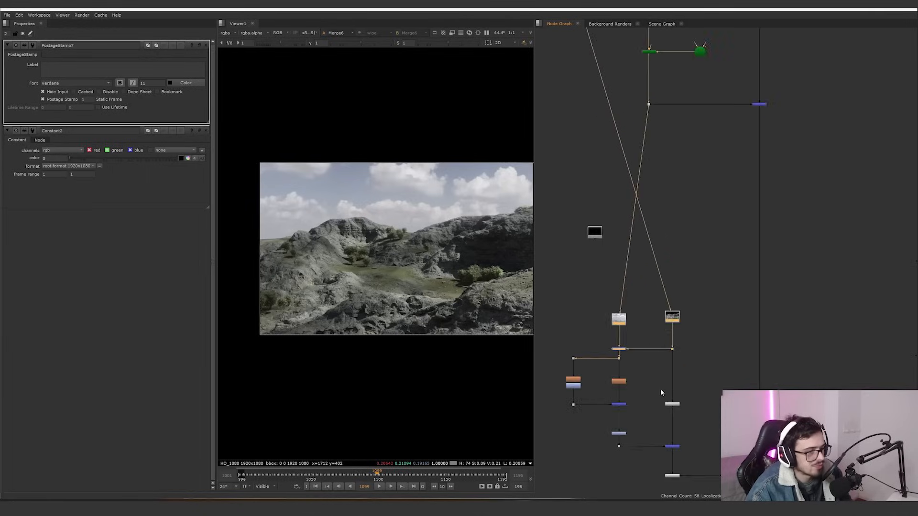
{"action": "scroll", "coordinate": [730, 281], "scroll_direction": "up", "scroll_amount": 2}
Step: View the sky at PostageStamp7 and its Merge14 stencil, and identify the mountain postage stamp used as the matte
{"action": "left_click", "coordinate": [601, 179]}
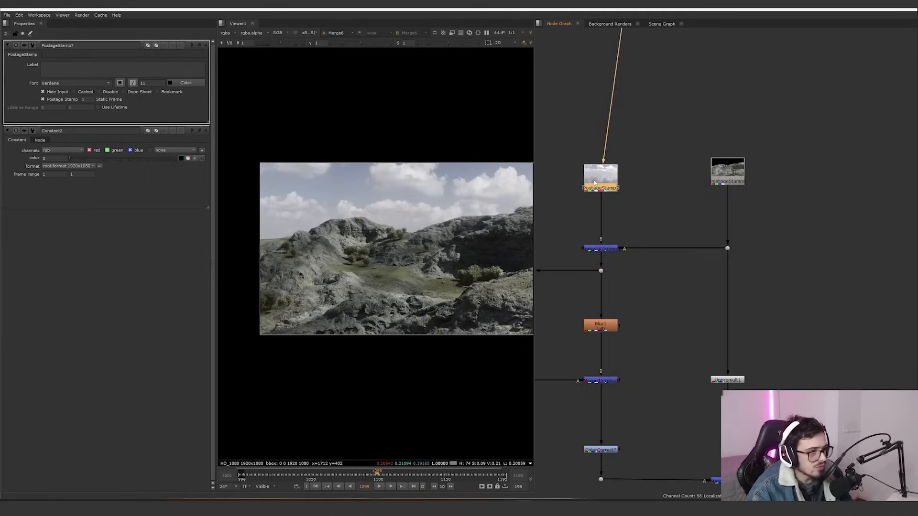
{"action": "key", "text": "1"}
{"action": "left_click", "coordinate": [608, 230]}
{"action": "left_click", "coordinate": [607, 253]}
{"action": "key", "text": "1"}
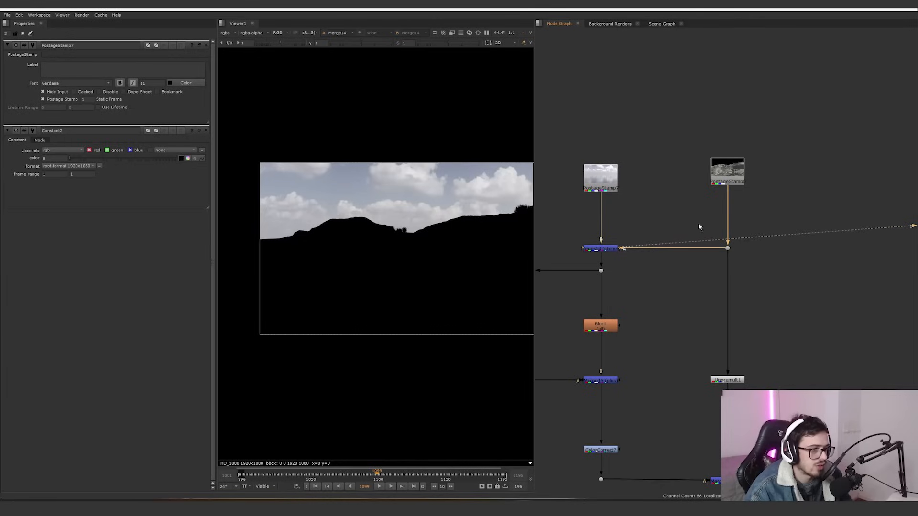
{"action": "left_click", "coordinate": [724, 181]}
{"action": "middle_click_drag", "start_coordinate": [639, 285], "coordinate": [725, 247]}
{"action": "scroll", "coordinate": [726, 247], "scroll_direction": "down", "scroll_amount": 2}
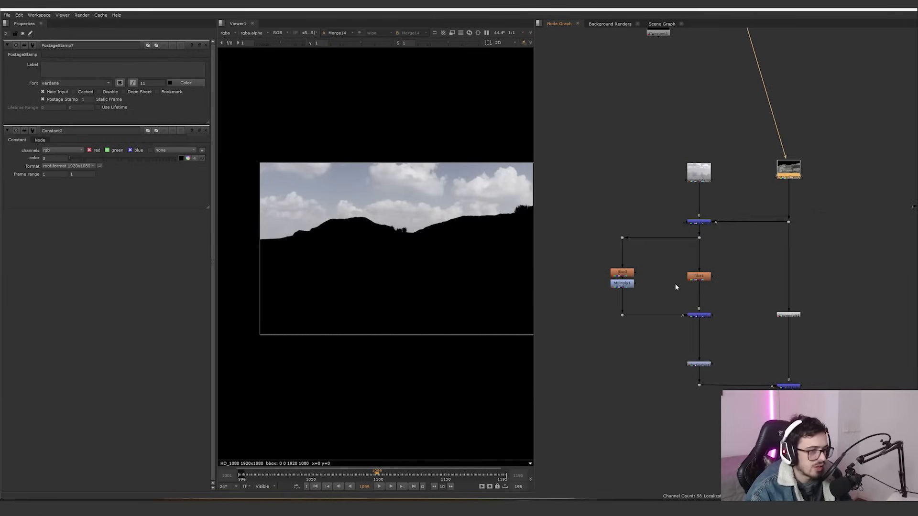
Step: View the combined sky glow at Merge15, and compare the separate Blur3 and Blur1 outputs
{"action": "scroll", "coordinate": [675, 283], "scroll_direction": "up", "scroll_amount": 2}
{"action": "left_click", "coordinate": [699, 330]}
{"action": "key", "text": "1"}
{"action": "scroll", "coordinate": [605, 277], "scroll_direction": "up", "scroll_amount": 2}
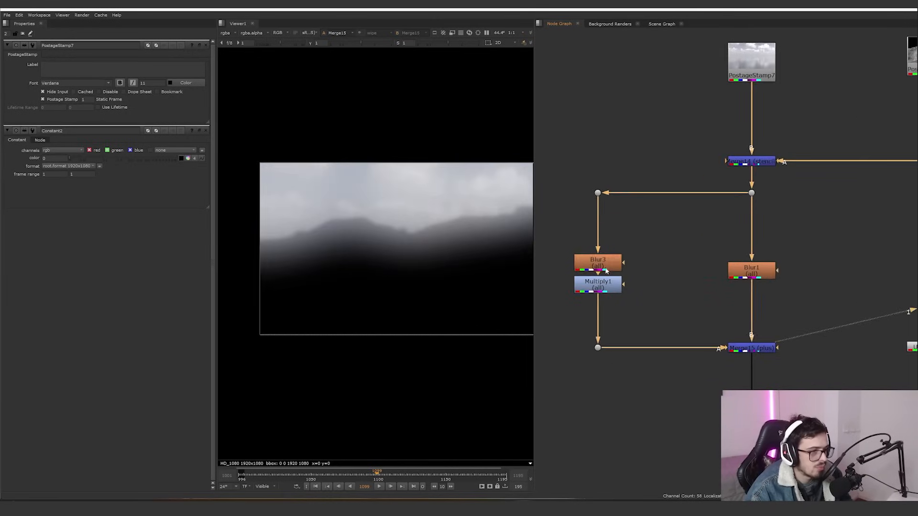
{"action": "left_click", "coordinate": [605, 270]}
{"action": "key", "text": "1"}
{"action": "left_click", "coordinate": [740, 270]}
{"action": "key", "text": "1"}
Step: View Multiply1, and compare the glow with the Merge15 plus switched off and on
{"action": "left_click", "coordinate": [598, 285]}
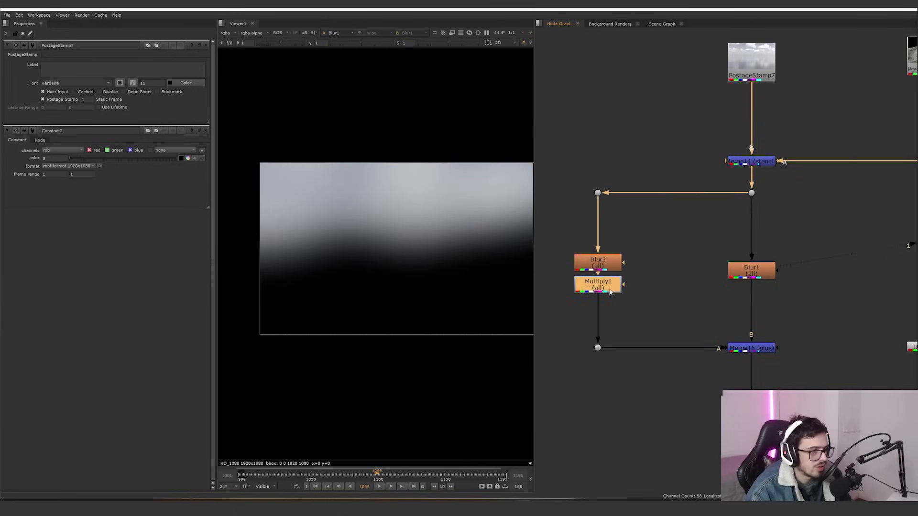
{"action": "key", "text": "1"}
{"action": "left_click", "coordinate": [745, 349]}
{"action": "key", "text": "1"}
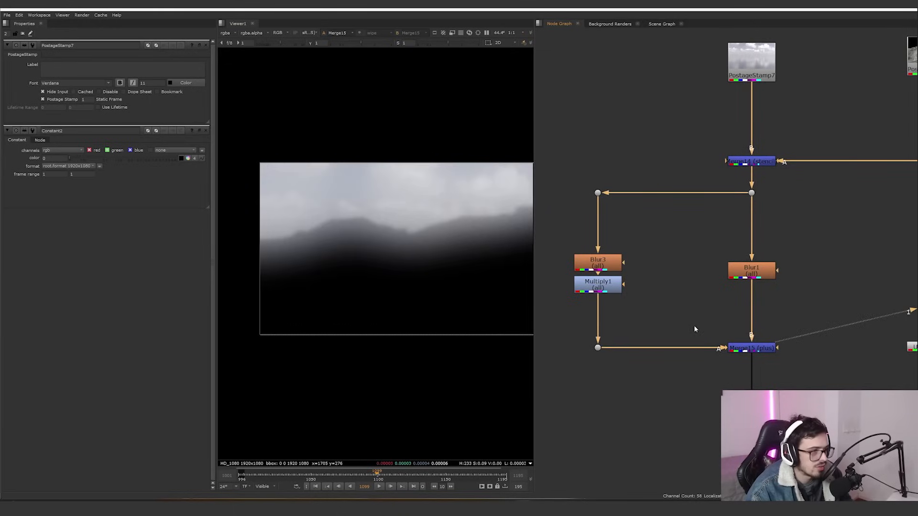
{"action": "left_click", "coordinate": [745, 352]}
{"action": "key", "text": "d"}
{"action": "key", "text": "d"}
Step: Open the Multiply1 settings and try a different value for the Blur3 glow
{"action": "double_click", "coordinate": [600, 291]}
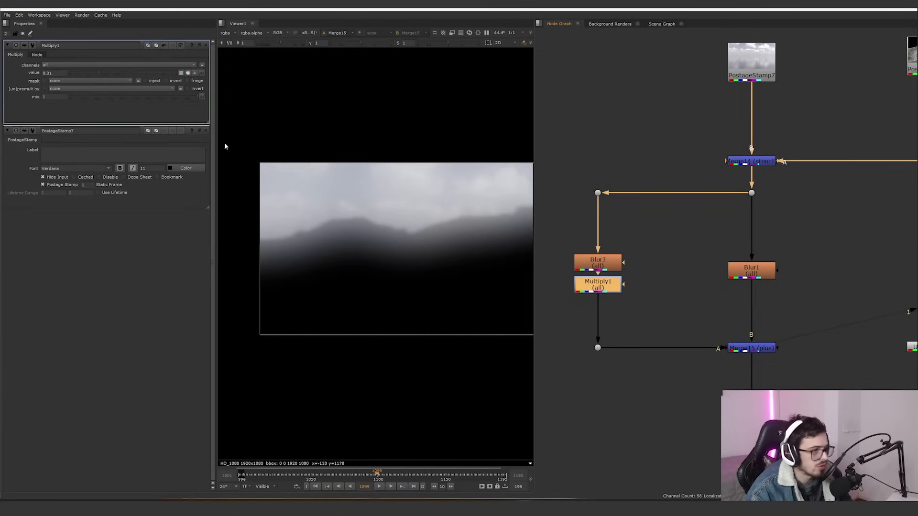
{"action": "mouse_move", "coordinate": [108, 75]}
{"action": "left_mouse_down"}
{"action": "mouse_move", "coordinate": [91, 75]}
{"action": "mouse_move", "coordinate": [98, 74]}
{"action": "left_mouse_up"}
{"action": "scroll", "coordinate": [688, 277], "scroll_direction": "down", "scroll_amount": 3}
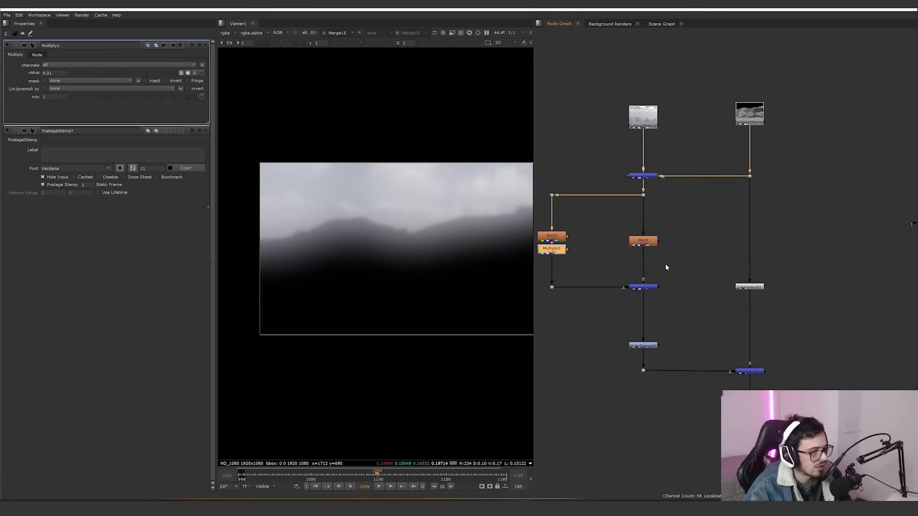
Step: View the mountains at Unpremult1 and the sky glow at ColorCorrect7, and open the ColorCorrect7 settings
{"action": "left_click", "coordinate": [751, 288]}
{"action": "key", "text": "1"}
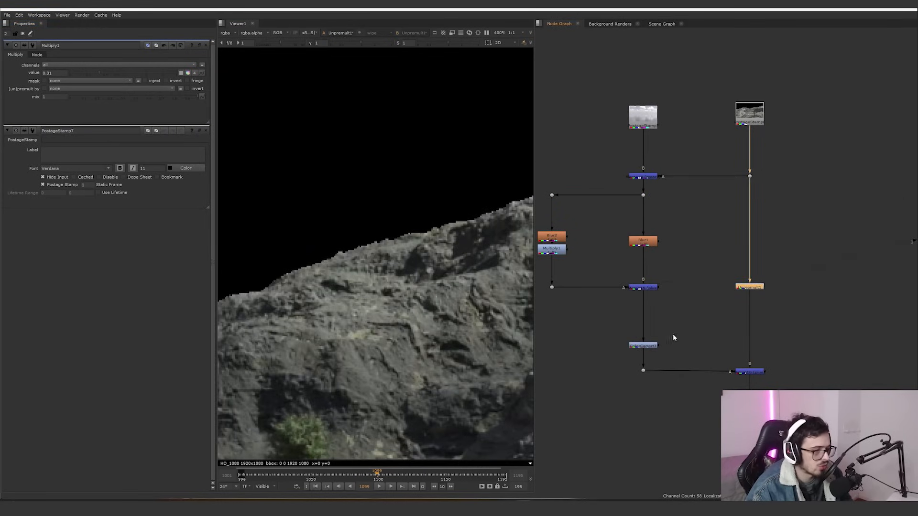
{"action": "left_click", "coordinate": [650, 346]}
{"action": "key", "text": "1"}
{"action": "scroll", "coordinate": [616, 301], "scroll_direction": "up", "scroll_amount": 3}
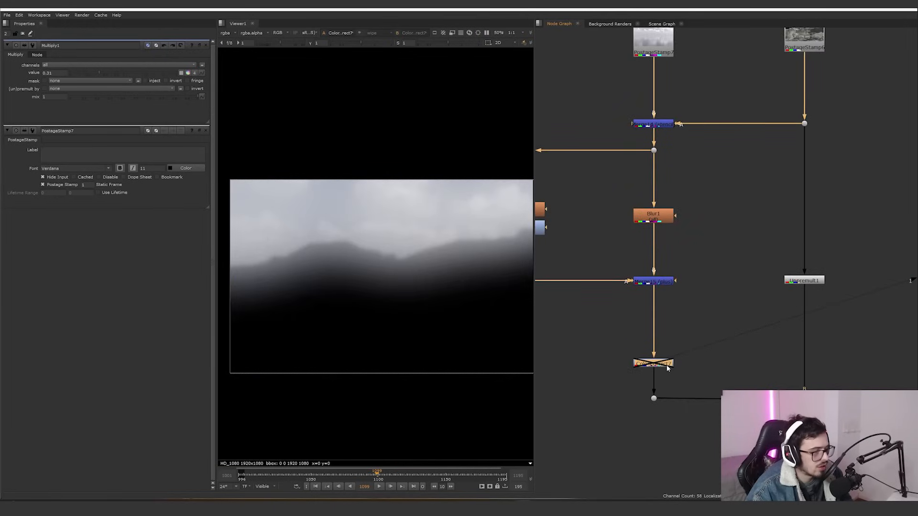
{"action": "double_click", "coordinate": [662, 366]}
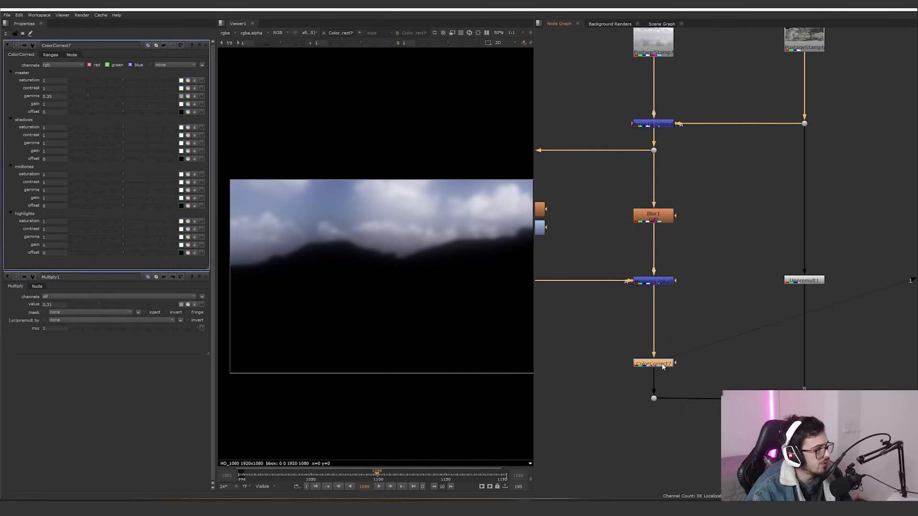
Step: Open the Merge15 plus settings, and view the glow added to the mountains at Merge10 with its settings open
{"action": "double_click", "coordinate": [653, 282]}
{"action": "middle_click_drag", "start_coordinate": [732, 333], "coordinate": [693, 288]}
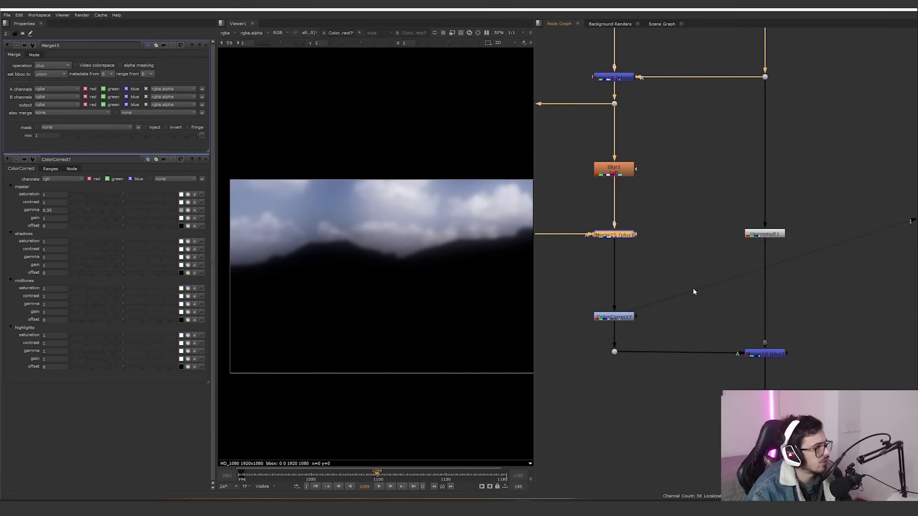
{"action": "scroll", "coordinate": [746, 349], "scroll_direction": "up", "scroll_amount": 2}
{"action": "left_click", "coordinate": [760, 355]}
{"action": "key", "text": "1"}
{"action": "double_click", "coordinate": [763, 355]}
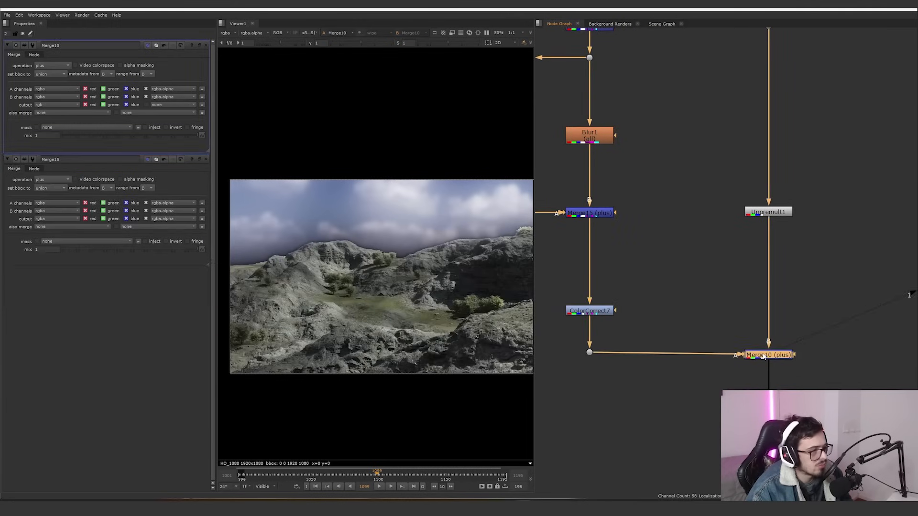
Step: Examine the mountain ridge edge at Merge10 up close in colour and in alpha
{"action": "scroll", "coordinate": [762, 340], "scroll_direction": "down", "scroll_amount": 1}
{"action": "middle_click_drag", "start_coordinate": [761, 341], "coordinate": [703, 280]}
{"action": "scroll", "coordinate": [470, 251], "scroll_direction": "up", "scroll_amount": 2}
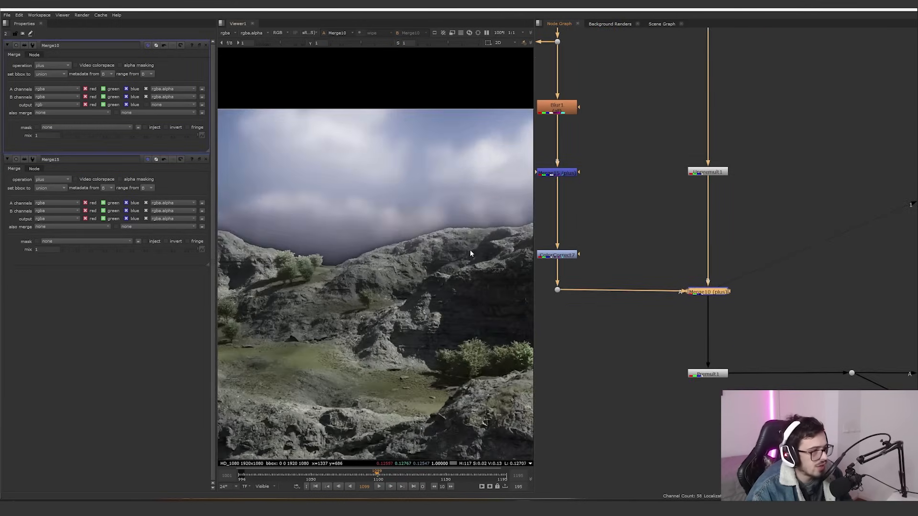
{"action": "scroll", "coordinate": [437, 251], "scroll_direction": "up", "scroll_amount": 2}
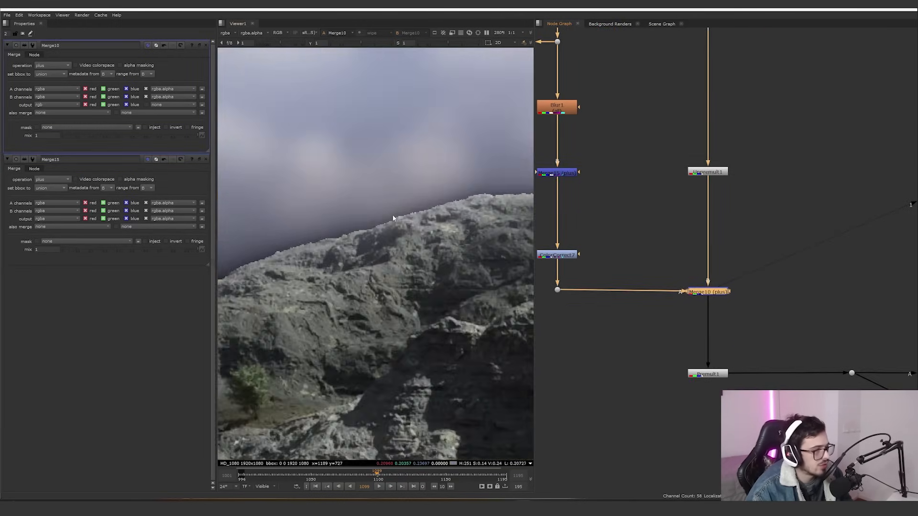
{"action": "key", "text": "a"}
{"action": "scroll", "coordinate": [392, 219], "scroll_direction": "down", "scroll_amount": 2}
{"action": "key", "text": "a"}
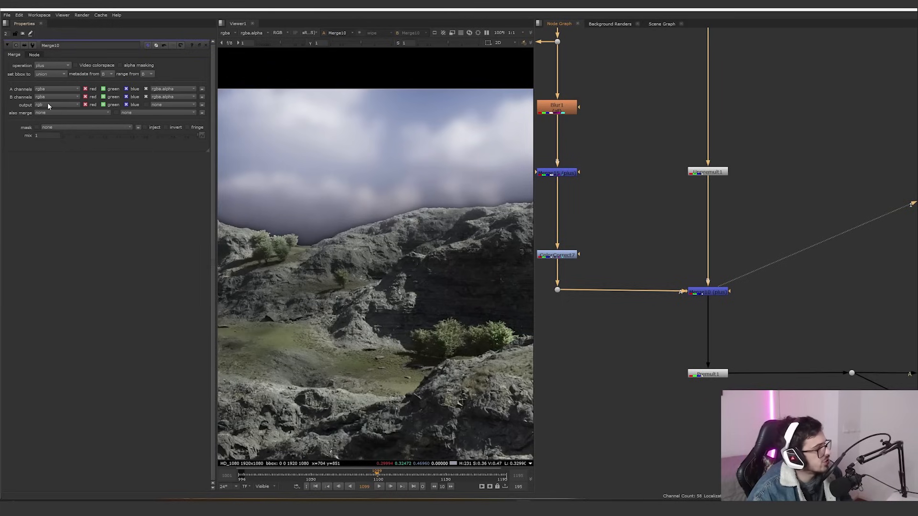
Step: View the alpha channel at Merge10 and check its output channels setting
{"action": "mouse_move", "coordinate": [651, 234]}
{"action": "left_mouse_down"}
{"action": "mouse_move", "coordinate": [558, 304]}
{"action": "mouse_move", "coordinate": [638, 246]}
{"action": "left_mouse_up"}
{"action": "middle_click_drag", "start_coordinate": [638, 245], "coordinate": [681, 257]}
{"action": "left_click_drag", "start_coordinate": [672, 232], "coordinate": [620, 304]}
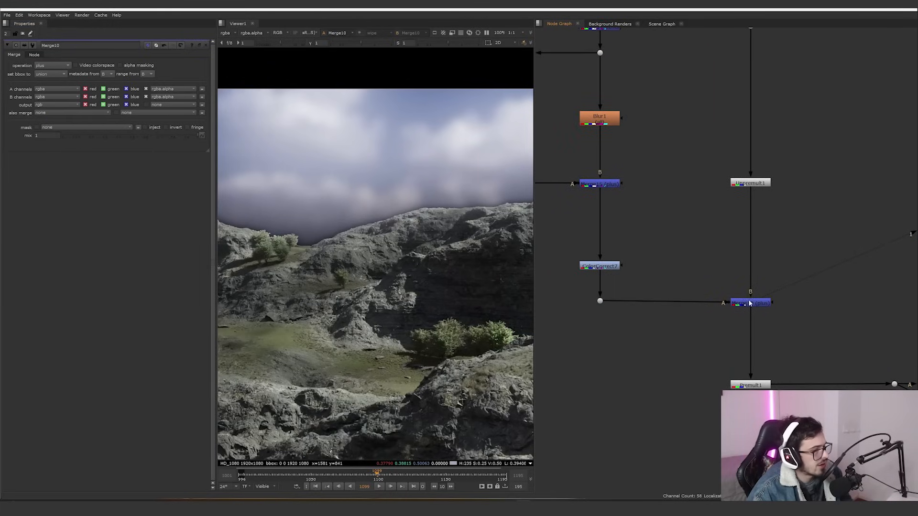
{"action": "key", "text": "a"}
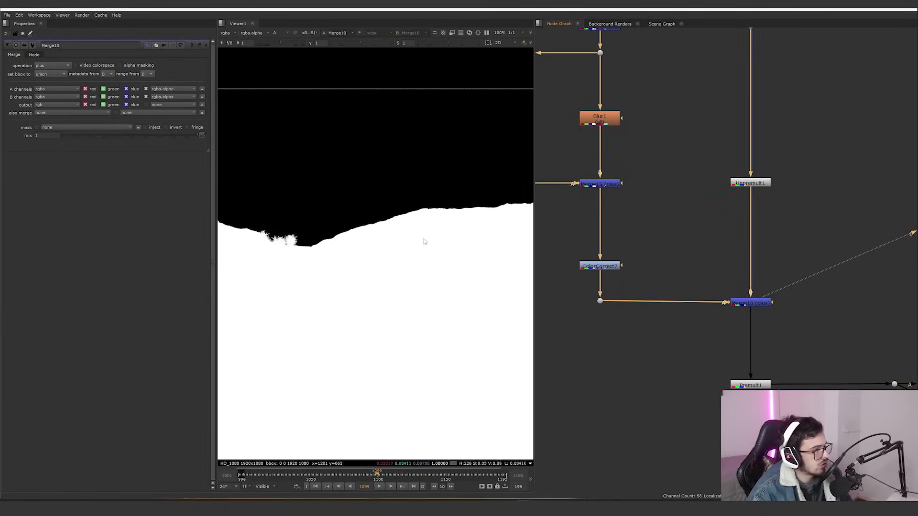
{"action": "left_click", "coordinate": [64, 105]}
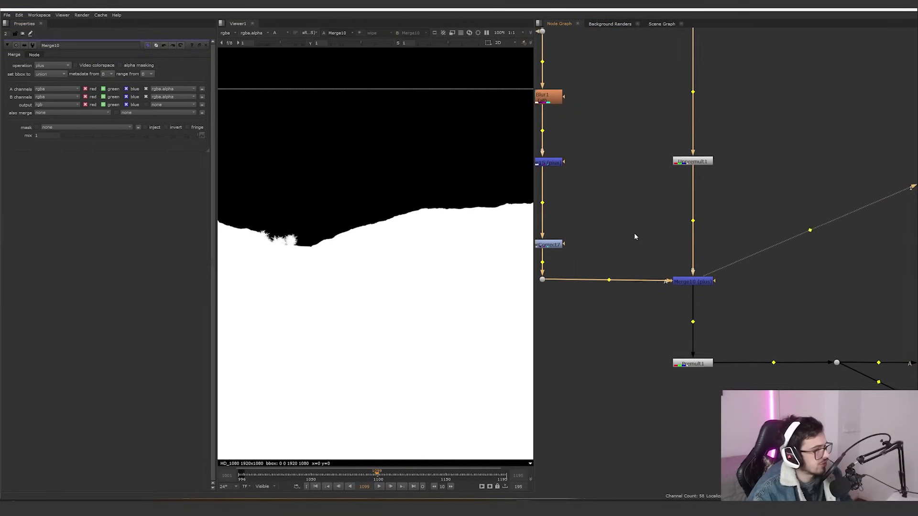
Step: View the ridge in colour at Premult1 up close, and open the Multiply1 settings
{"action": "key", "text": "a"}
{"action": "scroll", "coordinate": [413, 210], "scroll_direction": "up", "scroll_amount": 5}
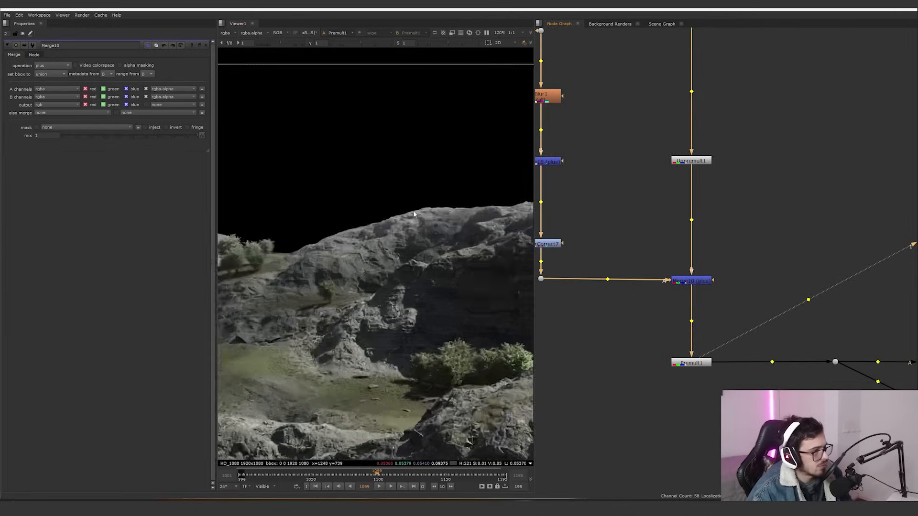
{"action": "key", "text": "f"}
{"action": "scroll", "coordinate": [619, 287], "scroll_direction": "up", "scroll_amount": 3}
{"action": "double_click", "coordinate": [614, 258]}
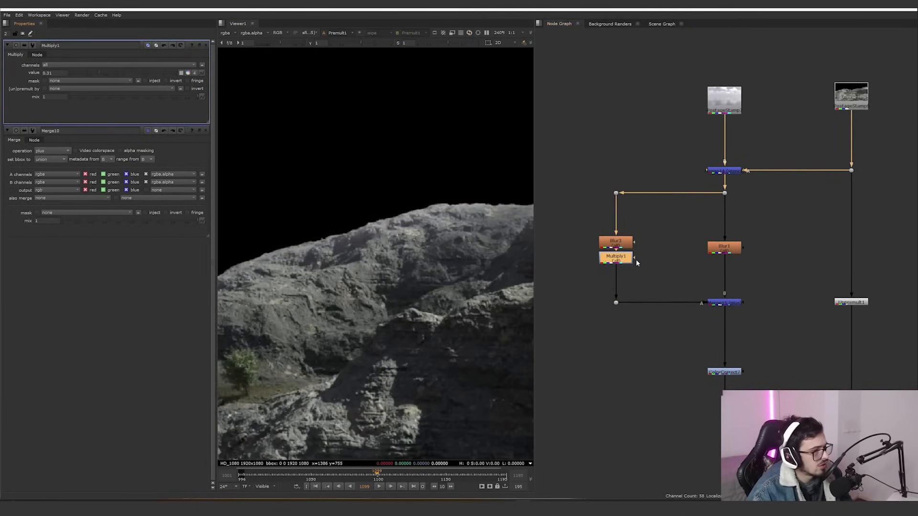
Step: Try a Multiply node after Blur1 with a value of 1.4, and undo the addition
{"action": "left_click", "coordinate": [689, 283]}
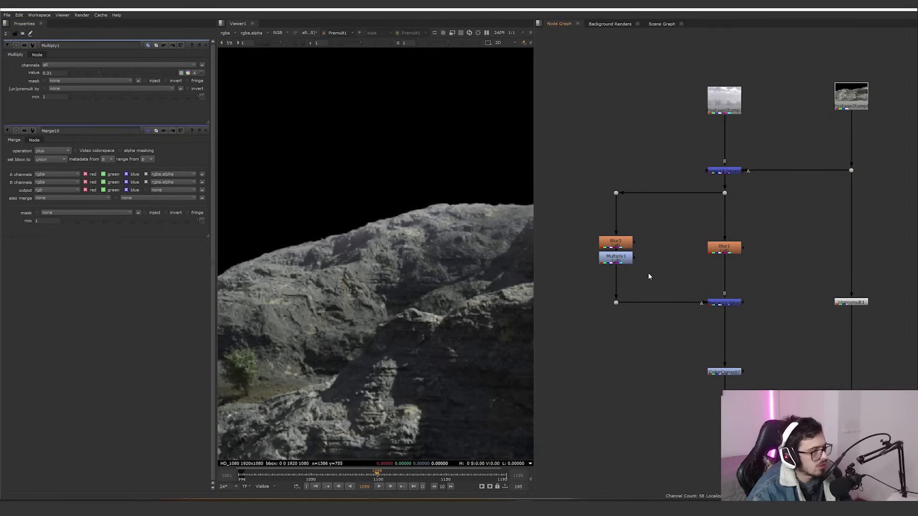
{"action": "left_click_drag", "start_coordinate": [687, 282], "coordinate": [722, 275]}
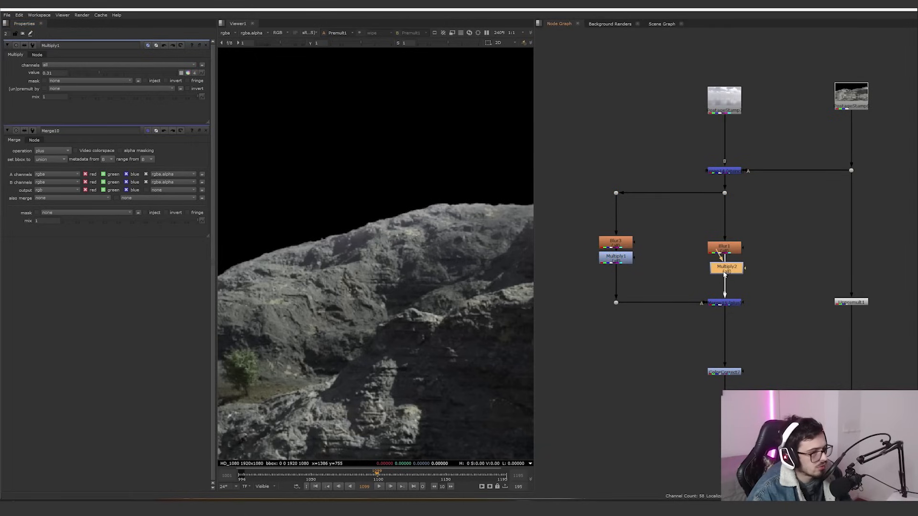
{"action": "left_click_drag", "start_coordinate": [111, 73], "coordinate": [129, 75]}
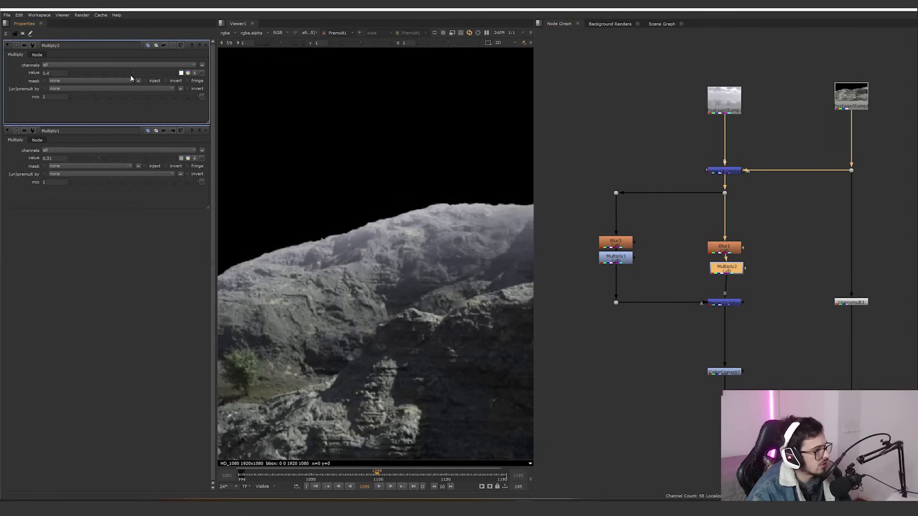
{"action": "key", "text": "ctrl+z"}
{"action": "key", "text": "ctrl+z"}
{"action": "key", "text": "ctrl+z"}
Step: View the light-wrapped mountains over the sky at Merge6, up close and as a wider frame
{"action": "scroll", "coordinate": [765, 306], "scroll_direction": "down", "scroll_amount": 4}
{"action": "middle_click_drag", "start_coordinate": [799, 338], "coordinate": [690, 279]}
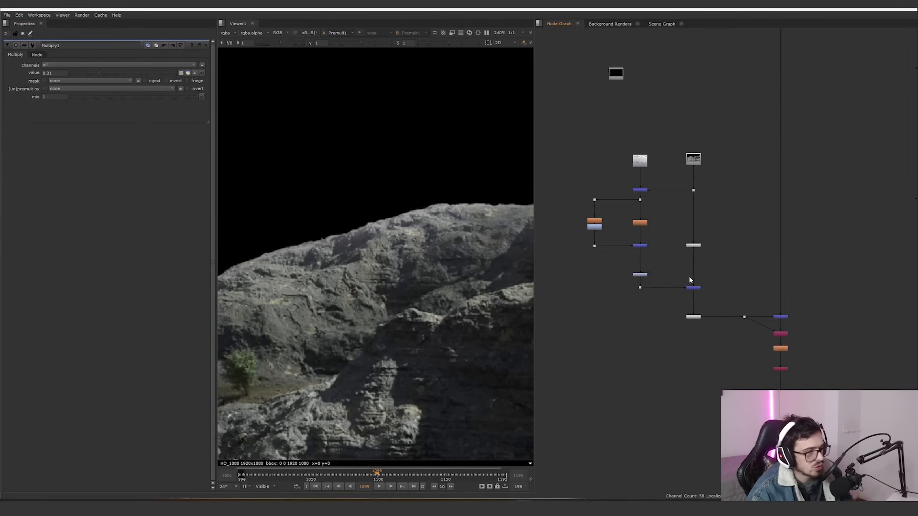
{"action": "scroll", "coordinate": [711, 315], "scroll_direction": "up", "scroll_amount": 4}
{"action": "middle_click_drag", "start_coordinate": [793, 303], "coordinate": [658, 280]}
{"action": "left_click", "coordinate": [740, 301]}
{"action": "key", "text": "1"}
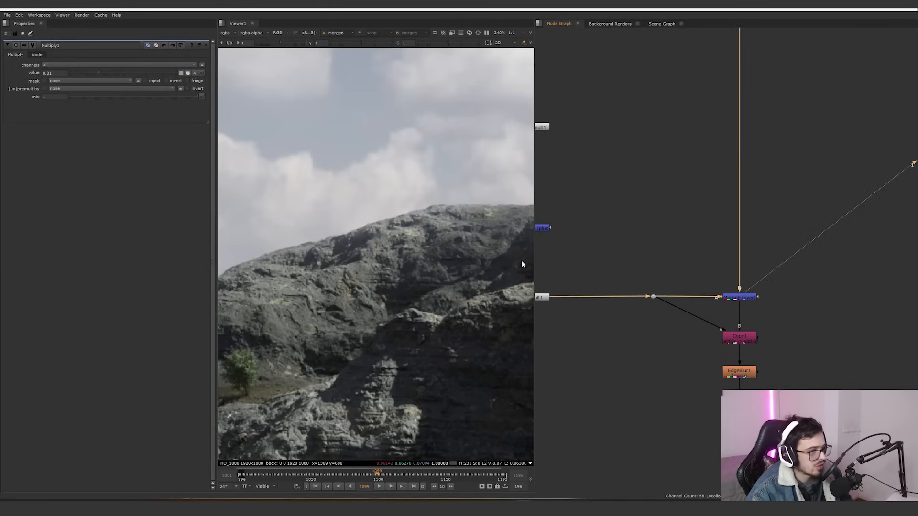
{"action": "scroll", "coordinate": [521, 260], "scroll_direction": "down", "scroll_amount": 5}
{"action": "scroll", "coordinate": [665, 328], "scroll_direction": "down", "scroll_amount": 4}
{"action": "scroll", "coordinate": [665, 328], "scroll_direction": "down", "scroll_amount": 3}
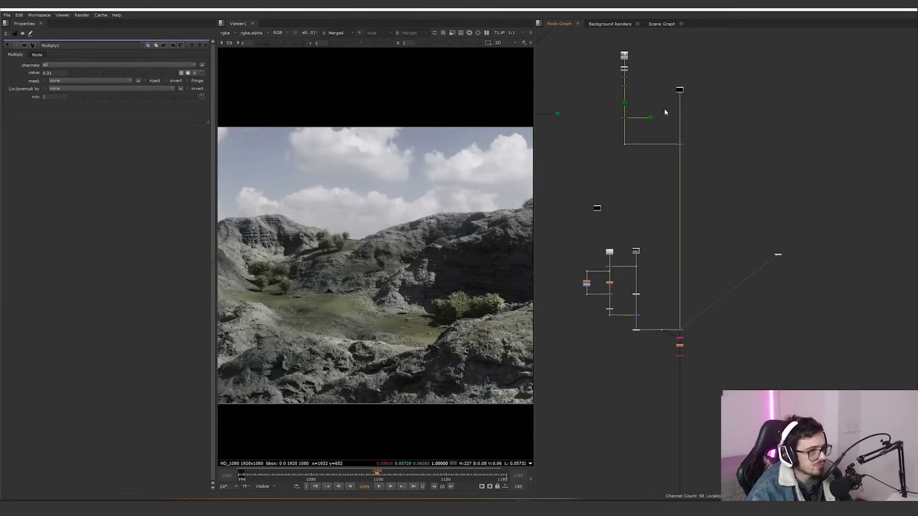
Step: View the composite at Copy1 and inspect its alpha channel along the ridge
{"action": "left_click_drag", "start_coordinate": [669, 226], "coordinate": [588, 328]}
{"action": "scroll", "coordinate": [687, 303], "scroll_direction": "up", "scroll_amount": 6}
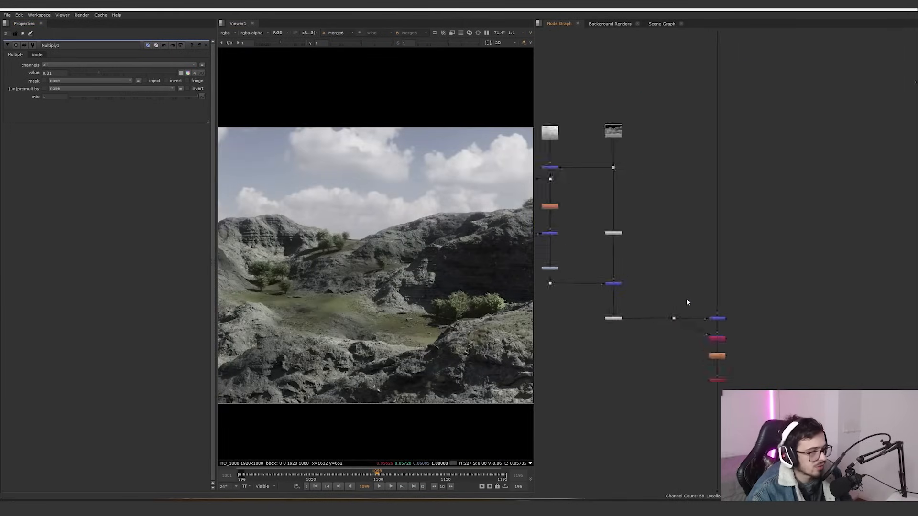
{"action": "scroll", "coordinate": [427, 209], "scroll_direction": "up", "scroll_amount": 4}
{"action": "scroll", "coordinate": [763, 386], "scroll_direction": "up", "scroll_amount": 4}
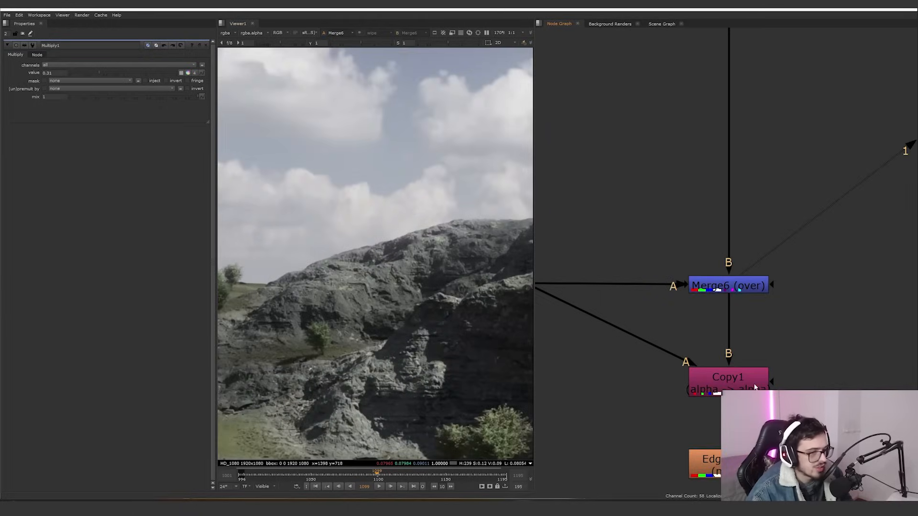
{"action": "left_click", "coordinate": [755, 384]}
{"action": "key", "text": "1"}
{"action": "scroll", "coordinate": [455, 259], "scroll_direction": "up", "scroll_amount": 4}
{"action": "left_click", "coordinate": [698, 377]}
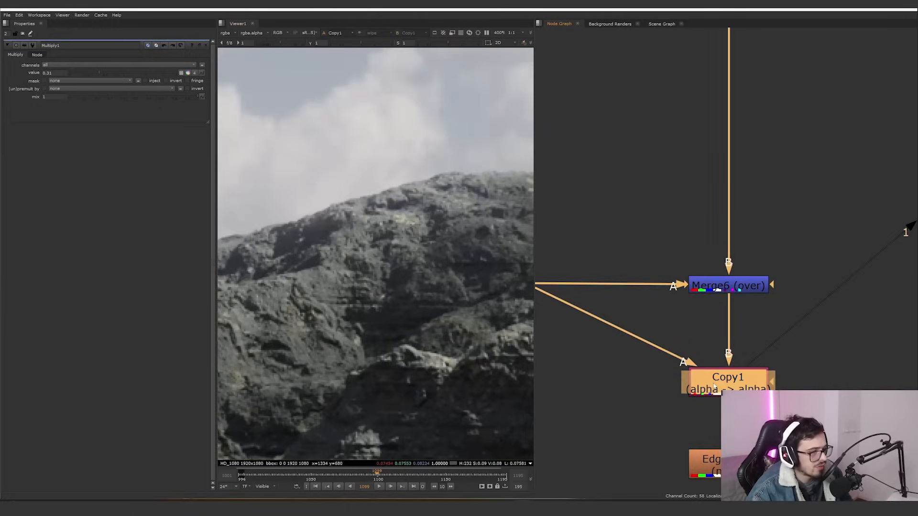
{"action": "key", "text": "alt+i"}
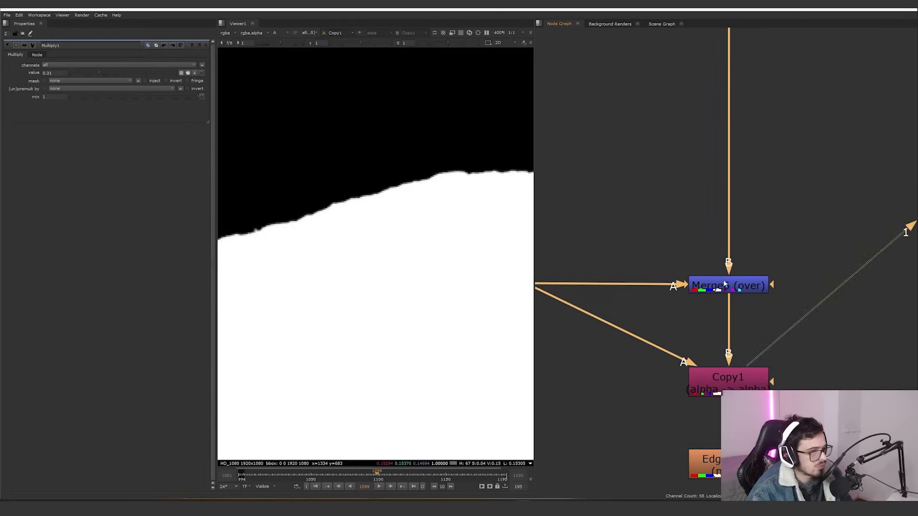
Step: Compare the alpha at Merge6 with the alpha at Copy1, and return to the colour view
{"action": "left_click", "coordinate": [723, 283]}
{"action": "key", "text": "1"}
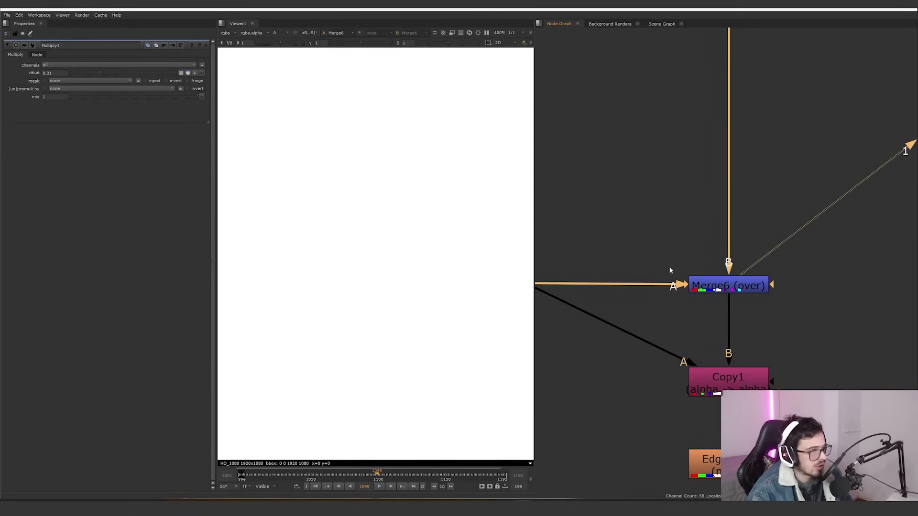
{"action": "left_click", "coordinate": [706, 373]}
{"action": "key", "text": "1"}
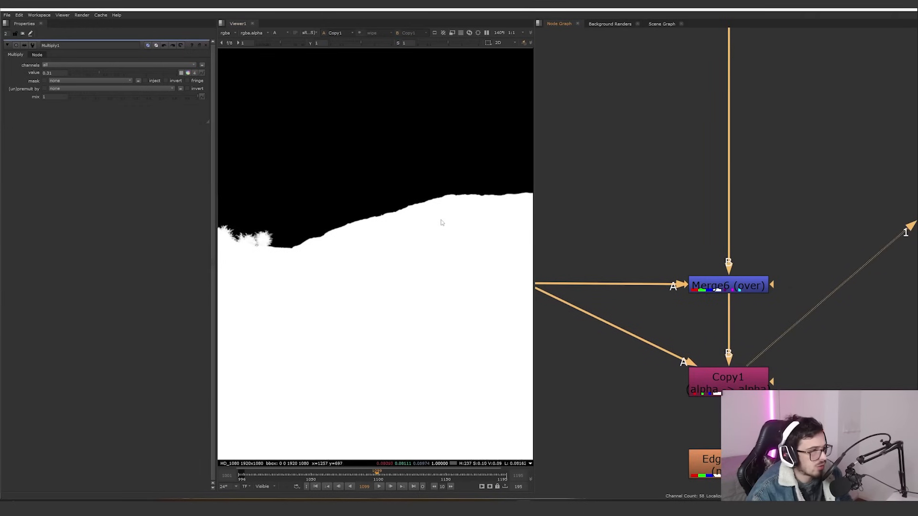
{"action": "key", "text": "a"}
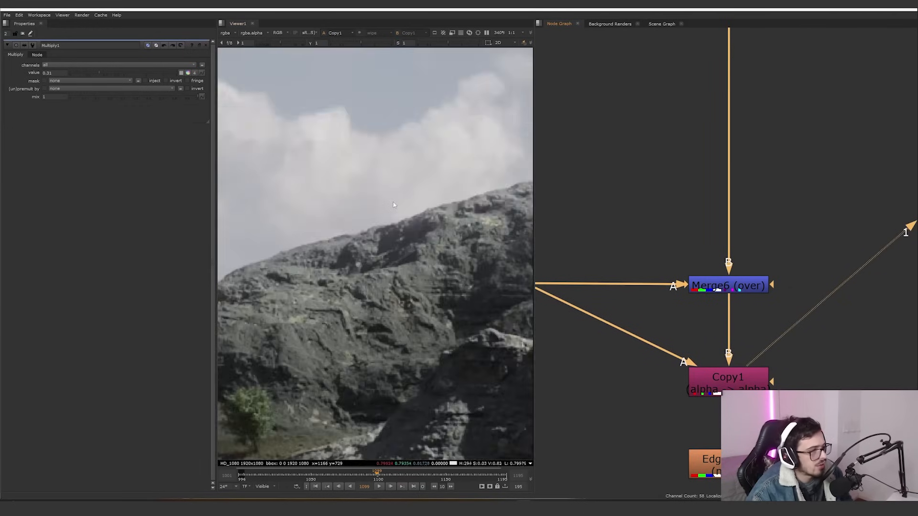
Step: View EdgeBlur1 and compare the mountain ridge edges with the node disabled and enabled
{"action": "scroll", "coordinate": [455, 282], "scroll_direction": "up", "scroll_amount": 6}
{"action": "left_click", "coordinate": [732, 463]}
{"action": "key", "text": "1"}
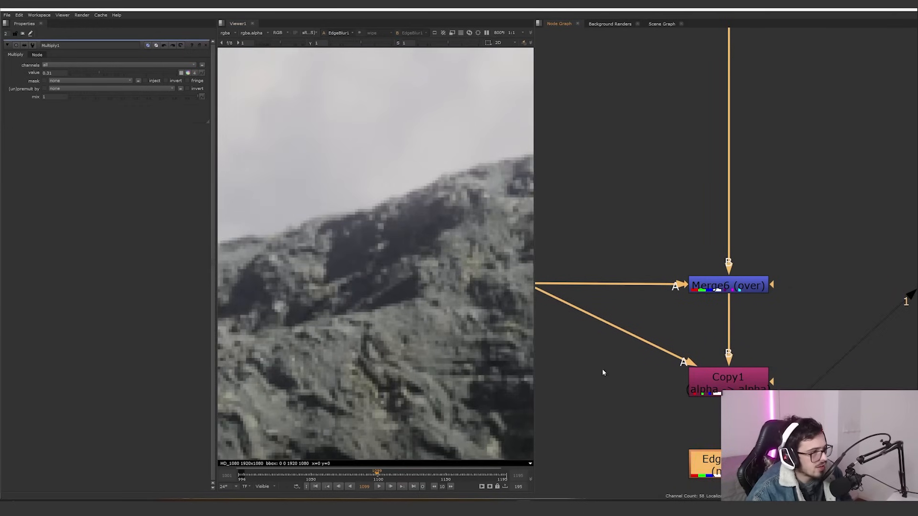
{"action": "scroll", "coordinate": [382, 287], "scroll_direction": "down", "scroll_amount": 5}
{"action": "middle_click_drag", "start_coordinate": [287, 277], "coordinate": [458, 261]}
{"action": "scroll", "coordinate": [352, 239], "scroll_direction": "up", "scroll_amount": 3}
{"action": "key", "text": "d"}
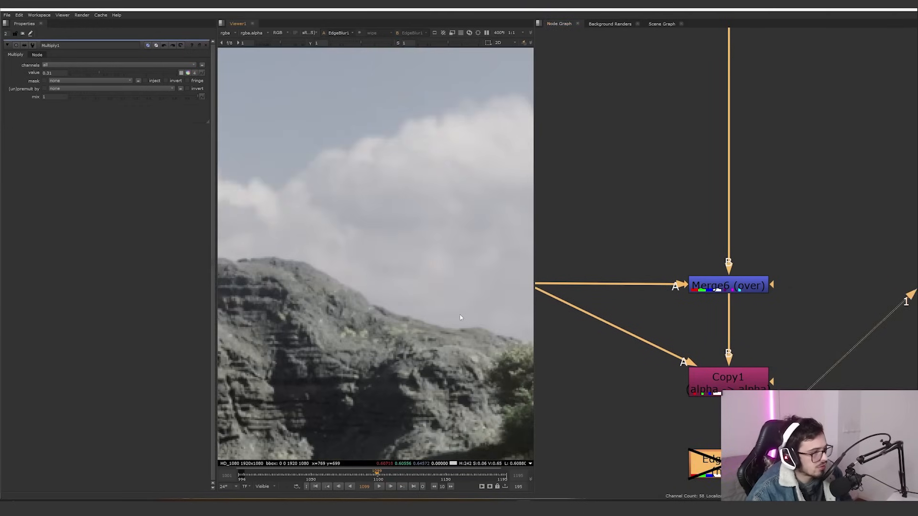
{"action": "middle_click_drag", "start_coordinate": [482, 331], "coordinate": [335, 258]}
{"action": "scroll", "coordinate": [454, 323], "scroll_direction": "up", "scroll_amount": 2}
{"action": "key", "text": "d"}
{"action": "key", "text": "d"}
{"action": "scroll", "coordinate": [415, 313], "scroll_direction": "down", "scroll_amount": 6}
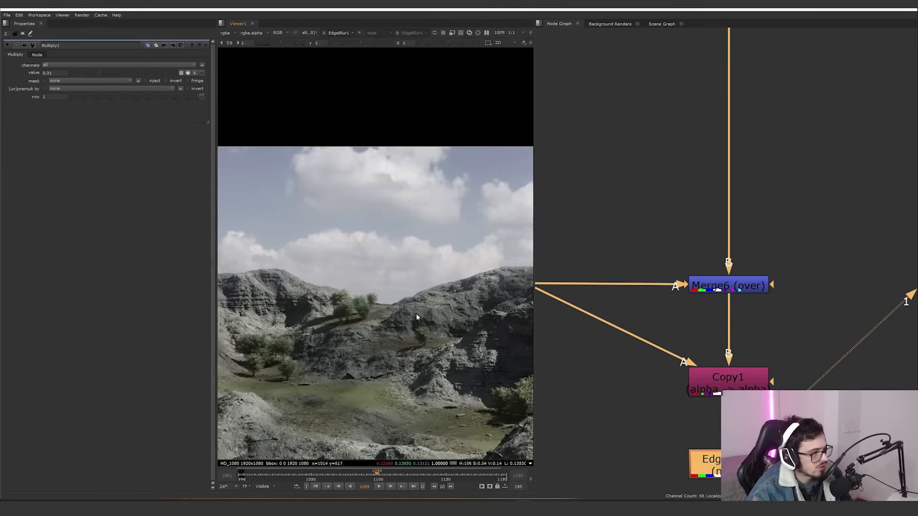
Step: View Shuffle5, open its settings, and inspect its alpha before returning to colour
{"action": "middle_click_drag", "start_coordinate": [793, 426], "coordinate": [714, 314]}
{"action": "scroll", "coordinate": [714, 313], "scroll_direction": "down", "scroll_amount": 1}
{"action": "middle_click_drag", "start_coordinate": [702, 383], "coordinate": [698, 352]}
{"action": "left_click", "coordinate": [675, 416]}
{"action": "key", "text": "1"}
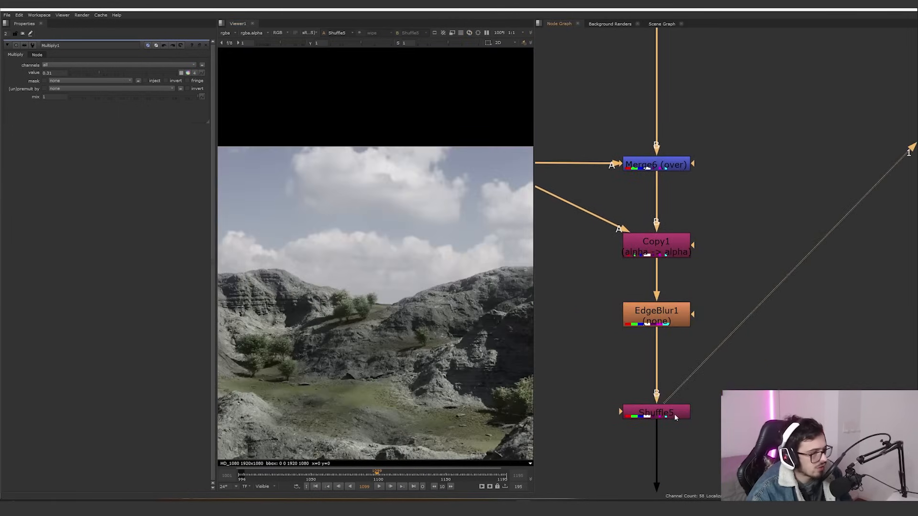
{"action": "double_click", "coordinate": [675, 416]}
{"action": "key", "text": "a"}
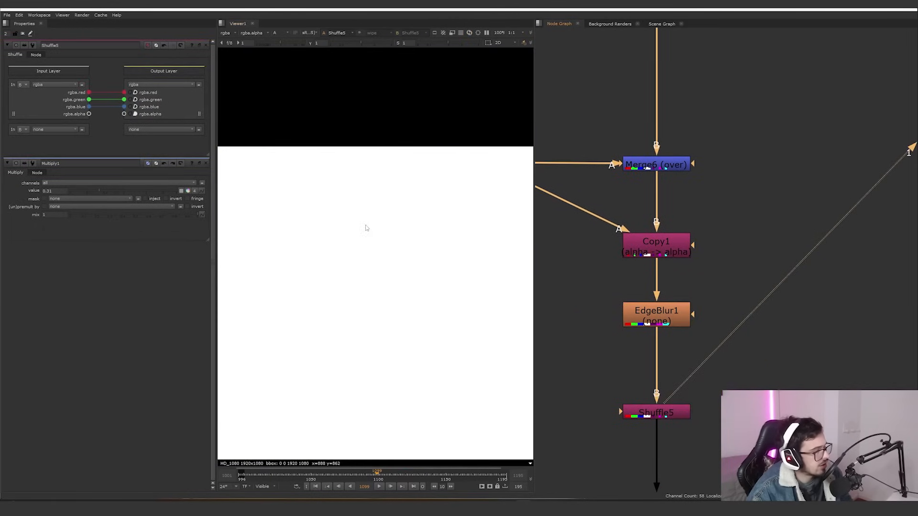
{"action": "scroll", "coordinate": [403, 254], "scroll_direction": "down", "scroll_amount": 3}
{"action": "key", "text": "a"}
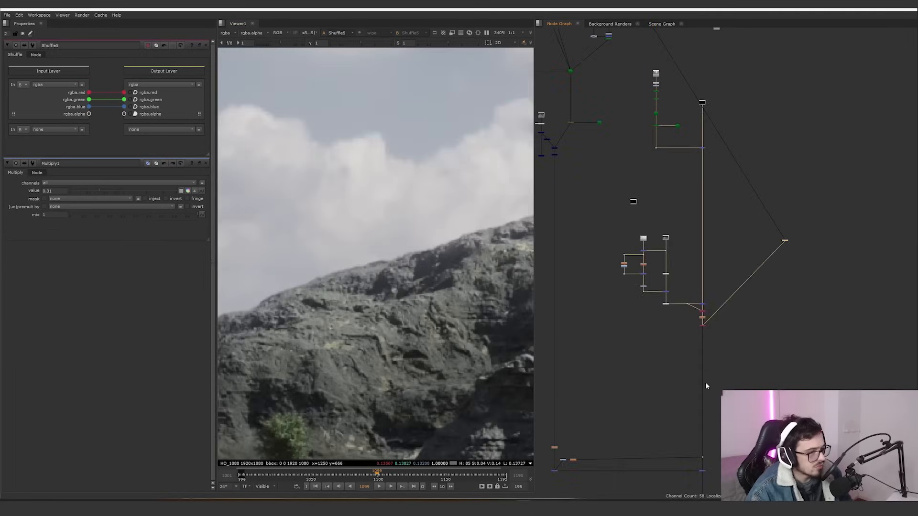
Step: View the composite further downstream at Merge7
{"action": "middle_click_drag", "start_coordinate": [705, 384], "coordinate": [707, 271]}
{"action": "middle_click_drag", "start_coordinate": [721, 344], "coordinate": [742, 318]}
{"action": "scroll", "coordinate": [728, 338], "scroll_direction": "up", "scroll_amount": 5}
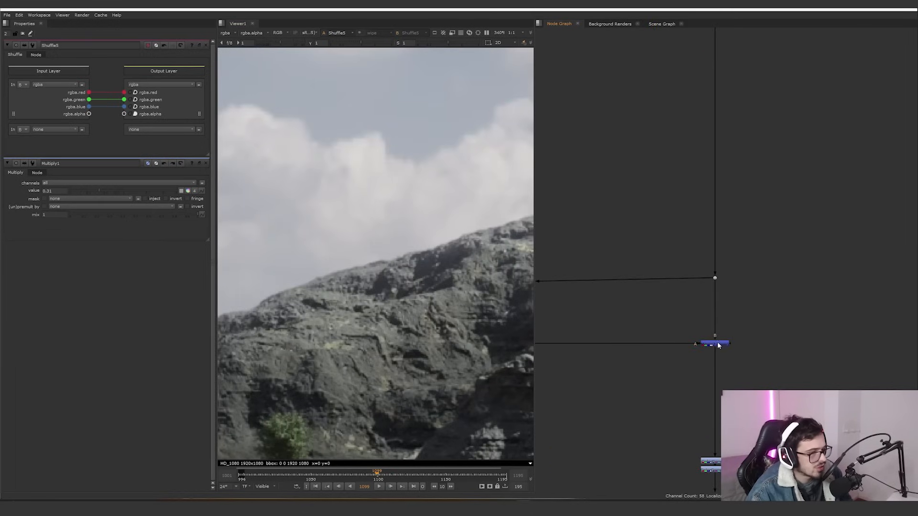
{"action": "left_click", "coordinate": [718, 345]}
{"action": "key", "text": "1"}
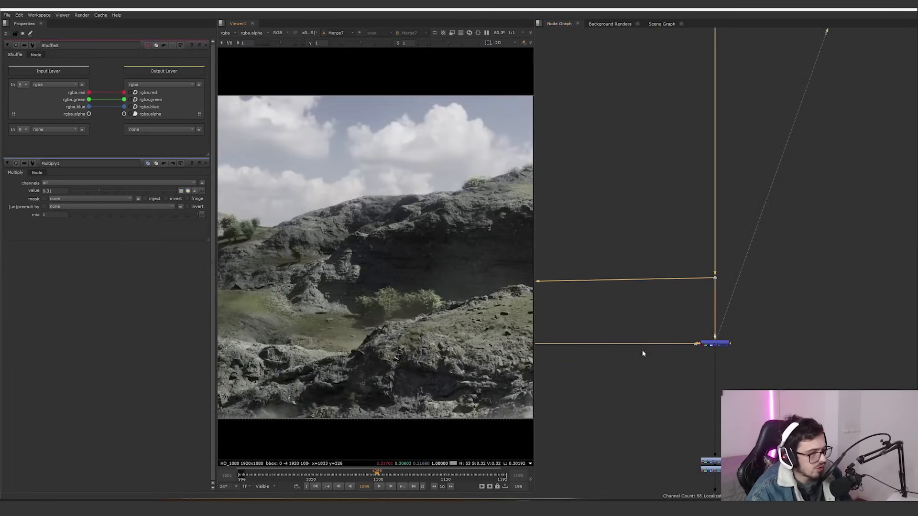
Step: Follow the side branch feeding Merge7 and view the colour correction after its blur
{"action": "scroll", "coordinate": [642, 351], "scroll_direction": "down", "scroll_amount": 5}
{"action": "middle_click_drag", "start_coordinate": [564, 348], "coordinate": [689, 331]}
{"action": "scroll", "coordinate": [635, 327], "scroll_direction": "up", "scroll_amount": 4}
{"action": "left_click", "coordinate": [597, 318]}
{"action": "left_click", "coordinate": [616, 317]}
{"action": "key", "text": "1"}
{"action": "left_click", "coordinate": [644, 312]}
{"action": "key", "text": "1"}
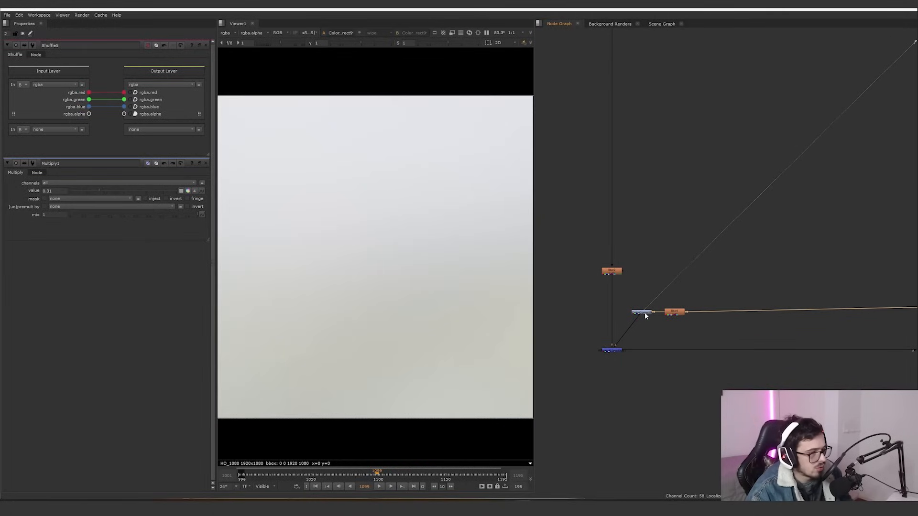
Step: View the multiply merge Merge16 and compare its fog result with the node disabled and enabled
{"action": "left_click", "coordinate": [612, 351]}
{"action": "key", "text": "1"}
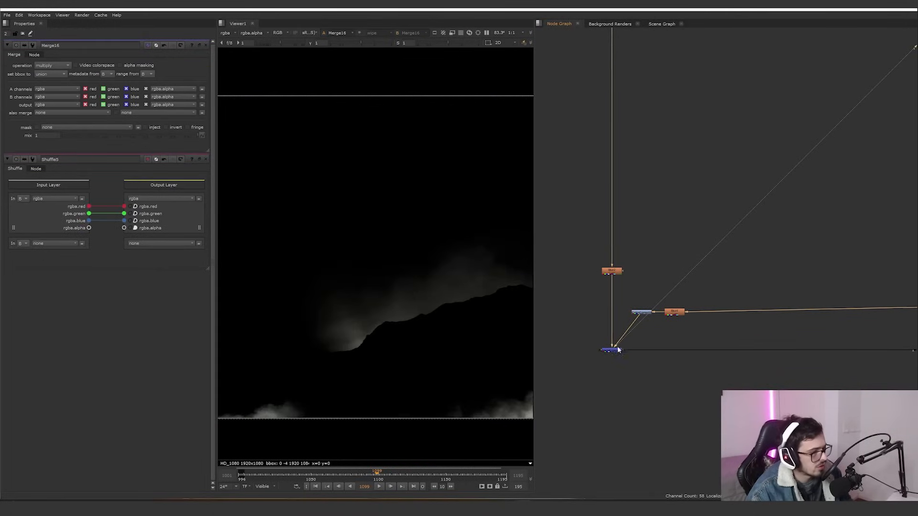
{"action": "left_click", "coordinate": [616, 352]}
{"action": "key", "text": "d"}
{"action": "key", "text": "d"}
{"action": "key", "text": "d"}
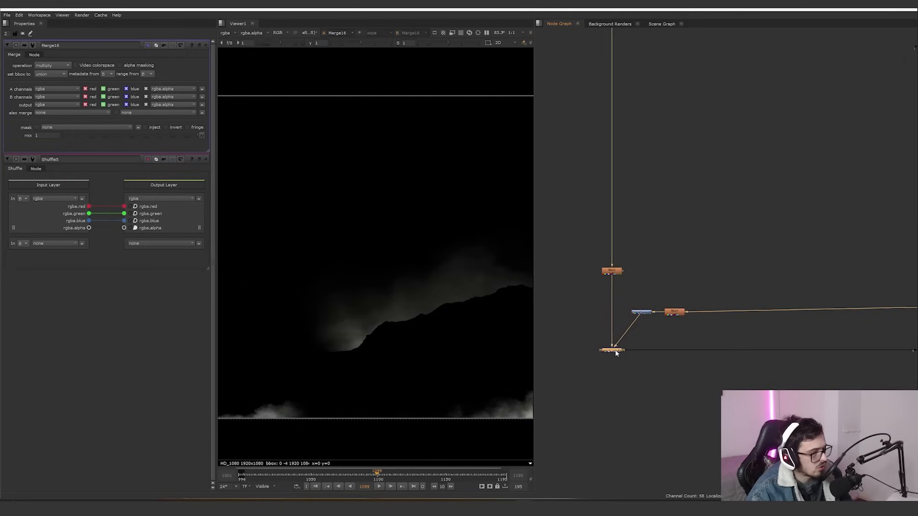
{"action": "scroll", "coordinate": [315, 286], "scroll_direction": "down", "scroll_amount": 2}
{"action": "middle_click_drag", "start_coordinate": [315, 287], "coordinate": [398, 307]}
{"action": "key", "text": "d"}
{"action": "key", "text": "d"}
{"action": "key", "text": "d"}
{"action": "key", "text": "d"}
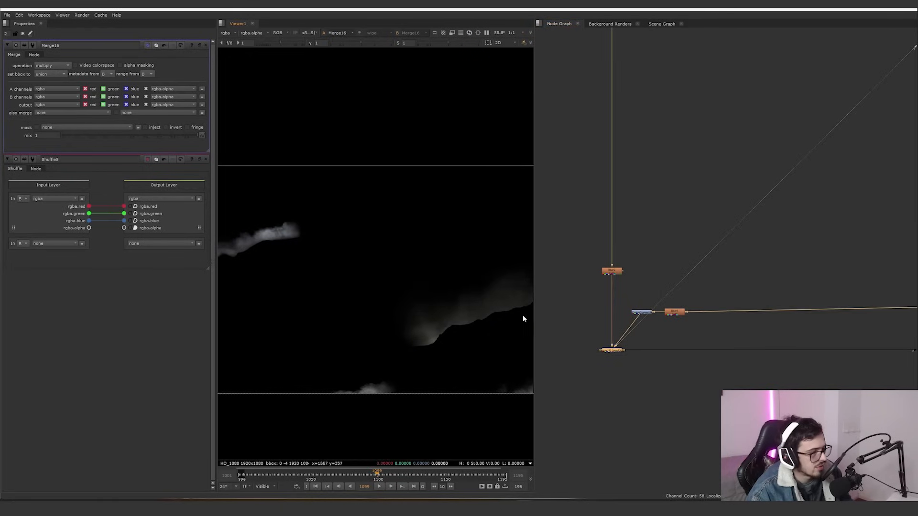
Step: View the full composite at Merge7 and compare it with Merge16 disabled and enabled
{"action": "middle_click_drag", "start_coordinate": [708, 381], "coordinate": [554, 355]}
{"action": "middle_click_drag", "start_coordinate": [760, 367], "coordinate": [736, 346]}
{"action": "left_click", "coordinate": [770, 312]}
{"action": "key", "text": "1"}
{"action": "middle_click_drag", "start_coordinate": [586, 343], "coordinate": [780, 352]}
{"action": "left_click", "coordinate": [579, 329]}
{"action": "key", "text": "d"}
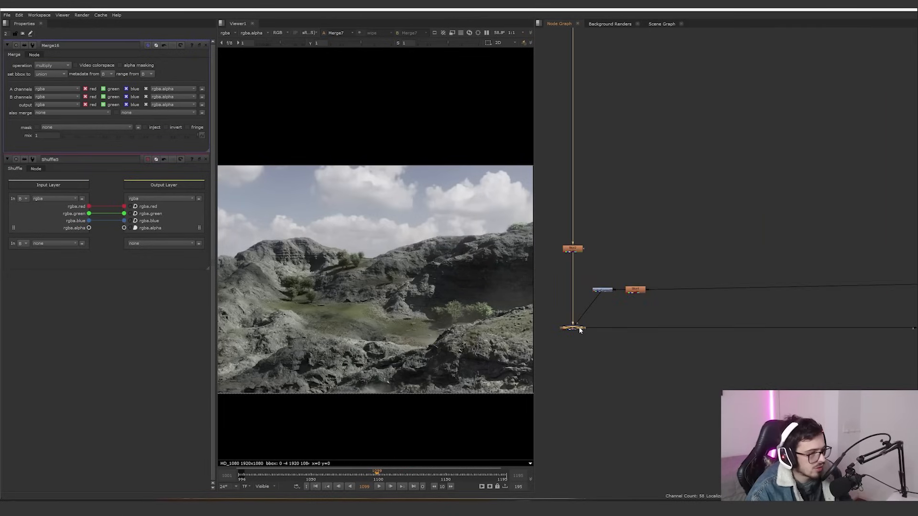
{"action": "key", "text": "d"}
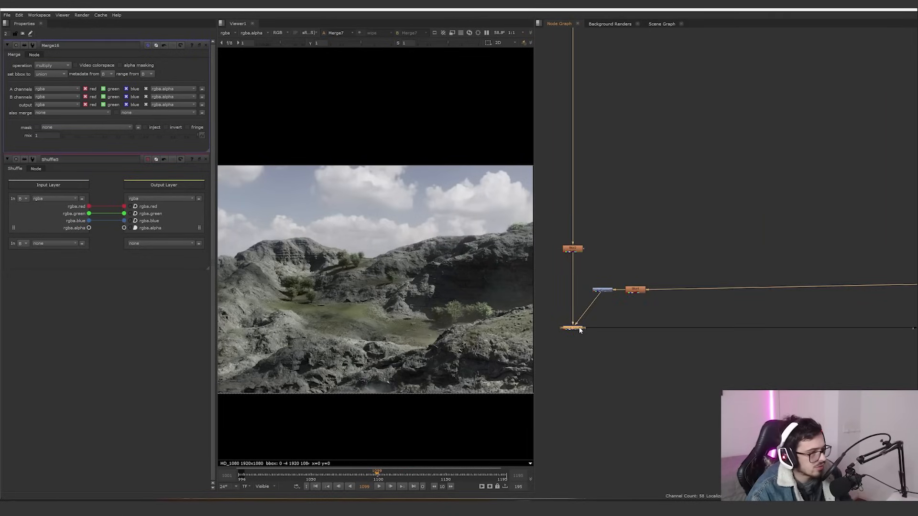
Step: View ColorCorrect8 and ColorCorrect10 below Merge7 in turn, opening the settings of each
{"action": "middle_click_drag", "start_coordinate": [828, 361], "coordinate": [606, 325]}
{"action": "middle_click_drag", "start_coordinate": [868, 379], "coordinate": [710, 369]}
{"action": "scroll", "coordinate": [710, 370], "scroll_direction": "up", "scroll_amount": 4}
{"action": "left_click", "coordinate": [718, 369]}
{"action": "key", "text": "1"}
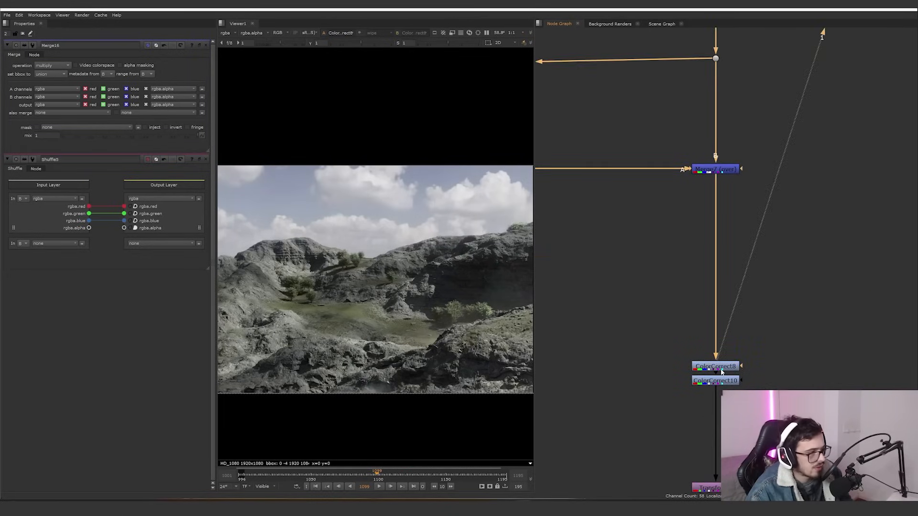
{"action": "double_click", "coordinate": [723, 371]}
{"action": "left_click", "coordinate": [723, 381]}
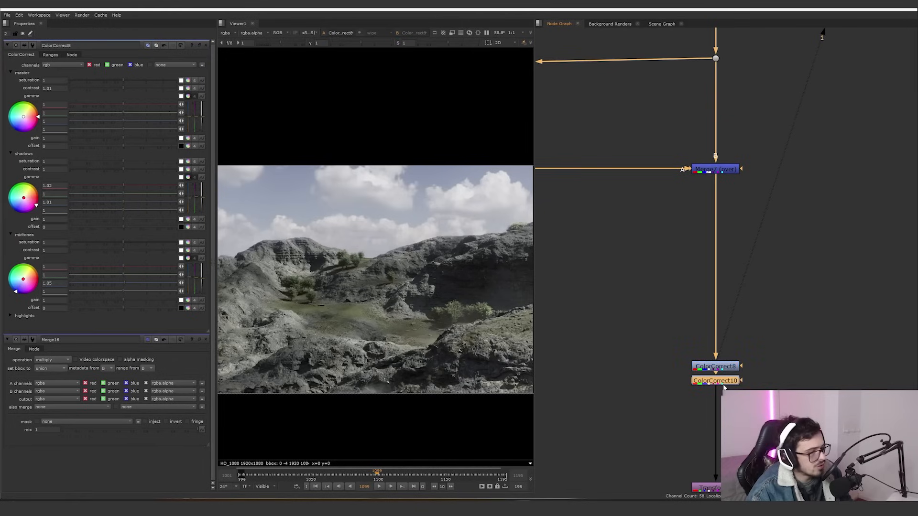
{"action": "key", "text": "1"}
{"action": "double_click", "coordinate": [724, 381]}
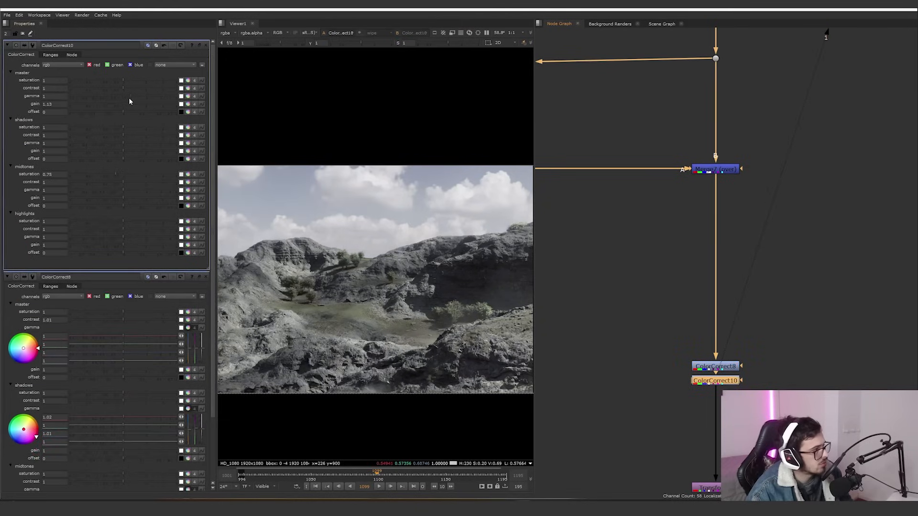
Step: View Transform2, inspect the rock pixels at high magnification, and open the node's settings
{"action": "middle_click_drag", "start_coordinate": [750, 364], "coordinate": [700, 290]}
{"action": "scroll", "coordinate": [700, 289], "scroll_direction": "down", "scroll_amount": 1}
{"action": "left_click", "coordinate": [677, 396]}
{"action": "key", "text": "1"}
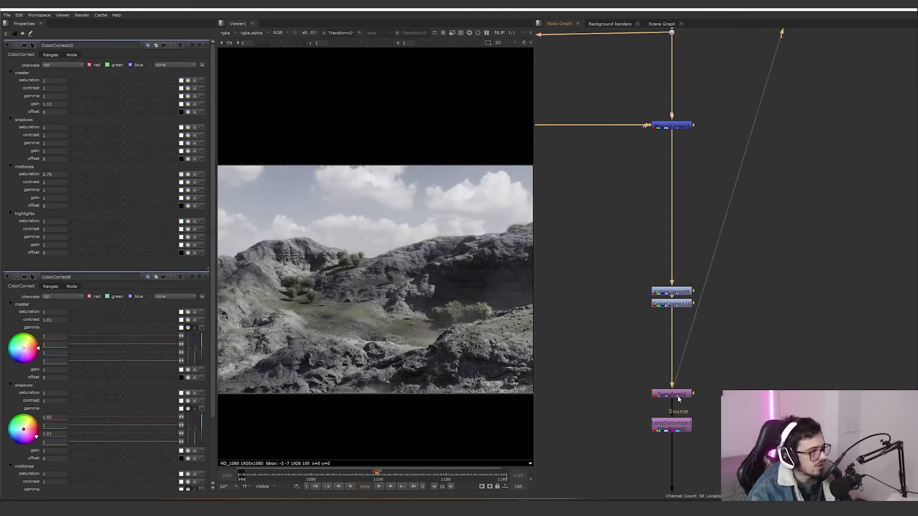
{"action": "scroll", "coordinate": [467, 329], "scroll_direction": "up", "scroll_amount": 10}
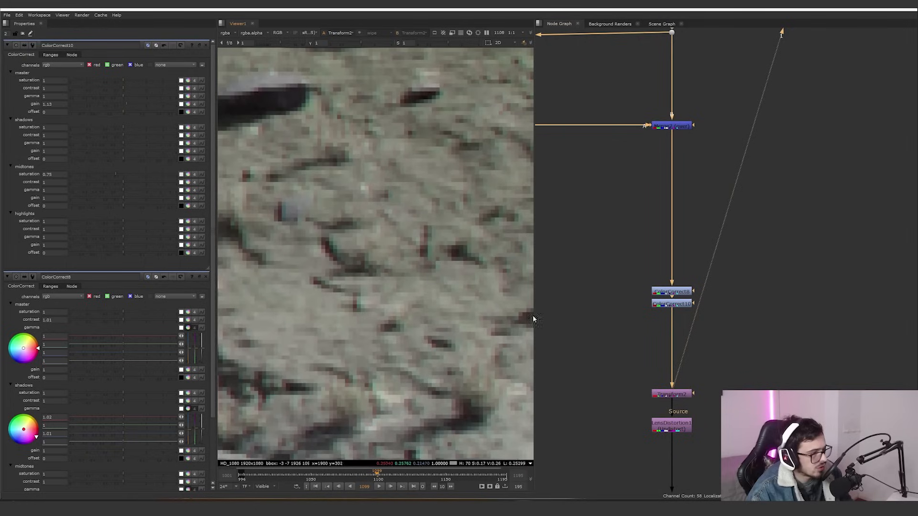
{"action": "left_click", "coordinate": [674, 394]}
{"action": "double_click", "coordinate": [674, 397]}
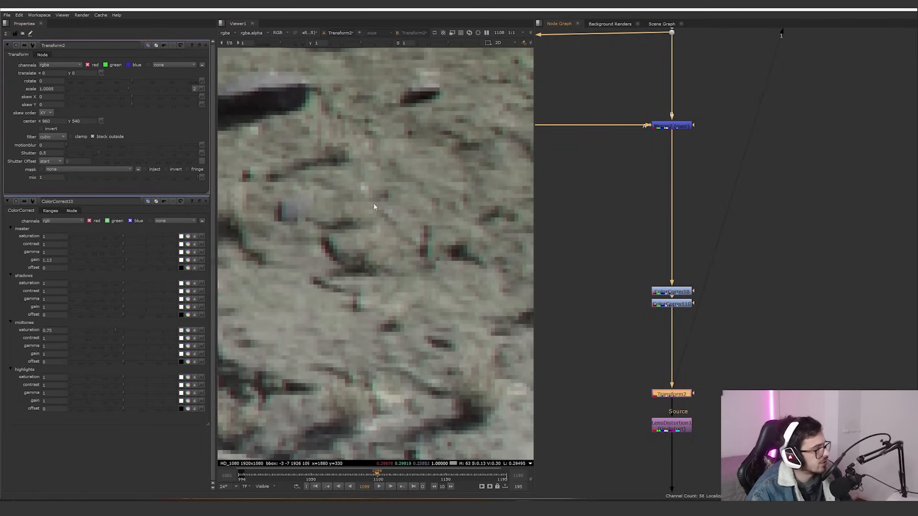
Step: View LensDistortion1, open its settings, and examine the distorted frame edges
{"action": "middle_click_drag", "start_coordinate": [721, 363], "coordinate": [701, 297]}
{"action": "left_click", "coordinate": [662, 358]}
{"action": "key", "text": "1"}
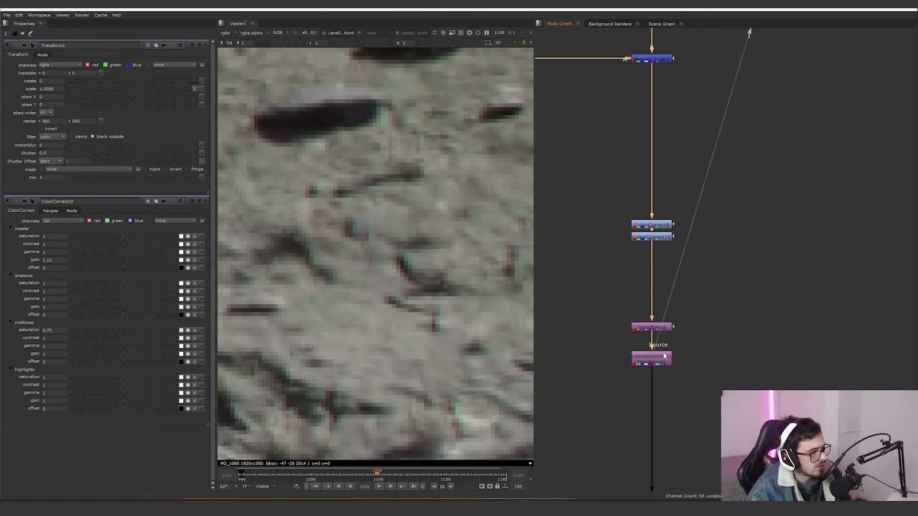
{"action": "scroll", "coordinate": [446, 274], "scroll_direction": "down", "scroll_amount": 4}
{"action": "scroll", "coordinate": [547, 311], "scroll_direction": "down", "scroll_amount": 3}
{"action": "double_click", "coordinate": [614, 341]}
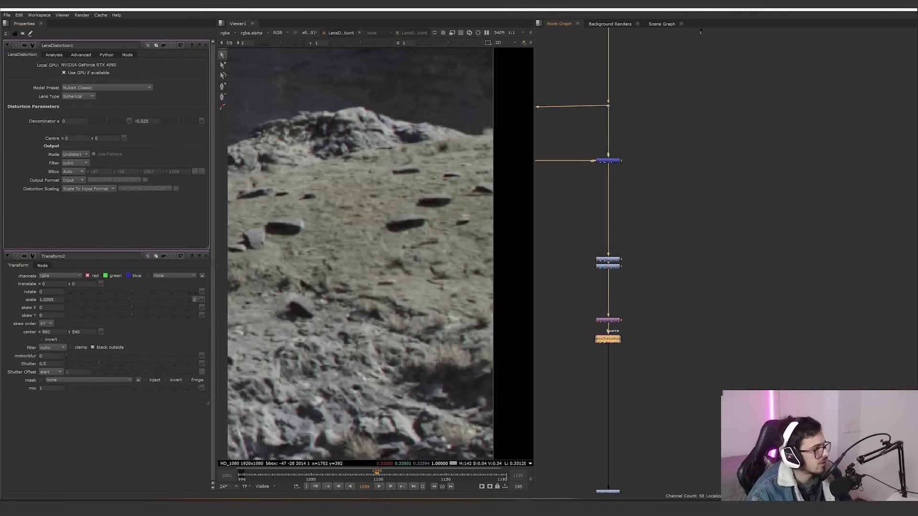
{"action": "scroll", "coordinate": [537, 300], "scroll_direction": "down", "scroll_amount": 2}
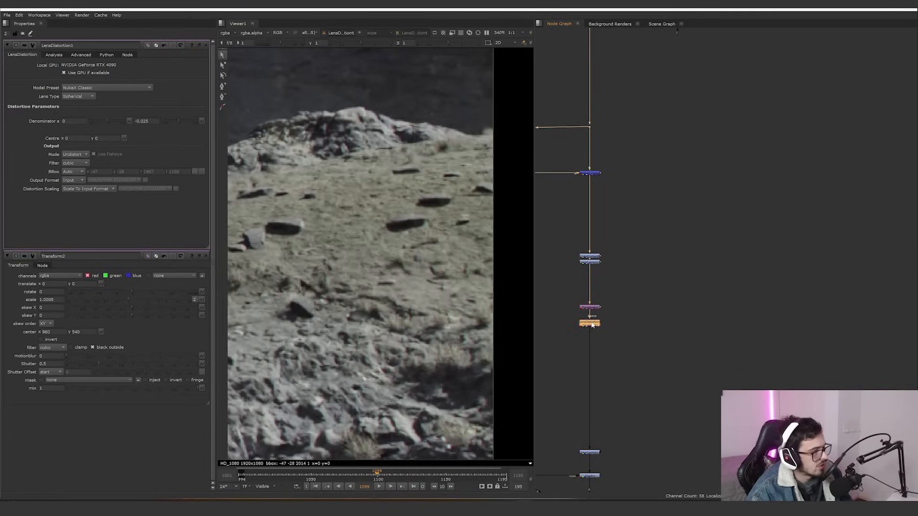
{"action": "scroll", "coordinate": [635, 371], "scroll_direction": "down", "scroll_amount": 2}
{"action": "scroll", "coordinate": [425, 265], "scroll_direction": "down", "scroll_amount": 5}
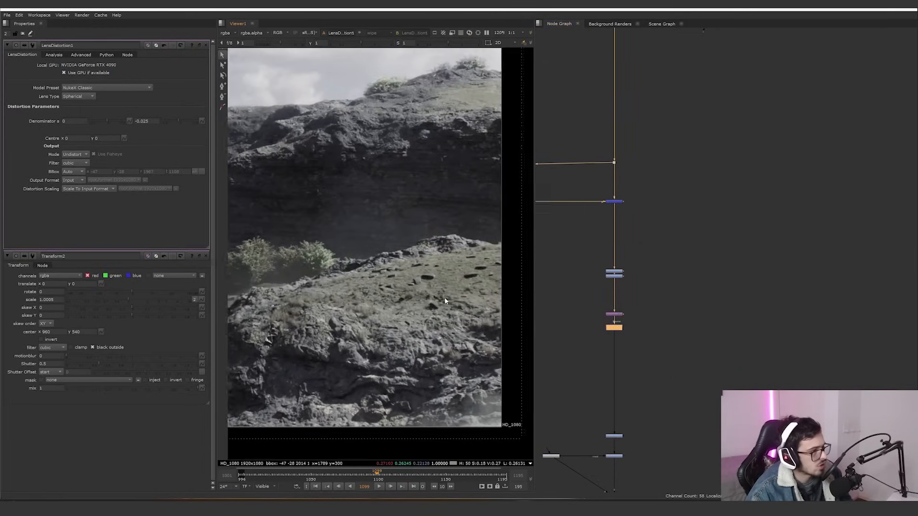
{"action": "middle_click_drag", "start_coordinate": [445, 300], "coordinate": [417, 291]}
Step: View ColorCorrect11 below the lens distortion, open its settings, and fit the whole frame in the viewer
{"action": "middle_click_drag", "start_coordinate": [633, 388], "coordinate": [654, 303]}
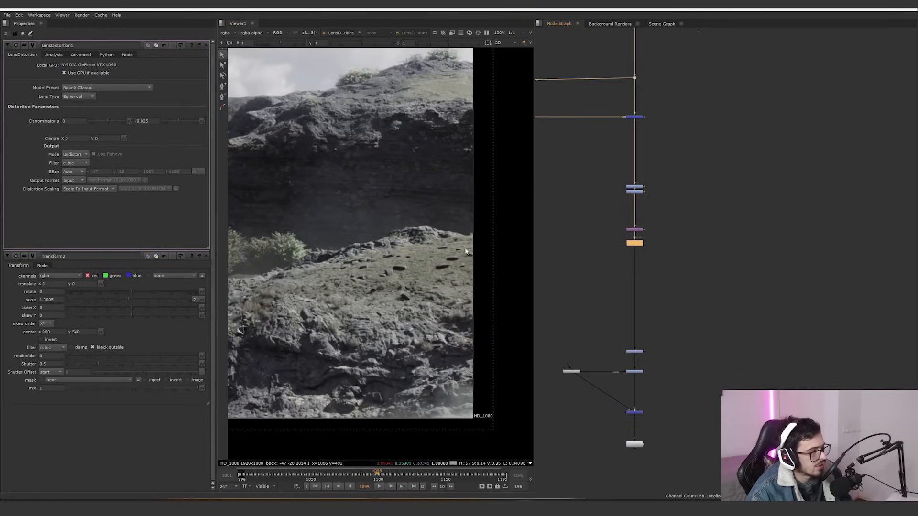
{"action": "scroll", "coordinate": [645, 382], "scroll_direction": "up", "scroll_amount": 5}
{"action": "left_click", "coordinate": [628, 308]}
{"action": "key", "text": "1"}
{"action": "double_click", "coordinate": [629, 309]}
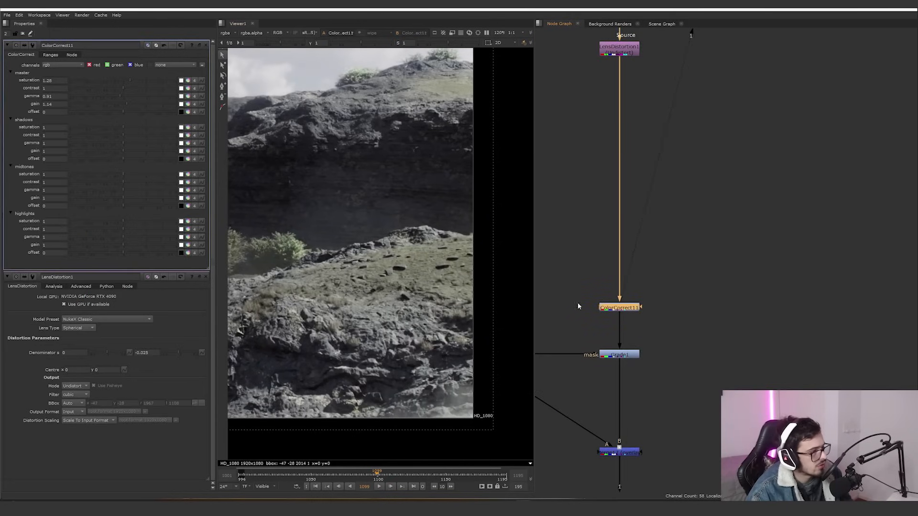
{"action": "key", "text": "f"}
Step: View Grade1, open its settings, and inspect the radial shape that feeds its mask
{"action": "left_click", "coordinate": [623, 356]}
{"action": "key", "text": "1"}
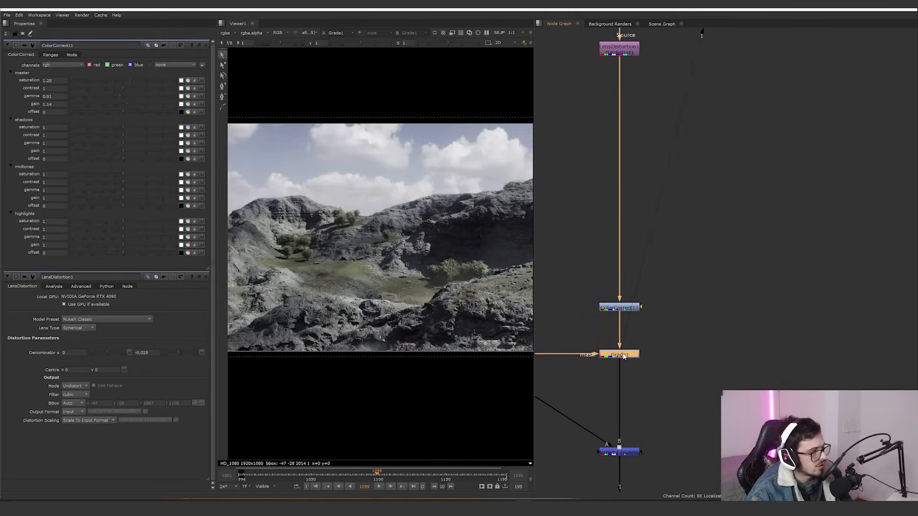
{"action": "double_click", "coordinate": [623, 356]}
{"action": "middle_click_drag", "start_coordinate": [621, 365], "coordinate": [752, 341]}
{"action": "left_click", "coordinate": [643, 329]}
{"action": "key", "text": "1"}
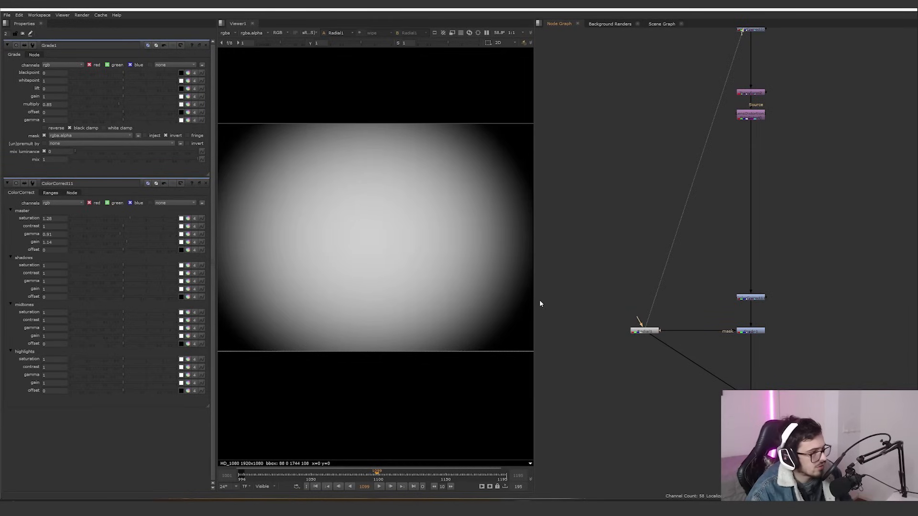
Step: Return to viewing Grade1 and compare the vignette with the node disabled and enabled
{"action": "left_click", "coordinate": [758, 332]}
{"action": "key", "text": "1"}
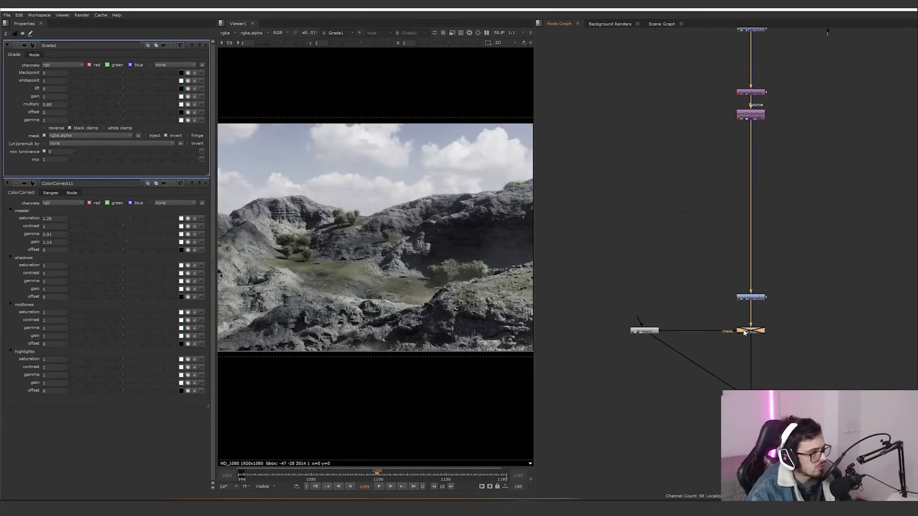
{"action": "key", "text": "d"}
{"action": "key", "text": "d"}
{"action": "key", "text": "d"}
{"action": "key", "text": "d"}
{"action": "key", "text": "d"}
{"action": "key", "text": "d"}
{"action": "key", "text": "d"}
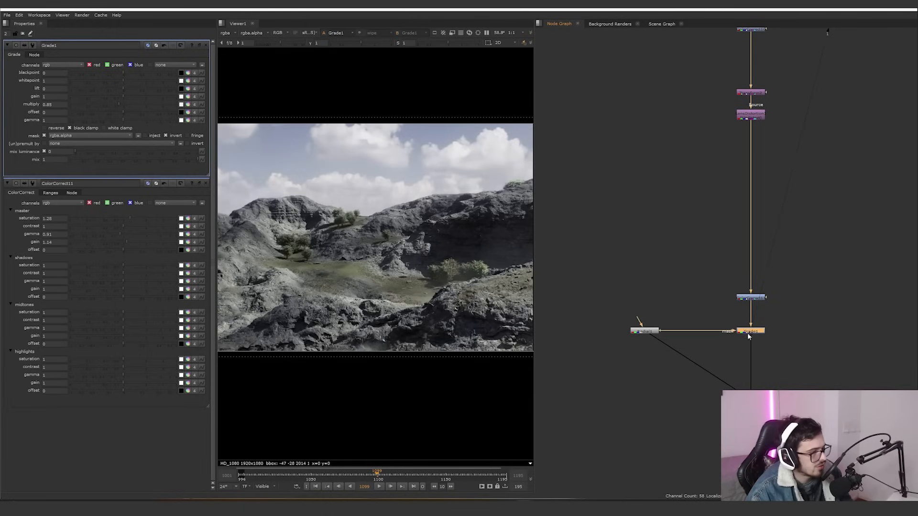
Step: View Merge17 and compare the composite with that merge disabled and enabled
{"action": "left_click", "coordinate": [752, 401]}
{"action": "key", "text": "1"}
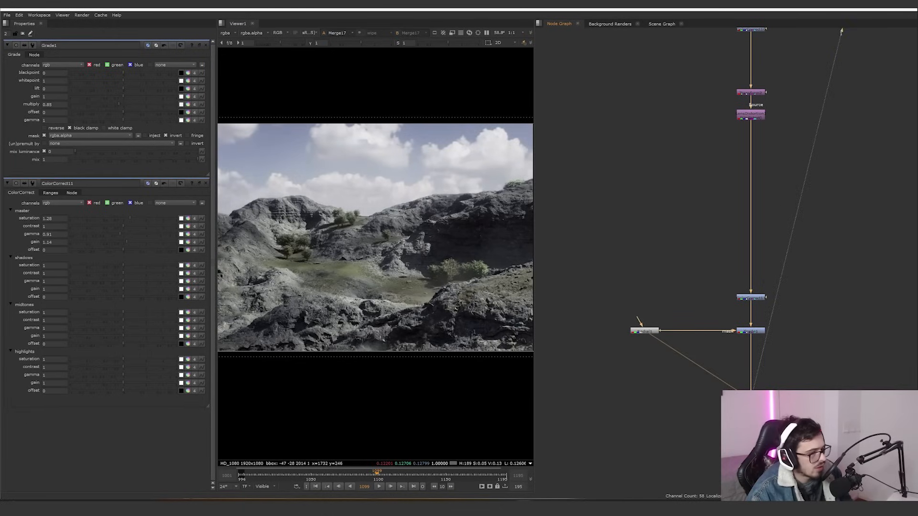
{"action": "left_click", "coordinate": [756, 331]}
{"action": "key", "text": "d"}
{"action": "key", "text": "d"}
{"action": "key", "text": "d"}
{"action": "key", "text": "d"}
{"action": "key", "text": "d"}
{"action": "key", "text": "d"}
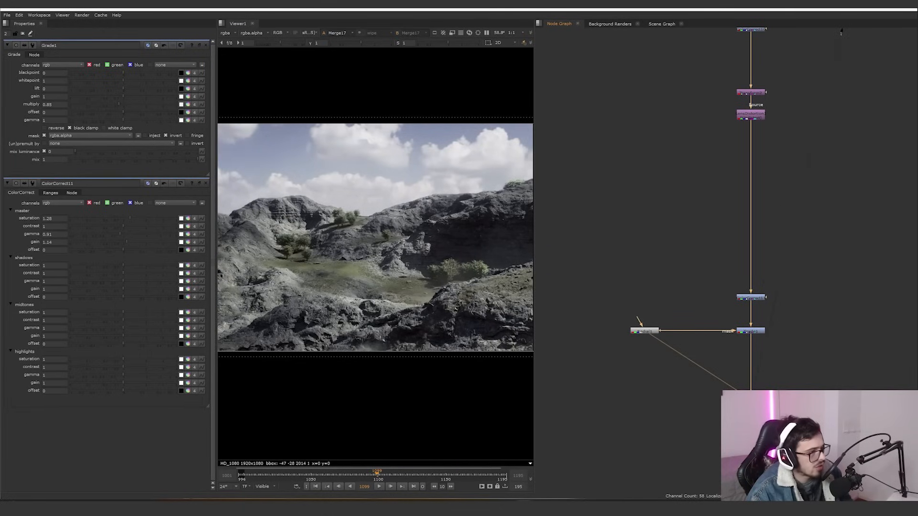
{"action": "key", "text": "d"}
{"action": "key", "text": "d"}
{"action": "key", "text": "d"}
{"action": "key", "text": "d"}
Step: View the Grain2_1 node close up and toggle it to compare the film grain
{"action": "middle_click_drag", "start_coordinate": [774, 456], "coordinate": [708, 387]}
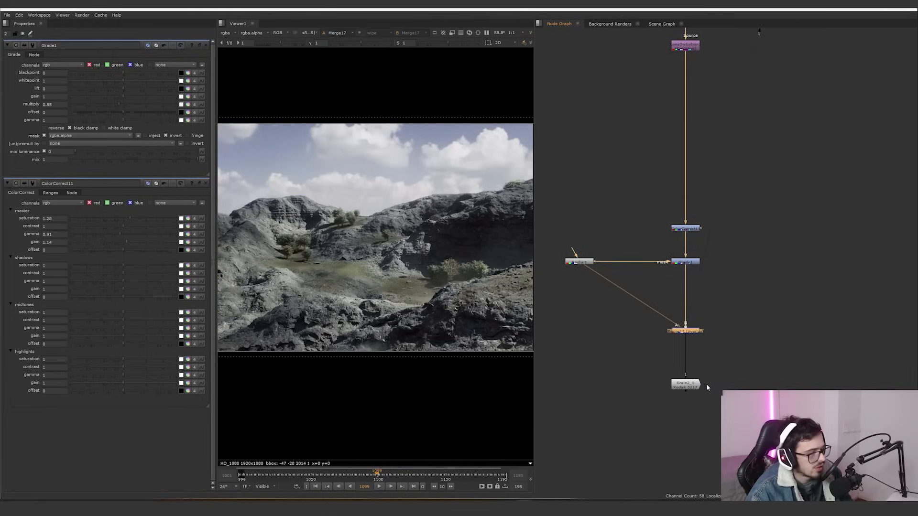
{"action": "scroll", "coordinate": [429, 257], "scroll_direction": "up", "scroll_amount": 10}
{"action": "left_click", "coordinate": [687, 386]}
{"action": "key", "text": "1"}
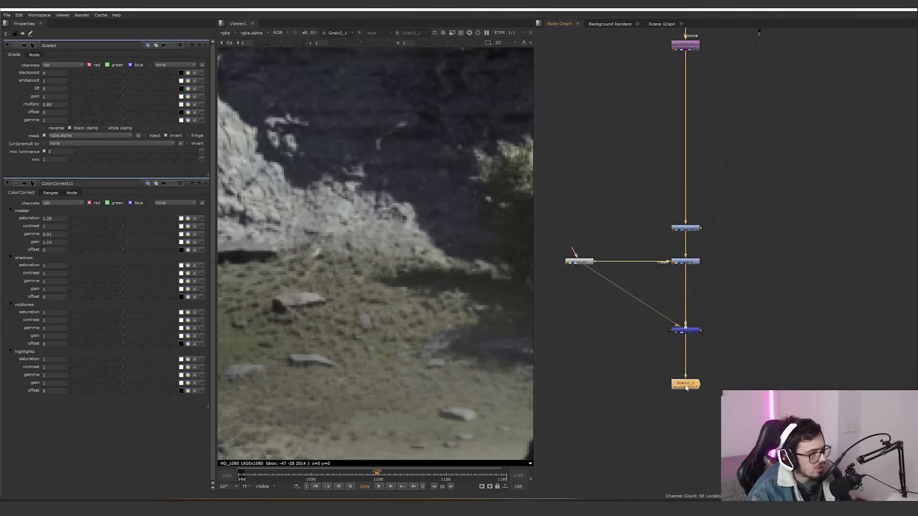
{"action": "key", "text": "d"}
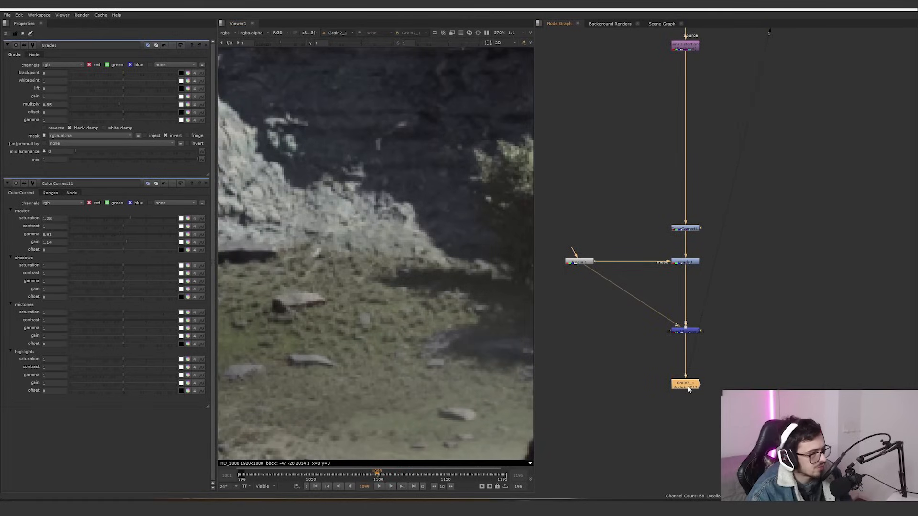